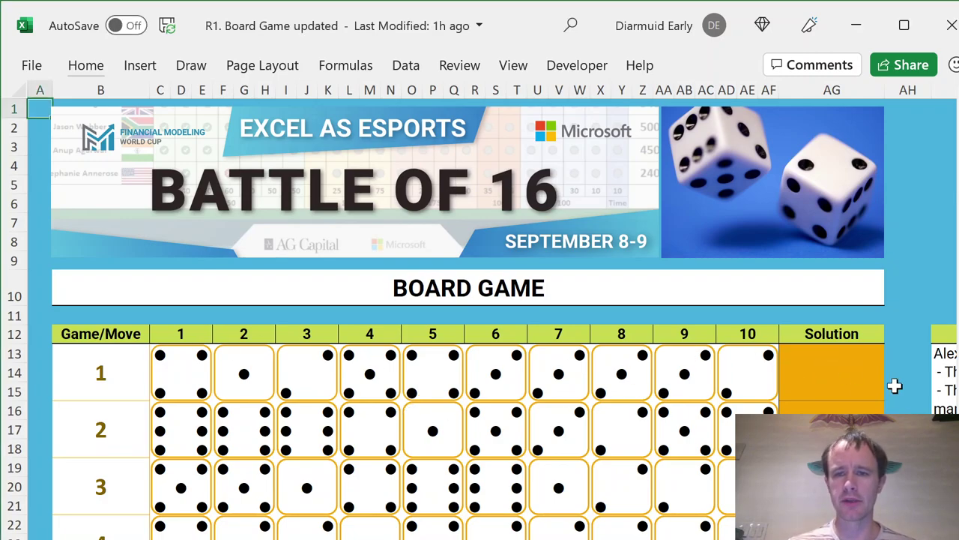
- Jump right across the Board Game sheet to show the instructions text box beside column AG
key("ctrl+Page_Down")
key("Left")
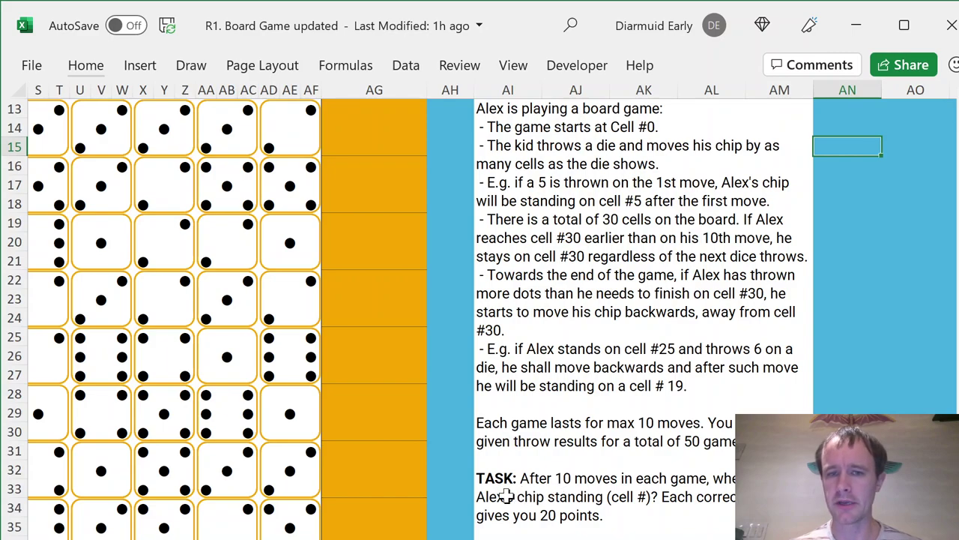
- Jump back to column A, scroll to the BATTLE OF 16 banner, and select die cell C13
left_click(374, 392)
scroll(374, 393, "up", 1)
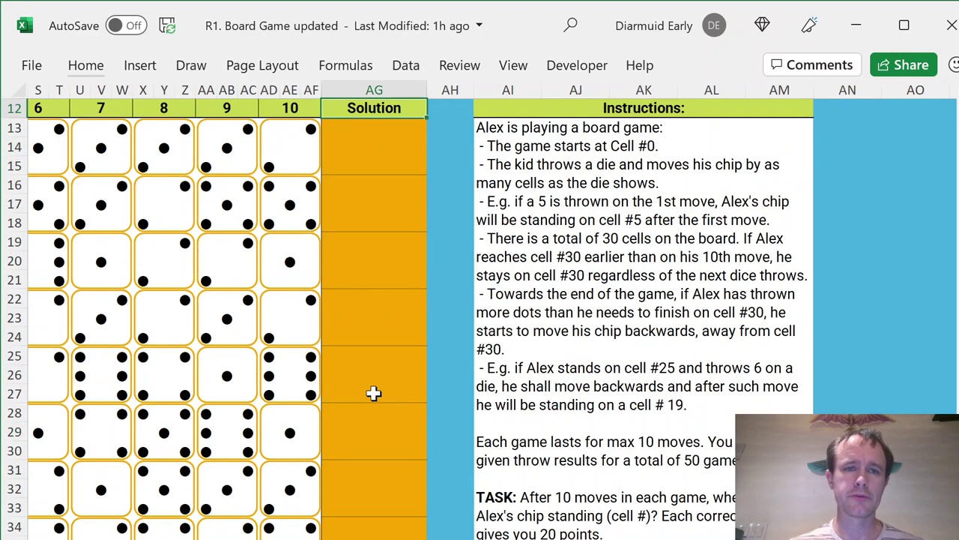
key("ctrl+Home")
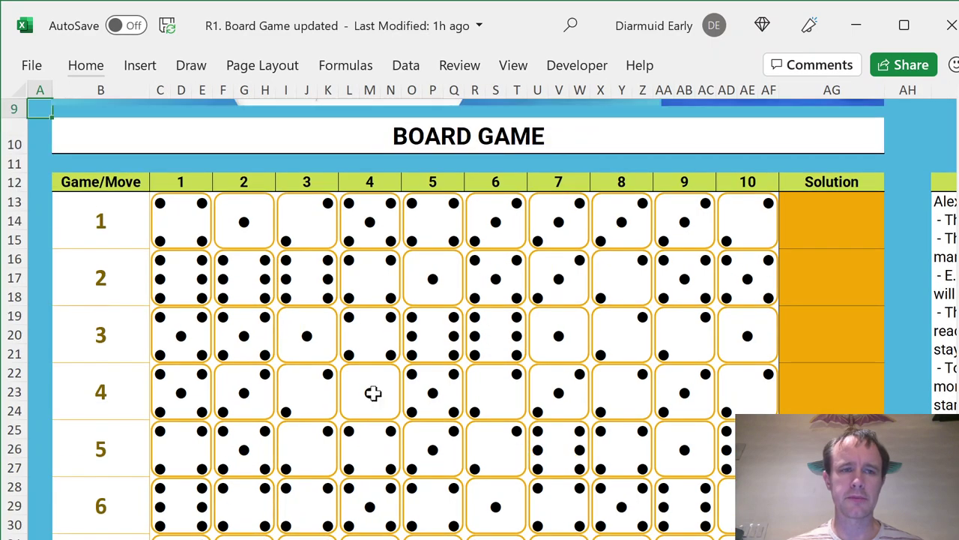
scroll(374, 392, "up", 2)
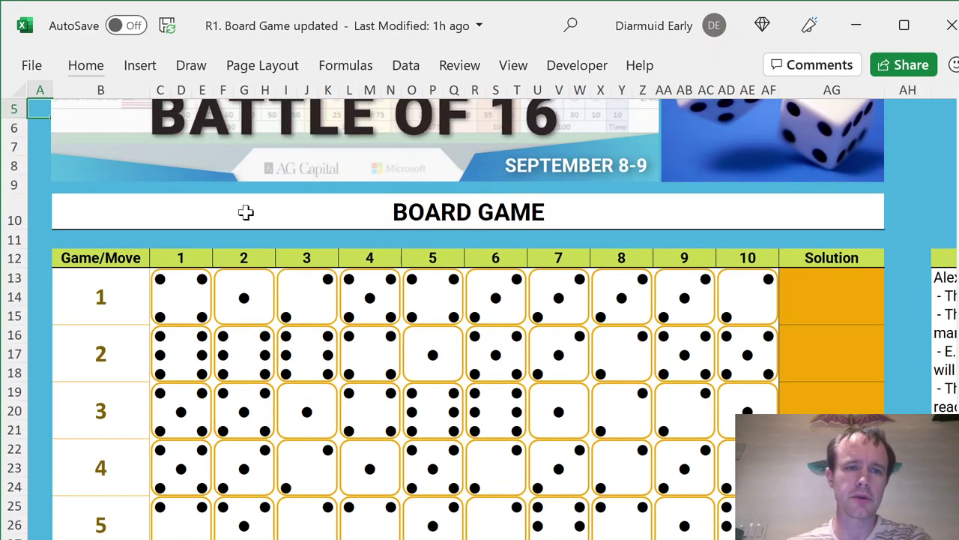
left_click(161, 281)
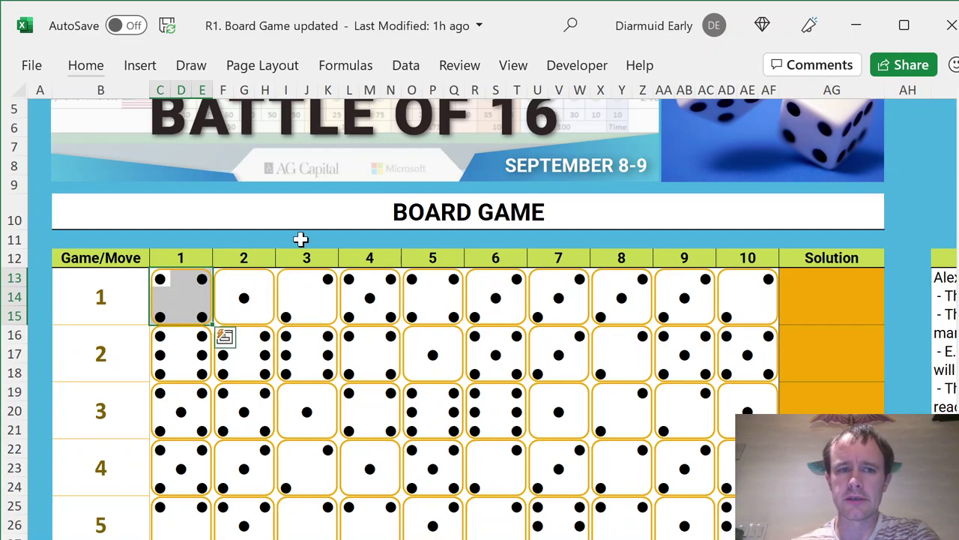
left_click(228, 279)
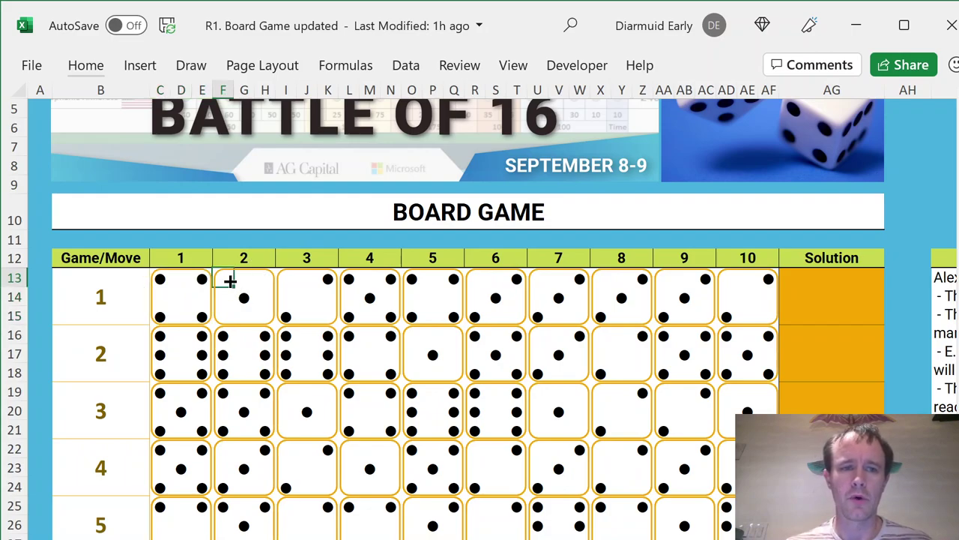
left_click(268, 317)
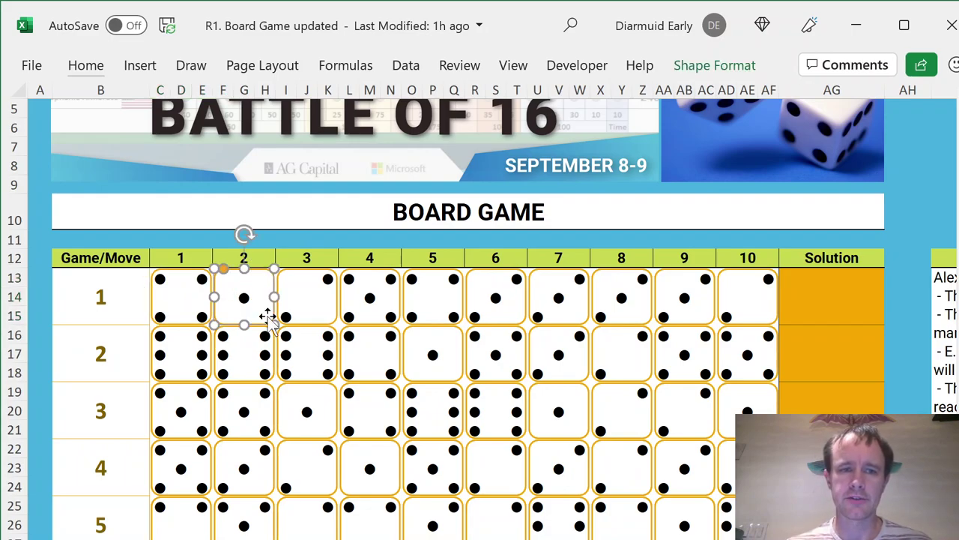
left_click(288, 281)
left_click_drag(292, 280, 325, 315)
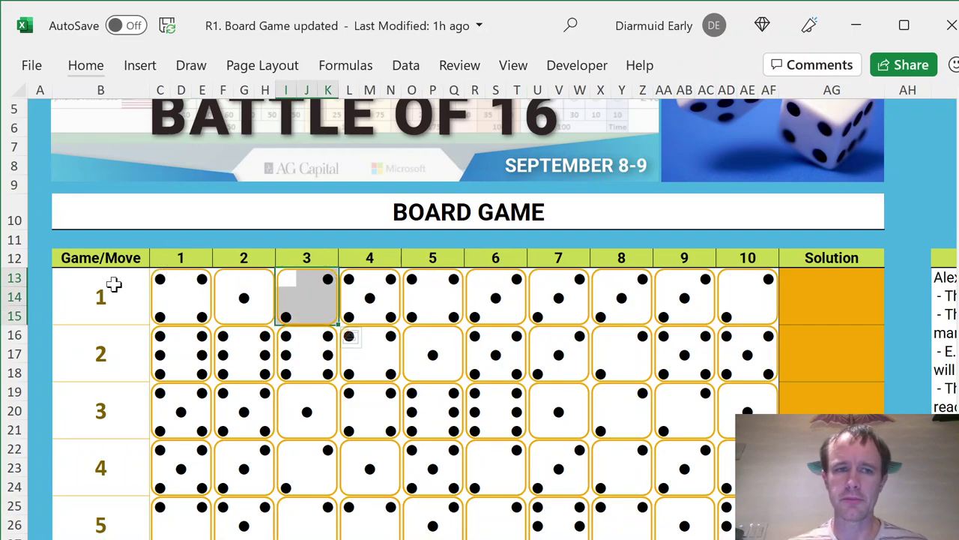
left_click(161, 279)
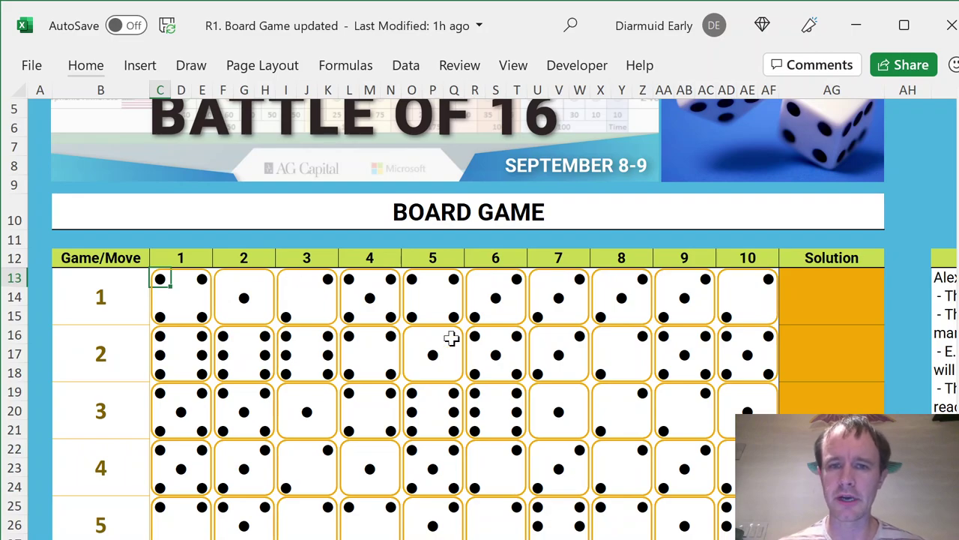
left_click(901, 277)
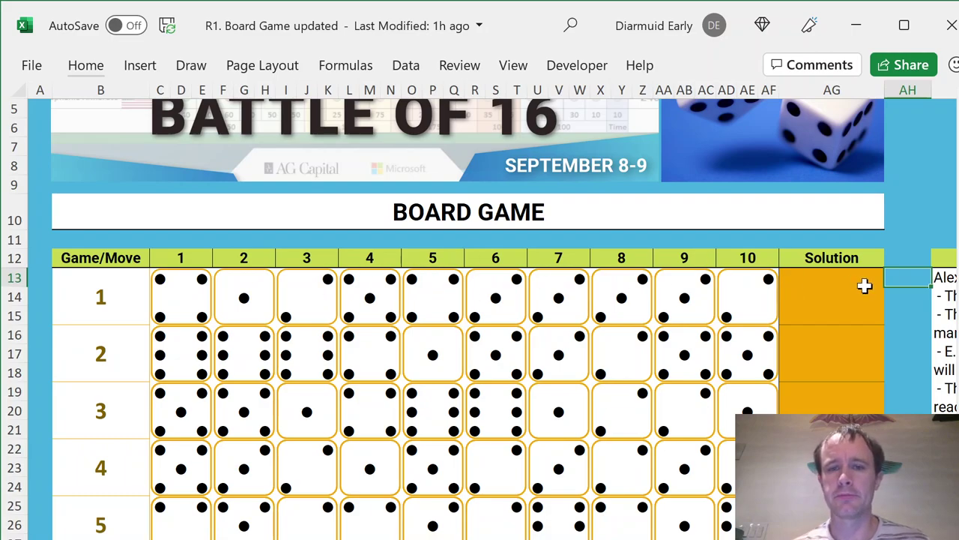
- Copy the move-number headers 1 to 10 in row 12 and move to the empty columns near AX
left_click(810, 277)
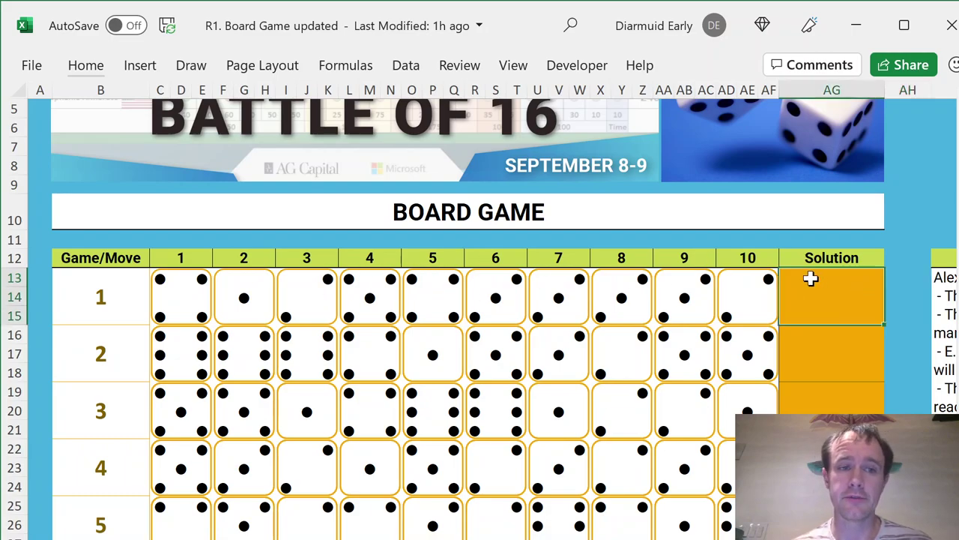
scroll(810, 278, "down", 3)
scroll(810, 278, "right", 5)
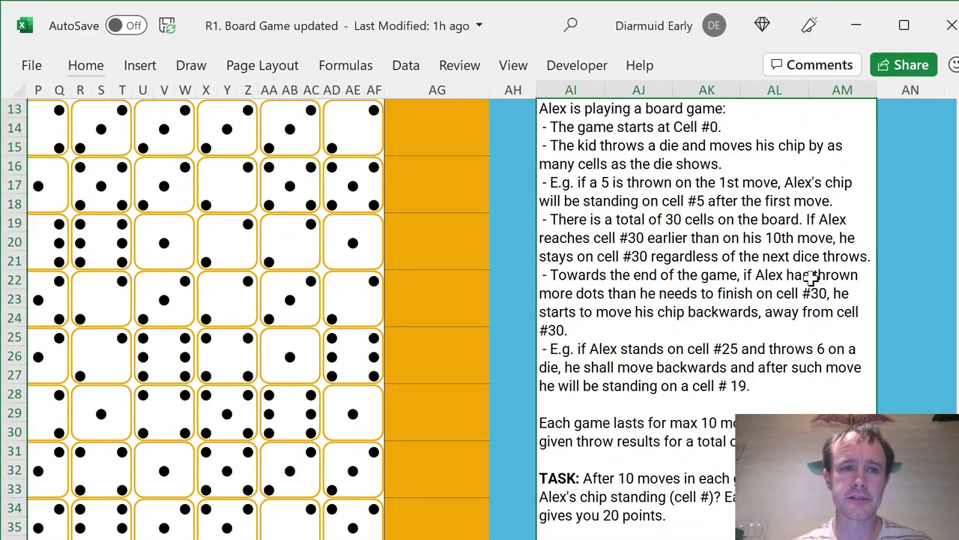
key("ctrl+Home")
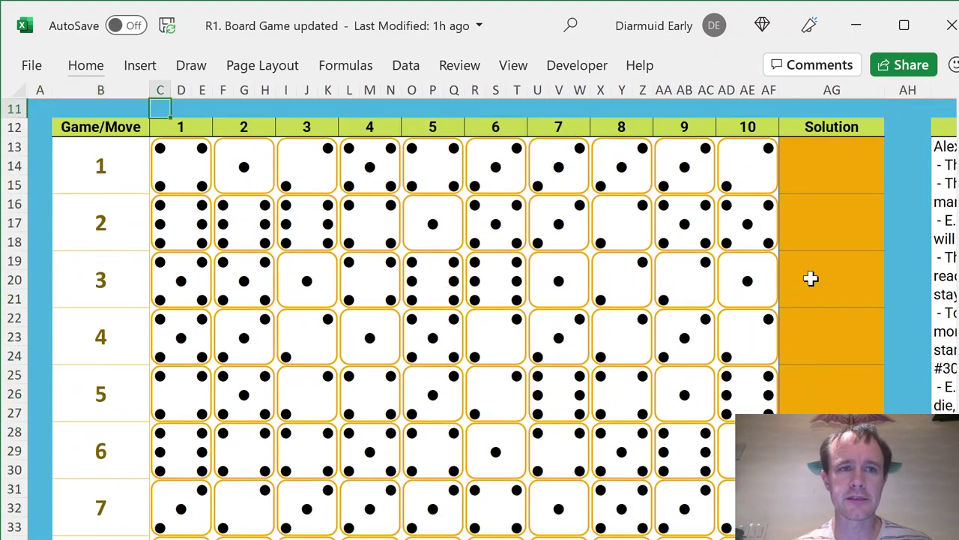
key("Down")
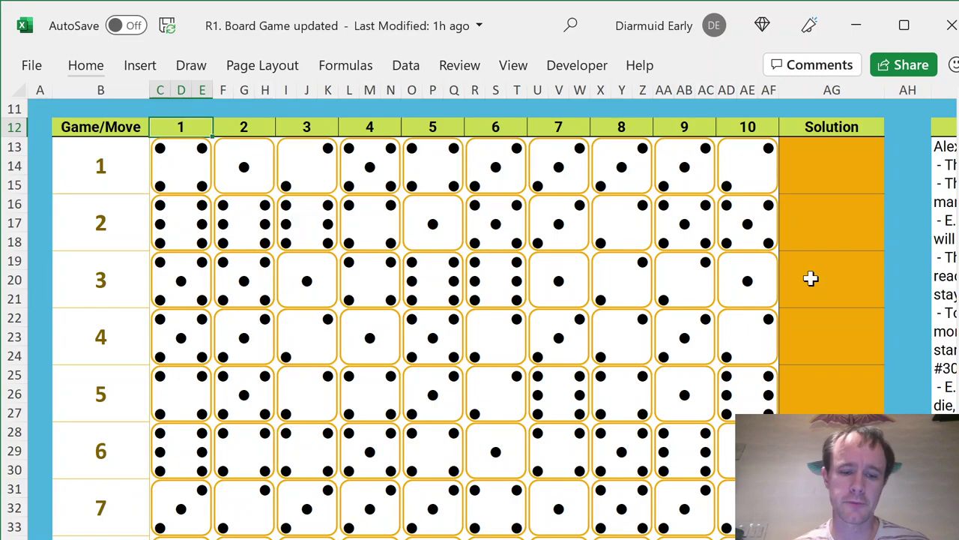
key("shift+Right")
key("shift+Right")
key("shift+Right")
key("shift+Right")
key("shift+Right")
key("shift+Right")
key("shift+Right")
key("shift+Right")
key("shift+Right")
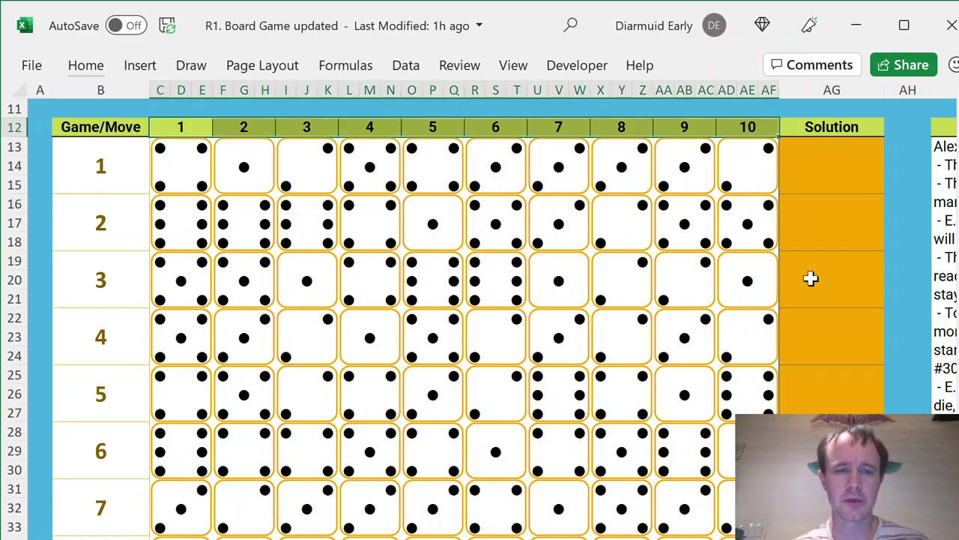
key("Right")
key("Right")
key("Right")
key("Right")
key("Right")
key("Right")
key("Right")
key("Right")
key("Right")
key("Right")
key("Right")
key("Right")
key("Right")
key("Right")
key("Right")
key("Right")
key("Right")
key("Right")
key("Right")
key("Right")
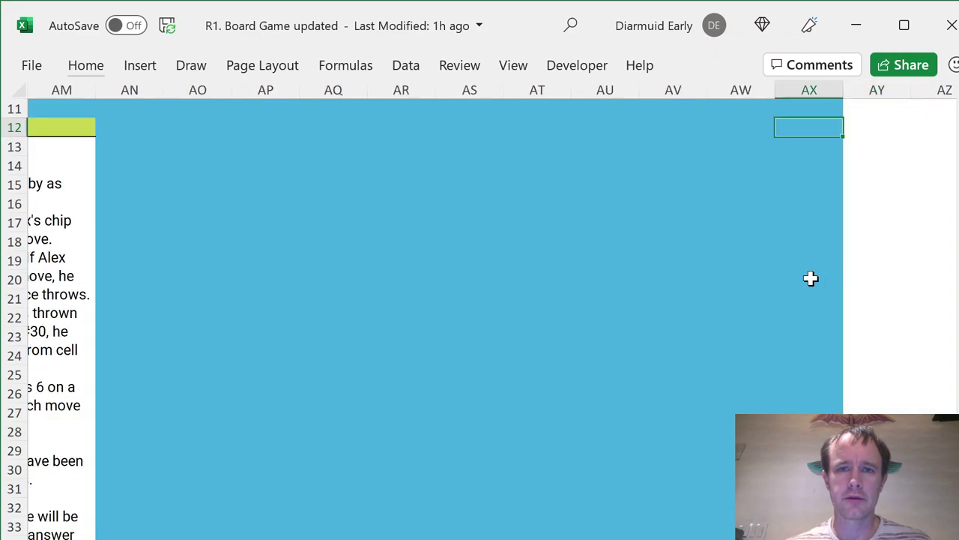
- Paste the header row starting at AO12, keeping the grid's narrow column widths
key("Left")
key("Left")
key("Left")
key("Left")
key("Left")
key("Left")
key("Left")
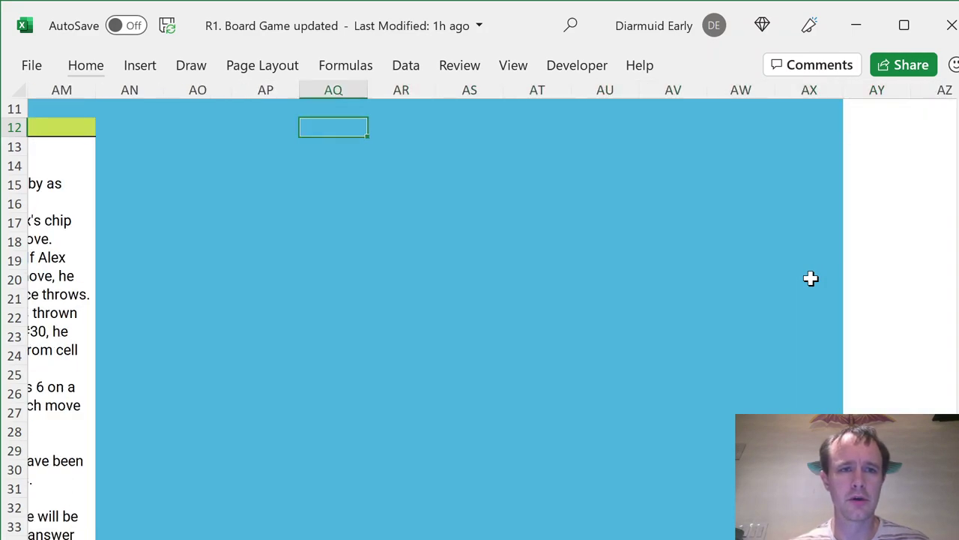
key("Right")
key("ctrl+v")
key("ctrl+alt+v")
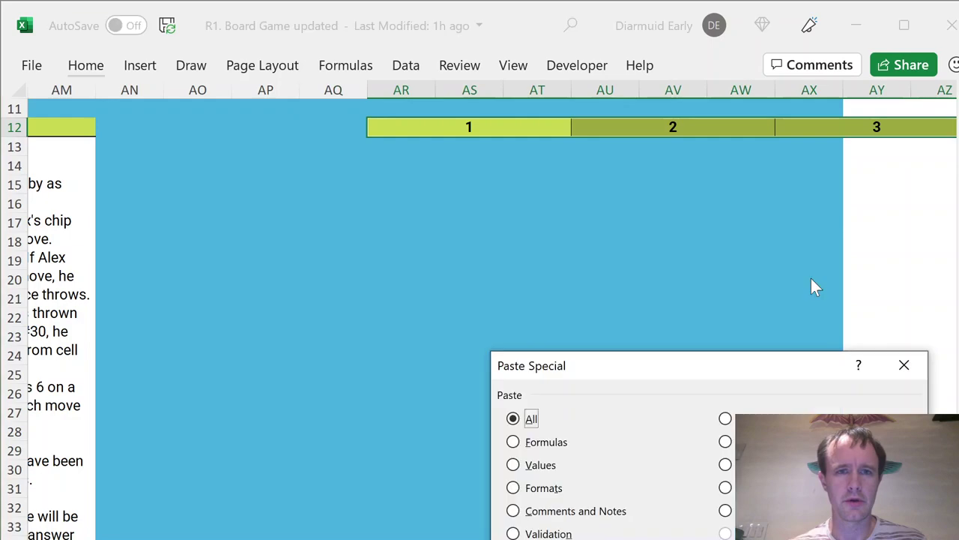
key("w")
key("Return")
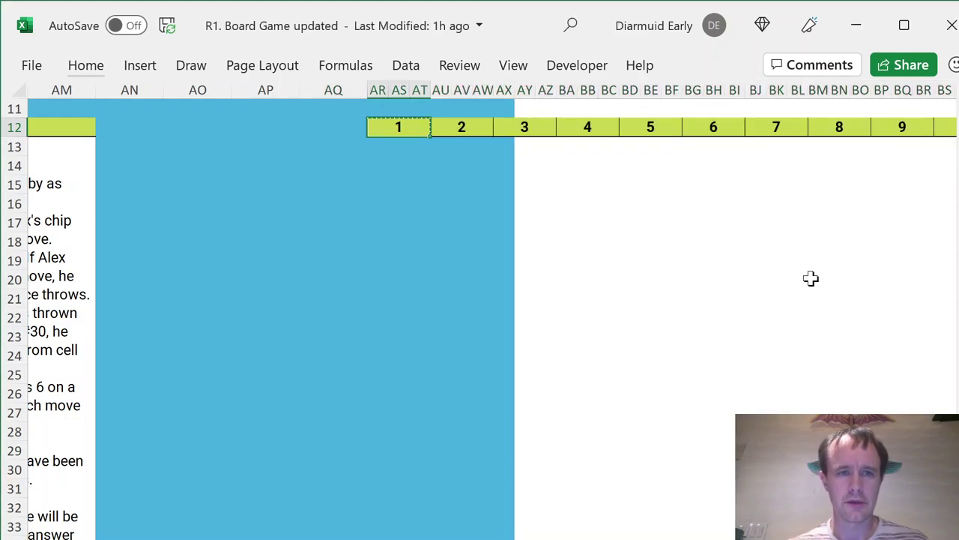
key("Left")
key("Left")
key("Left")
key("ctrl+v")
key("ctrl+alt+v")
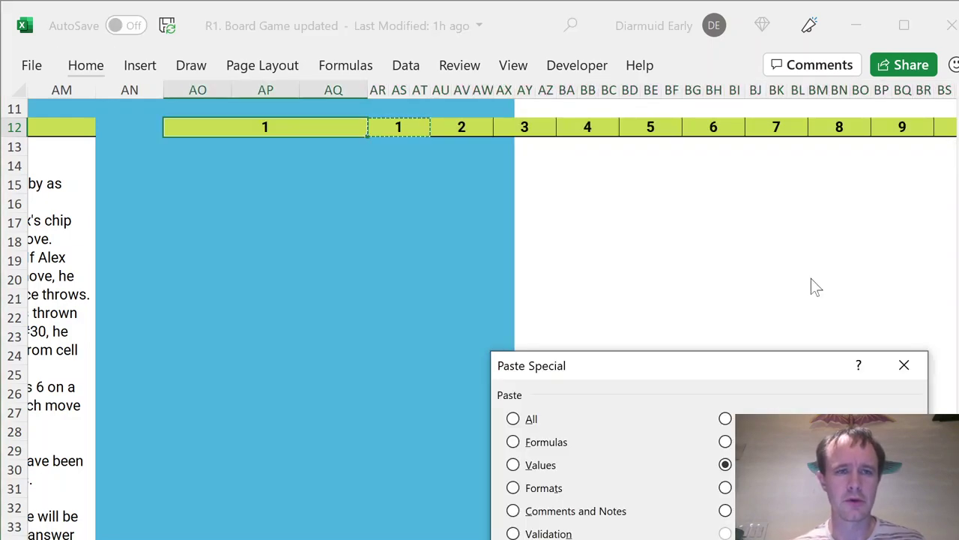
key("w")
key("Return")
- Enter 0 as the first header in AO12
key("Right")
key("Left")
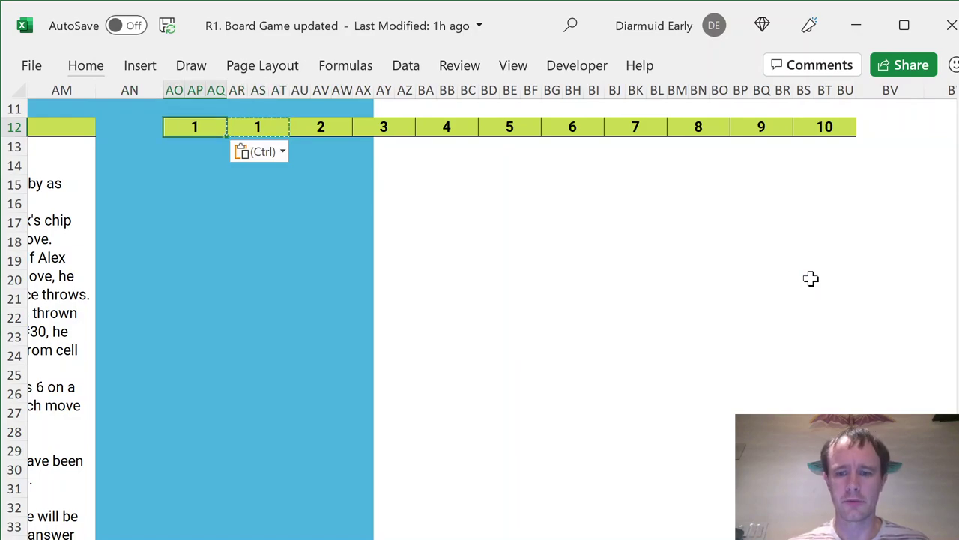
type("0")
key("Return")
key("Left")
key("Left")
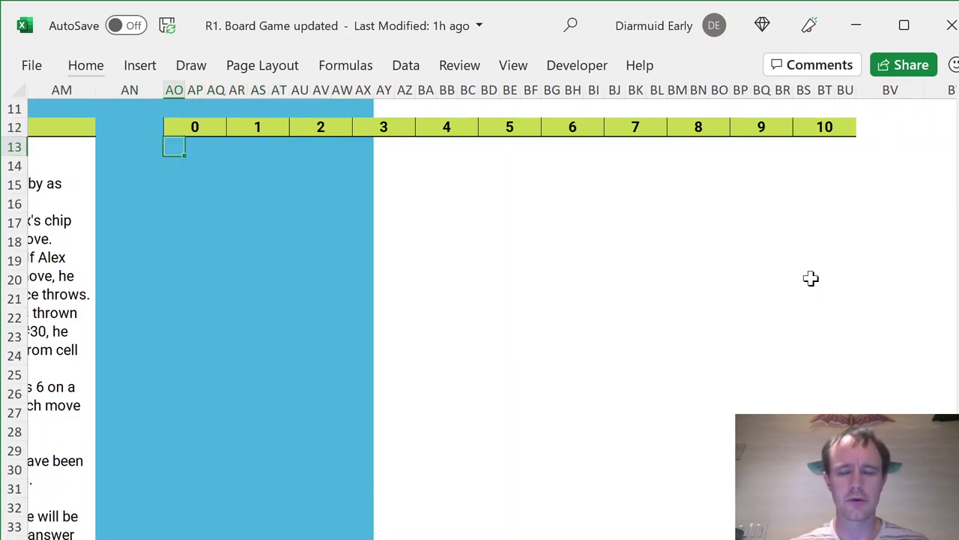
- Enter starting position 0 under header 0 and inspect the merged blocks under headers 1 and 2
type("0")
key("Return")
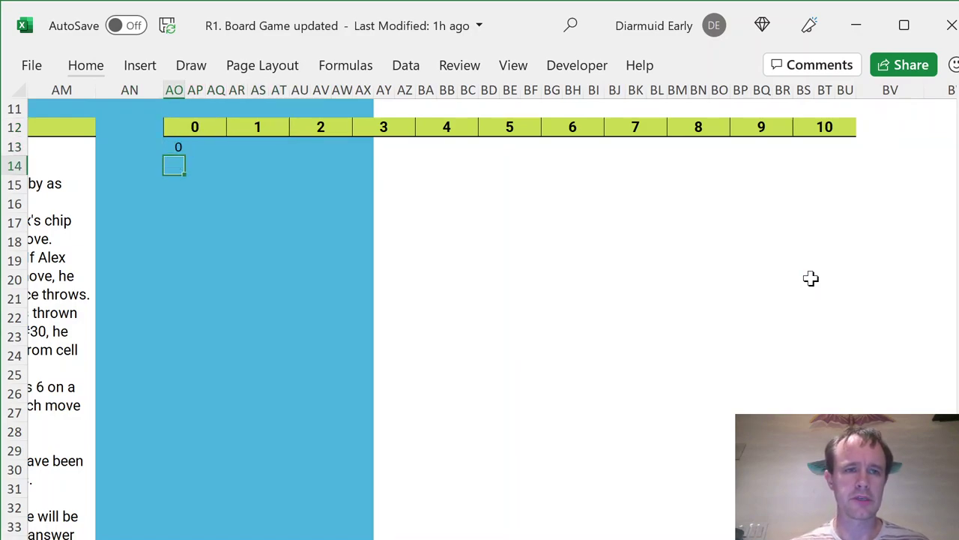
key("Up")
key("Right")
key("Right")
key("Right")
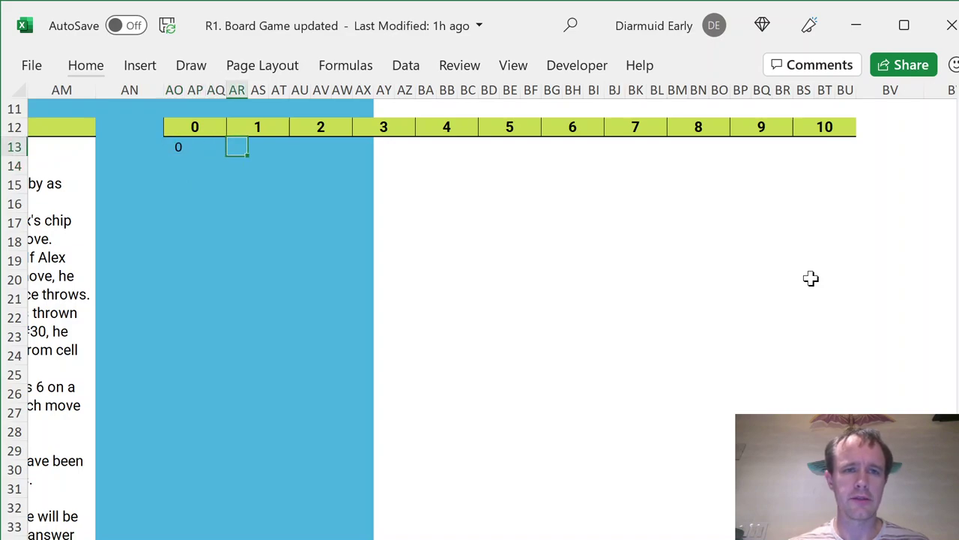
key("shift+Right")
key("shift+Down")
key("shift+Right")
key("shift+Down")
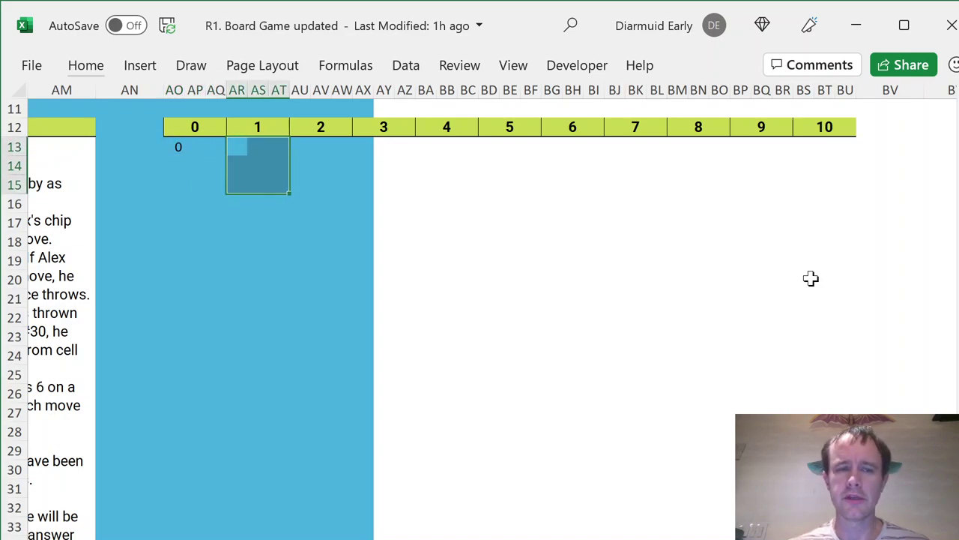
key("Right")
key("Right")
key("Right")
key("shift+Right")
key("shift+Down")
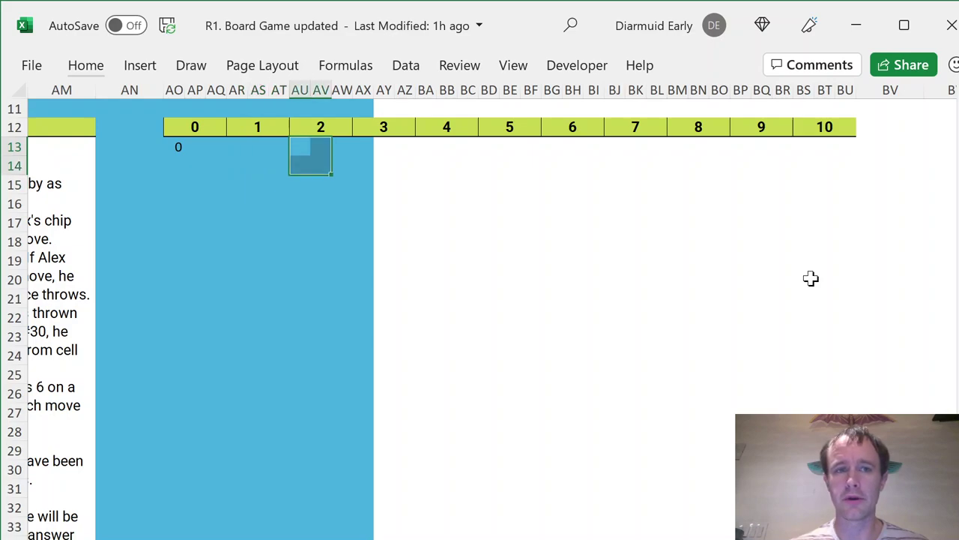
key("shift+Right")
key("shift+Down")
key("Left")
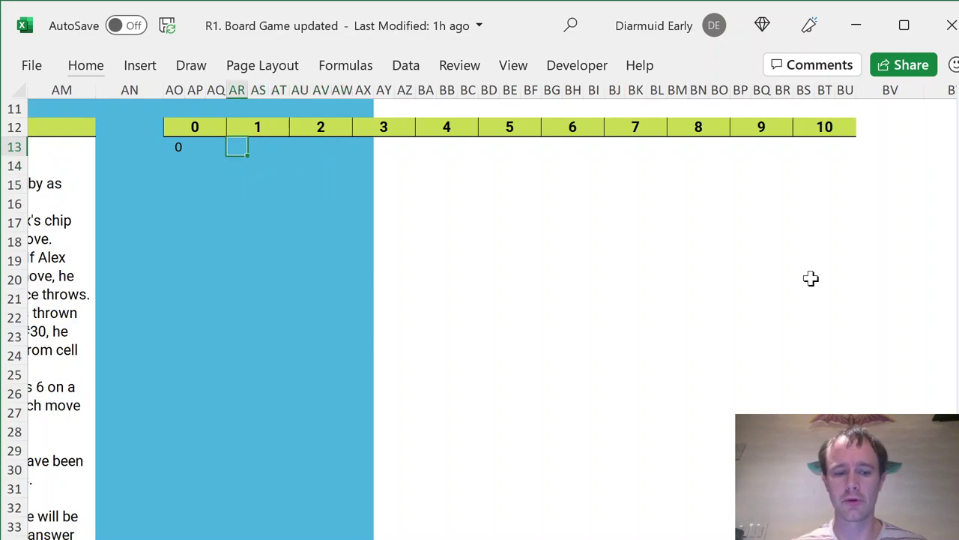
- Put x placeholders under headers 1 to 4 in row 13
type("x")
key("Tab")
type("x")
key("Tab")
key("Tab")
key("Tab")
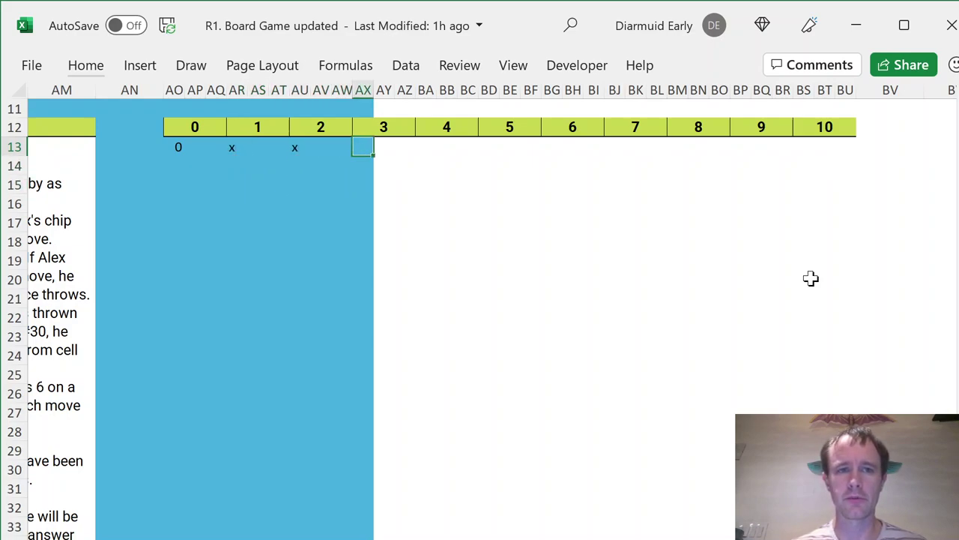
type("x")
key("Tab")
key("Tab")
key("Tab")
type("x")
key("Tab")
key("Tab")
- Return to AR13 and select row 11 from column A to AR
key("Left")
key("Left")
key("Left")
key("Left")
key("Left")
key("Left")
key("Left")
key("Left")
key("Left")
key("Left")
key("Left")
key("Left")
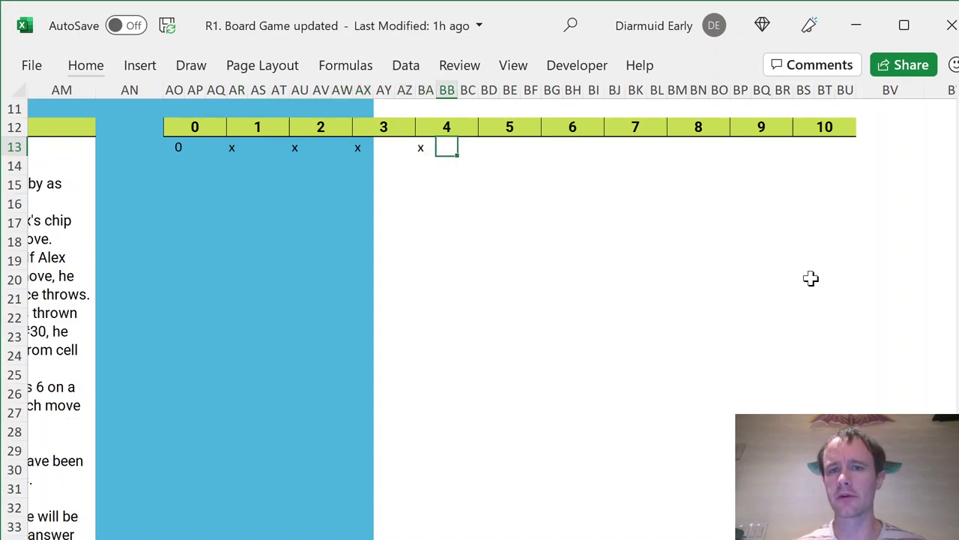
key("Right")
key("Up")
key("Up")
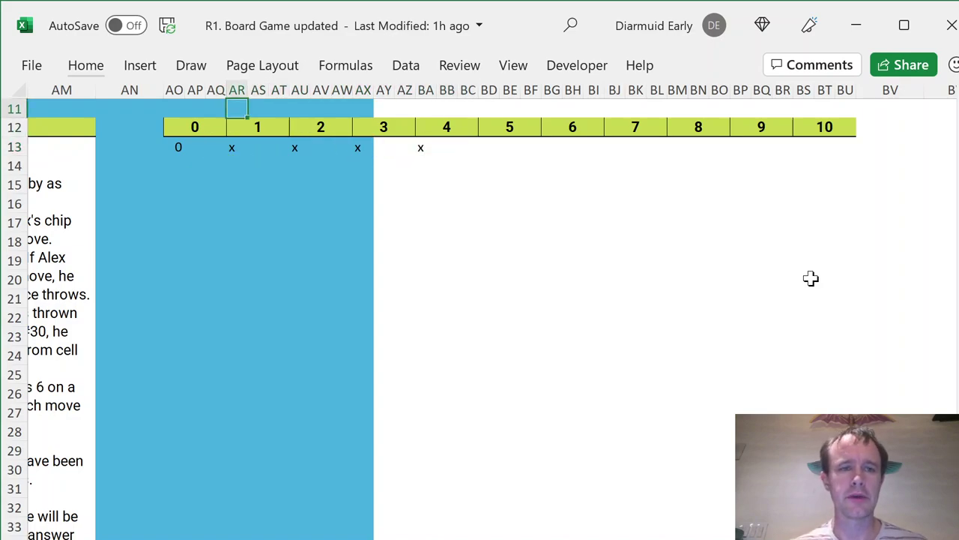
key("ctrl+shift+Left")
- Navigate back to cell AR13 under move 1, checking the columns under move 0
key("Down")
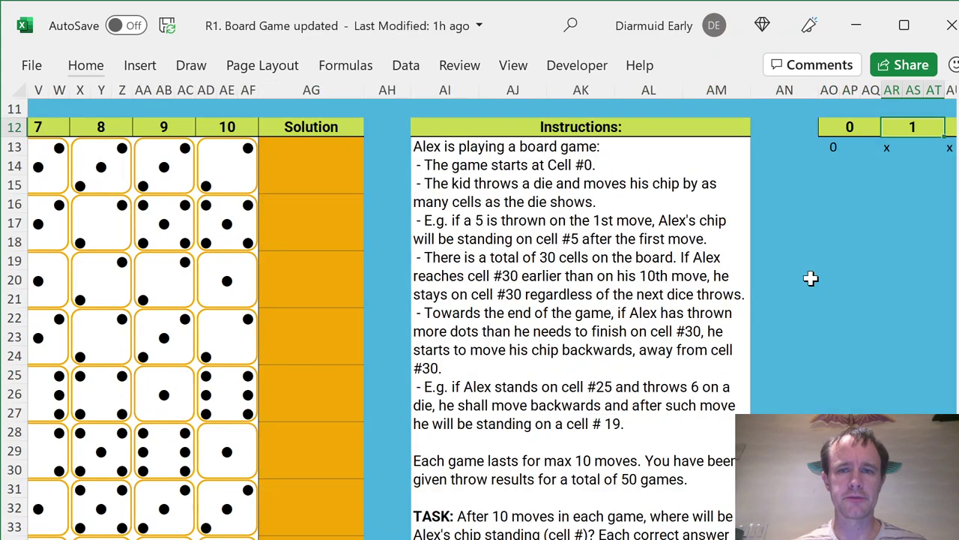
key("Up")
key("Home")
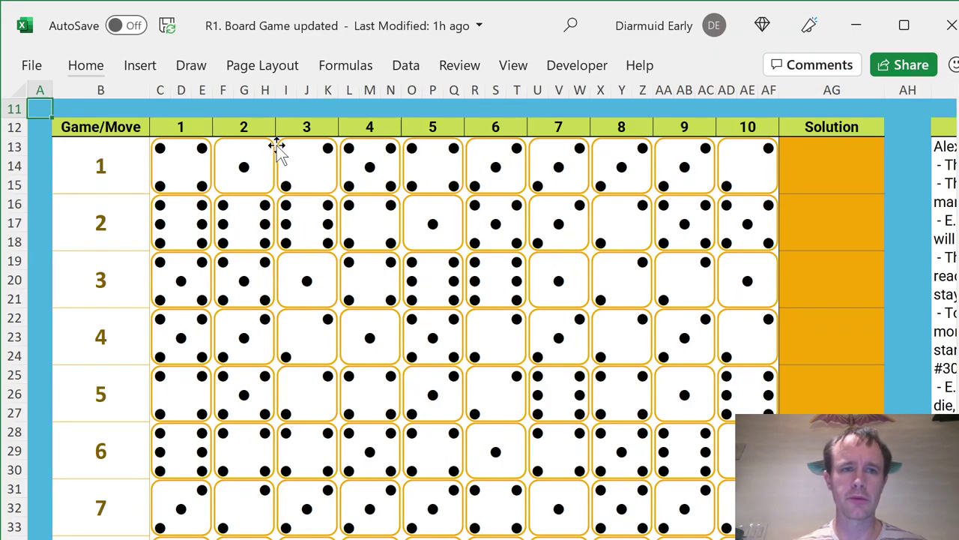
key("Right")
key("Right")
key("Right")
key("Right")
key("Right")
key("Right")
key("Right")
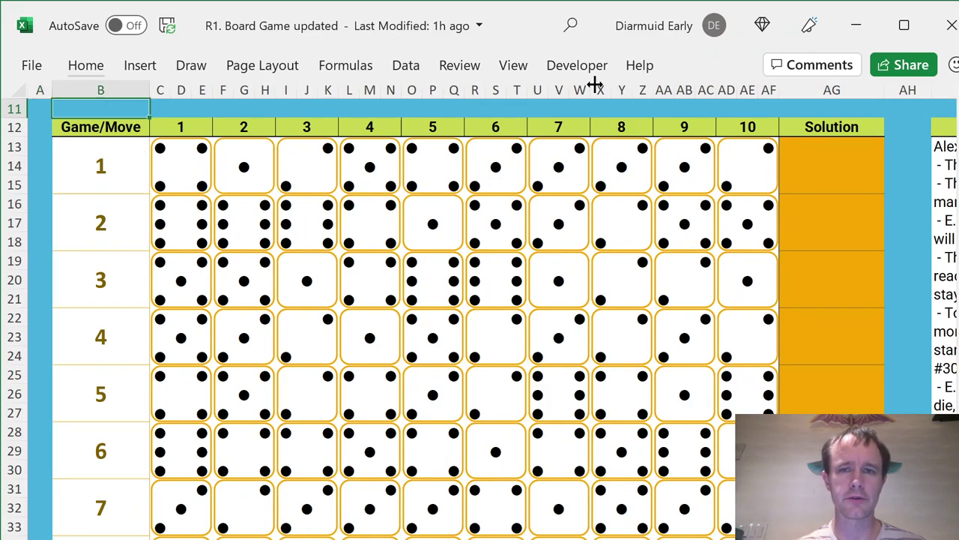
key("Right")
key("Right")
key("Right")
key("Right")
key("Right")
key("Right")
key("Right")
key("Right")
key("Right")
key("Right")
key("Right")
key("Right")
key("Right")
key("Right")
key("Right")
key("Right")
key("Right")
key("Right")
key("Right")
key("Right")
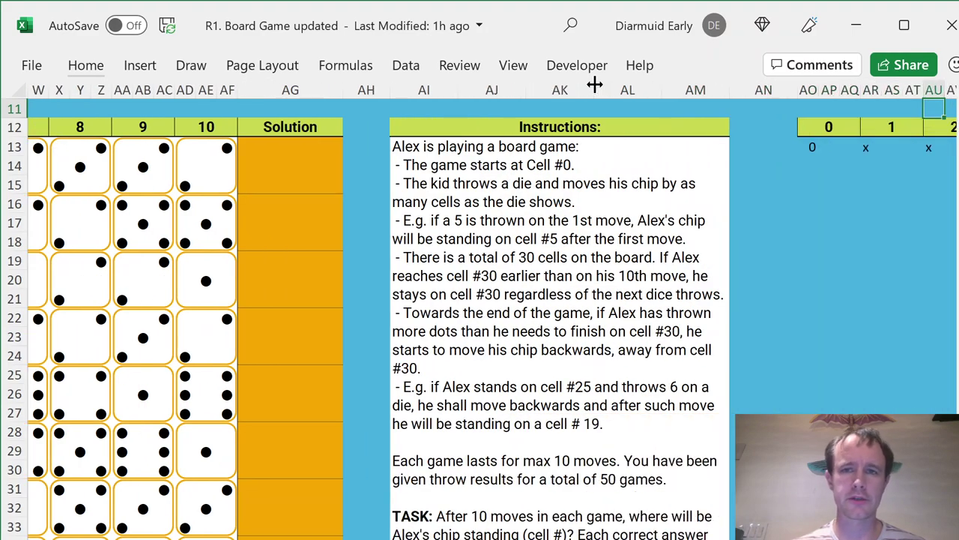
key("Down")
key("Down")
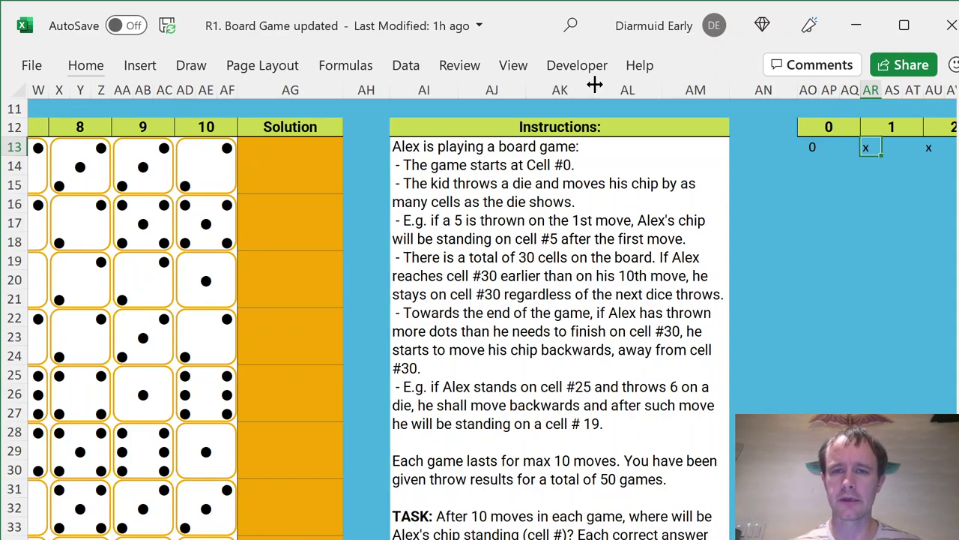
key("Left")
key("Left")
key("Left")
key("ctrl+space")
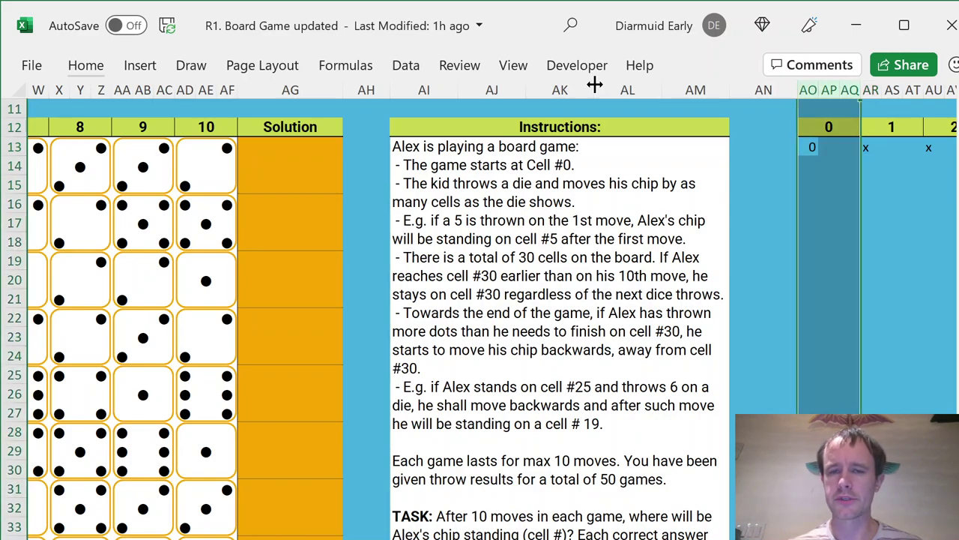
key("Right")
key("Right")
key("Right")
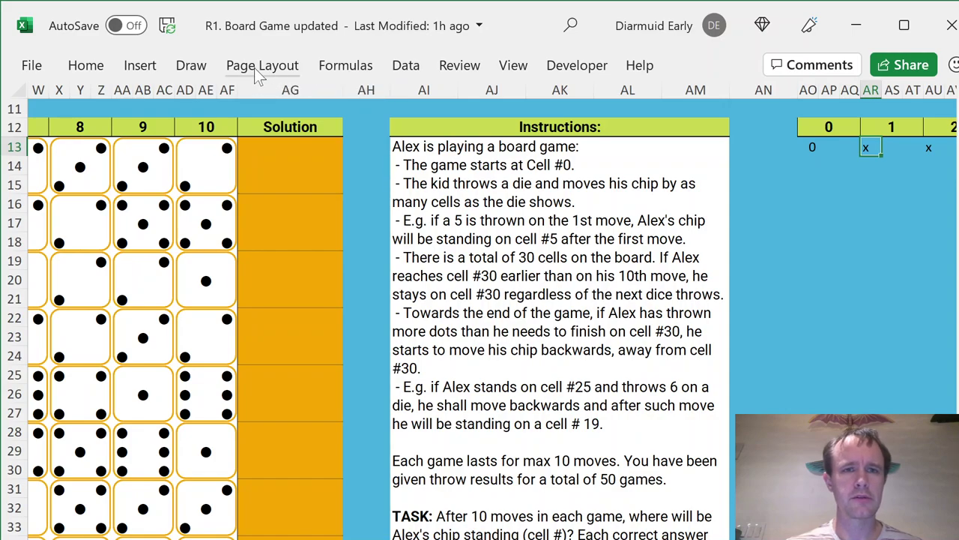
- Turn on the formula bar from the View ribbon's Show options
left_click(517, 63)
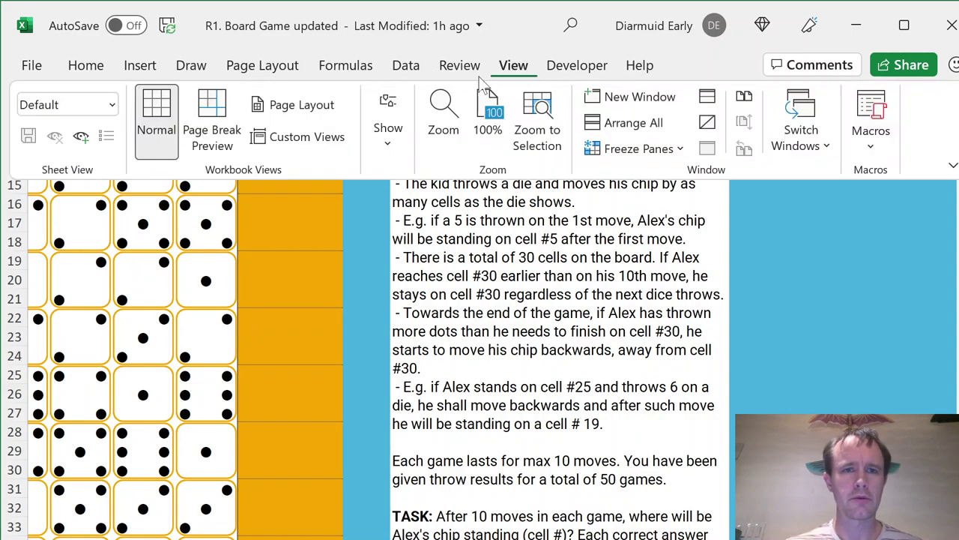
left_click(387, 142)
left_click(517, 200)
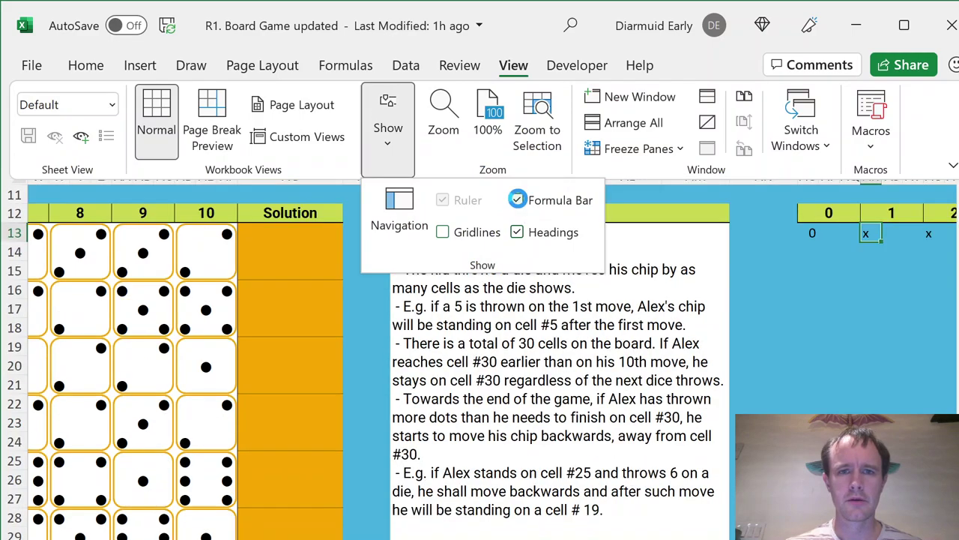
left_click(874, 226)
left_click(867, 232)
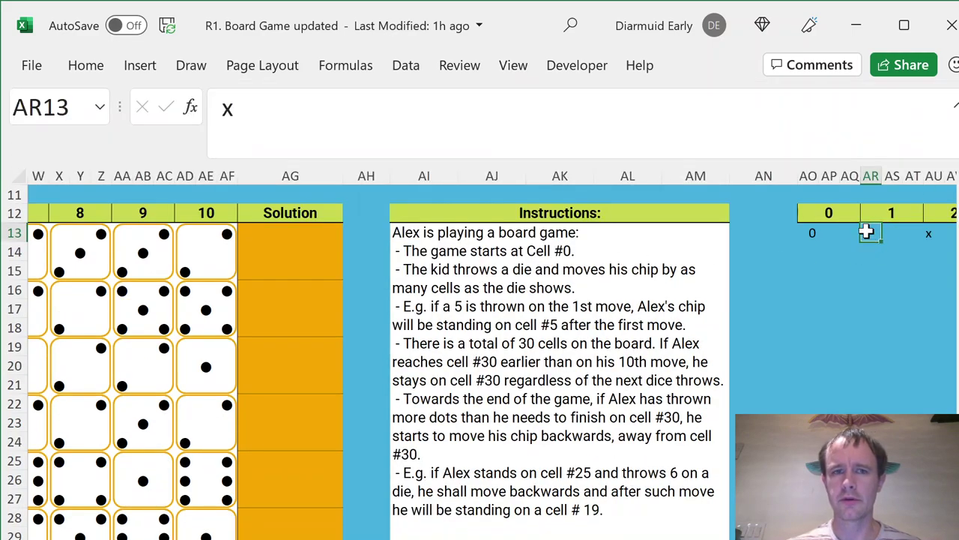
- Start AR13's formula =IF(AO13=30,30,IF(AO13+COUNTIF over die range C13:E15
type("=if")
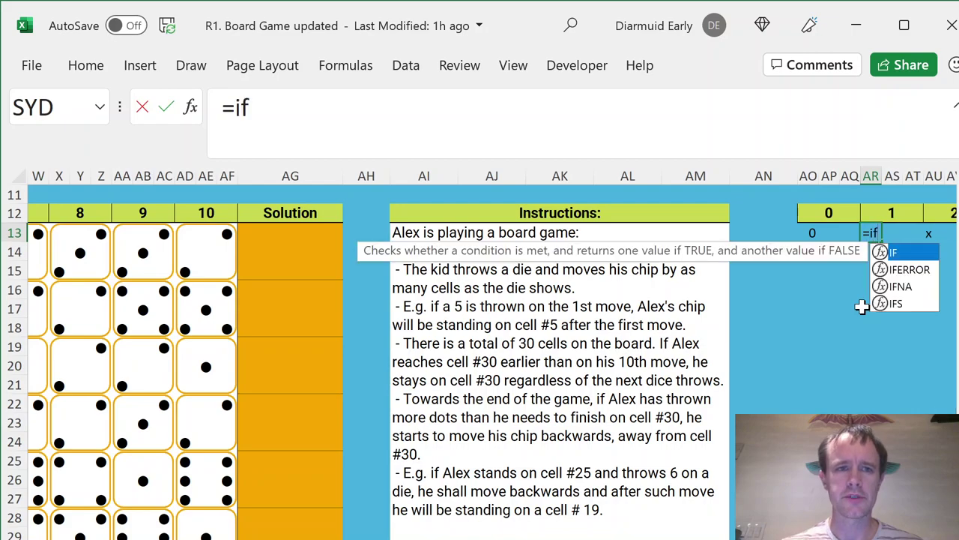
key("Tab")
left_click(810, 233)
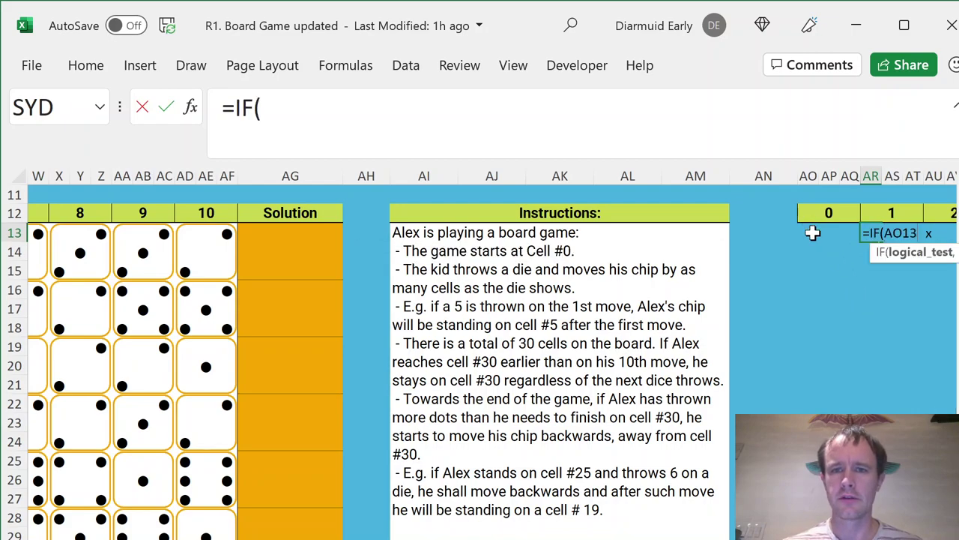
type("=30")
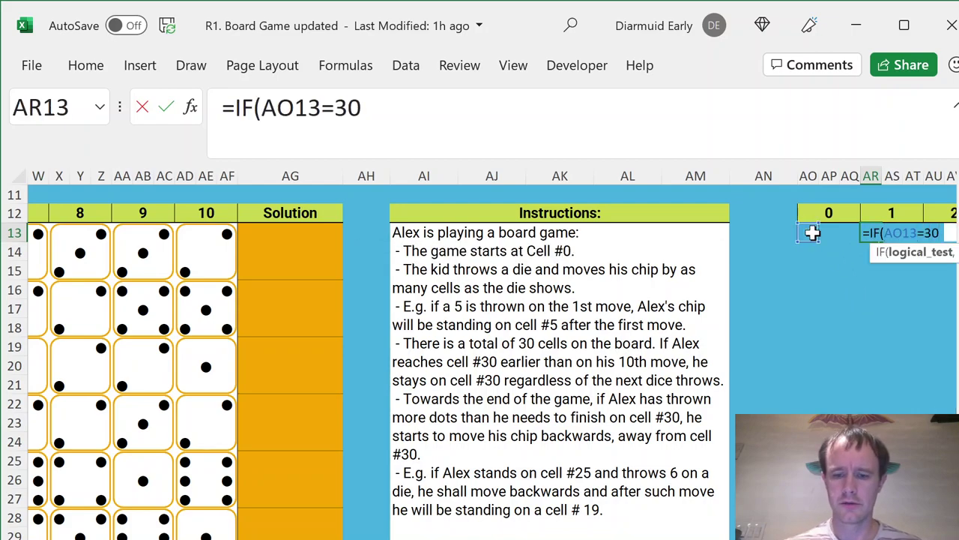
type(",30,")
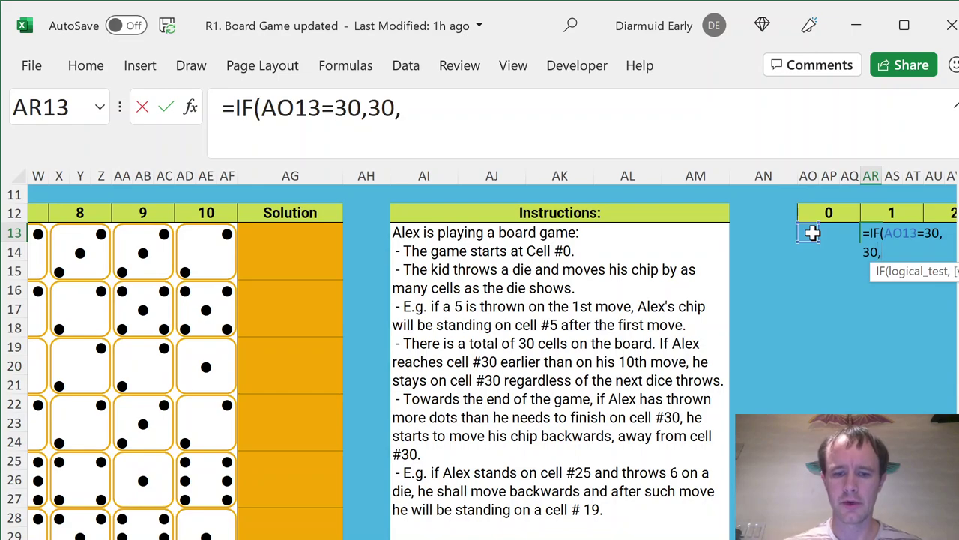
type("if")
key("Tab")
left_click(812, 233)
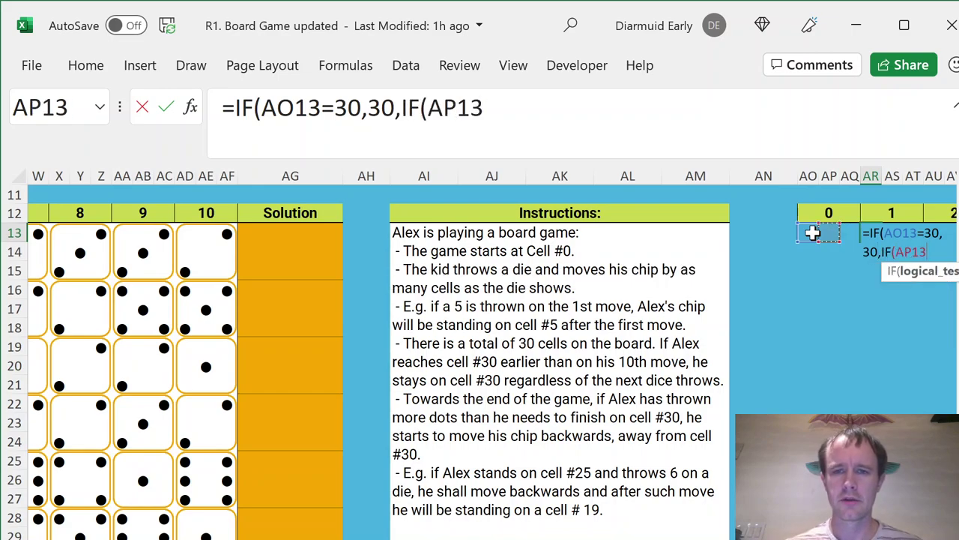
type("+")
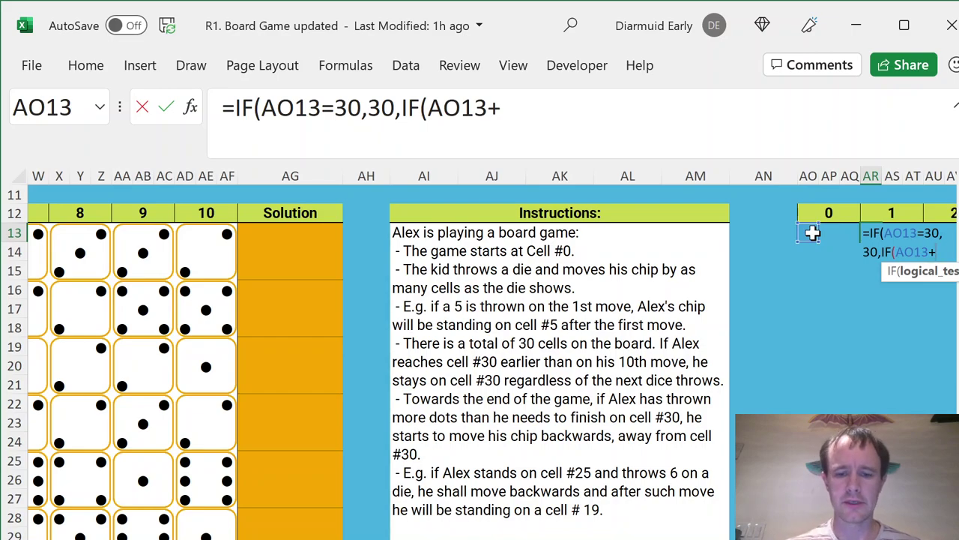
type("counit")
key("BackSpace")
key("BackSpace")
type("tif")
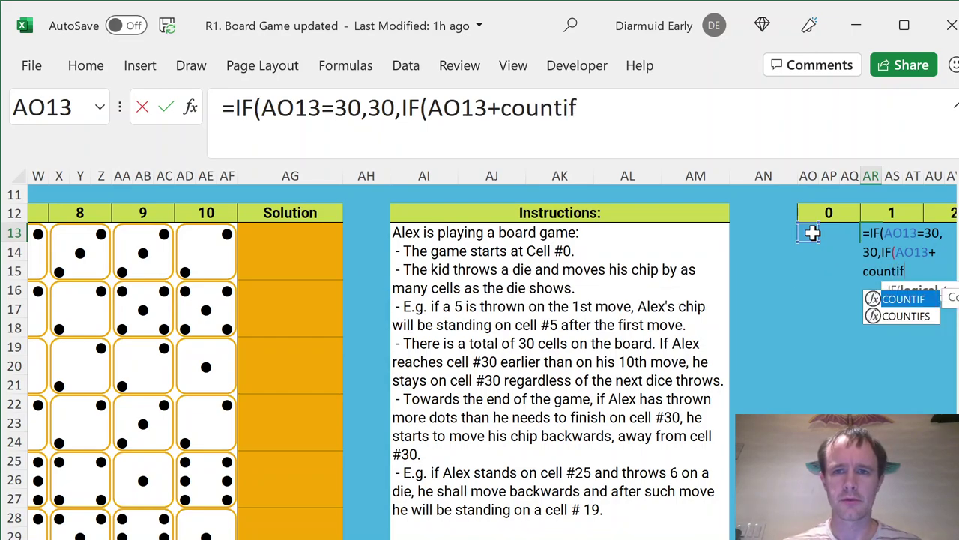
key("Tab")
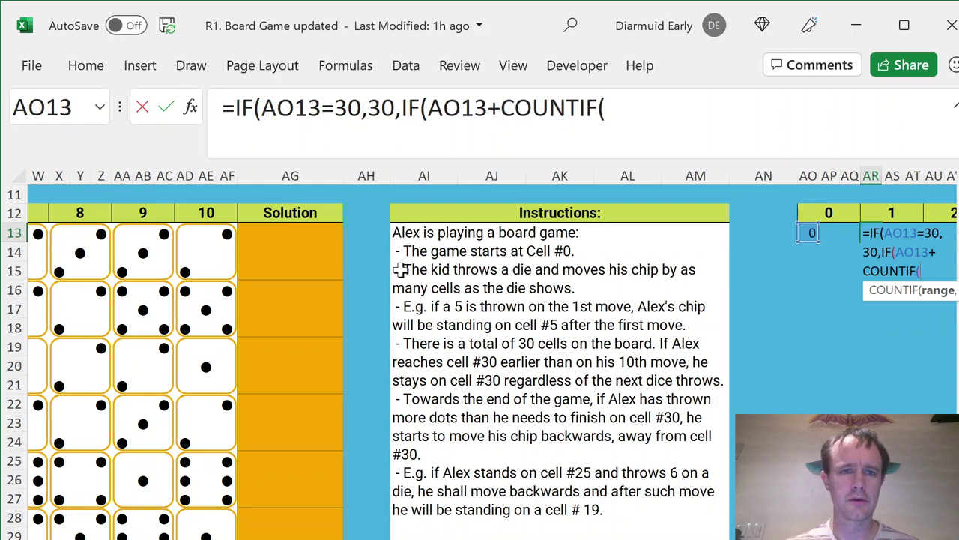
left_click(367, 235)
key("Left")
key("Up")
key("Up")
key("Home")
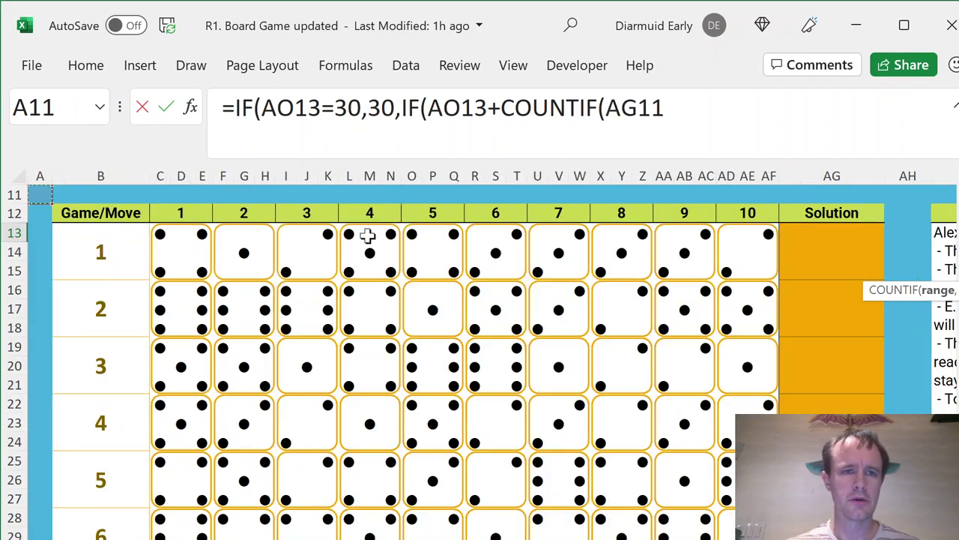
left_click_drag(174, 232, 176, 233)
key("shift+Right")
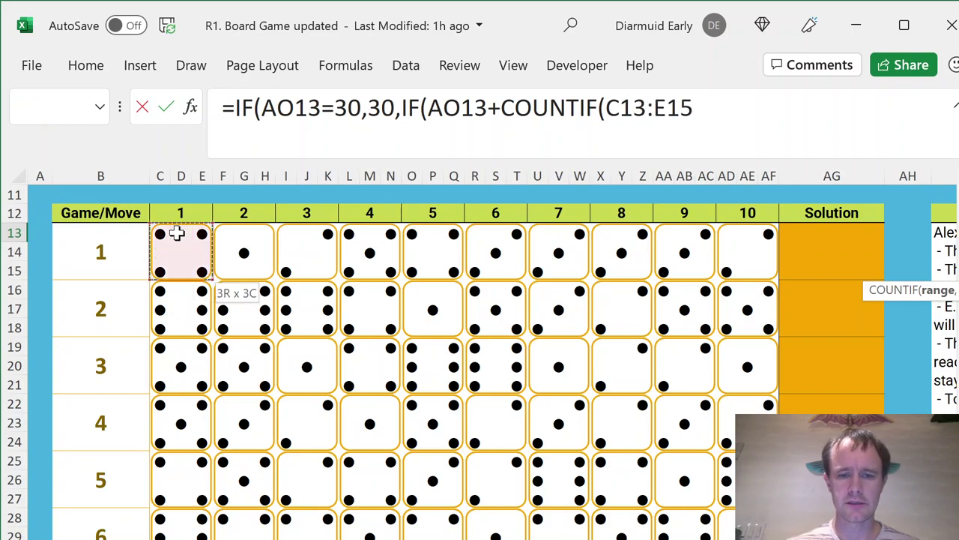
- Count the dot criterion in C13:E15 and compare the new position against 30
type(",")
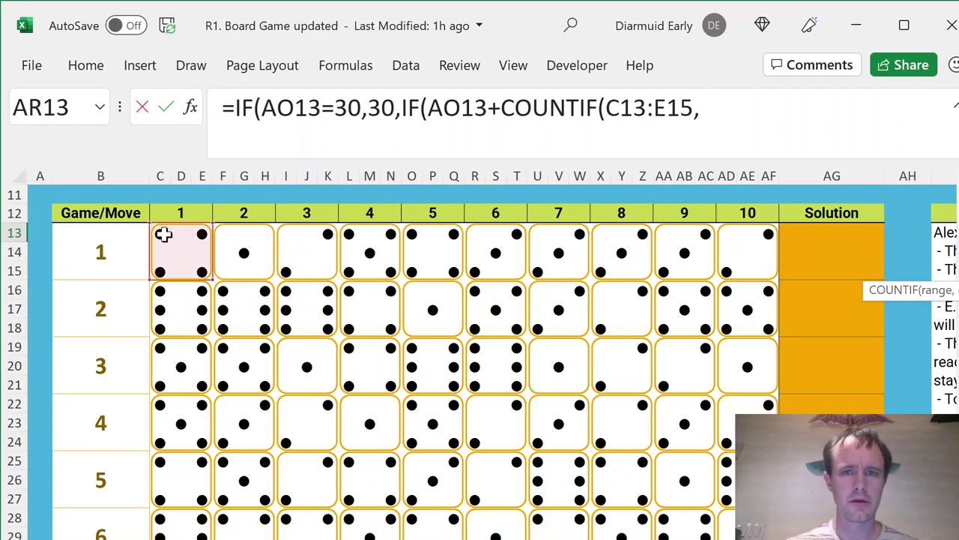
left_click(163, 234)
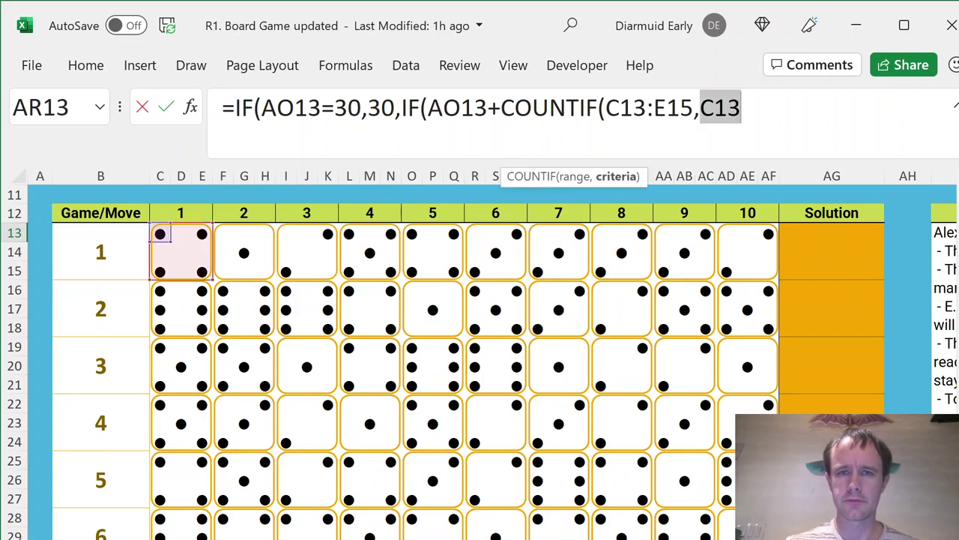
key("ctrl+v")
key("Right")
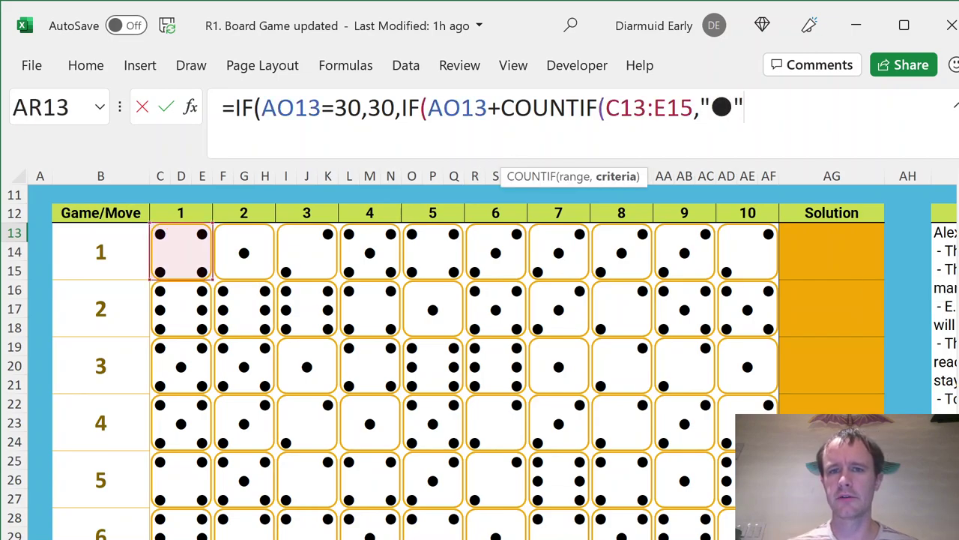
key("Left")
key("shift+Left")
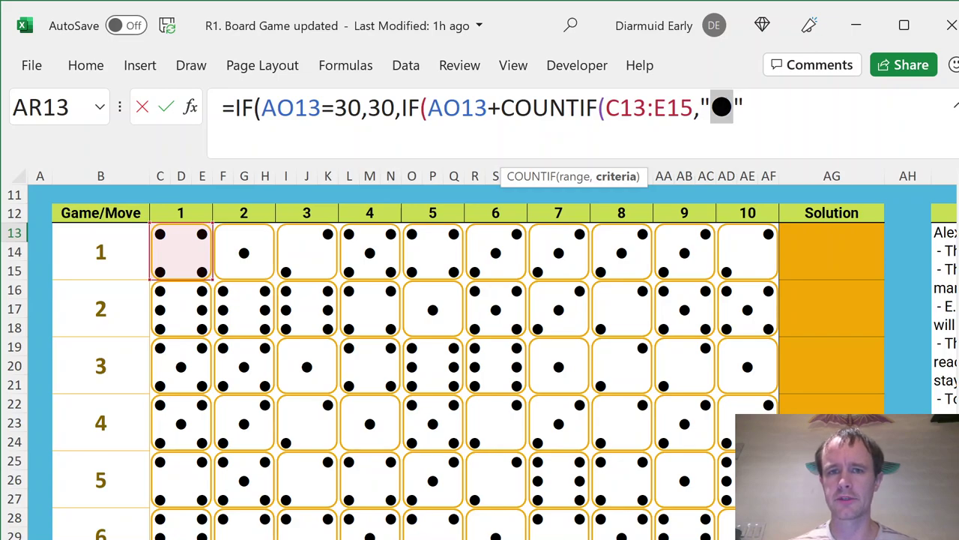
key("End")
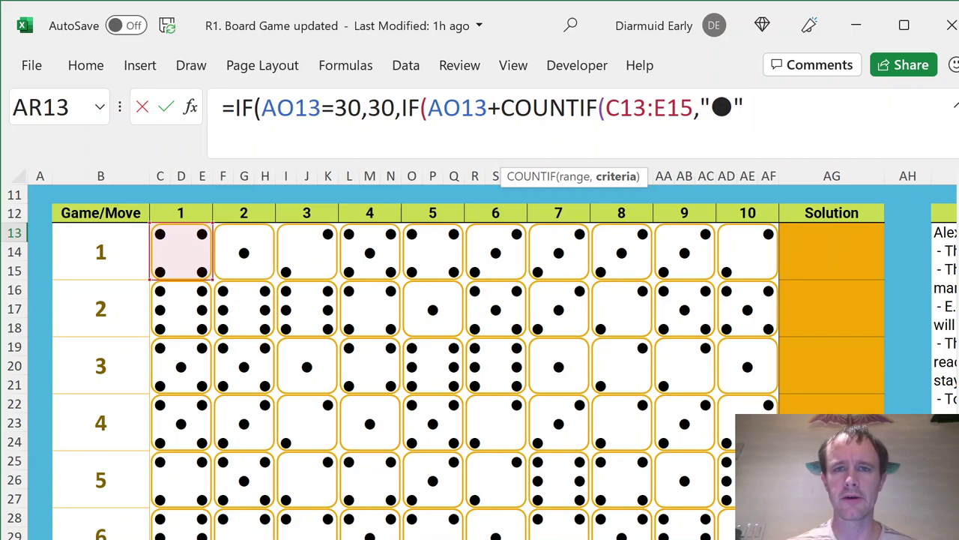
type(")")
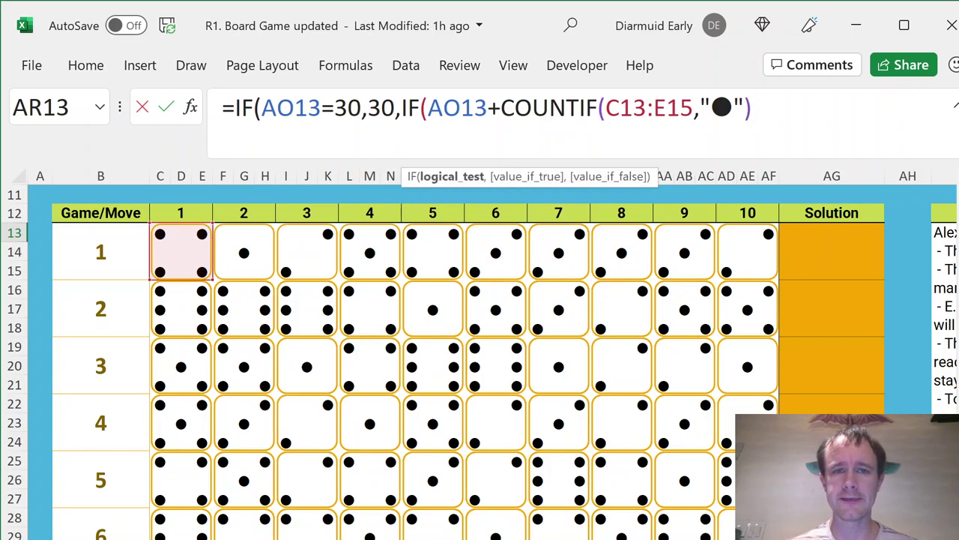
type(">30")
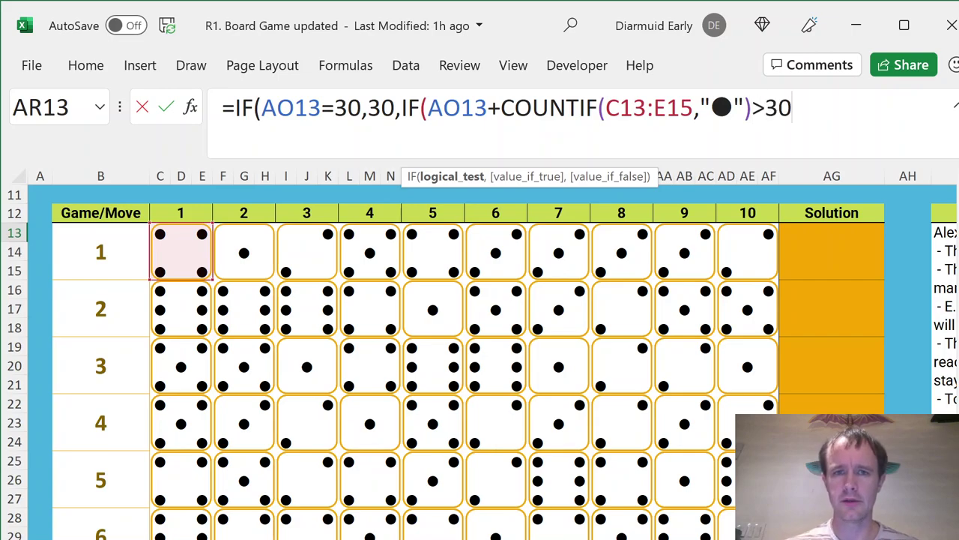
- Add the AO13-COUNTIF bounce-back branch and AO13+COUNTIF else branch, closing and committing the formula
left_click_drag(427, 107, 752, 107)
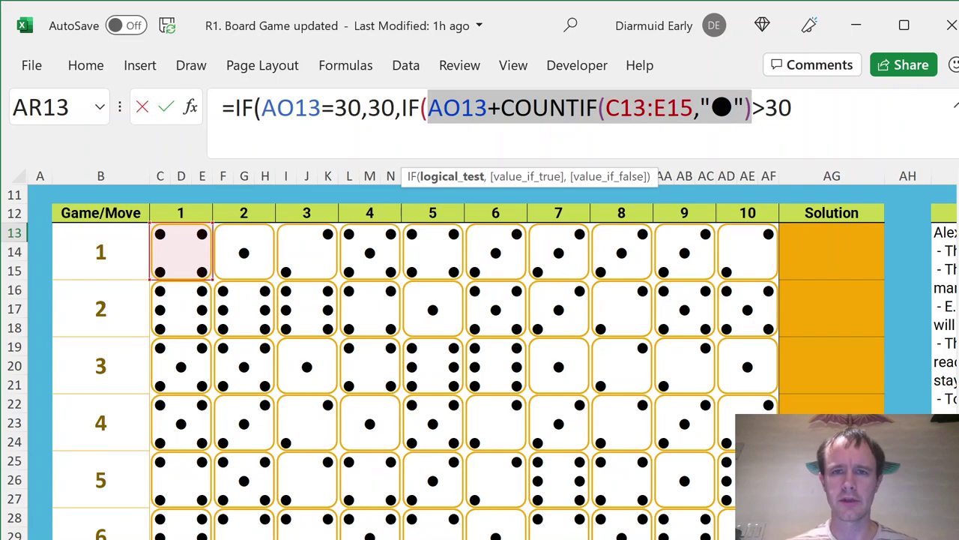
key("End")
type(",")
key("ctrl+v")
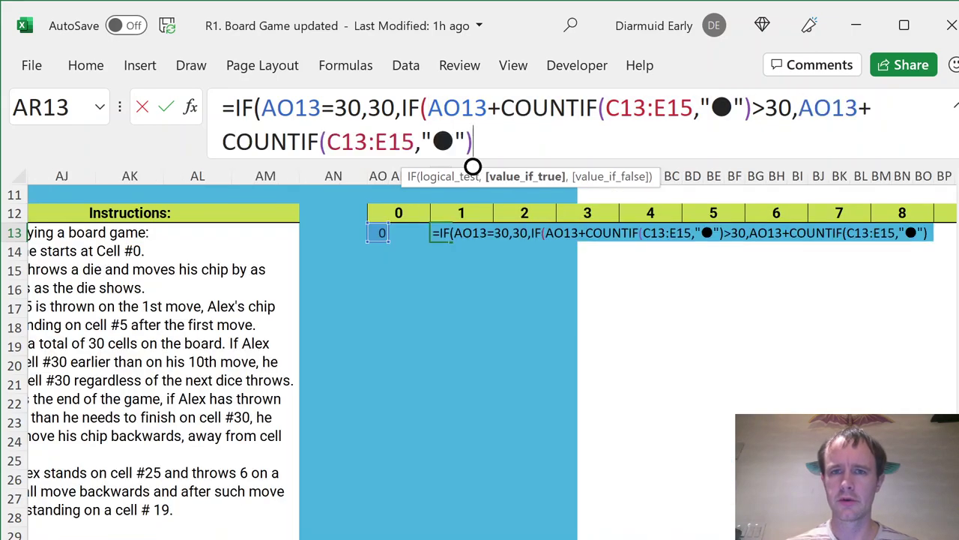
key("Home")
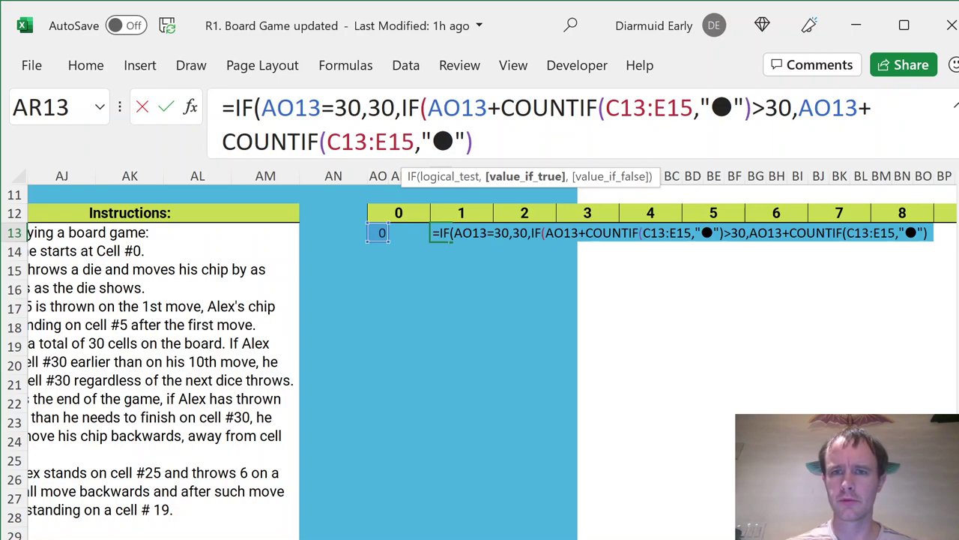
key("BackSpace")
type("-")
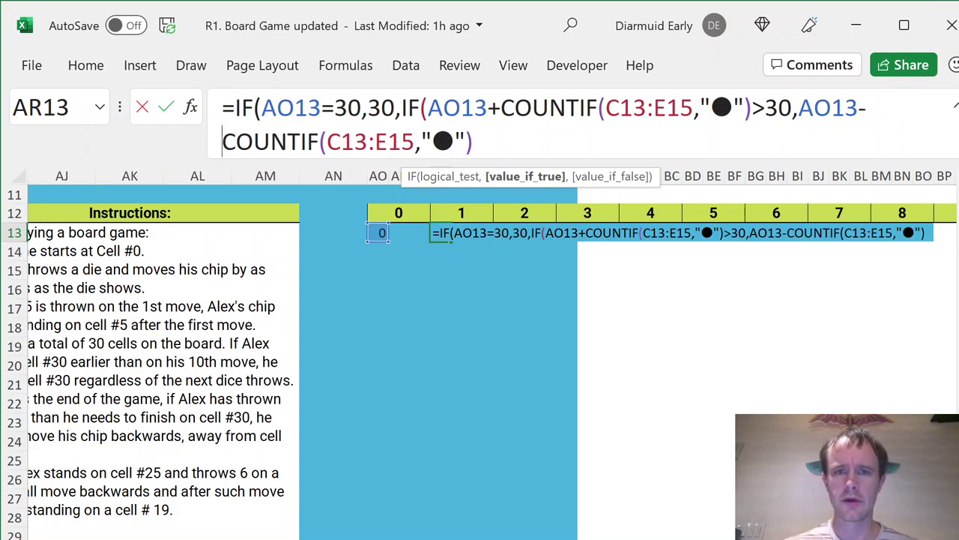
type(",")
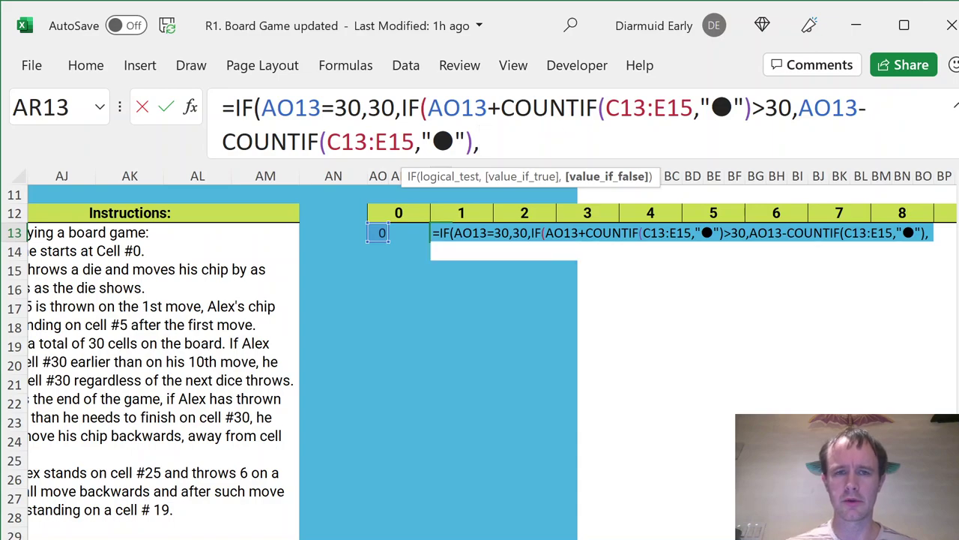
key("ctrl+v")
type(")")
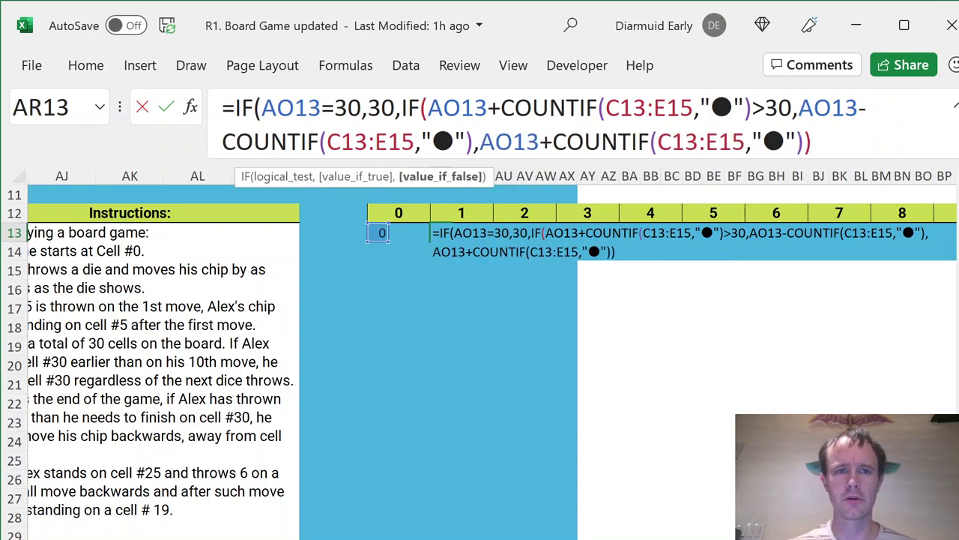
type(")")
key("ctrl+Return")
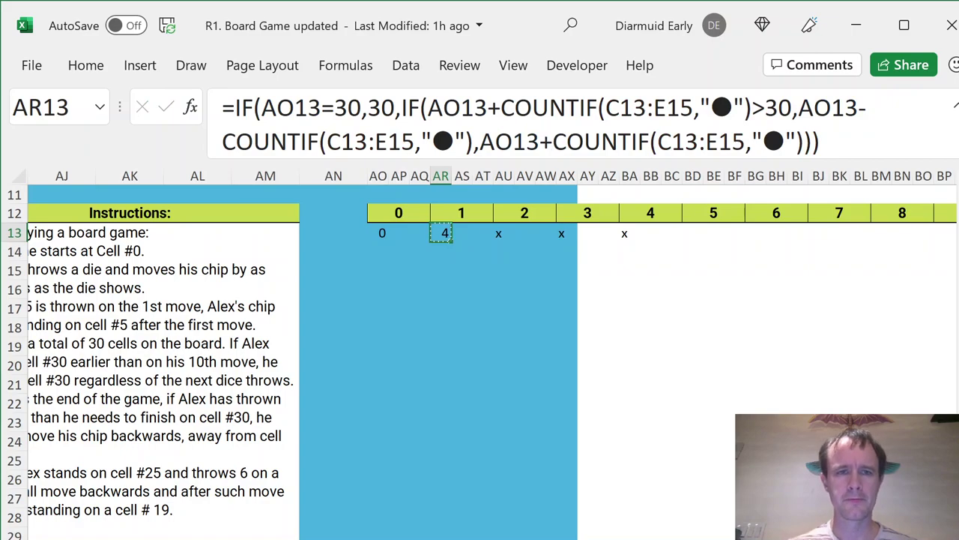
- Paste the position formula into the move cells AU13, AX13, BA13, BD13 and BG13
key("ctrl+Right")
key("ctrl+v")
key("ctrl+Right")
key("ctrl+v")
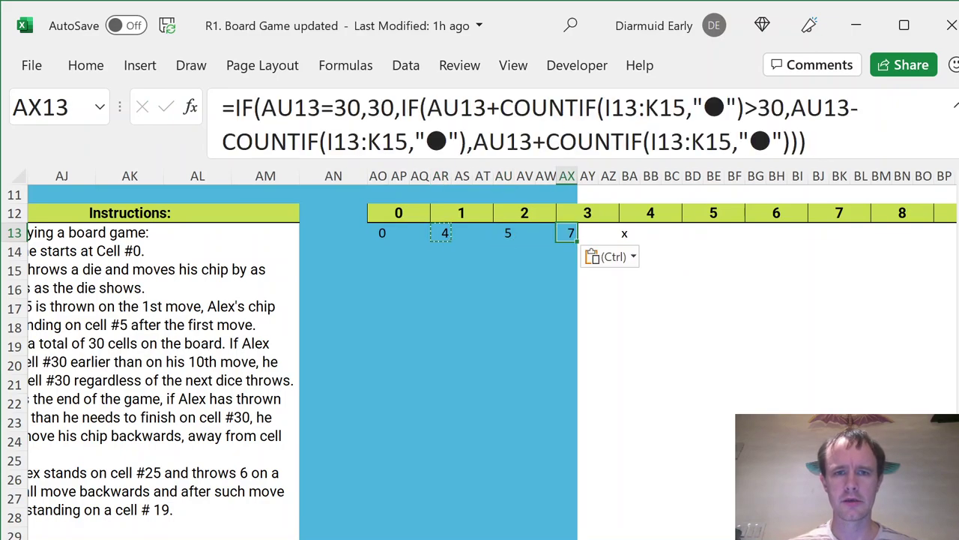
key("ctrl+Right")
key("ctrl+v")
key("Right")
key("Right")
key("Right")
key("ctrl+v")
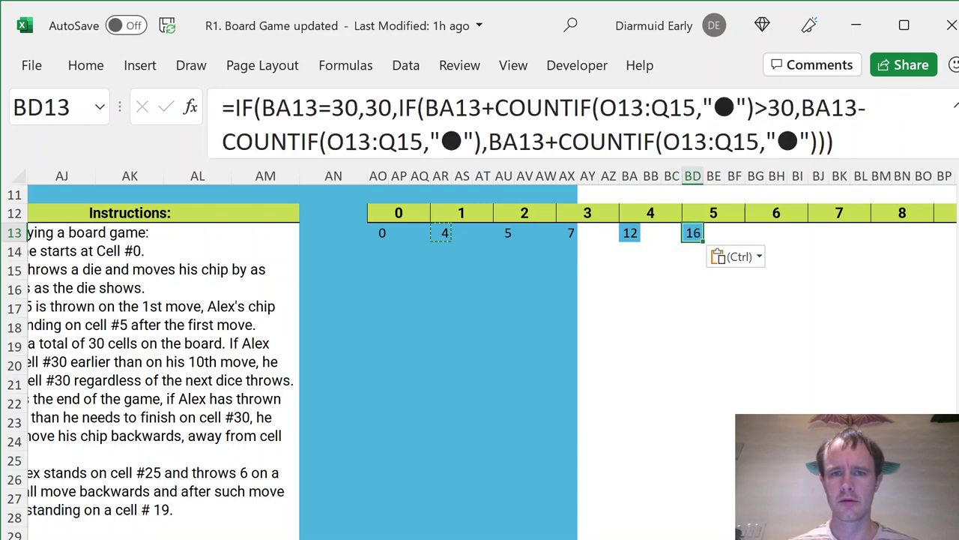
key("Right")
key("Right")
key("Right")
key("ctrl+v")
- Paste it across moves 7 to 10 ending at BU13, then return to AO13
key("shift+Right")
key("shift+Right")
key("shift+Right")
key("shift+Right")
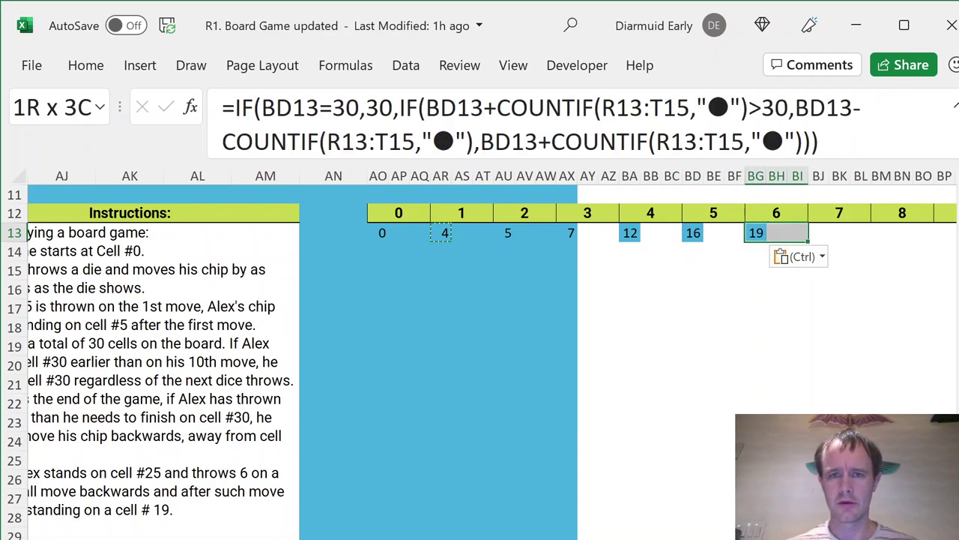
key("ctrl+c")
key("shift+Right")
key("shift+Right")
key("shift+Right")
key("shift+Right")
key("shift+Right")
key("shift+Right")
key("shift+Right")
key("shift+Right")
key("shift+Right")
key("shift+Right")
key("shift+Right")
key("shift+Right")
key("shift+Right")
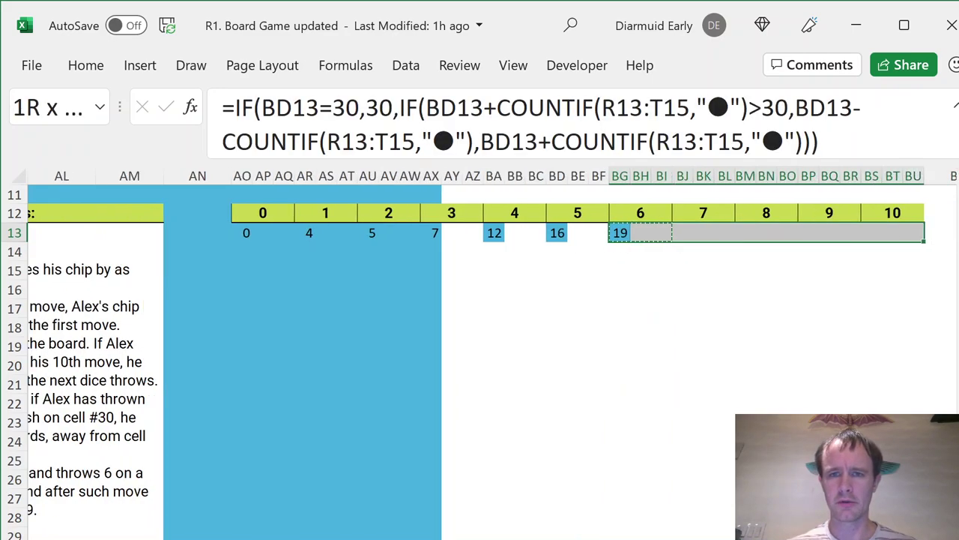
key("shift+Left")
key("shift+Left")
key("shift+Left")
key("shift+Left")
key("shift+Left")
key("shift+Right")
key("shift+Right")
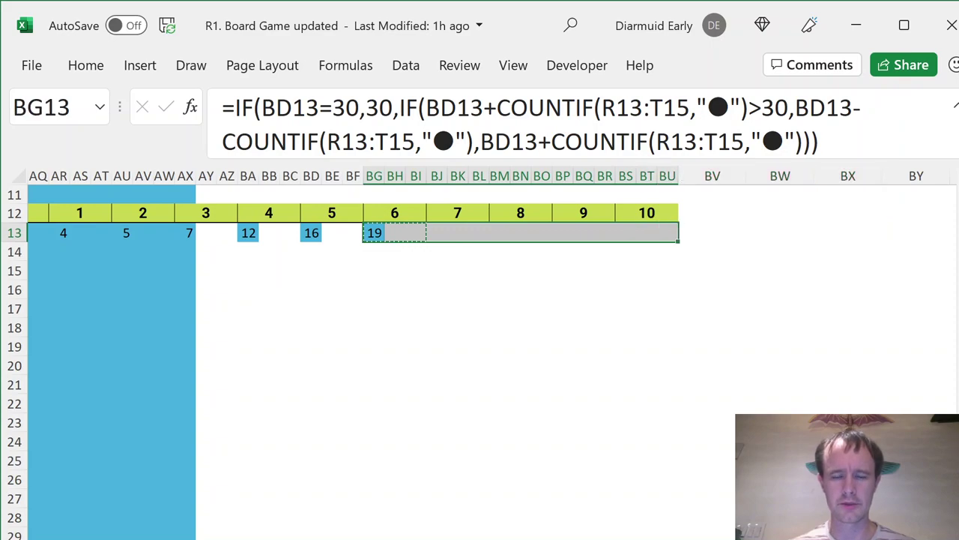
key("ctrl+v")
key("Left")
key("Left")
key("Left")
key("Left")
key("Left")
key("Left")
key("Left")
key("Left")
key("Left")
key("Left")
key("Left")
key("Left")
key("Left")
key("Left")
key("Left")
key("Left")
key("Left")
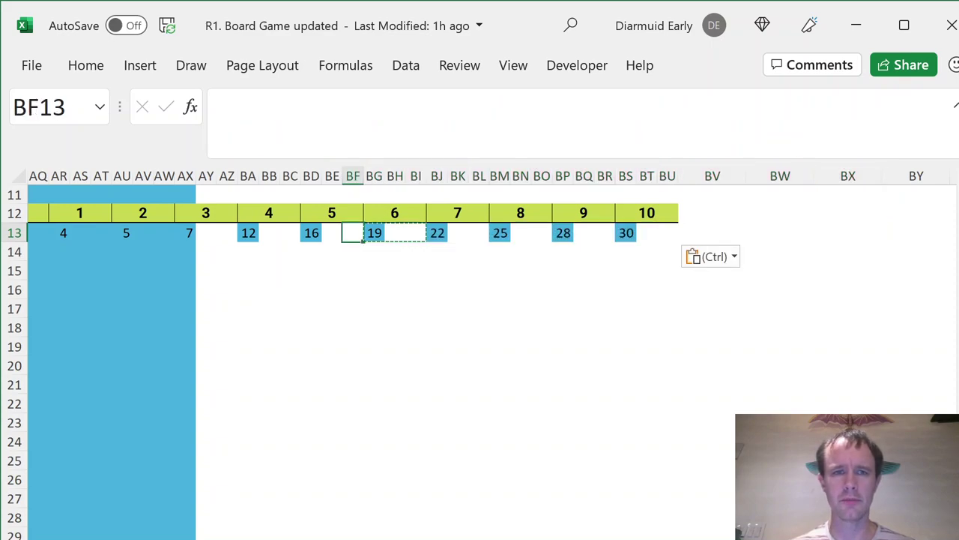
key("Left")
key("Left")
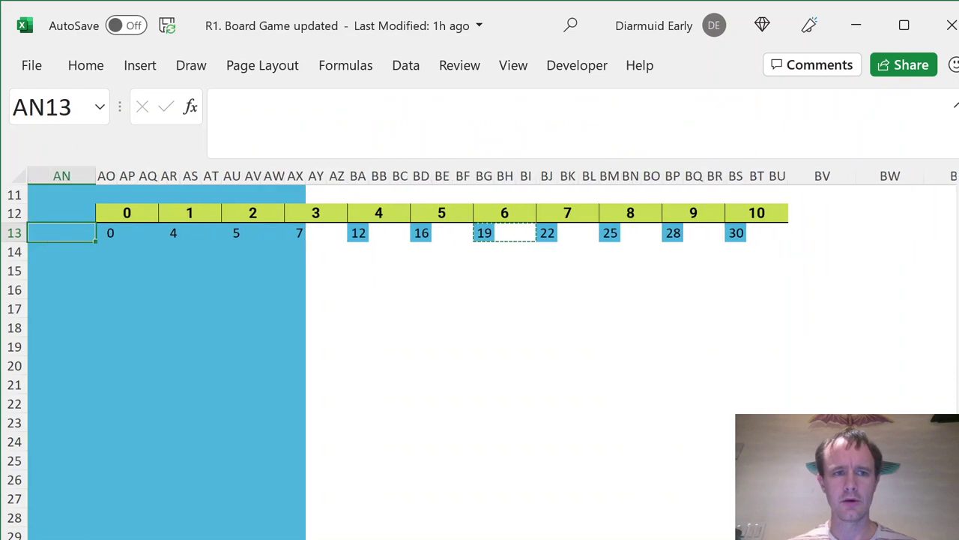
key("Right")
key("Right")
key("Left")
- Copy the first game's position block AO13:BU15
key("shift+Right")
key("shift+Right")
key("shift+Right")
key("shift+Right")
key("shift+Right")
key("shift+Right")
key("shift+Right")
key("shift+Right")
key("shift+Right")
key("shift+Right")
key("shift+Right")
key("shift+Right")
key("shift+Right")
key("shift+Right")
key("shift+Right")
key("shift+Right")
key("shift+Right")
key("shift+Right")
key("shift+Right")
key("shift+Right")
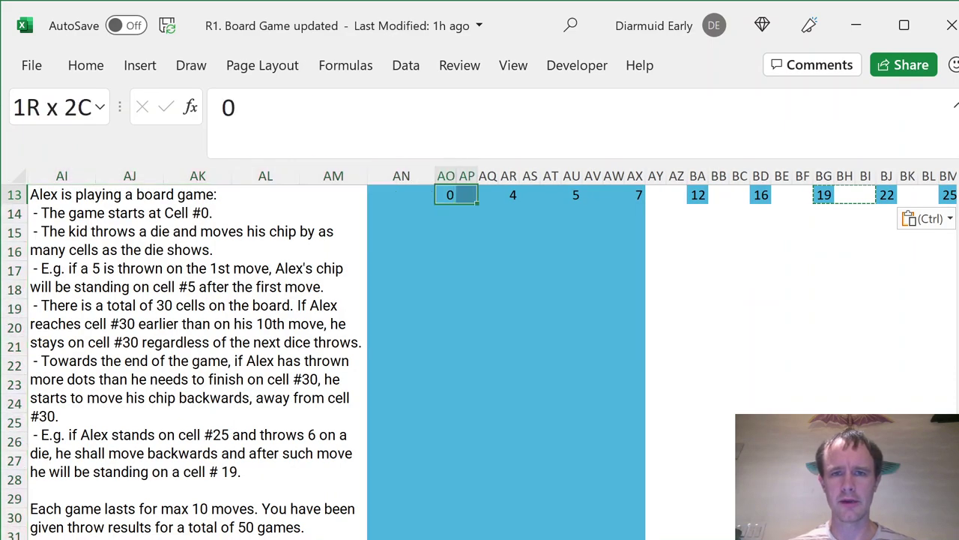
key("shift+Left")
key("shift+Left")
key("shift+Left")
key("shift+Left")
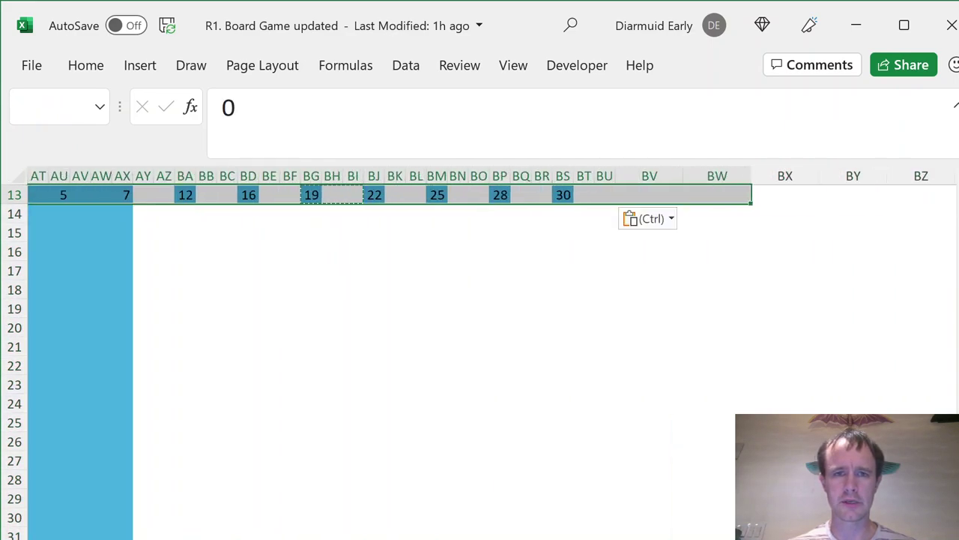
key("shift+Up")
key("shift+Down")
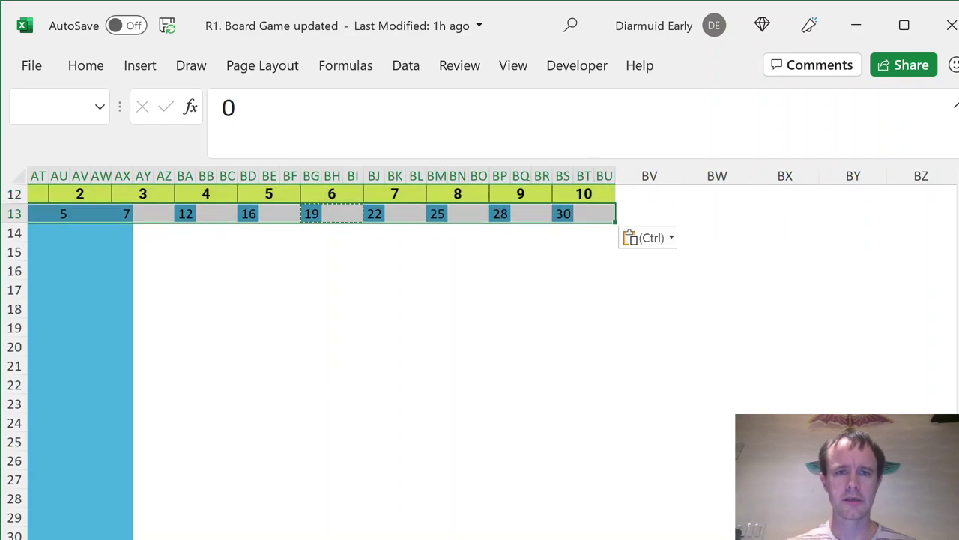
key("shift+Down")
key("shift+Down")
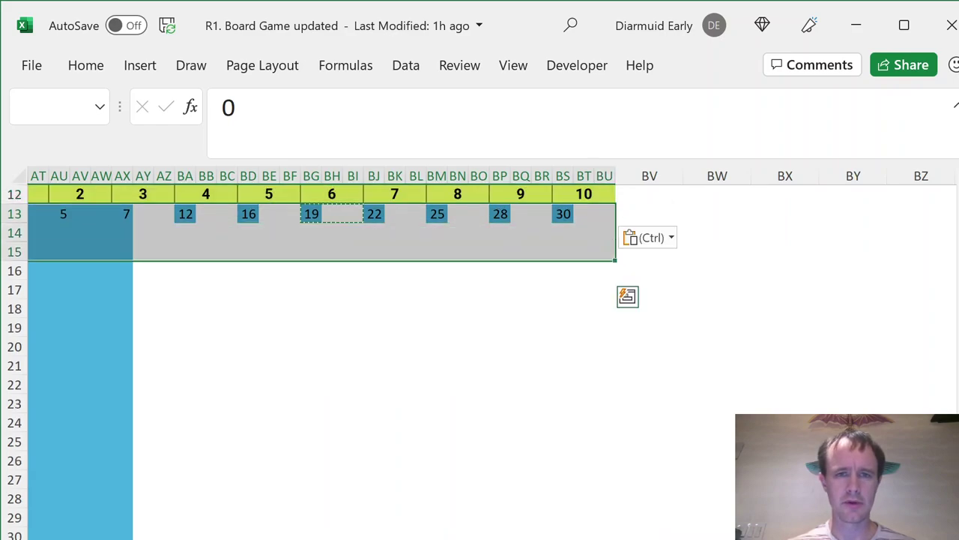
key("ctrl+c")
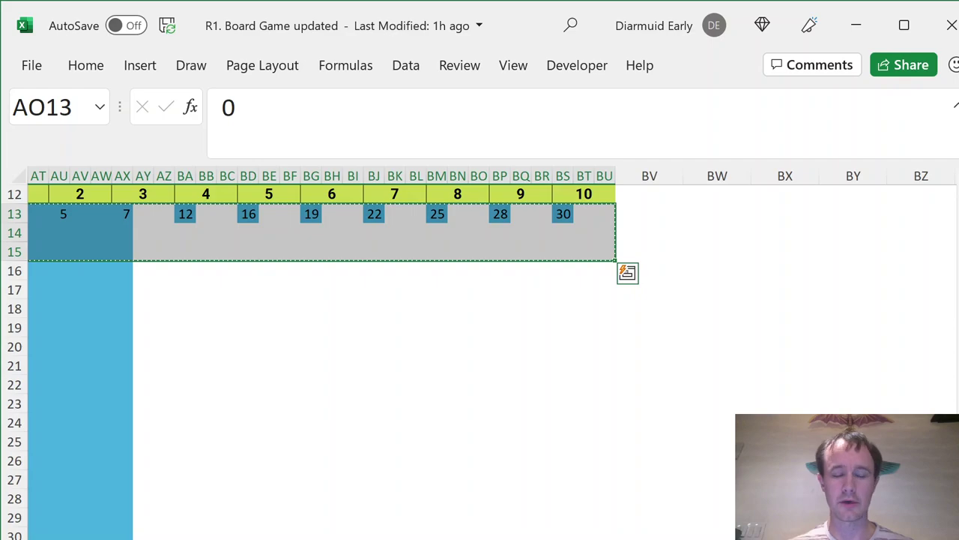
- Paste the position block down through row 162 so all 50 games are filled
key("shift+Page_Down")
key("shift+Page_Down")
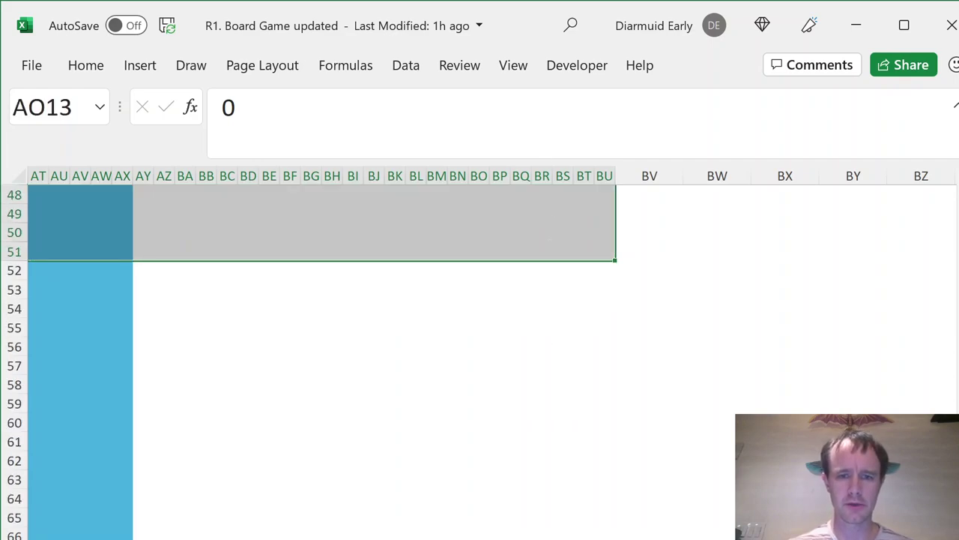
scroll(749, 472, "left", 2)
scroll(491, 352, "left", 10)
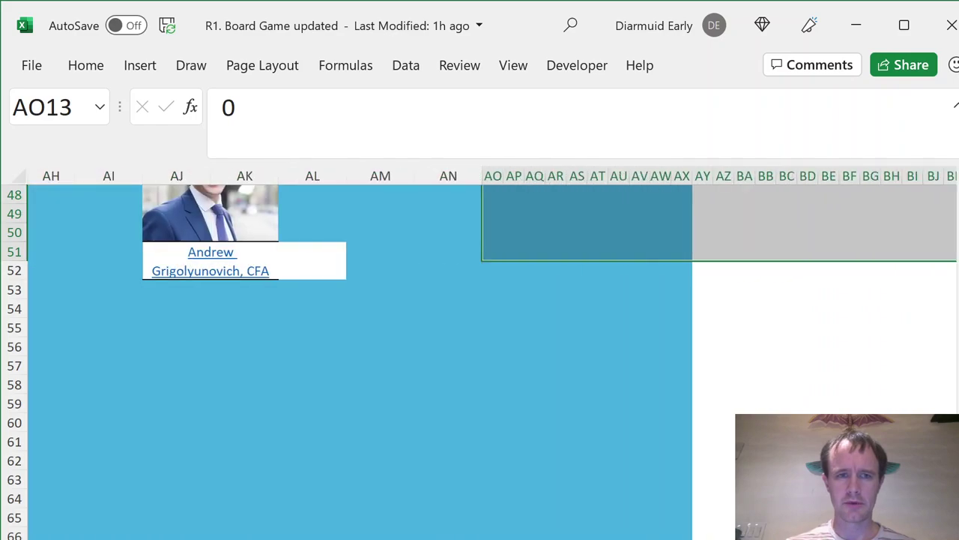
key("shift+Page_Down")
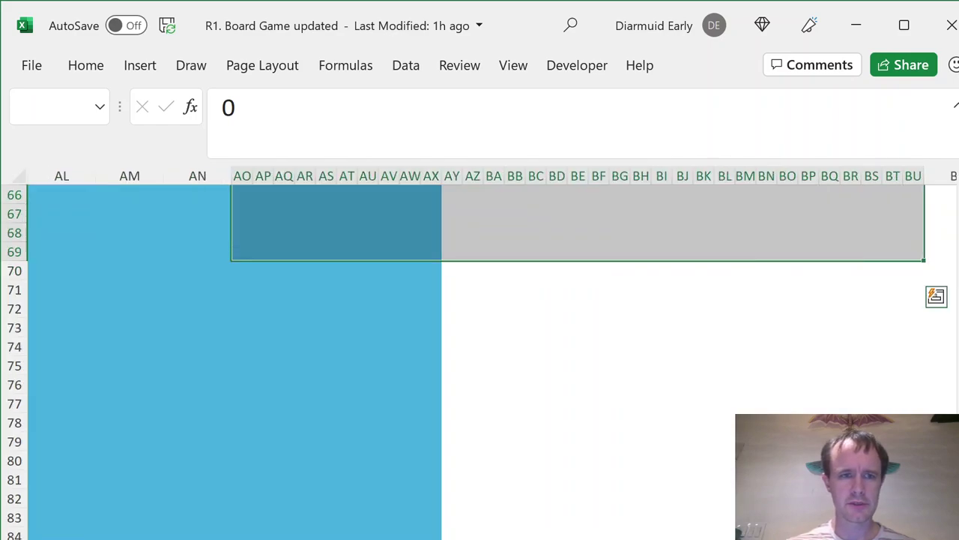
key("shift+Page_Down")
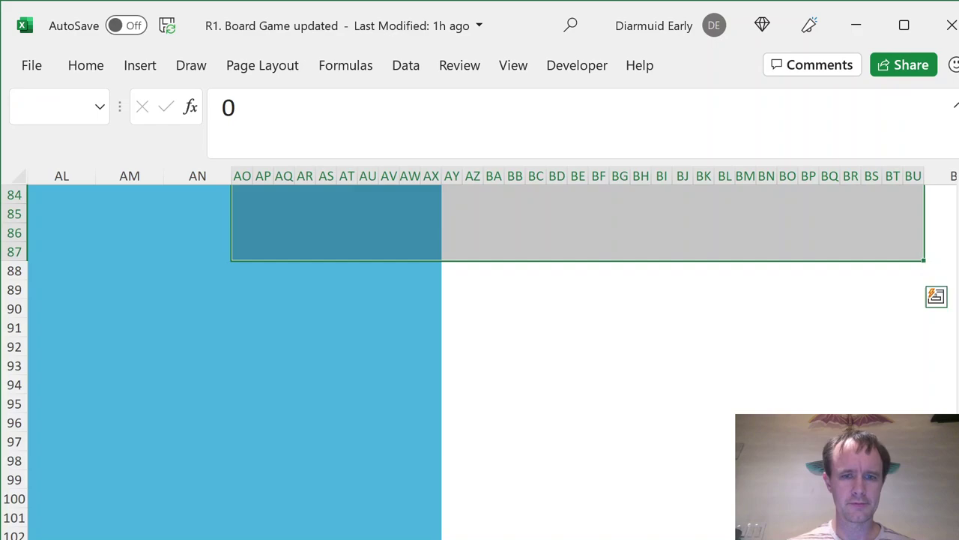
scroll(491, 352, "left", 10)
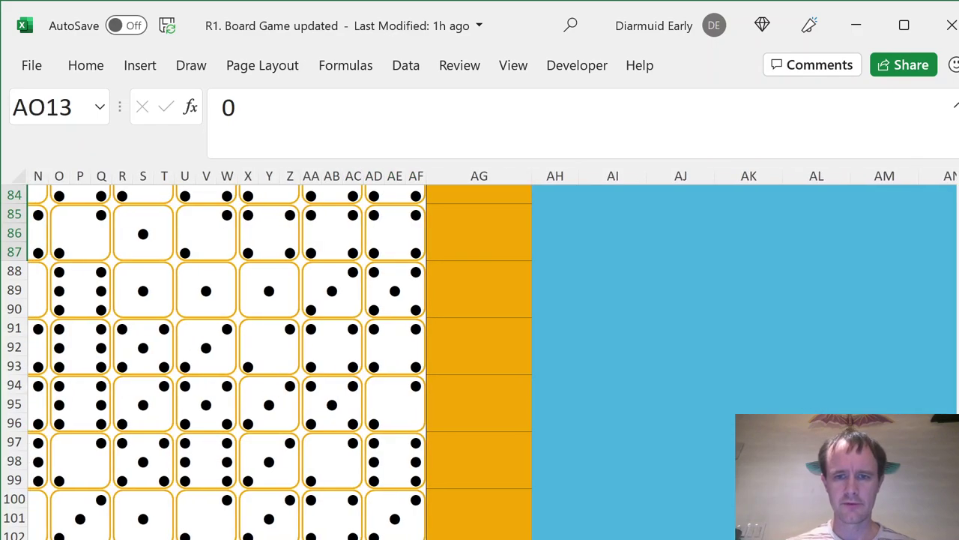
scroll(480, 360, "down", 20)
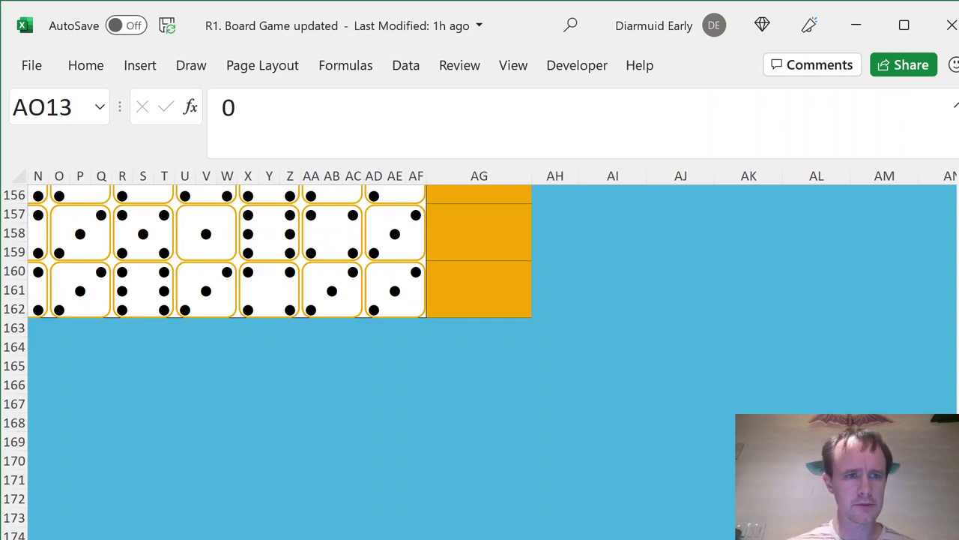
key("shift+Page_Down")
key("shift+Page_Down")
key("shift+Page_Down")
key("shift+Page_Down")
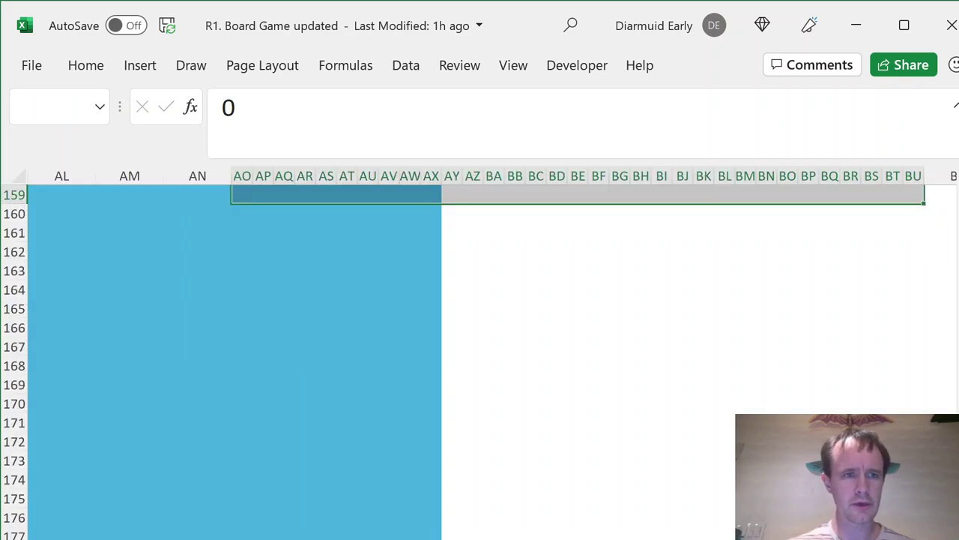
key("shift+Down")
key("shift+Down")
key("shift+Down")
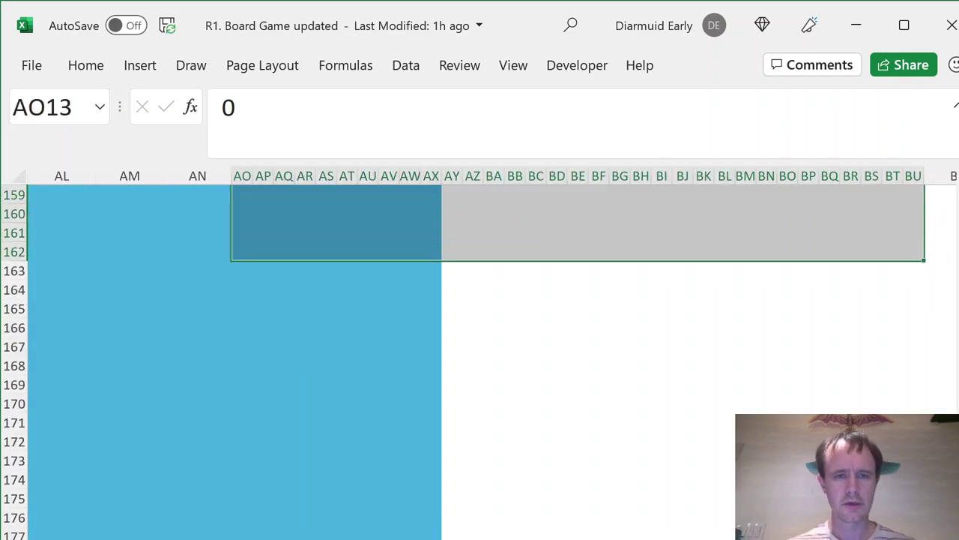
key("ctrl+v")
key("ctrl+period")
key("ctrl+period")
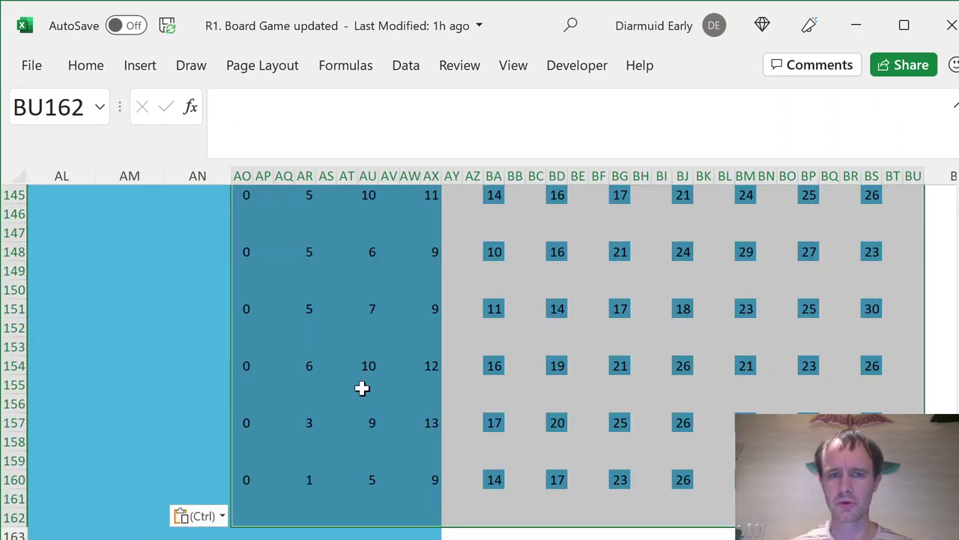
left_click(122, 480)
- Enter =BS160 in AG160 to return the last game's final position
key("ctrl+Left")
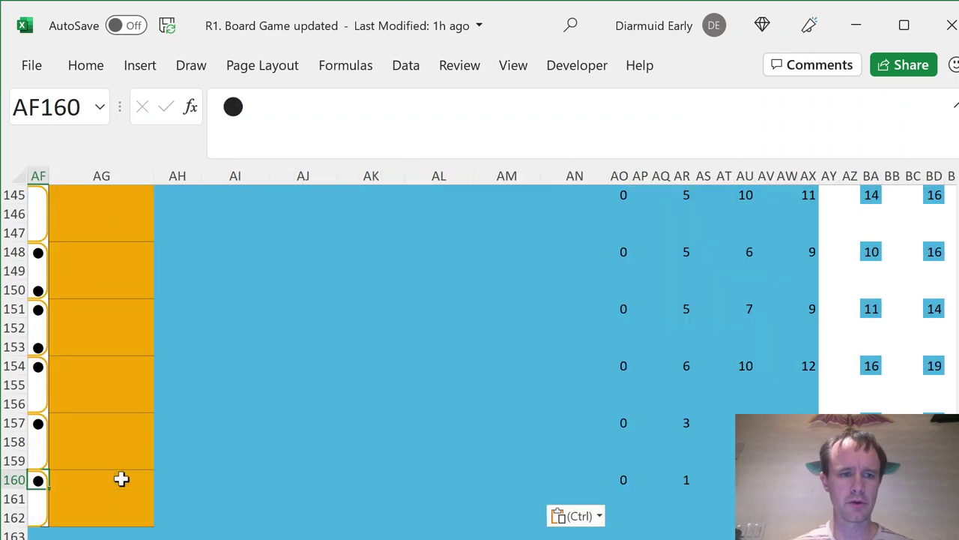
left_click(121, 479)
type("=")
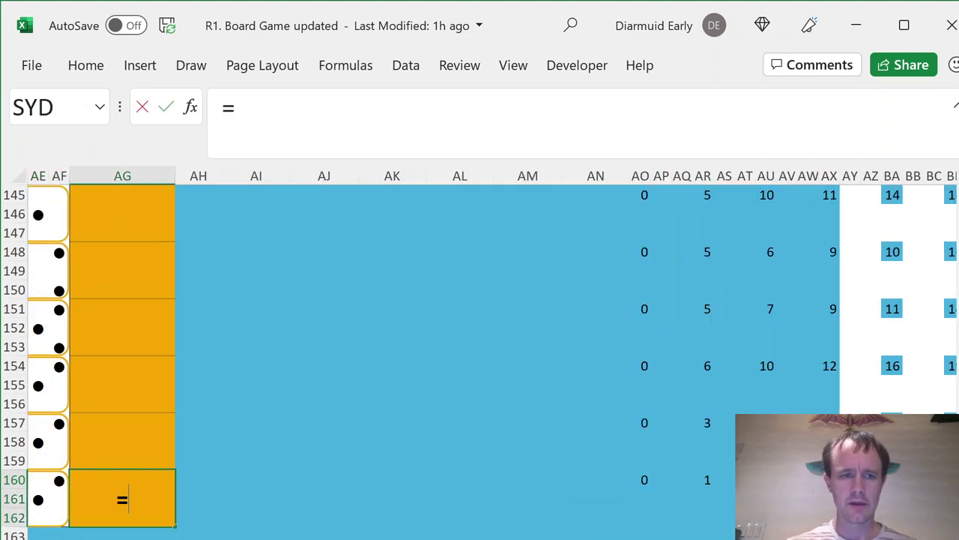
key("Right")
key("Right")
key("Right")
key("Right")
key("Right")
key("Right")
key("Right")
key("Right")
key("Right")
key("Right")
key("Right")
key("Right")
key("Right")
key("Right")
key("Right")
key("Right")
key("Right")
key("Right")
key("Right")
key("Right")
key("Right")
key("Right")
key("Right")
key("Right")
key("Right")
key("Right")
key("Right")
key("Right")
key("Right")
key("Right")
key("Right")
key("Right")
key("Right")
key("Right")
key("Right")
key("Right")
key("Right")
key("Right")
key("Right")
key("Right")
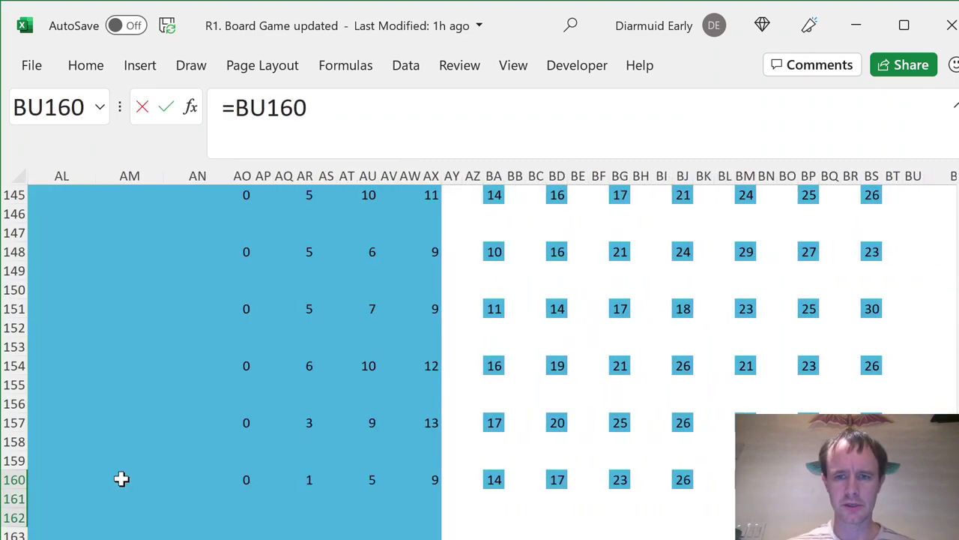
key("Left")
key("Left")
key("Left")
key("Left")
key("Left")
key("Left")
key("Left")
key("Left")
key("Left")
key("Left")
key("Left")
key("Left")
key("ctrl+Return")
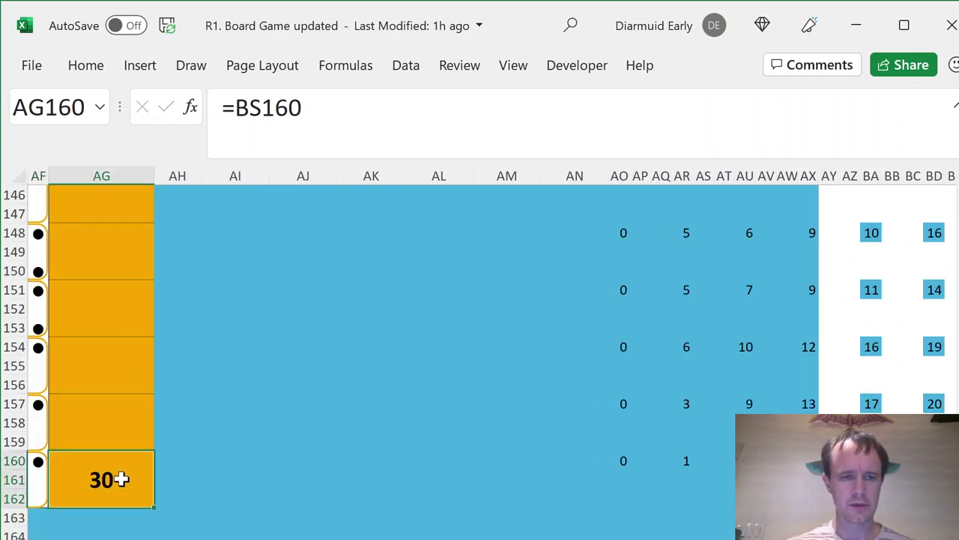
- Fill the formula into every Solution cell up to AG13 and check the first results
key("ctrl+shift+Up")
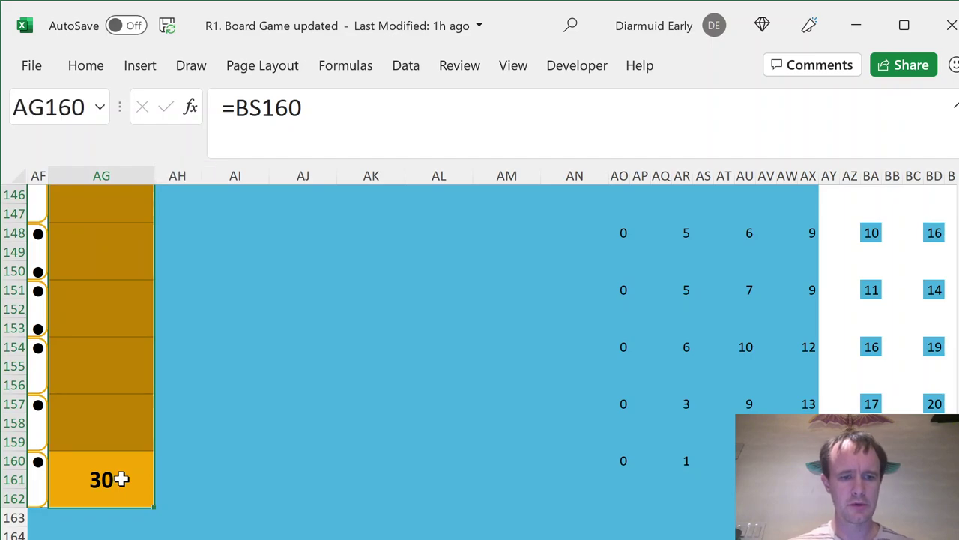
key("F2")
key("ctrl+Return")
key("ctrl+Up")
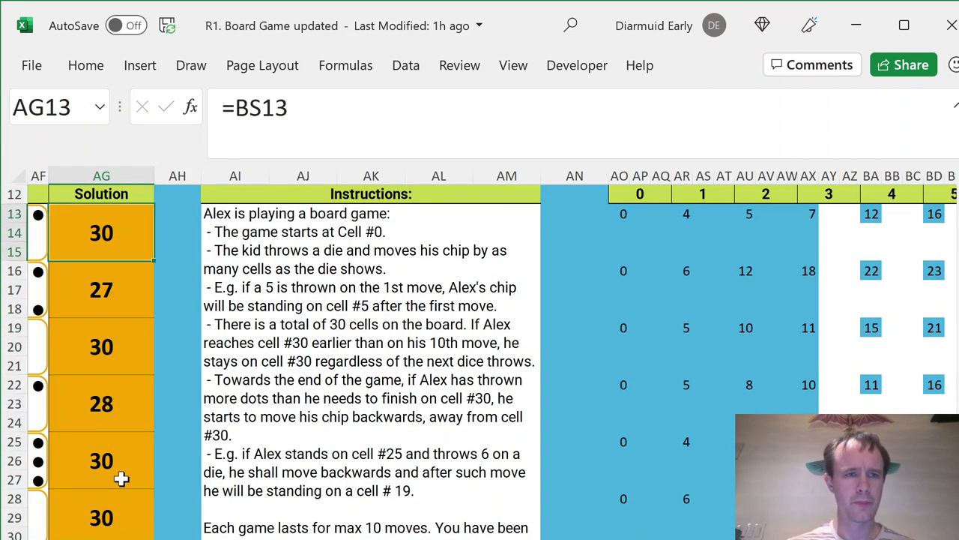
key("Left")
key("Right")
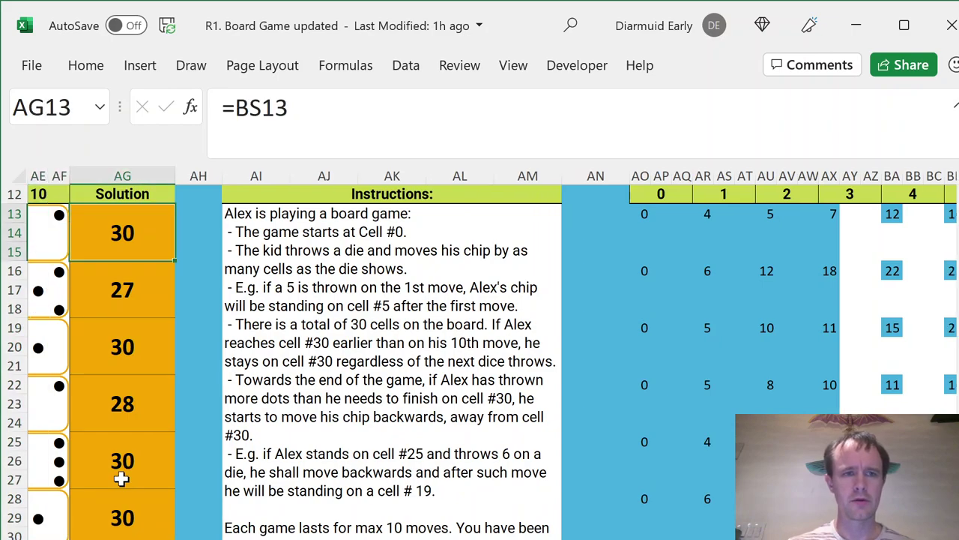
key("Down")
- Review the Solution results down the column, then minimize the Board Game window
key("Down")
key("Up")
key("Up")
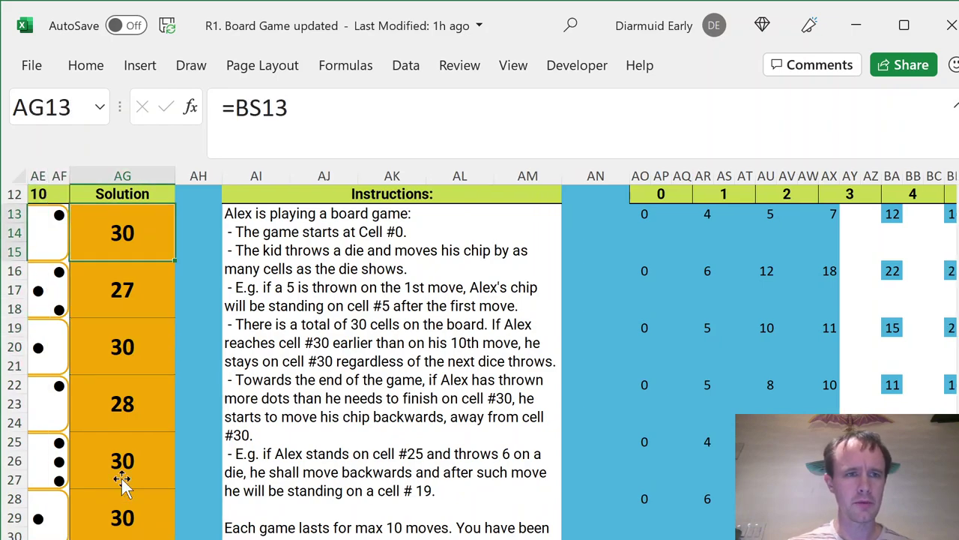
scroll(121, 478, "left", 10)
key("Right")
key("Down")
key("Down")
key("Down")
key("Down")
key("Down")
key("Left")
key("Up")
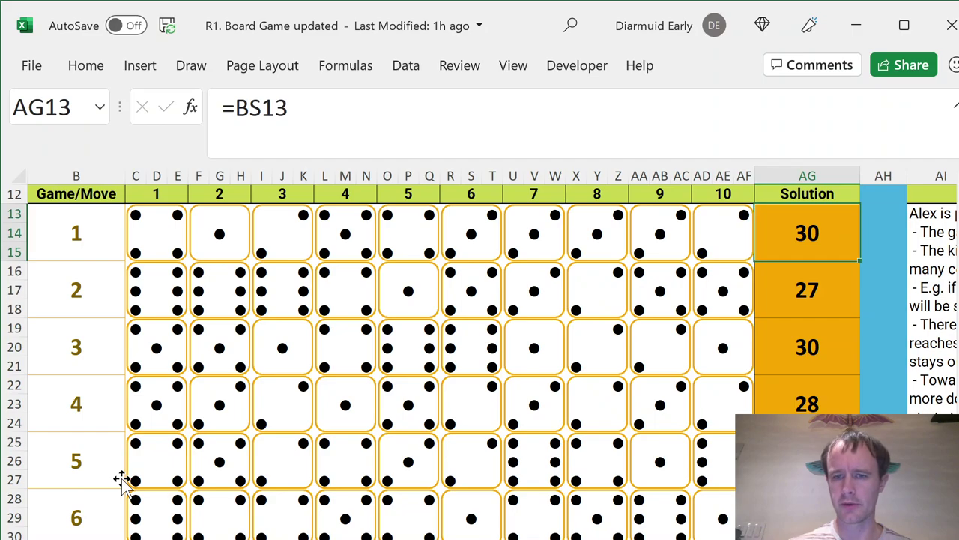
key("shift+Down")
key("shift+Page_Down")
key("shift+Page_Down")
key("shift+Page_Down")
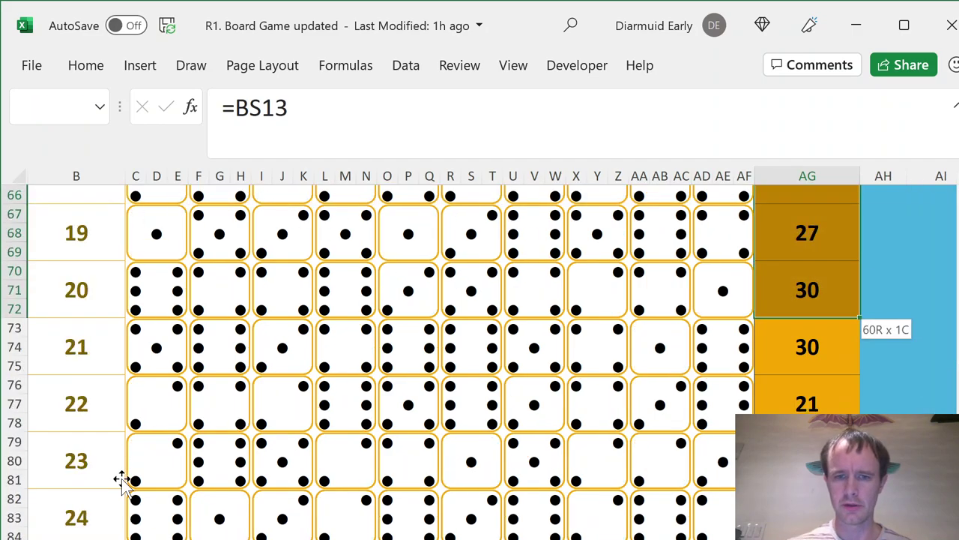
key("shift+Page_Down")
key("shift+Page_Down")
key("shift+Page_Down")
key("shift+Page_Down")
key("shift+Page_Down")
key("shift+Page_Down")
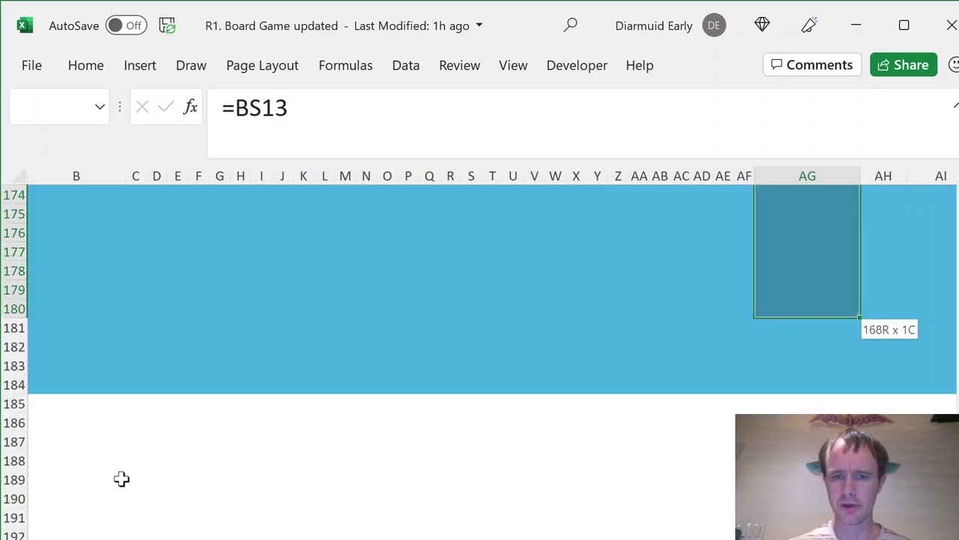
key("ctrl+BackSpace")
key("Up")
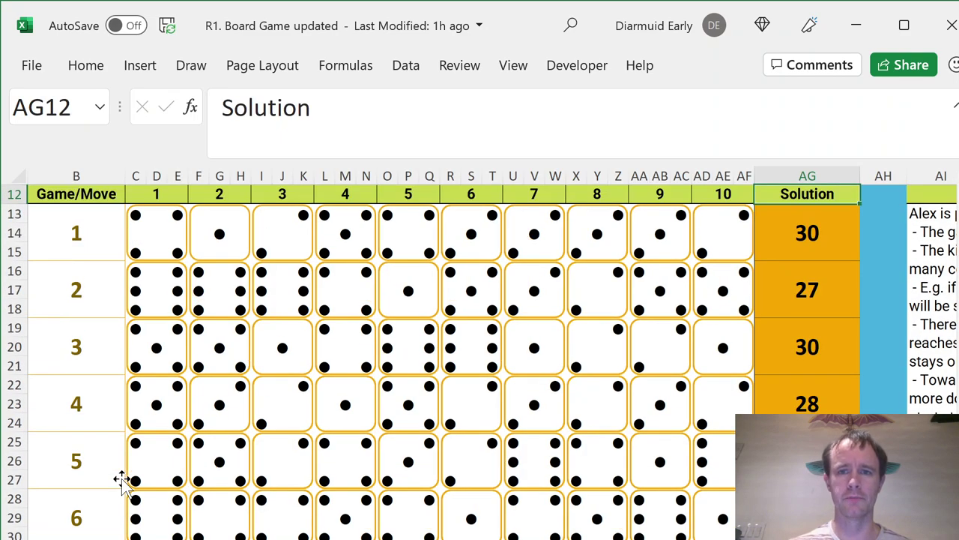
key("Up")
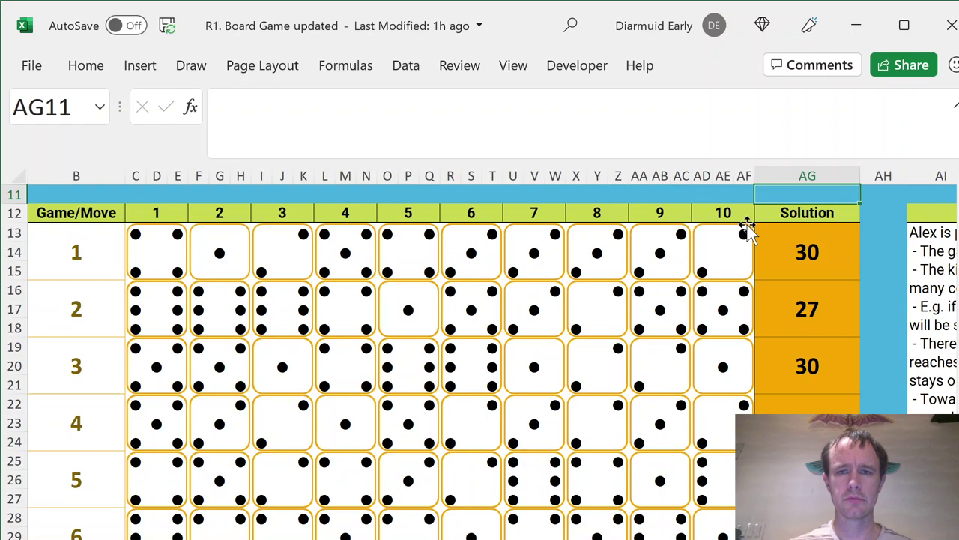
left_click(855, 27)
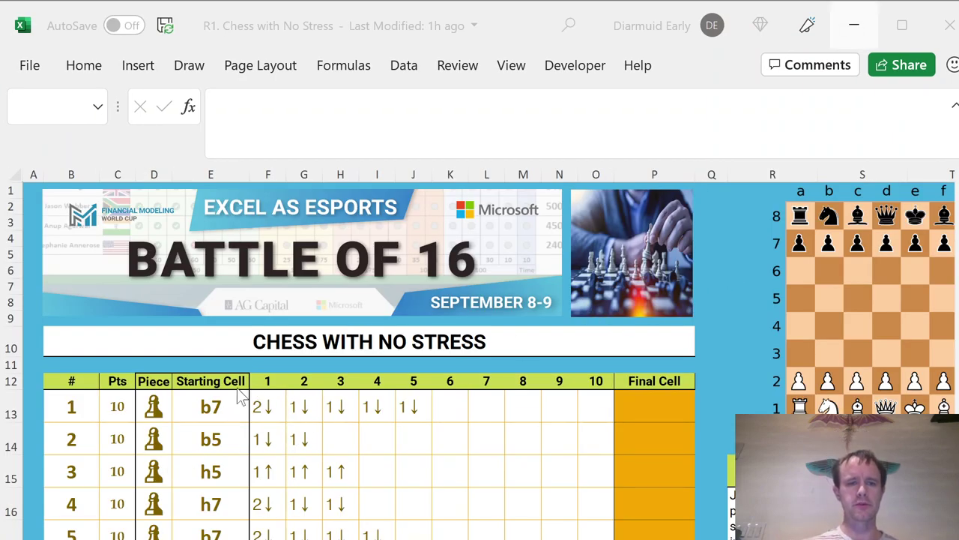
left_click(709, 487)
key("Right")
key("Right")
key("Right")
key("Right")
key("Right")
key("Down")
key("Down")
key("Down")
key("Down")
key("Down")
key("Down")
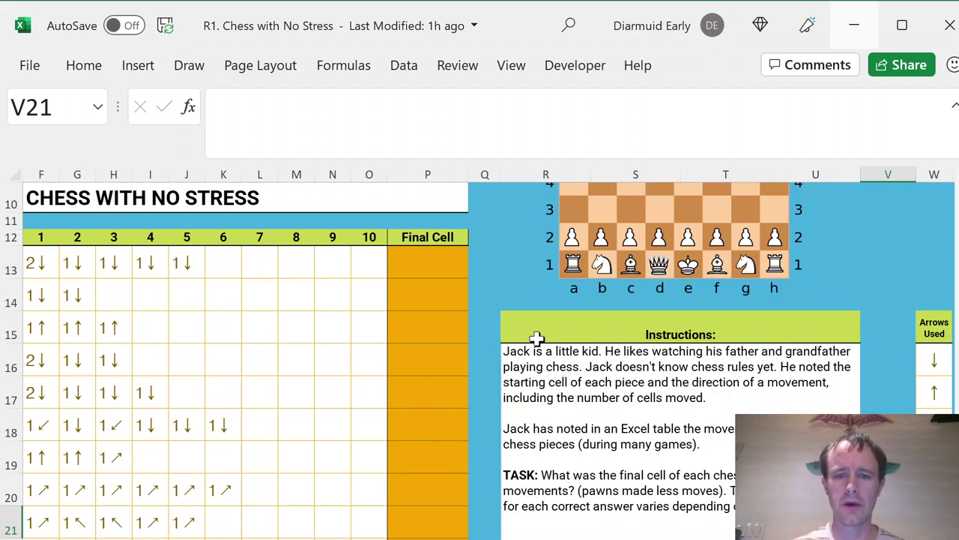
left_click(496, 274)
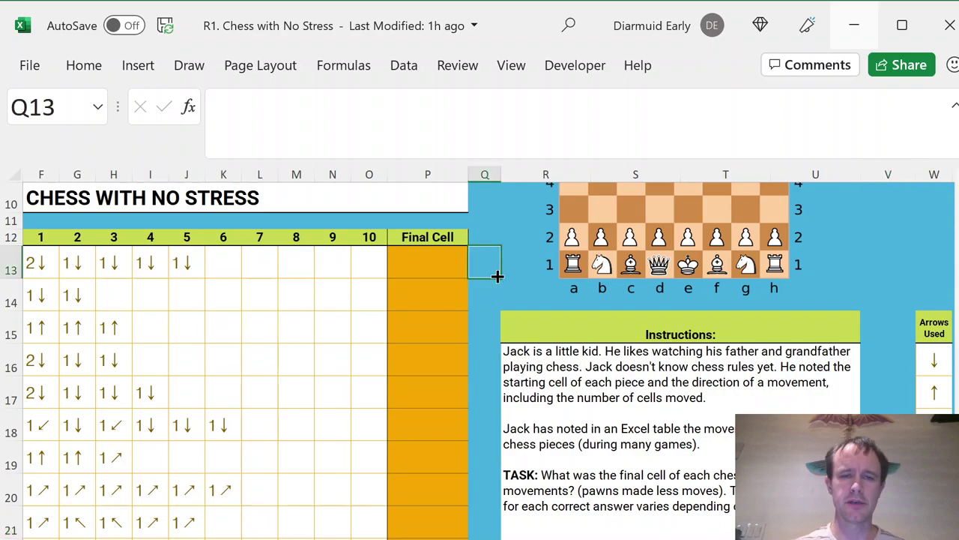
key("Up")
key("Up")
key("Up")
key("Up")
key("Up")
key("Up")
key("Up")
key("Up")
key("Up")
key("Up")
key("Up")
key("Up")
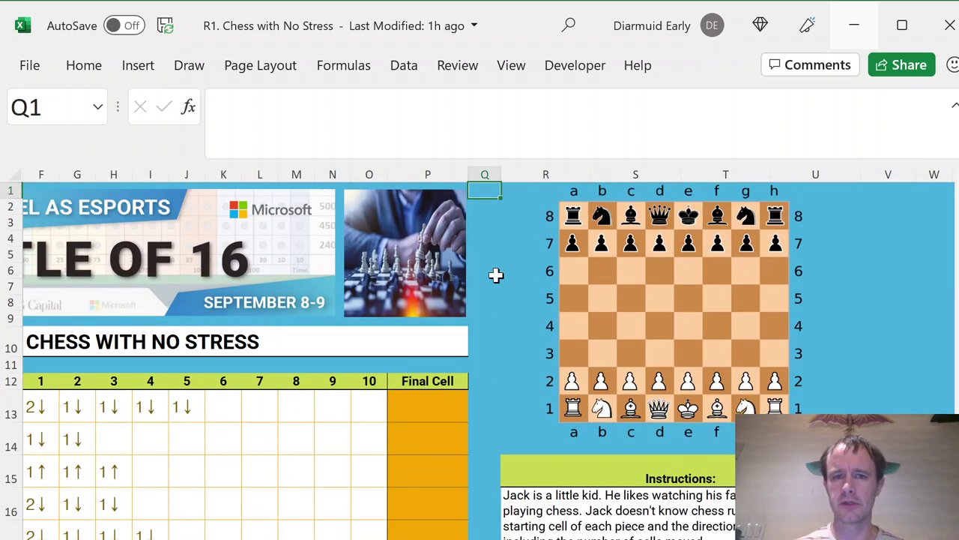
left_click(553, 243)
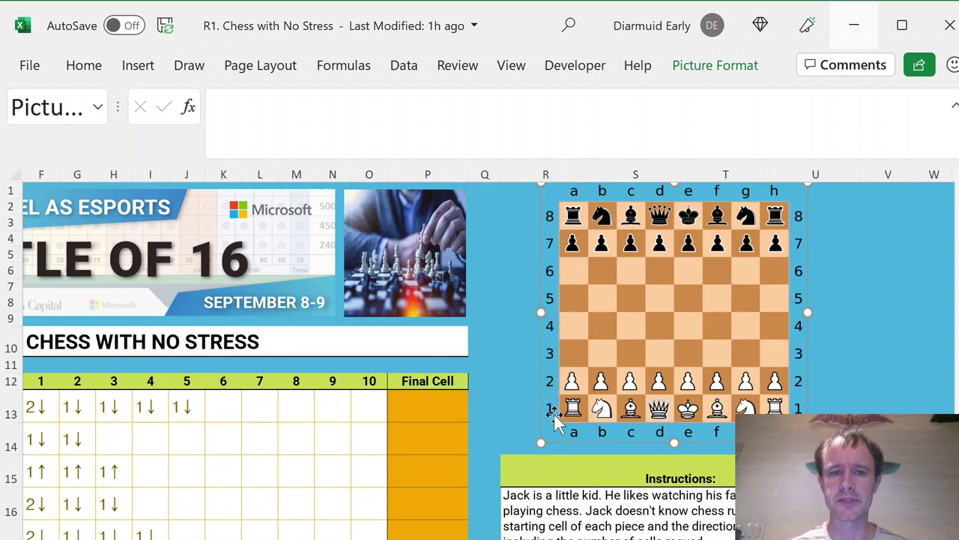
left_click(155, 368)
key("Left")
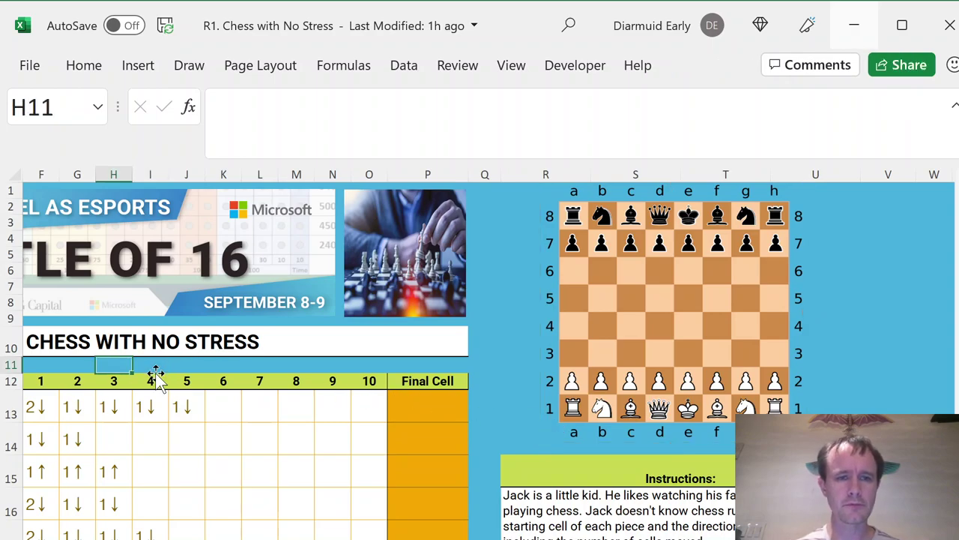
key("Left")
key("Left")
key("Home")
key("Right")
key("Right")
key("Right")
key("Right")
key("Right")
key("Right")
key("Right")
key("Right")
key("Right")
key("Right")
key("Right")
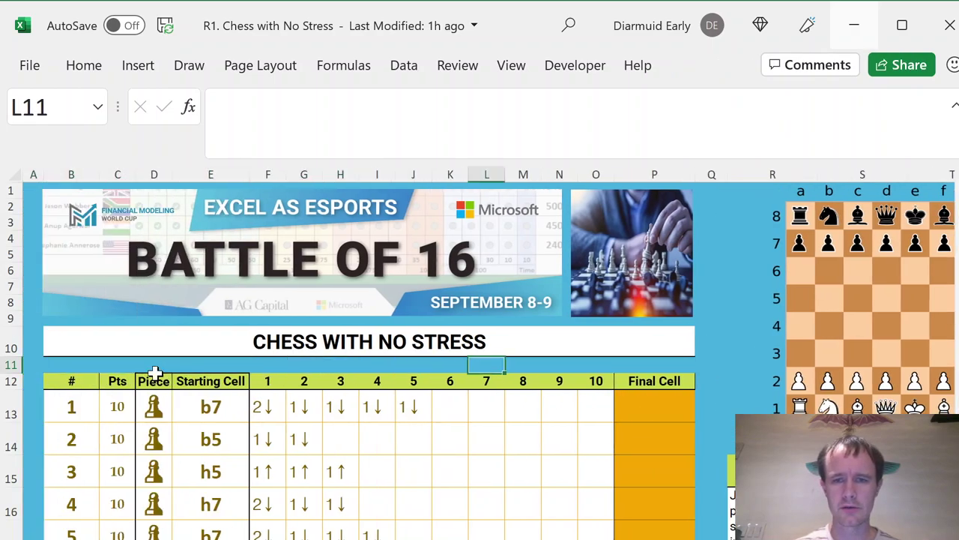
key("Right")
key("Right")
key("Right")
key("Right")
key("Right")
key("Right")
key("Right")
key("Right")
key("Down")
key("Down")
key("Down")
key("Down")
key("Down")
key("Down")
key("Down")
key("Down")
key("Down")
key("Down")
key("Down")
key("Down")
key("Down")
key("Down")
key("Down")
key("Down")
key("Down")
key("Down")
key("Down")
key("Down")
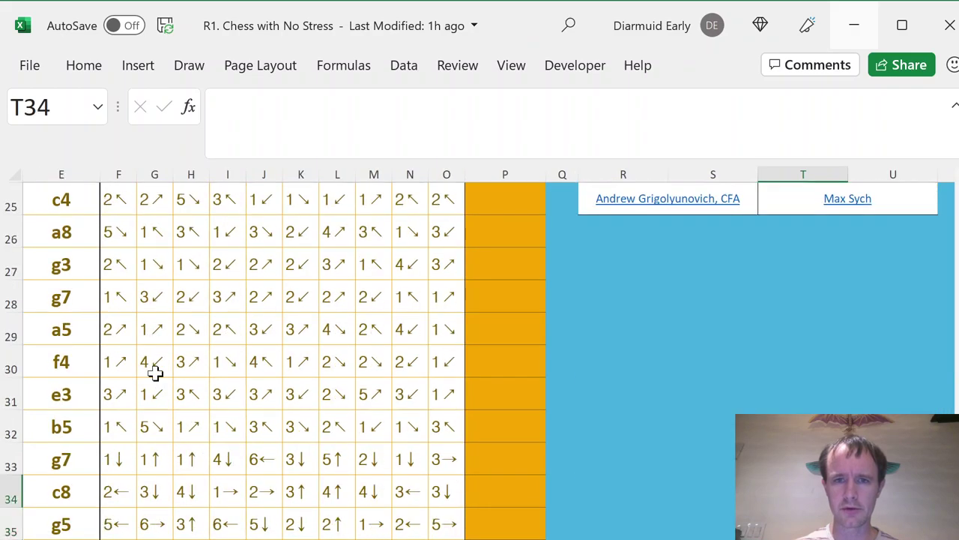
key("Up")
key("Up")
key("Up")
key("Up")
key("Up")
key("Up")
key("Up")
key("Up")
key("Up")
key("Up")
key("Up")
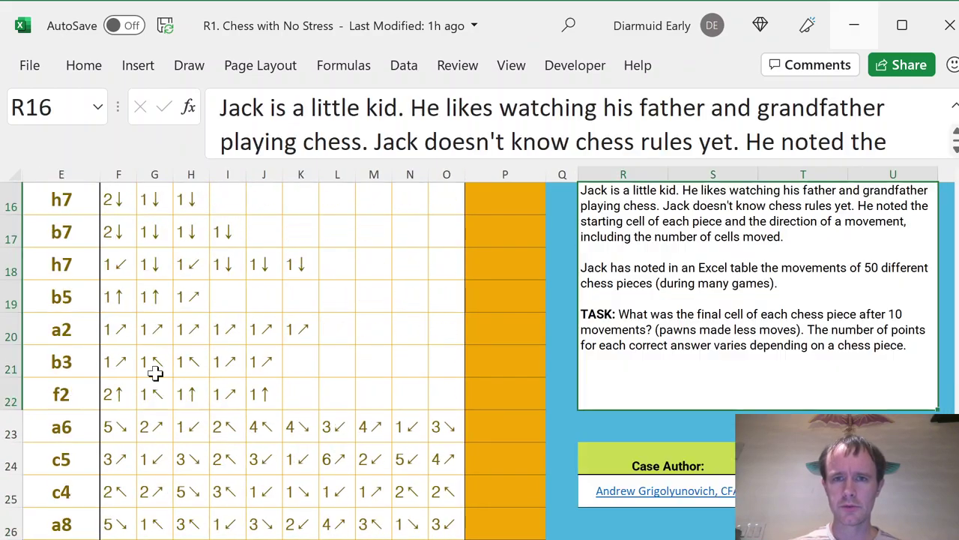
key("Up")
key("Up")
key("Down")
key("Left")
key("Left")
key("Left")
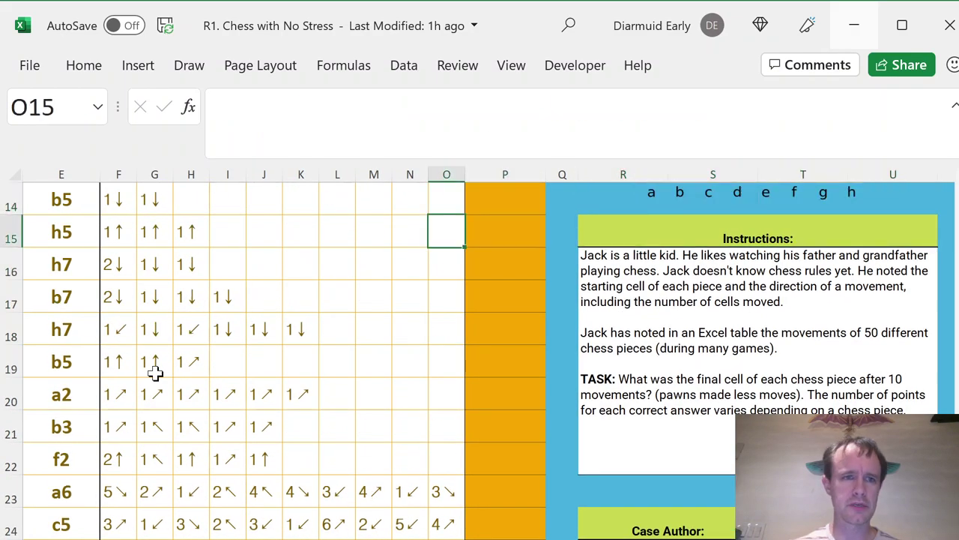
key("Left")
key("Left")
key("Left")
key("Left")
key("Left")
key("Left")
key("Left")
key("Left")
key("Left")
key("Left")
key("Left")
key("Left")
key("Left")
key("Left")
key("Up")
key("Up")
key("Up")
key("Up")
key("Up")
key("Up")
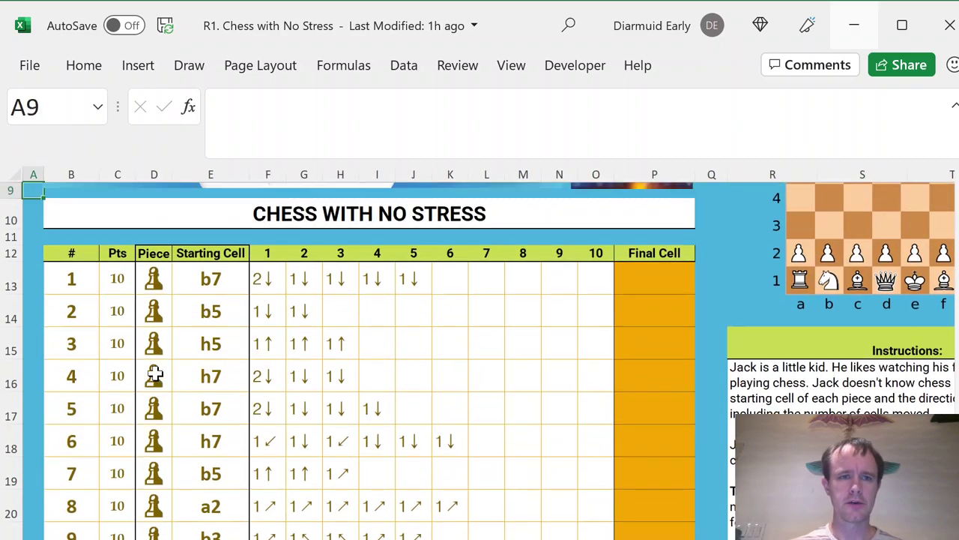
left_click(155, 272)
left_click(216, 282)
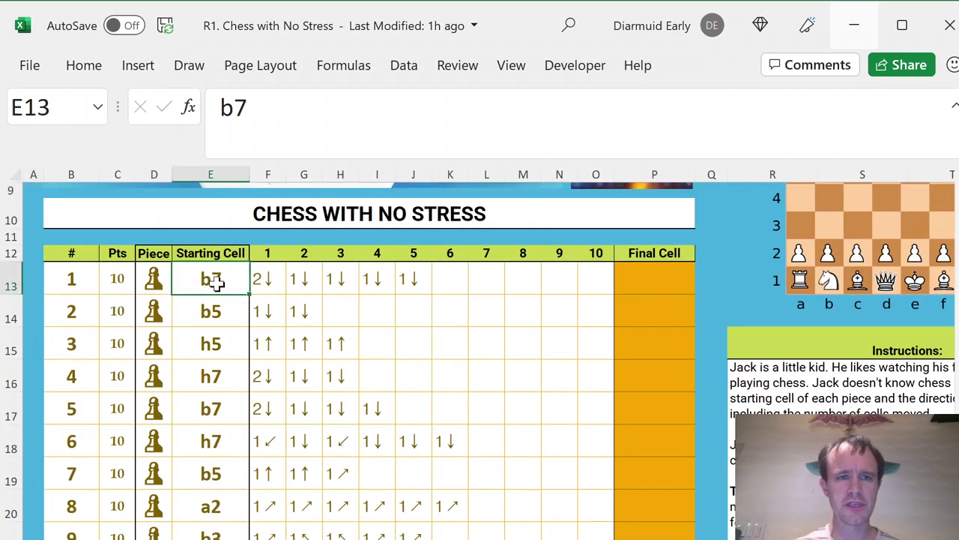
left_click(272, 280)
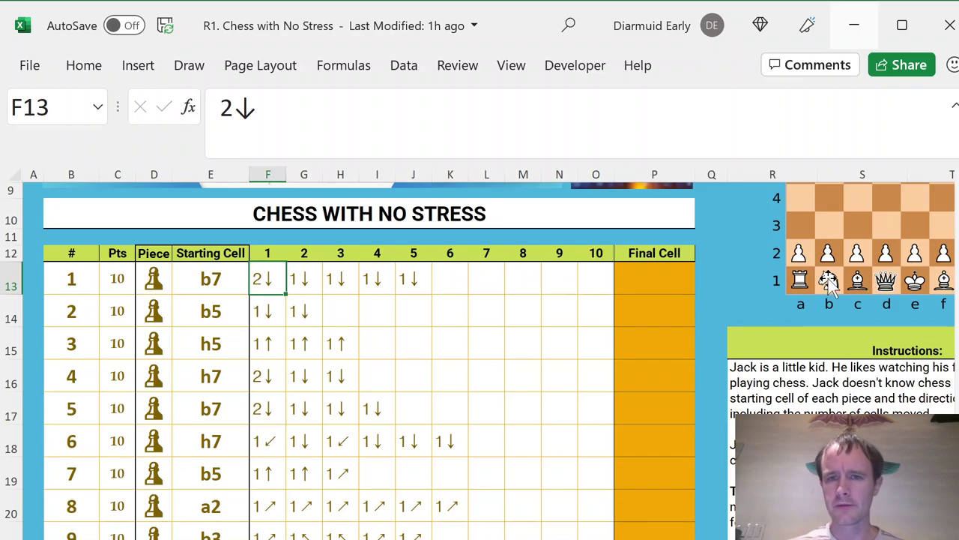
left_click(795, 343)
key("ctrl+Up")
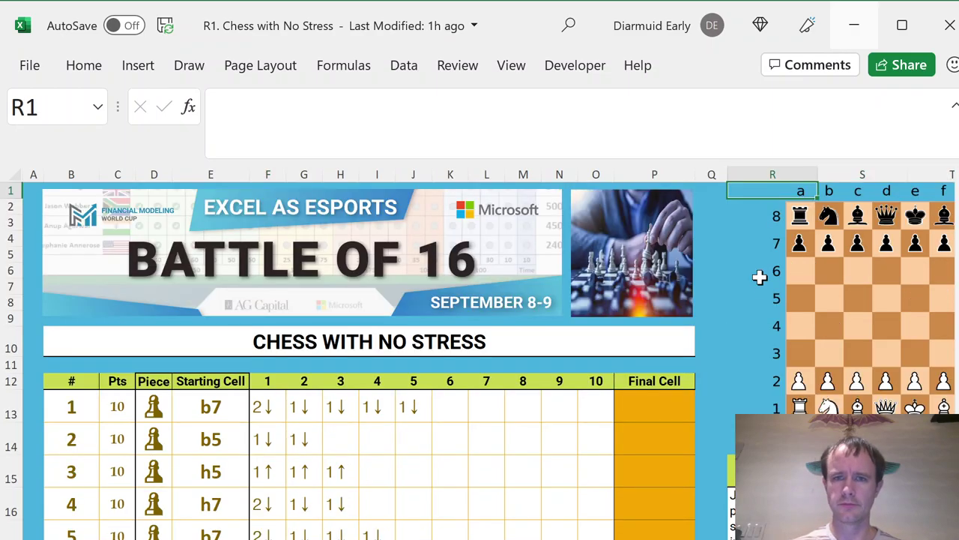
left_click(829, 250)
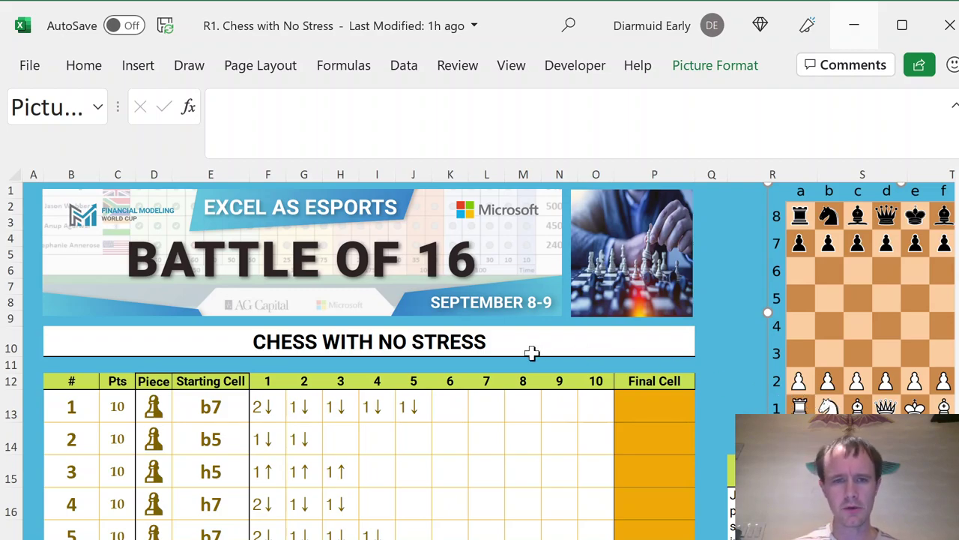
- Inspect the Starting Cell and first-move columns of the move table
left_click(236, 407)
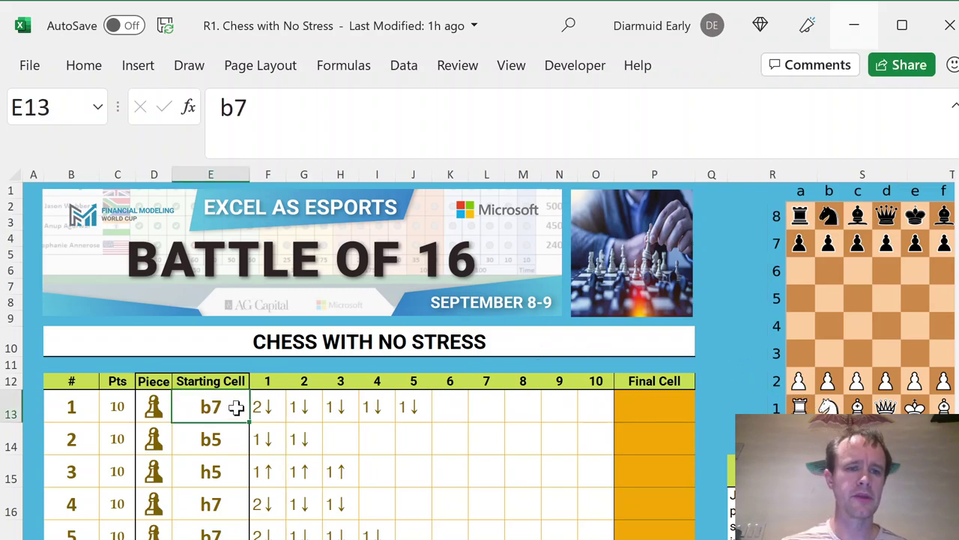
scroll(236, 407, "down", 13)
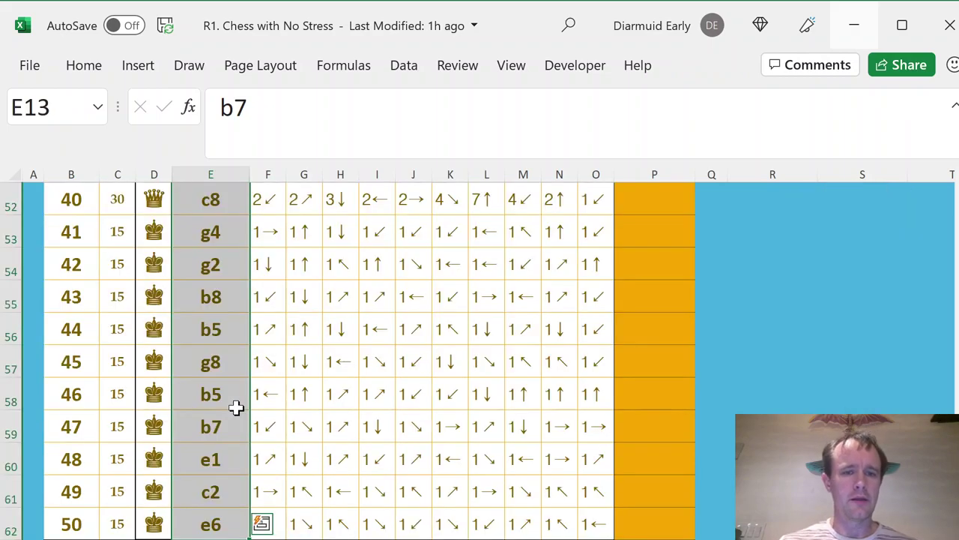
key("Up")
key("Up")
key("Down")
key("Down")
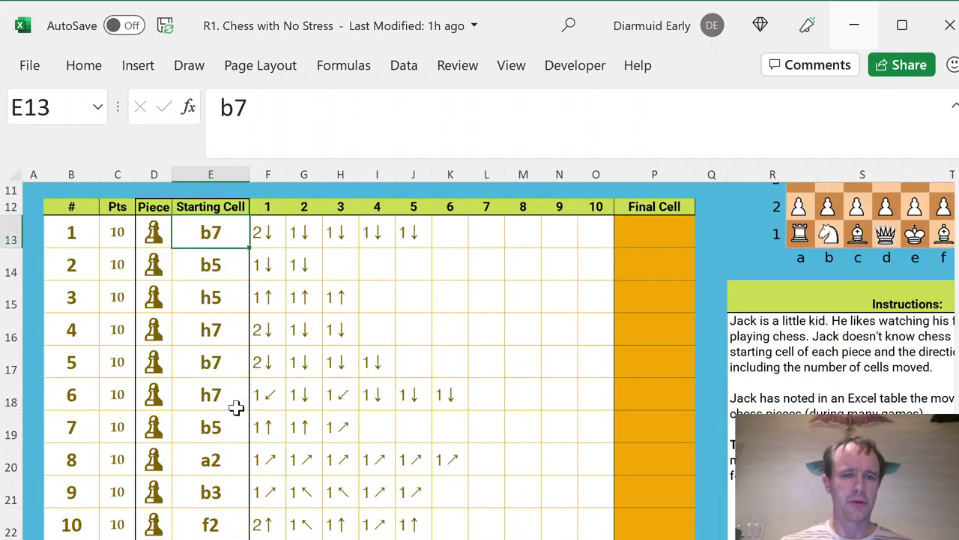
key("Right")
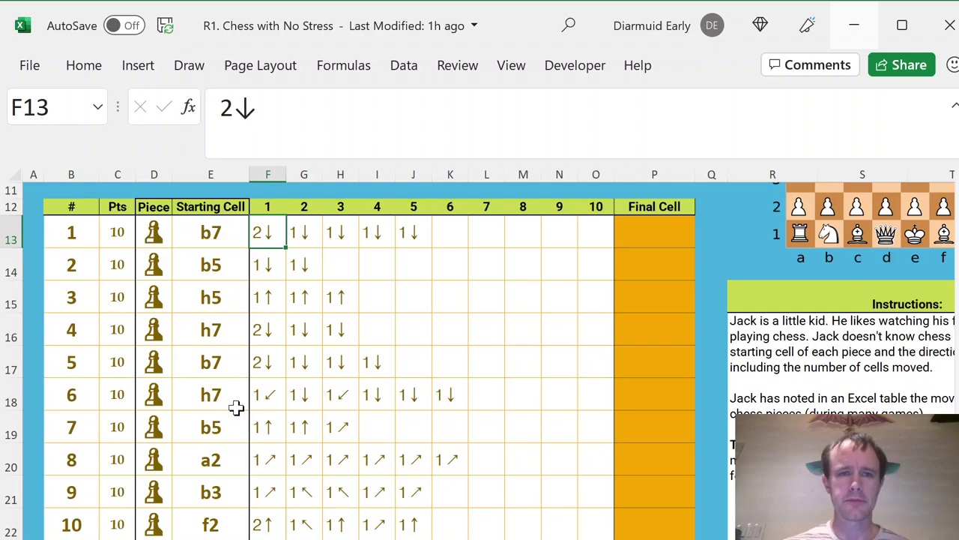
key("Down")
key("Down")
key("Down")
key("Down")
key("Down")
key("Down")
key("Down")
key("Down")
key("Down")
key("Down")
key("Down")
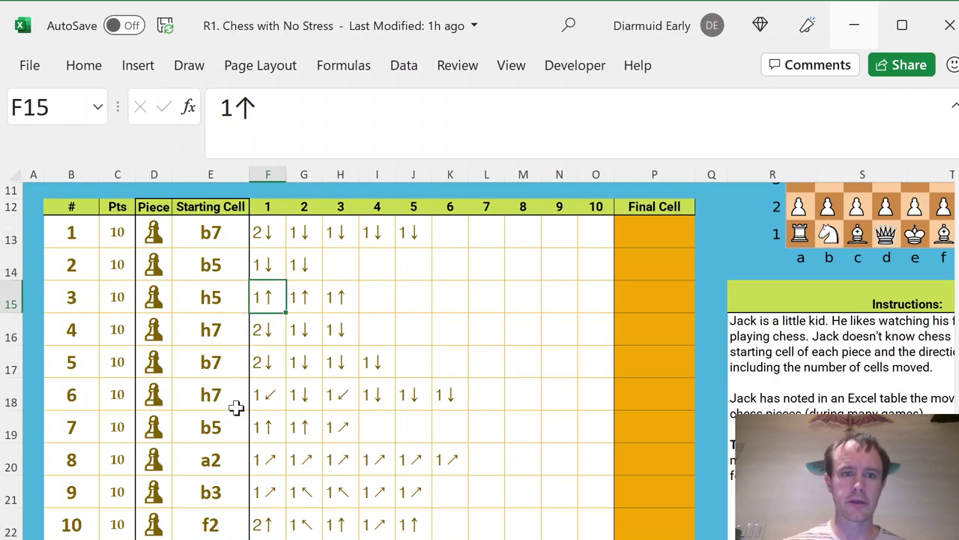
key("Up")
key("Up")
key("Up")
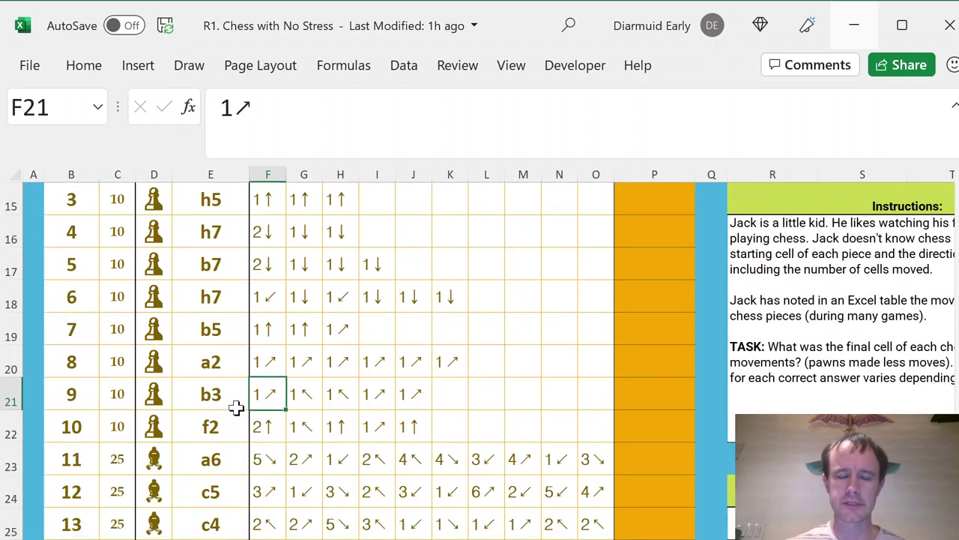
key("ctrl+Down")
key("ctrl+Up")
key("Up")
key("Up")
key("Up")
key("Up")
key("Up")
key("Up")
key("Up")
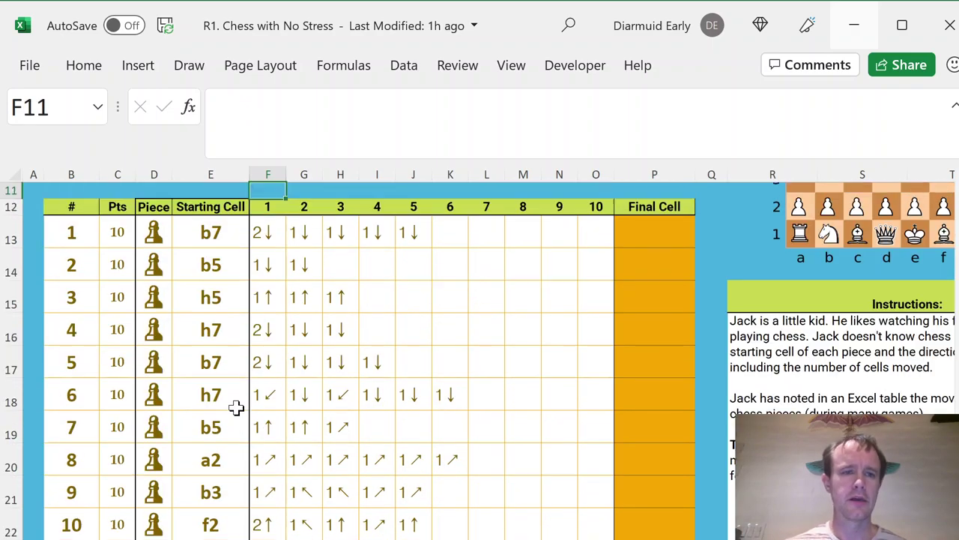
key("Up")
key("Up")
key("Up")
key("Up")
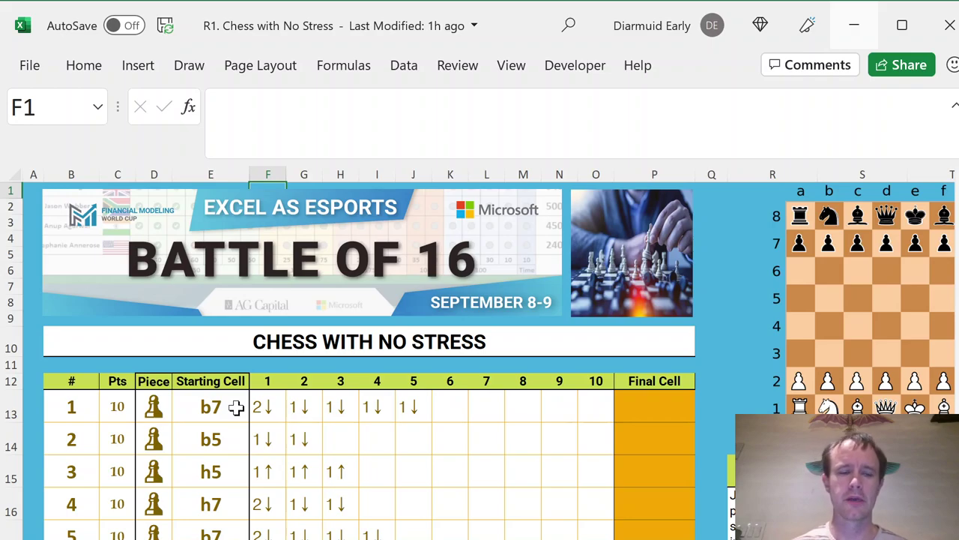
- Review the ten move cells of piece 1 and of the last piece
left_click(272, 405)
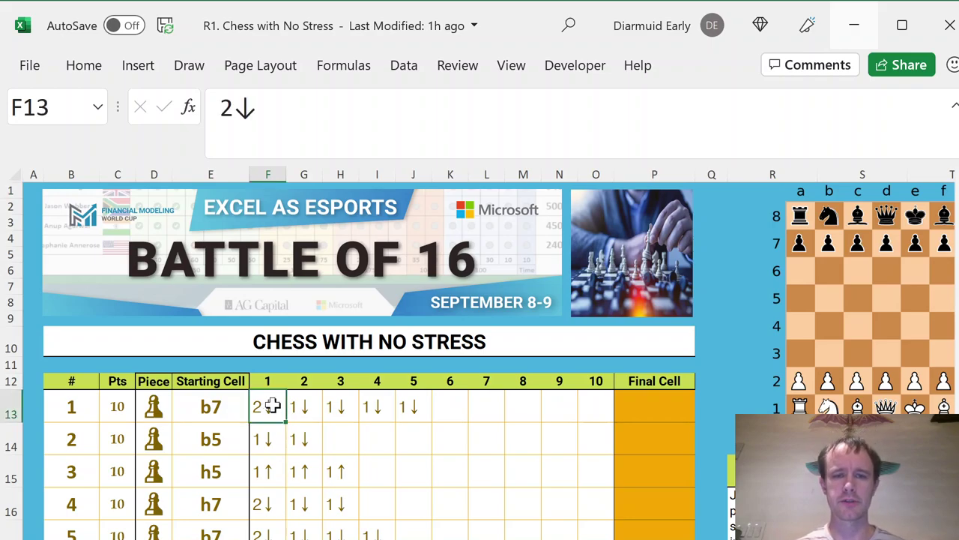
left_click(592, 410, "shift")
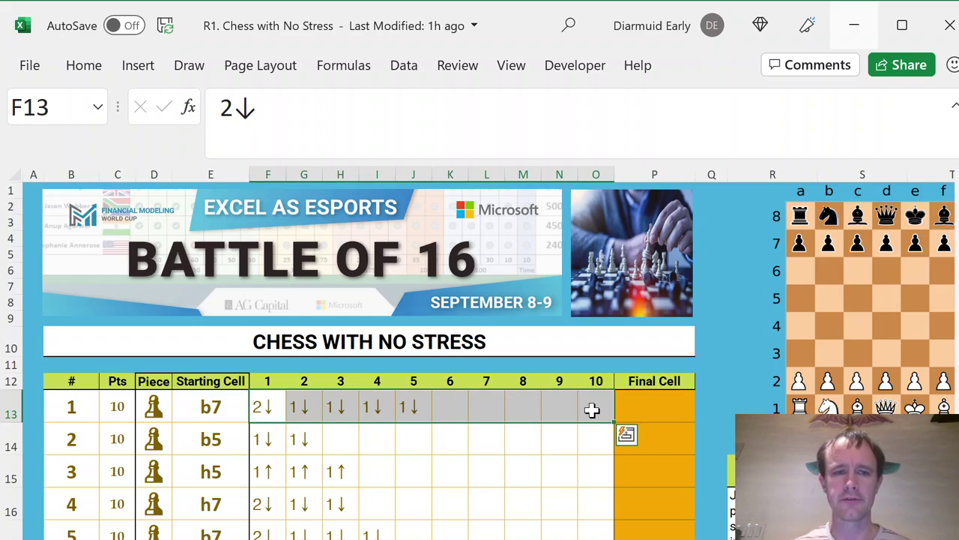
key("Down")
key("ctrl+Down")
key("shift+Right")
key("shift+Right")
key("shift+Right")
key("shift+Right")
key("shift+Right")
key("shift+Right")
key("shift+Right")
key("shift+Right")
key("shift+Right")
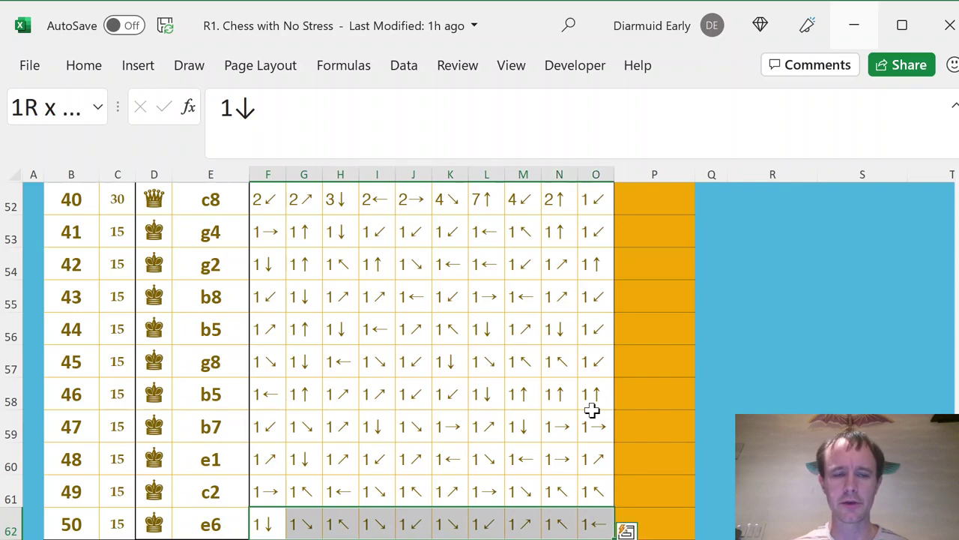
key("ctrl+Up")
key("Down")
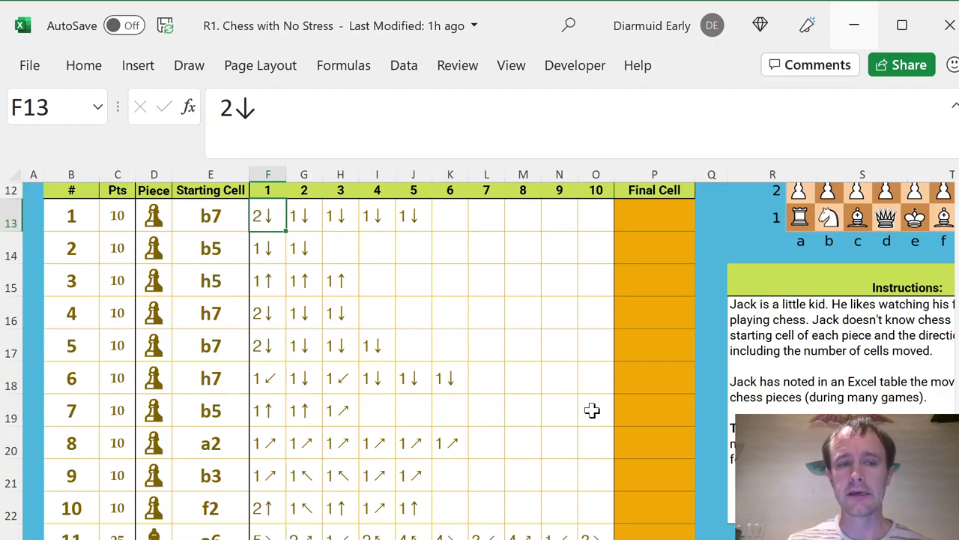
key("Right")
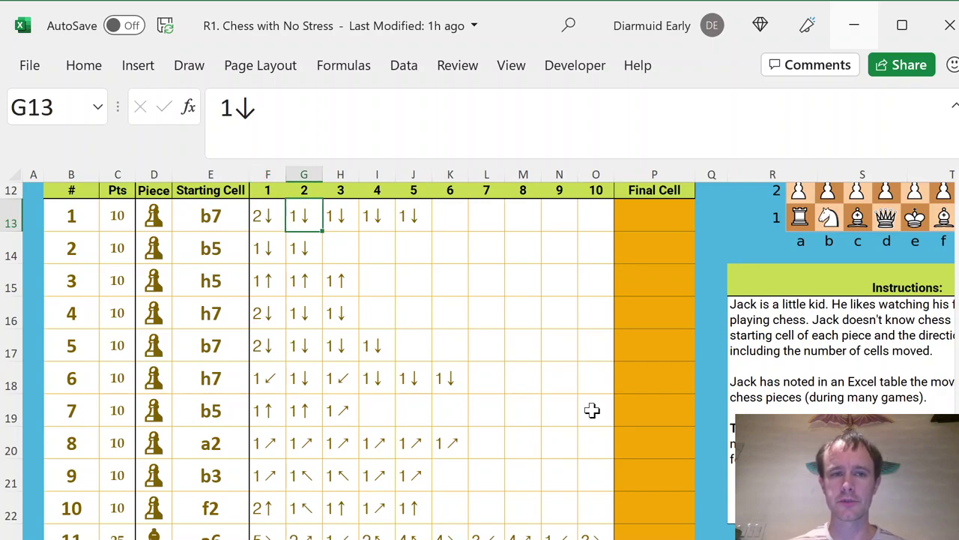
key("Left")
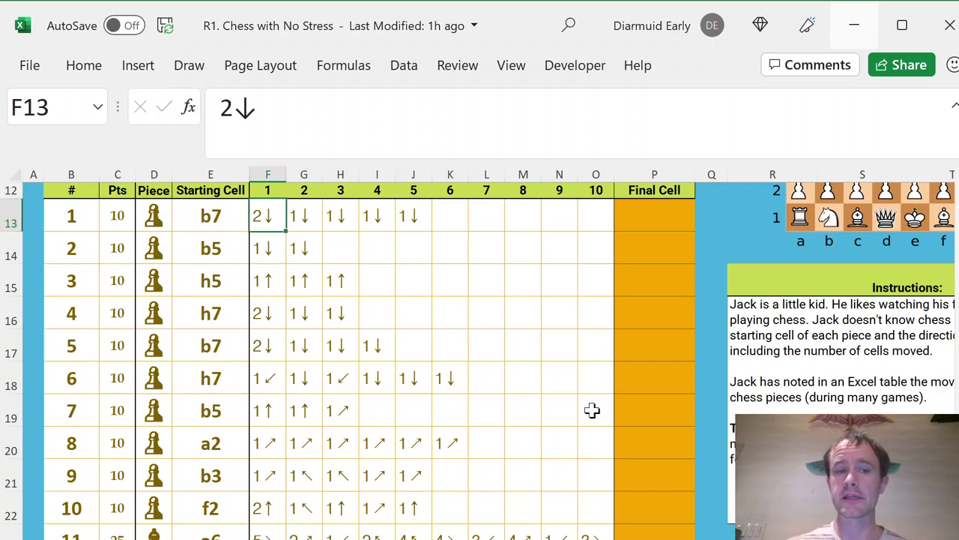
- Copy the eight arrow symbols from the Arrows Used list
key("Right")
key("Right")
key("Right")
key("Right")
key("Right")
key("Right")
key("Right")
key("Right")
key("Right")
key("Right")
key("Right")
key("Right")
key("Right")
key("Right")
key("Right")
key("Right")
key("Right")
key("Right")
key("Right")
key("Right")
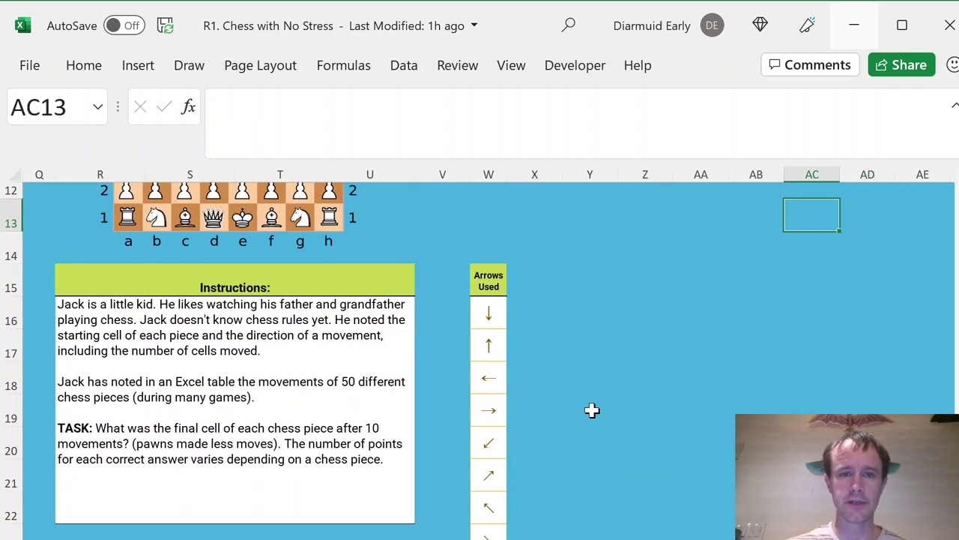
key("Left")
key("Left")
key("Left")
key("Left")
key("Left")
key("Down")
key("Down")
key("Down")
key("Left")
key("ctrl+shift+Down")
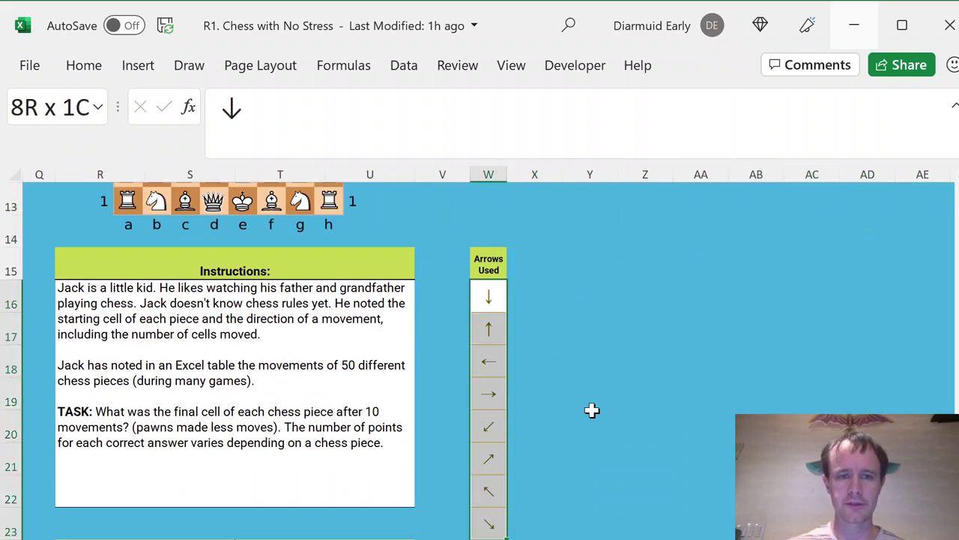
key("ctrl+c")
- Check header row 12 and column A at the top of the sheet
key("Up")
key("Up")
key("Up")
key("Up")
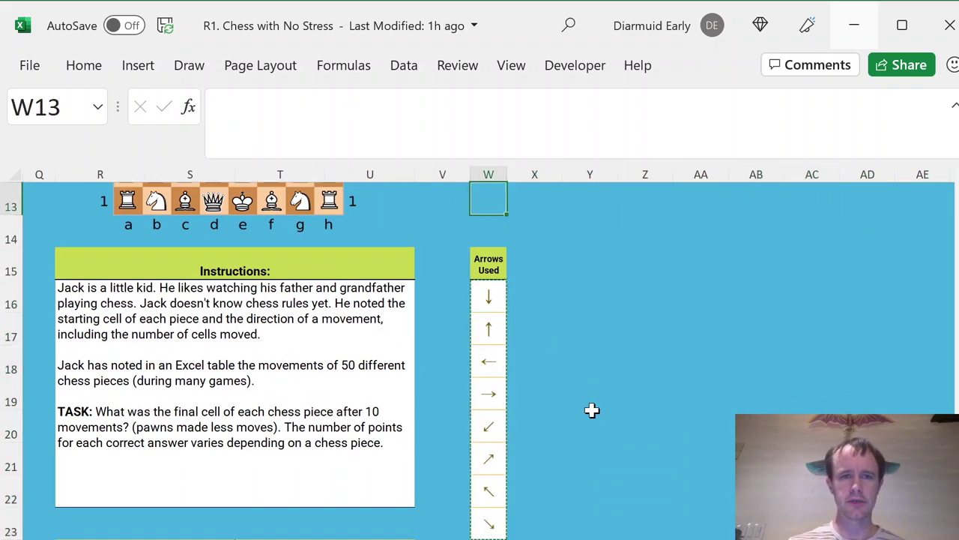
key("shift+Left")
key("shift+Left")
key("shift+Left")
key("shift+Left")
key("shift+Left")
key("shift+Left")
key("shift+Left")
key("ctrl+shift+Left")
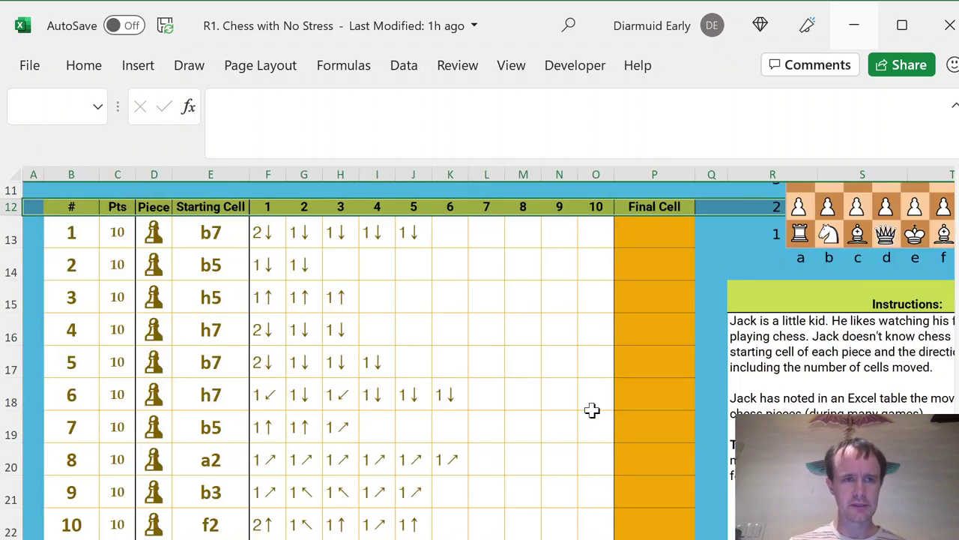
key("ctrl+Home")
key("Down")
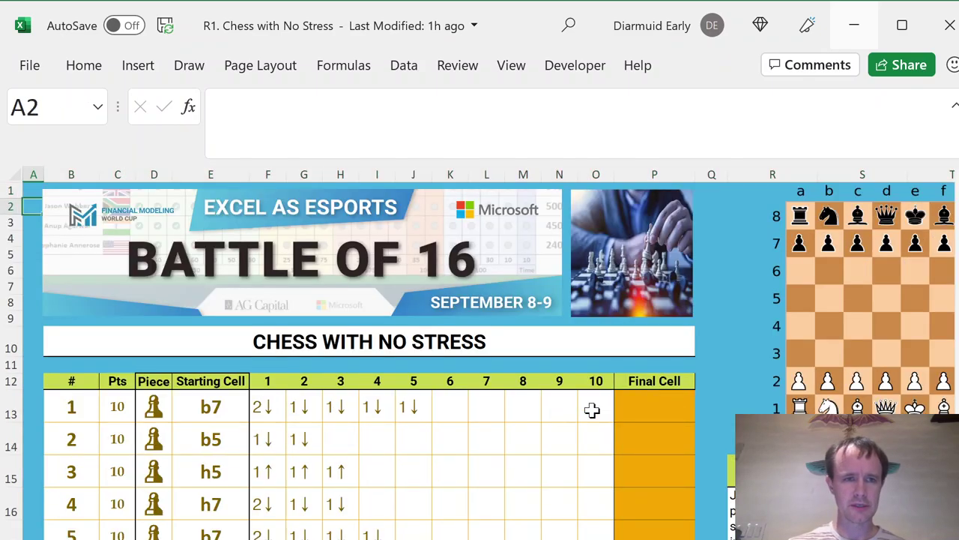
key("Down")
key("Down")
key("Down")
key("Down")
key("Down")
key("Down")
key("Down")
key("Down")
key("Down")
key("ctrl+Right")
key("Down")
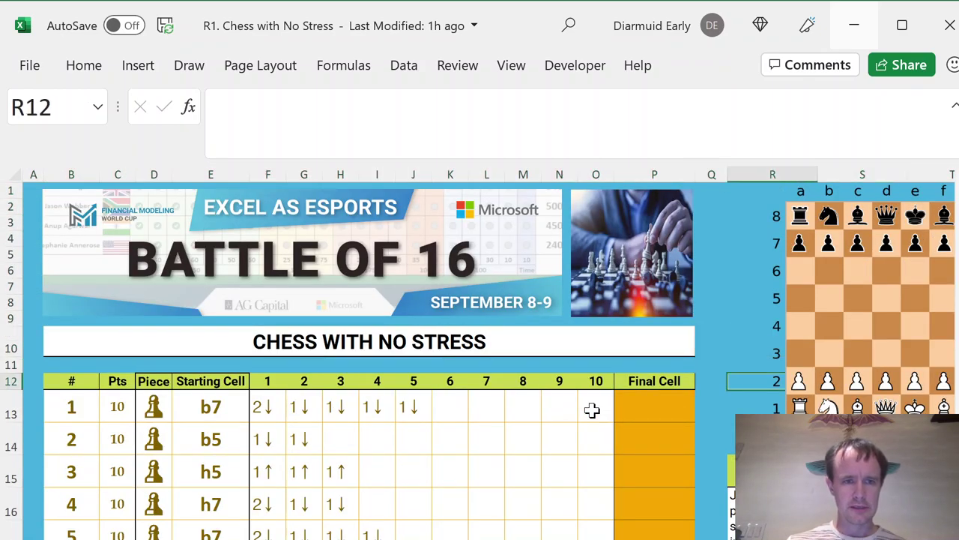
- Review the extent of piece 1's move cells along row 13
left_click(268, 404)
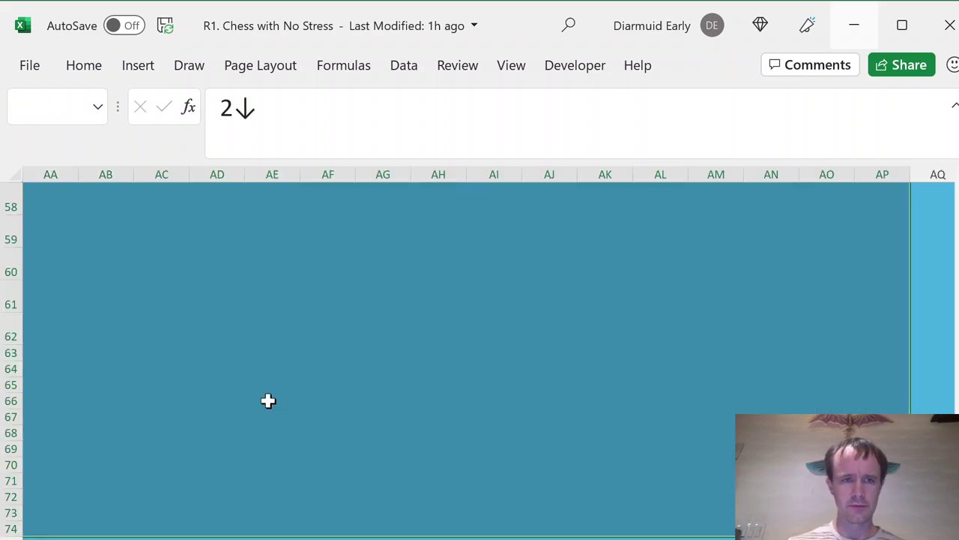
key("Up")
key("Down")
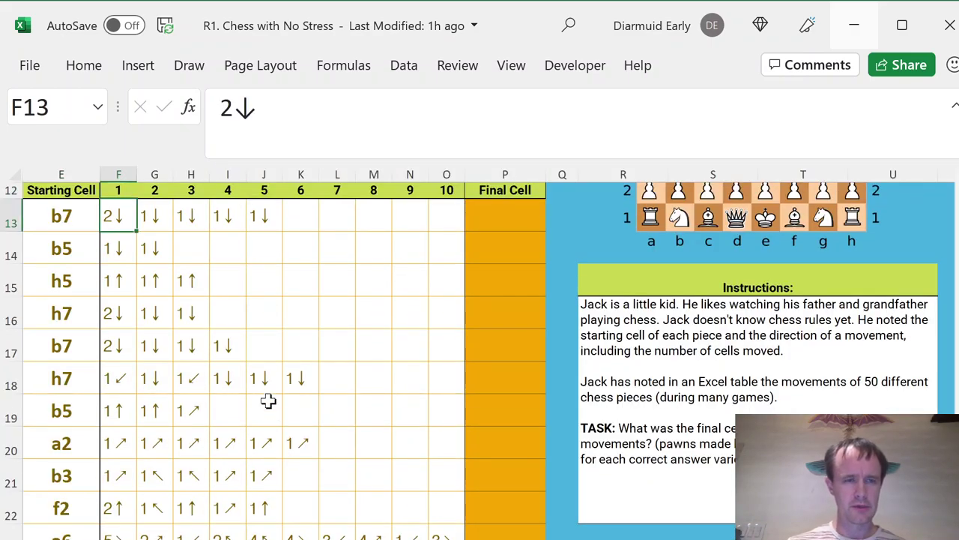
key("shift+Left")
key("shift+Left")
key("shift+Left")
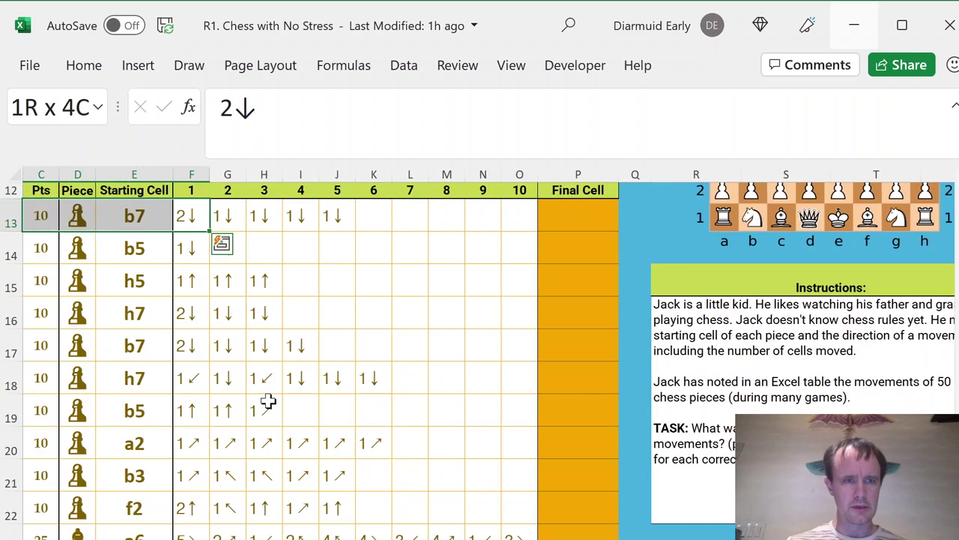
key("shift+Right")
key("shift+Right")
key("shift+Right")
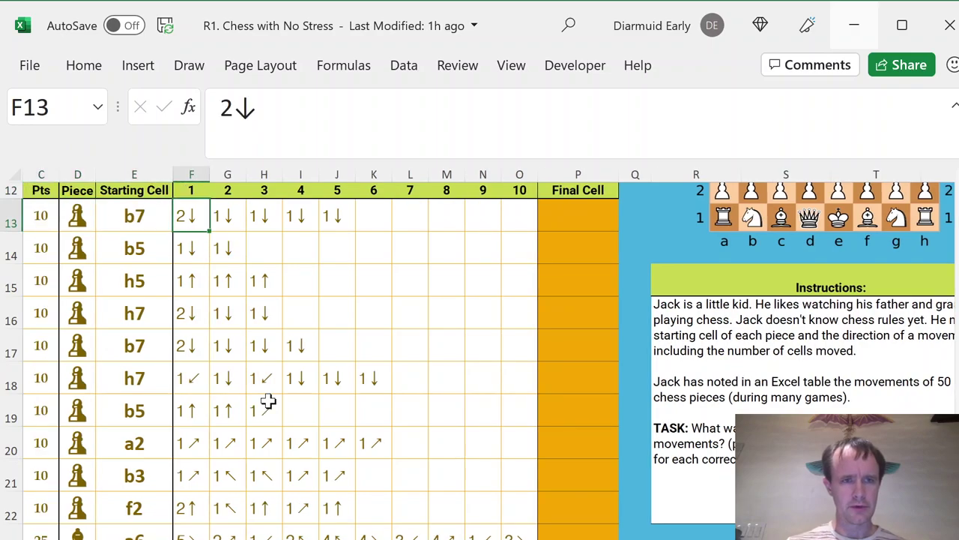
key("ctrl+shift+Right")
key("ctrl+shift+Right")
key("ctrl+shift+Left")
key("ctrl+shift+Left")
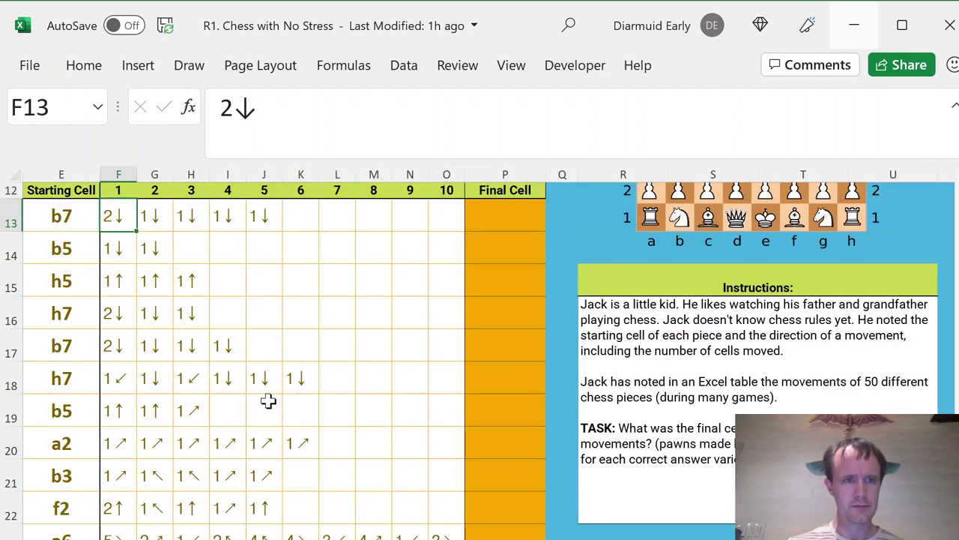
- Go to cell AA12 in the empty area beside the board
key("alt+w")
key("Escape")
key("Escape")
key("Right")
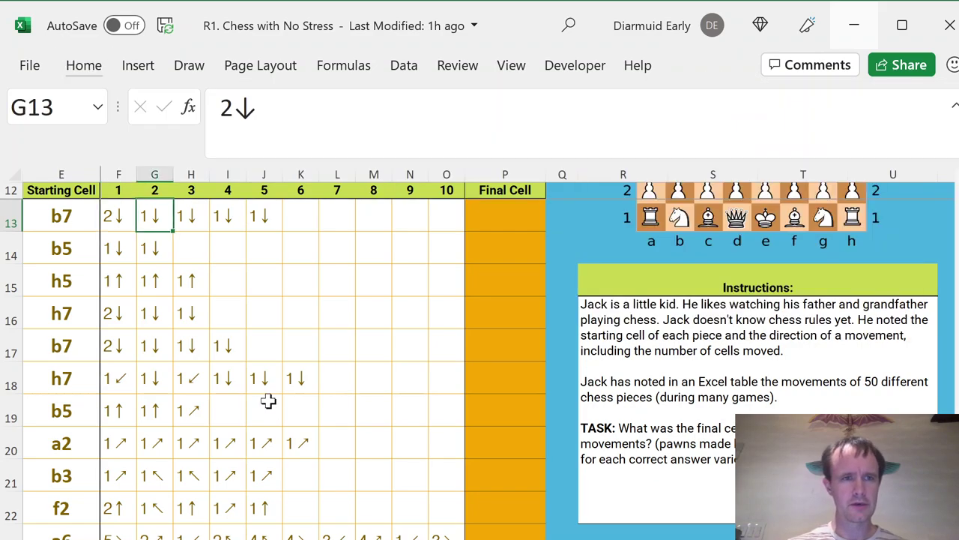
key("Right")
key("Right")
key("Right")
key("Right")
key("Right")
key("Right")
key("Right")
key("Right")
key("Right")
key("Right")
key("Right")
key("Right")
key("Right")
key("Right")
key("Right")
key("Right")
key("Right")
key("Right")
key("Right")
key("Right")
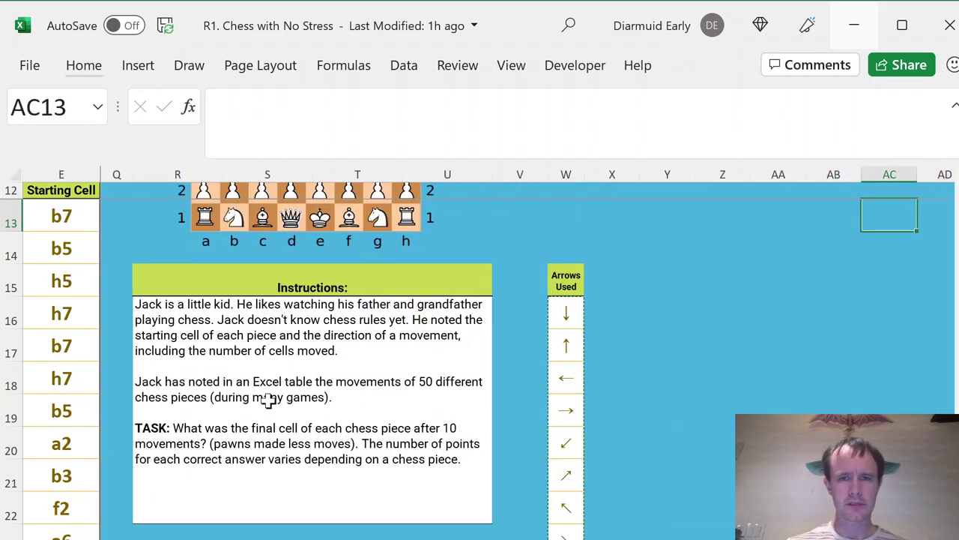
key("Left")
key("Left")
key("Up")
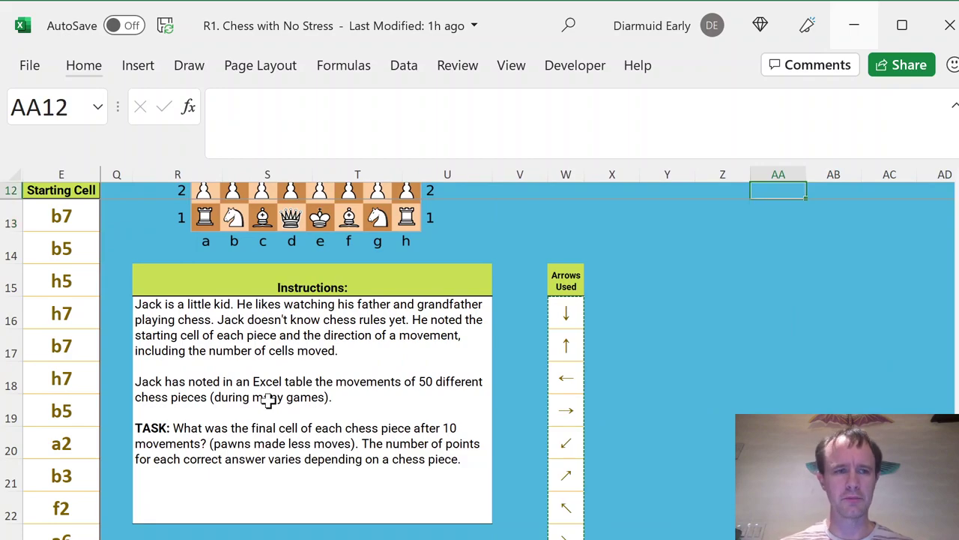
- Paste the arrows as transposed values across row 12 starting at AA12
key("alt")
key("e")
key("s")
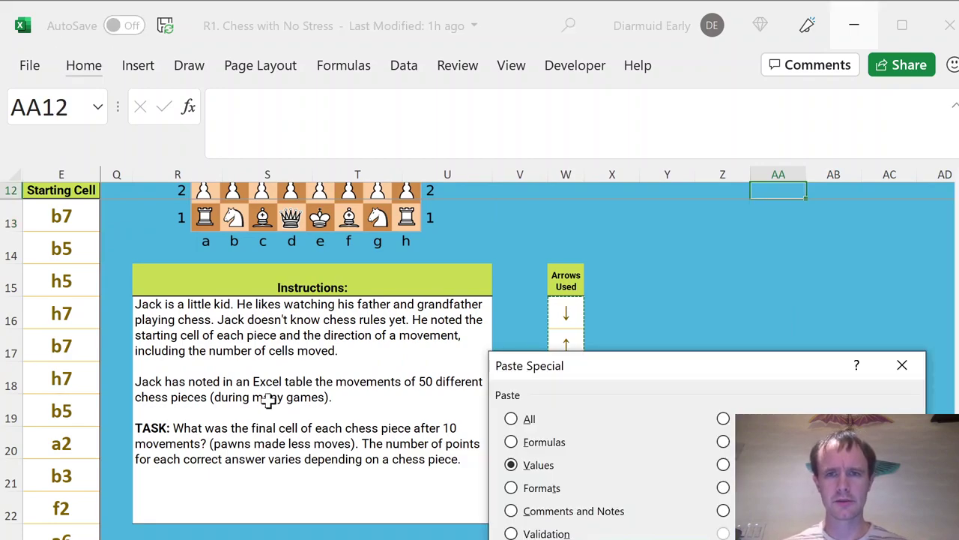
key("e")
key("Return")
- Start a =SUM(IF formula in AA13, cancel it, and return to AA13
key("Down")
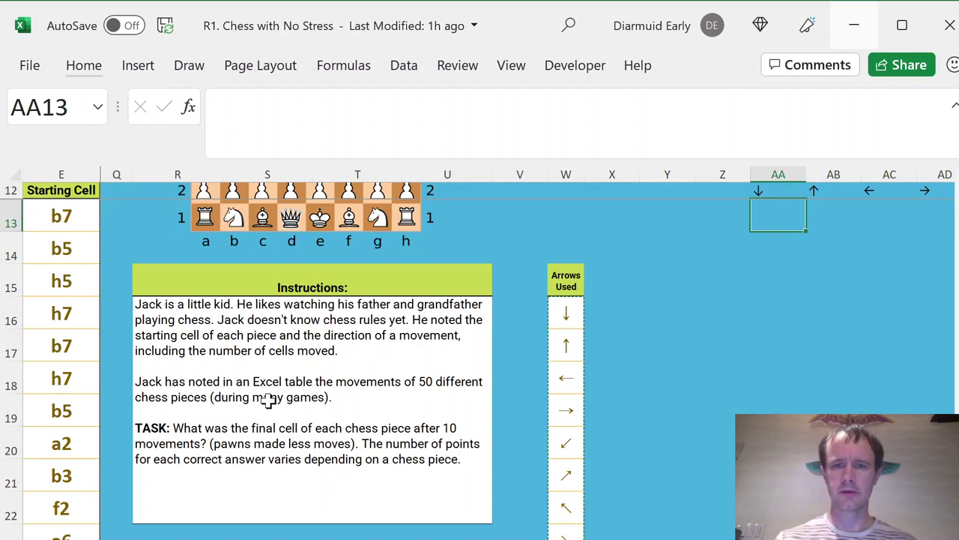
type("=sum(")
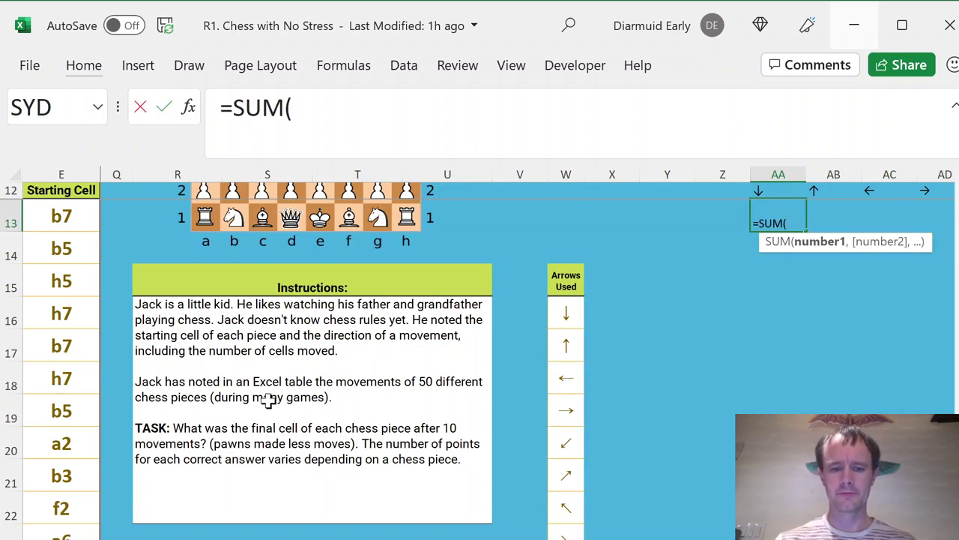
type("if")
key("Tab")
type("rih")
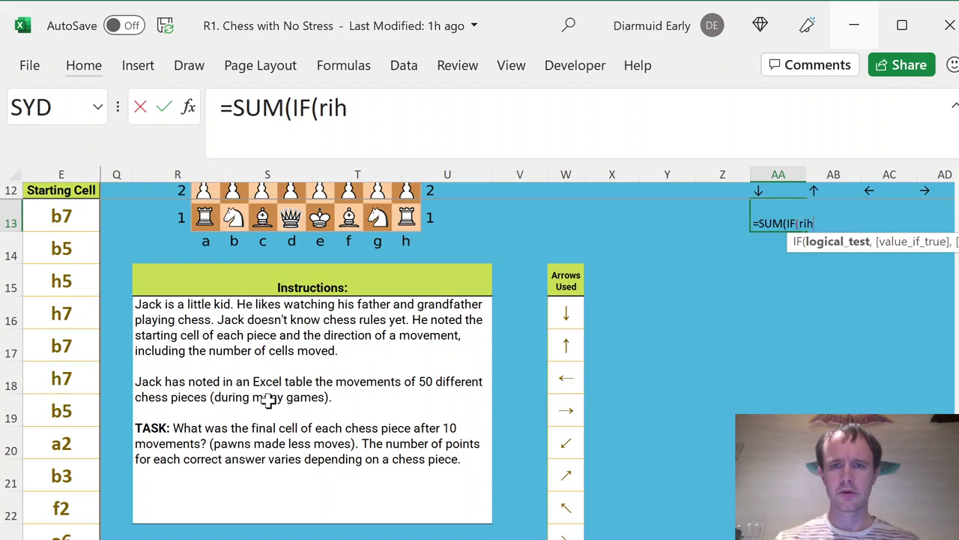
key("Escape")
key("ctrl+Left")
key("ctrl+Left")
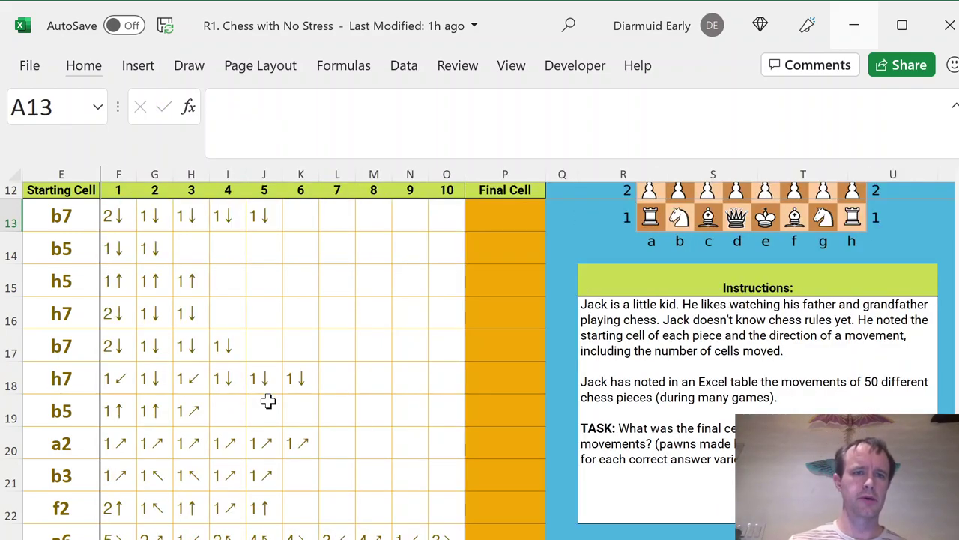
key("Right")
key("Right")
left_click(120, 210)
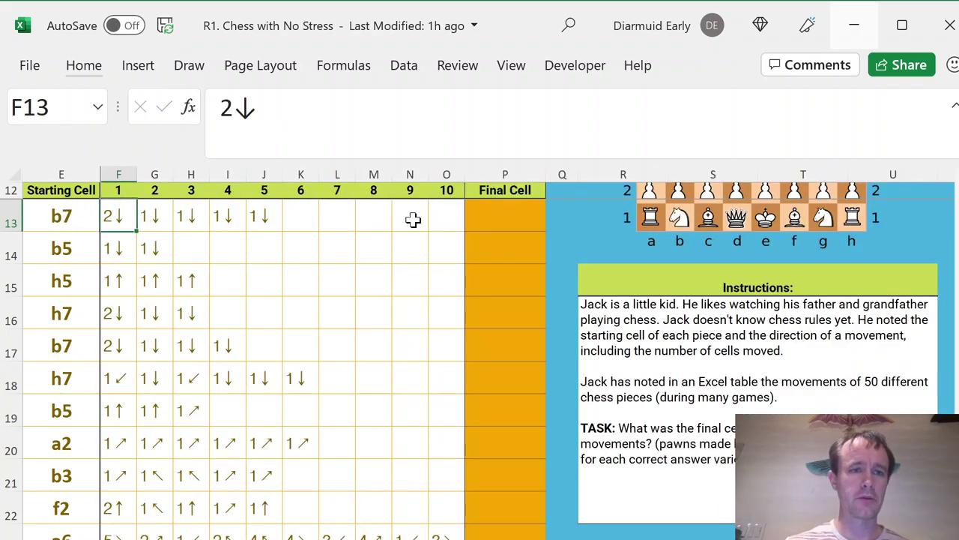
left_click(917, 225)
key("Right")
key("Right")
key("Right")
key("Right")
key("Right")
key("Right")
key("Right")
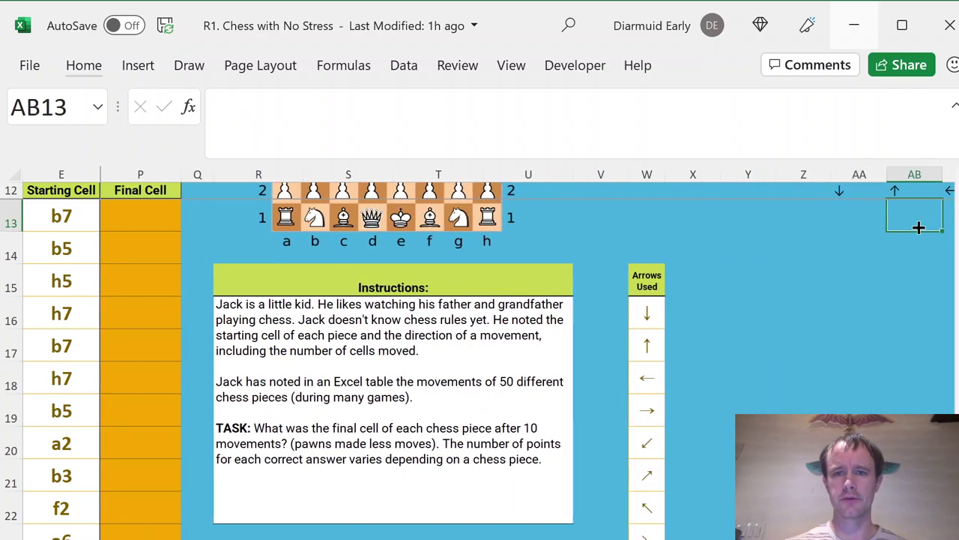
key("Left")
- Begin the AA13 formula as =SUM(IF(RIGHT($F13:$O13
type("=sum")
key("Tab")
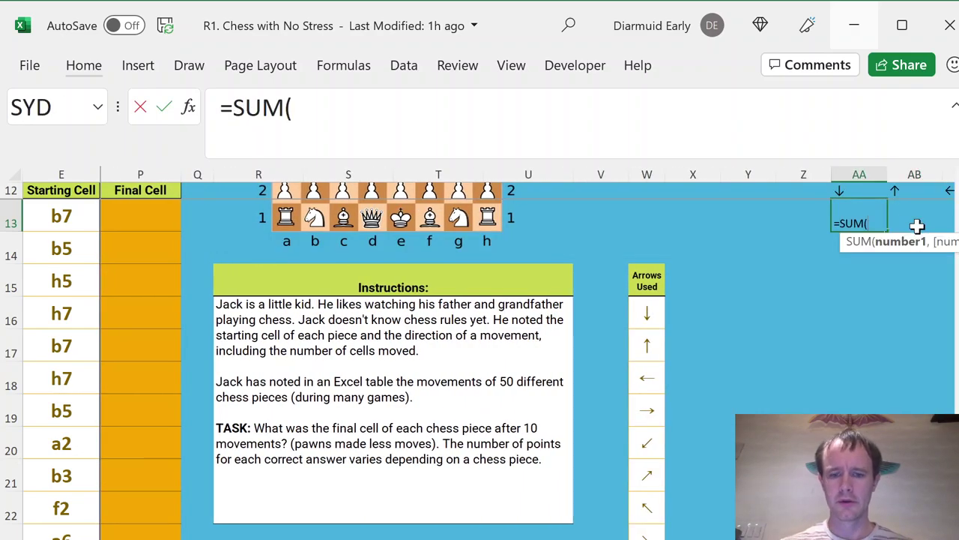
type("if")
key("Tab")
type("righ")
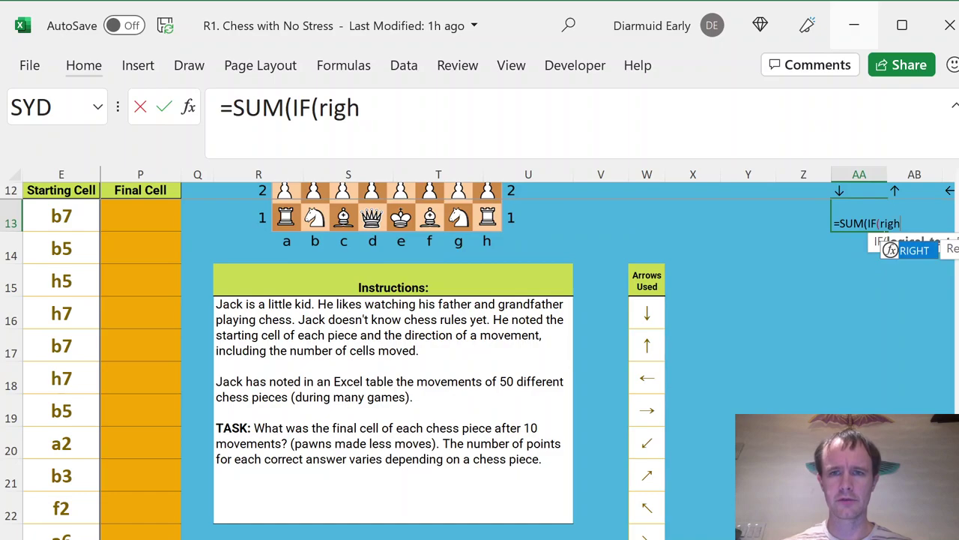
key("Tab")
key("ctrl+Left")
key("ctrl+Left")
key("ctrl+Left")
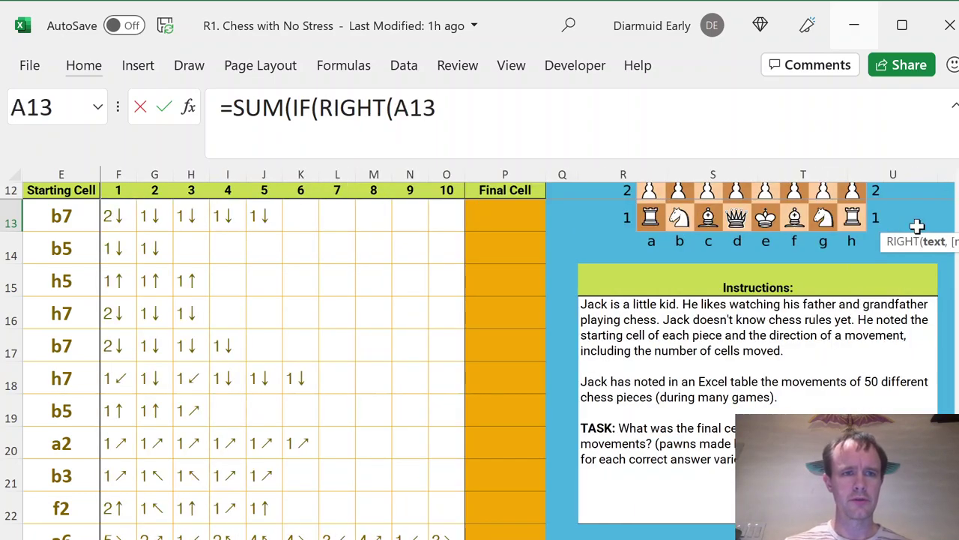
key("Right")
key("Right")
key("Right")
key("Right")
key("Right")
key("Right")
key("Left")
key("shift+Right")
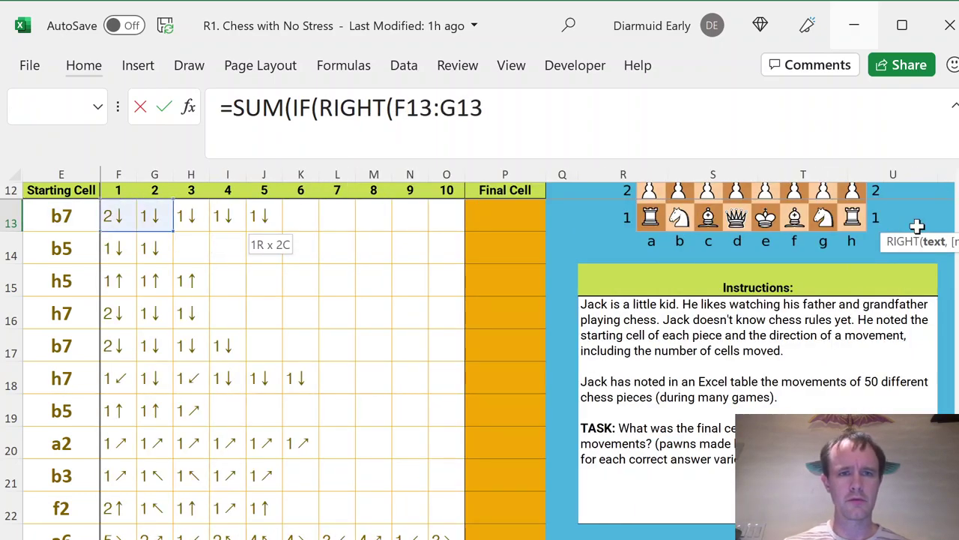
key("shift+Right")
key("shift+Right")
key("shift+Right")
key("shift+Right")
key("shift+Right")
key("shift+Right")
key("shift+Right")
key("shift+Right")
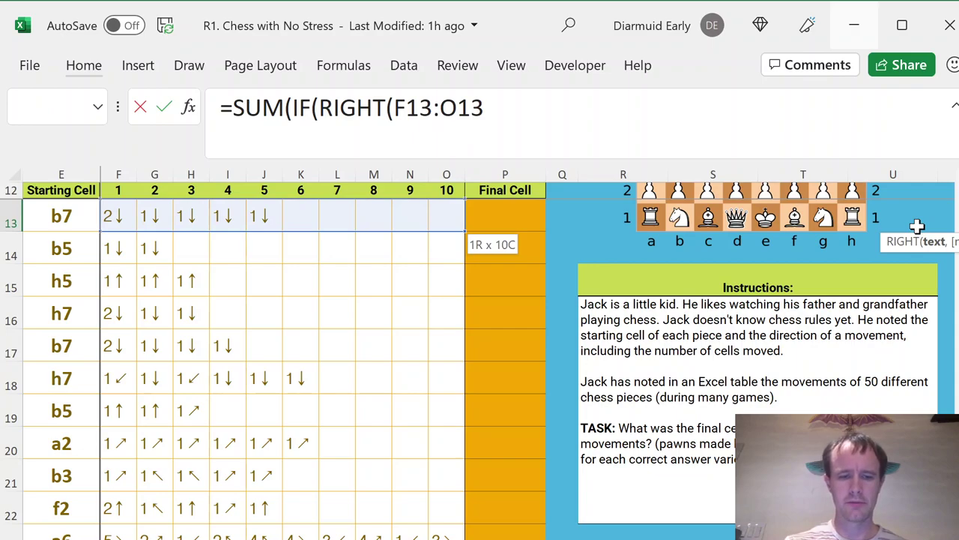
key("F4")
key("F4")
key("F4")
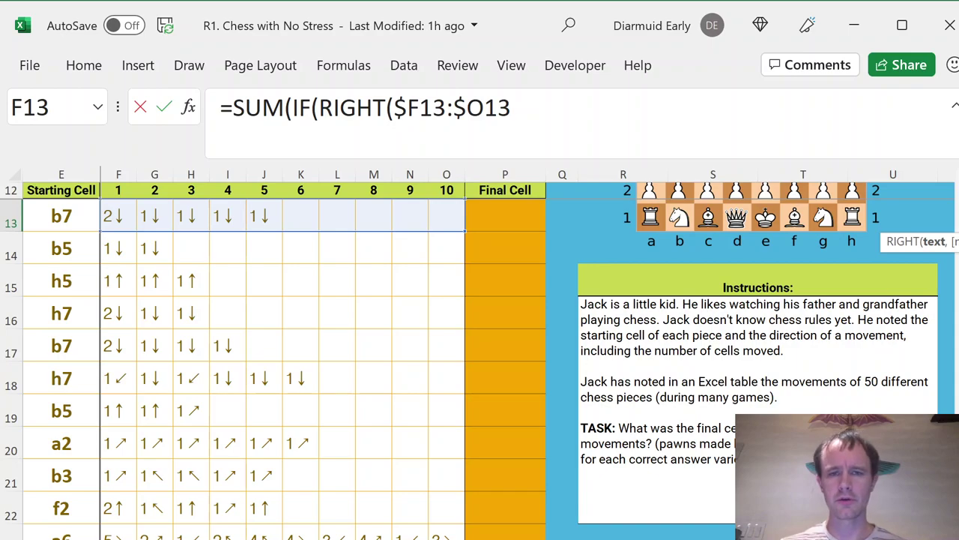
- Finish with ,1)=AA$12,1*LEFT($F13:$O13,1),0)) and commit, returning 6
type(",")
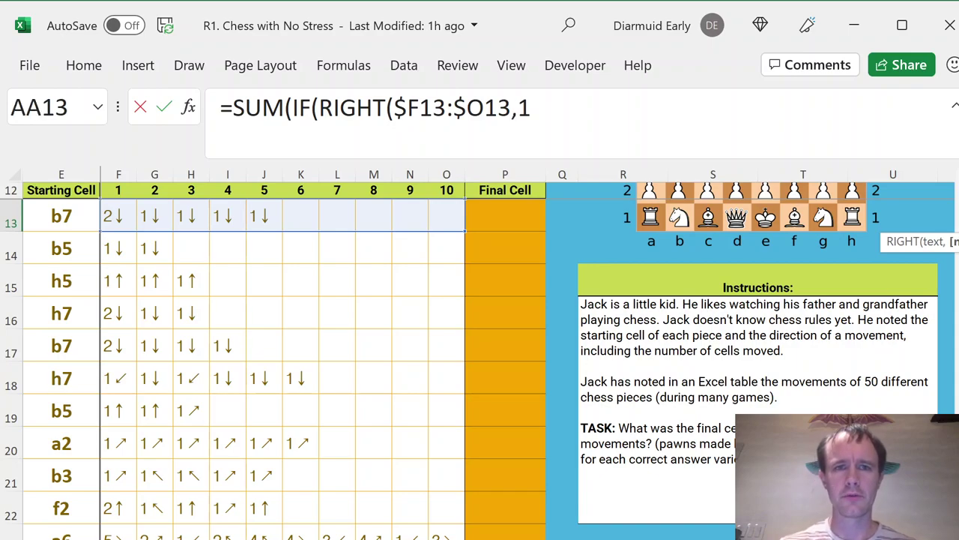
type("1)=")
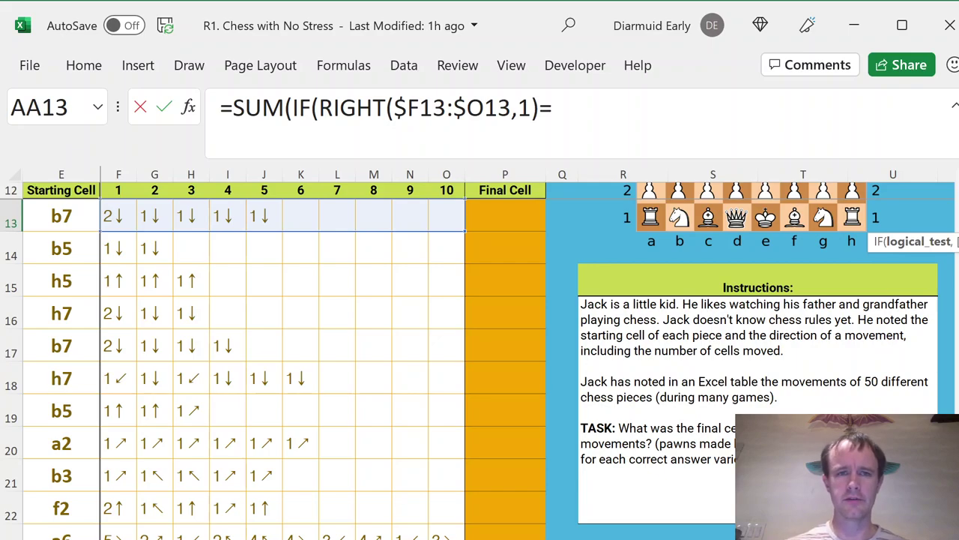
key("Up")
key("F4")
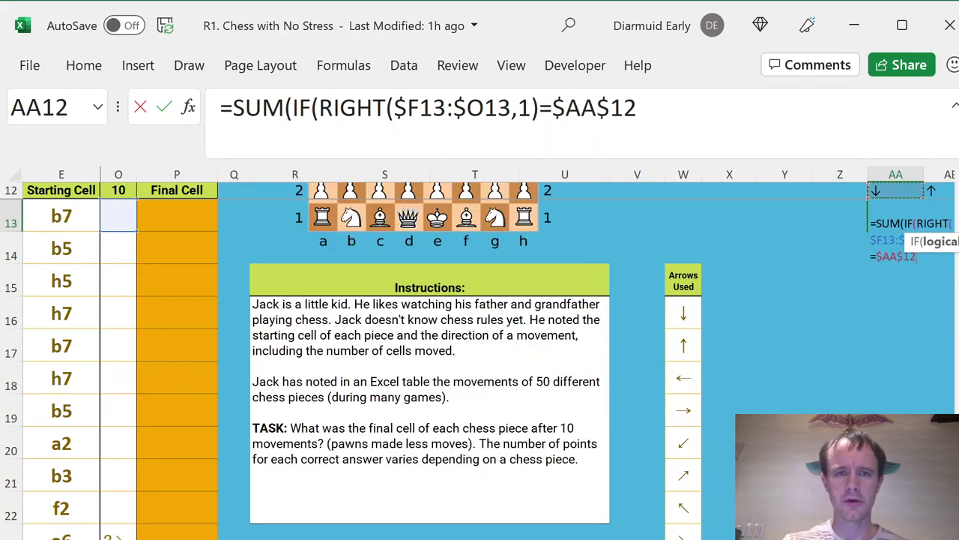
key("F4")
type(",1*")
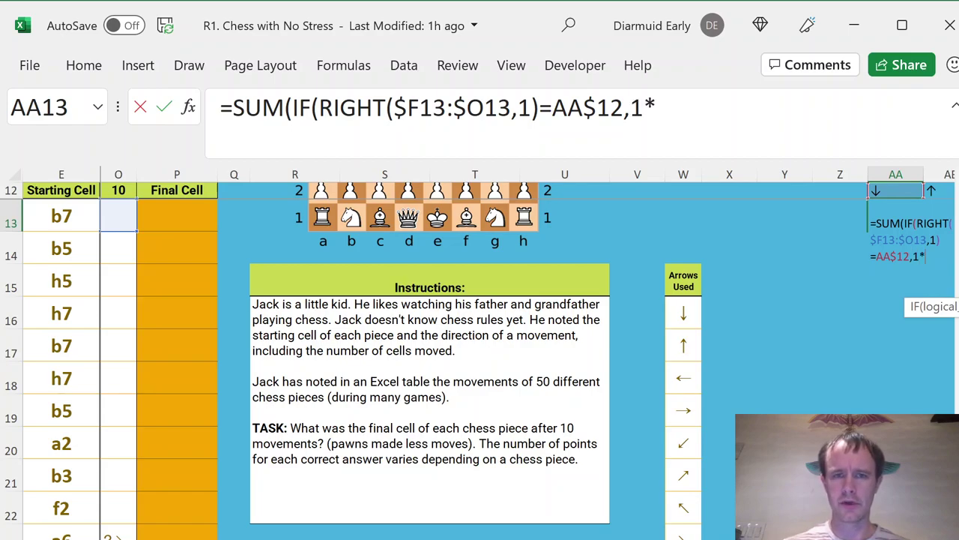
type("lef")
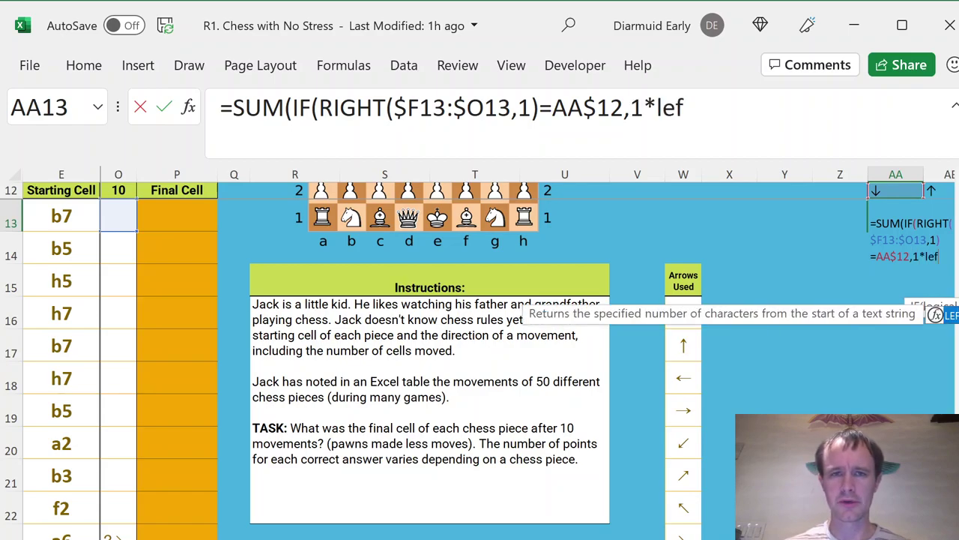
key("Tab")
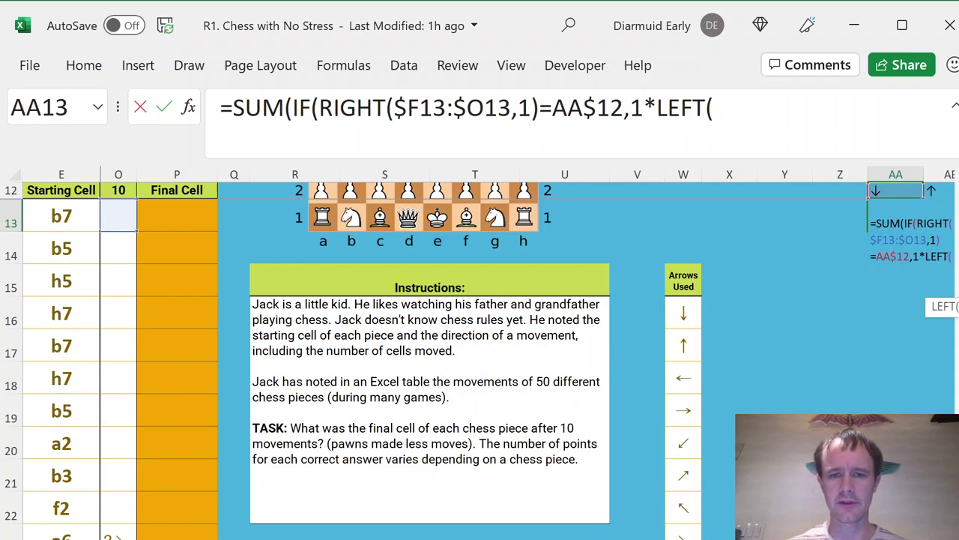
scroll(487, 359, "left", 3)
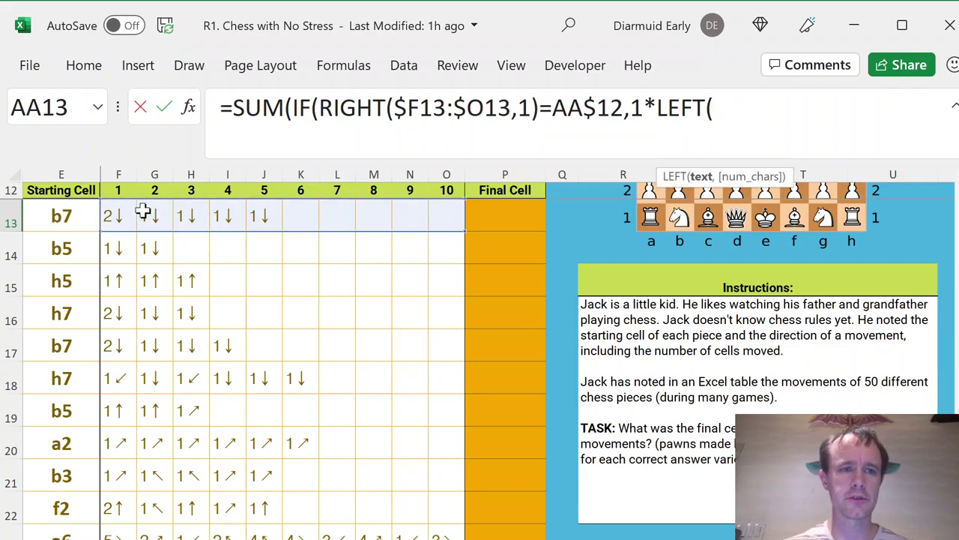
left_click_drag(112, 213, 443, 216)
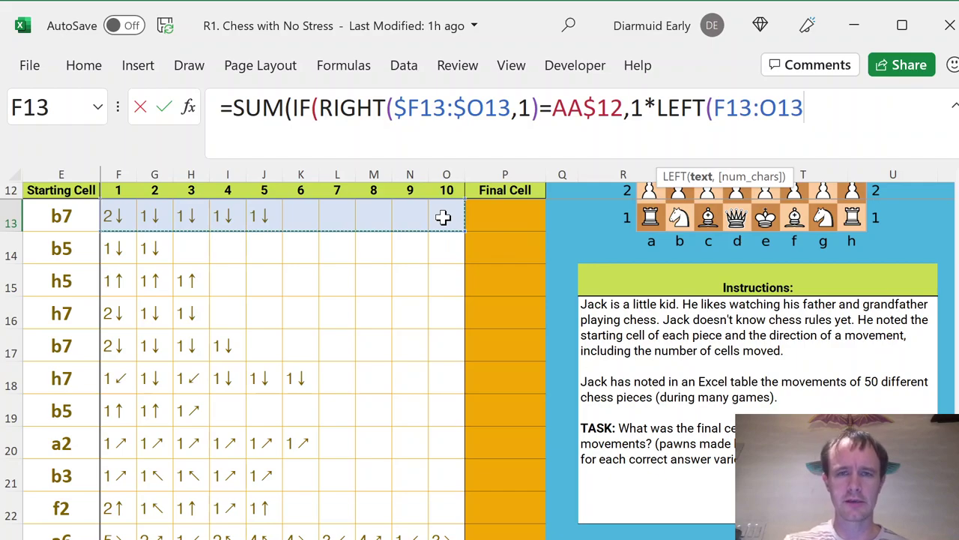
key("F4")
key("F4")
key("F4")
type(",1)")
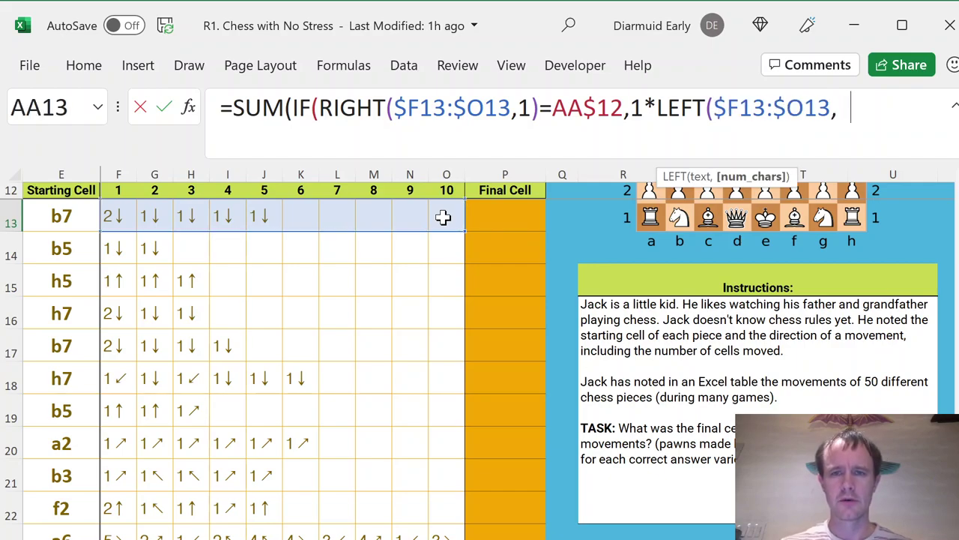
type(",0")
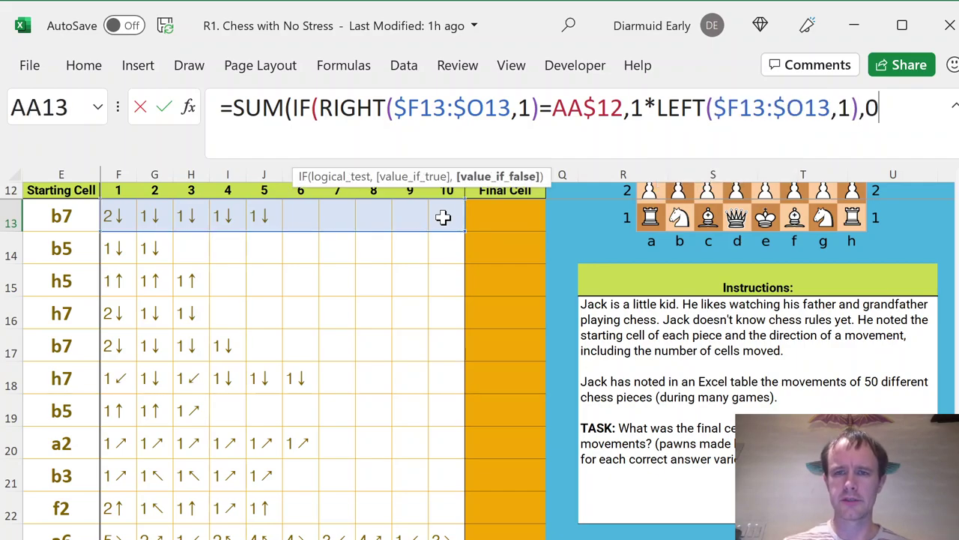
type("))")
key("ctrl+Return")
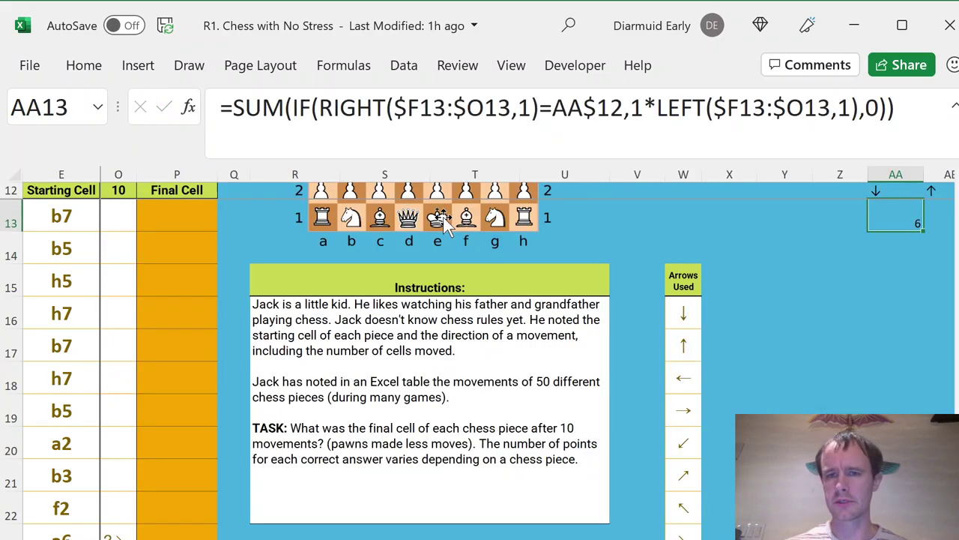
key("Left")
key("Left")
key("Left")
key("Left")
key("Left")
key("Left")
key("Left")
key("Left")
key("Left")
key("Left")
key("Left")
key("Left")
key("Left")
key("Left")
key("Left")
key("Left")
key("Left")
key("Left")
key("Left")
key("Left")
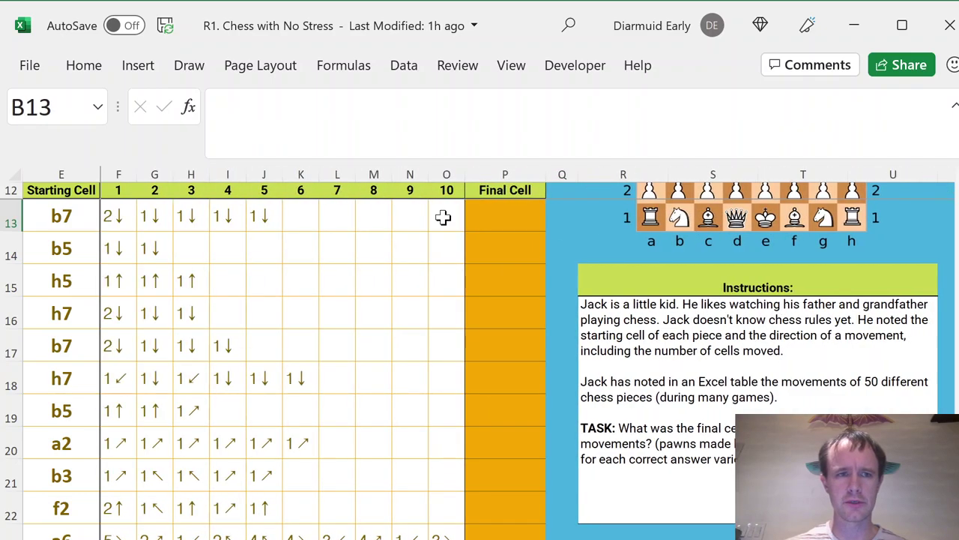
- Copy the AA13 direction-count formula across AA13:AH13 and down to row 19
key("Right")
key("Right")
key("Right")
key("Right")
key("Right")
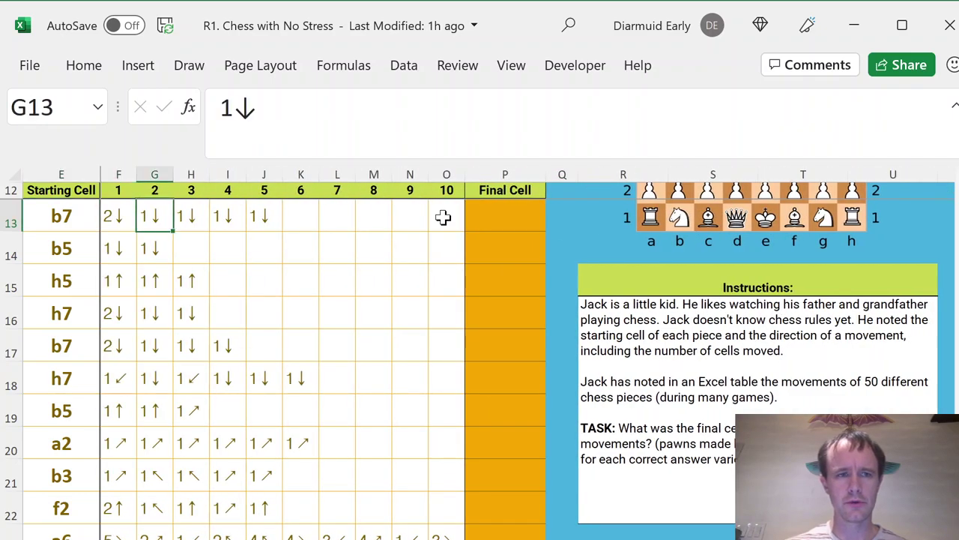
key("Right")
key("Right")
key("Right")
key("ctrl+Right")
key("Right")
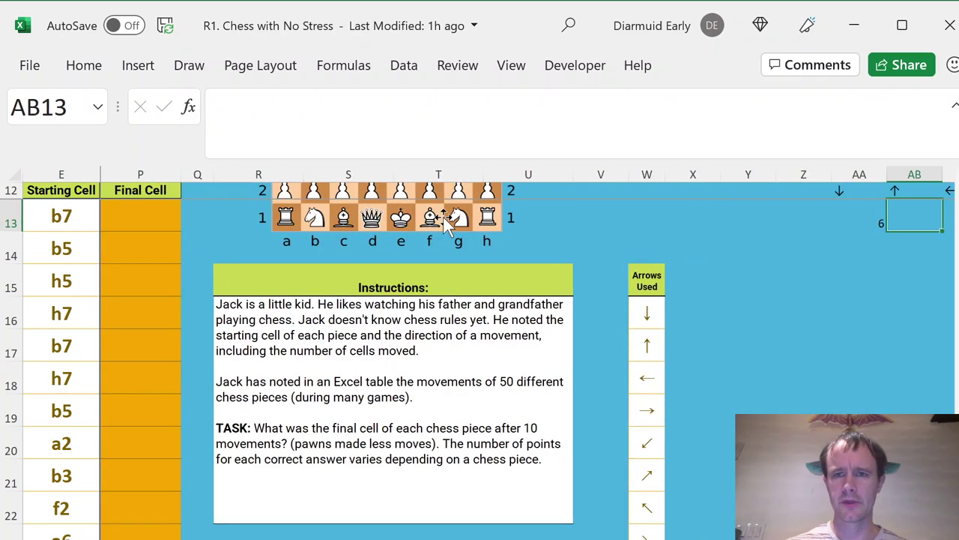
key("Left")
key("shift+Right")
key("shift+Right")
key("shift+Right")
key("shift+Right")
key("shift+Right")
key("shift+Right")
key("shift+Right")
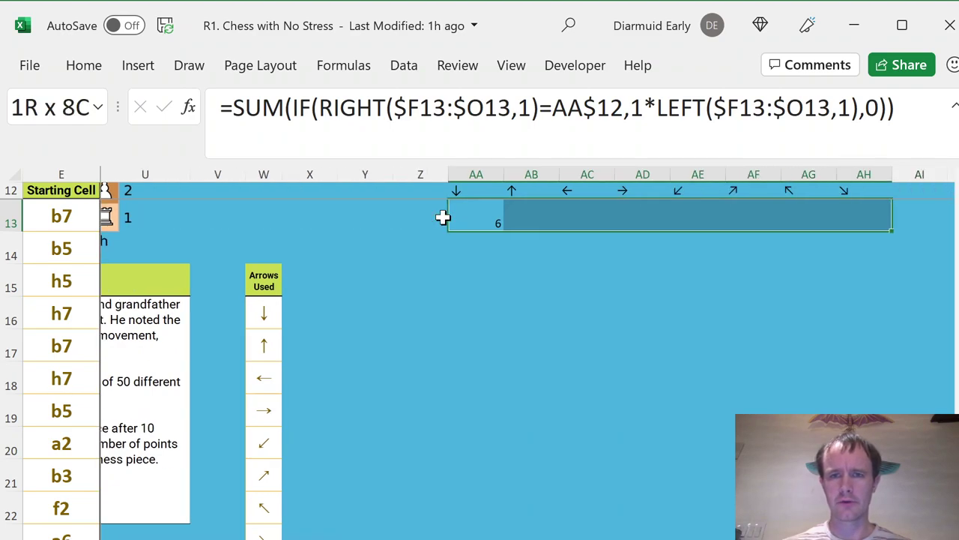
key("ctrl+r")
key("Left")
key("Right")
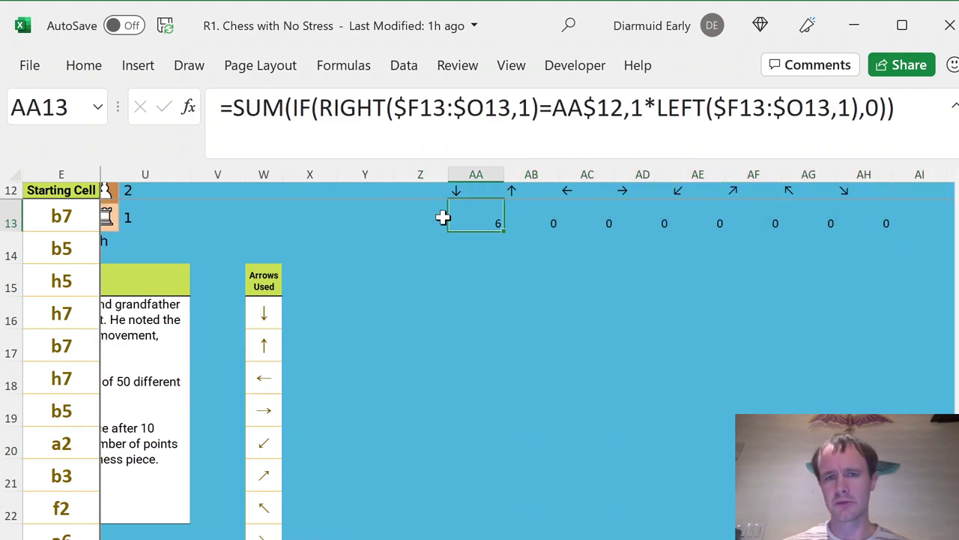
key("ctrl+shift+Right")
key("shift+Down")
key("shift+Down")
key("shift+Down")
key("shift+Down")
key("shift+Down")
key("shift+Down")
key("ctrl+d")
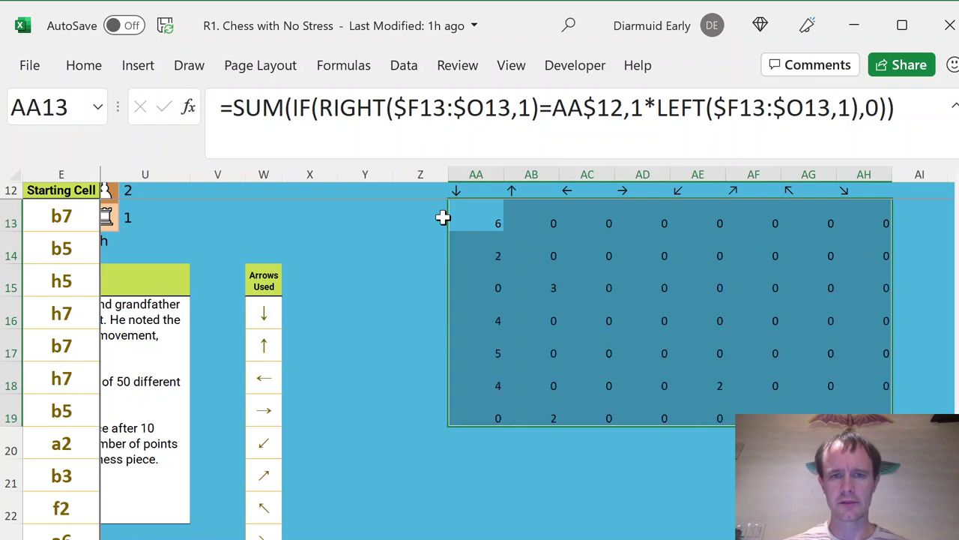
- Extend the AA:AH count formulas down through row 62 and check the results
key("shift+Down")
key("shift+Down")
key("shift+Down")
key("shift+Down")
key("shift+Down")
key("shift+Down")
key("shift+Down")
key("shift+Down")
key("shift+Down")
key("shift+Down")
key("shift+Down")
key("shift+Down")
key("shift+Down")
key("shift+Down")
key("shift+Down")
key("shift+Down")
key("shift+Down")
key("shift+Down")
key("shift+Down")
key("shift+Down")
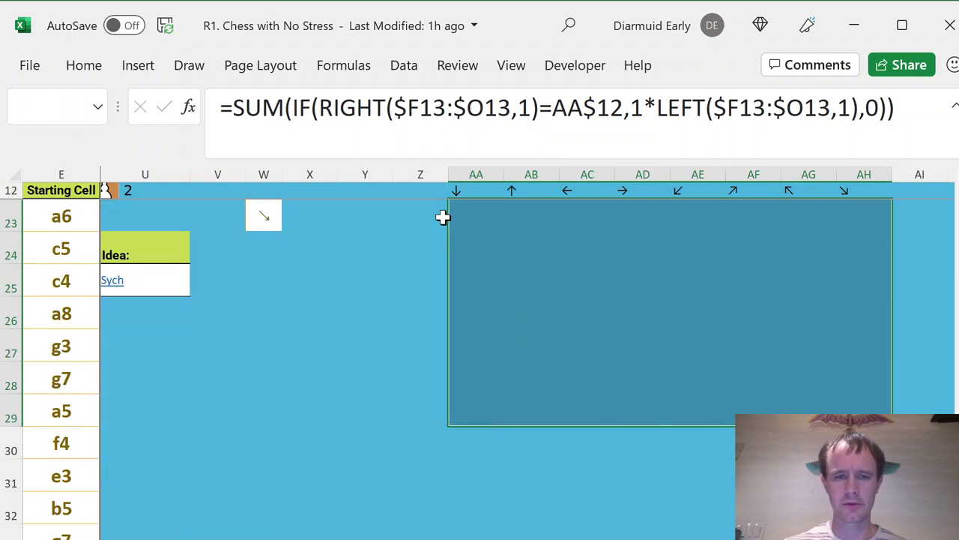
key("shift+Up")
key("shift+Up")
key("shift+Up")
key("shift+Up")
key("shift+Up")
key("shift+Up")
key("shift+Up")
key("shift+Up")
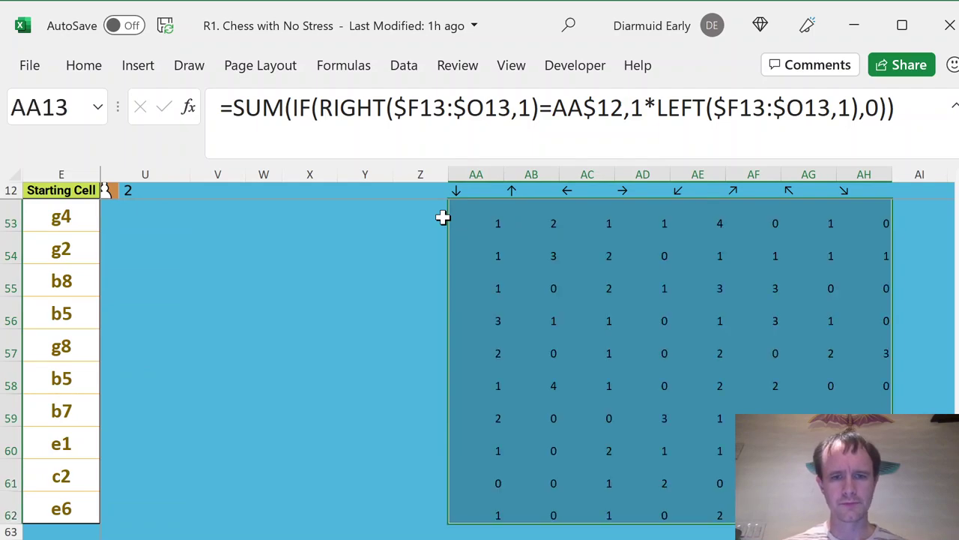
key("ctrl+Down")
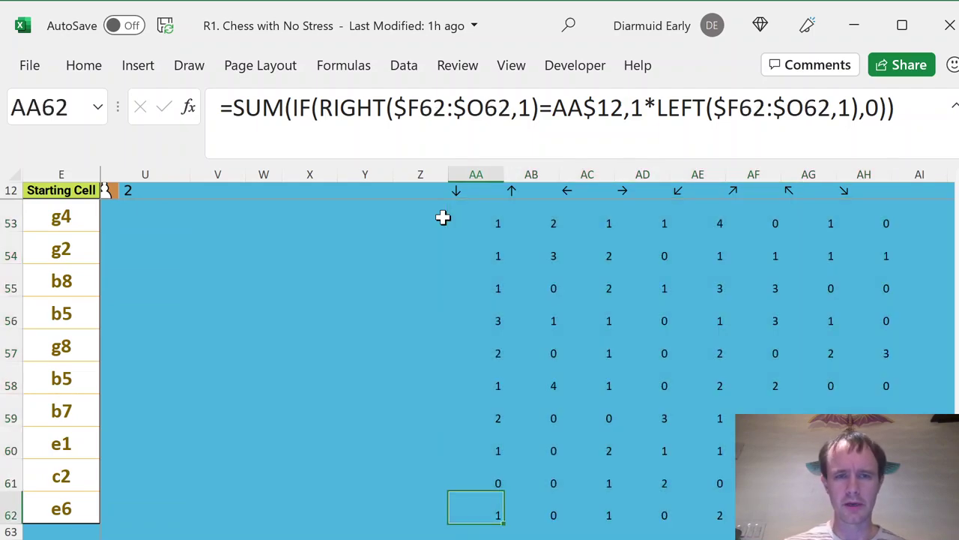
key("Right")
key("Right")
key("Right")
key("Right")
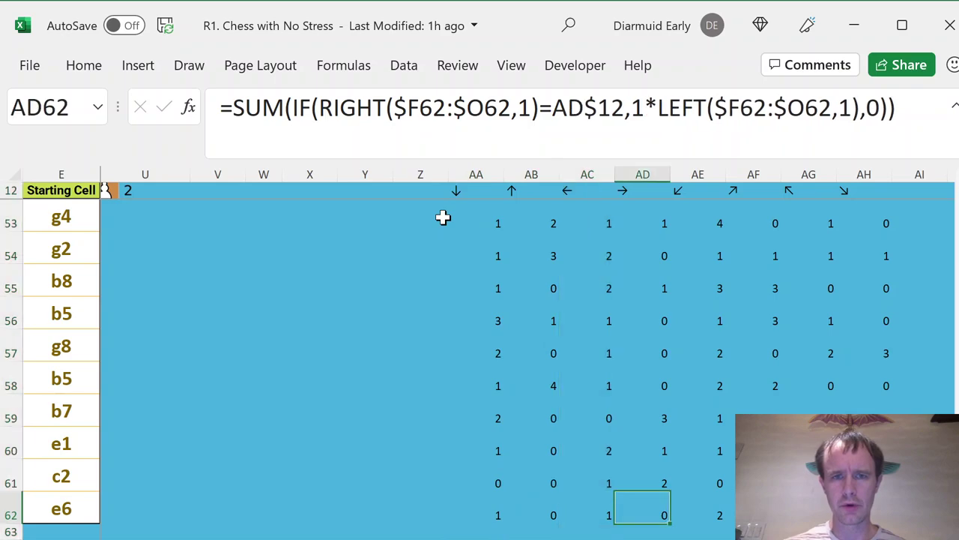
key("ctrl+shift+Up")
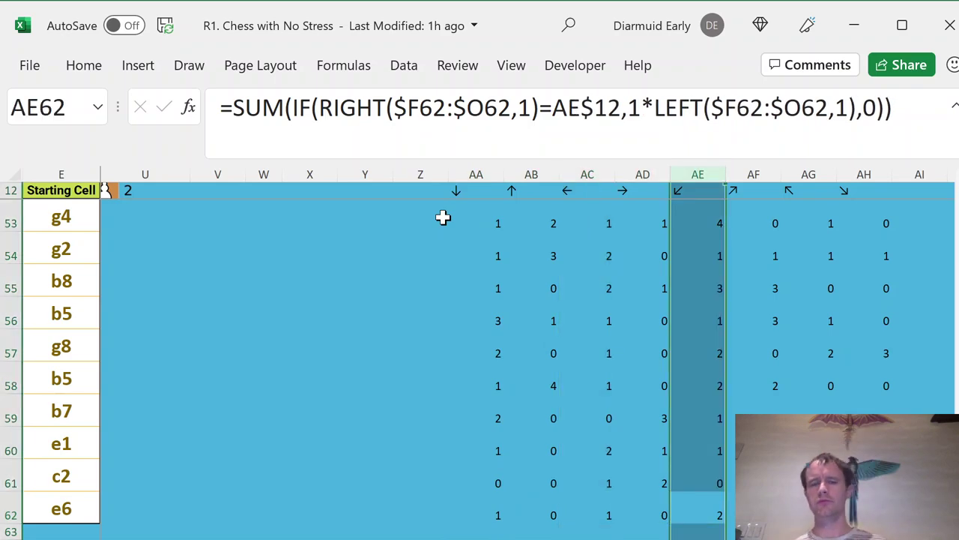
key("ctrl+Up")
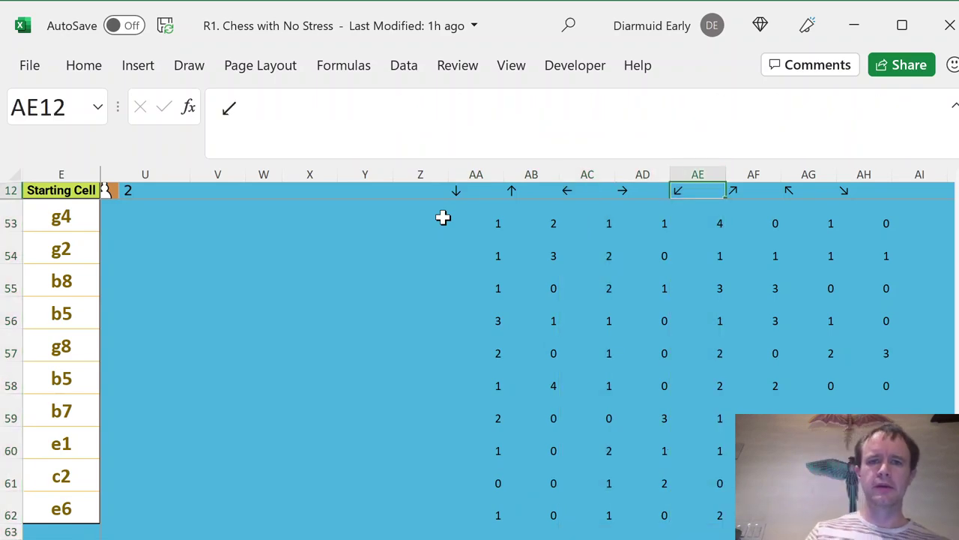
key("Up")
key("Down")
- Return to the first move cell F13 and move back along row 13
key("ctrl+Home")
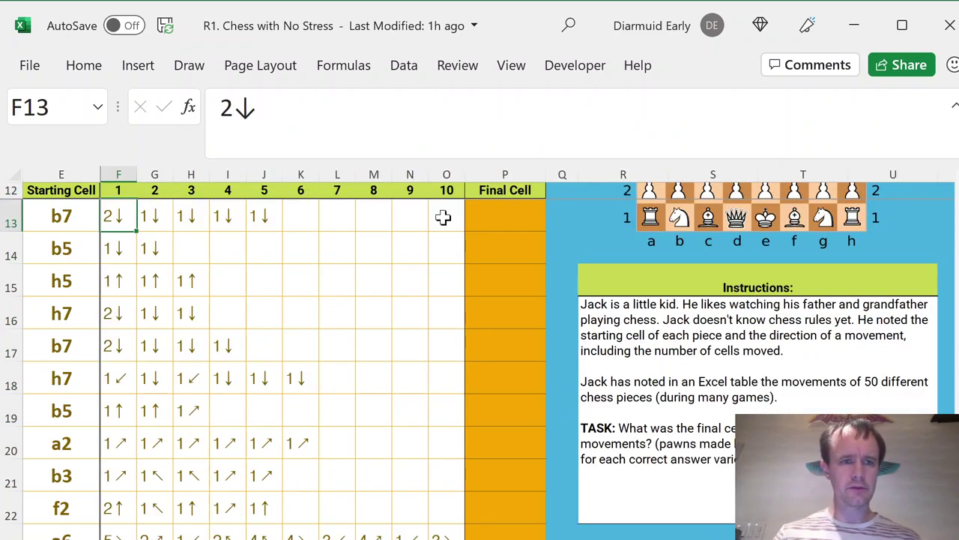
scroll(443, 217, "up", 1)
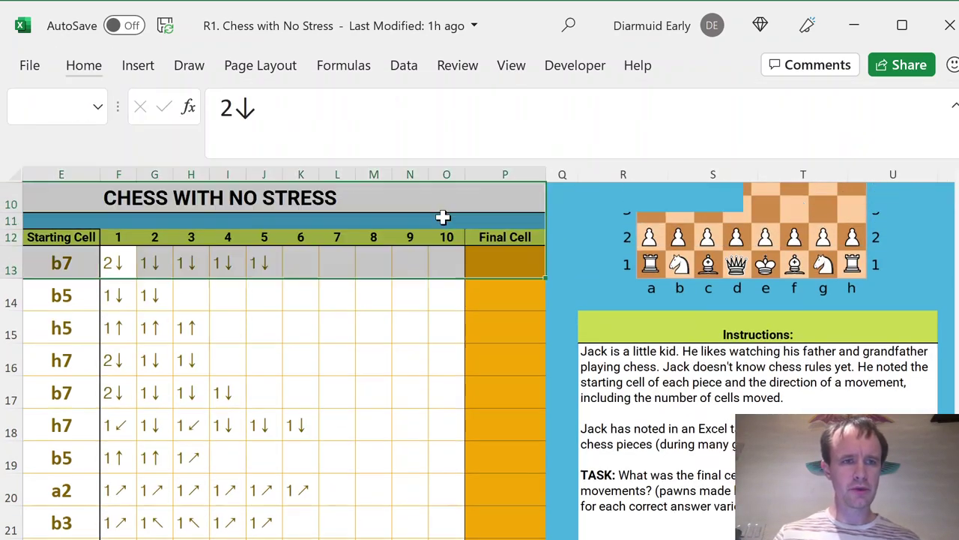
key("Left")
key("Right")
key("alt")
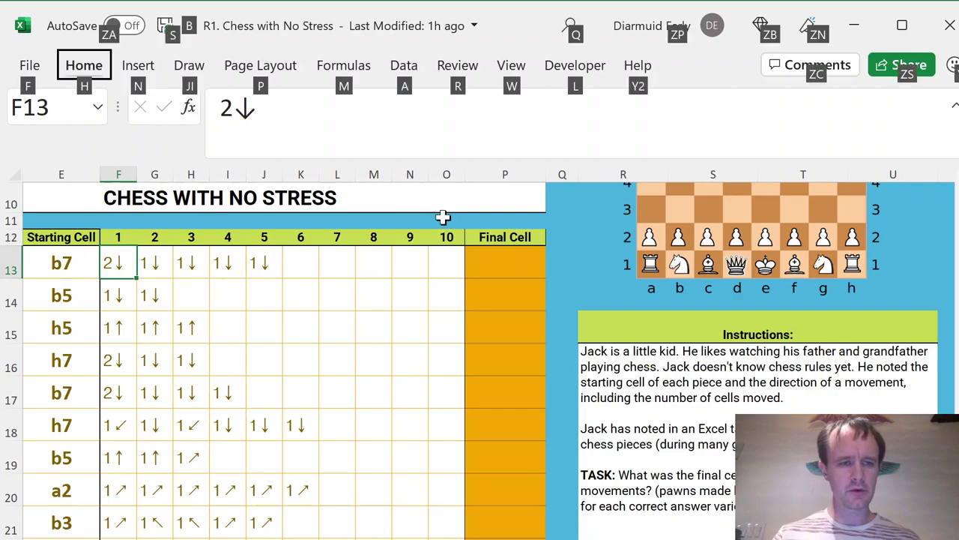
key("w")
key("Escape")
key("Escape")
key("Right")
key("Right")
key("Right")
key("Right")
key("Right")
key("Right")
key("Right")
key("Right")
key("Right")
key("Right")
key("Right")
key("Right")
key("Right")
key("Right")
key("Right")
key("Right")
key("Right")
key("Right")
key("Right")
key("Right")
key("Right")
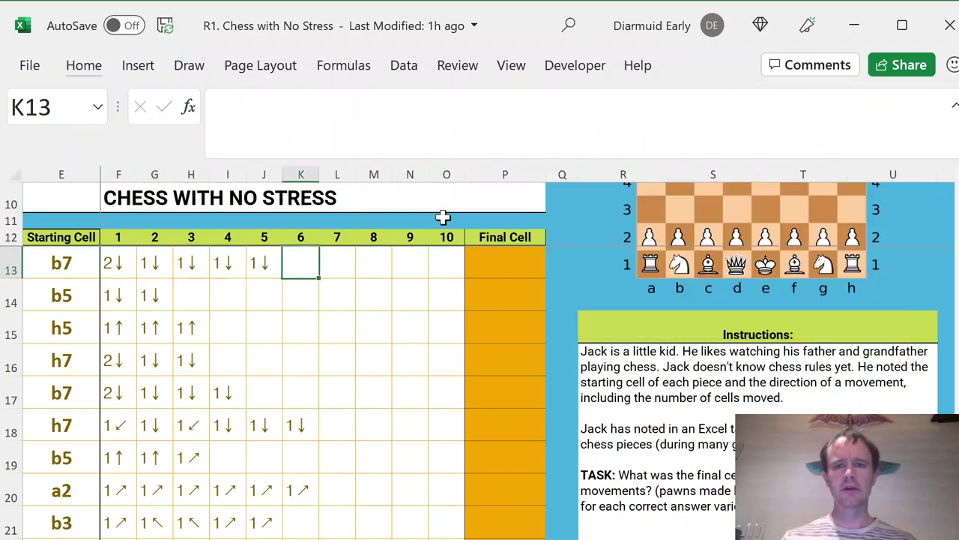
key("Right")
key("Right")
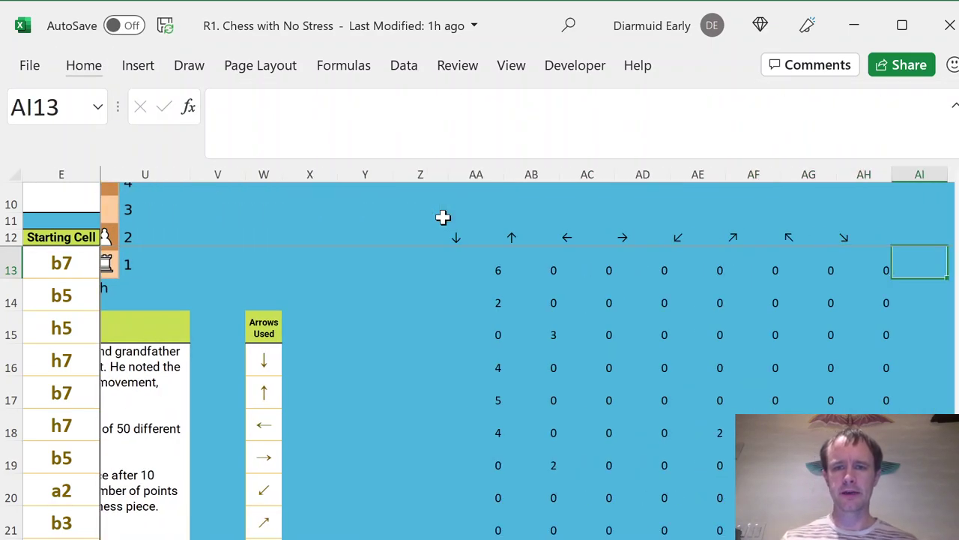
- Label Z11 'R / (L)' and Z10 'U / (D)' as offset row headings
key("Up")
key("Left")
key("Left")
key("Left")
key("Left")
key("Left")
key("Left")
key("Left")
key("Left")
key("Left")
key("Up")
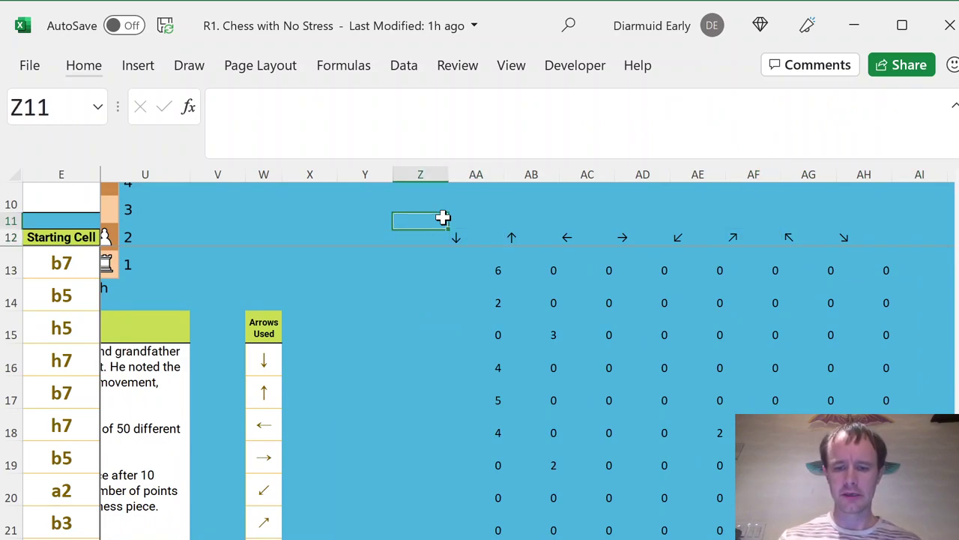
type("L / (R)")
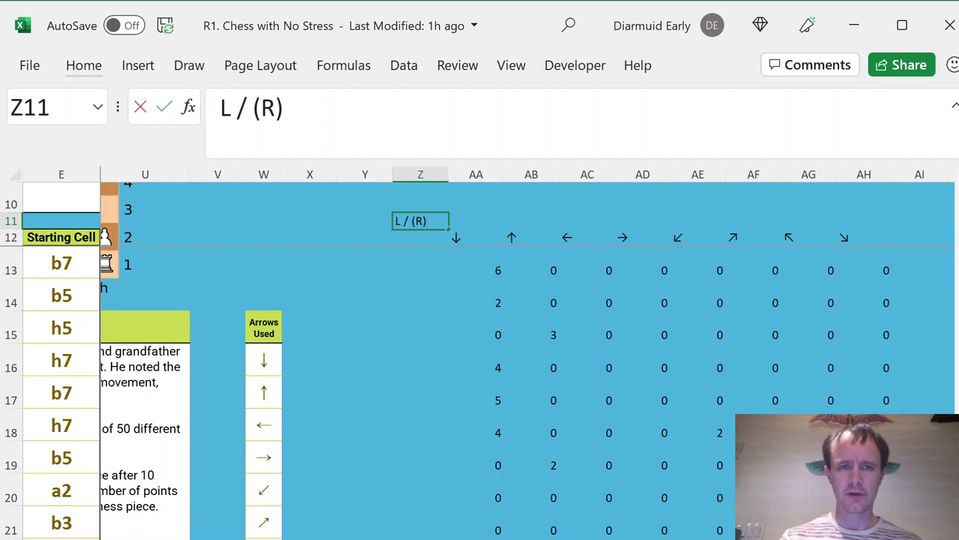
key("Escape")
type("R")
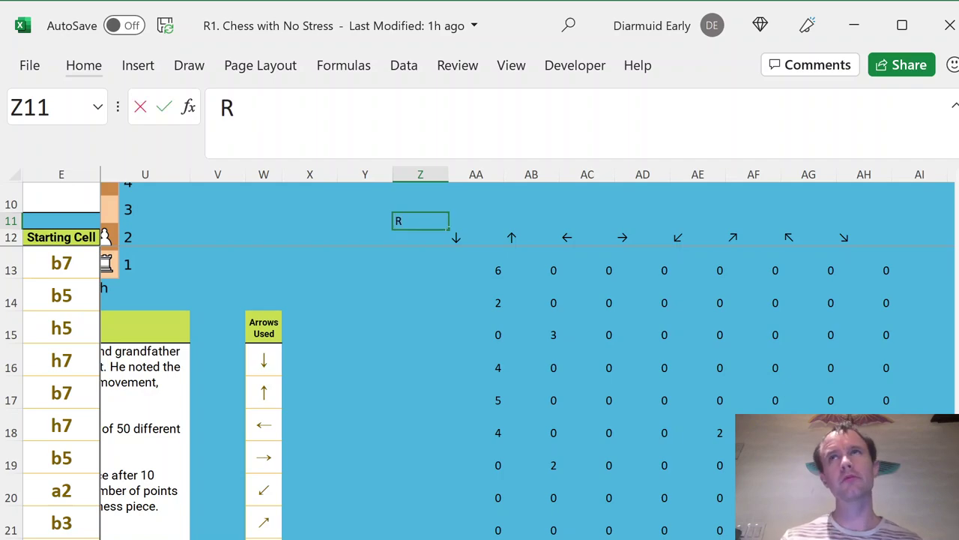
type(" / (L)")
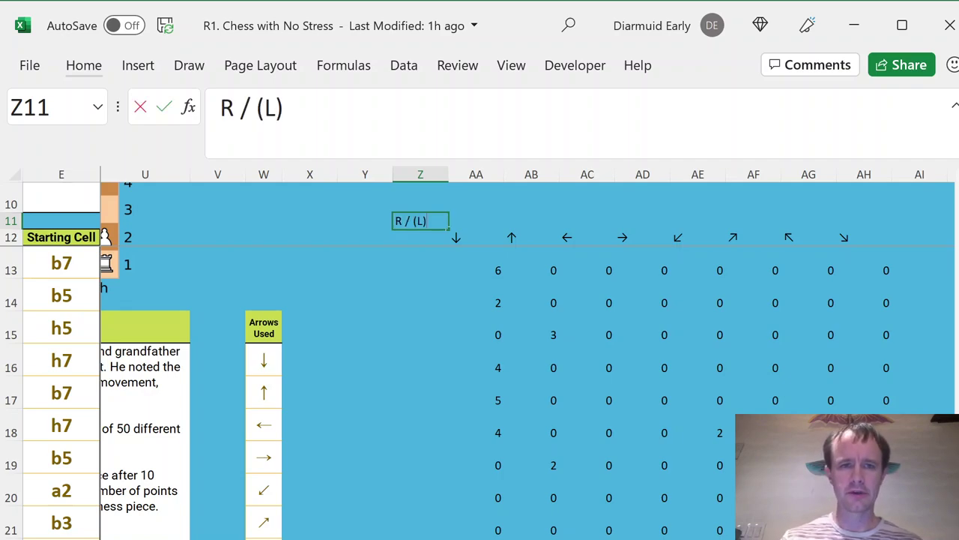
key("Up")
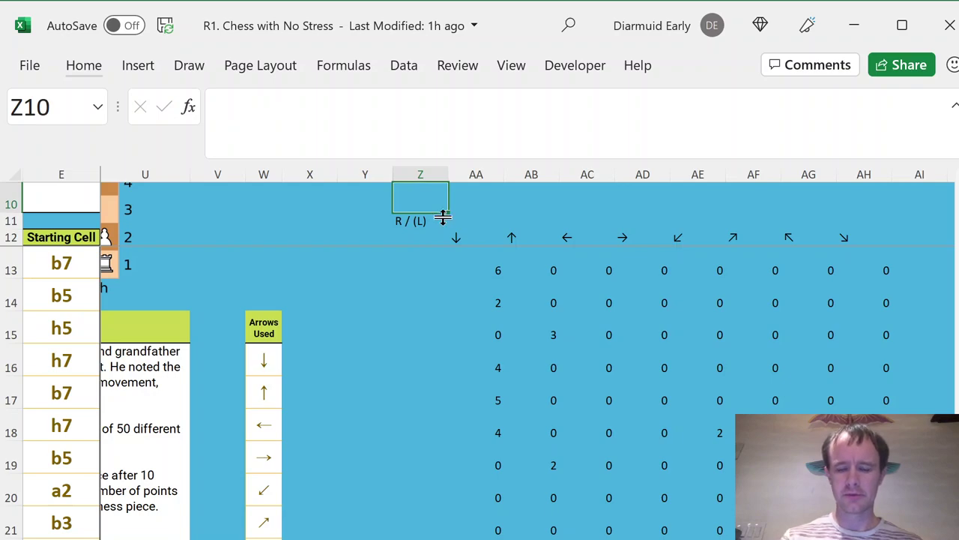
type("U / (D)")
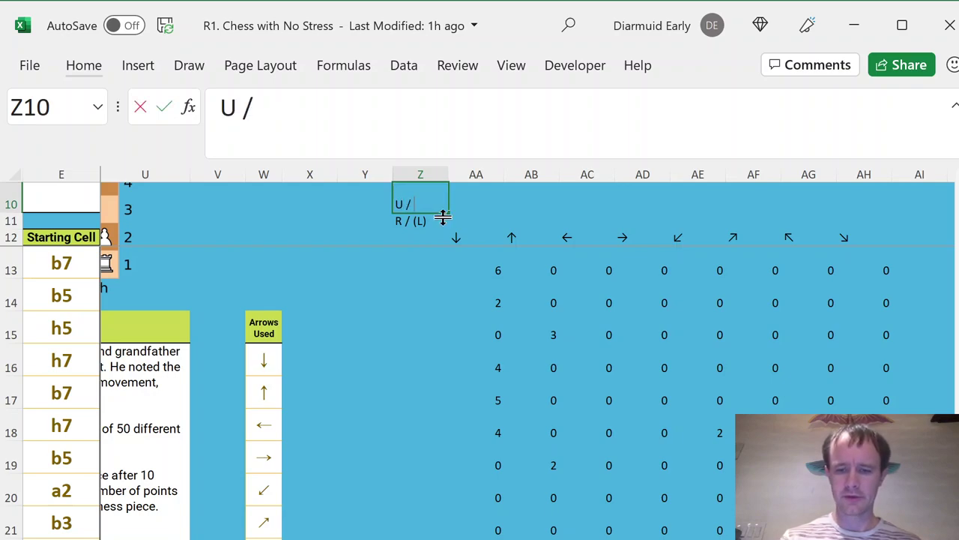
key("Left")
key("Left")
key("Left")
key("Left")
key("Left")
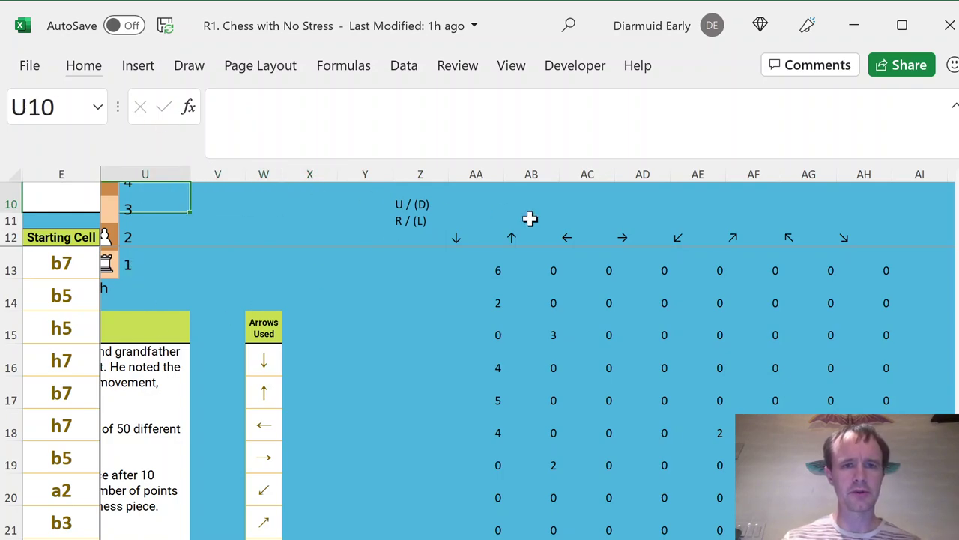
- Enter vertical offsets -1, 1, 0, 0, -1, 1, 1, -1 in AA10:AH10
left_click(466, 223)
left_click(470, 201)
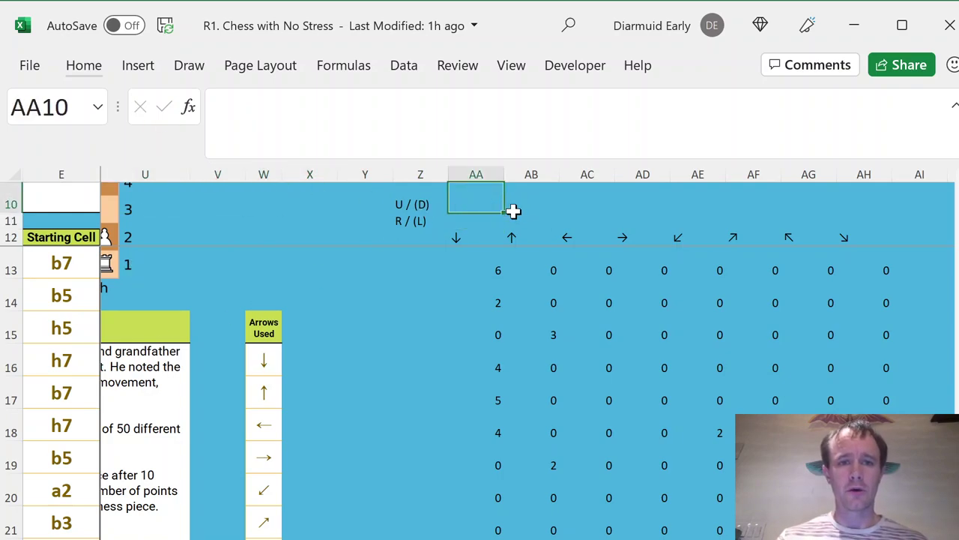
type("-1")
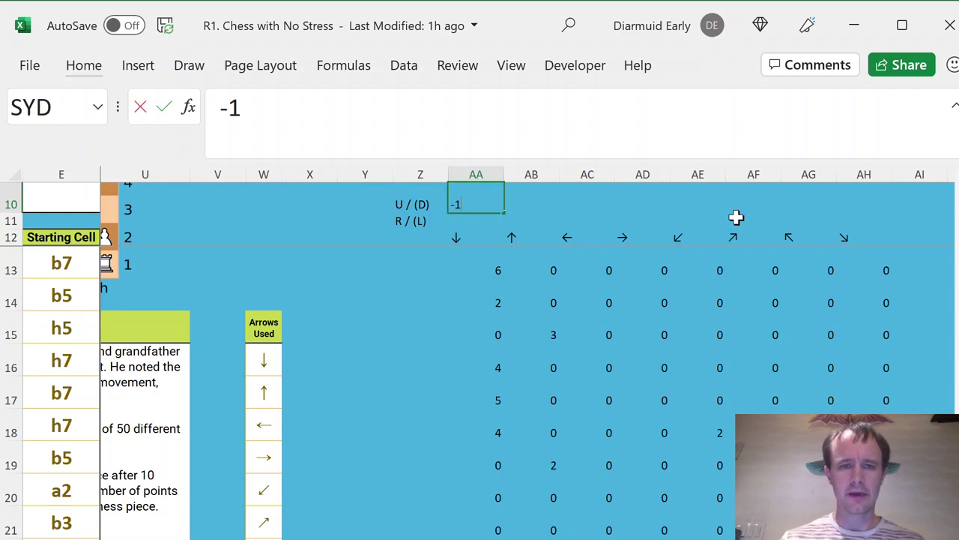
key("Right")
type("1")
key("Right")
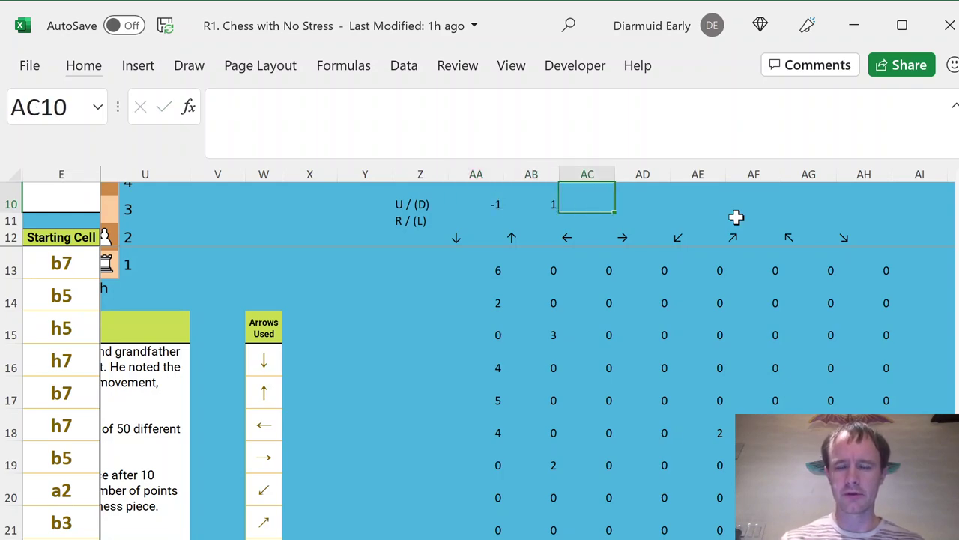
type("0")
key("Right")
type("0")
key("Right")
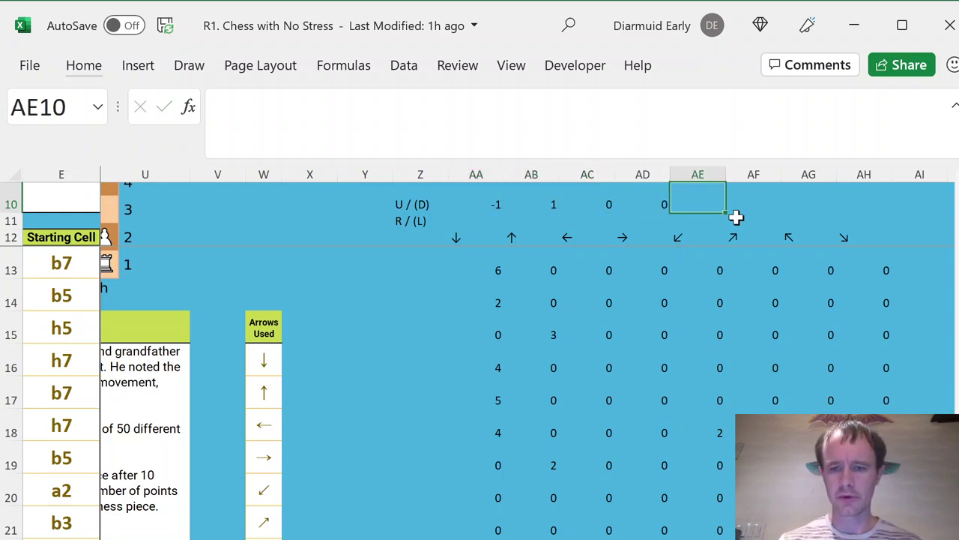
type("-1")
key("Right")
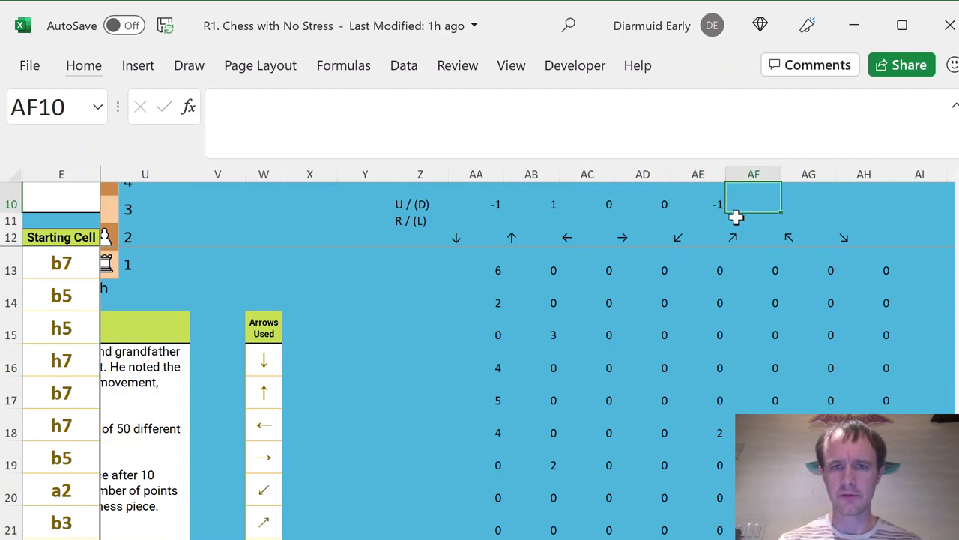
type("1")
key("Right")
type("1")
key("Tab")
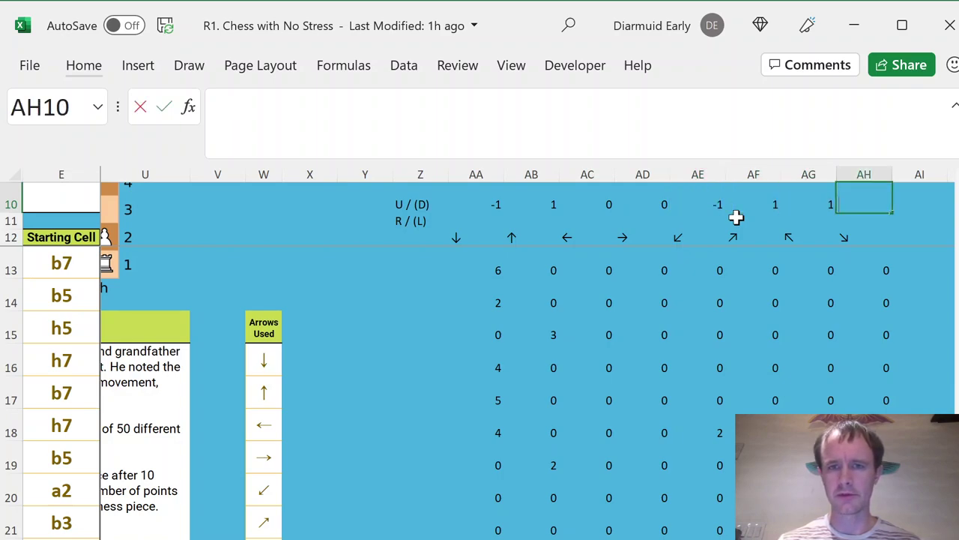
type("-1")
key("Return")
- Enter horizontal offsets 0, 0, -1, 1, -1, 1, -1, 1 in AA11:AH11
key("Left")
key("Left")
key("Left")
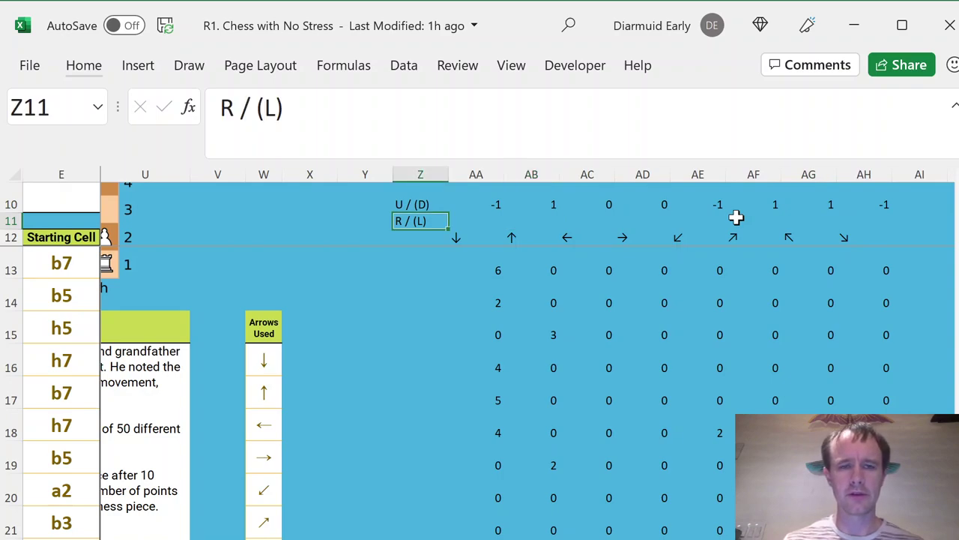
key("Right")
key("Right")
key("Left")
type("0")
key("Tab")
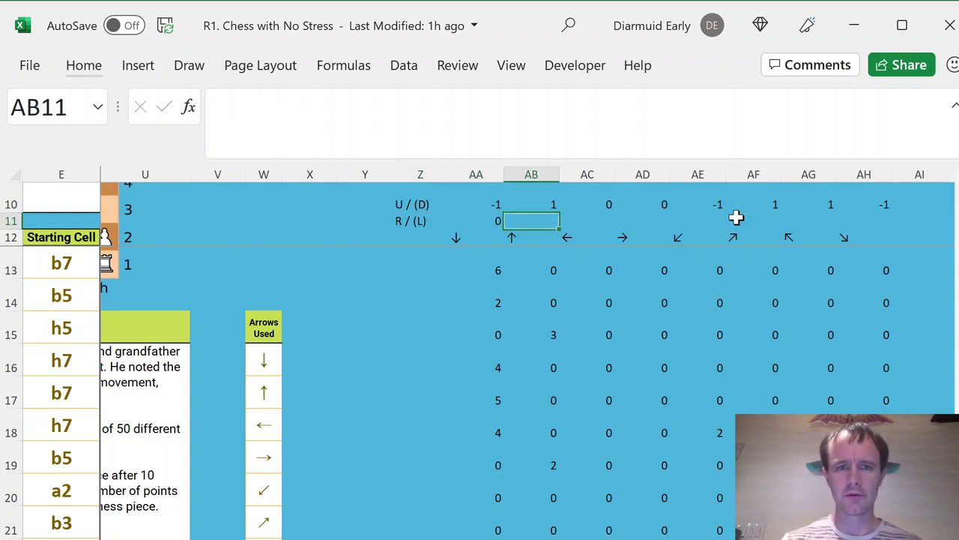
type("0")
key("Tab")
type("-1")
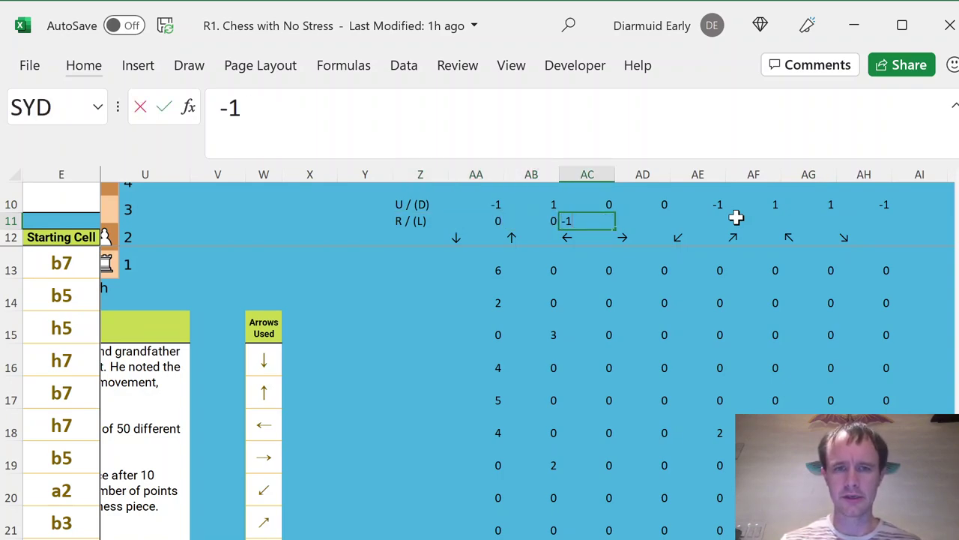
key("Tab")
type("1")
key("Tab")
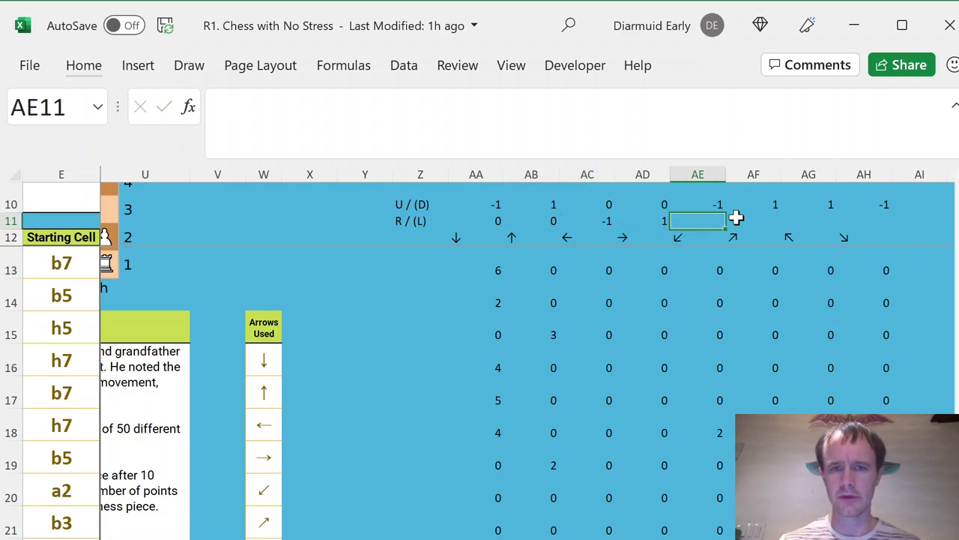
type("-1")
key("Tab")
type("1")
key("Tab")
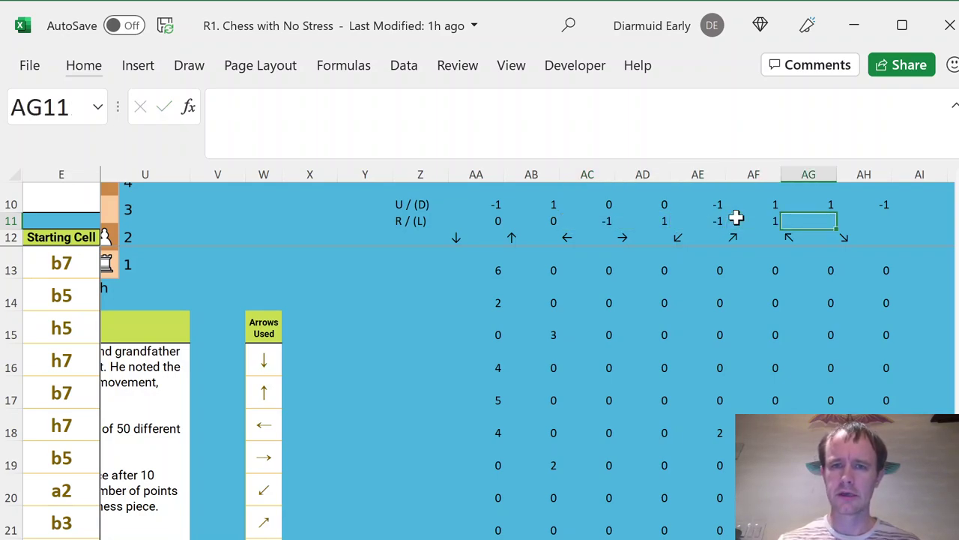
type("-1")
key("Tab")
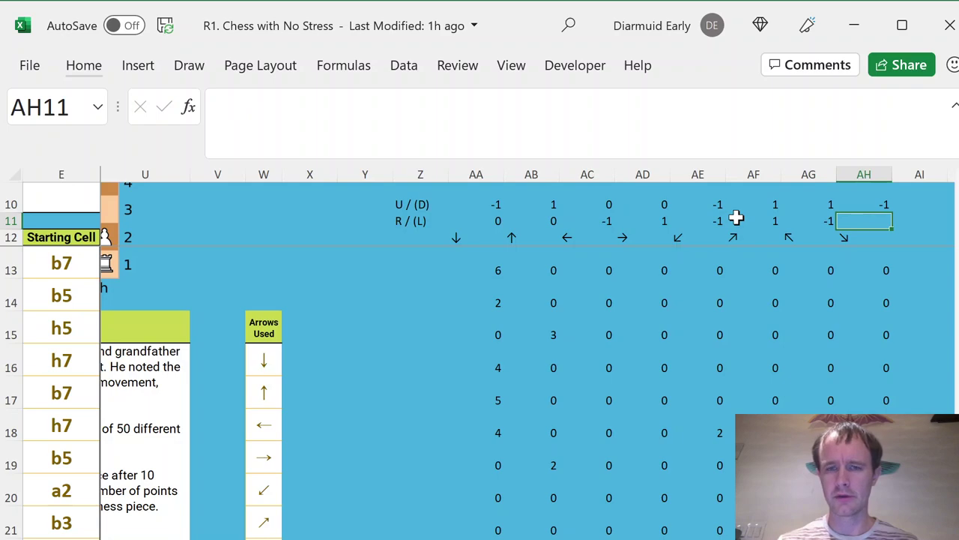
type("1")
key("Tab")
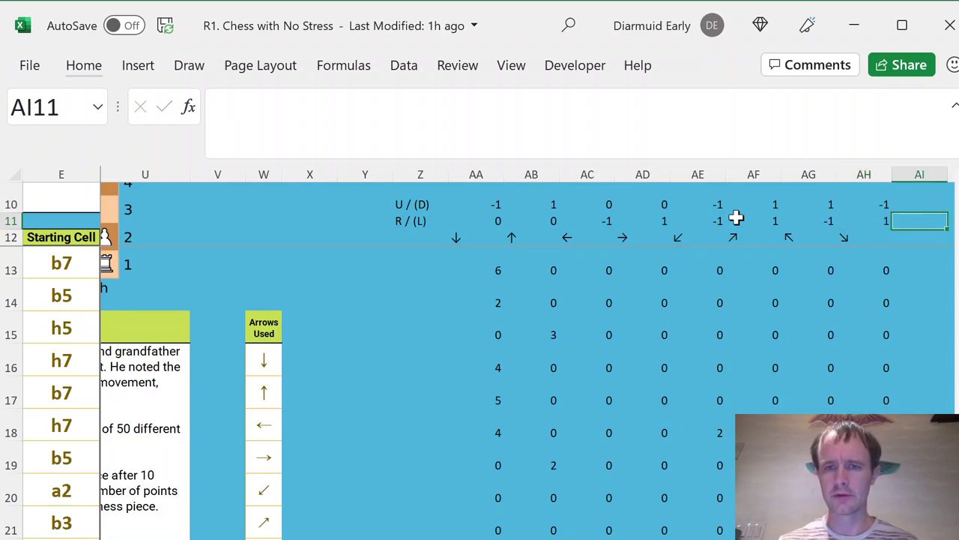
key("Left")
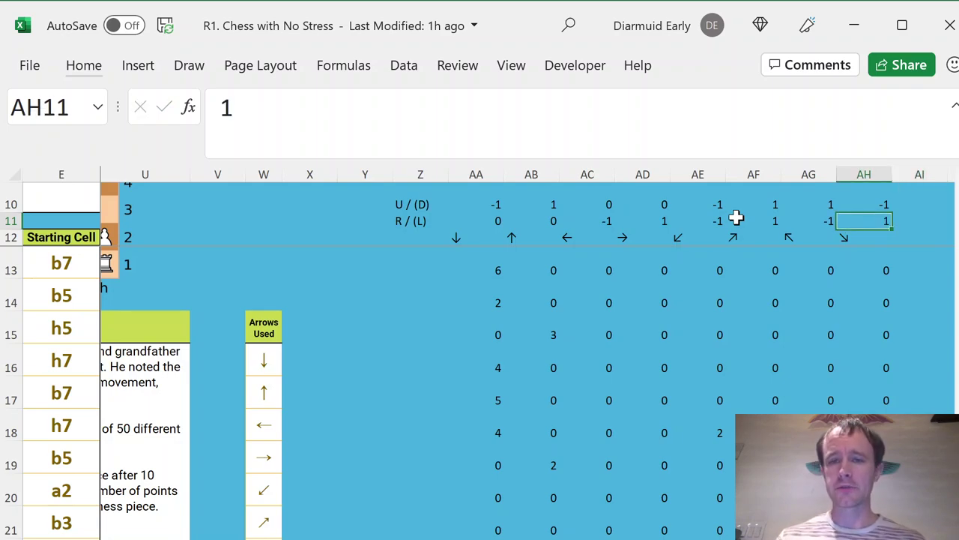
key("Down")
key("Down")
key("Left")
key("Left")
key("Left")
key("Left")
key("Left")
key("Left")
key("Left")
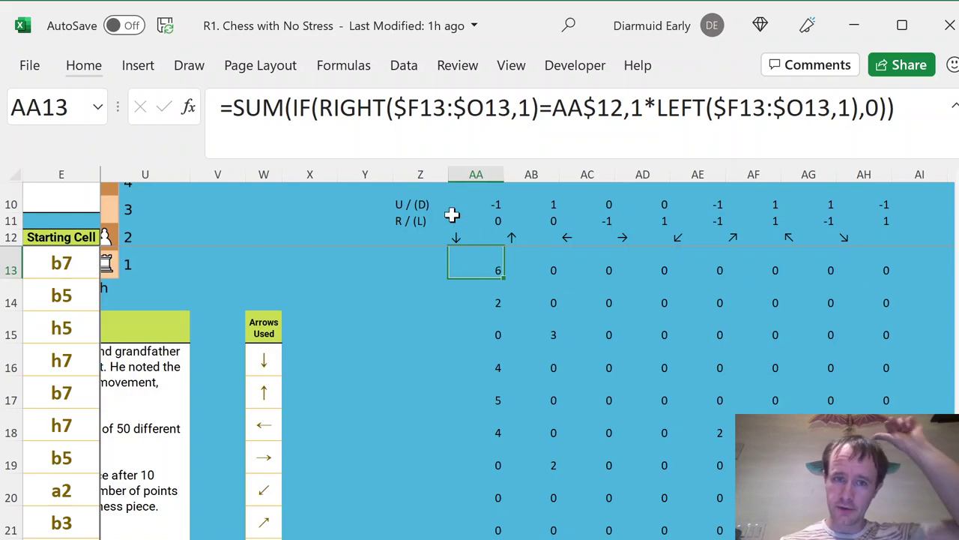
- Add column headings 'U / (D)' in AI12 and 'R / (L)' in AJ12
left_click_drag(483, 211, 867, 217)
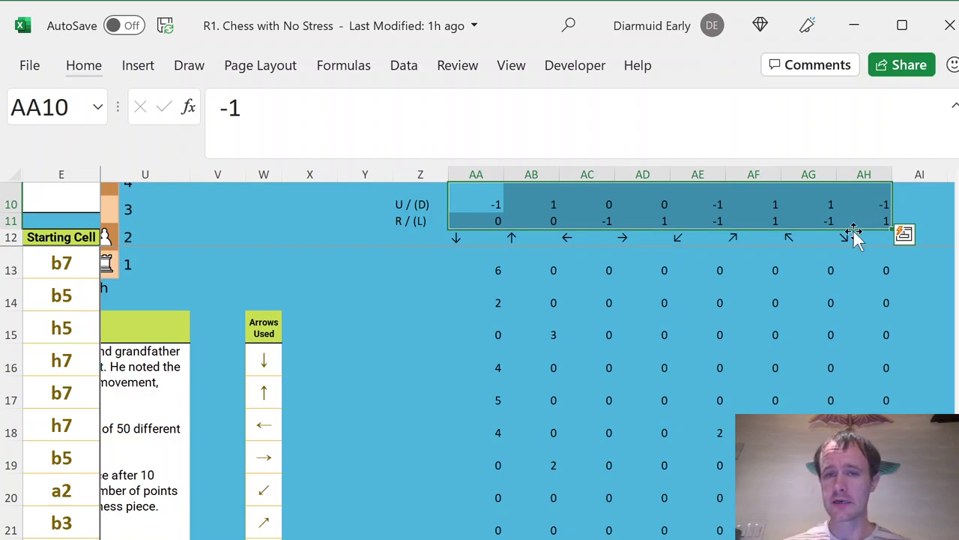
left_click(933, 237)
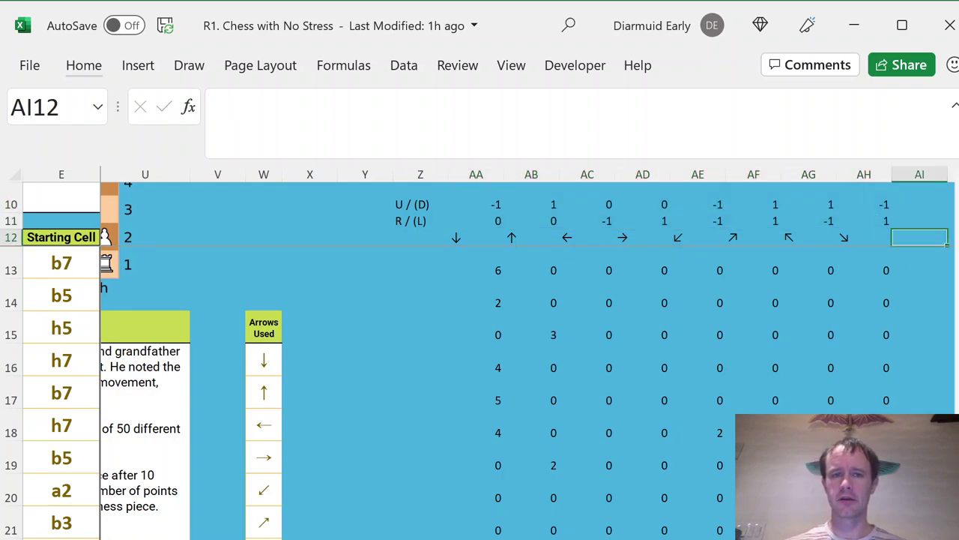
key("Right")
key("Left")
key("Down")
key("Right")
key("Left")
key("Up")
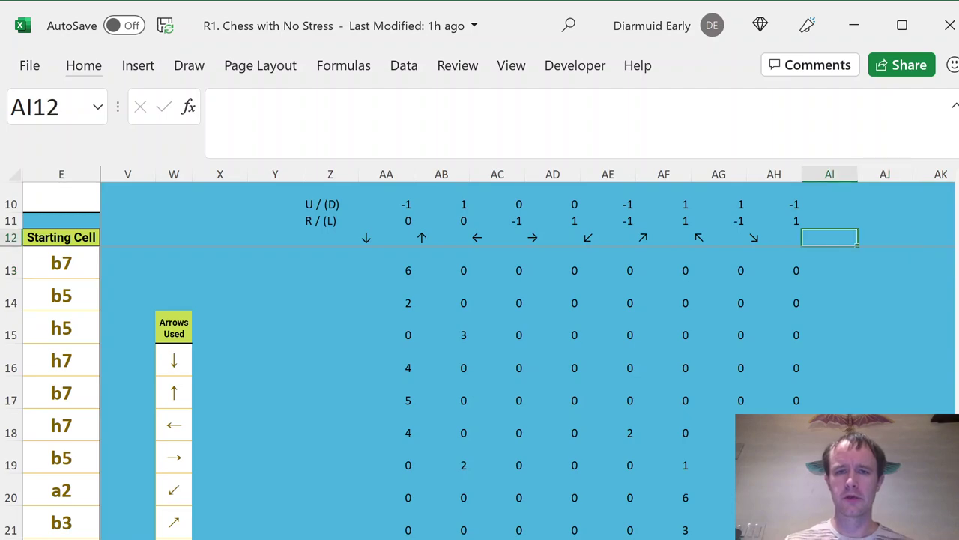
type("U / (D)")
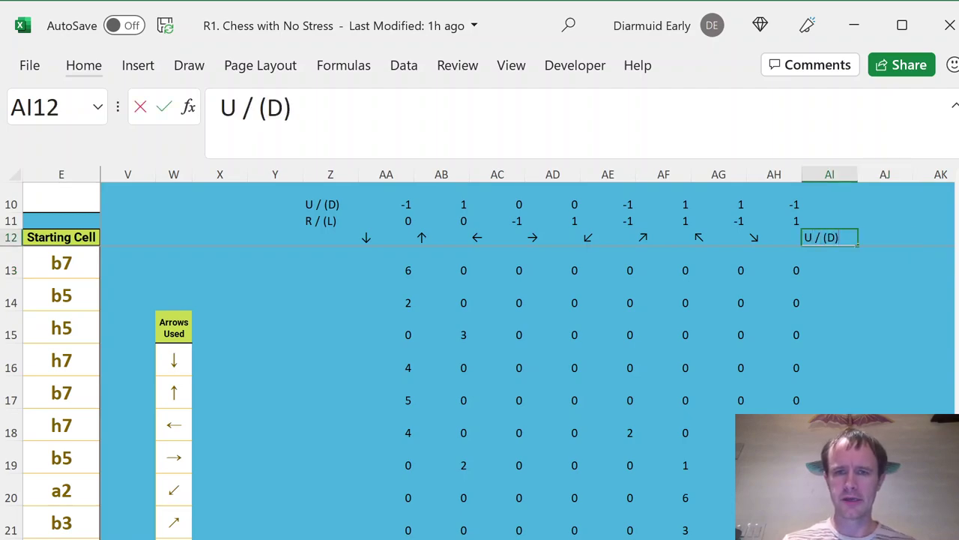
key("Return")
key("Right")
key("Up")
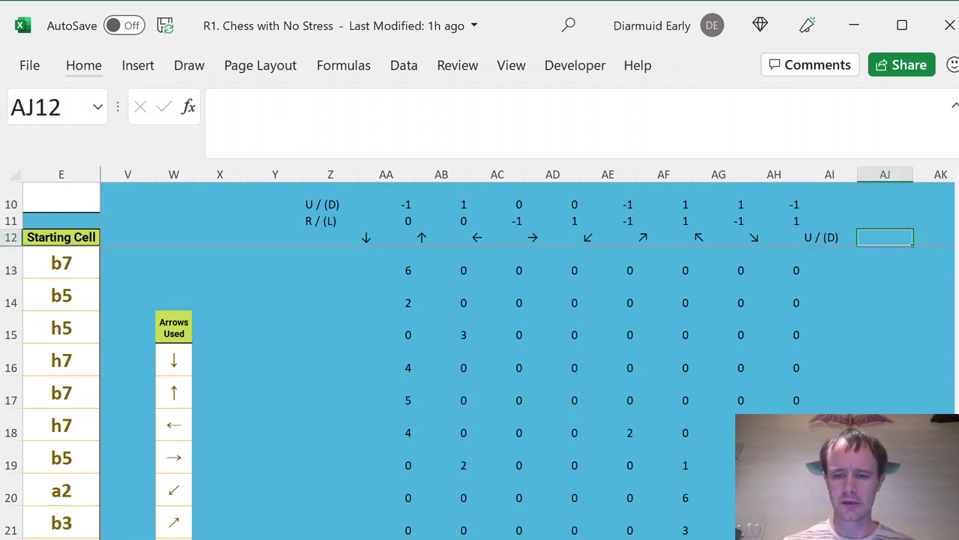
type("R / (L)")
key("Return")
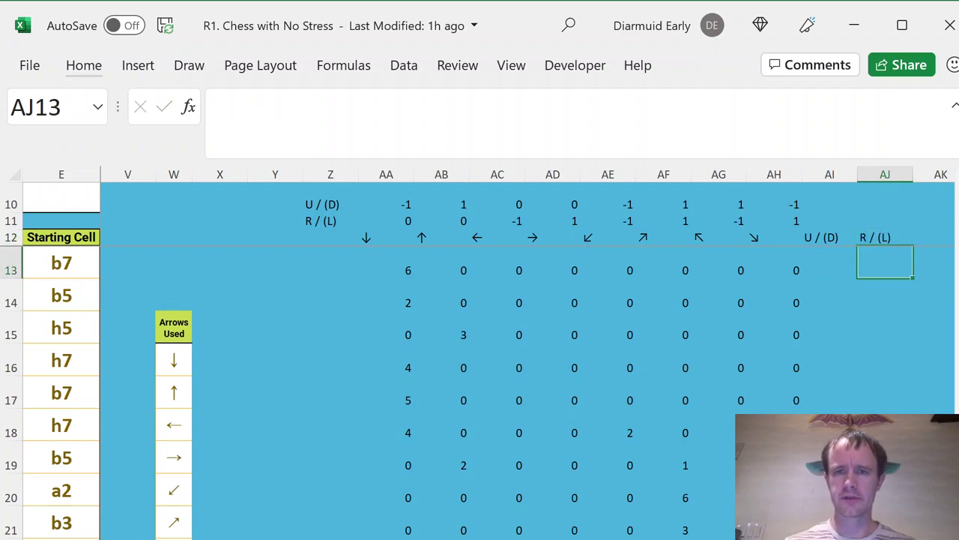
- Enter =SUMPRODUCT(AA13:AH13,$AA$10:$AH$10) in AI13
key("Left")
type("=sump")
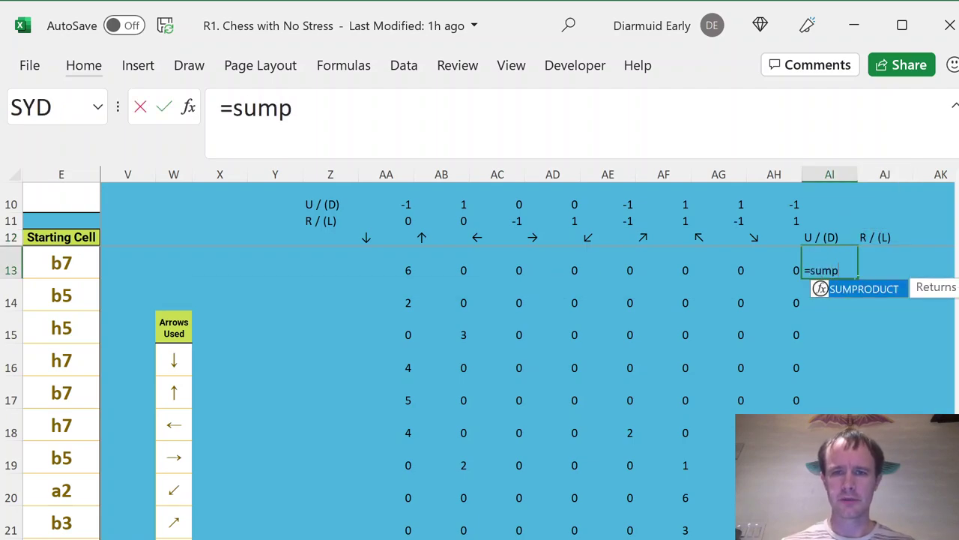
key("Tab")
key("Left")
key("ctrl+shift+Left")
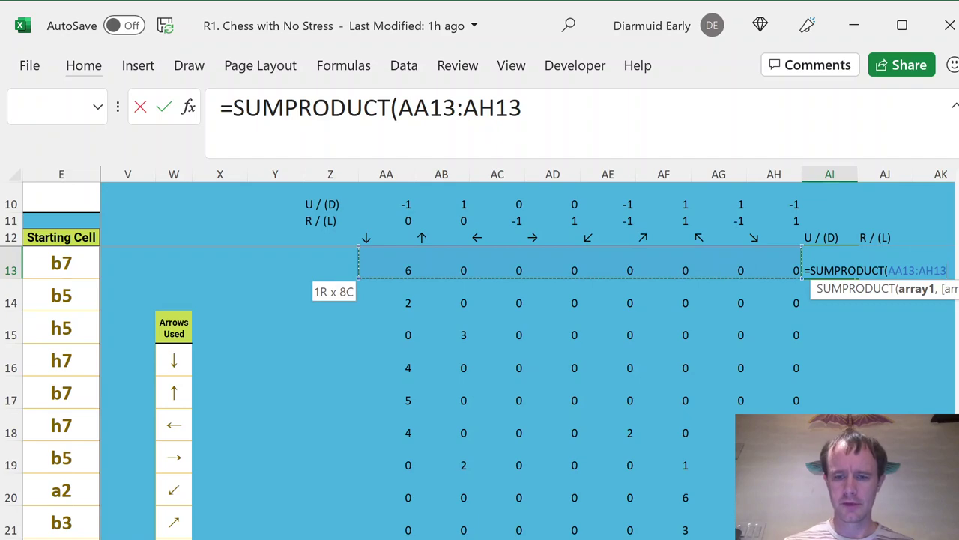
type(",")
key("Up")
key("Up")
key("Left")
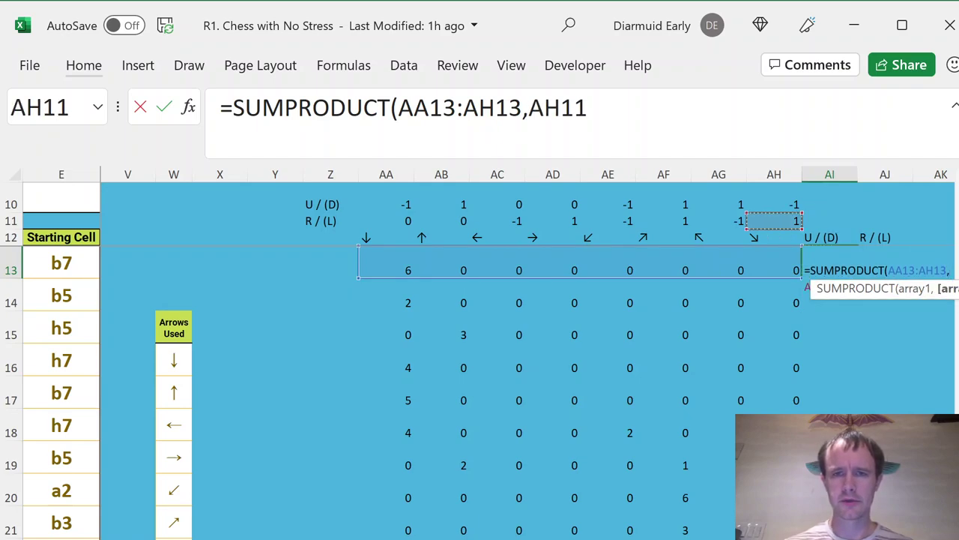
key("Up")
key("ctrl+shift+Left")
key("shift+Right")
key("F4")
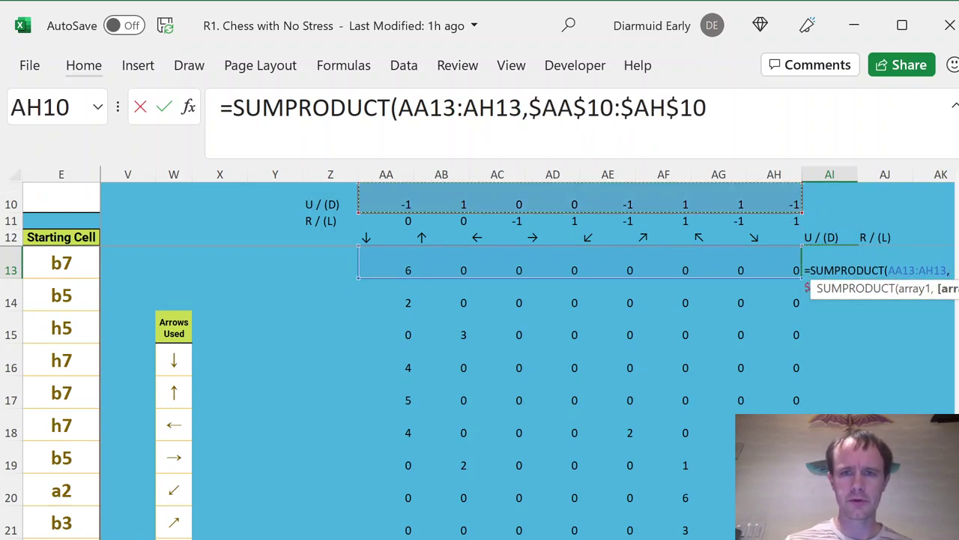
key("Return")
- Fill the AI13 SUMPRODUCT formula down to row 62
left_click(830, 270)
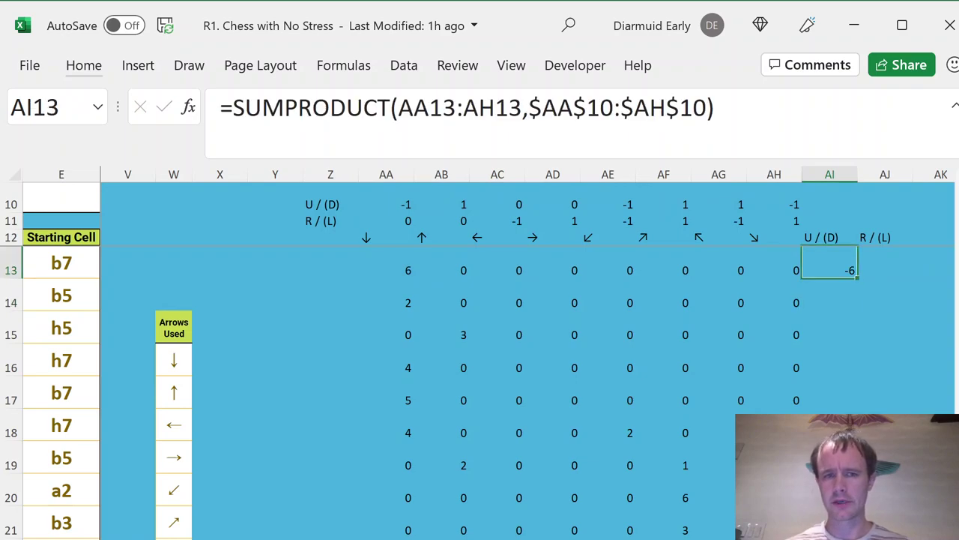
key("Down")
key("Left")
key("ctrl+Down")
key("Right")
key("ctrl+shift+Up")
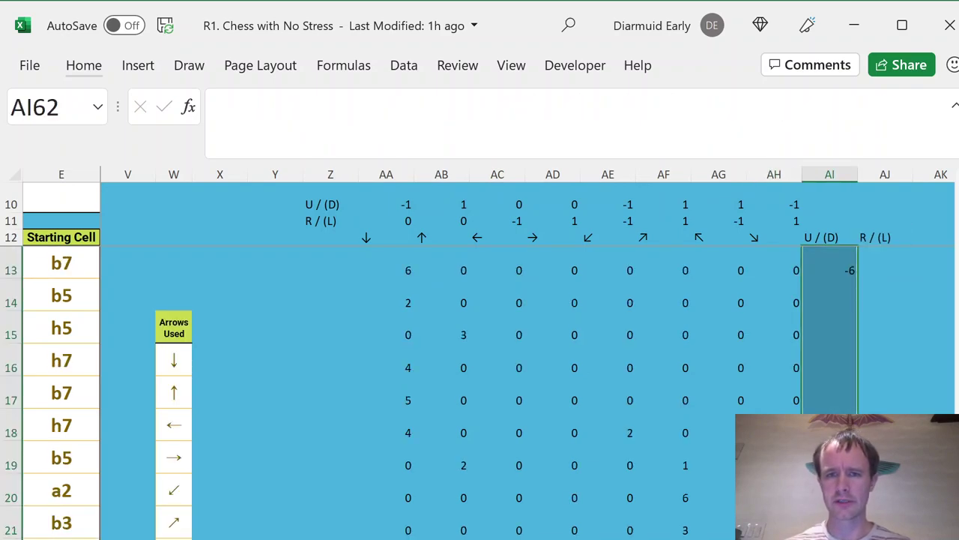
key("ctrl+d")
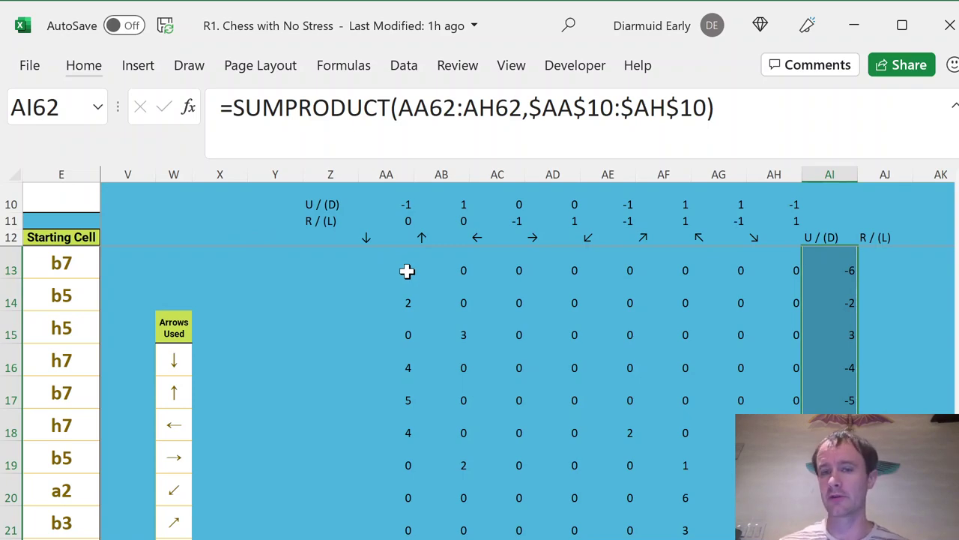
key("Up")
key("ctrl+Up")
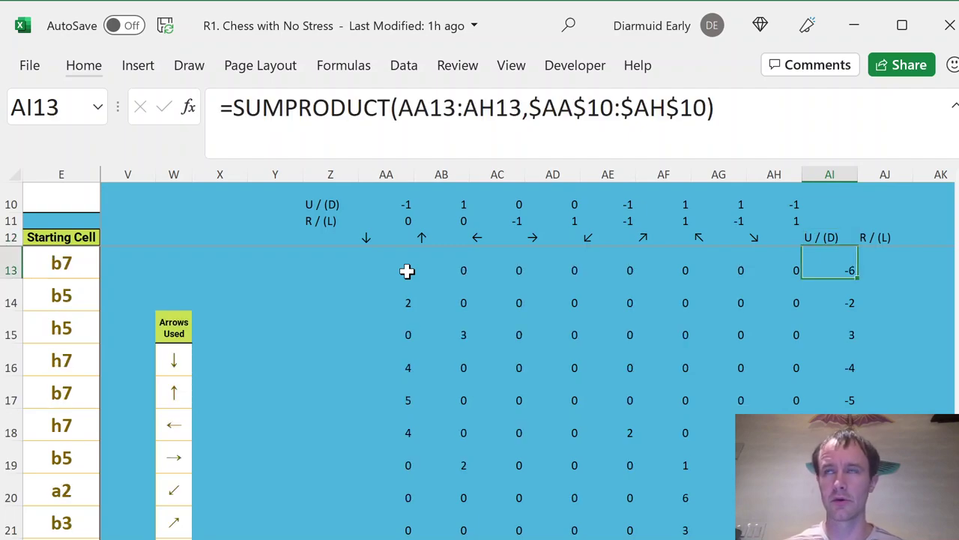
- Copy the formula into AJ13 and adapt it to use the row 11 offsets
key("Right")
key("Left")
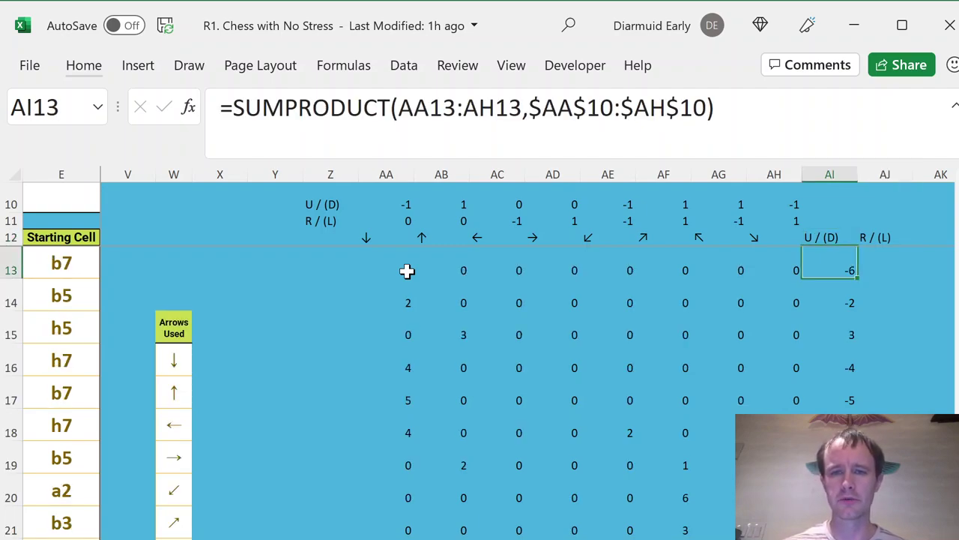
key("Right")
key("ctrl+r")
key("F2")
left_click(442, 107)
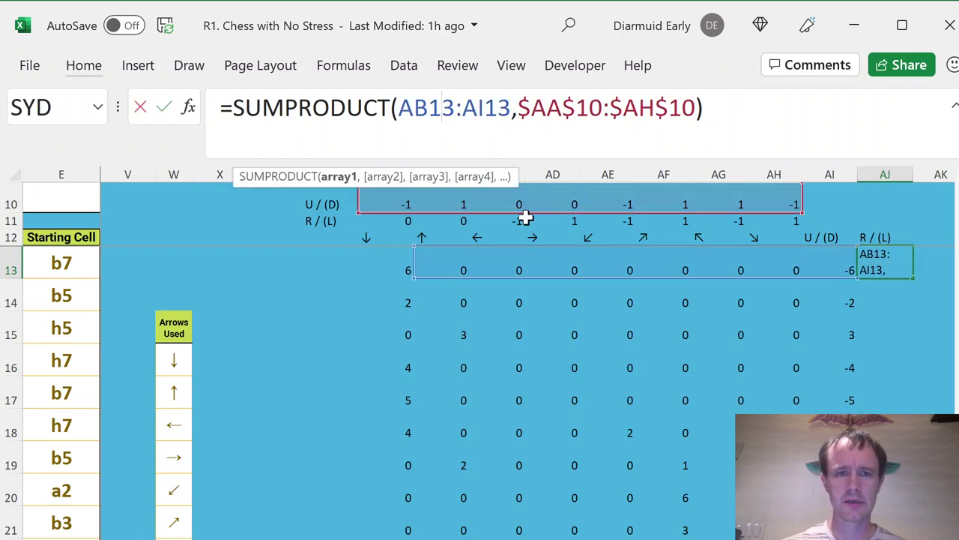
left_click_drag(520, 247, 450, 223)
key("ctrl+Return")
- Fill the AJ13 R / (L) formula down to row 62
key("ctrl+Down")
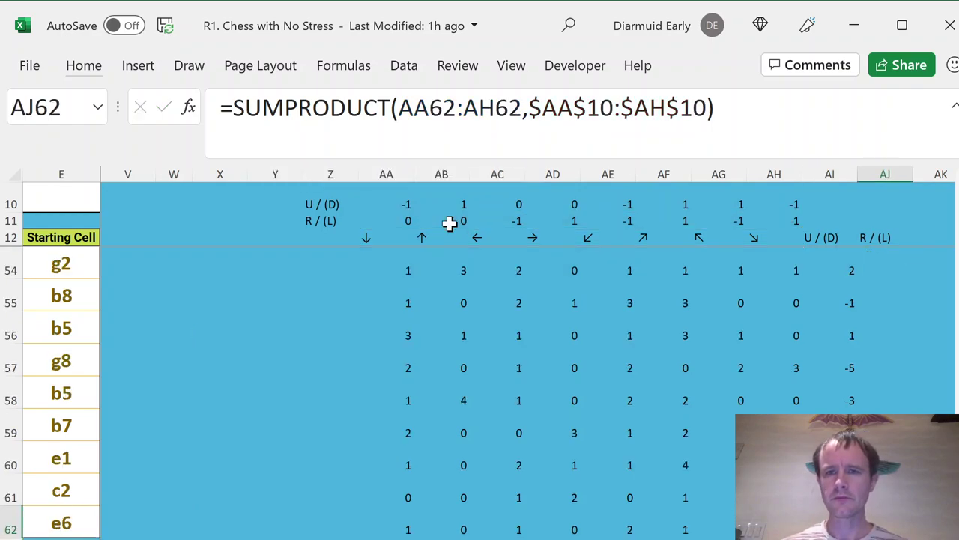
key("ctrl+shift+Up")
key("ctrl+d")
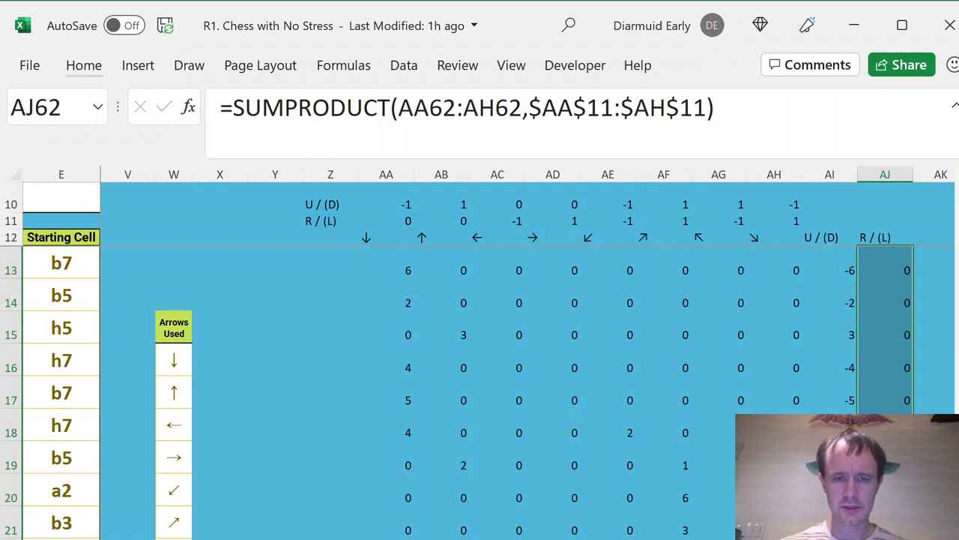
key("Up")
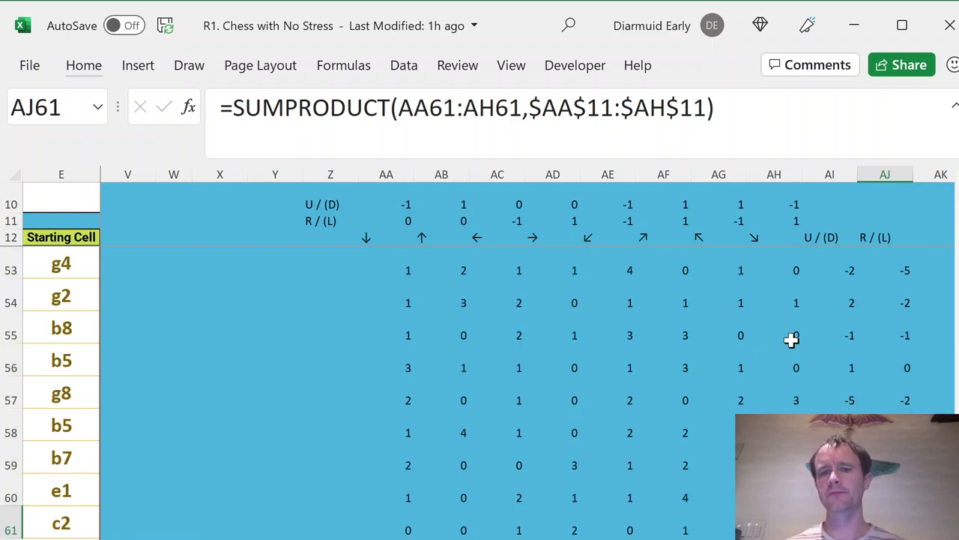
key("ctrl+Up")
key("Right")
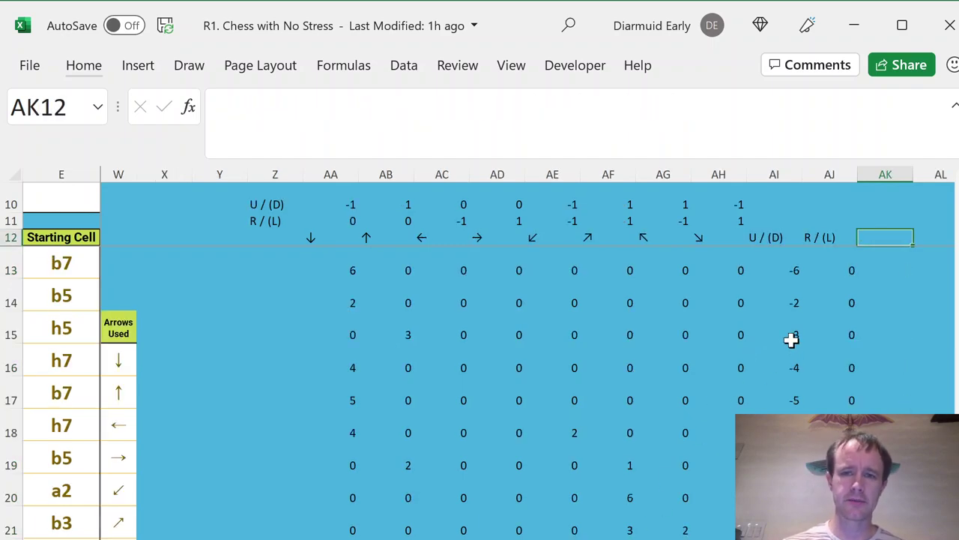
- Enter A in AK10, with =CODE(AK10) giving 65 and =CHAR(AL10) giving A beside it
left_click(63, 264)
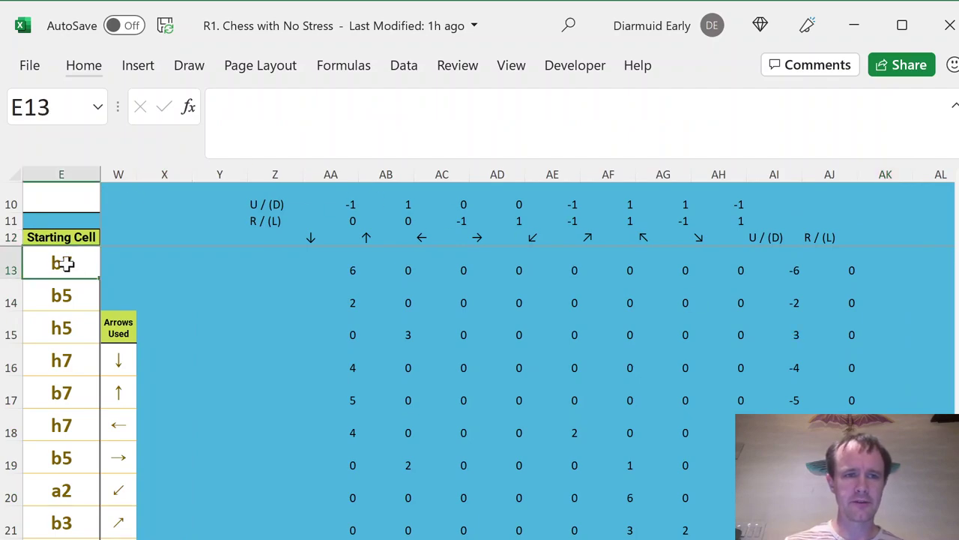
left_click(869, 243)
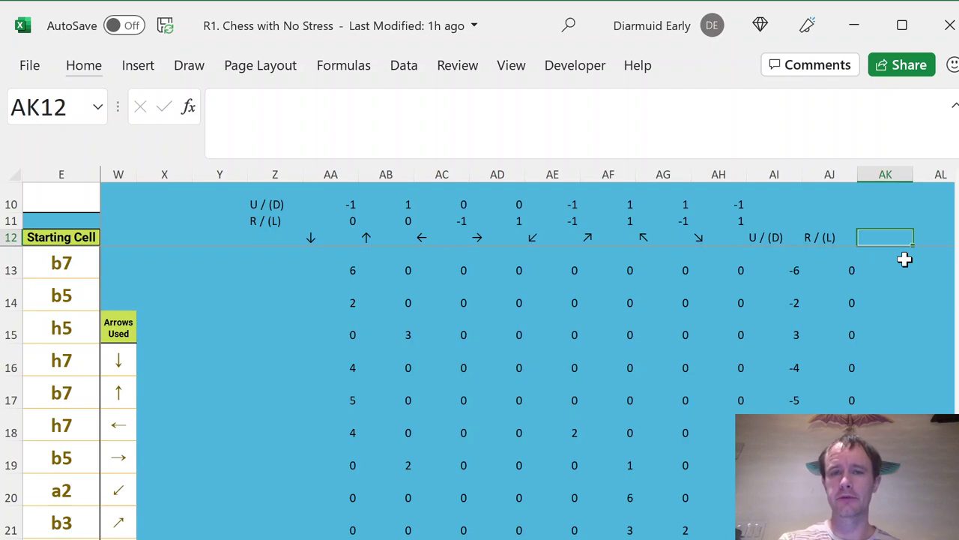
key("Up")
key("Up")
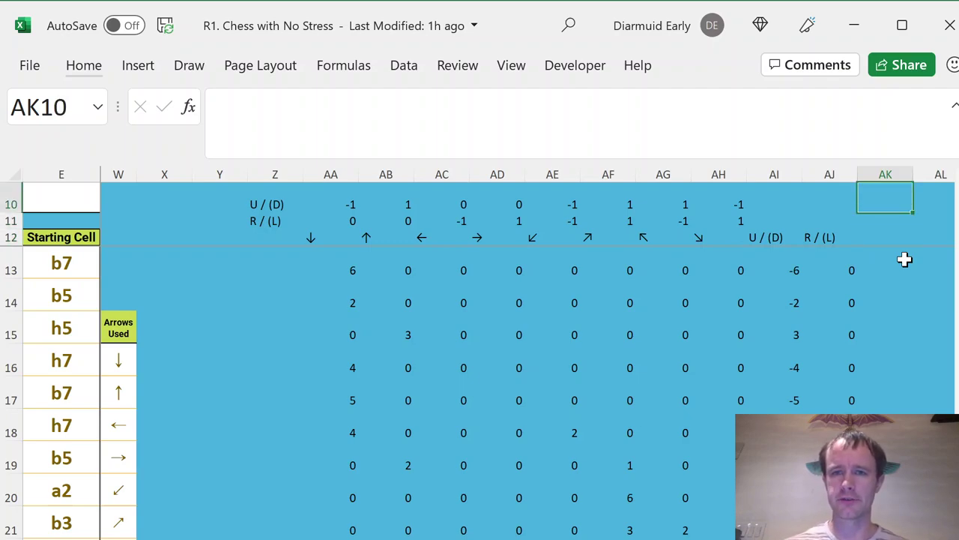
type("A")
key("Tab")
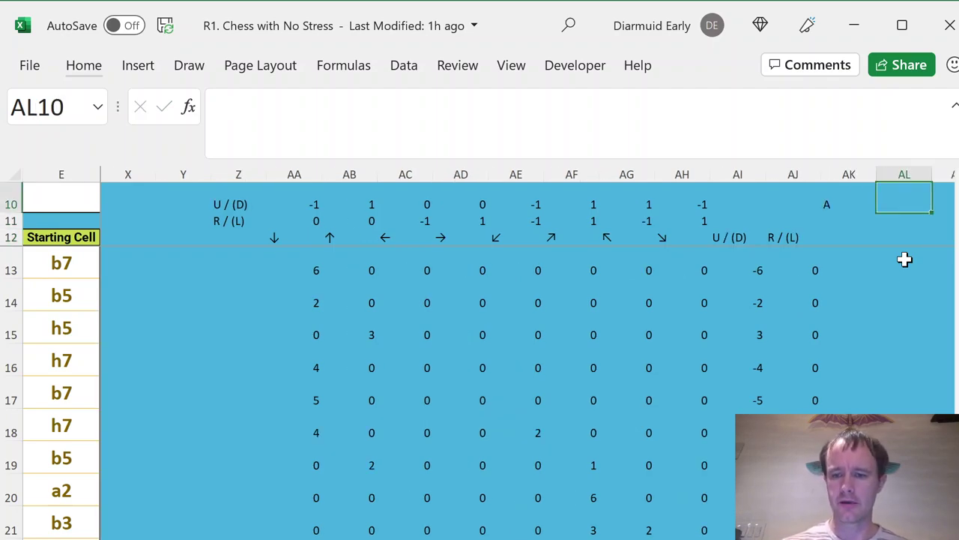
type("=co")
key("Tab")
key("Left")
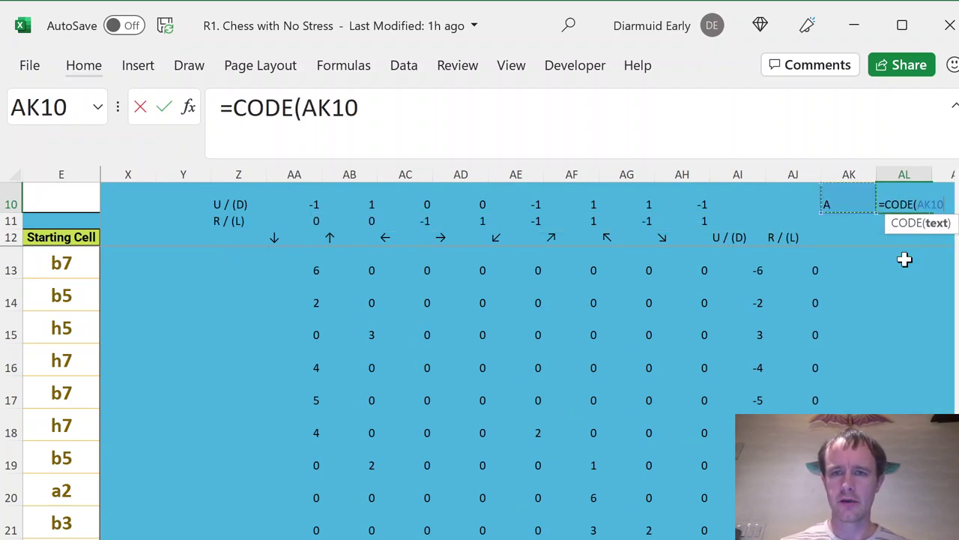
key("Tab")
type("=cha")
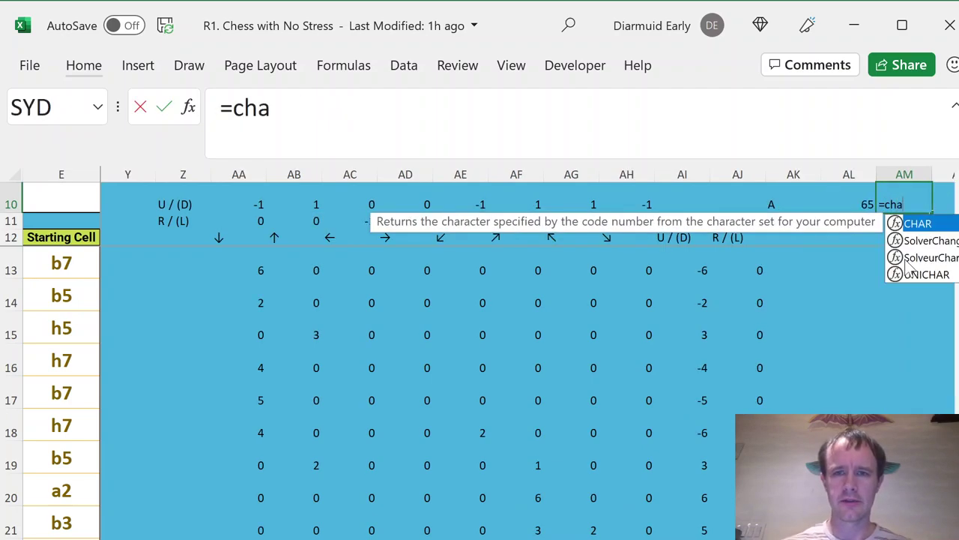
key("Tab")
key("Left")
key("Return")
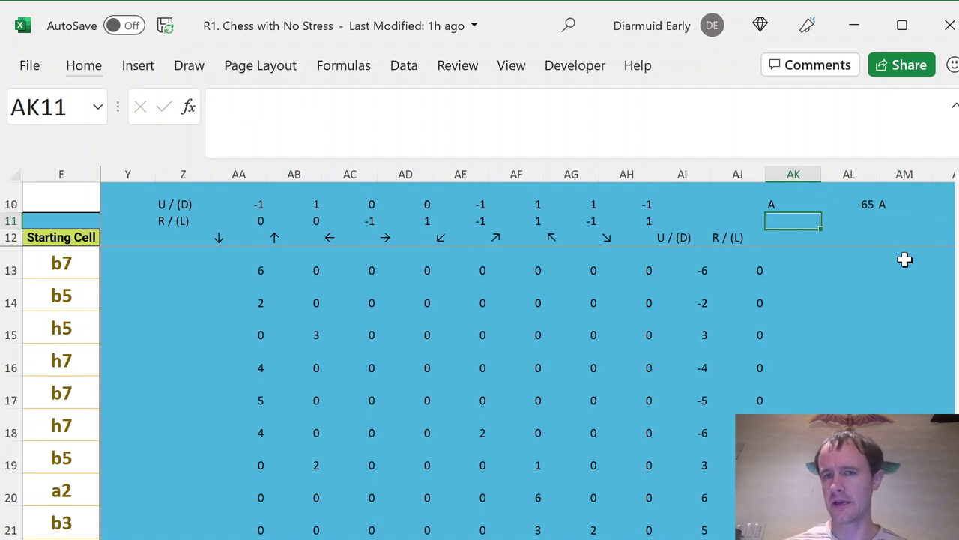
- Add B in AK11 and fill the CODE and CHAR formulas down, giving 66 and B
key("Down")
key("Down")
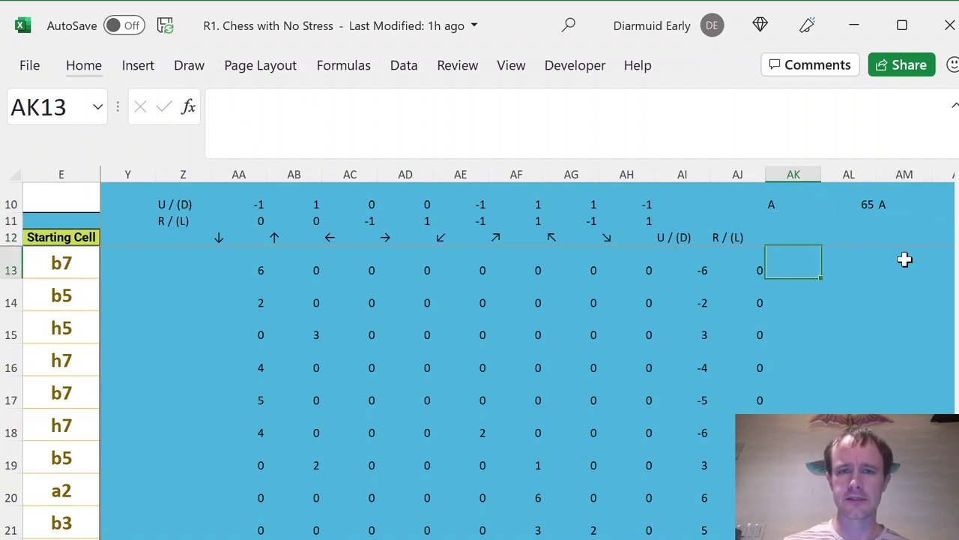
key("Up")
key("Up")
key("Right")
key("Left")
type("B")
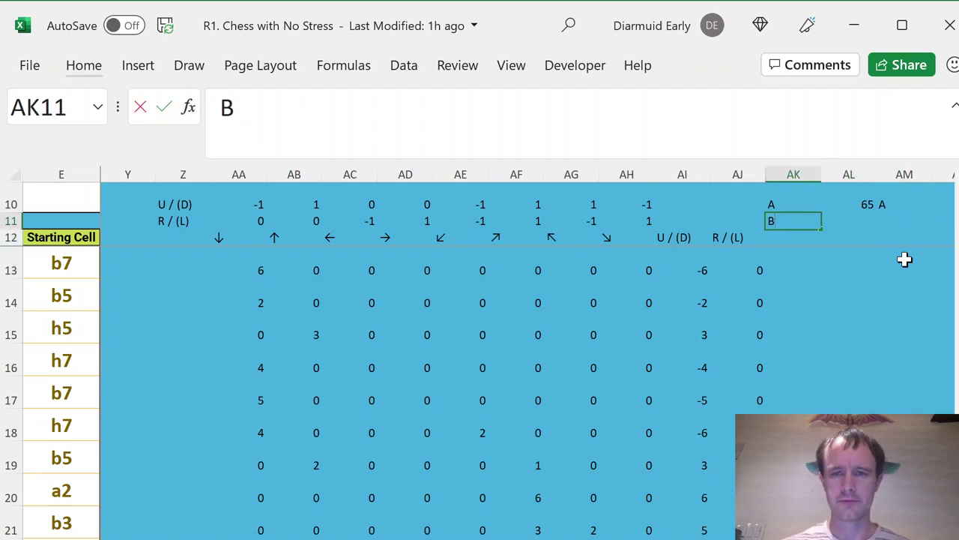
key("Right")
type("=")
key("Left")
key("Escape")
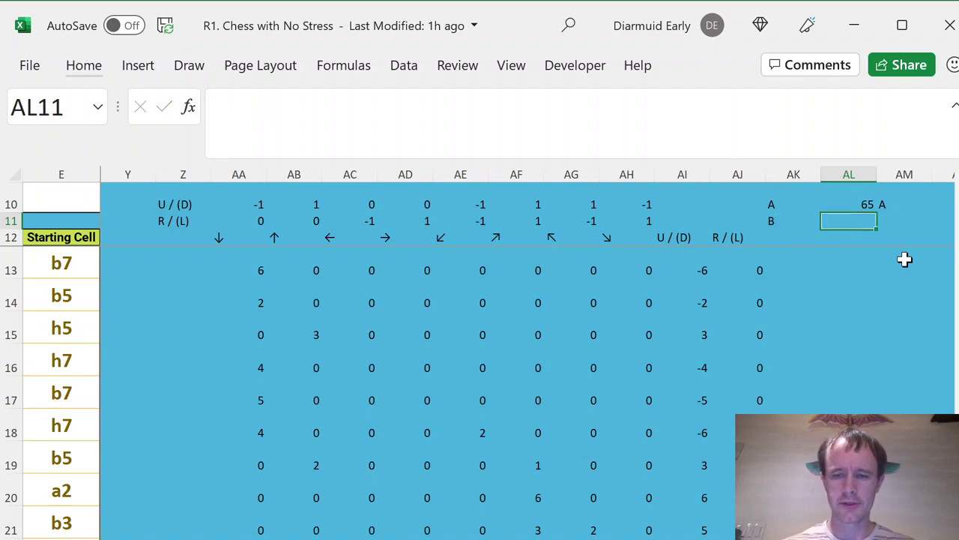
key("ctrl+d")
key("Right")
key("ctrl+d")
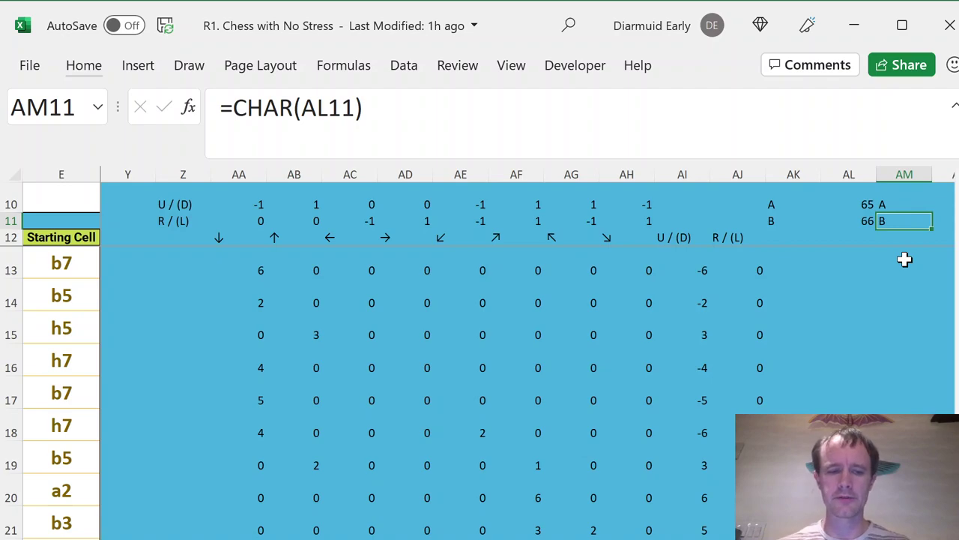
- Check the CHAR formula in AM11, then return toward the Final Cell column
key("F2")
key("Escape")
key("Left")
key("Left")
key("Down")
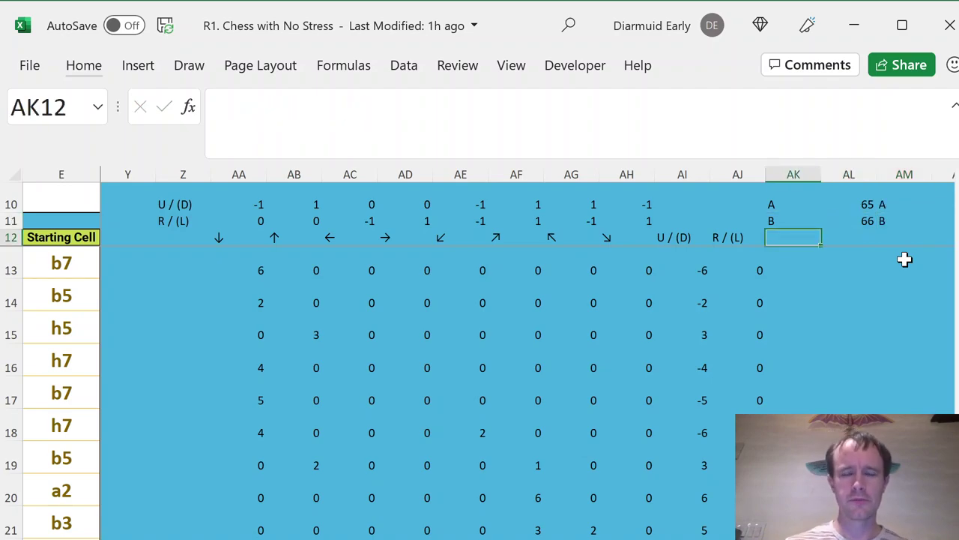
key("Down")
key("Up")
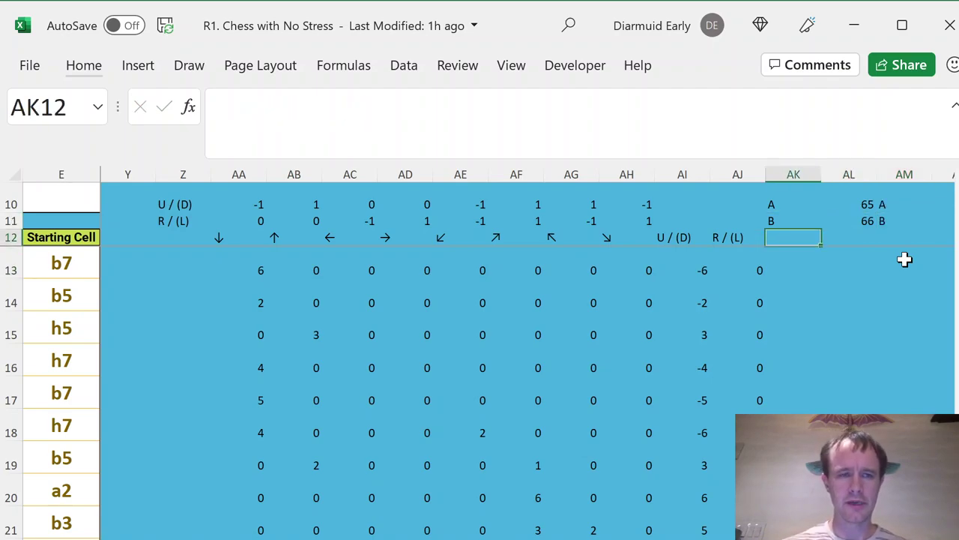
key("Left")
key("Left")
key("Left")
key("Left")
key("Left")
key("Left")
key("Left")
key("Left")
key("Left")
key("Left")
key("Left")
key("Left")
key("Left")
key("Left")
key("Left")
key("Left")
key("Left")
key("Left")
key("Left")
key("Left")
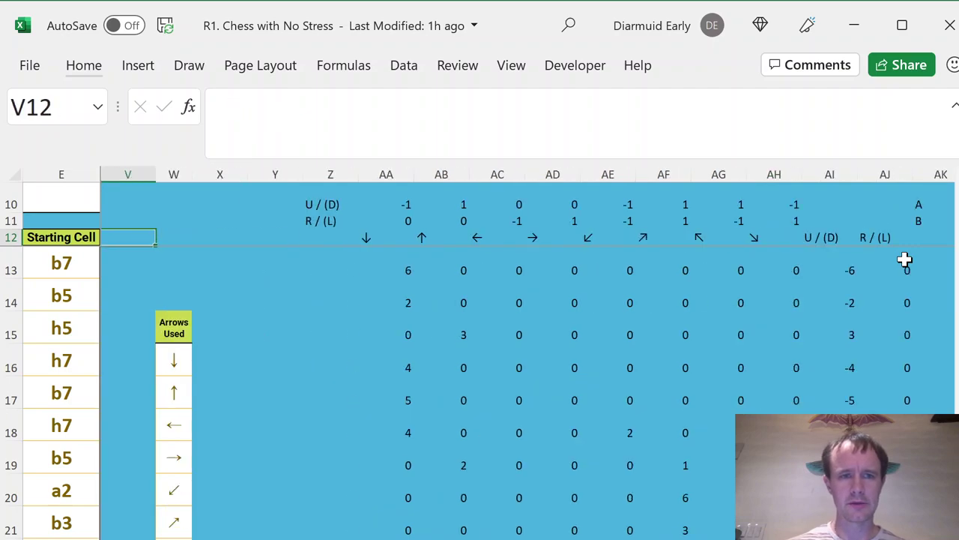
key("Left")
key("Left")
- Start P13's formula with =CHAR(CODE(LEFT(E13,1))+AJ13) for the final file letter
key("Right")
key("Down")
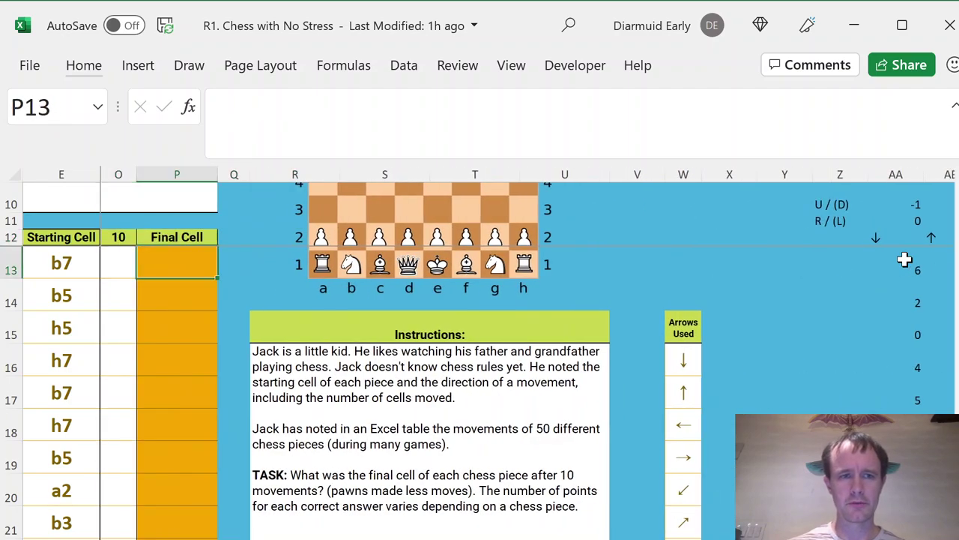
type("=")
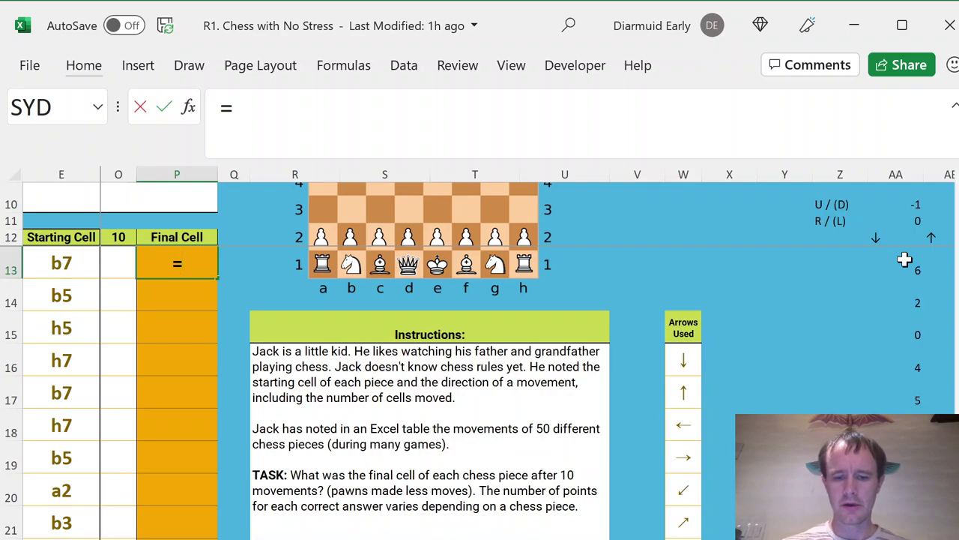
type("ch")
key("Tab")
type("code")
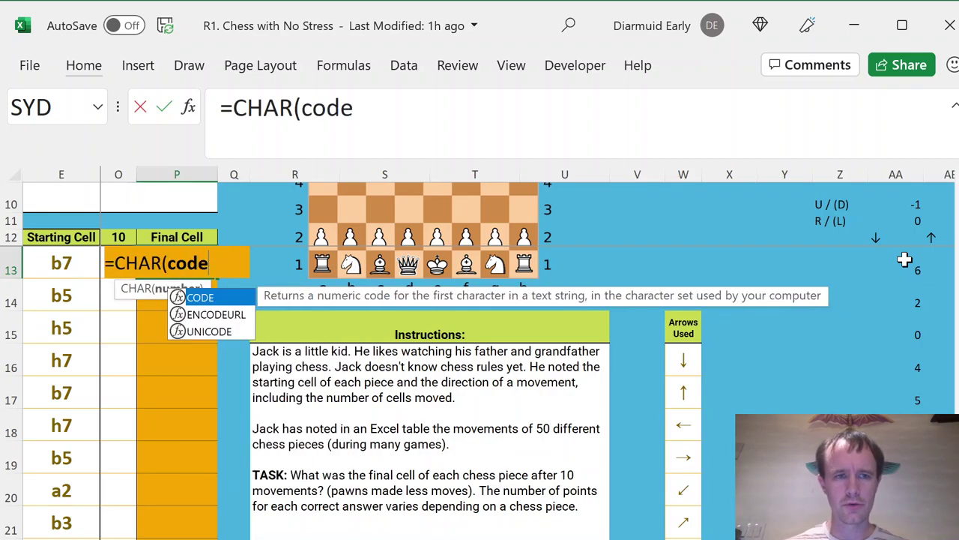
key("Tab")
type("lef")
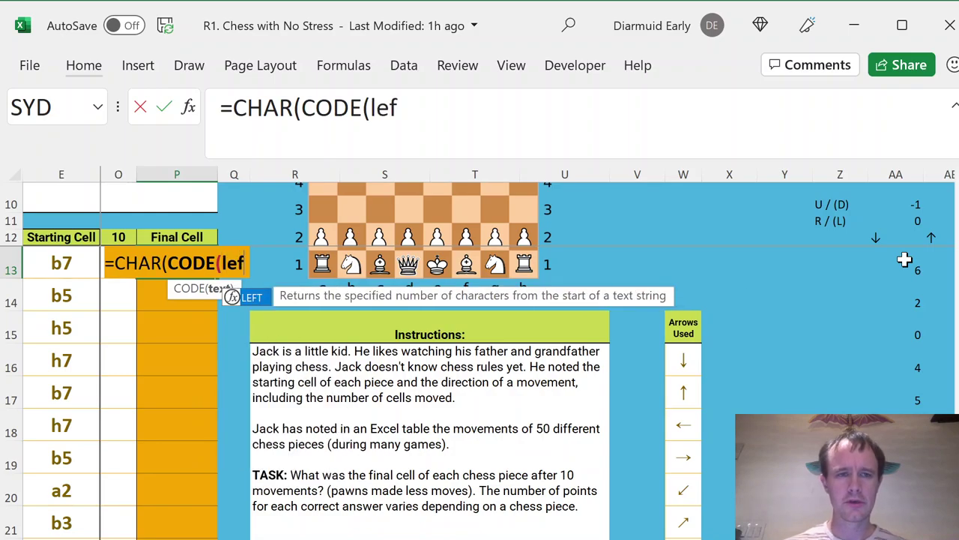
key("Tab")
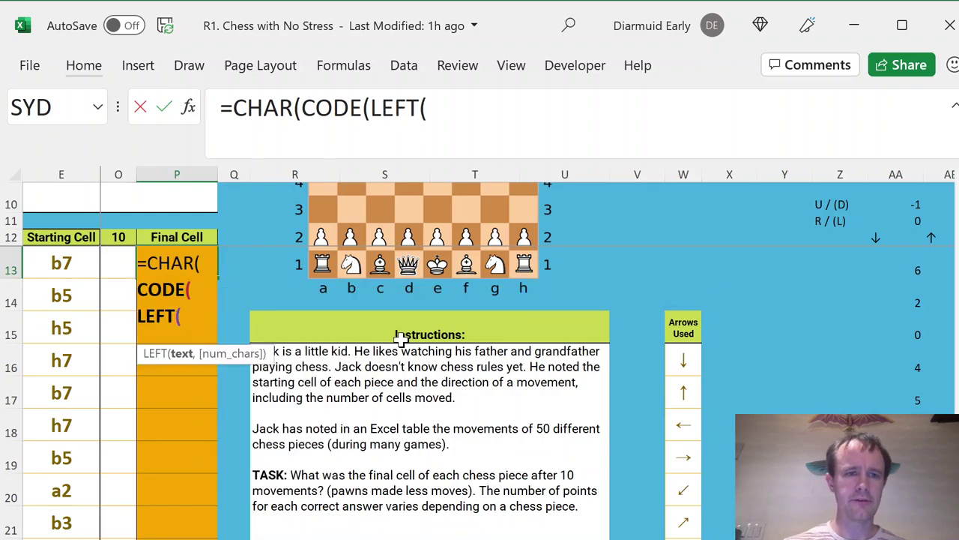
left_click(58, 263)
type(",1)")
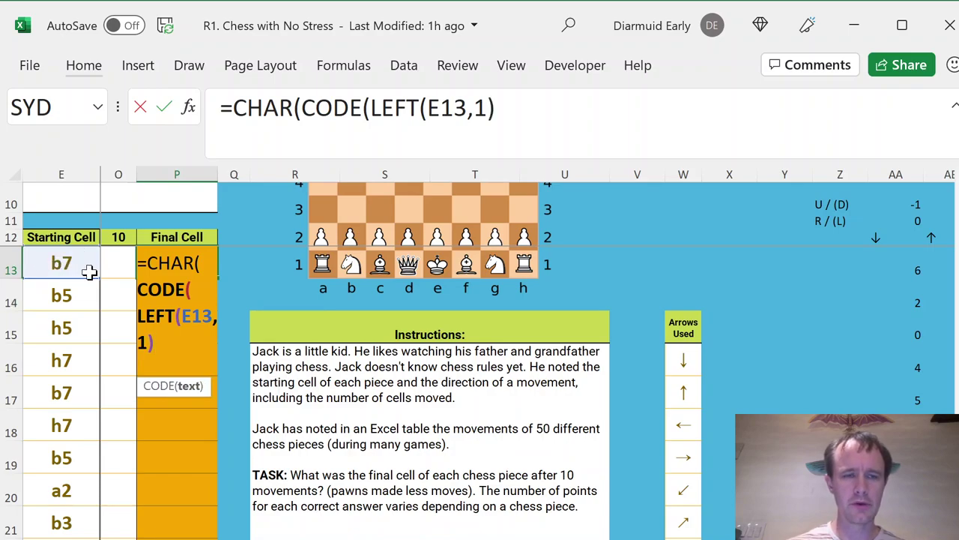
type(")+")
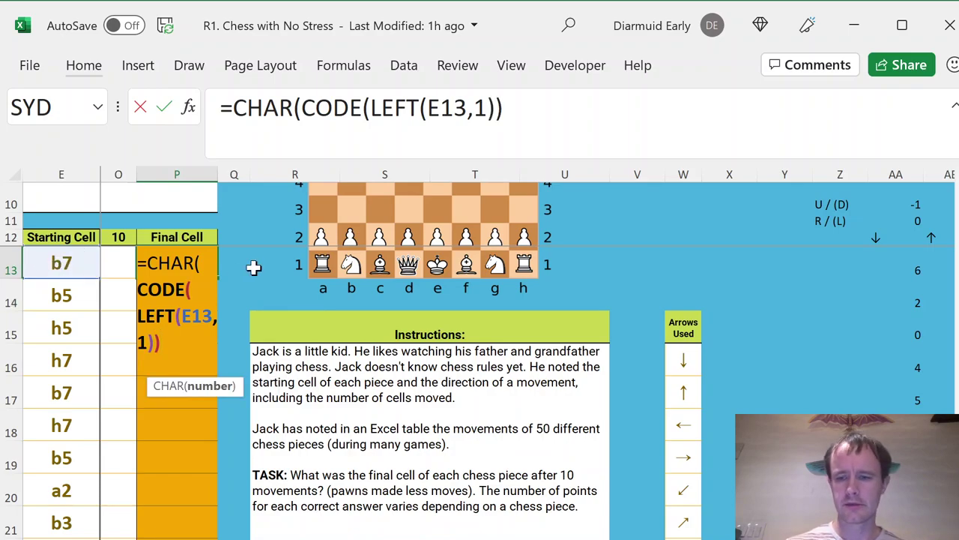
left_click(895, 271)
scroll(896, 272, "right", 3)
left_click(897, 273)
key("Left")
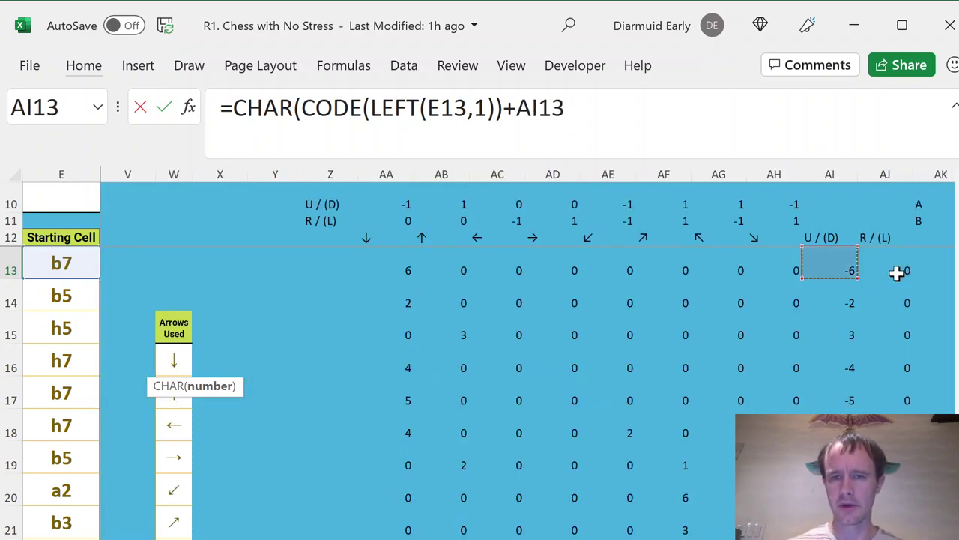
left_click(899, 272)
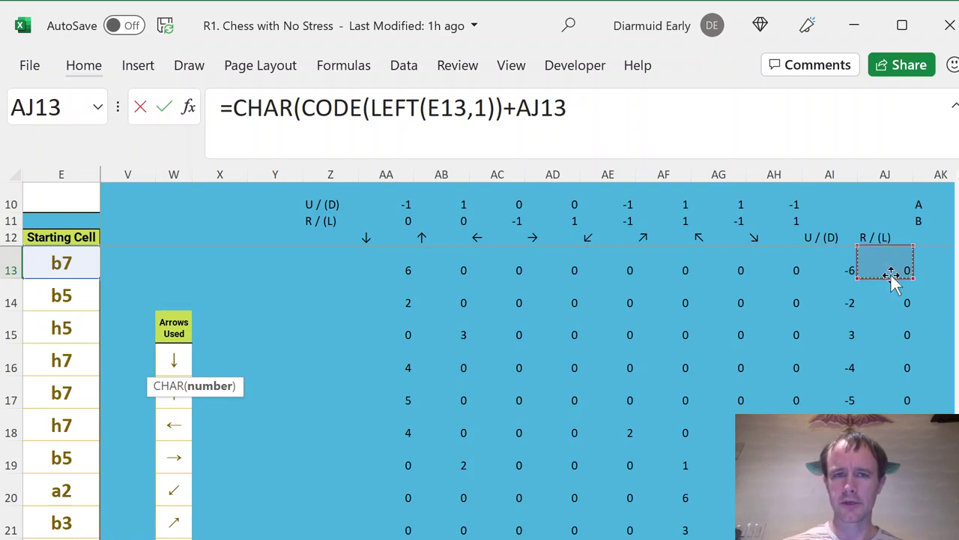
- Append &(RIGHT(E13,1)+AI13) for the rank so P13 shows b1
type(")")
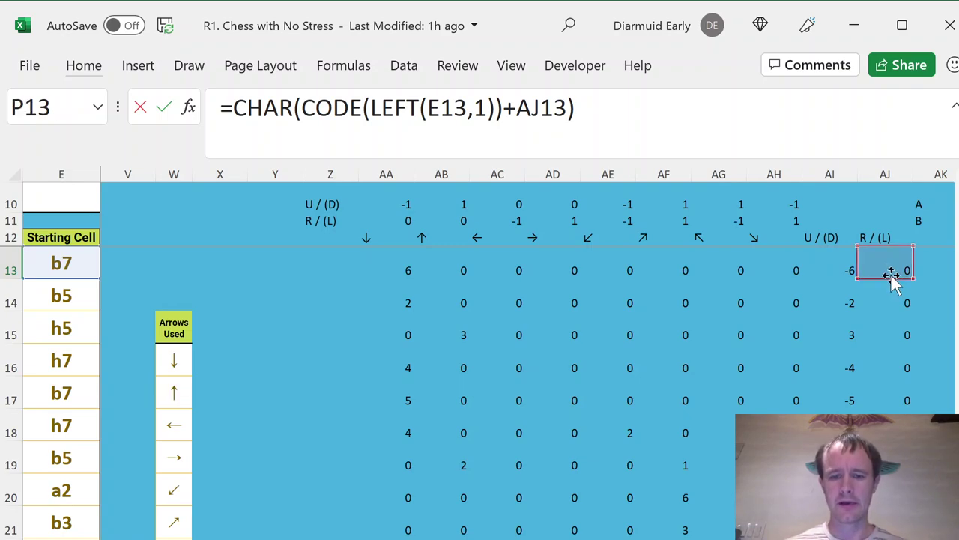
type("&")
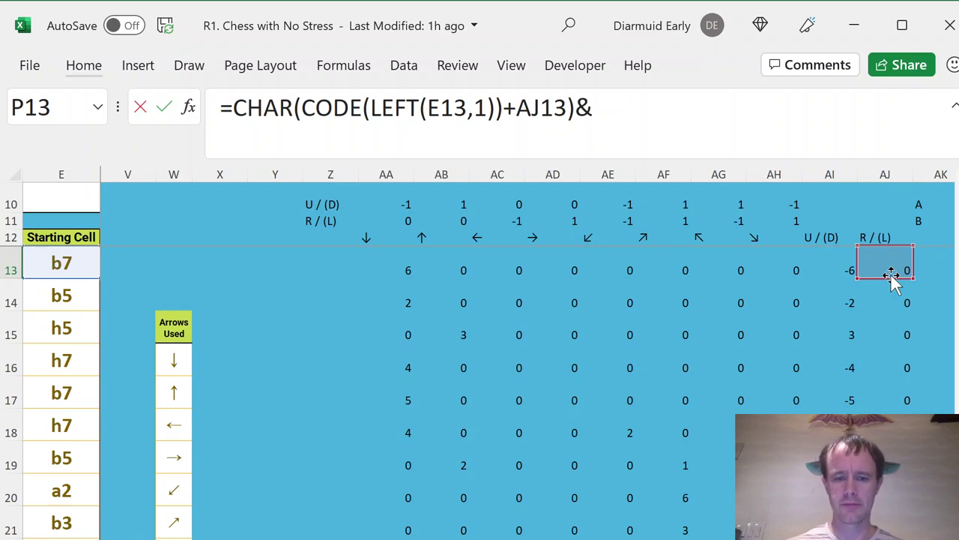
type("(righ")
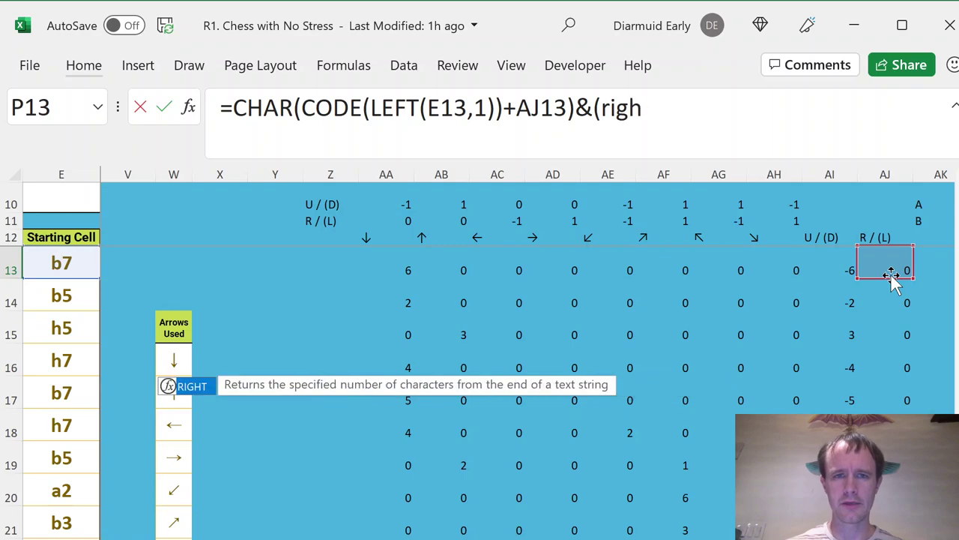
key("Tab")
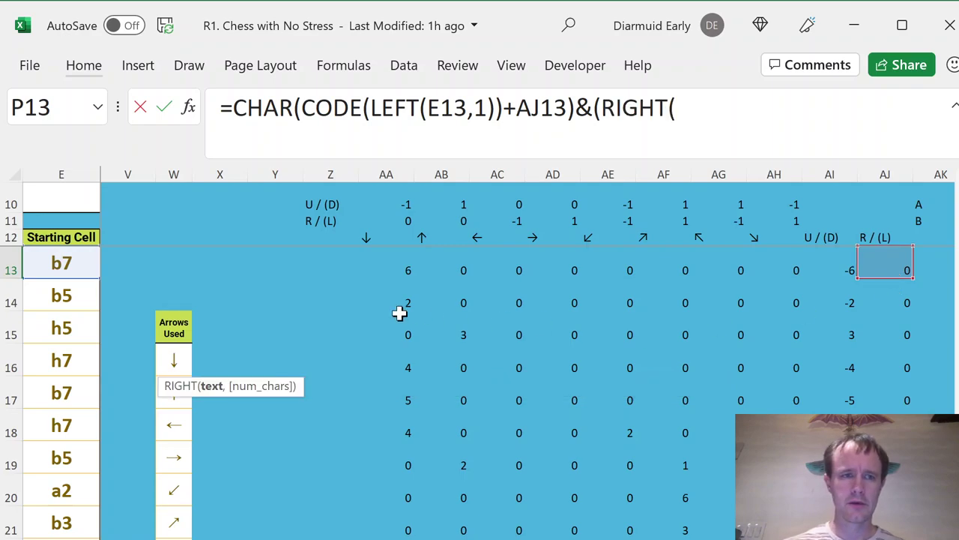
left_click(71, 258)
type(",1)+")
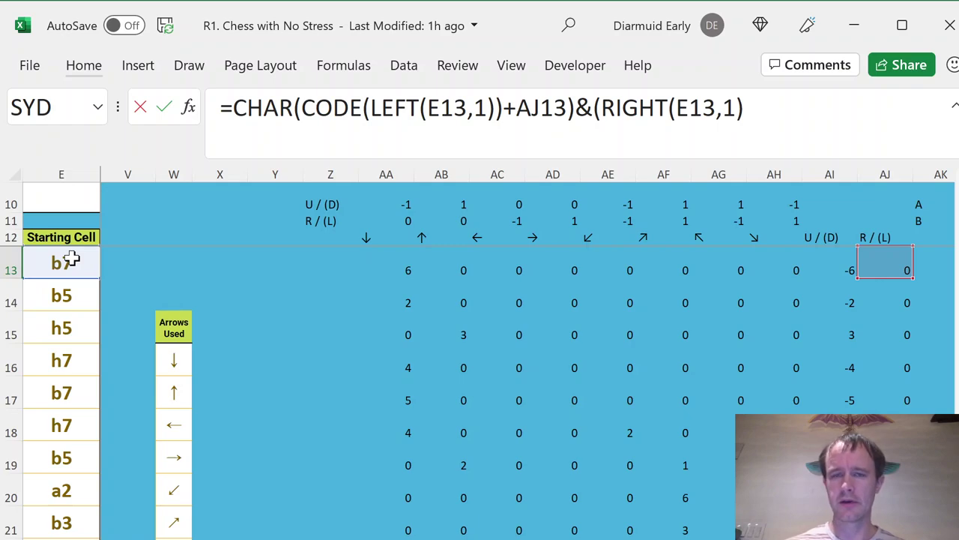
left_click(837, 269)
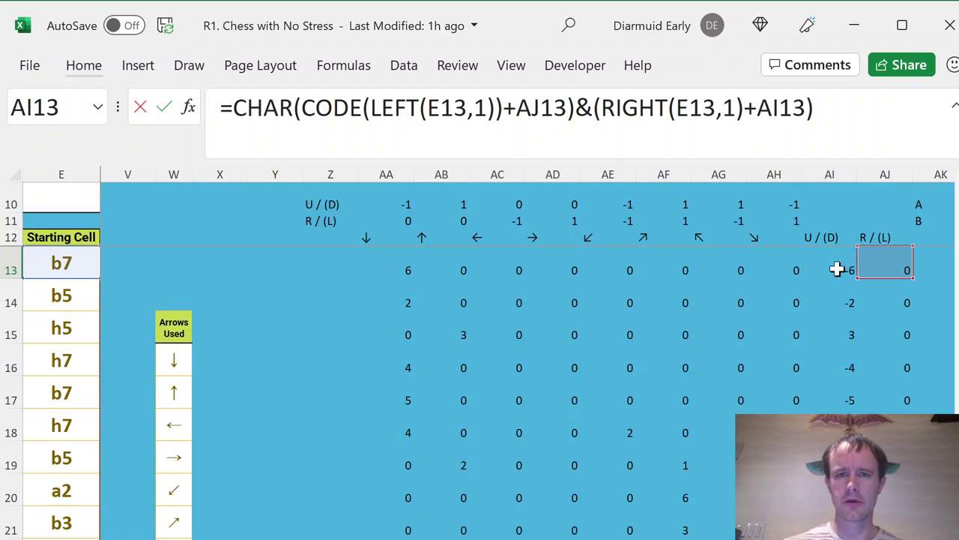
key("Return")
- Copy the P13 formula down into P14, giving b3
key("Up")
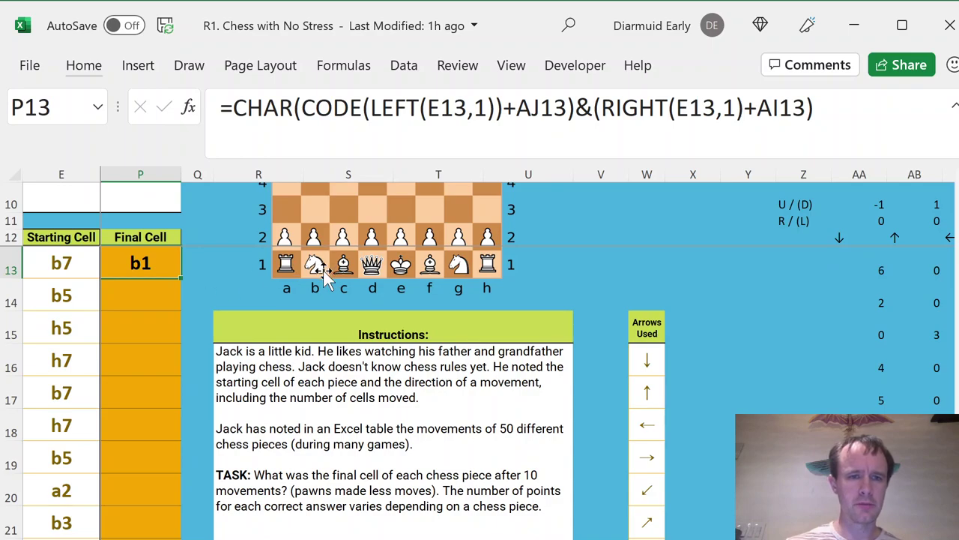
key("shift+Down")
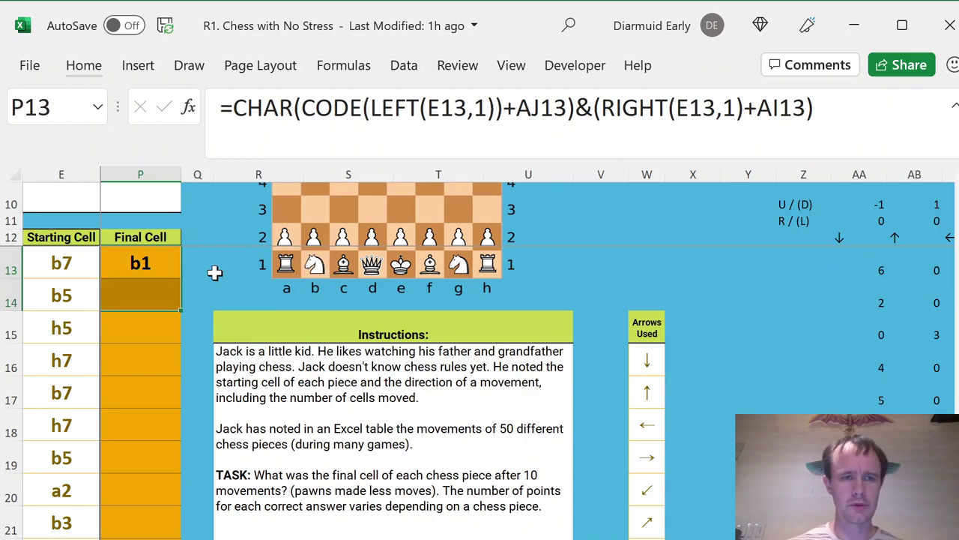
key("ctrl+d")
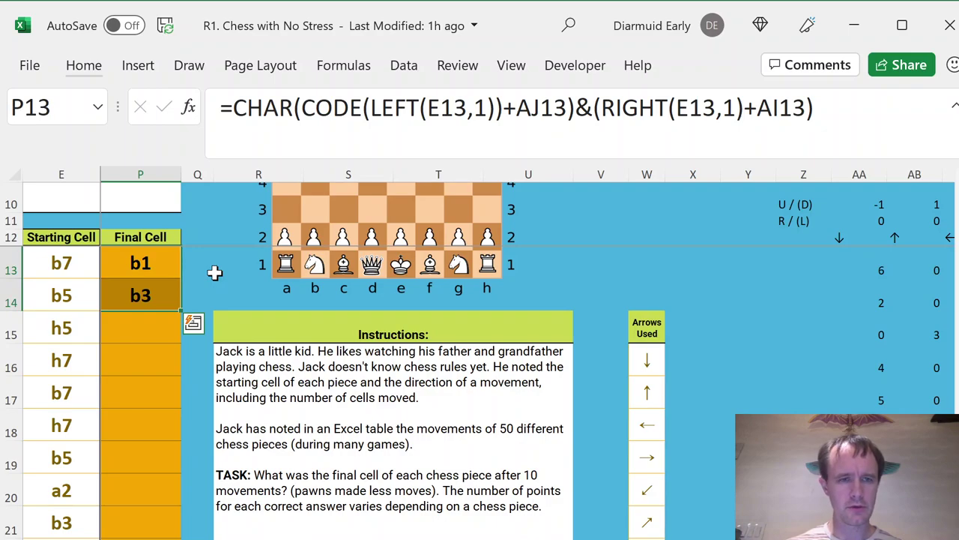
scroll(214, 273, "down", 15)
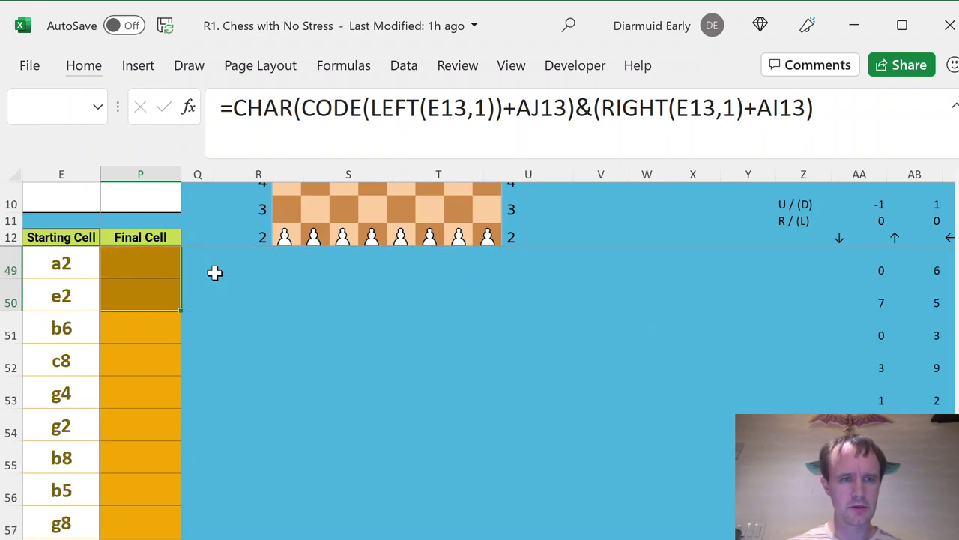
key("shift+Down")
key("shift+Down")
key("shift+Down")
key("shift+Down")
key("shift+Down")
key("shift+Down")
key("shift+Down")
key("shift+Down")
key("shift+Down")
key("shift+Down")
key("shift+Up")
key("shift+Up")
key("shift+Up")
key("shift+Up")
key("shift+Up")
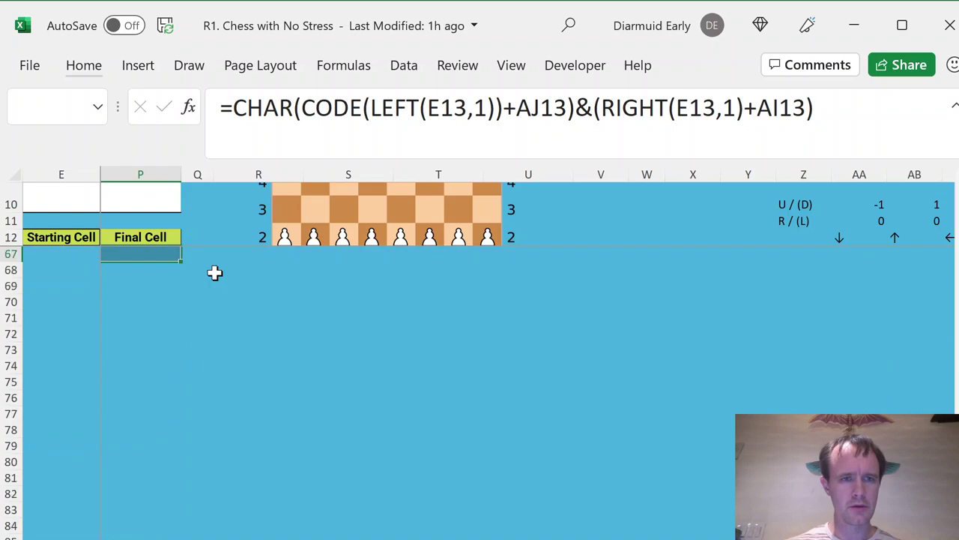
key("shift+Up")
key("shift+Up")
key("shift+Up")
key("shift+Up")
key("shift+Down")
key("shift+Down")
key("ctrl+d")
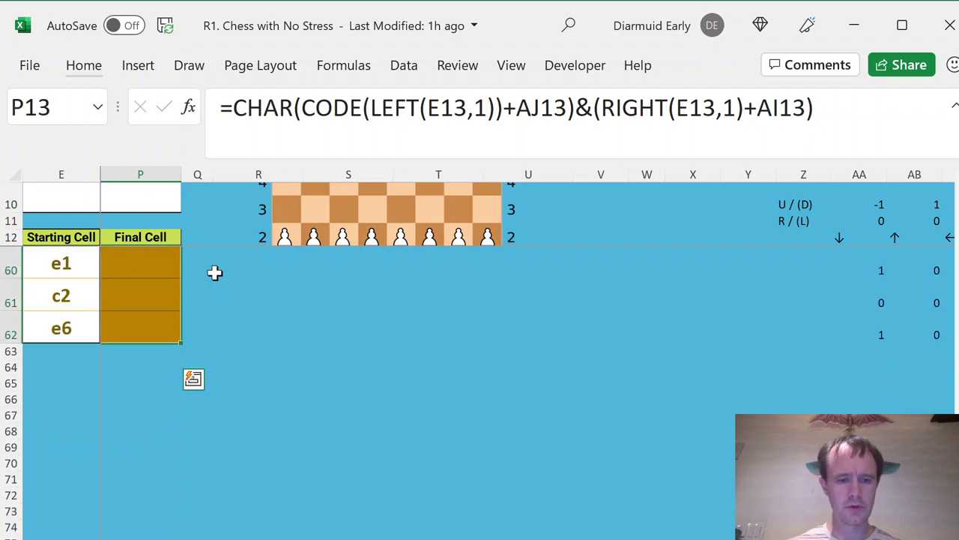
key("Up")
key("Down")
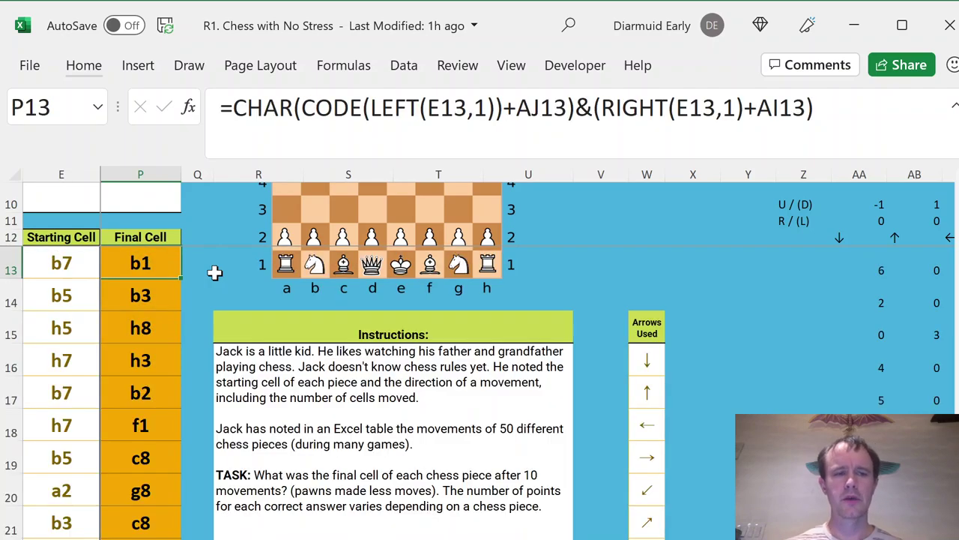
key("Left")
key("Home")
key("Right")
key("Right")
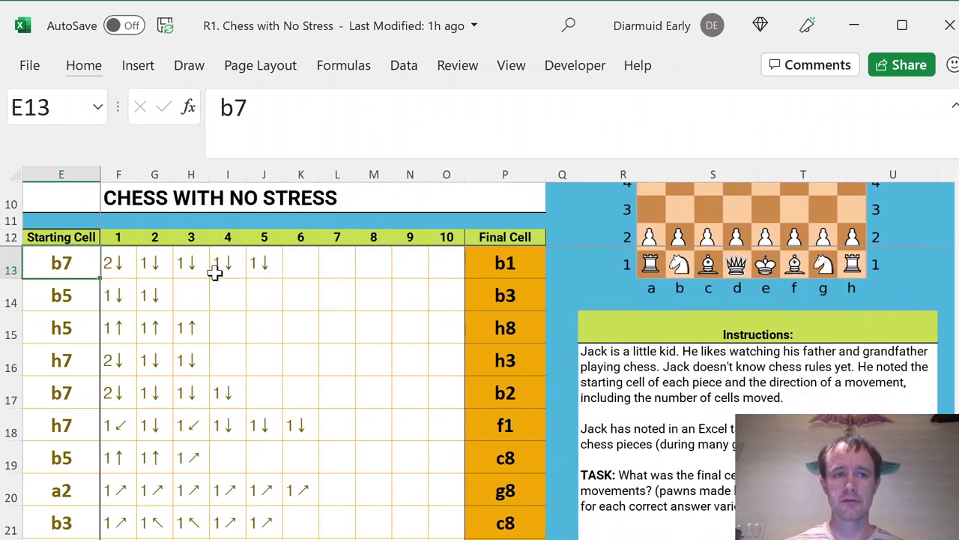
key("Right")
key("Right")
key("Left")
key("shift+Right")
key("shift+Right")
key("shift+Right")
key("shift+Right")
key("shift+Right")
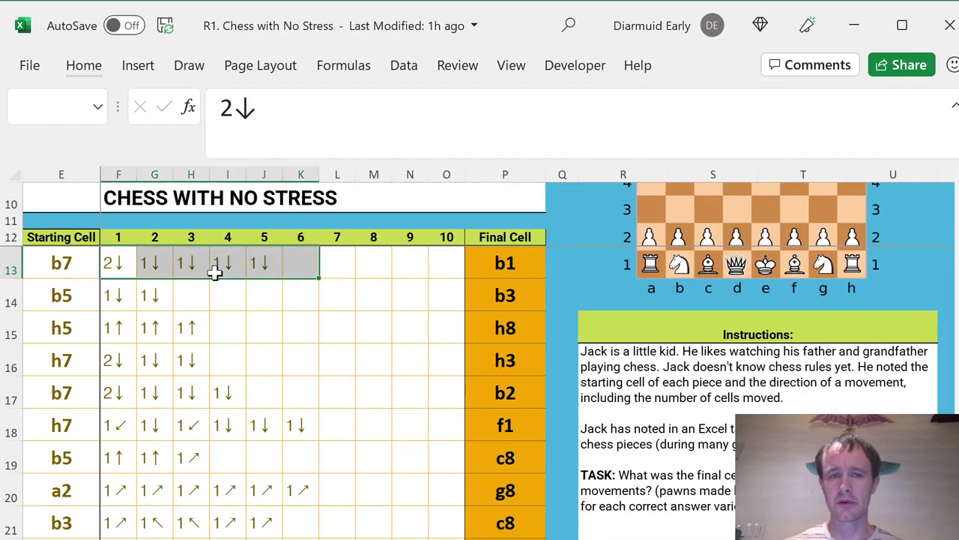
key("shift+Right")
key("shift+Right")
key("shift+Right")
key("shift+Right")
key("ctrl+Down")
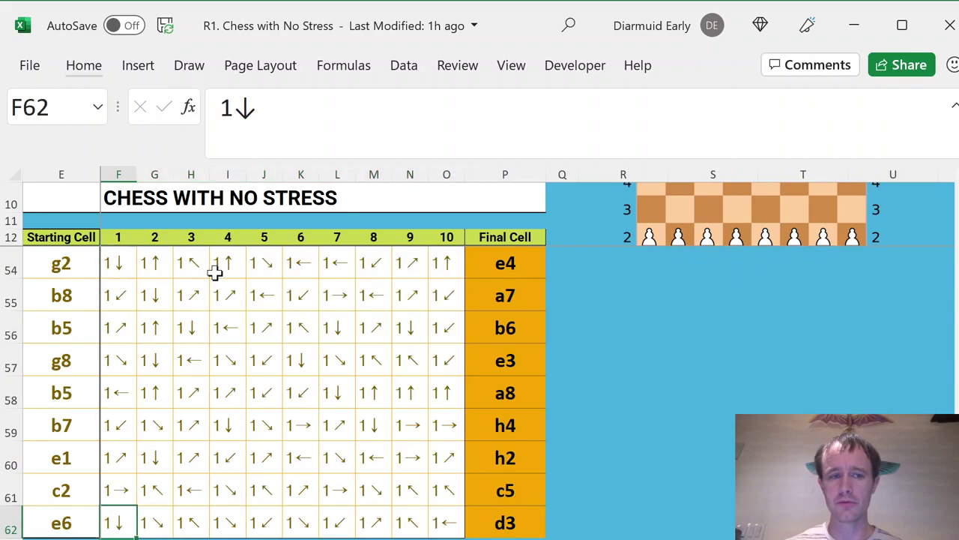
key("Right")
key("Right")
key("Right")
key("Up")
key("Down")
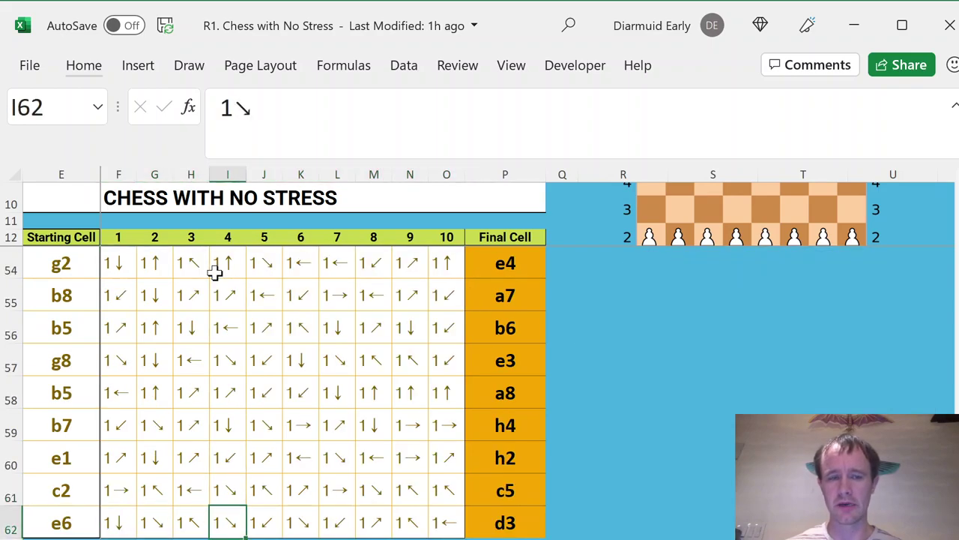
key("Up")
key("Up")
key("Up")
key("Up")
key("Up")
key("Up")
key("Up")
key("Up")
key("Up")
key("Up")
key("Up")
key("Up")
key("Up")
key("Up")
key("Up")
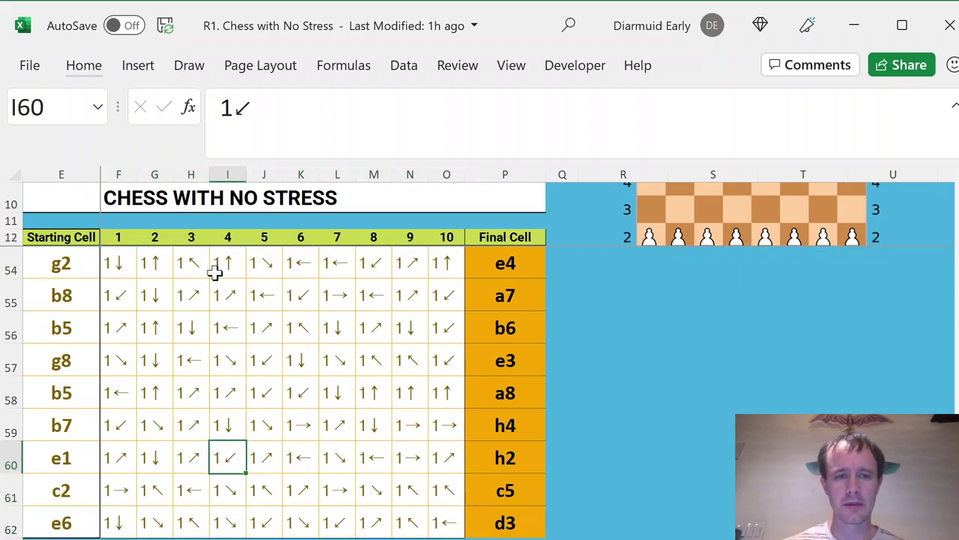
key("Down")
key("Down")
key("Down")
key("Down")
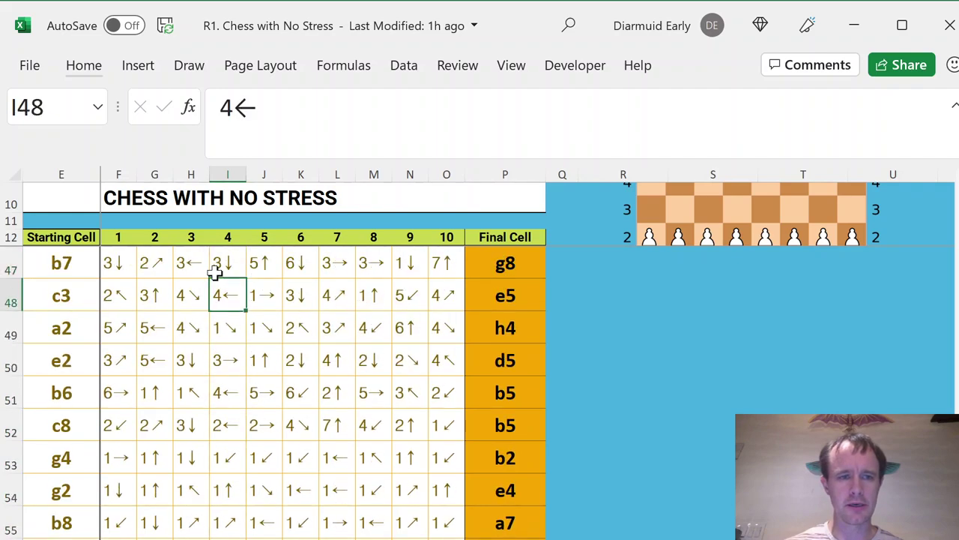
key("Right")
key("Right")
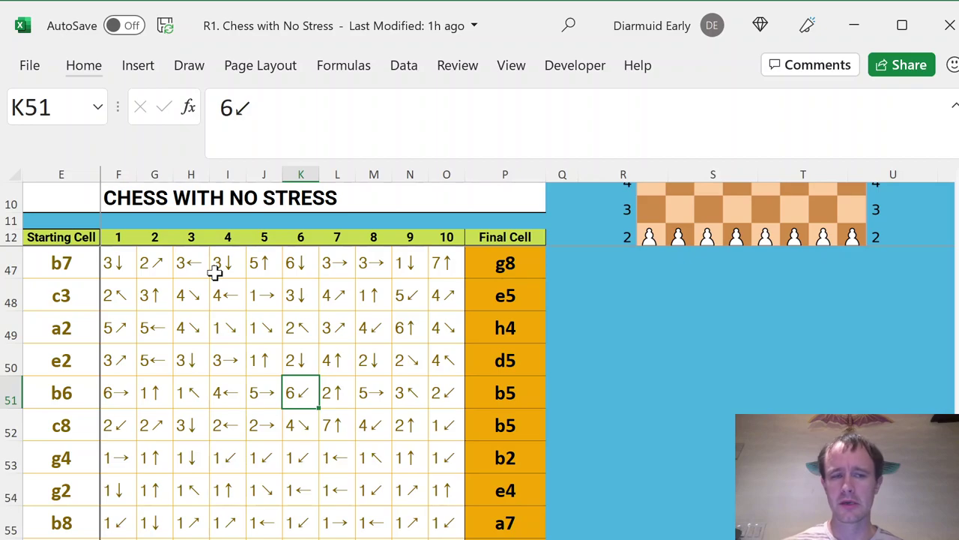
key("Up")
key("Up")
key("Up")
key("Up")
key("Up")
key("Up")
key("Up")
key("Up")
key("Up")
key("Up")
key("Up")
key("Up")
key("Up")
key("Up")
key("Up")
key("Up")
key("Up")
key("Up")
key("Up")
key("Up")
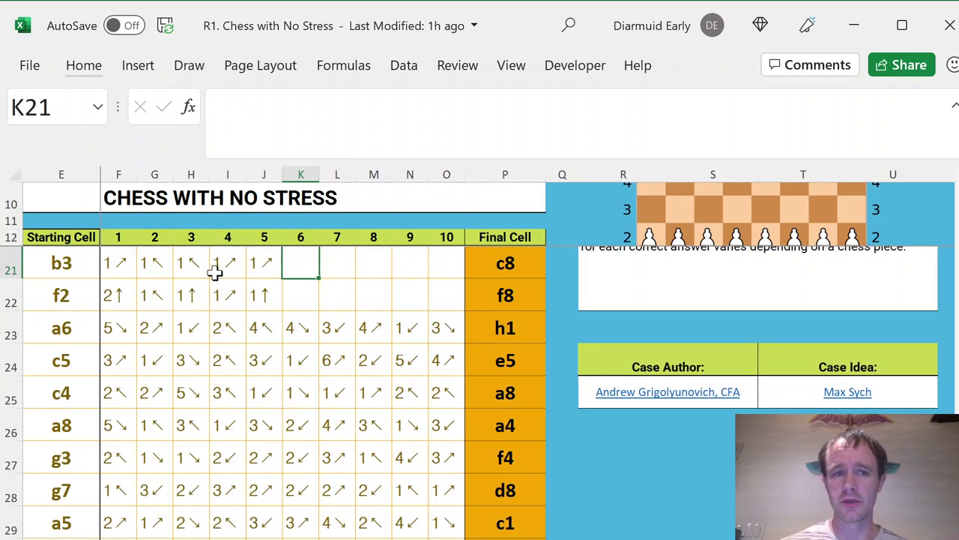
key("Right")
key("Right")
key("Right")
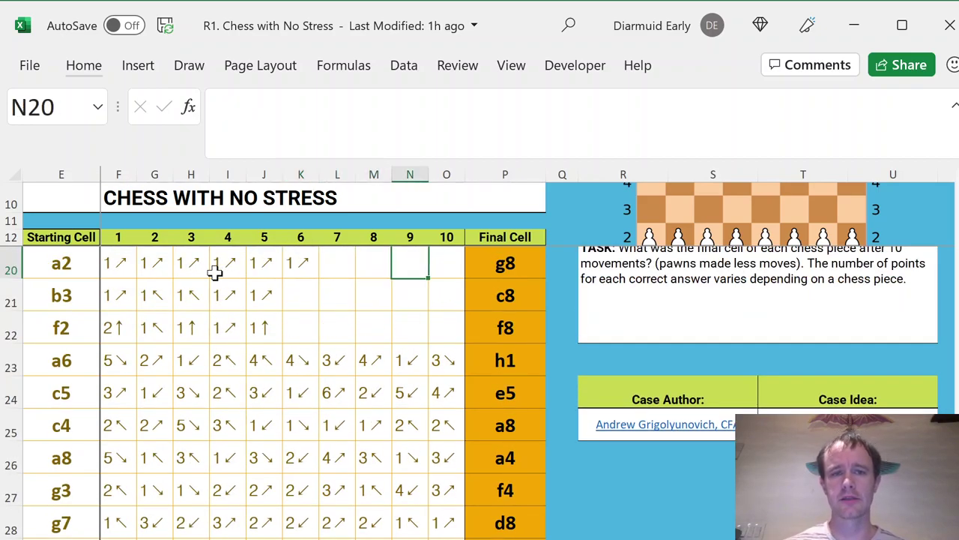
key("ctrl+Up")
key("Down")
key("Right")
key("Right")
key("ctrl+Down")
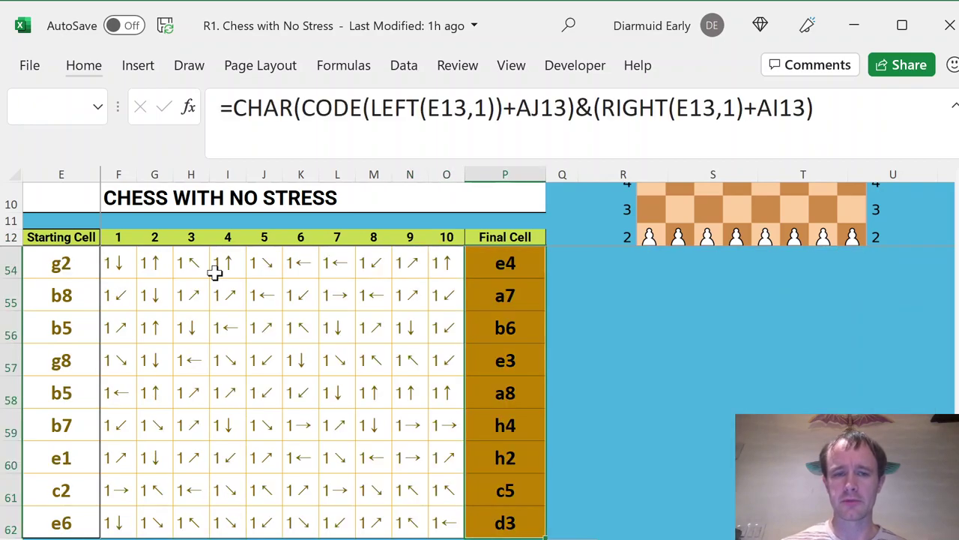
key("ctrl+Up")
key("Down")
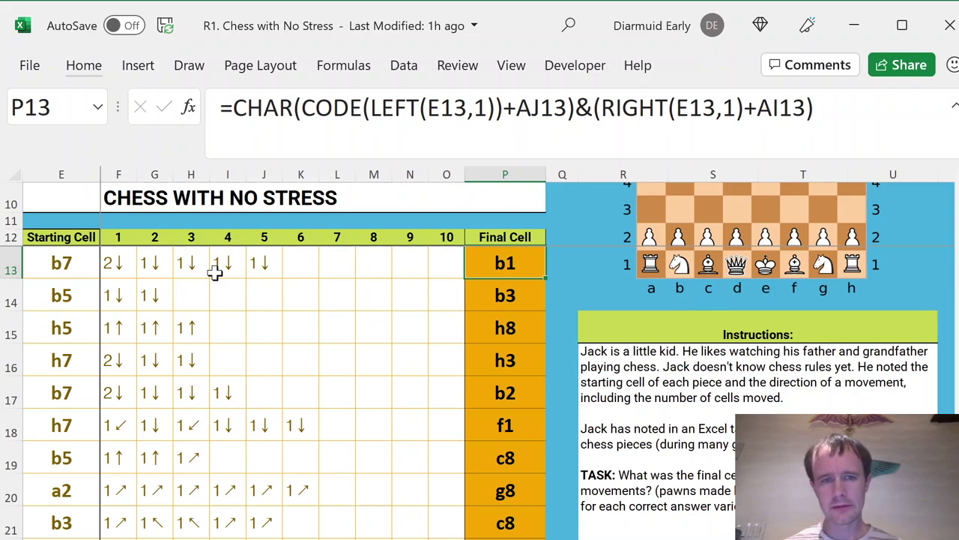
- Minimize the Chess workbook so the Bingo workbook comes to the front
left_click(857, 32)
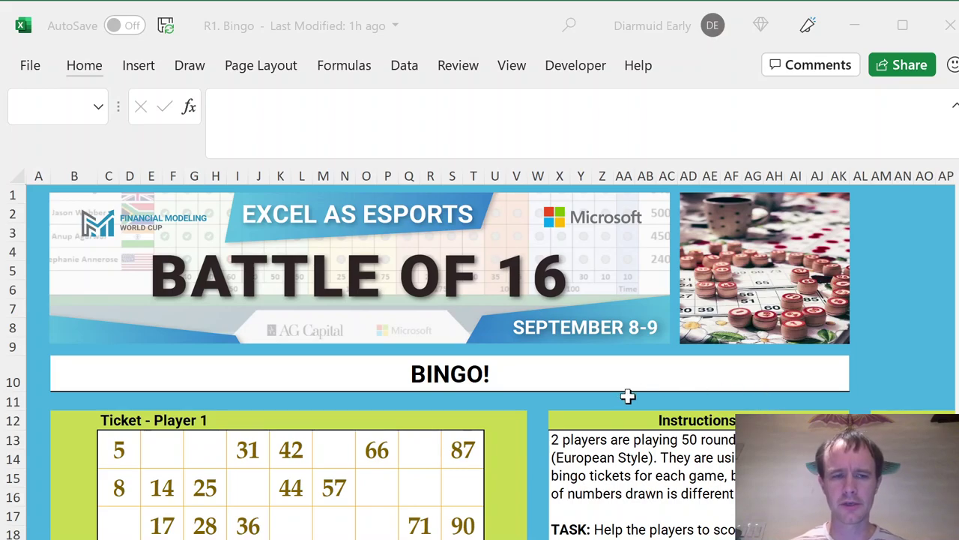
key("alt+Tab")
key("Escape")
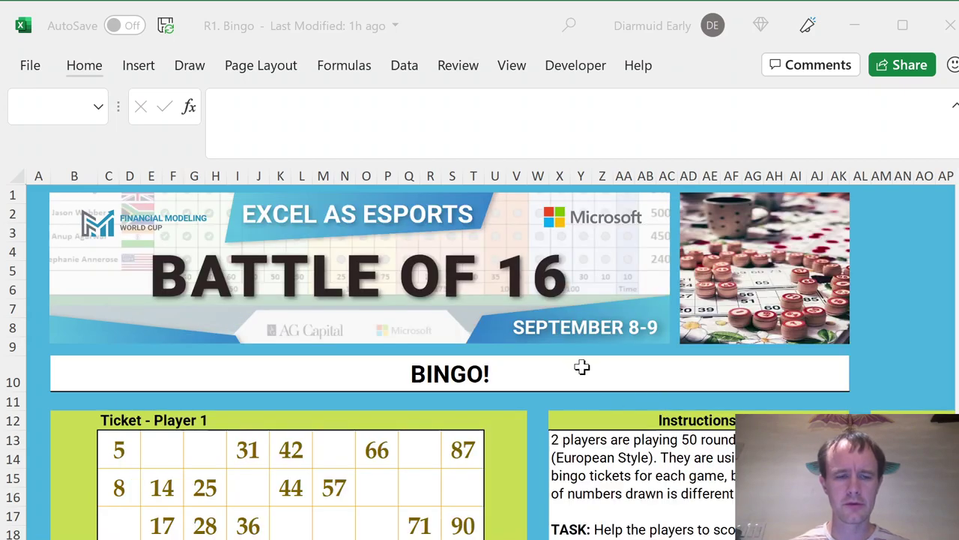
key("alt+Tab")
key("alt+Tab")
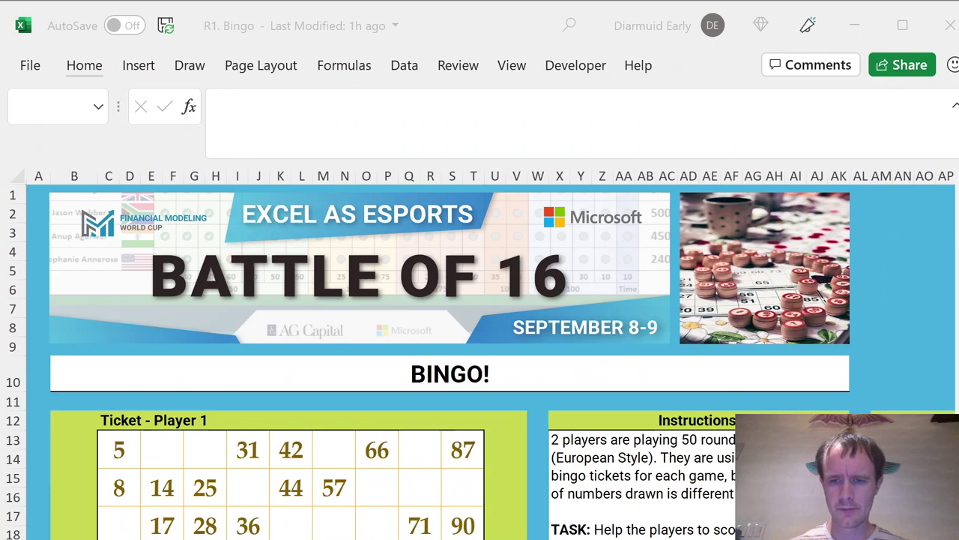
- Move across the Bingo sheet past the Case Author panel to the Instructions box at X13
left_click(872, 405)
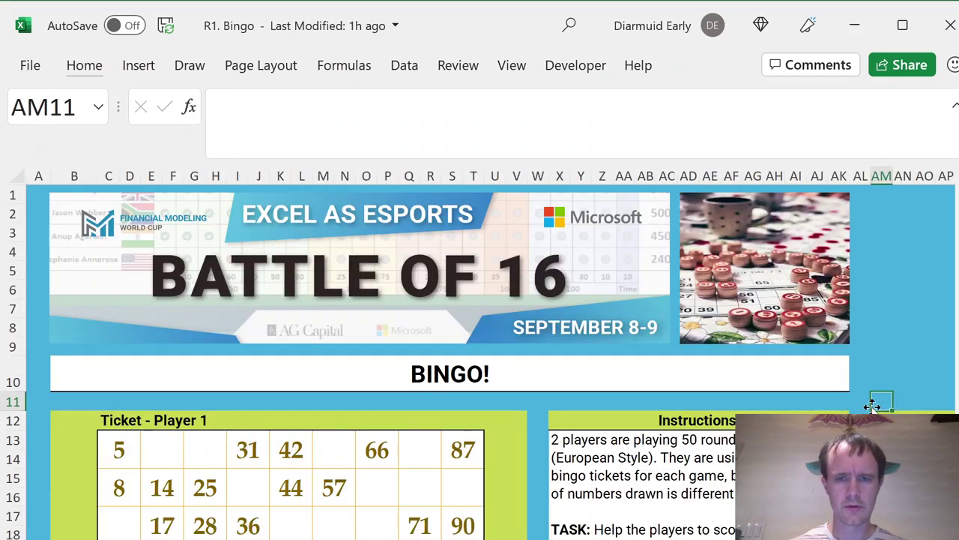
key("Down")
scroll(871, 407, "right", 1)
key("Left")
key("Down")
key("Left")
scroll(872, 406, "down", 2)
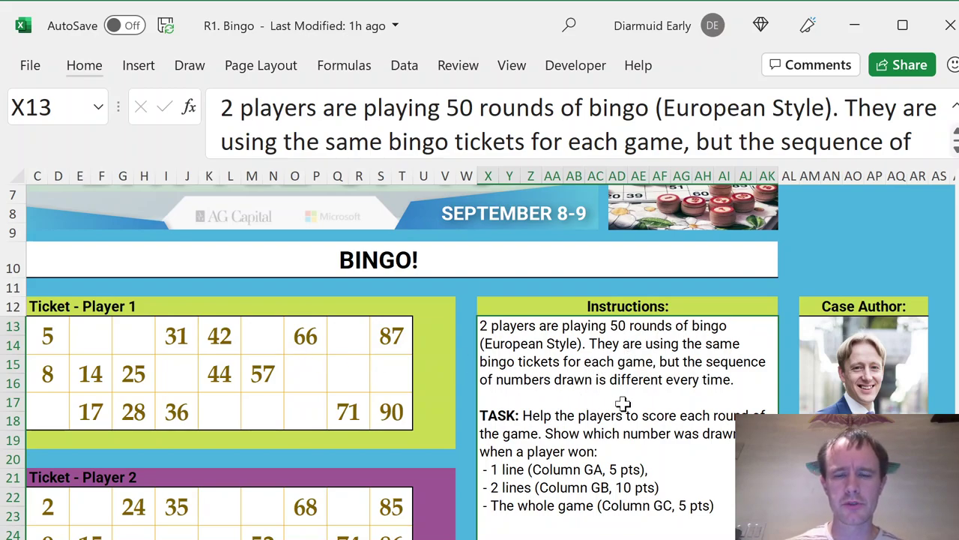
key("Down")
key("Down")
key("Down")
key("Down")
key("Down")
key("Down")
key("Down")
key("Down")
key("Down")
key("Down")
key("Down")
key("Down")
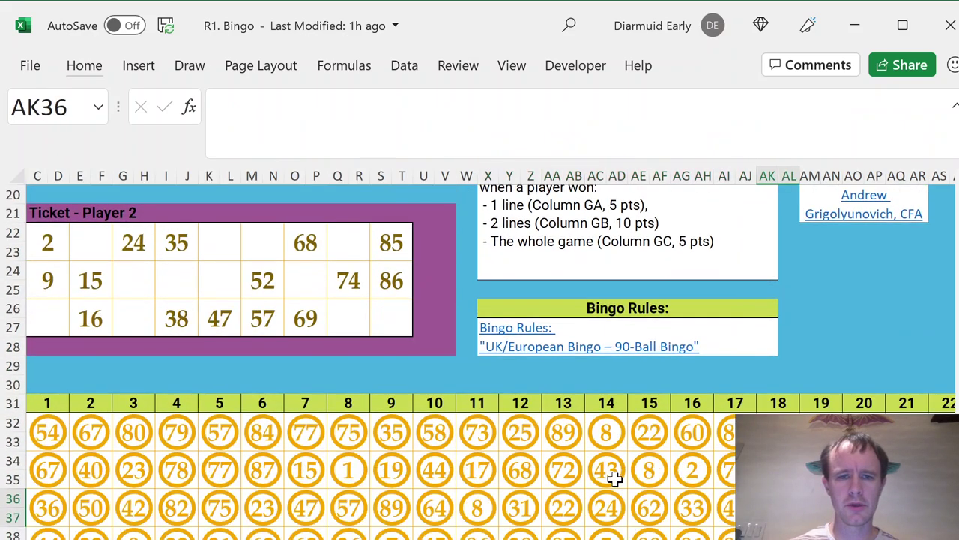
key("Left")
key("Left")
key("Up")
key("Up")
key("Up")
key("Up")
key("Up")
key("Left")
key("Left")
key("Left")
key("Left")
key("Left")
key("Left")
key("Left")
key("Left")
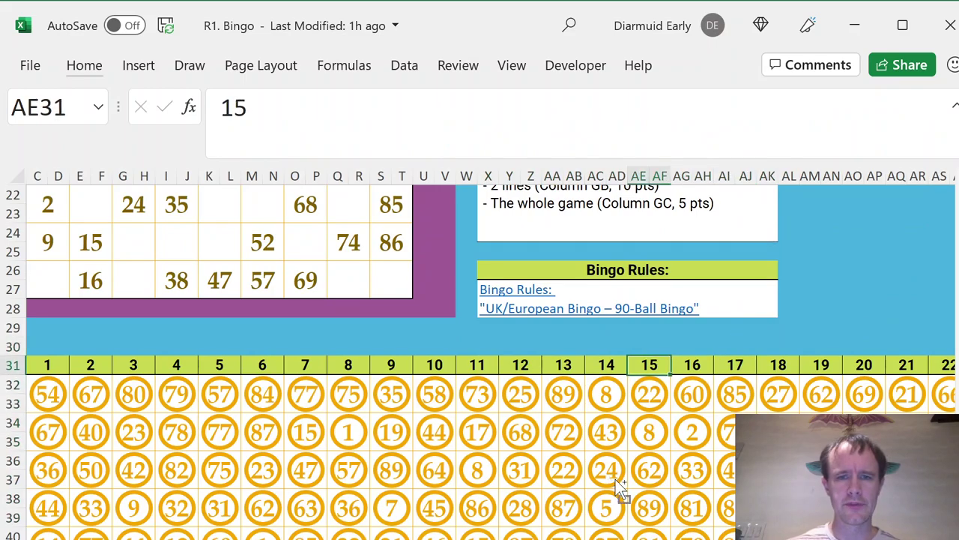
key("Up")
key("Home")
key("Down")
key("Down")
key("Right")
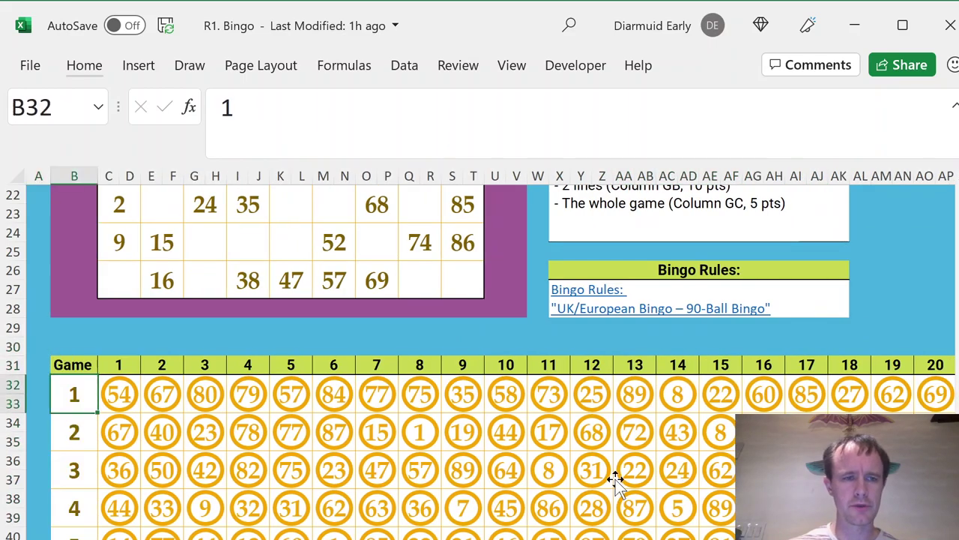
key("Right")
key("Right")
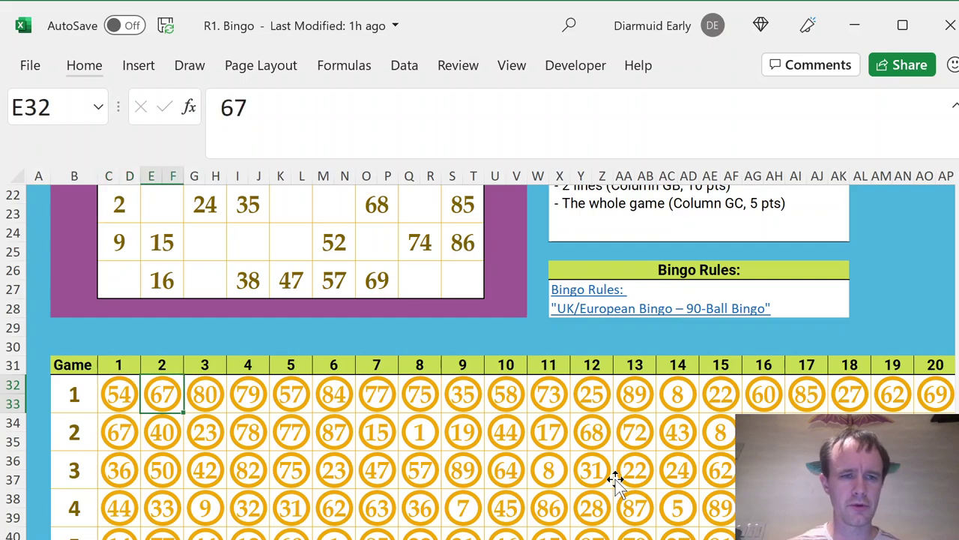
key("Right")
key("Right")
key("Right")
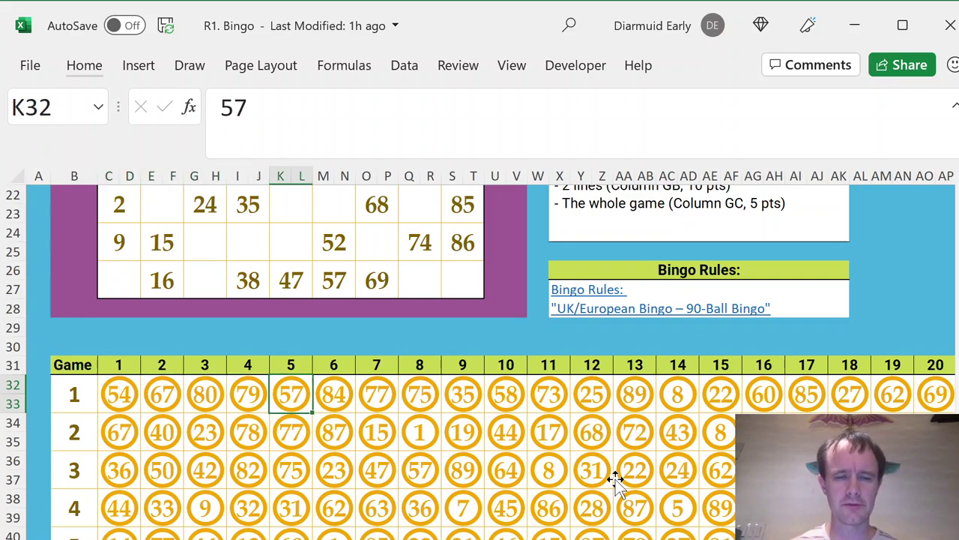
key("Right")
key("Up")
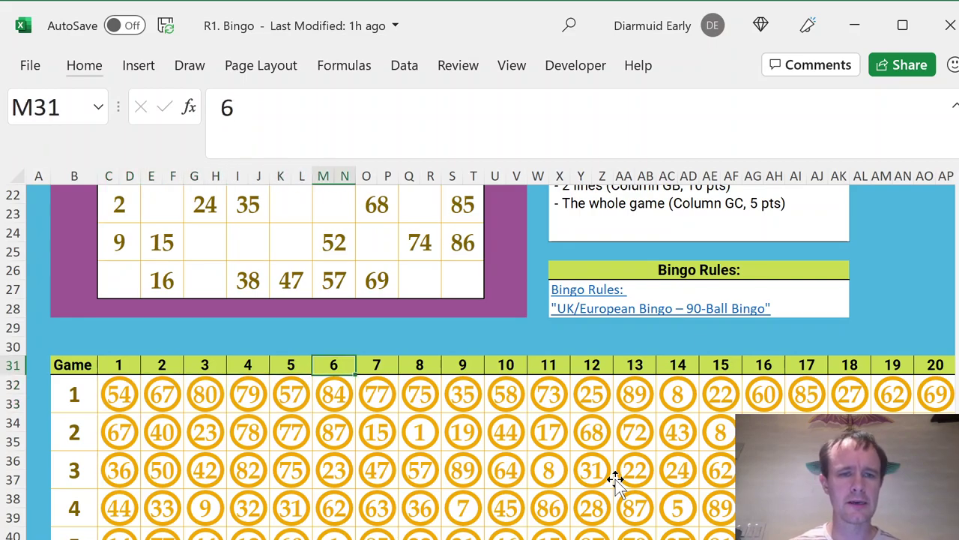
key("Up")
key("Right")
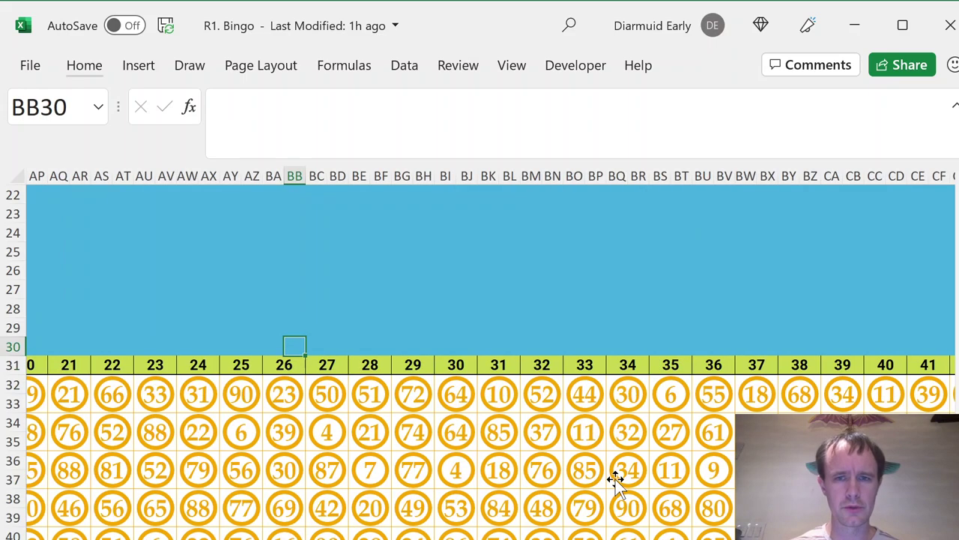
key("Left")
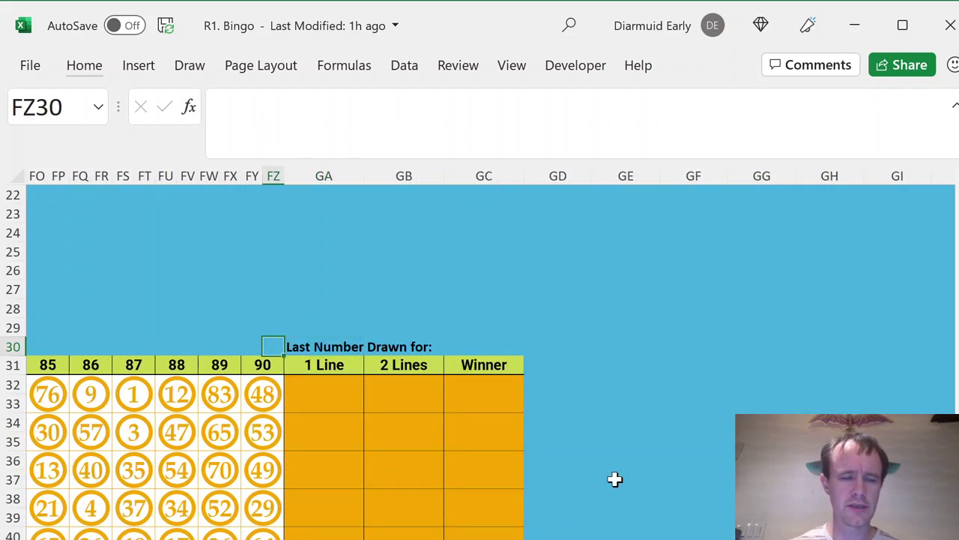
key("Home")
key("Up")
key("Up")
key("Up")
key("Up")
key("Up")
key("Up")
key("Up")
key("Up")
key("Up")
key("Up")
key("Up")
key("Up")
key("Up")
key("Up")
key("Up")
key("Up")
key("Up")
key("Up")
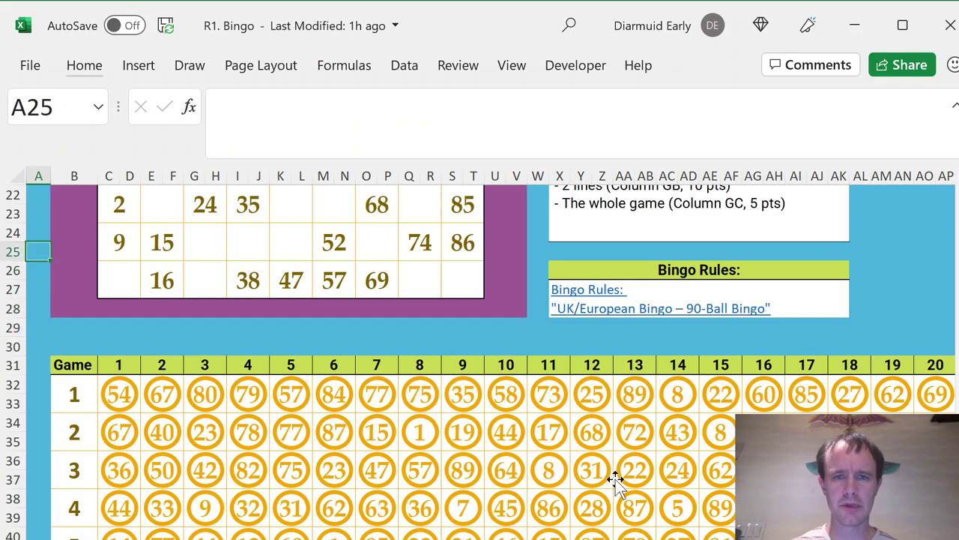
key("Up")
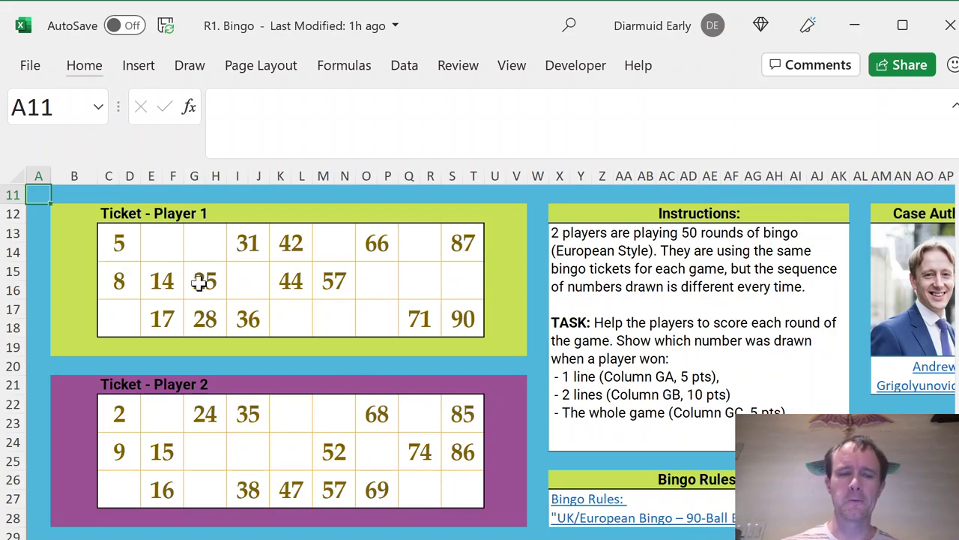
- Select Player 1's ticket, then mark 44, 31, 14, 5, 66, 87 and 42
left_click_drag(112, 240, 478, 321)
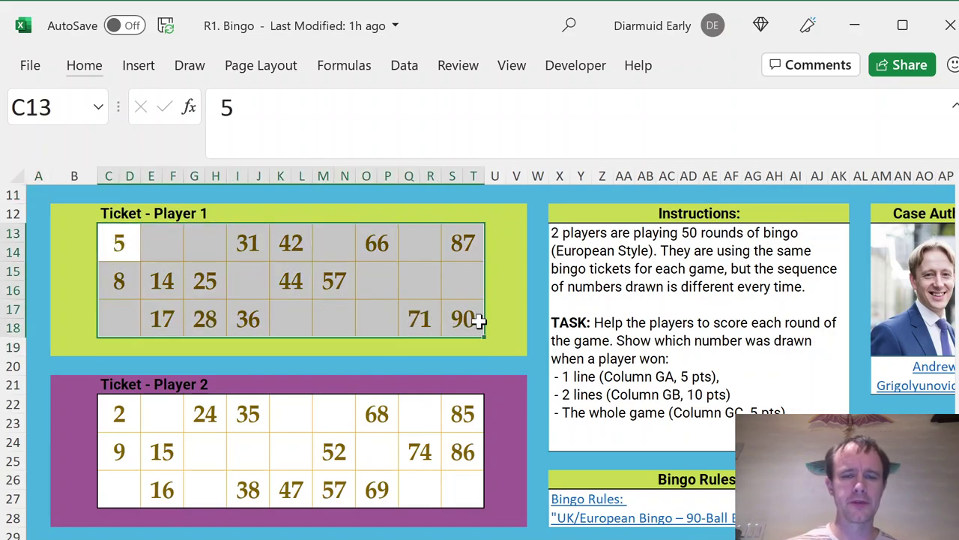
left_click(358, 315)
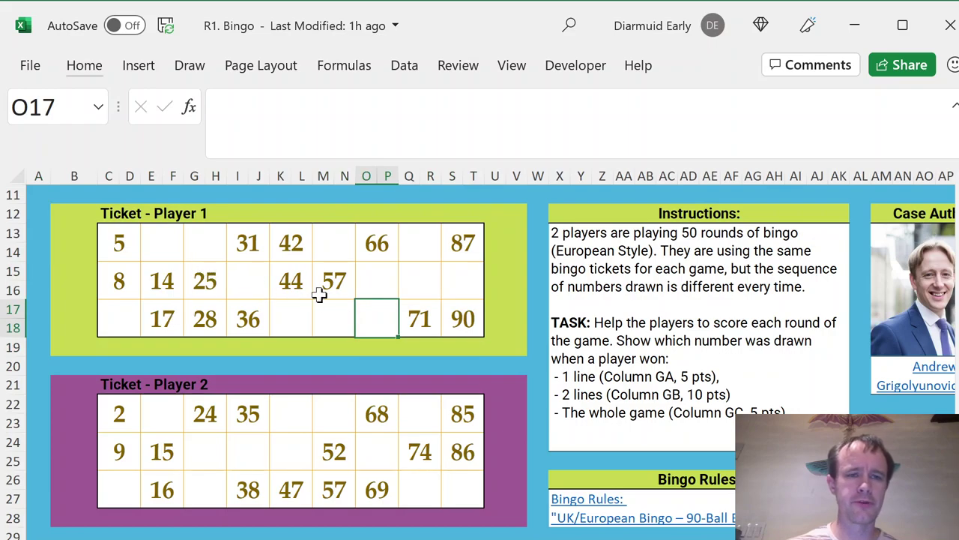
left_click(286, 282, "ctrl")
left_click(242, 248, "ctrl")
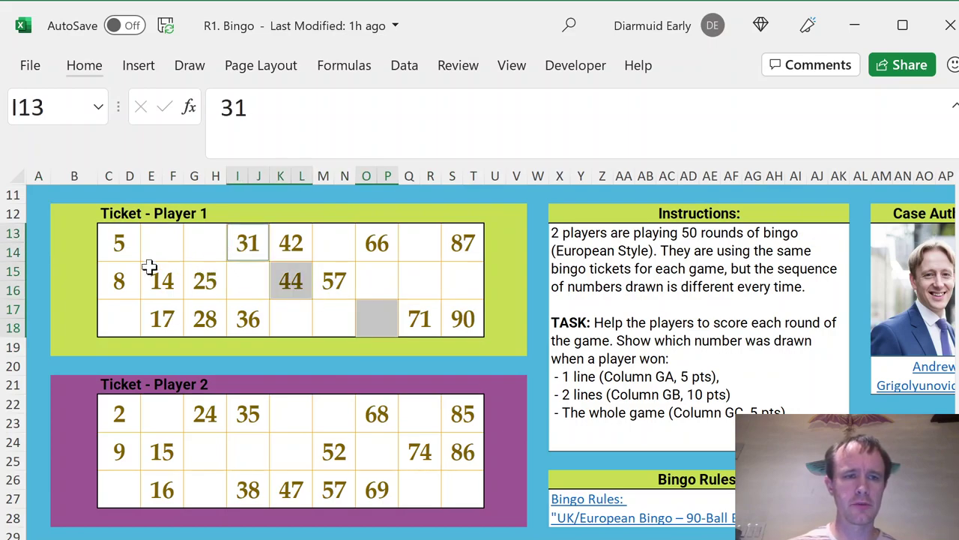
left_click(152, 274, "ctrl")
left_click(126, 255, "ctrl")
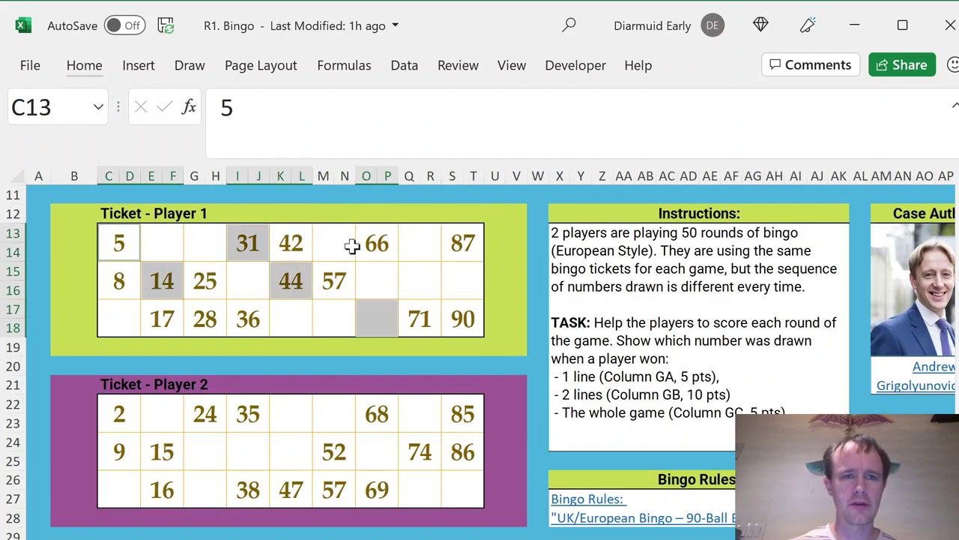
left_click(374, 246, "ctrl")
left_click(476, 243, "ctrl")
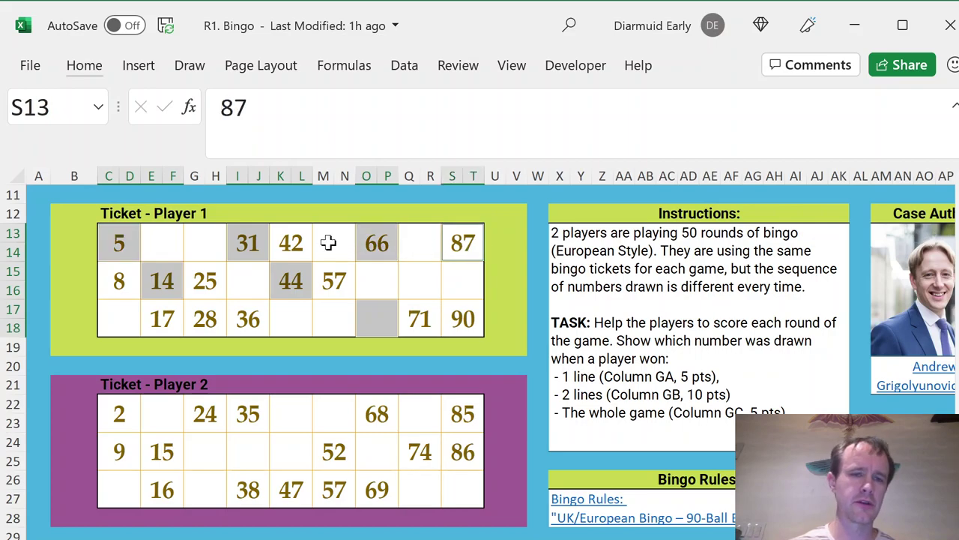
left_click(292, 242, "ctrl")
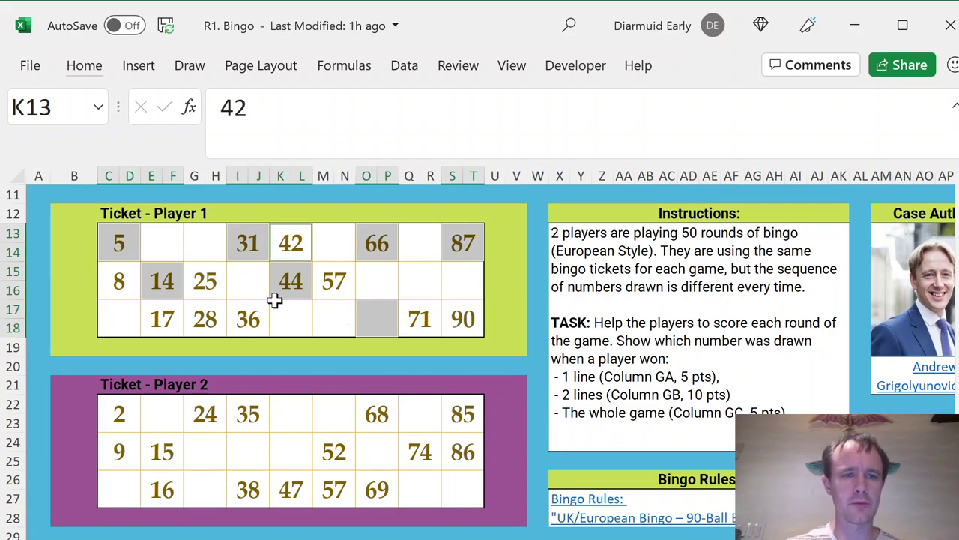
- Add 36, 25, 8, 17, 57, 71 and 90 to Player 1's marked numbers
left_click(248, 319)
left_click(204, 280)
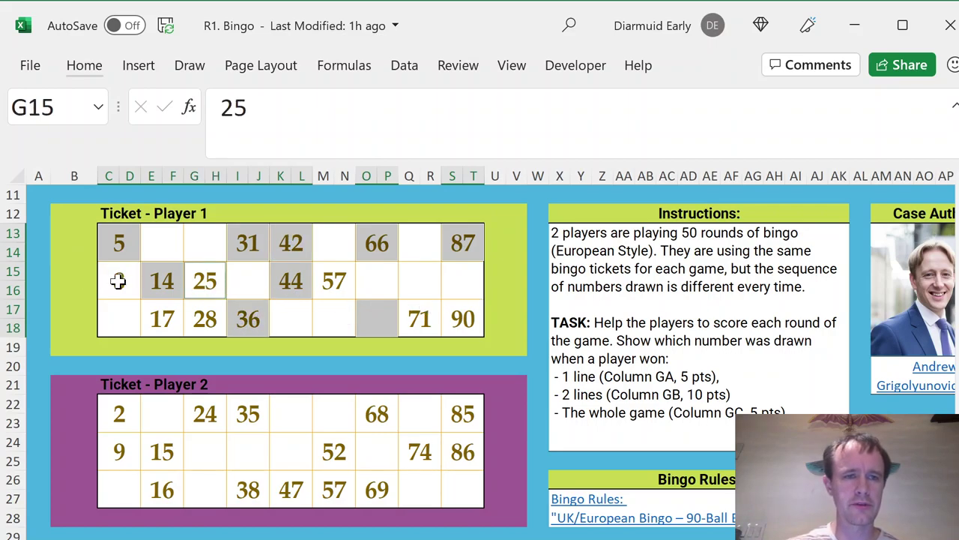
left_click(118, 280)
left_click(165, 319)
left_click(334, 280)
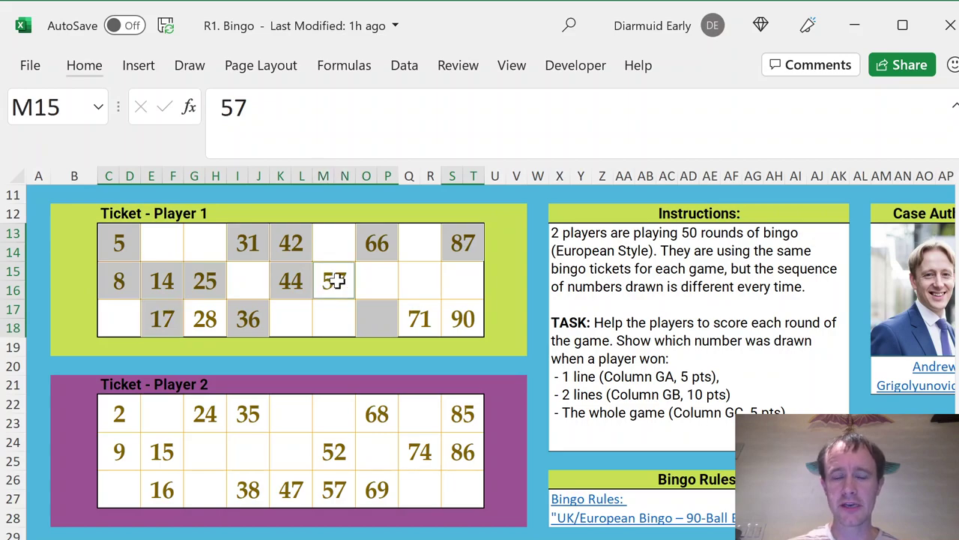
left_click(420, 321)
left_click(463, 320)
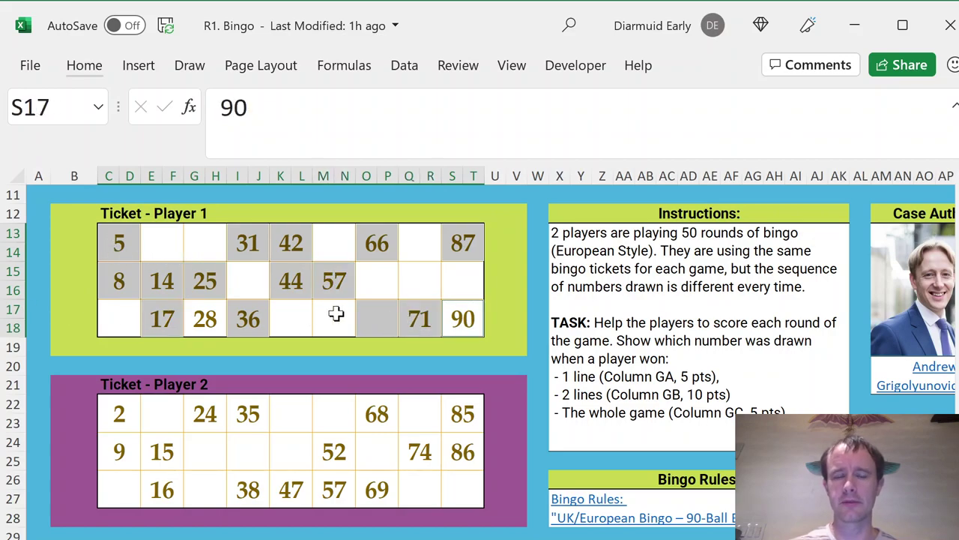
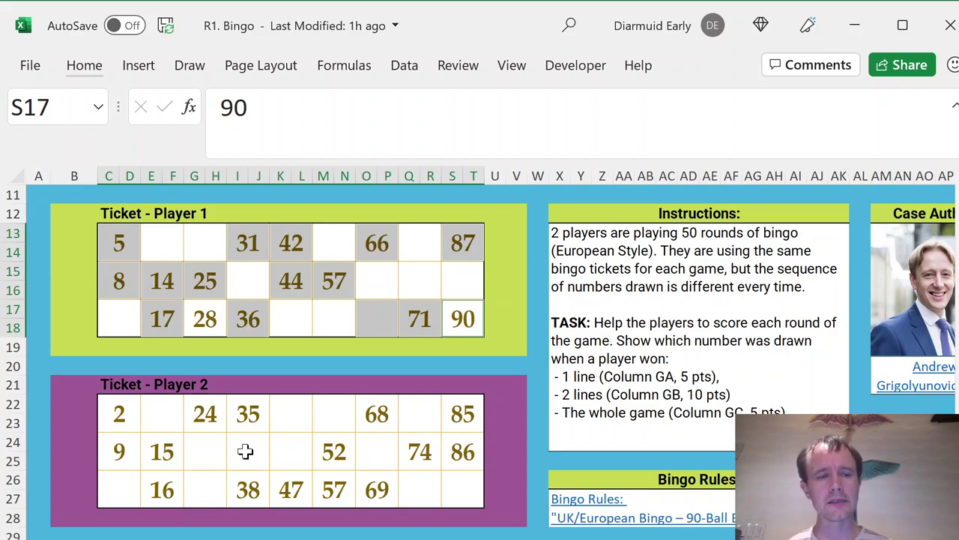
- Clear the old selection, check the draw table, and select Player 1's first ticket row
left_click(91, 525)
scroll(91, 524, "down", 1)
left_click(93, 523)
key("Down")
key("Down")
key("Down")
key("Down")
key("Down")
key("Down")
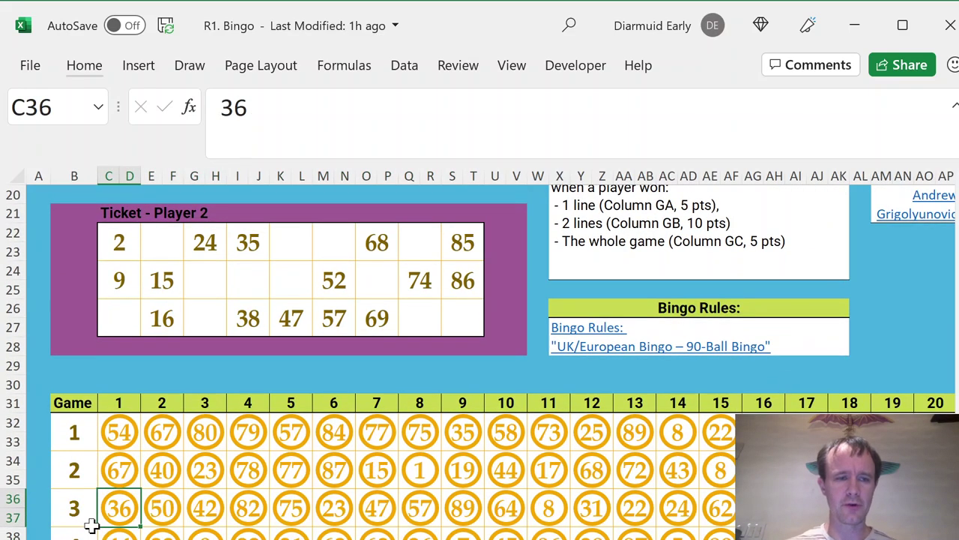
key("Up")
key("Up")
key("Up")
key("Up")
key("Up")
key("Down")
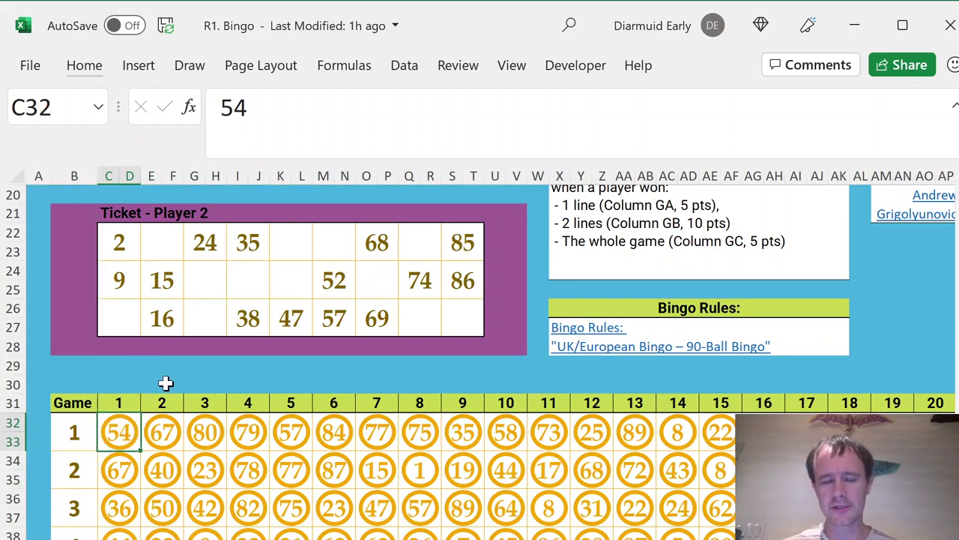
scroll(132, 364, "up", 3)
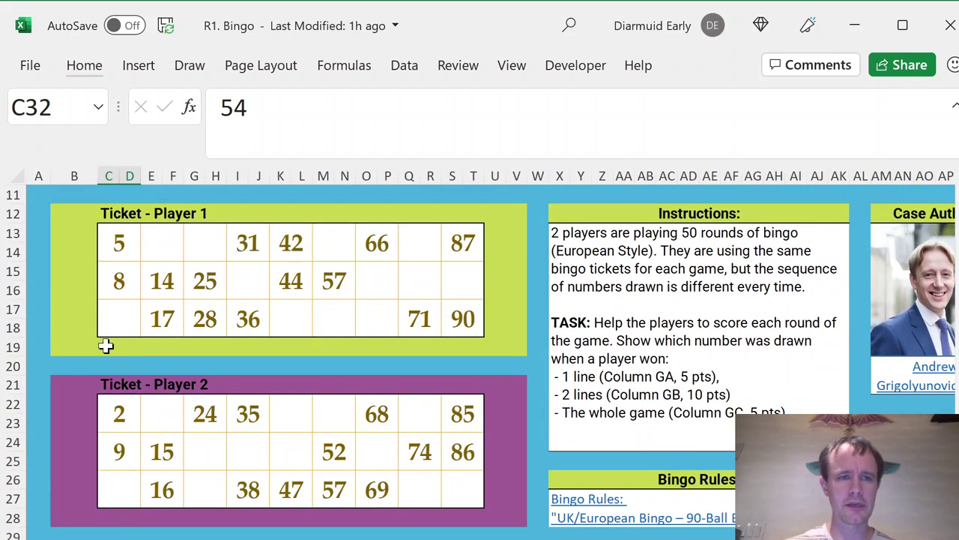
left_click(117, 244)
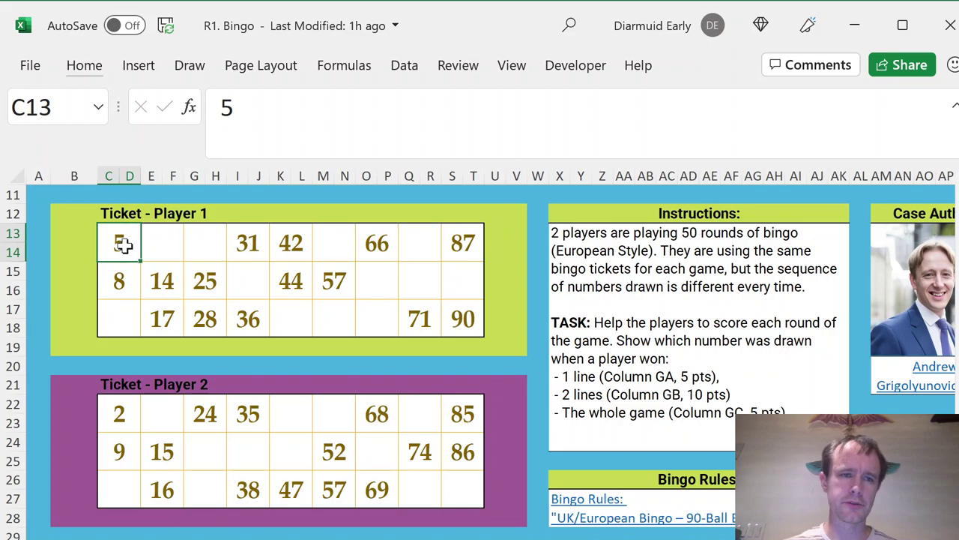
left_click_drag(120, 242, 466, 245)
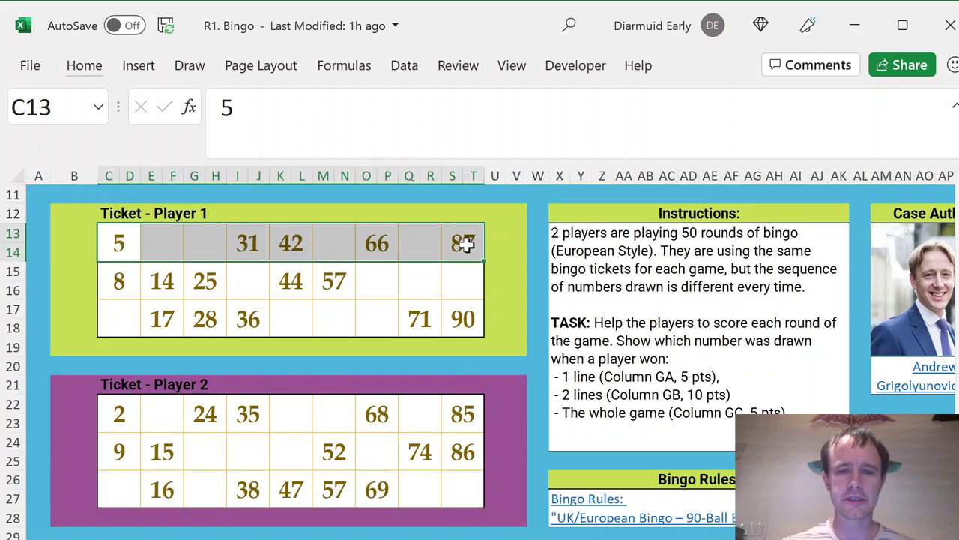
- Hide the draw-number columns Y through FX along row 30
key("Down")
key("Down")
key("Down")
key("Down")
key("Down")
key("Down")
key("Down")
key("Down")
key("Down")
key("Down")
key("Down")
key("Down")
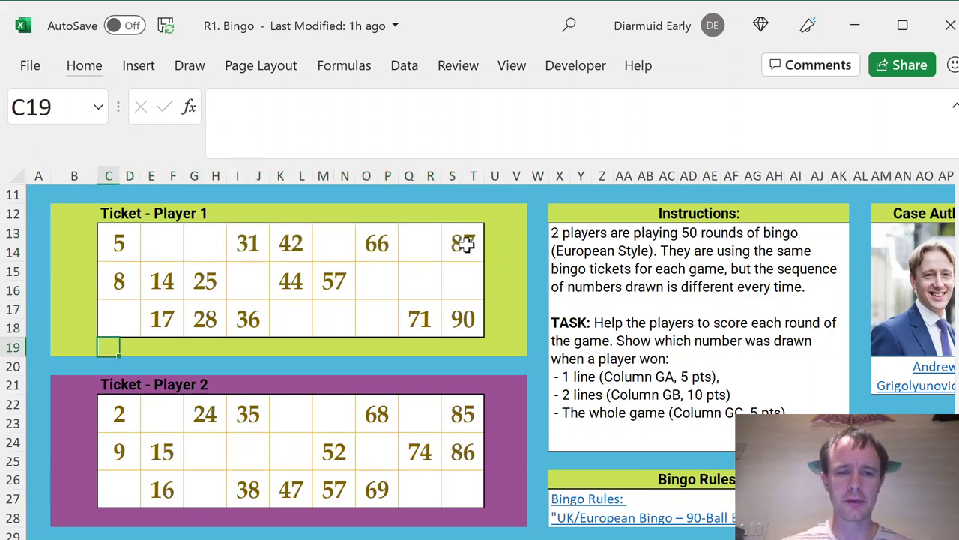
key("Right")
key("Right")
key("Right")
key("Right")
key("Right")
key("Right")
key("Right")
key("Right")
key("Right")
key("Right")
key("Right")
key("Right")
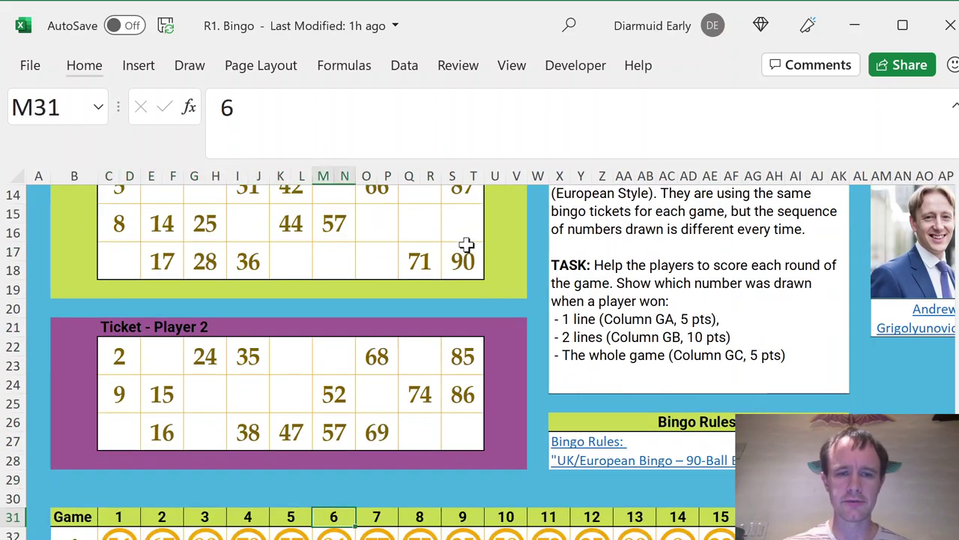
key("Left")
key("Up")
key("Right")
key("Left")
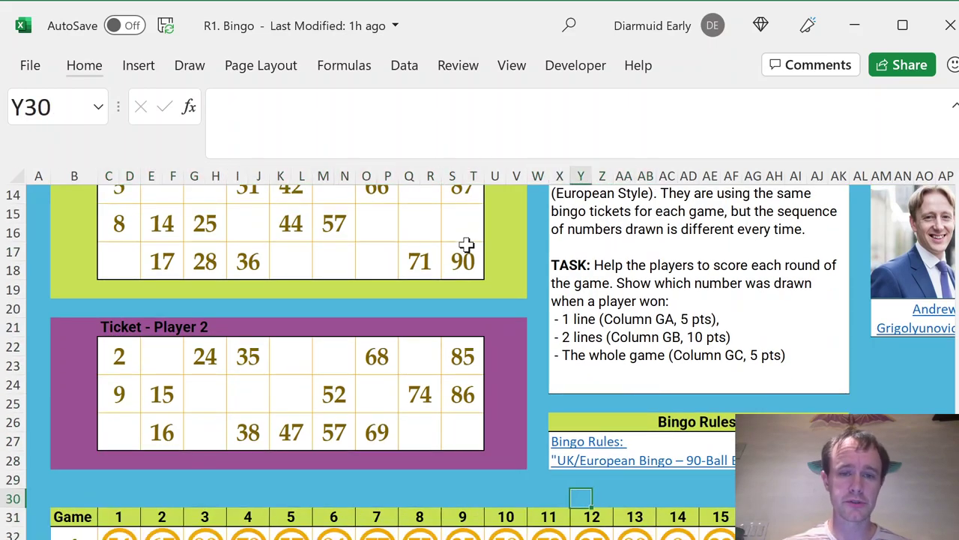
key("Left")
key("Right")
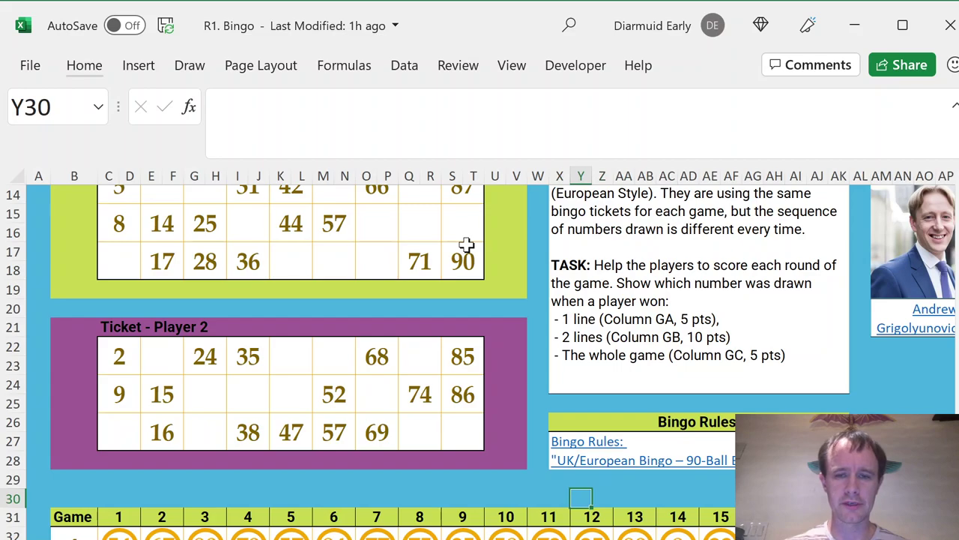
scroll(466, 244, "right", 10)
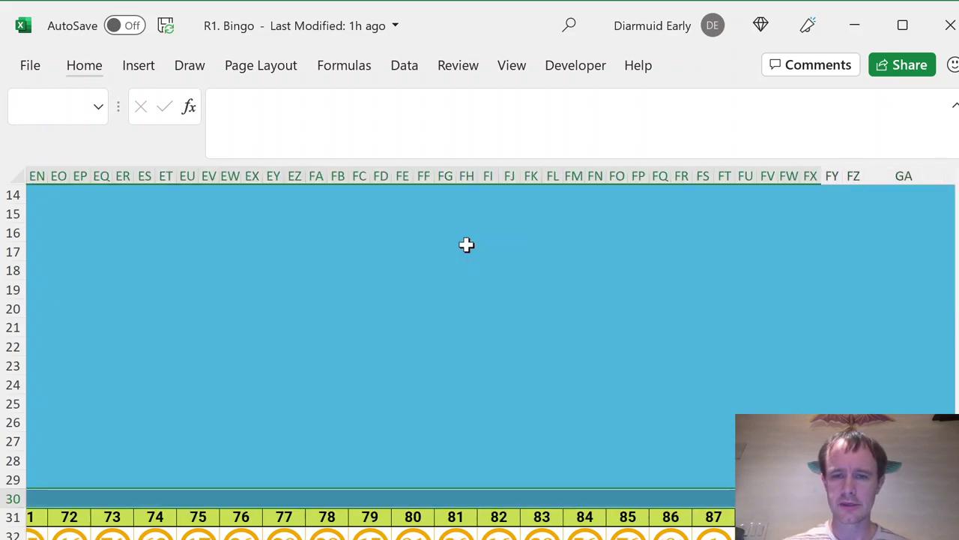
key("ctrl+BackSpace")
key("Left")
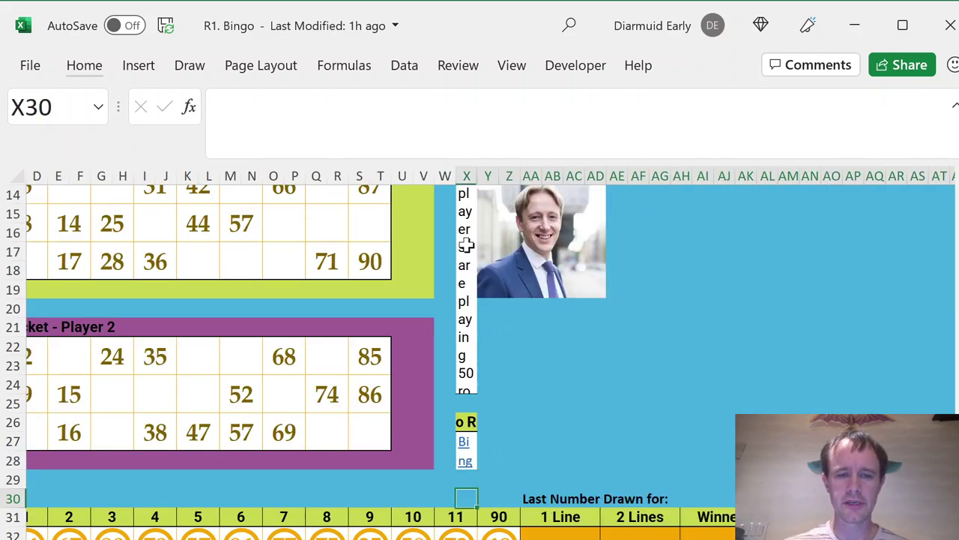
key("Right")
- Check the final draw heading 90, return to A1, and move down past Player 2's ticket
key("Down")
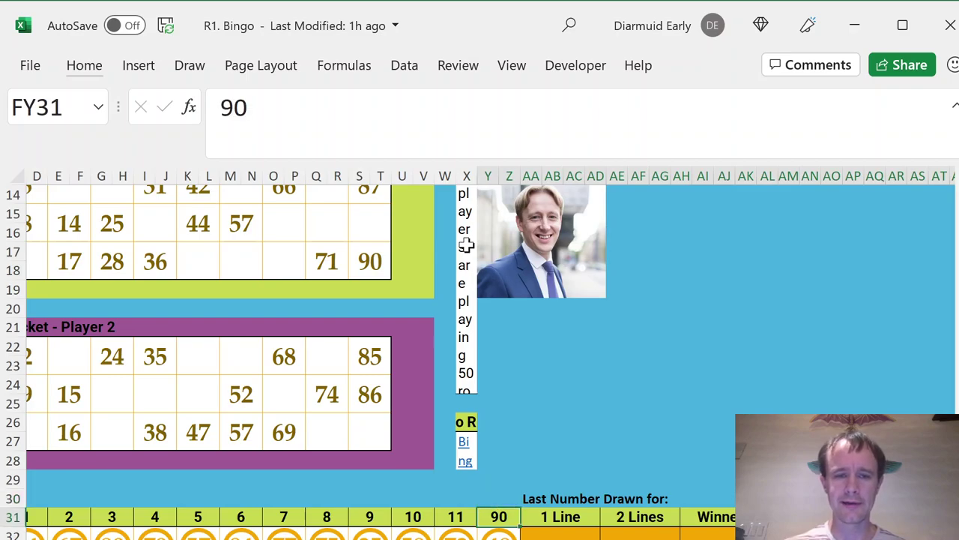
key("Up")
key("Left")
key("Left")
key("Left")
key("ctrl+Home")
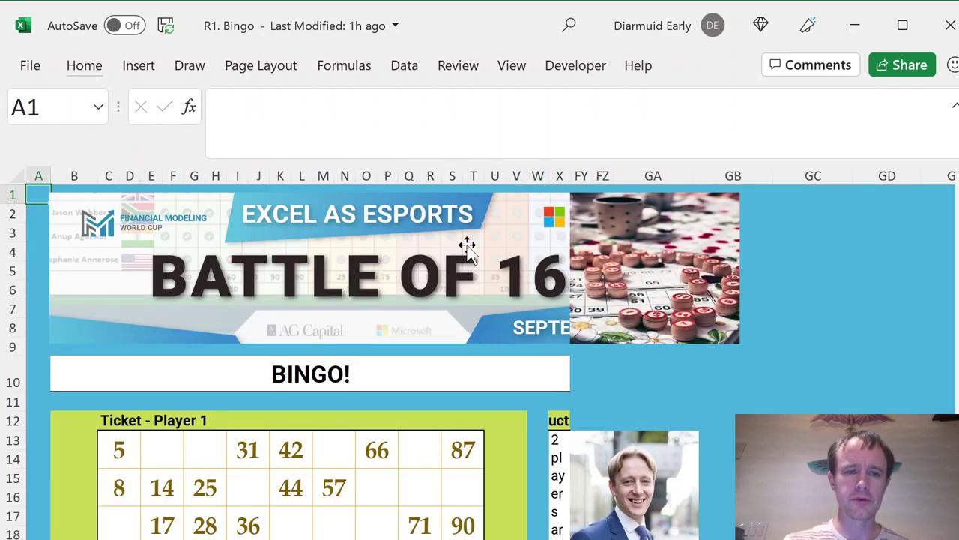
key("Down")
key("ctrl+Down")
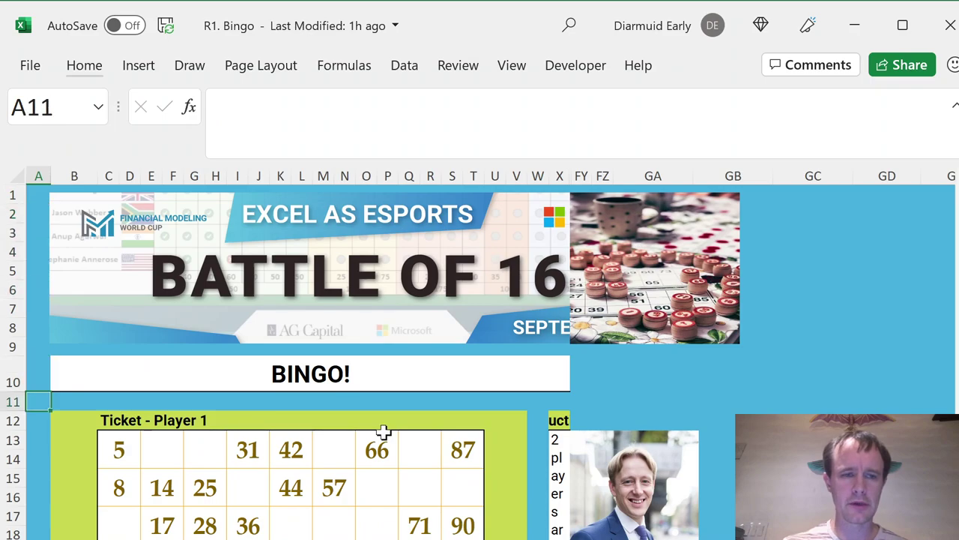
key("ctrl+Down")
key("Down")
key("Down")
key("Down")
key("Down")
key("Down")
key("Down")
key("Down")
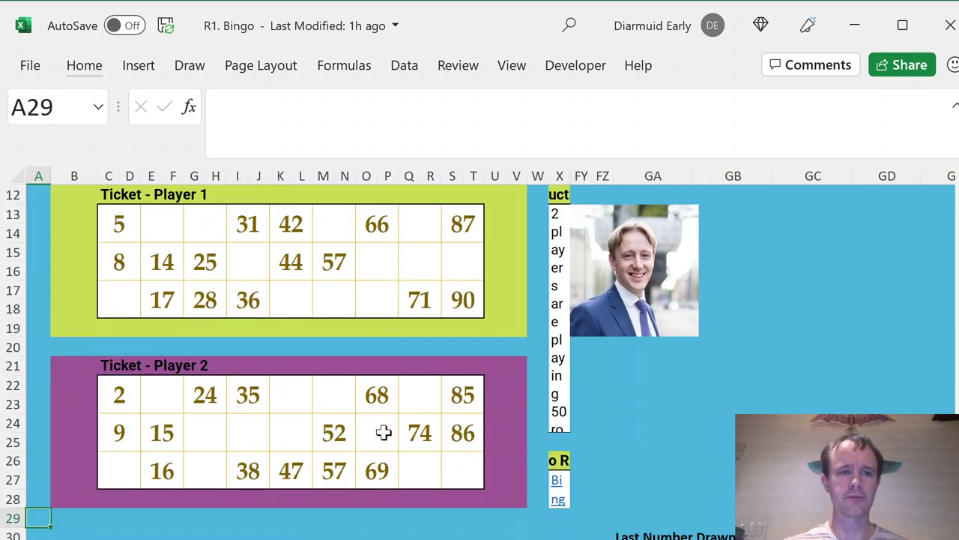
left_click(124, 222)
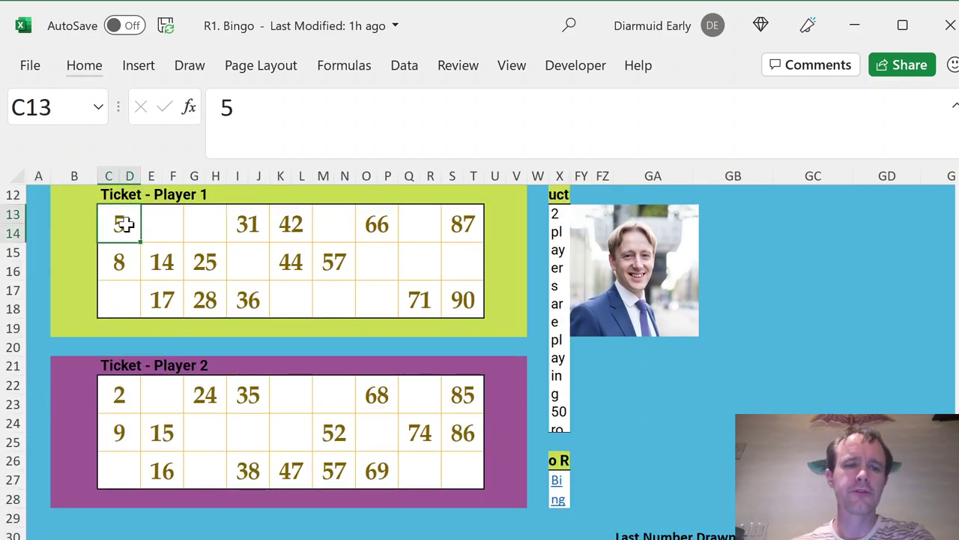
left_click(239, 235)
left_click(288, 237)
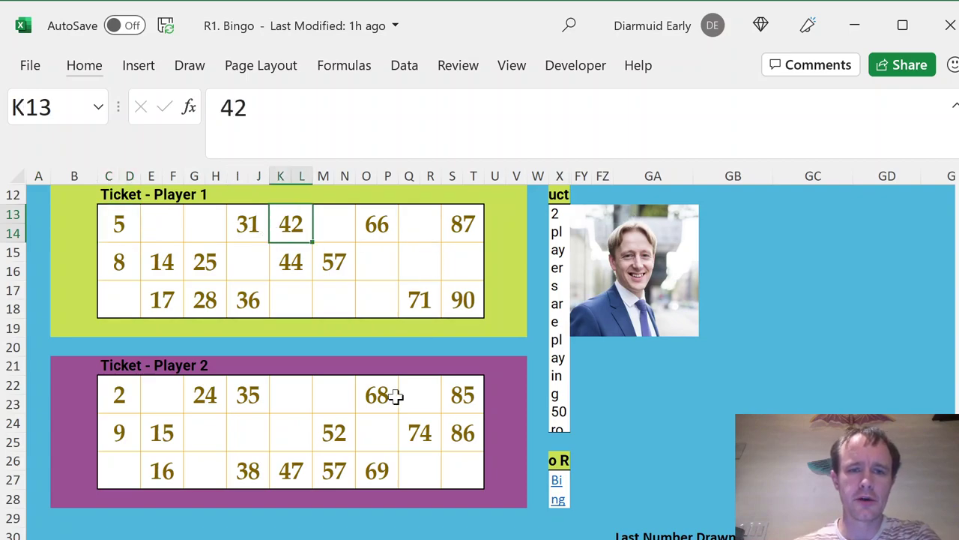
left_click(294, 534)
scroll(295, 531, "down", 2)
left_click(295, 510)
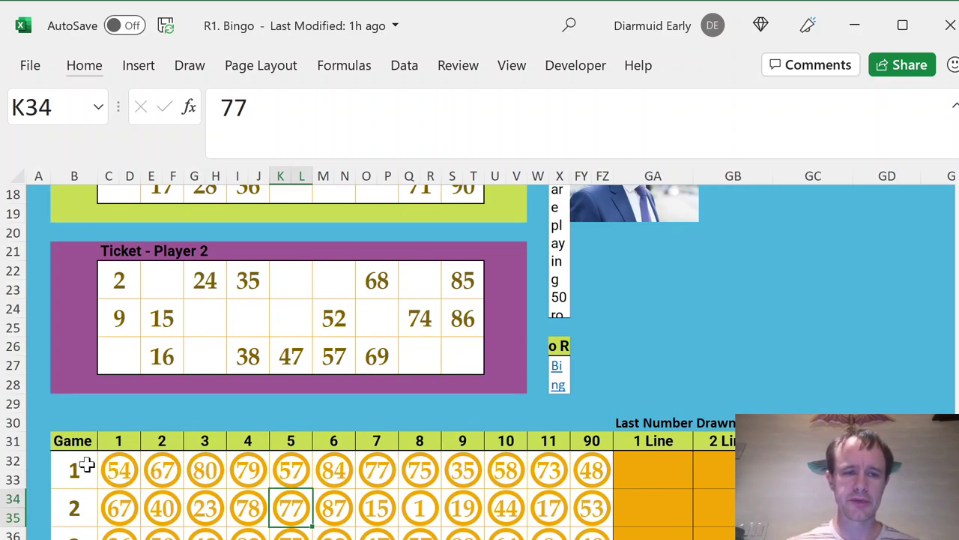
left_click(113, 441)
key("Down")
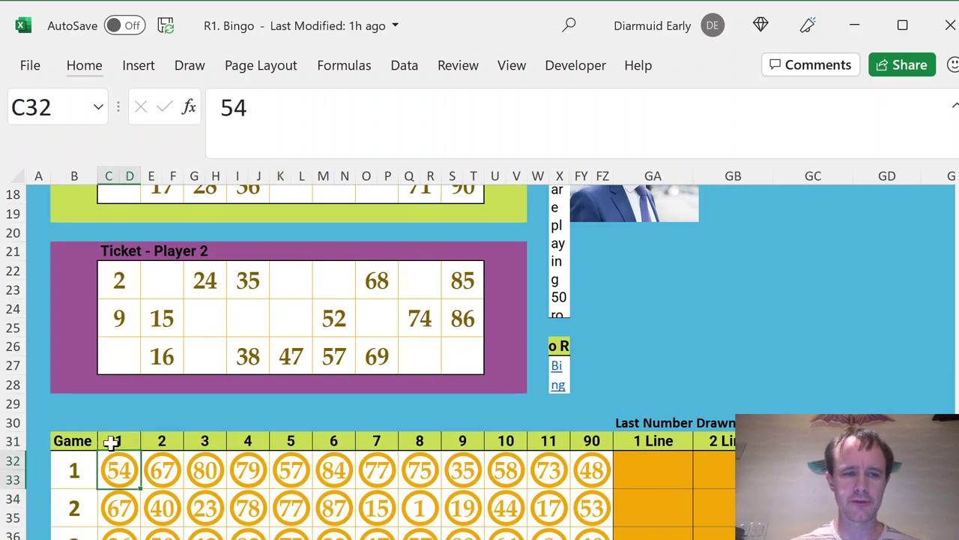
key("Left")
key("Right")
key("Right")
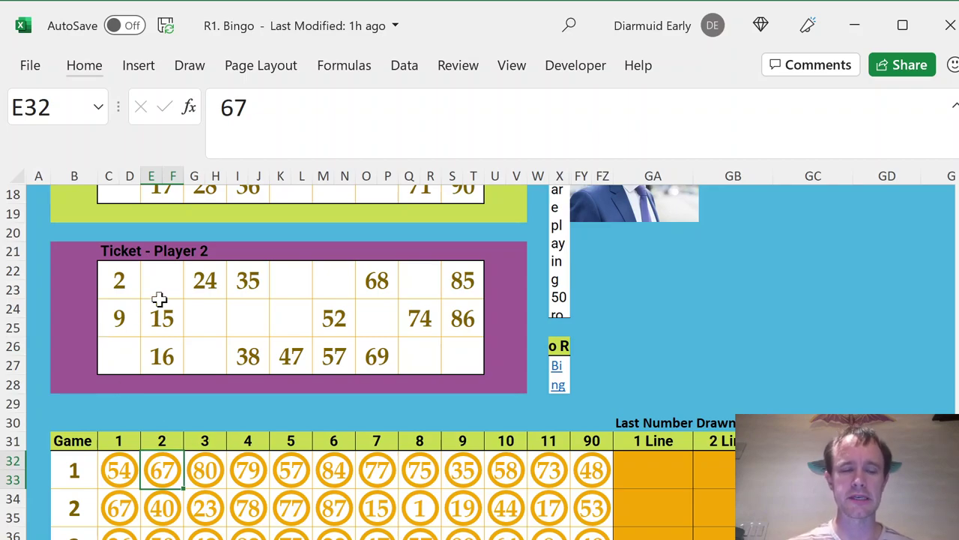
left_click(124, 279)
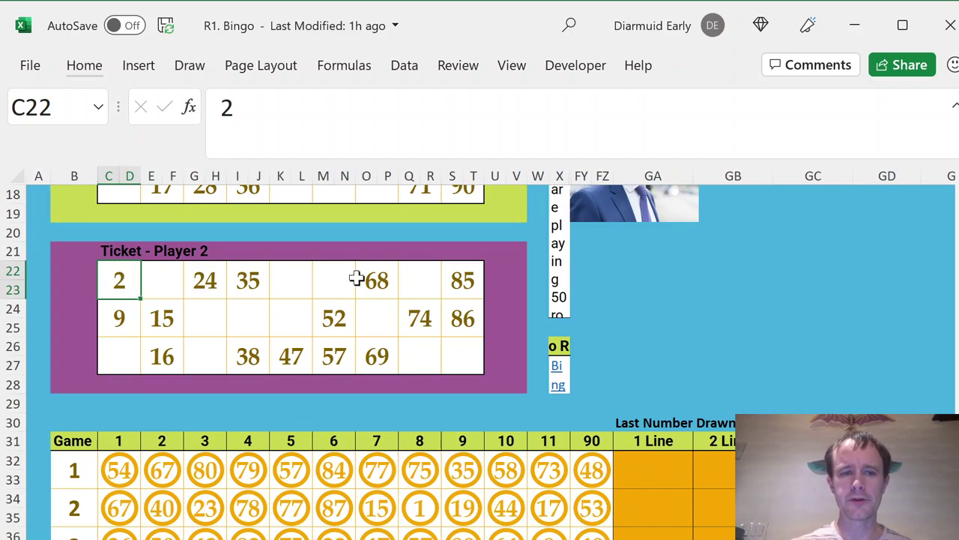
left_click(462, 279, "shift")
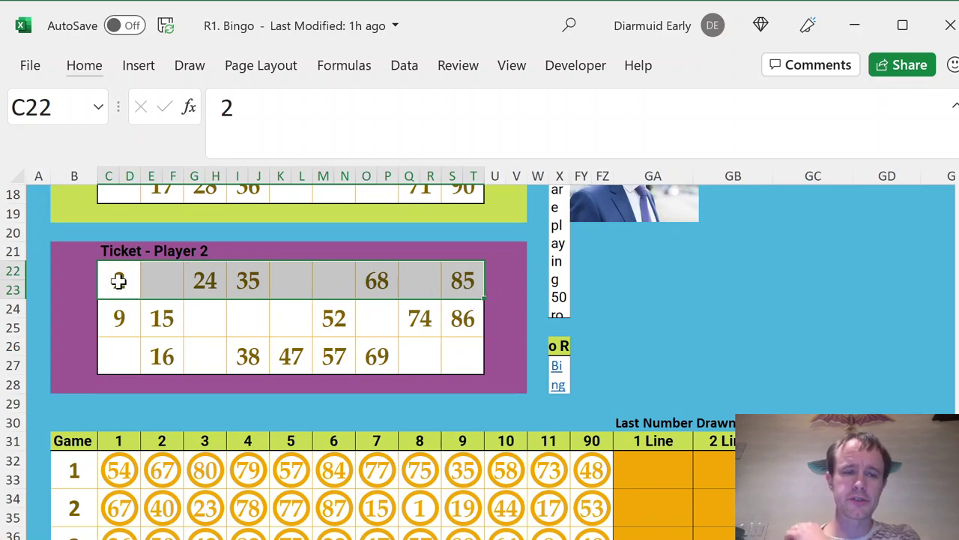
left_click_drag(120, 281, 457, 284)
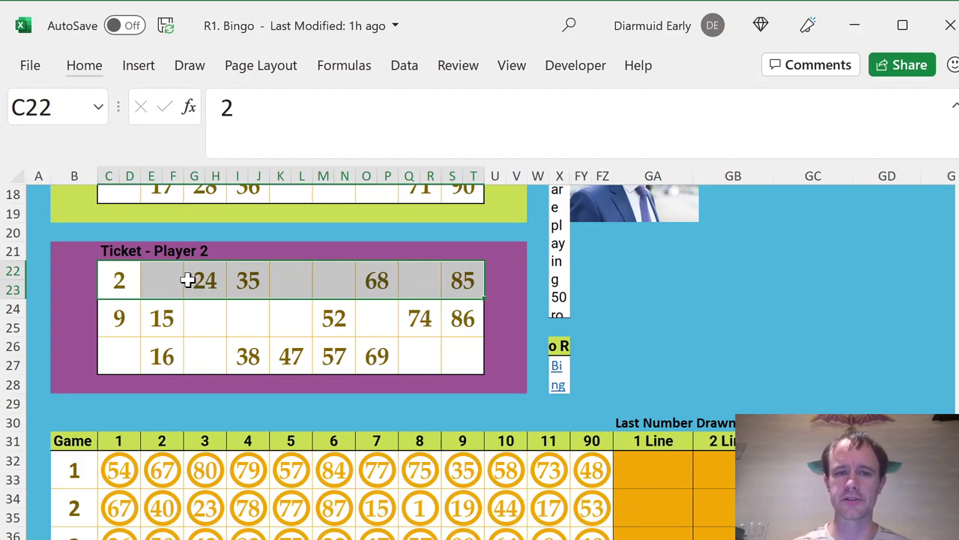
- Head GD31 as P1 L1 and start GD32 with nested MAX, IFERROR and MATCH functions
left_click(886, 461)
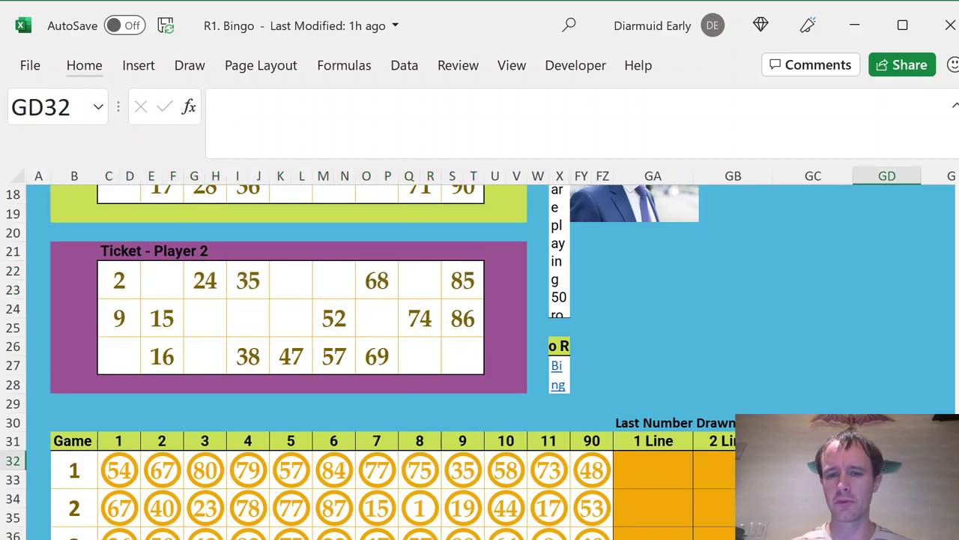
left_click(887, 441)
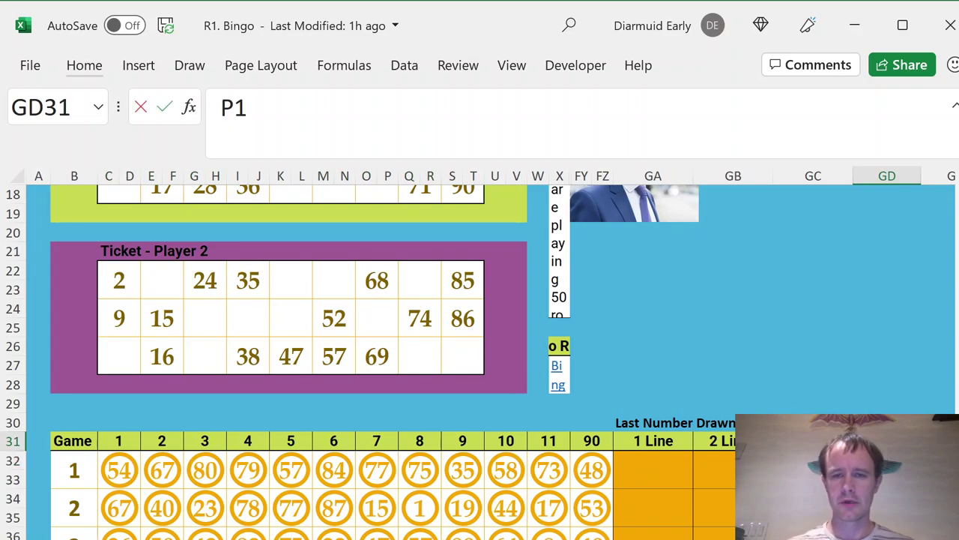
key("Return")
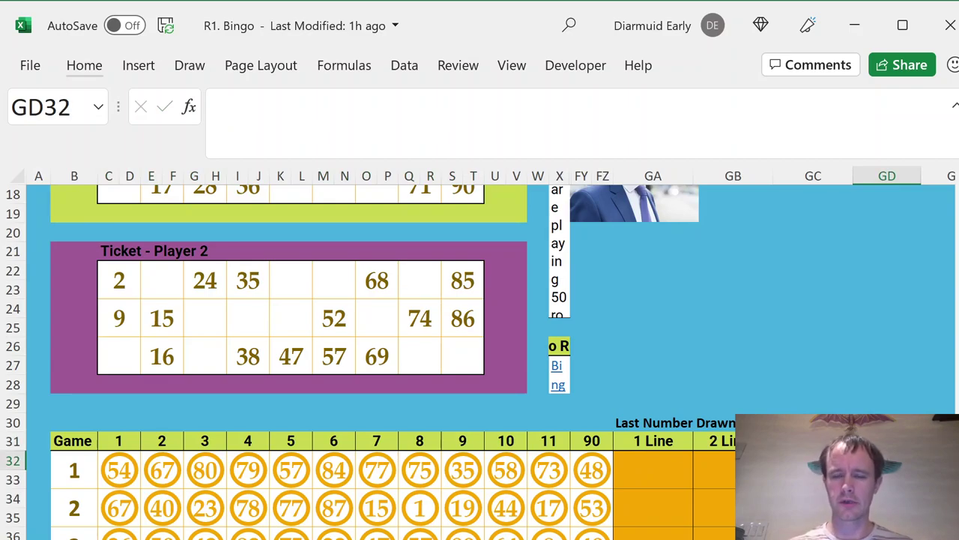
type("=max")
key("Tab")
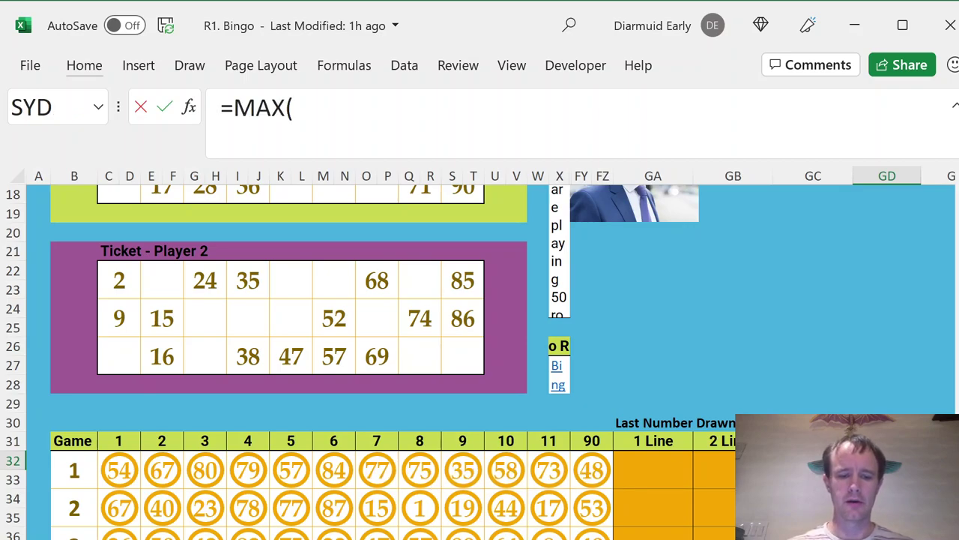
type("ife")
key("Tab")
type("mat")
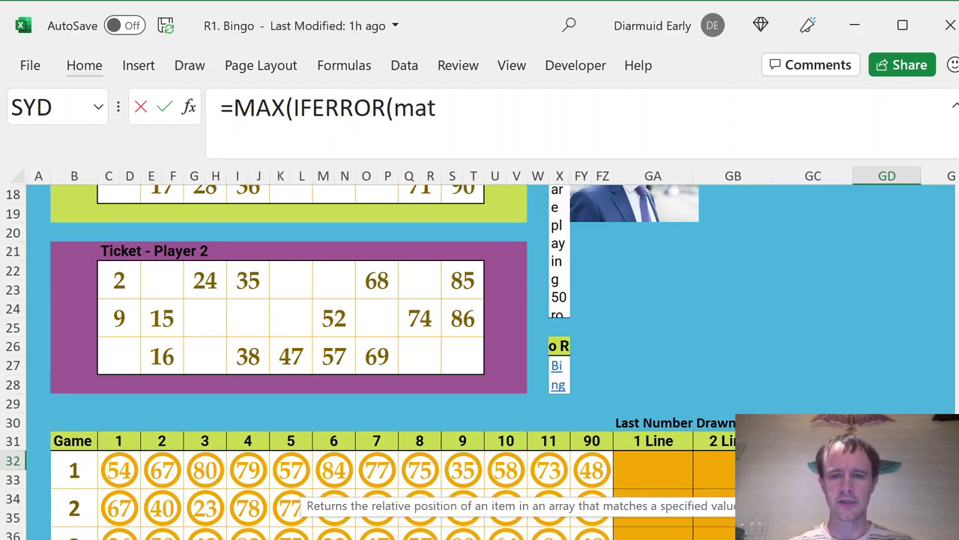
key("Tab")
- Use Player 1's first ticket row, C13:T13, as the MATCH lookup values
left_click(121, 235)
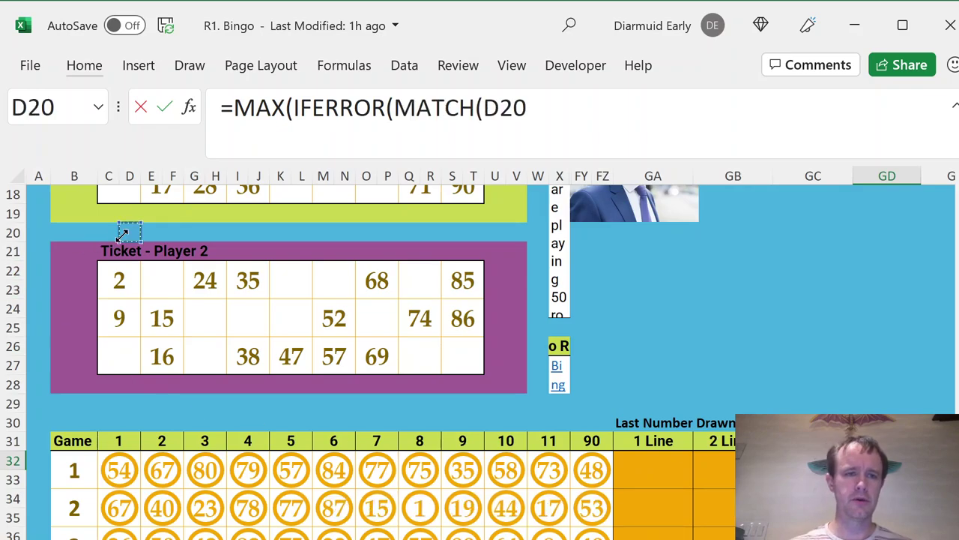
scroll(122, 236, "up", 3)
left_click(121, 238)
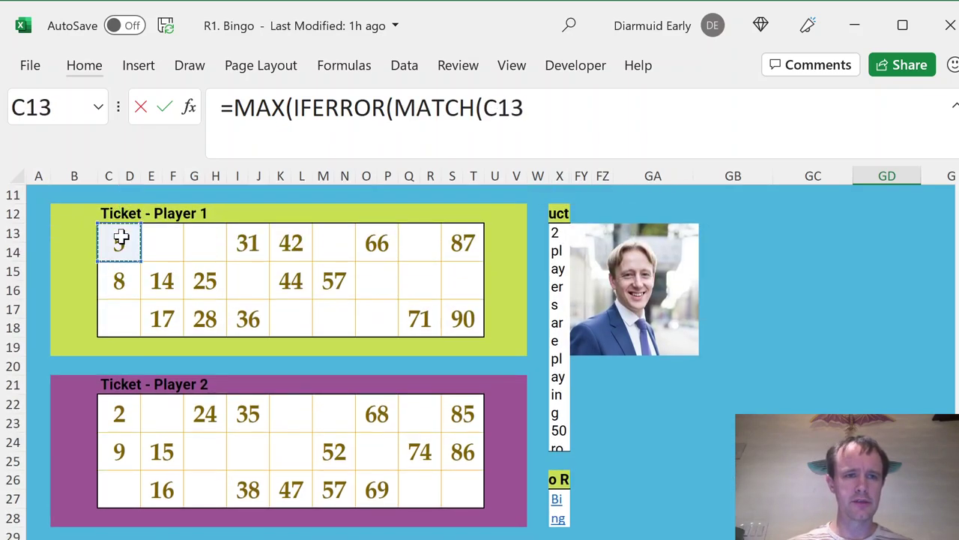
key("shift+Right")
key("shift+Right")
key("shift+Right")
key("shift+Right")
key("shift+Right")
key("shift+Right")
key("shift+Right")
key("shift+Right")
key("shift+Right")
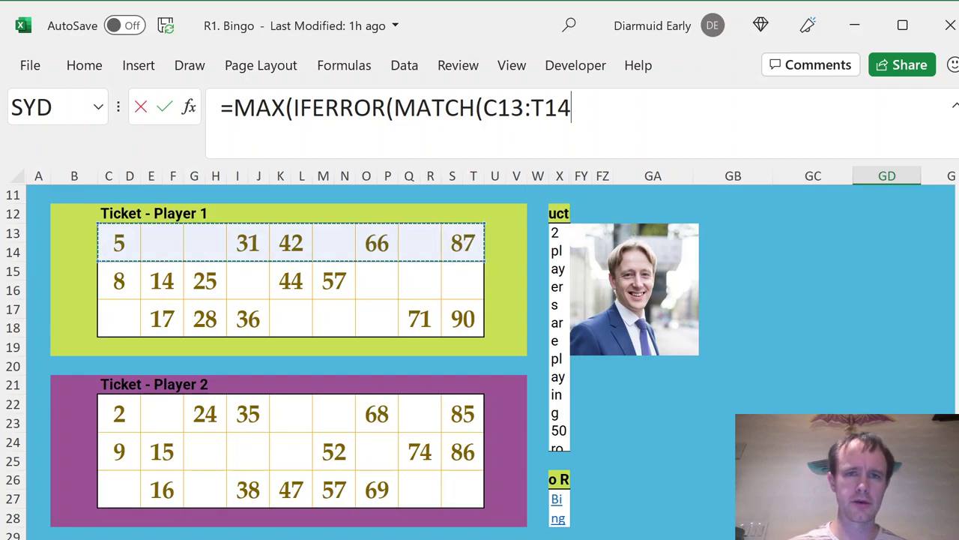
key("F2")
key("shift+Up")
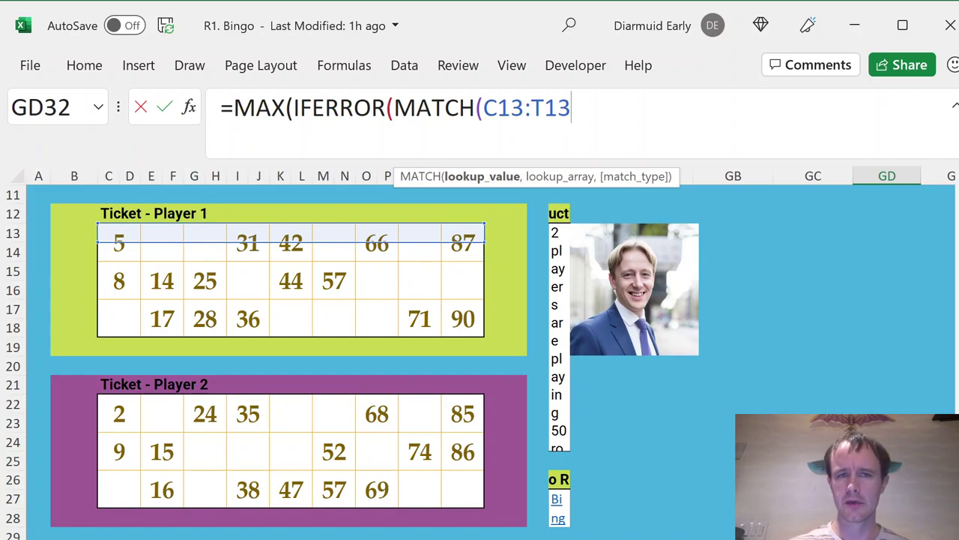
type(",")
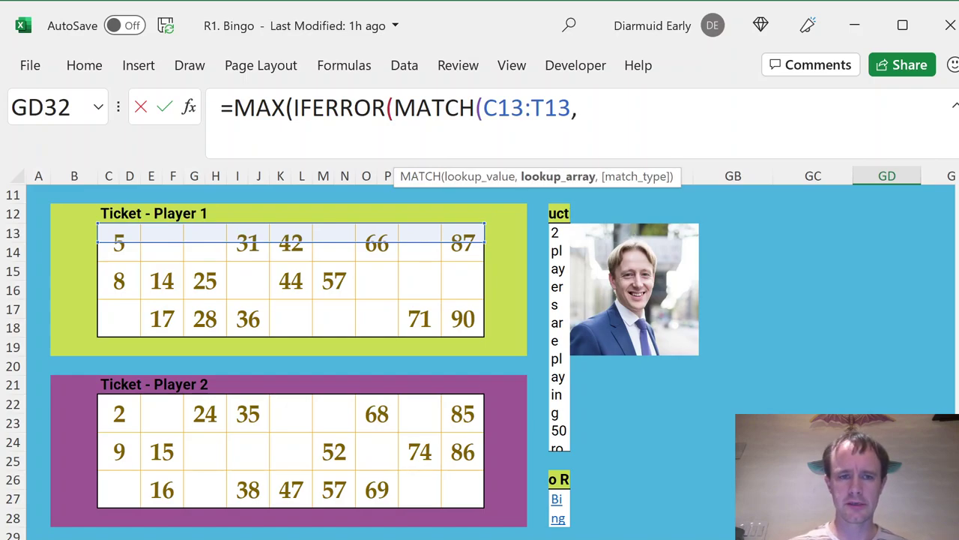
- Use game 1's drawn numbers, C32:FZ32, as the MATCH lookup range
left_click(58, 516)
key("Down")
key("Down")
key("Down")
key("Down")
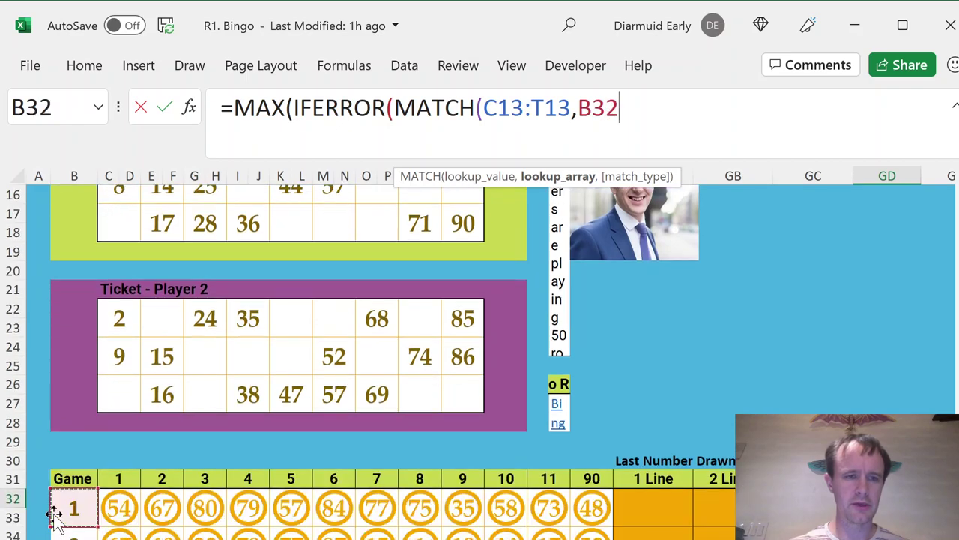
key("Right")
key("shift+Right")
key("shift+Right")
key("shift+Right")
key("shift+Right")
key("shift+Right")
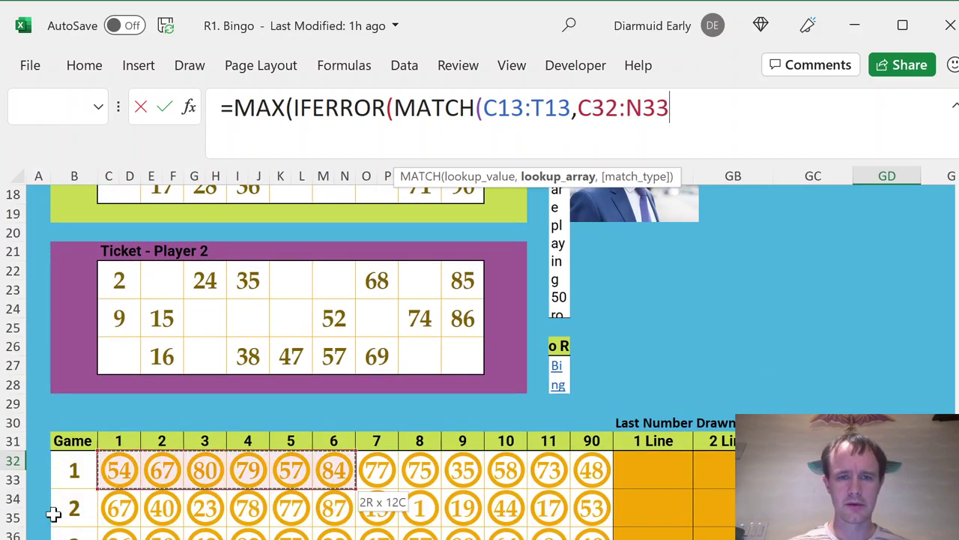
key("ctrl+shift+Right")
key("shift+Right")
key("shift+Left")
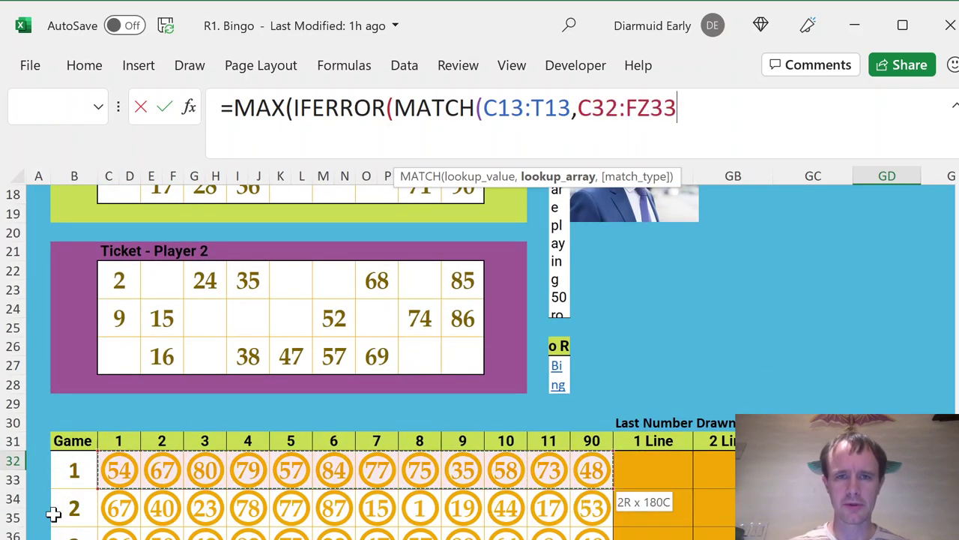
key("shift+Up")
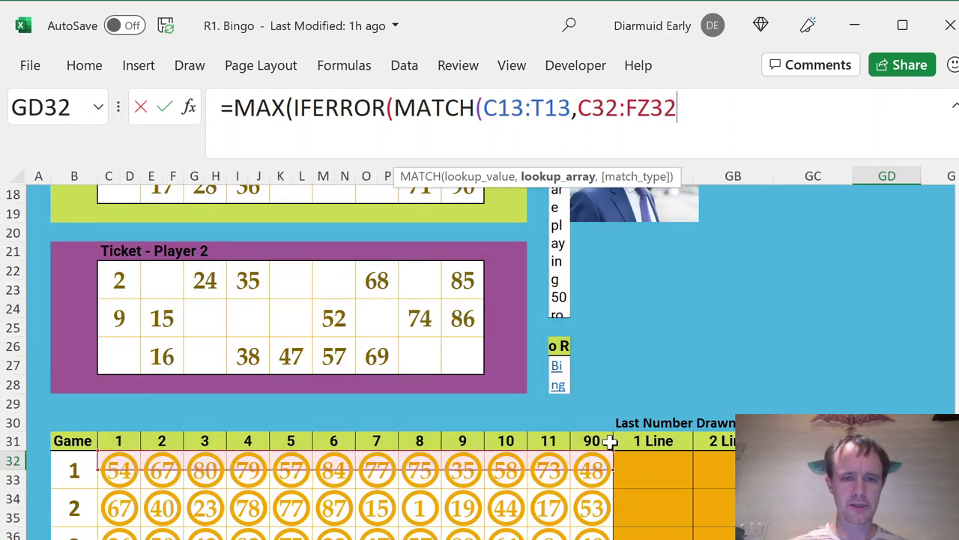
- Lock both ranges' columns and complete =MAX(IFERROR(MATCH($C13:$T13,$C32:$FZ32,0),0))
left_click_drag(677, 107, 592, 108)
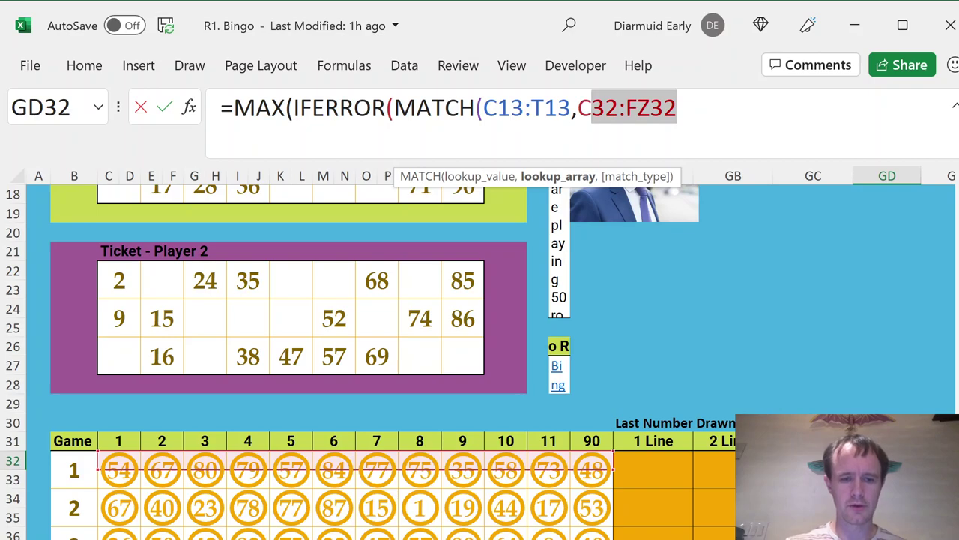
key("F4")
key("F4")
key("F4")
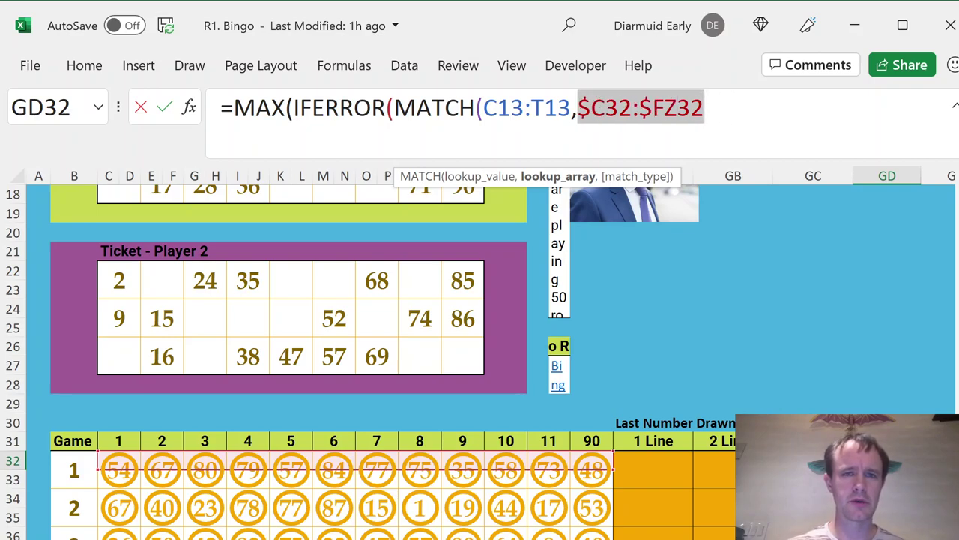
left_click_drag(496, 108, 544, 108)
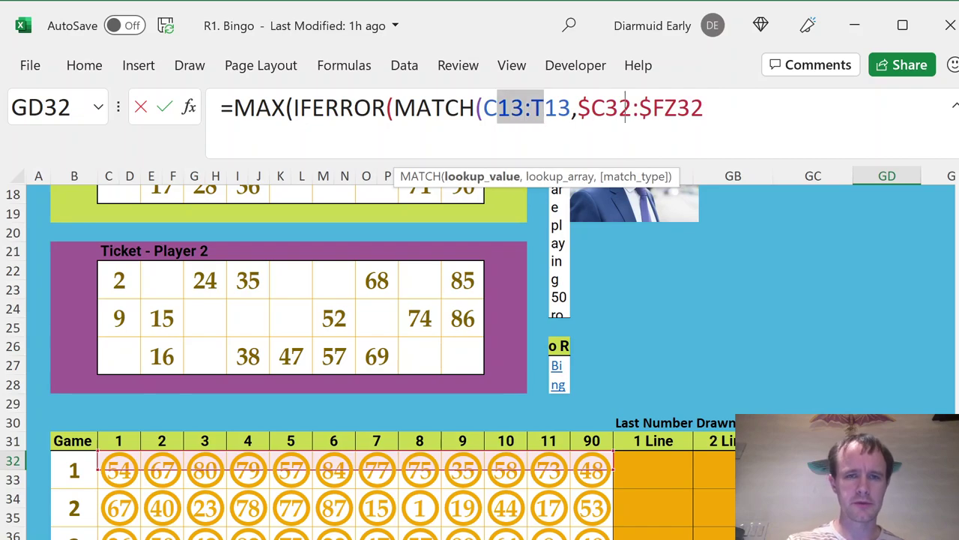
key("F4")
key("F4")
key("F4")
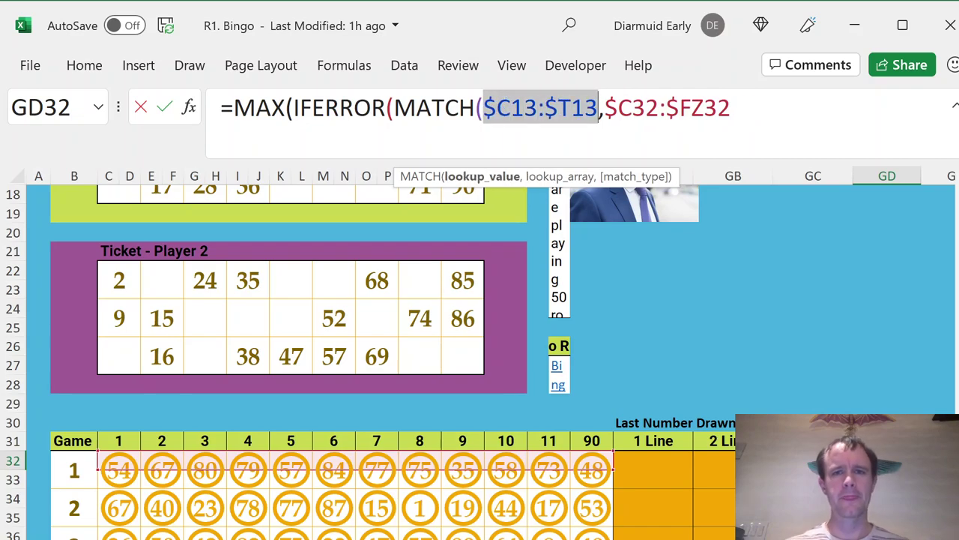
key("End")
type(",0),")
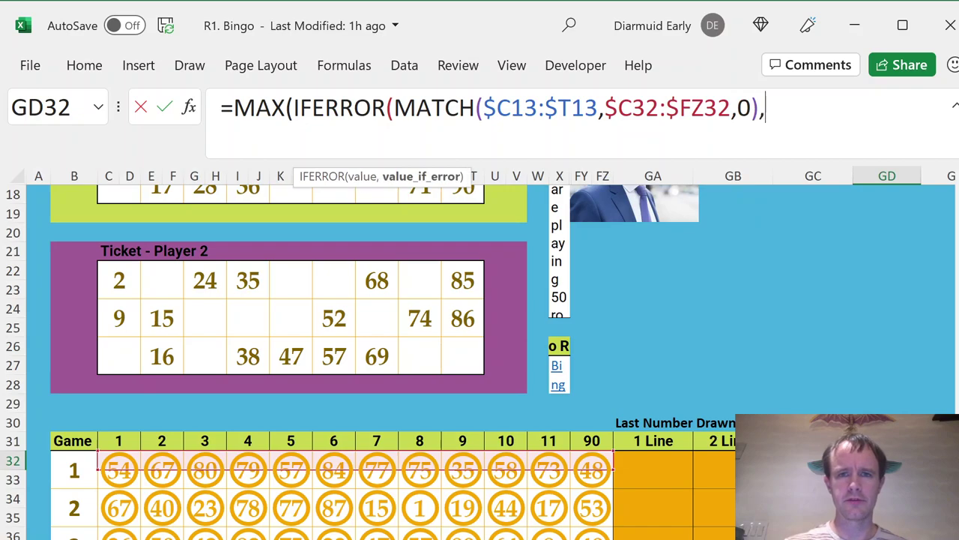
type("0))")
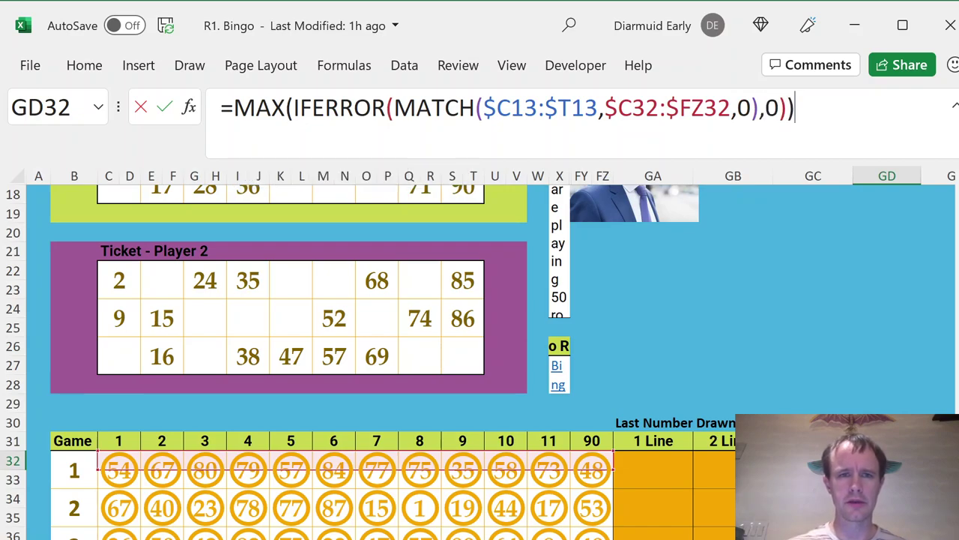
left_click(118, 508)
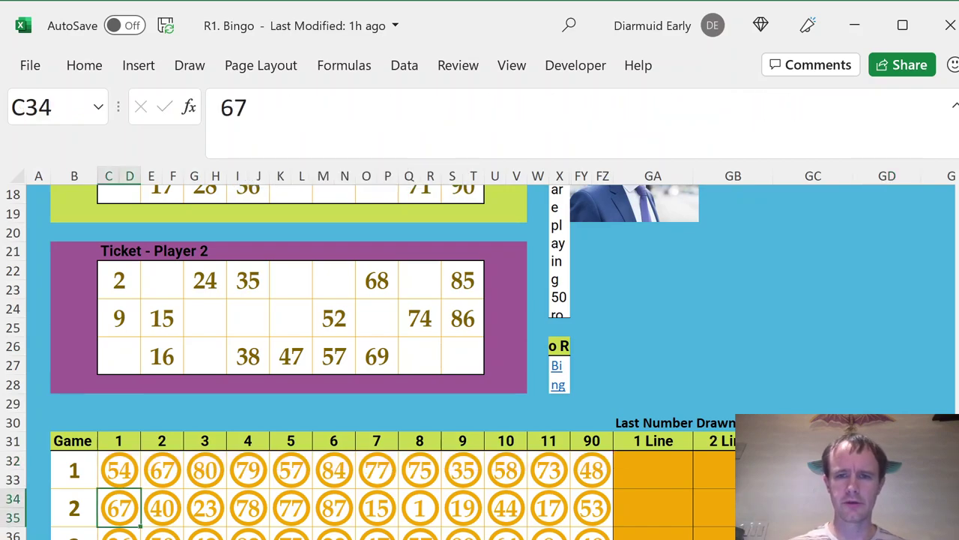
- Check the GD32 formula against the draw headers 1 through 90
left_click(887, 470)
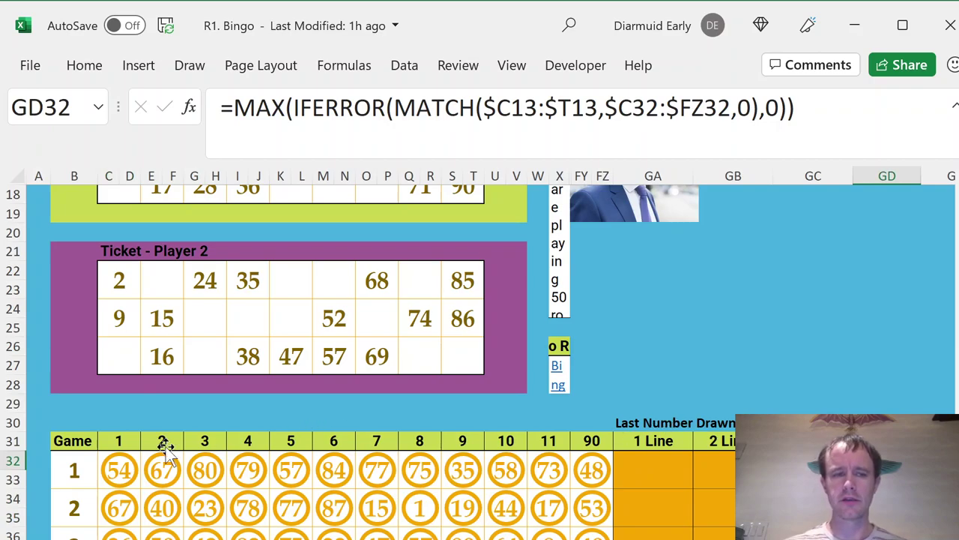
left_click(105, 438)
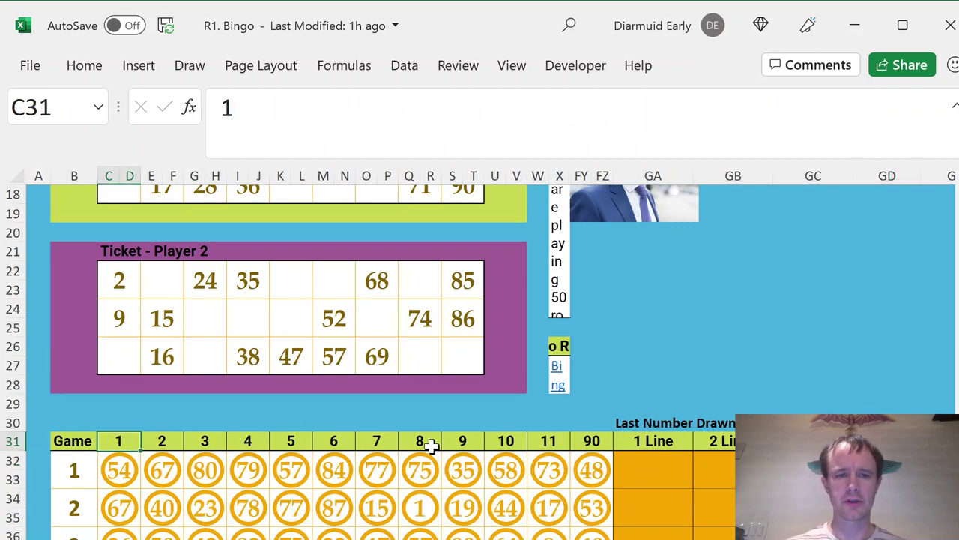
left_click(590, 440, "shift")
left_click(887, 469)
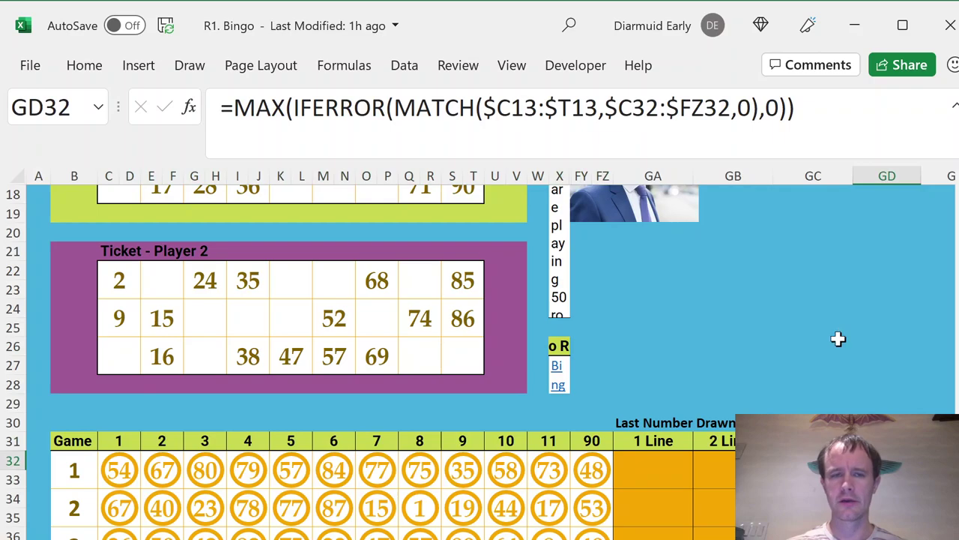
scroll(837, 339, "up", 2)
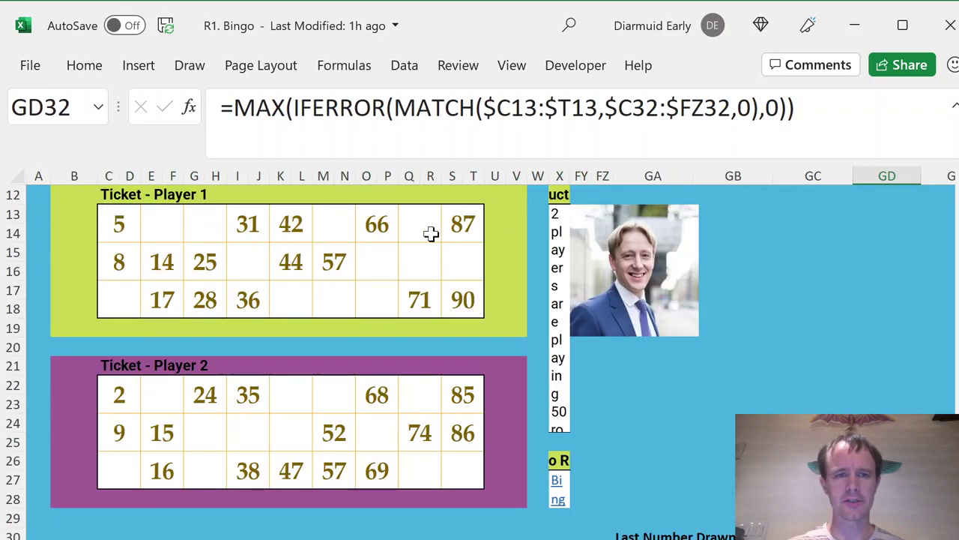
scroll(703, 438, "down", 1)
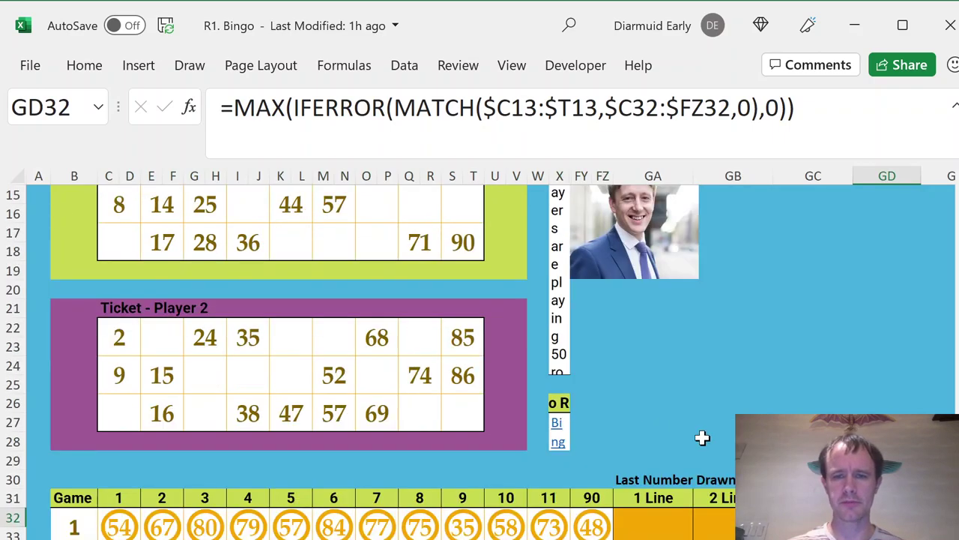
- Label helper column GE31 as 'P1 L2'
left_click(937, 497)
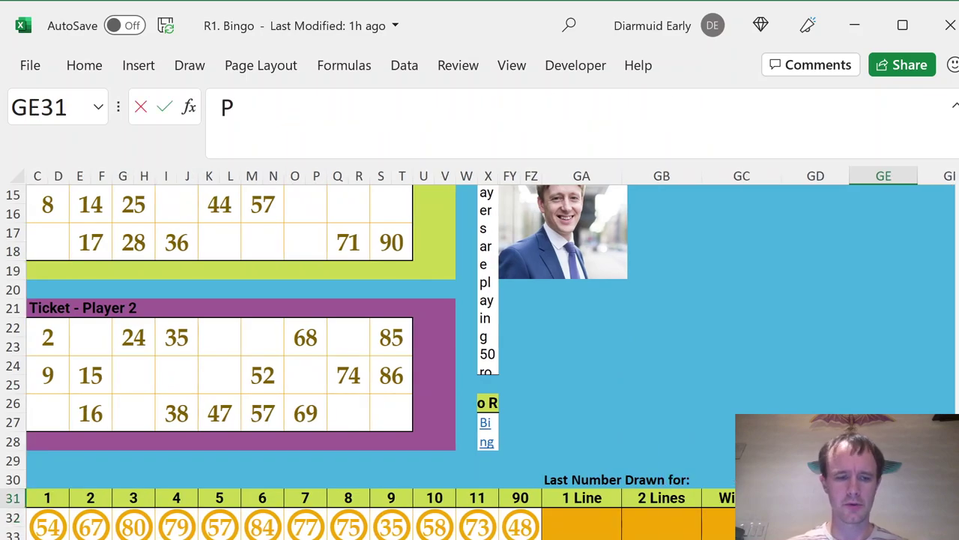
key("Tab")
key("Left")
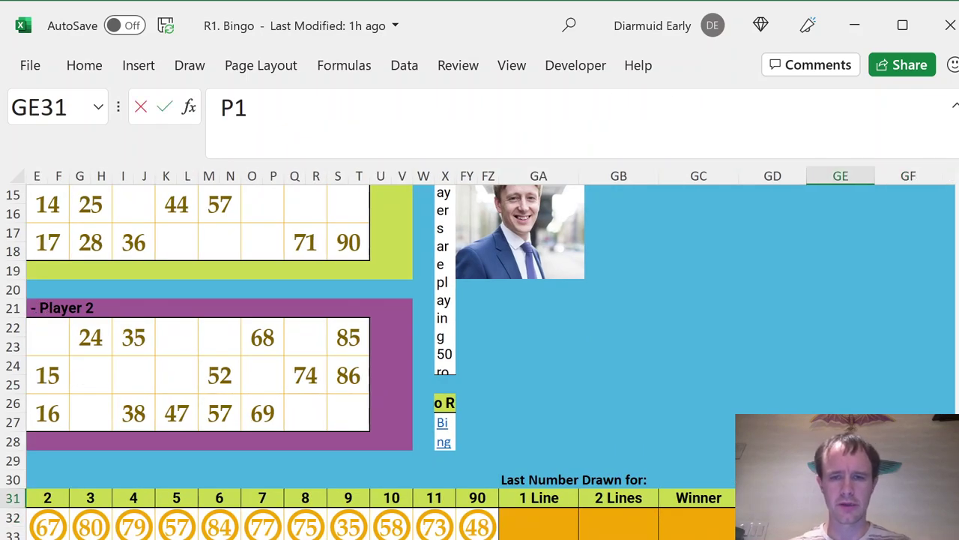
type("P1 L2")
key("Tab")
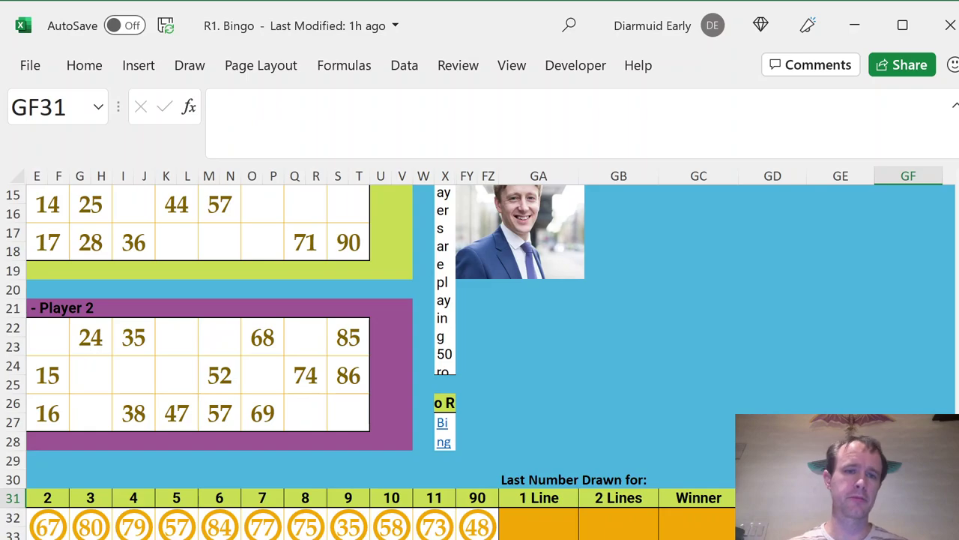
- Inspect the numbers on Player 1's ticket rows and last column
left_click(344, 197)
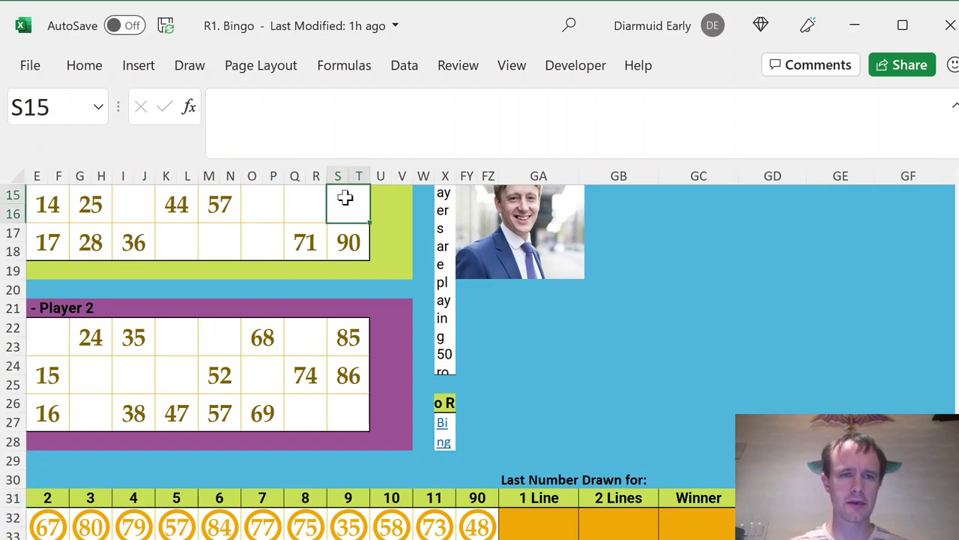
key("Left")
key("Up")
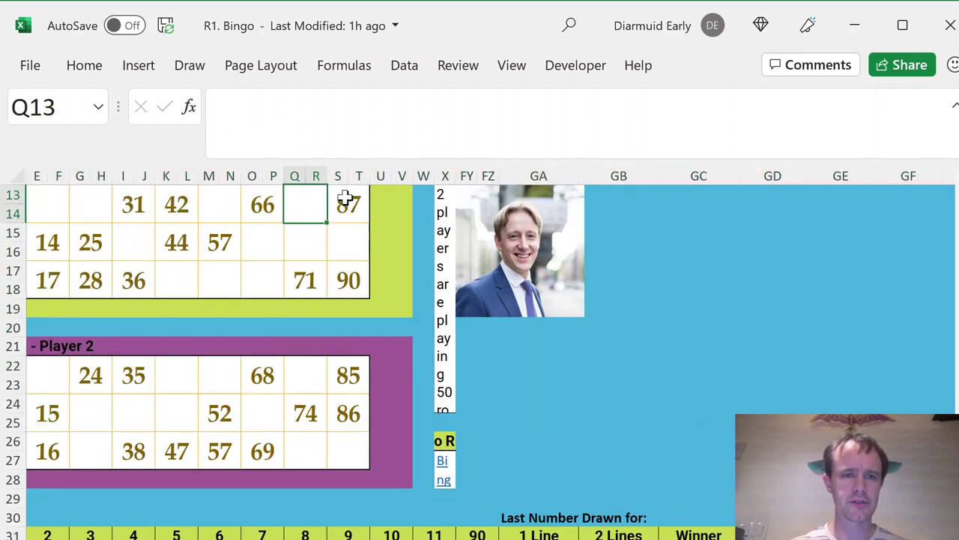
key("Right")
key("Down")
key("Down")
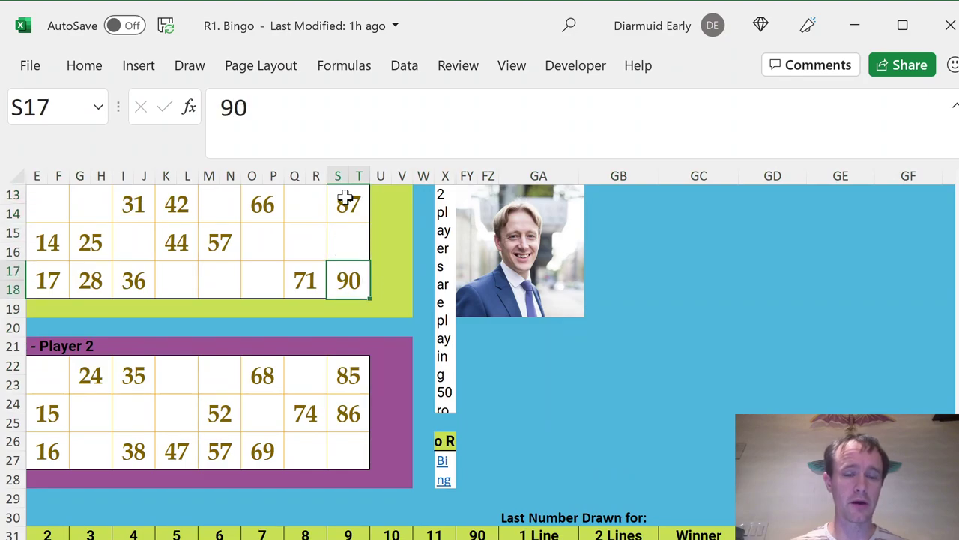
- Compare the P1 L1 and P1 L2 helper formulas in GD32 and GE32
left_click(840, 534)
key("Down")
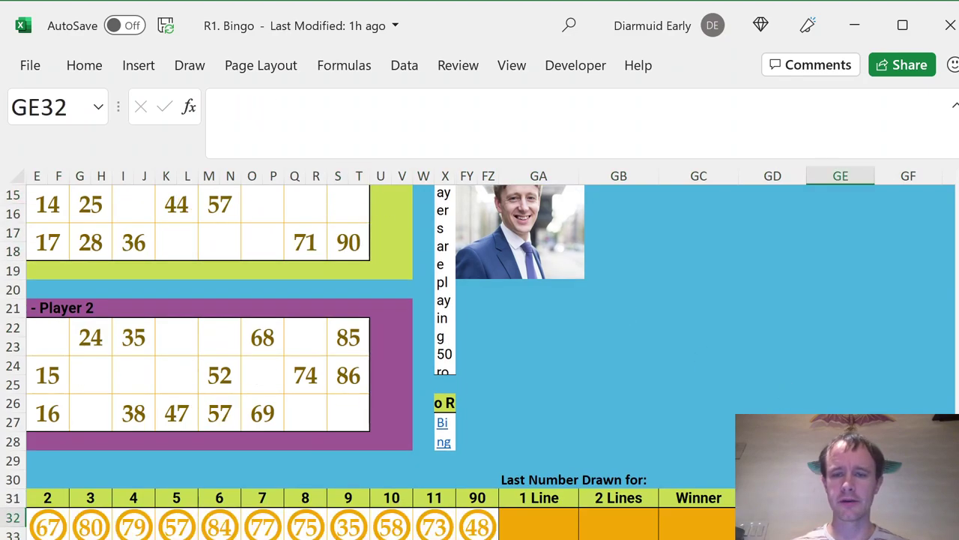
key("Left")
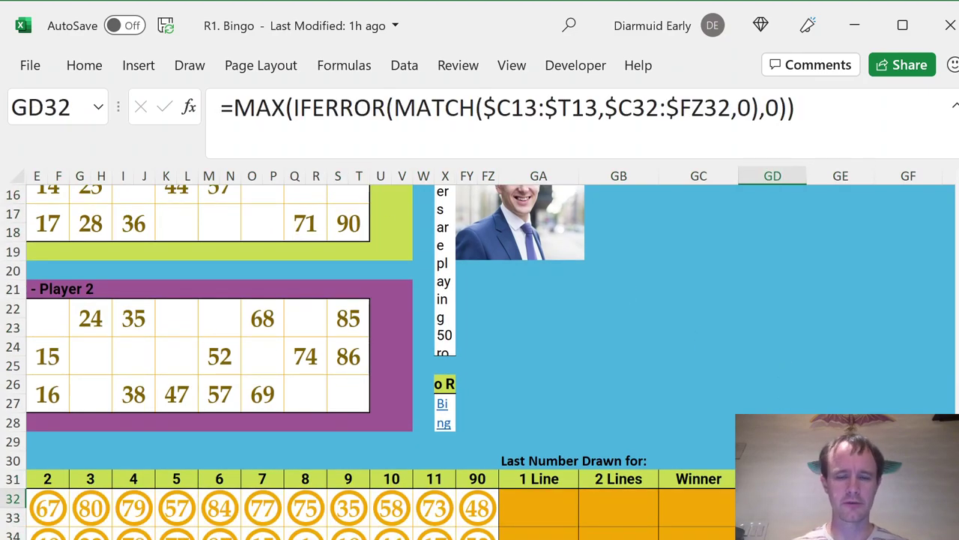
key("Right")
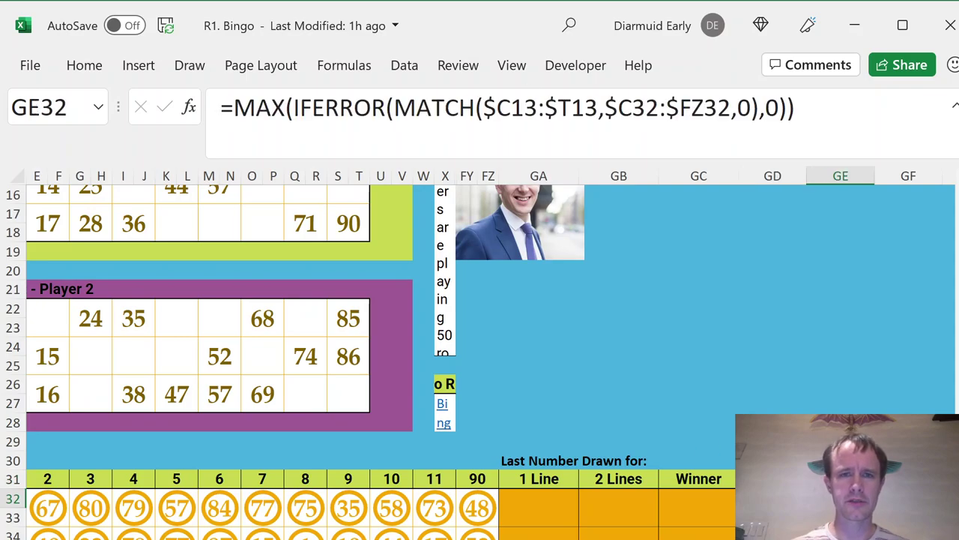
key("Left")
key("Right")
key("Left")
key("Right")
key("Left")
key("Right")
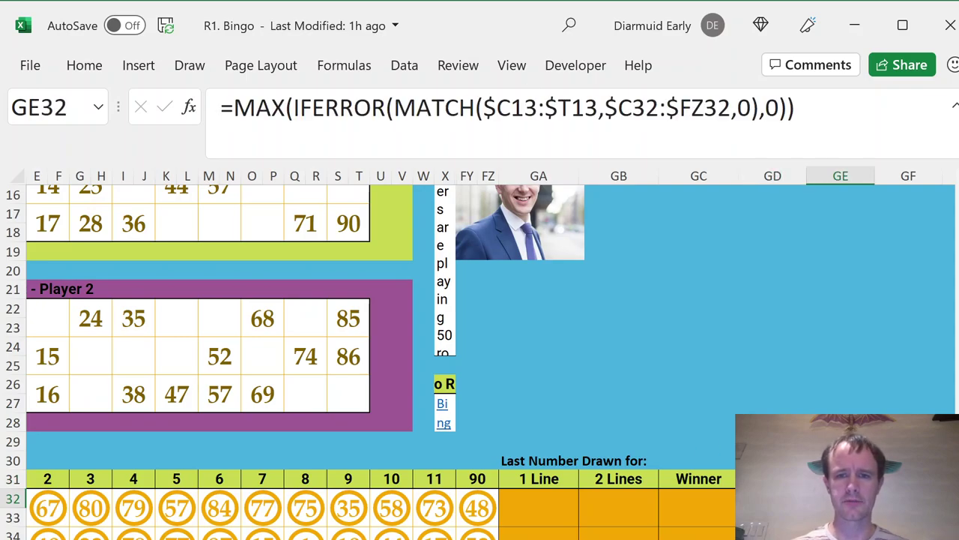
- Repoint the GE32 formula at Player 1's second line, $C15:$T15
left_click(538, 108)
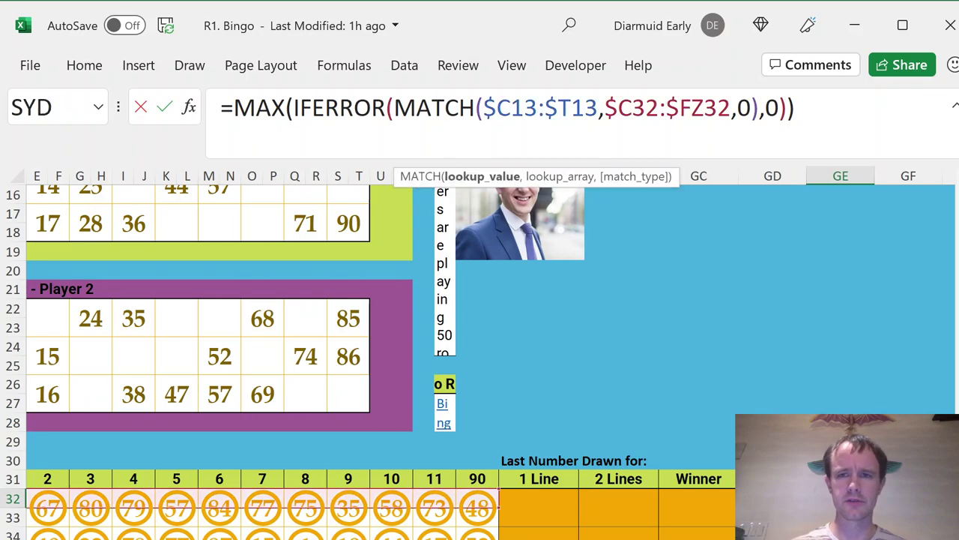
scroll(537, 131, "up", 1)
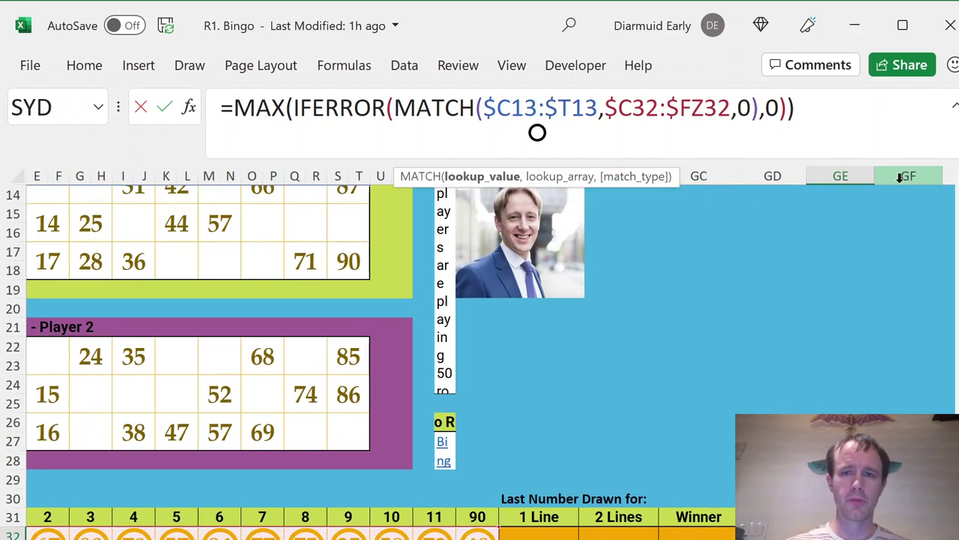
scroll(537, 132, "up", 1)
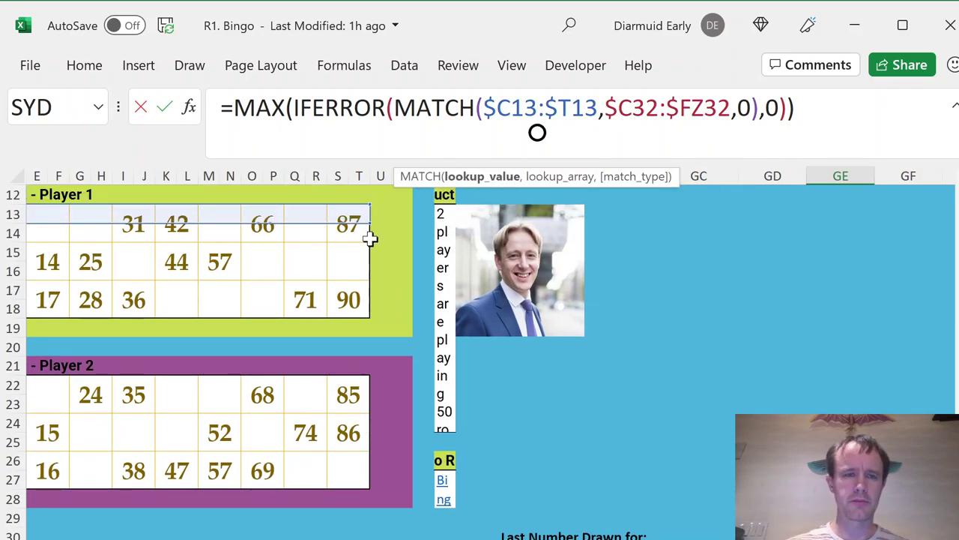
left_click_drag(299, 239, 295, 257)
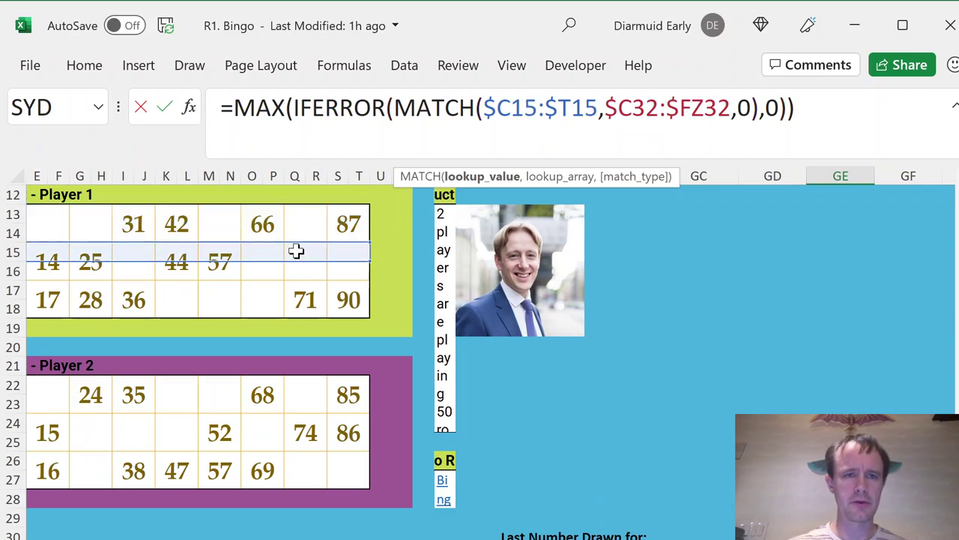
key("ctrl+Return")
key("Left")
key("Right")
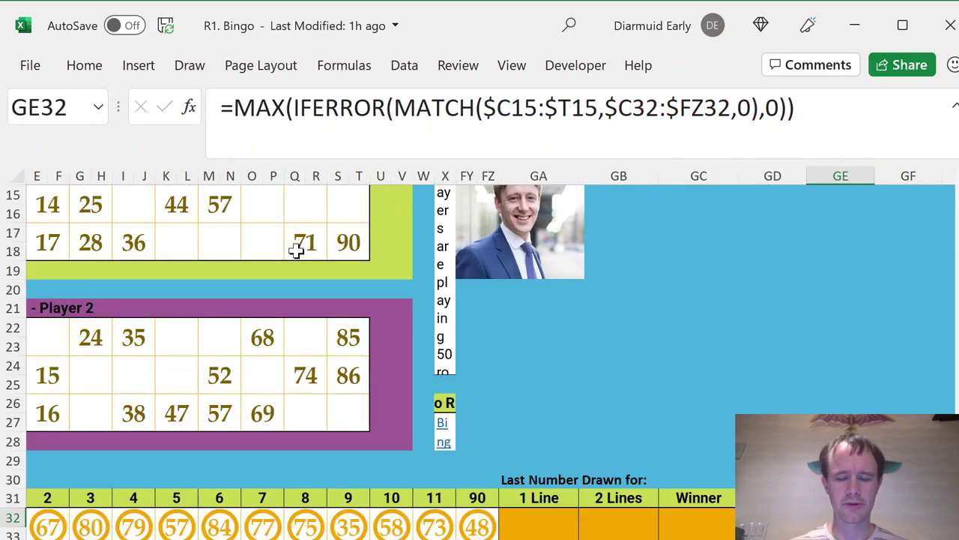
- Repoint the GF32 formula at Player 1's third line, row 17
key("Up")
key("shift+Down")
key("Right")
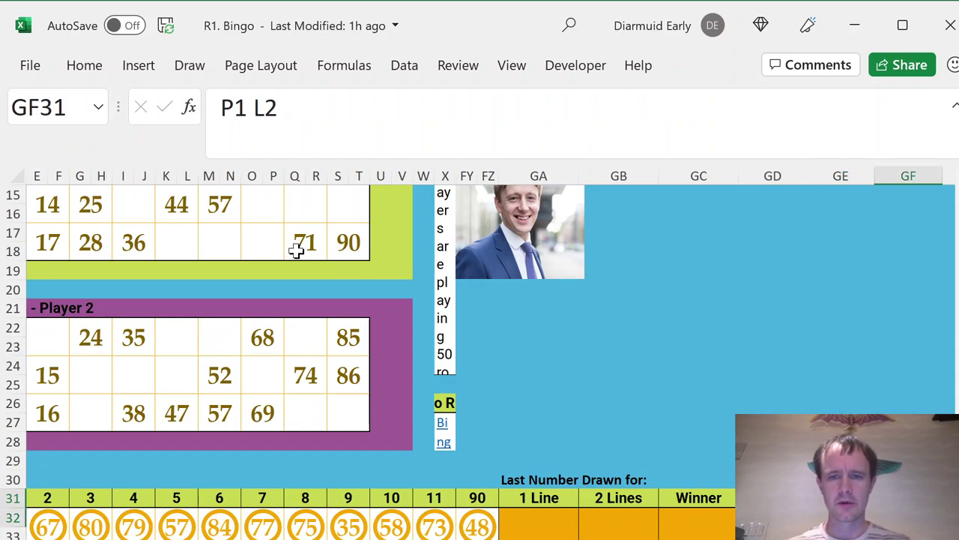
scroll(296, 251, "right", 1)
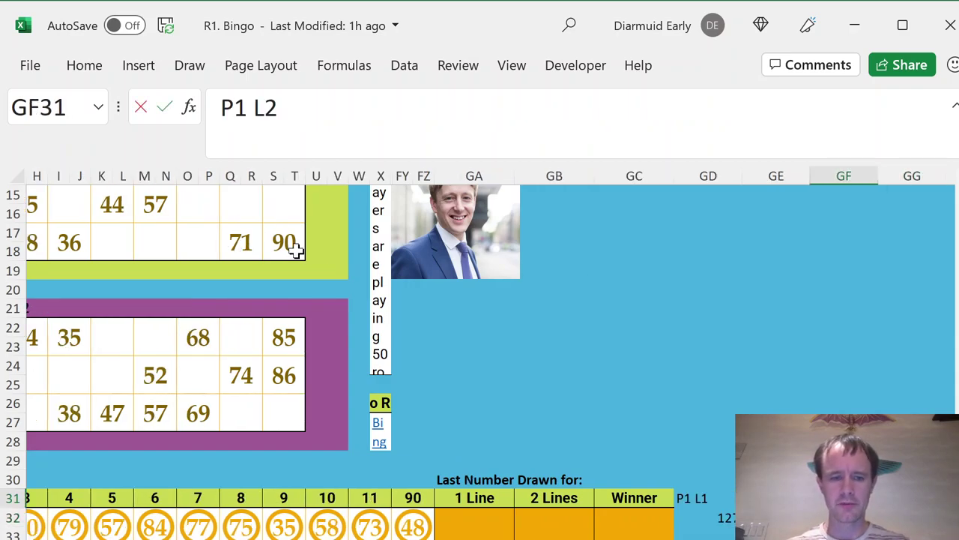
key("Down")
key("F2")
left_click_drag(187, 206, 185, 231)
key("Return")
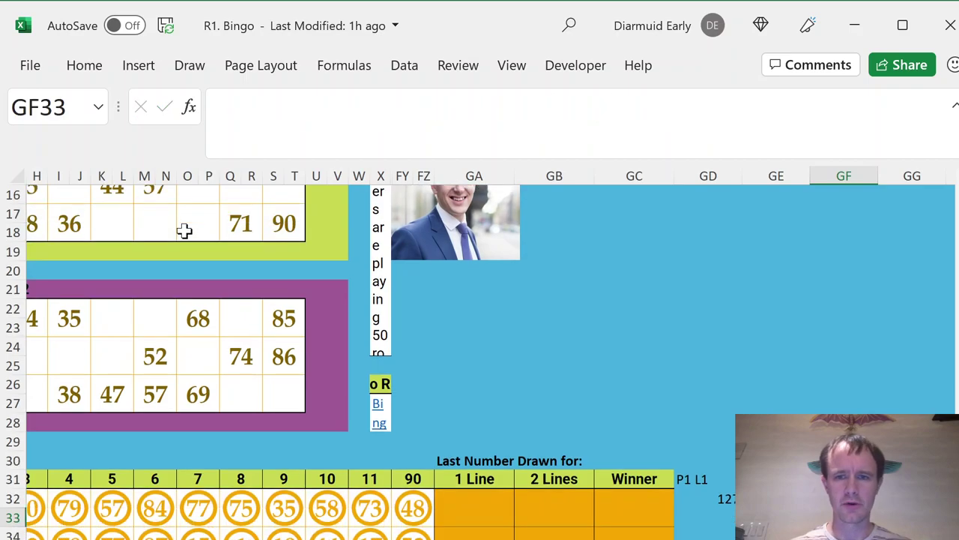
- Review the three P1 line-result columns and their values
key("Up")
key("Left")
key("Up")
key("Left")
key("shift+Right")
key("shift+Right")
key("shift+Down")
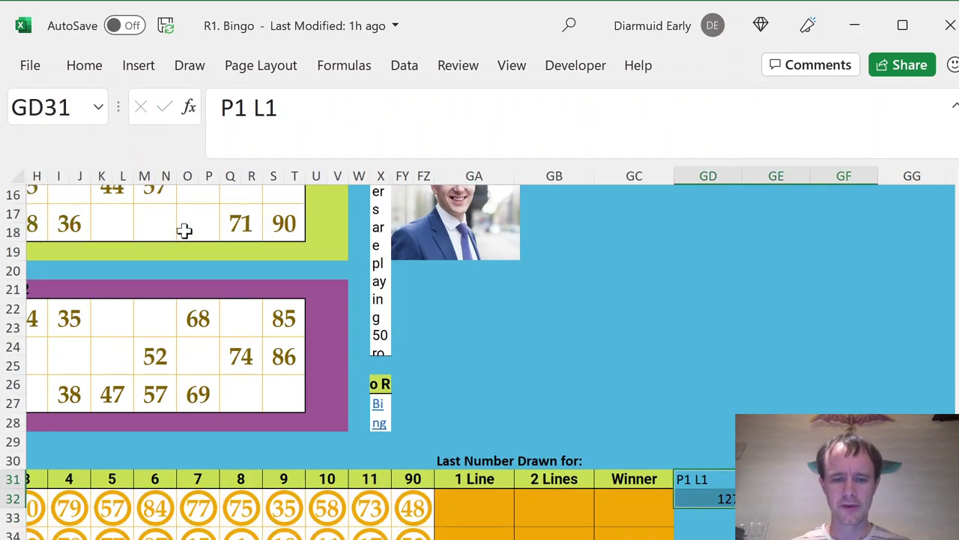
- Enter headers 'P1 first', 'P1 second' and 'P1 third' in GG31:GI31
key("Right")
key("Right")
key("Right")
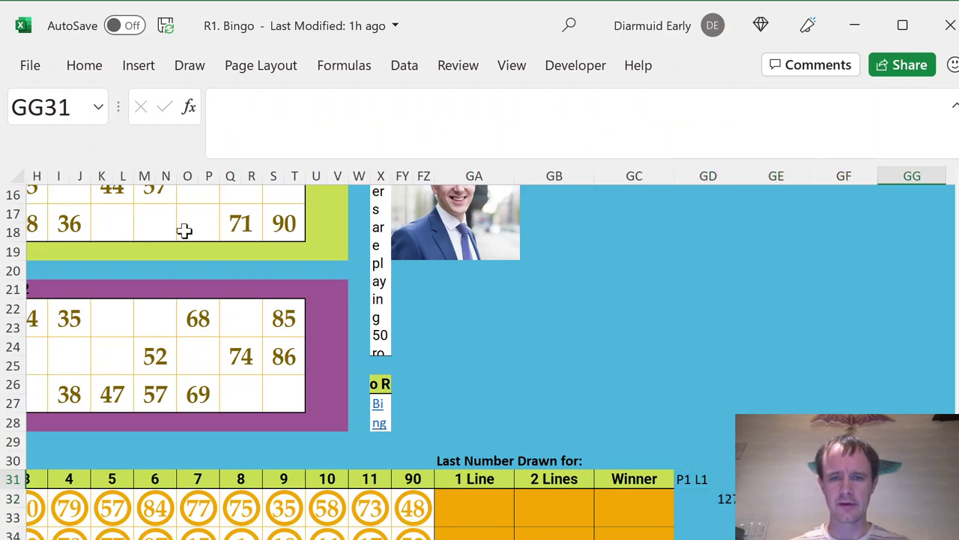
type("P")
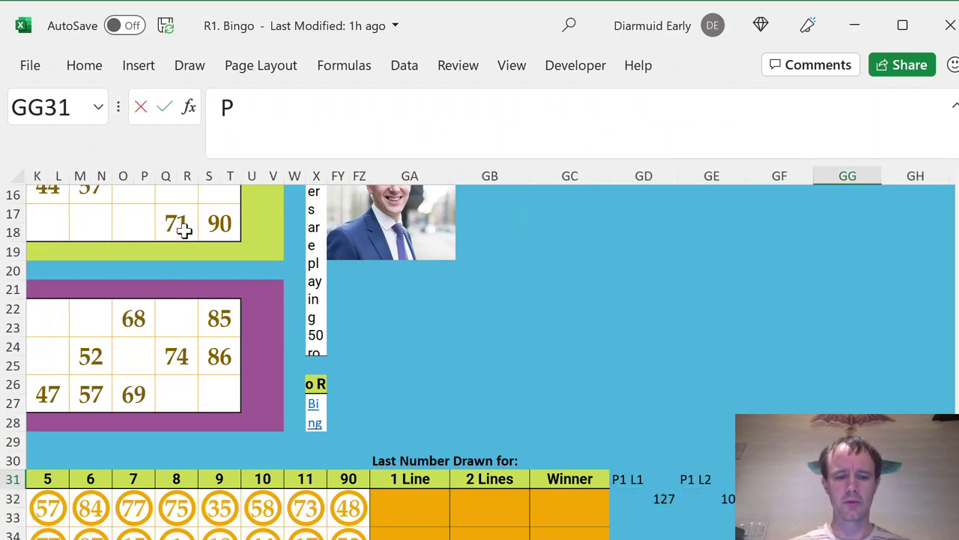
type("1 first")
key("Tab")
type("P")
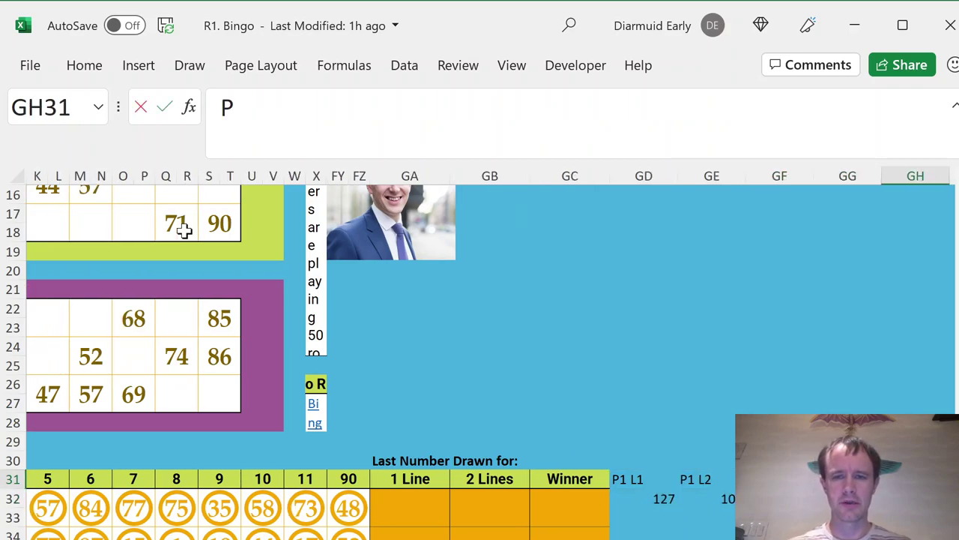
type("1 second")
key("Tab")
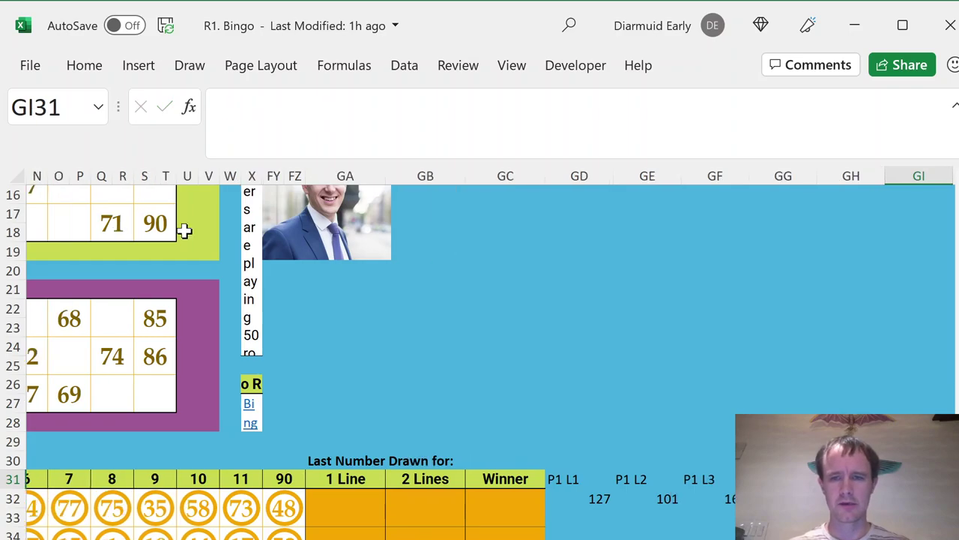
type("P1")
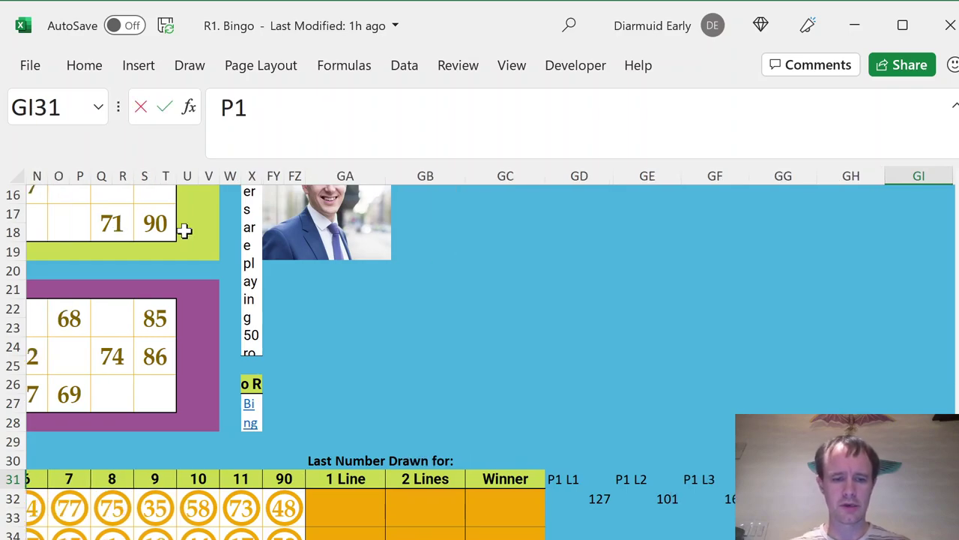
type(" third")
key("Return")
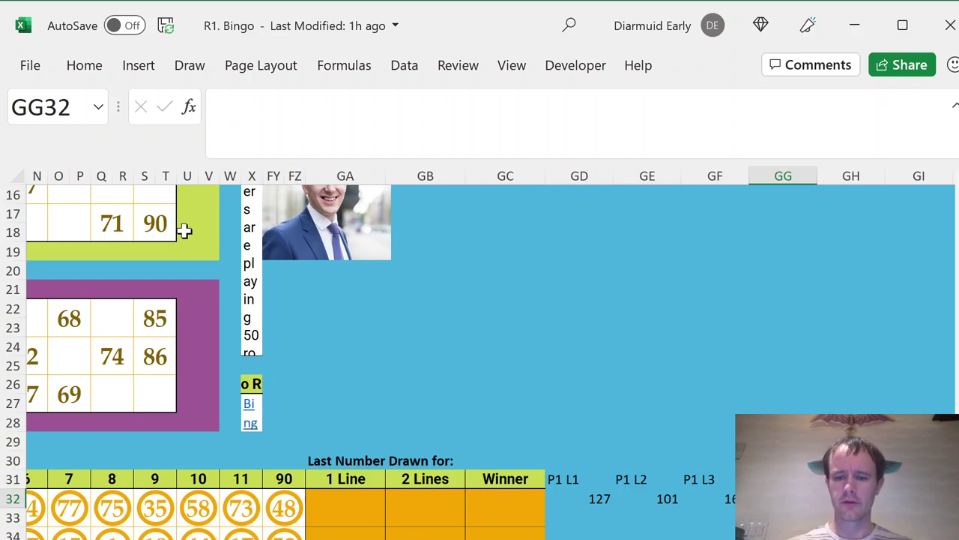
- Fill GG32:GI32 with MIN, MEDIAN and MAX of GD32:GF32
type("=min")
key("Tab")
key("Left")
key("shift+Left")
key("shift+Left")
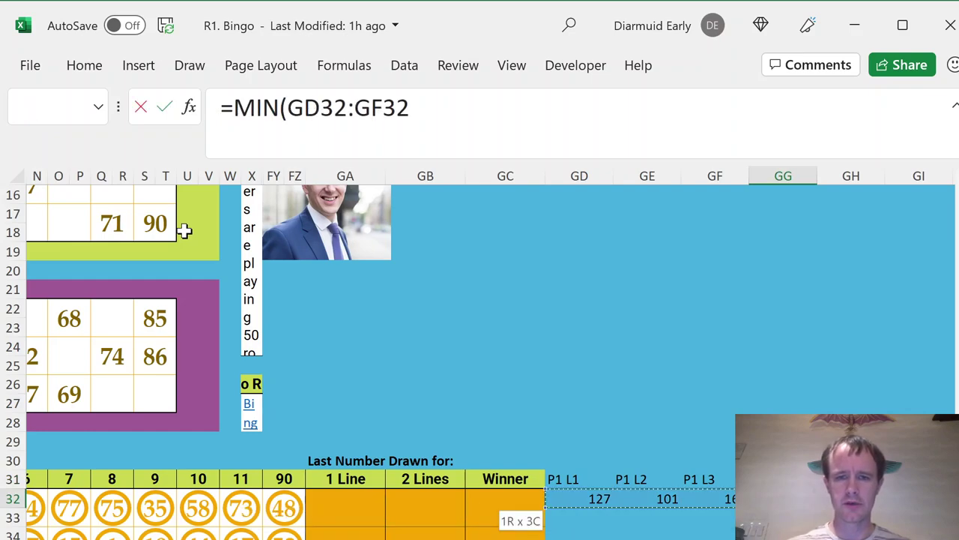
key("Tab")
type("=medi")
key("Tab")
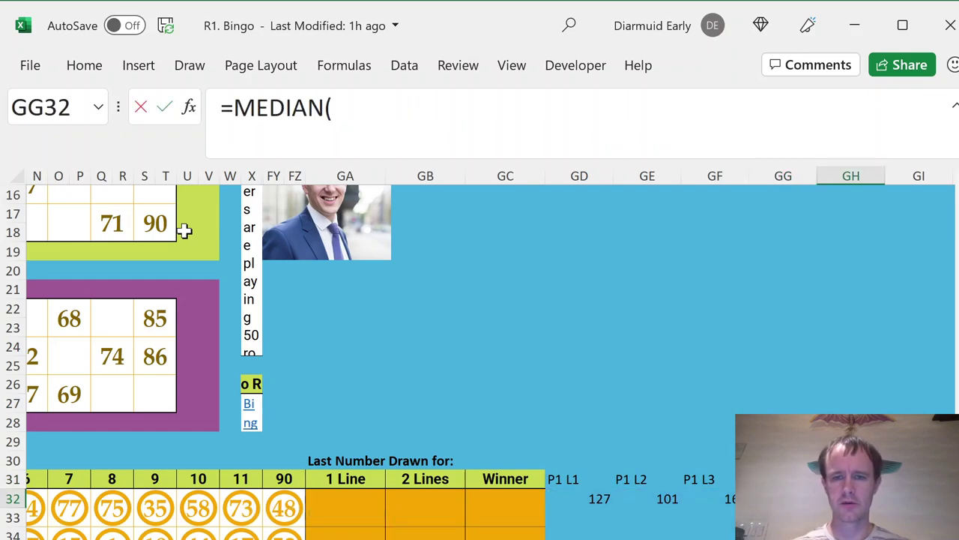
key("Left")
key("shift+Left")
key("shift+Left")
key("Tab")
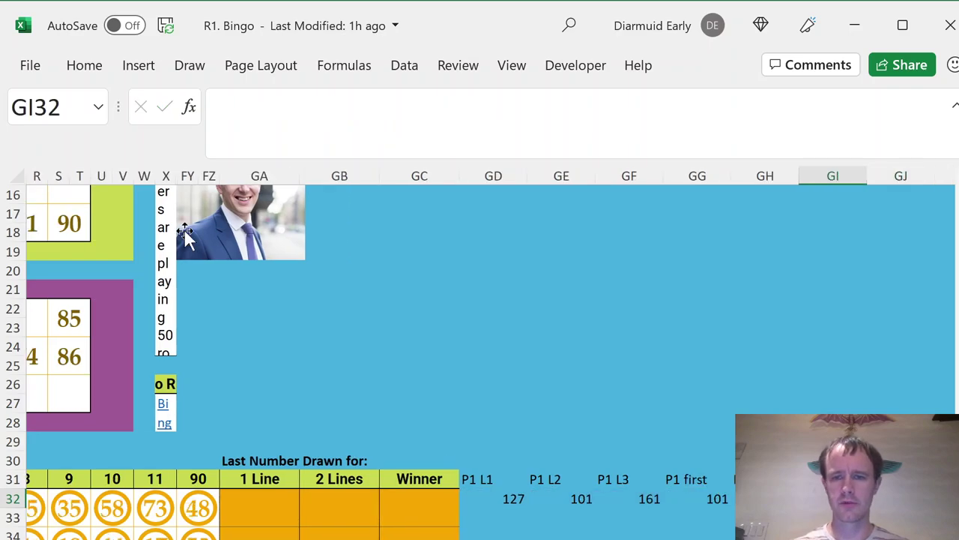
type("=m")
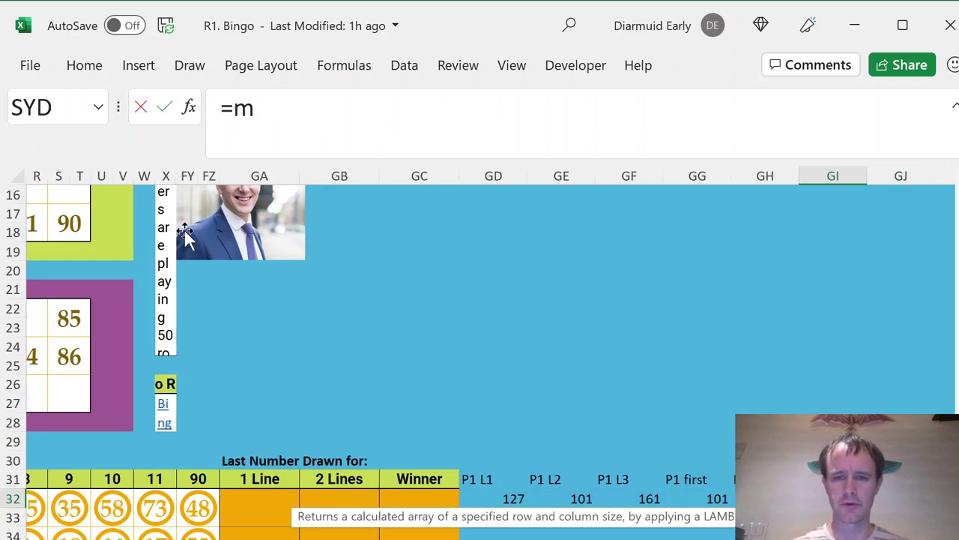
type("ax")
key("Tab")
key("Left")
key("Left")
key("Left")
key("shift+Left")
key("shift+Left")
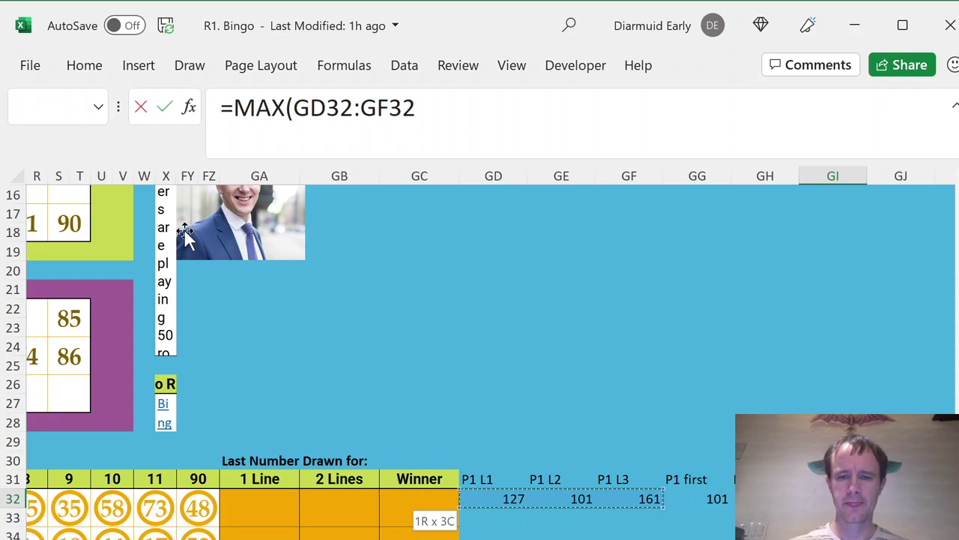
key("Return")
- Copy the GD31:GI32 summary block and paste it starting at GJ31
key("Up")
key("Up")
key("Left")
key("Left")
key("Left")
key("Left")
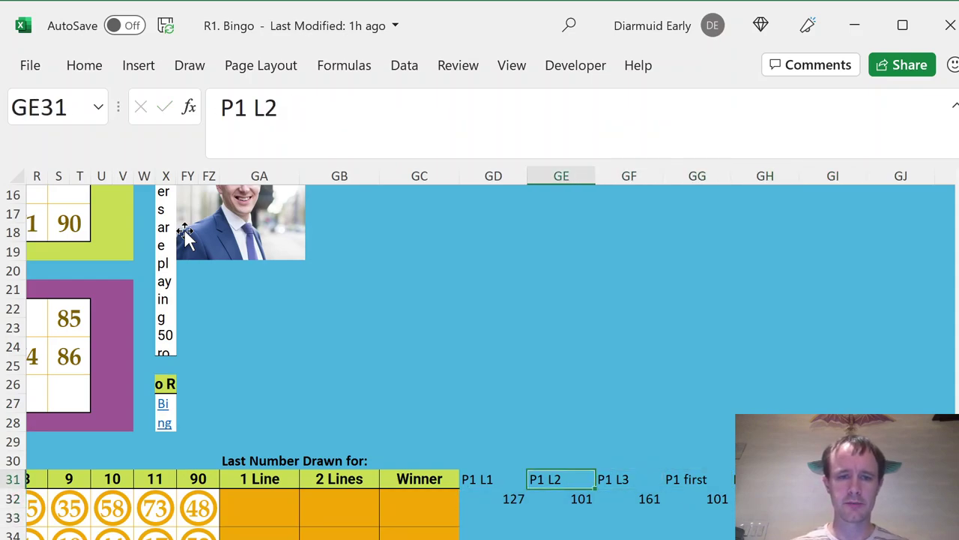
key("Left")
key("ctrl+shift+Right")
key("ctrl+shift+Down")
key("ctrl+c")
key("ctrl+Right")
key("Right")
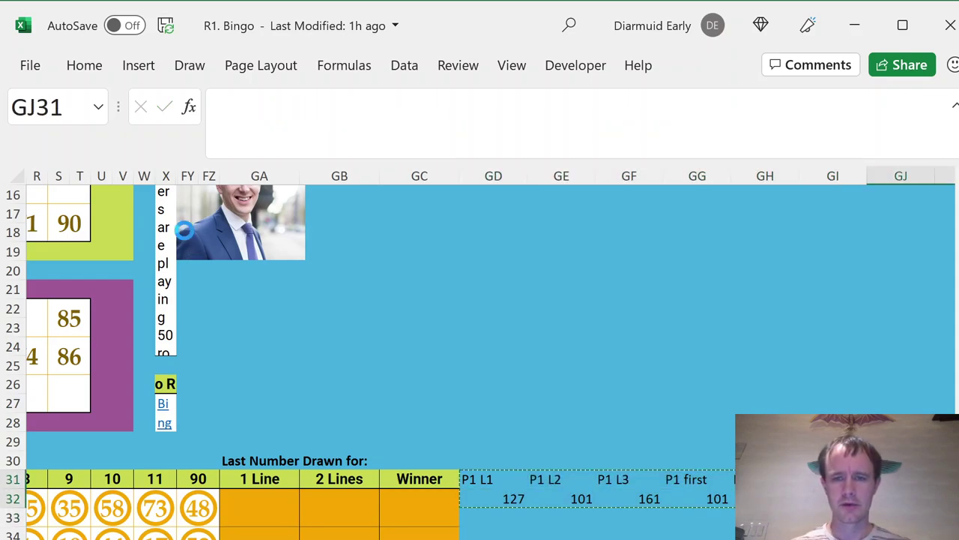
key("ctrl+v")
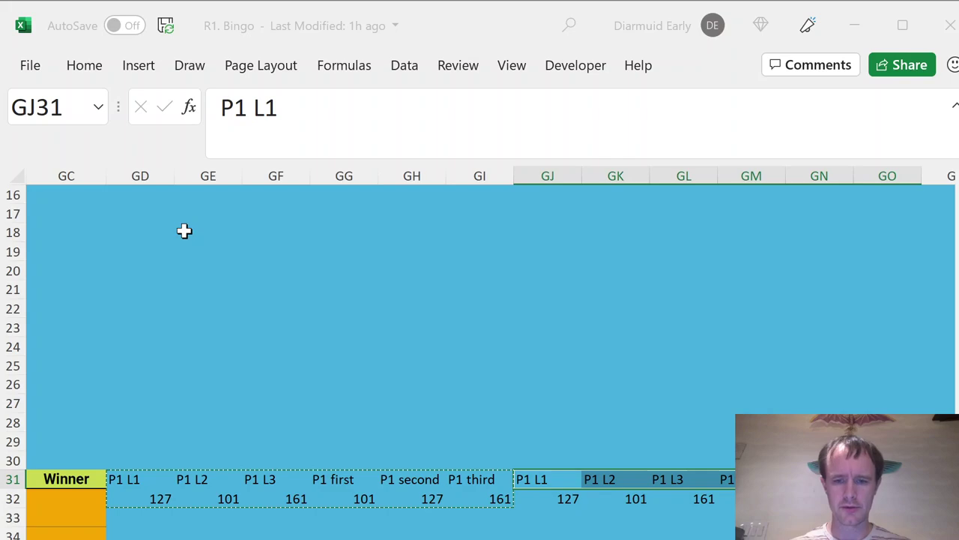
- Relabel the copied headers to P2 and set the P2 L1 MATCH range to row 22
key("Return")
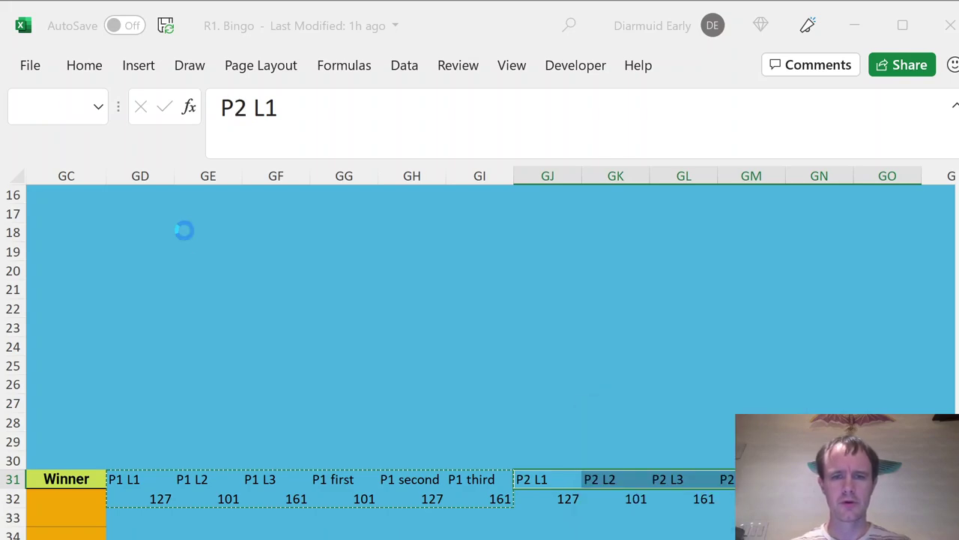
left_click(552, 498)
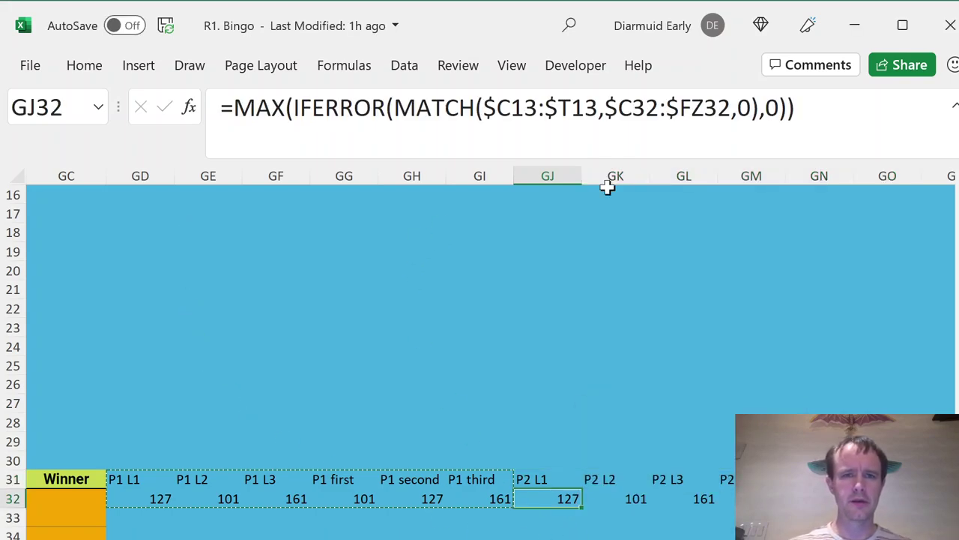
left_click_drag(482, 364, 481, 365)
key("Right")
key("Down")
key("Down")
key("Down")
key("Down")
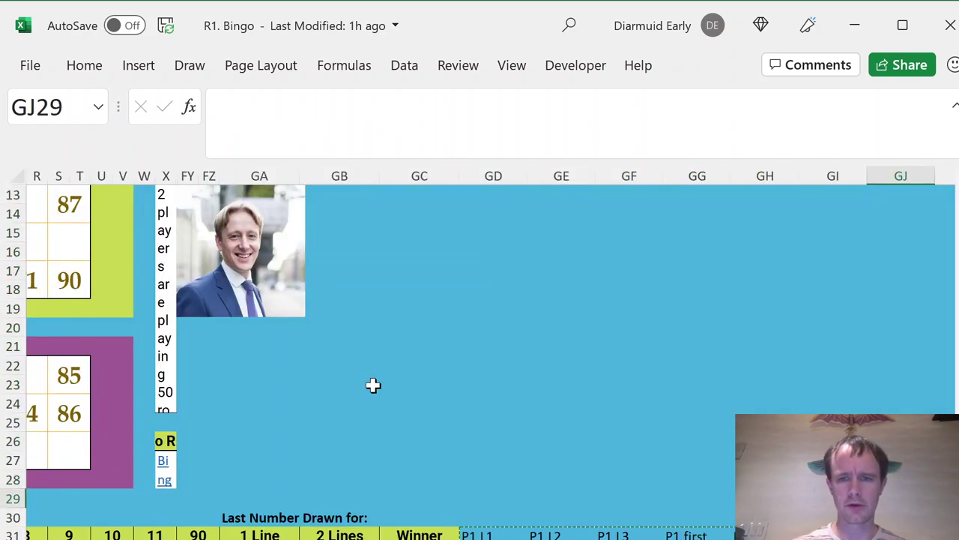
key("Down")
key("Down")
key("Down")
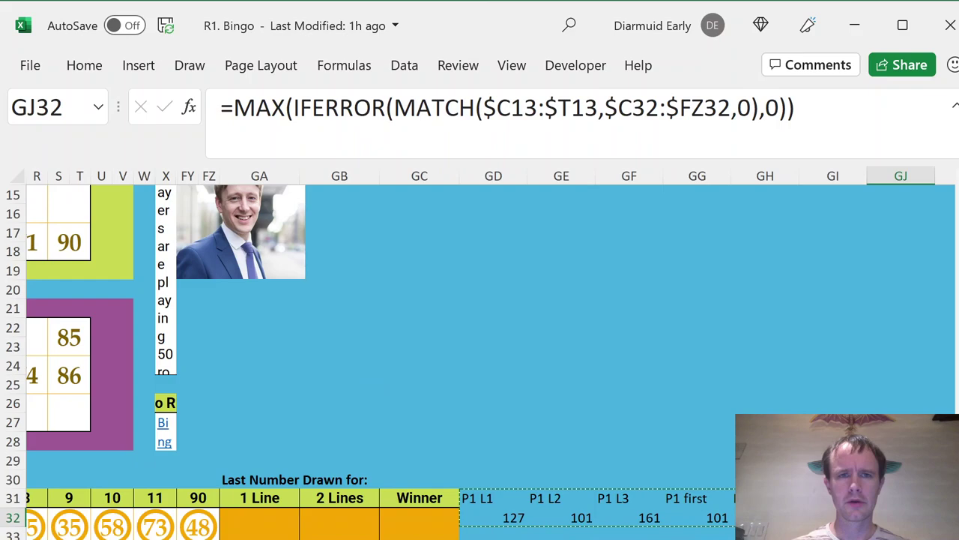
left_click(537, 107)
key("BackSpace")
key("BackSpace")
type("22")
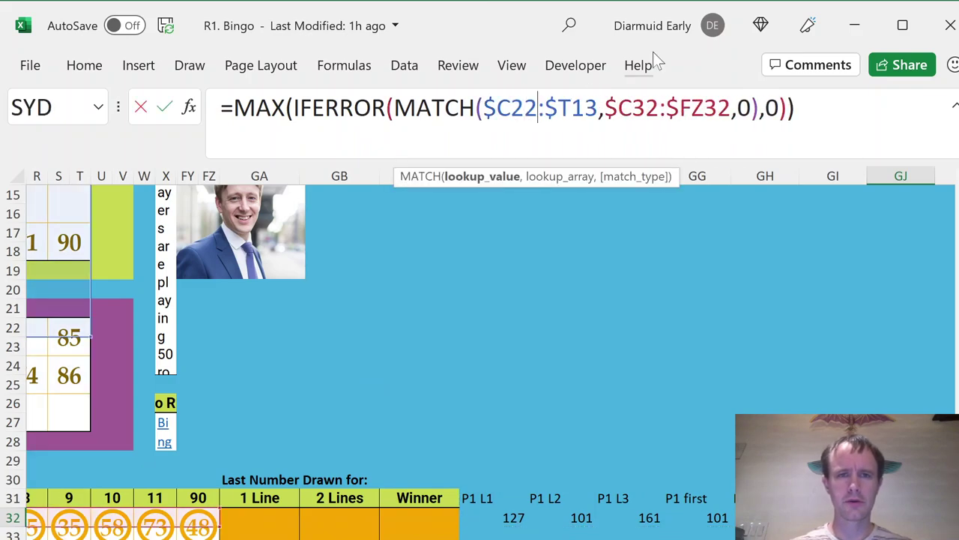
key("Right")
key("Right")
key("Right")
key("Right")
key("Right")
key("BackSpace")
key("BackSpace")
type("22")
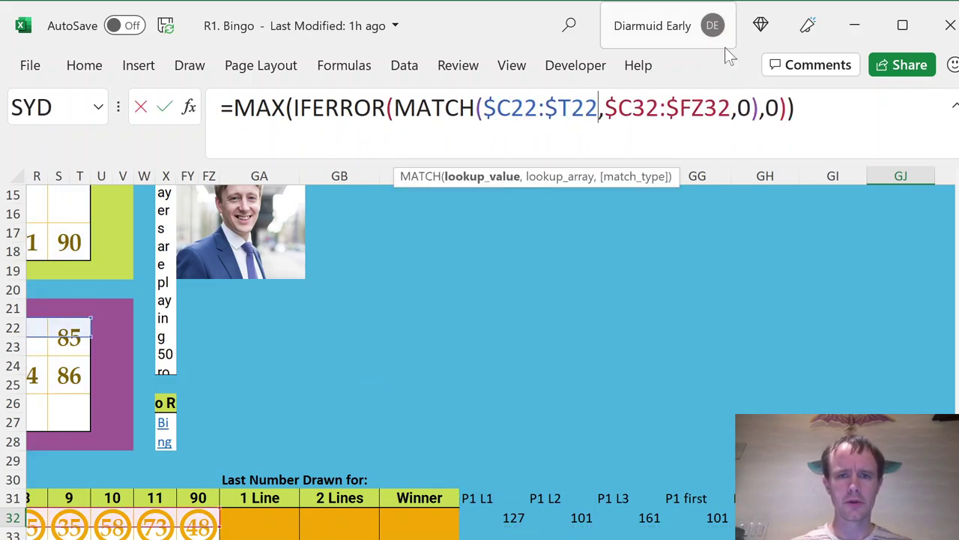
key("Return")
- Change the P2 L2 formula's ticket range to row 24
key("Up")
key("Right")
key("Right")
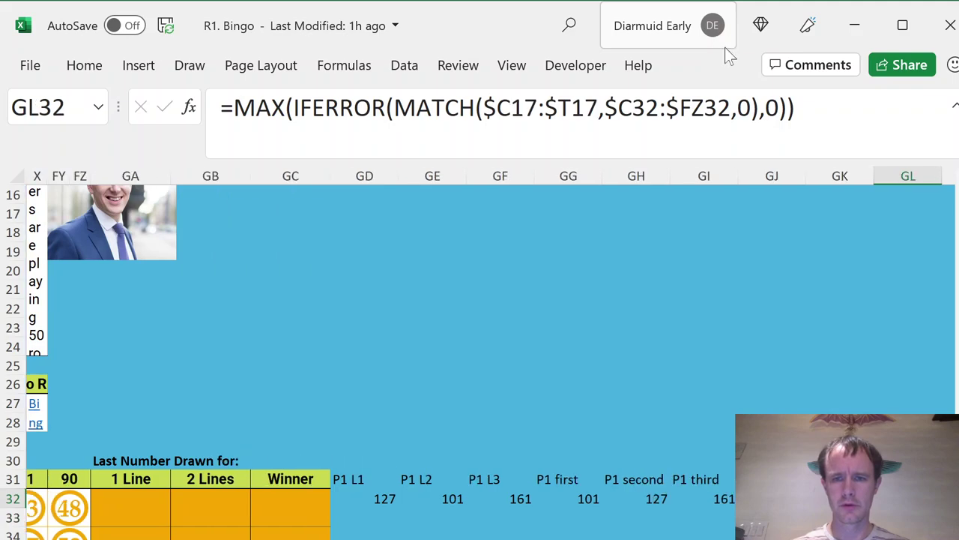
key("Left")
left_click(538, 107)
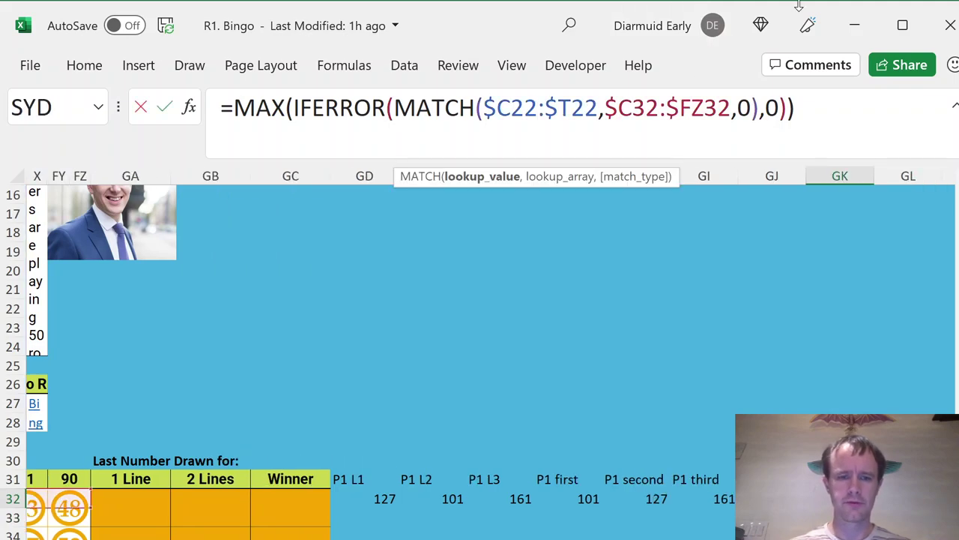
key("BackSpace")
type("4")
key("Right")
key("Tab")
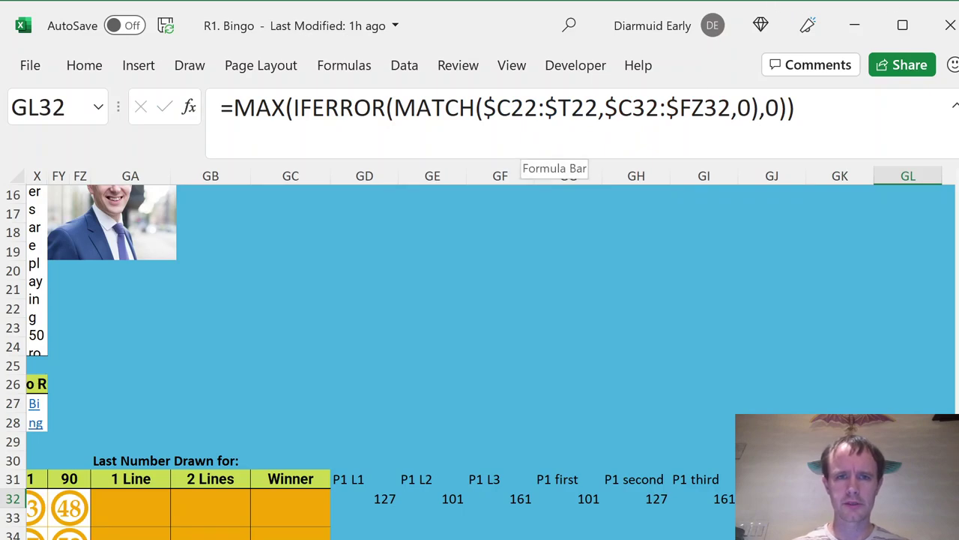
- Change the P2 L3 formula's ticket range to row 26
left_click(538, 107)
key("BackSpace")
type("6")
key("Right")
key("Right")
key("Right")
key("Right")
key("Right")
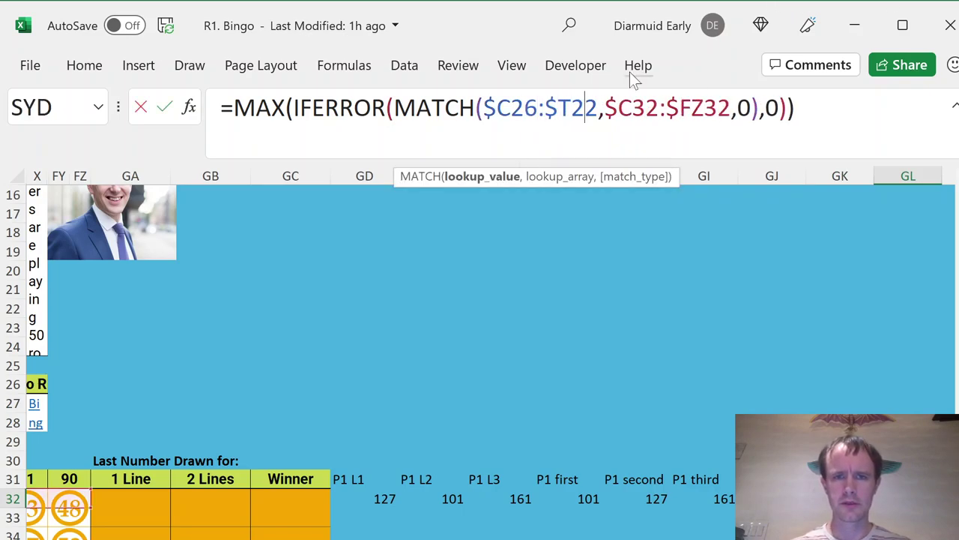
key("BackSpace")
type("6")
key("Tab")
key("Tab")
key("Right")
key("Right")
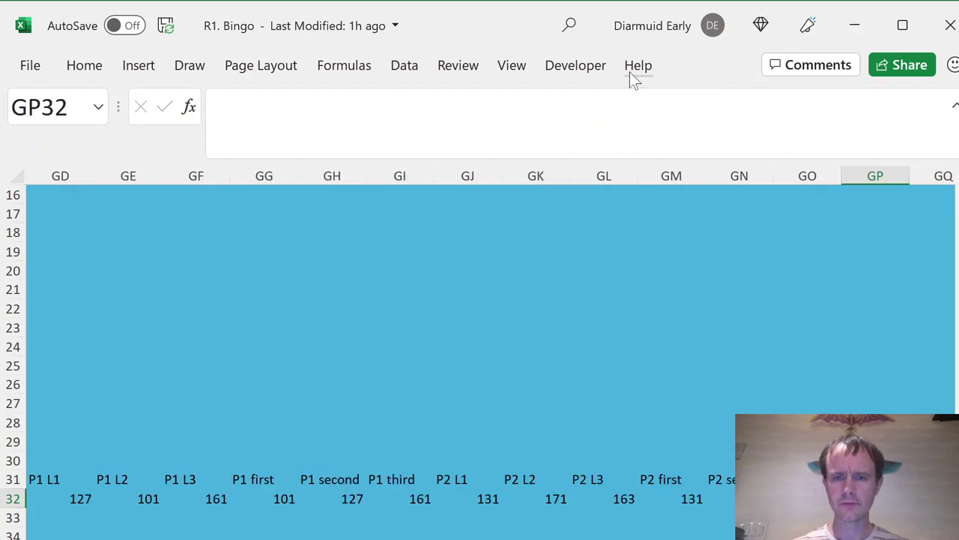
- Check the P2 first, second and third summary formulas, leaving them unchanged
key("Left")
key("Left")
key("Left")
key("F2")
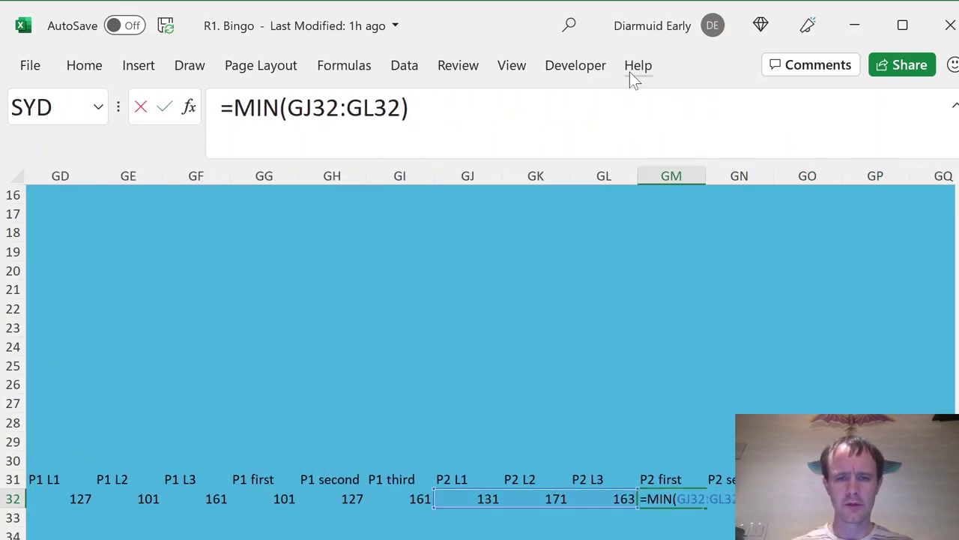
key("Escape")
key("Right")
key("F2")
key("Escape")
key("Right")
key("F2")
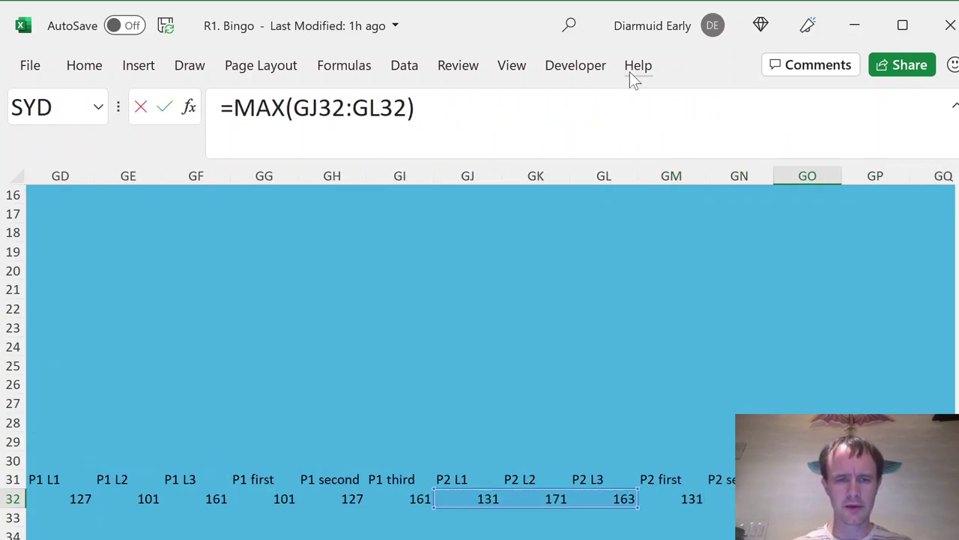
key("Return")
- Review game 1's drawn numbers and the helper results across row 32
key("Up")
key("Down")
key("Left")
key("Left")
key("Left")
key("Left")
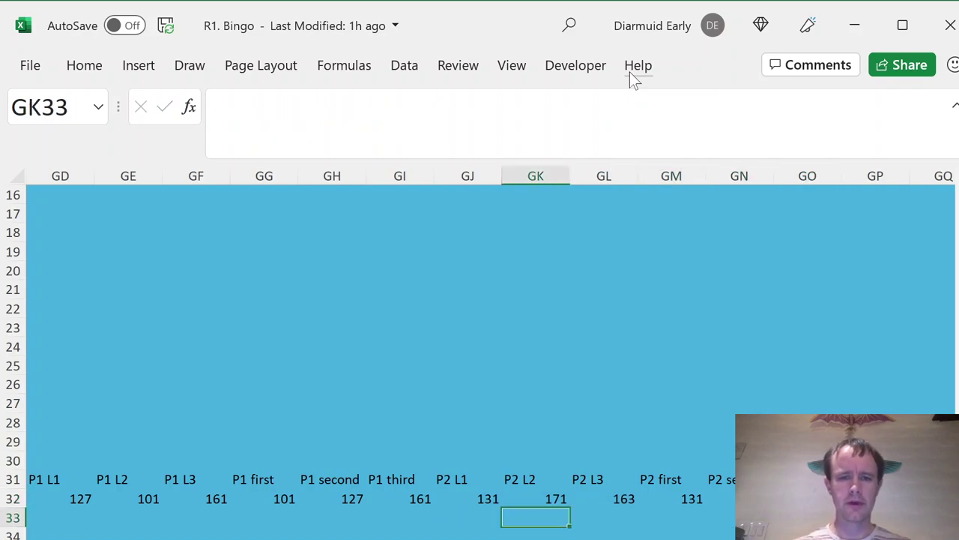
key("Home")
key("Up")
key("Right")
key("Right")
key("Right")
key("Right")
key("Right")
key("Right")
key("Right")
key("Right")
key("Right")
key("Right")
key("Right")
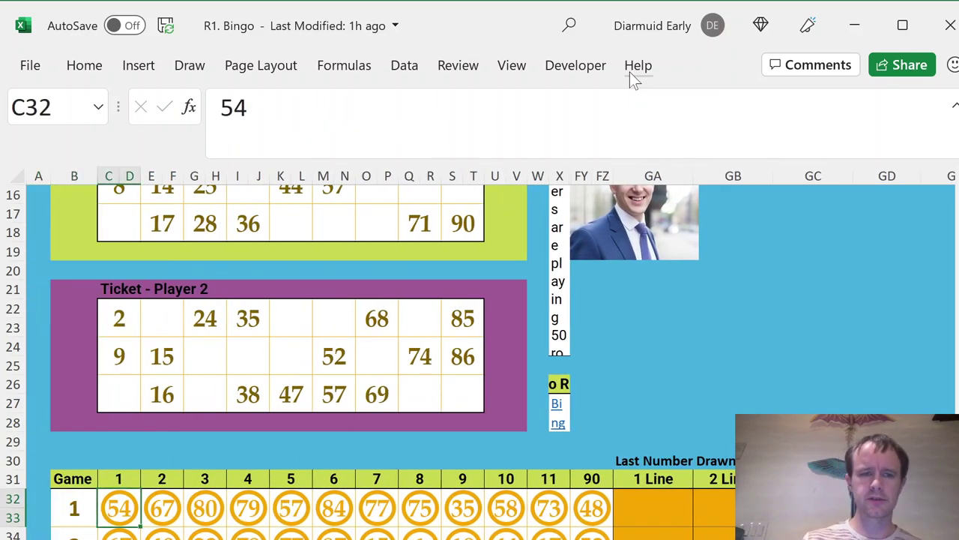
key("Down")
key("ctrl+Right")
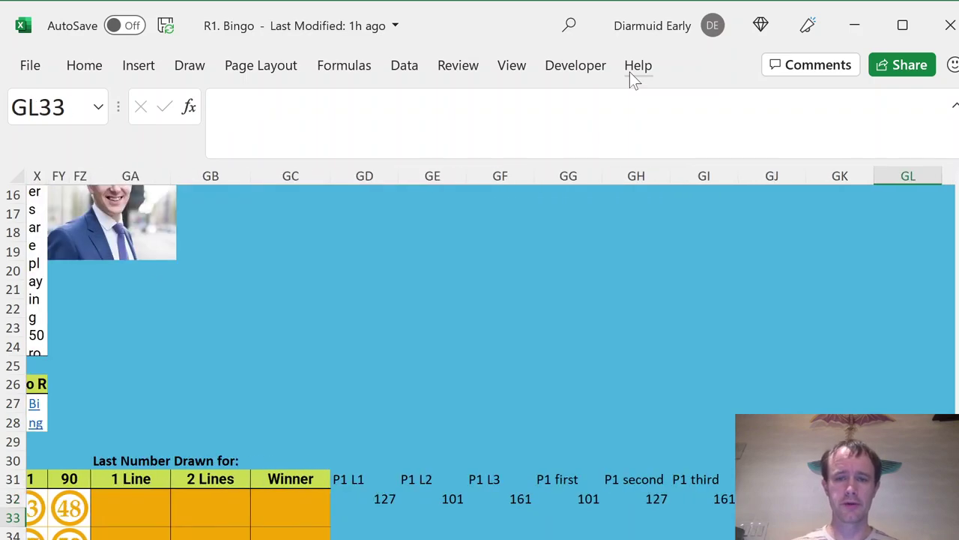
key("Right")
key("Left")
key("Up")
key("Left")
key("Left")
key("Left")
key("Left")
key("Left")
key("Left")
key("Left")
key("Left")
key("Left")
key("Left")
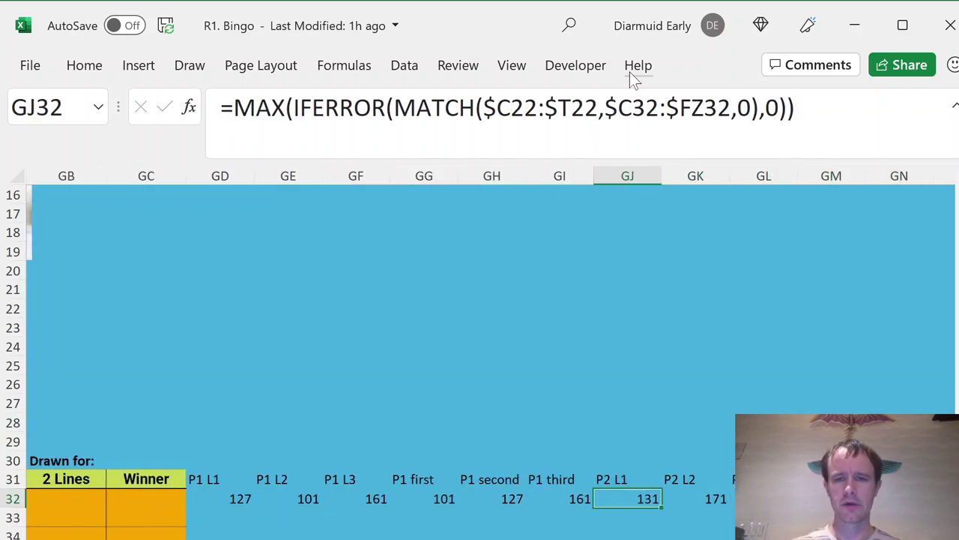
- Select the three P1 line results and check game 1's ninth drawn number
key("Right")
key("Right")
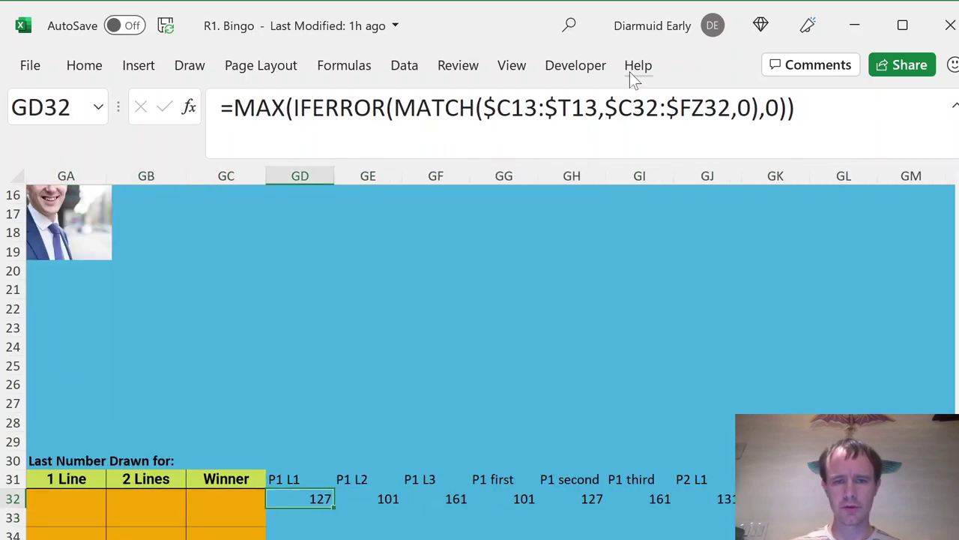
key("shift+Right")
key("shift+Right")
key("shift+Right")
key("shift+Right")
key("shift+Right")
key("shift+Right")
key("shift+Left")
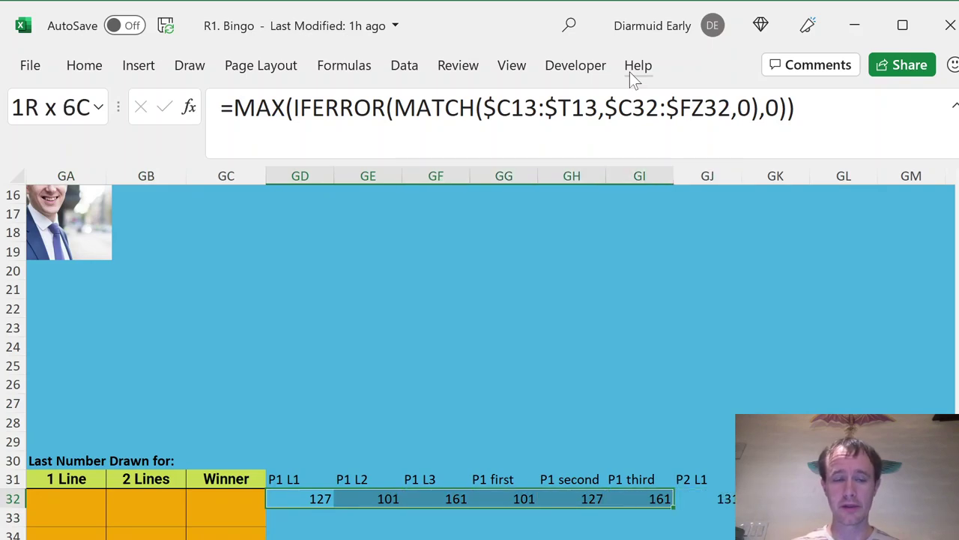
key("shift+Left")
key("shift+Left")
key("shift+Left")
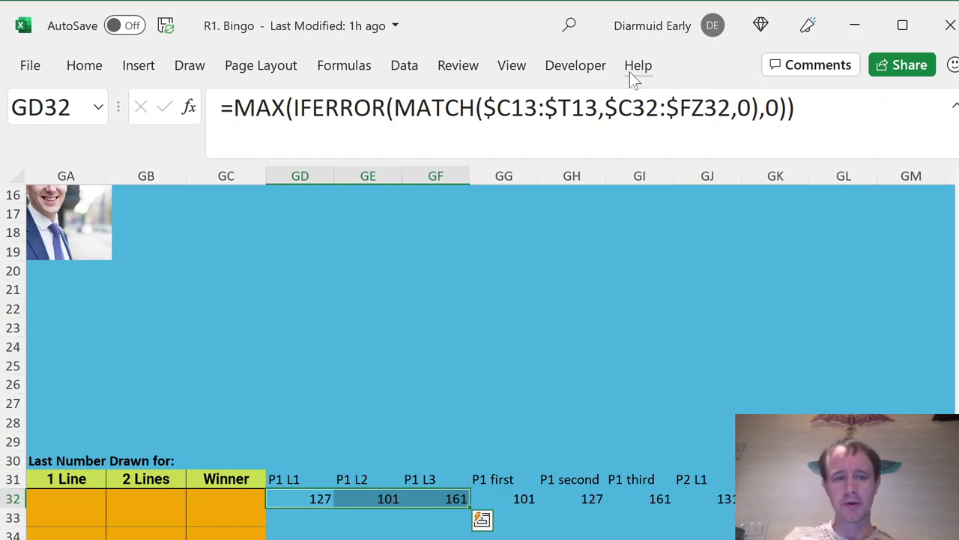
key("Up")
key("Left")
key("Left")
key("Left")
key("Left")
key("Left")
key("Left")
key("Left")
key("Left")
key("Left")
key("Left")
key("Left")
key("Left")
key("Left")
key("Left")
key("Left")
key("Left")
key("Left")
key("Left")
key("Left")
key("Left")
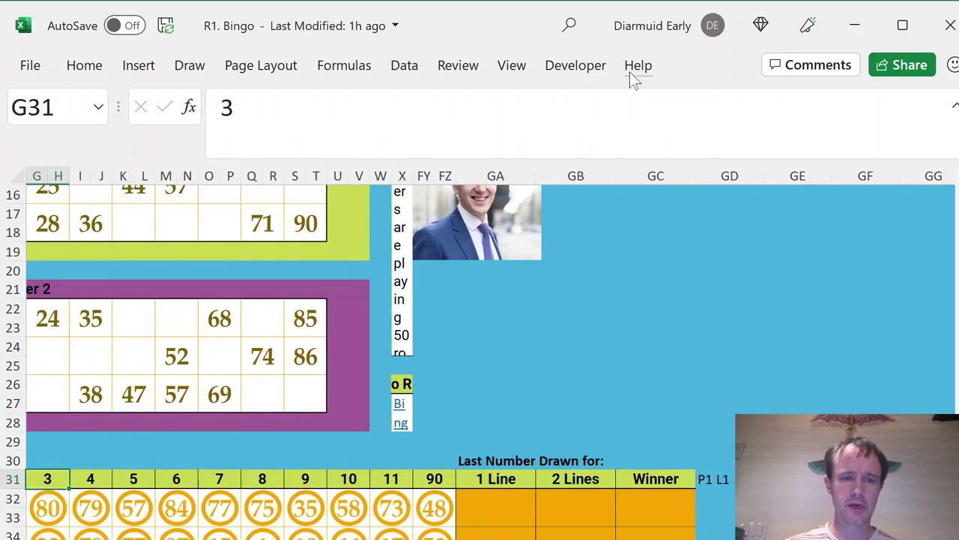
left_click(462, 502)
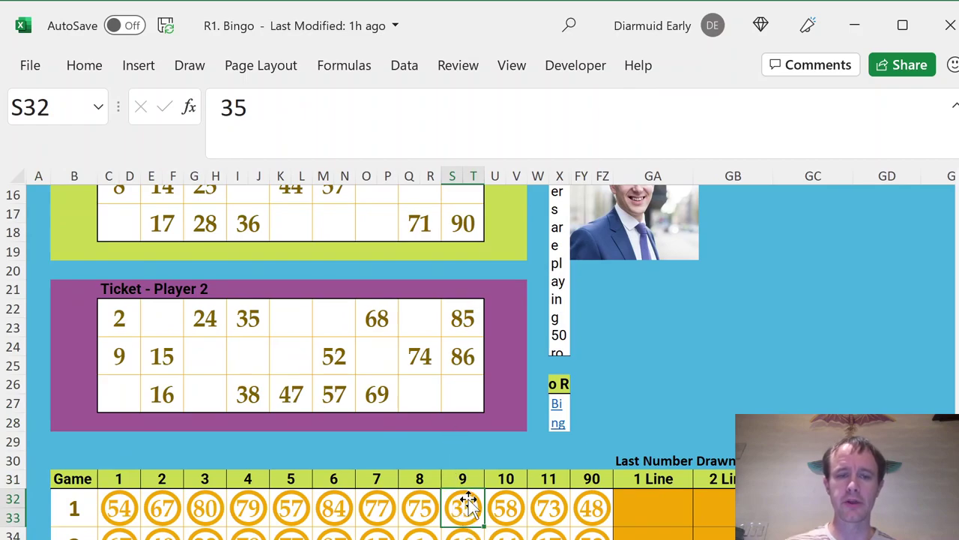
- Start an INDEX formula in GA32, then discard it
left_click(675, 510)
type("=ind")
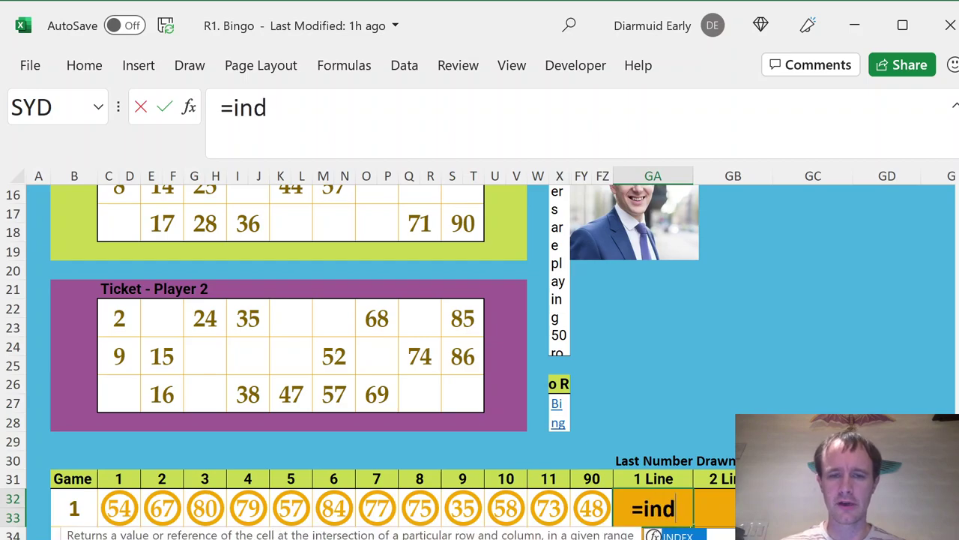
key("Tab")
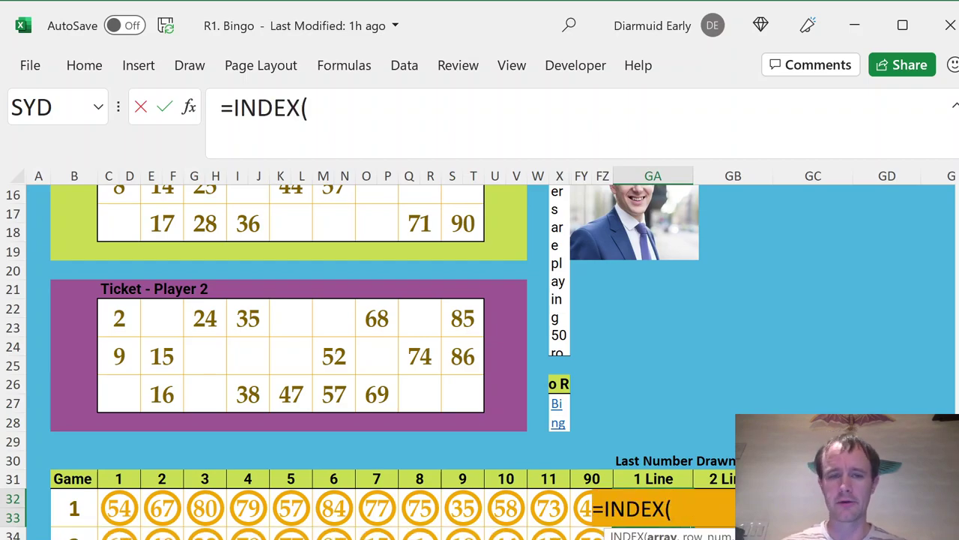
left_click(580, 508)
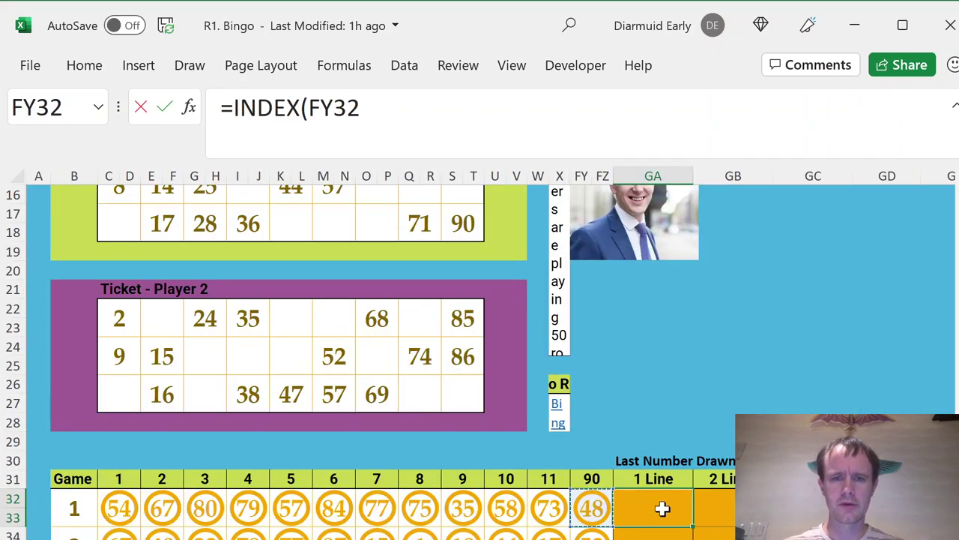
key("BackSpace")
key("BackSpace")
key("BackSpace")
key("BackSpace")
key("BackSpace")
key("BackSpace")
key("BackSpace")
key("BackSpace")
key("BackSpace")
key("BackSpace")
key("BackSpace")
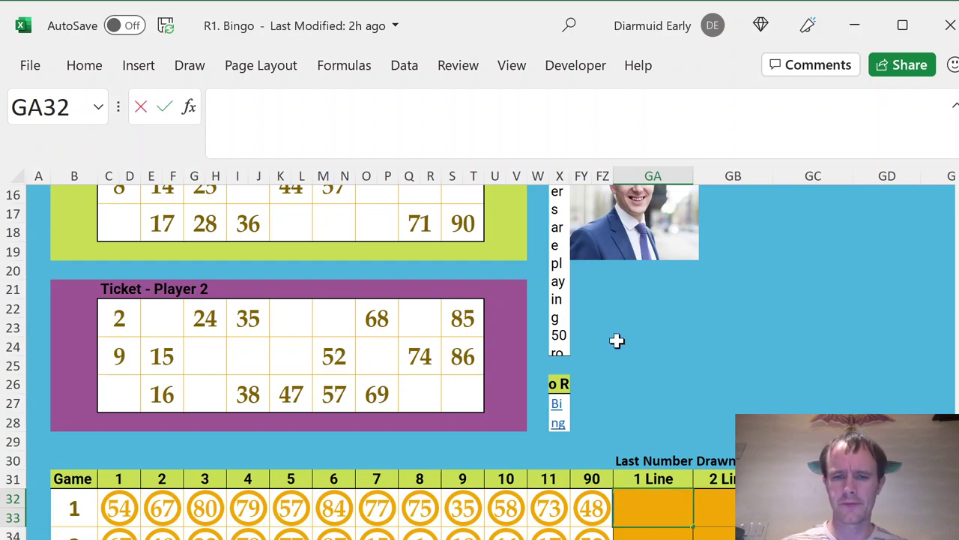
- Begin =INDEX($C32:$FZ32,MIN( in GA32, with the drawn-number columns locked
type("=ind")
key("Tab")
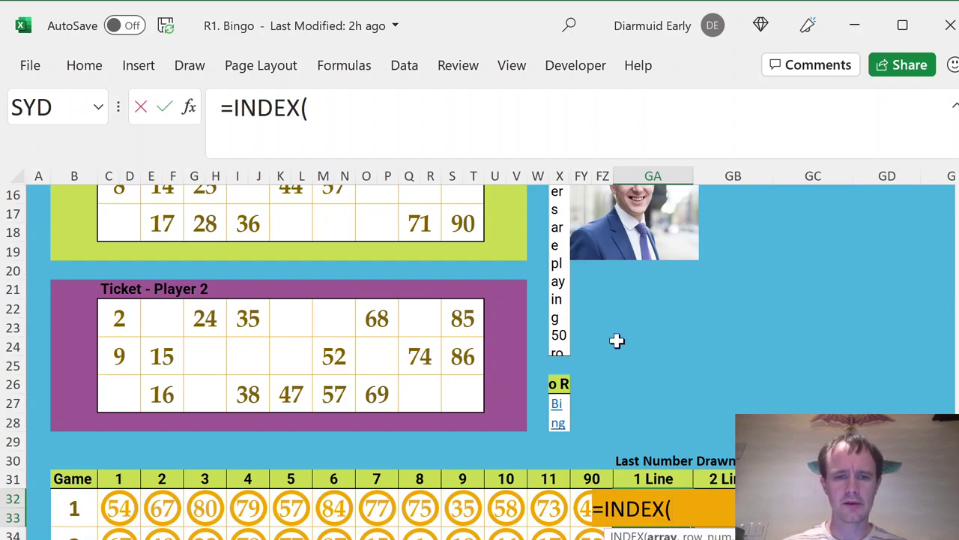
key("Left")
key("shift+Left")
key("shift+Left")
key("shift+Left")
key("shift+Left")
key("shift+Left")
key("shift+Left")
key("shift+Left")
key("shift+Left")
key("shift+Left")
key("shift+Left")
key("shift+Left")
key("shift+Left")
key("shift+Left")
key("shift+Left")
key("shift+Left")
key("shift+Left")
key("shift+Left")
key("shift+Left")
key("shift+Left")
key("shift+Left")
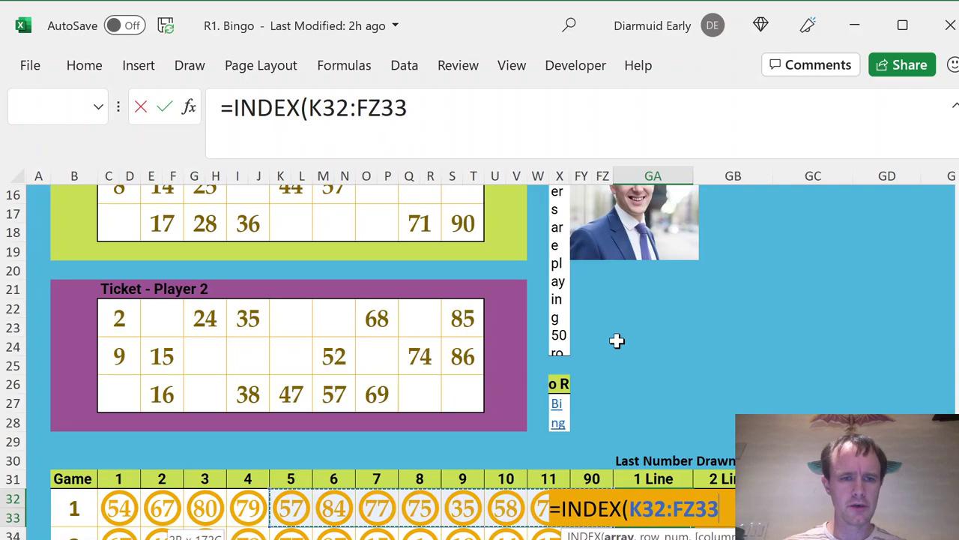
key("shift+Left")
key("shift+Left")
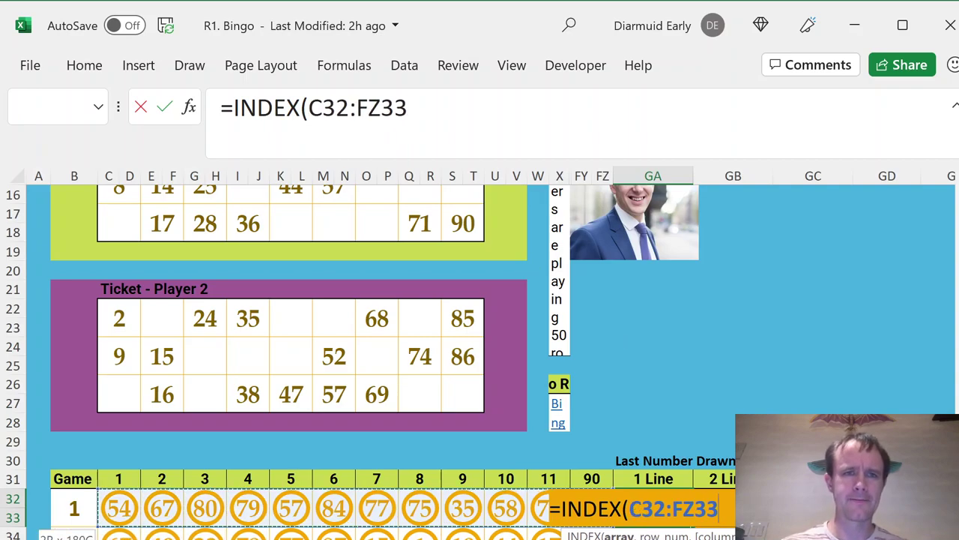
key("F4")
key("F4")
key("F4")
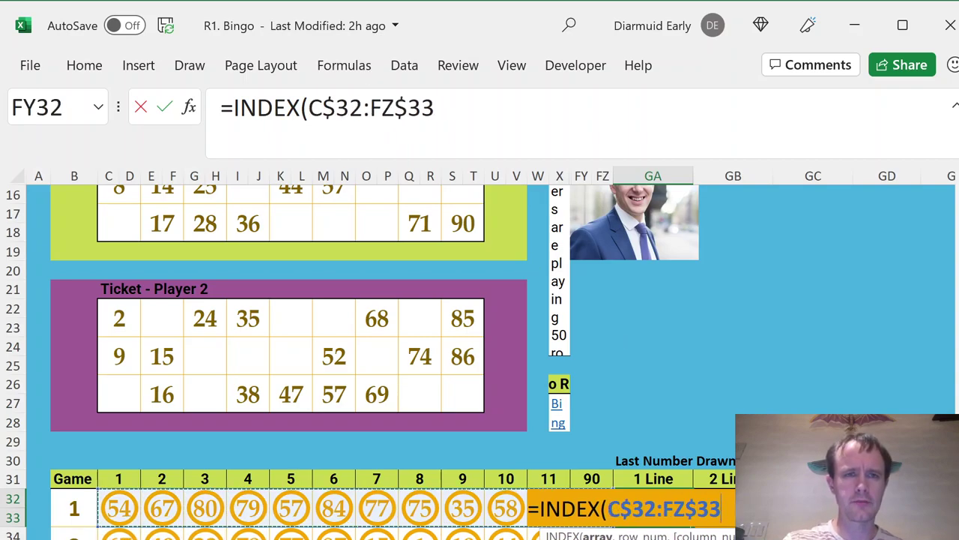
key("BackSpace")
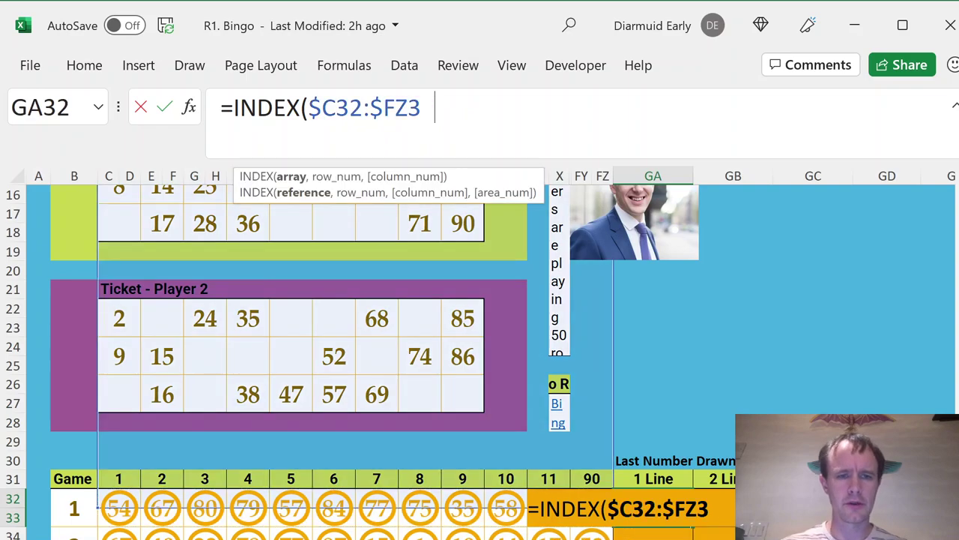
type("2")
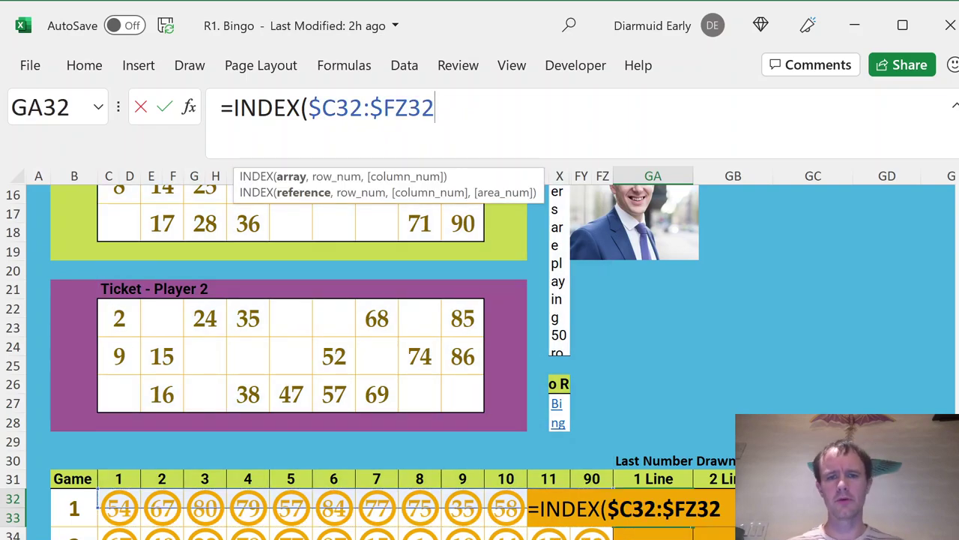
type(",")
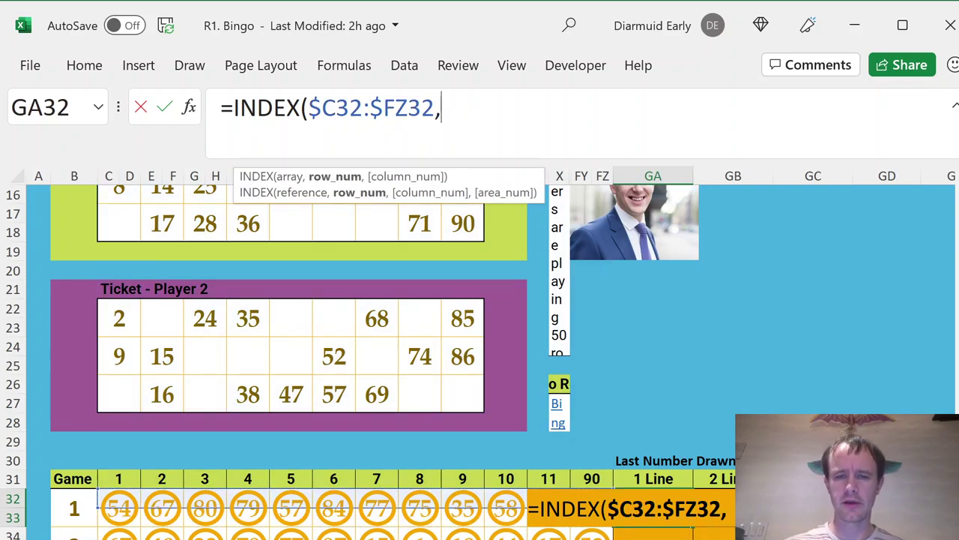
type("min")
key("Tab")
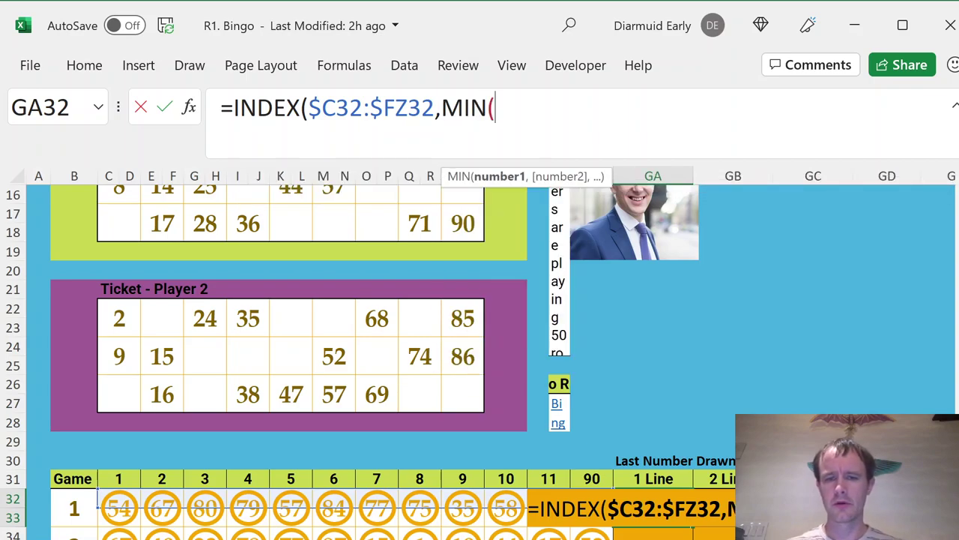
- Give MIN the arguments GG32 and GM32 and close the formula, so GA32 shows 14
scroll(495, 131, "right", 5)
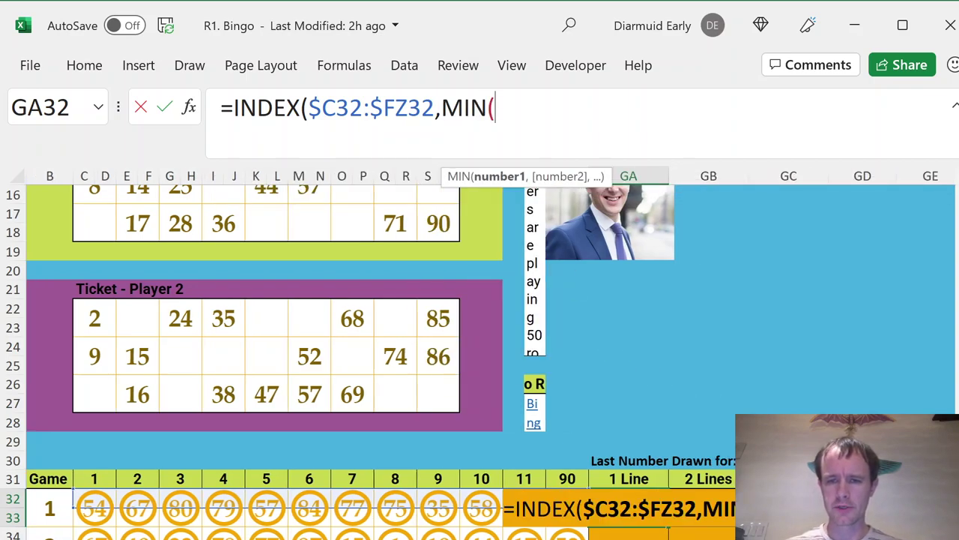
scroll(495, 131, "right", 4)
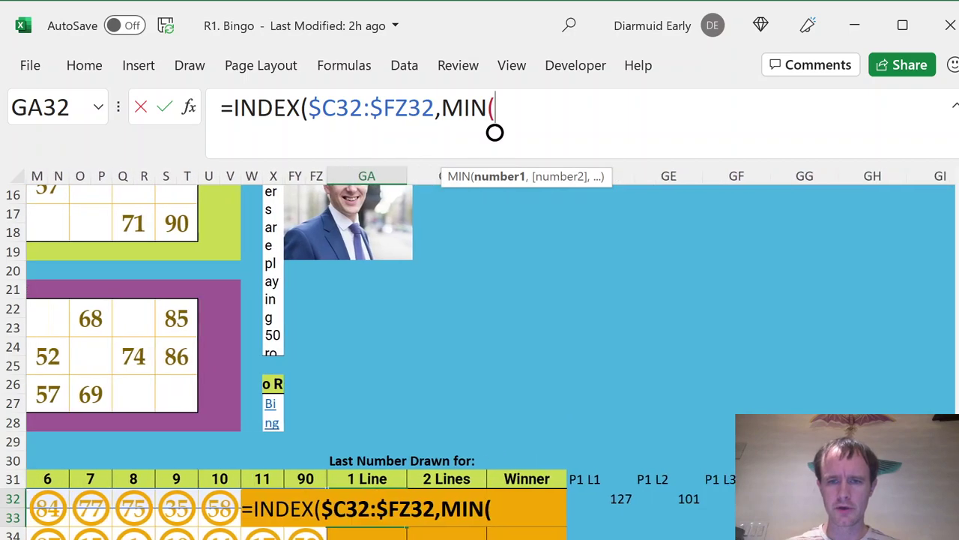
left_click(673, 497)
type(",")
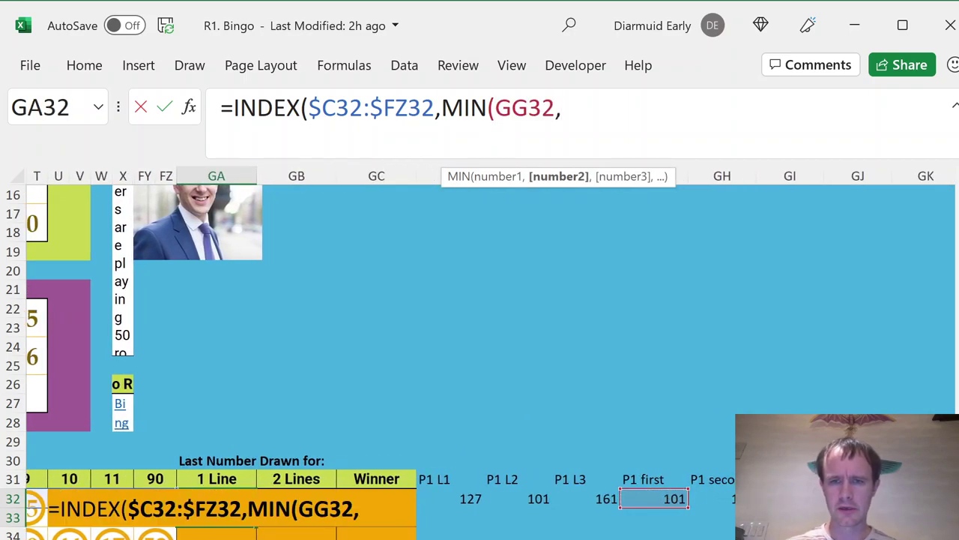
left_click(858, 498)
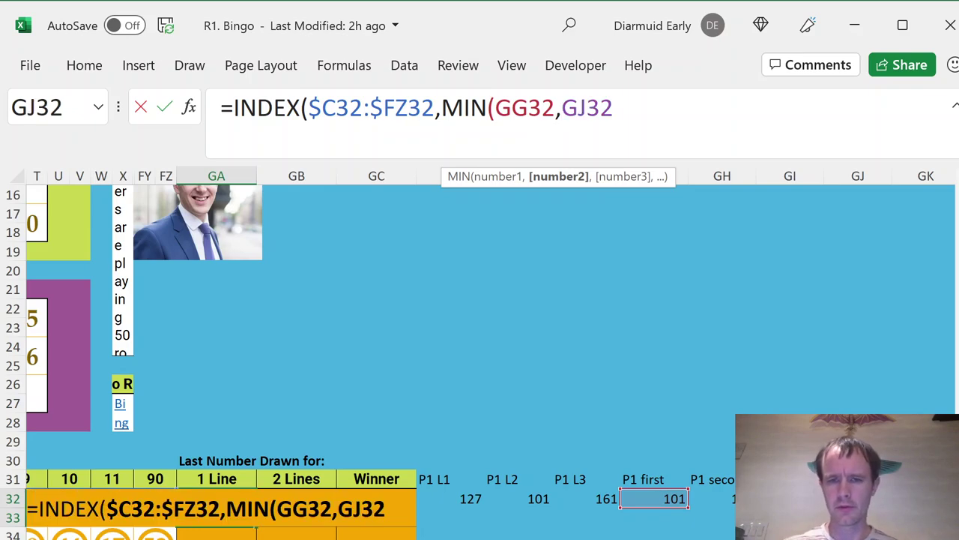
scroll(613, 133, "right", 4)
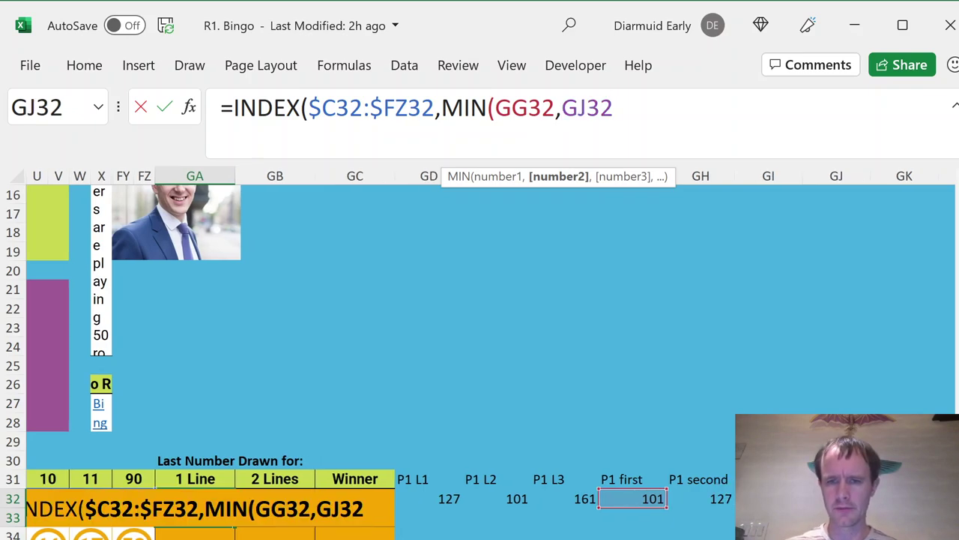
scroll(613, 133, "right", 1)
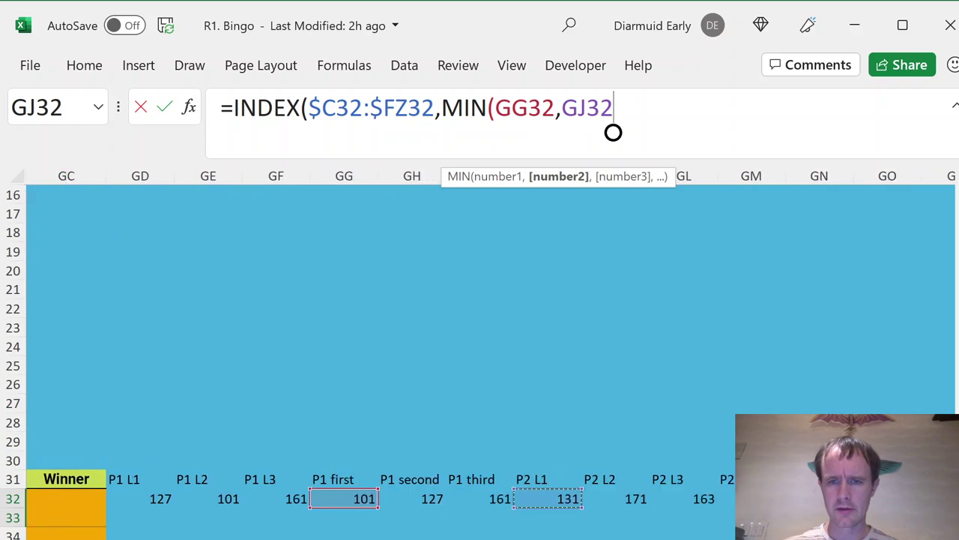
left_click(752, 498)
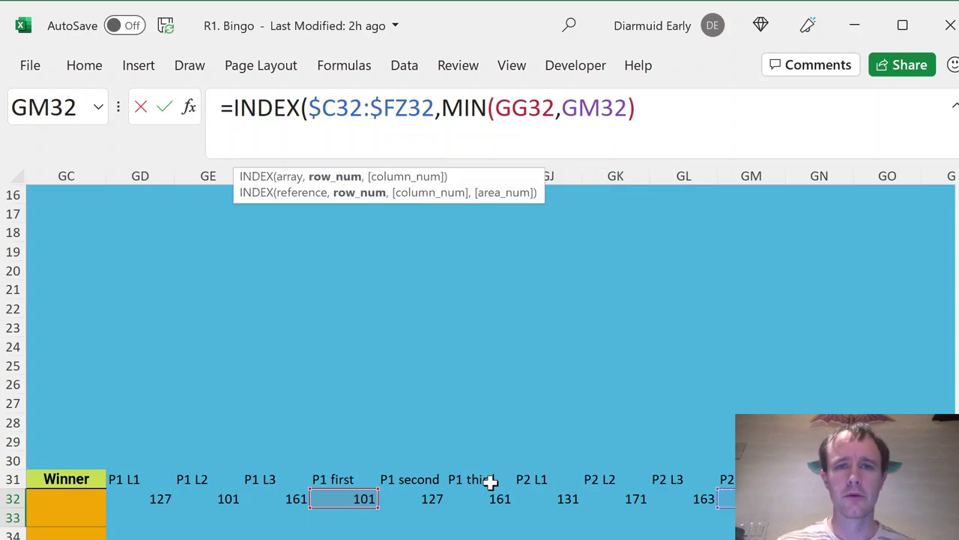
type(")")
key("Return")
key("Up")
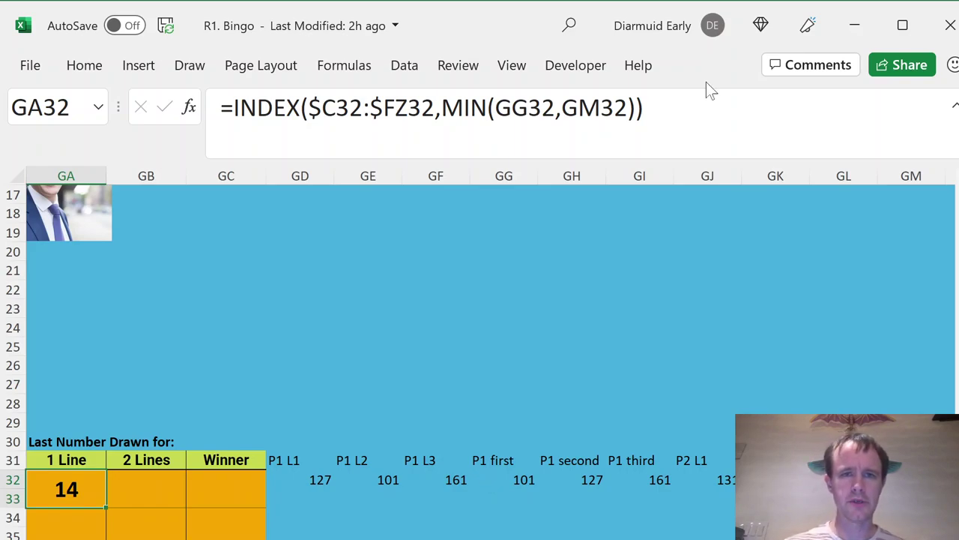
- Try pasting GA32's formula text into GB32 while editing, then cancel
key("F2")
key("ctrl+shift+Left")
key("ctrl+shift+Left")
key("ctrl+shift+Left")
key("ctrl+shift+Left")
key("ctrl+shift+Left")
key("ctrl+shift+Left")
key("ctrl+shift+Left")
key("ctrl+shift+Left")
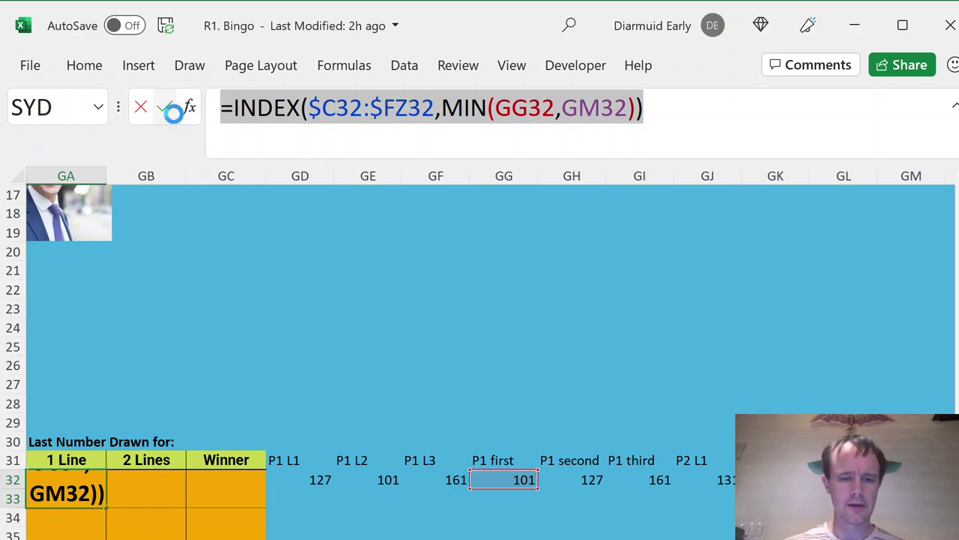
key("Escape")
key("Right")
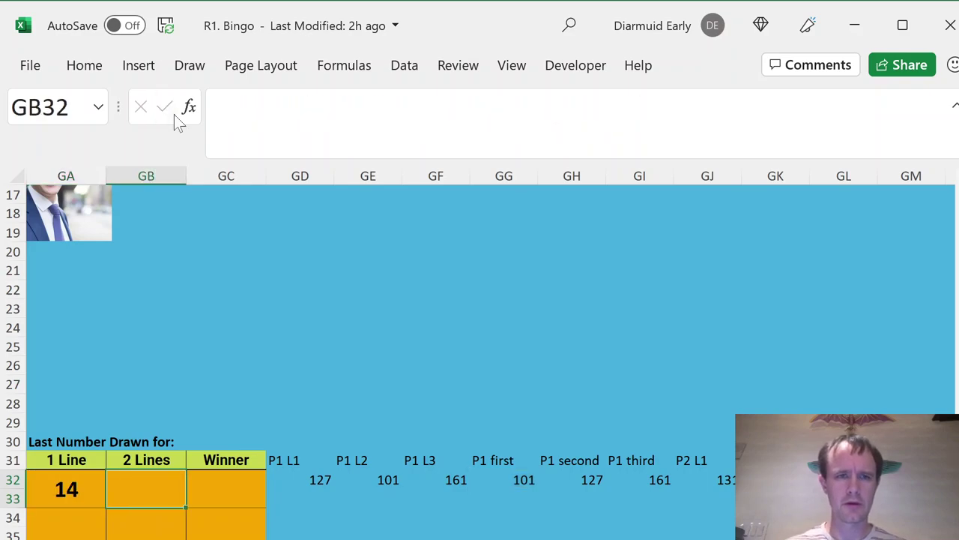
key("F2")
key("ctrl+v")
key("Escape")
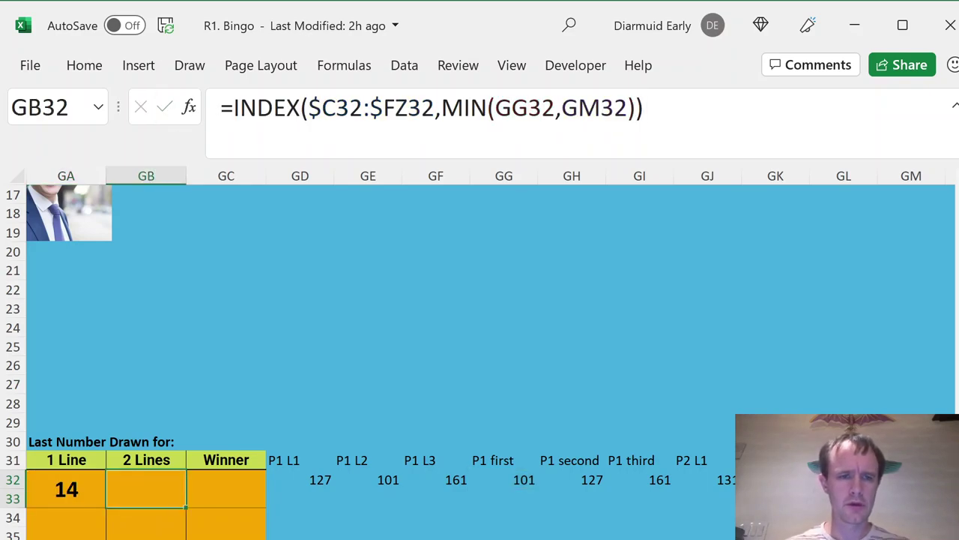
key("Left")
- Copy GA32's formula into GB32 and GC32, giving 42 and 36
key("ctrl+c")
key("Right")
key("ctrl+v")
key("Right")
key("ctrl+v")
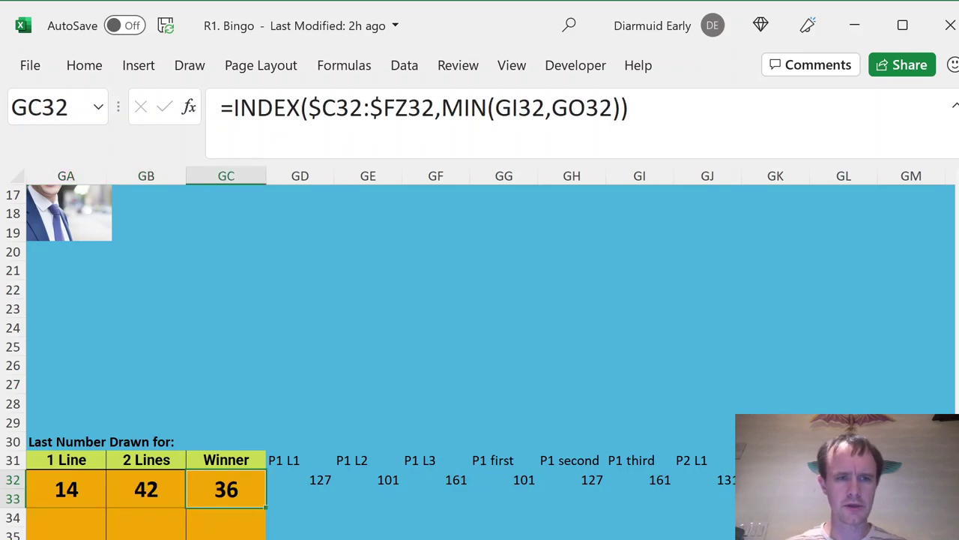
- Inspect the shifted references in the GB32 and GC32 formulas
key("Left")
key("F2")
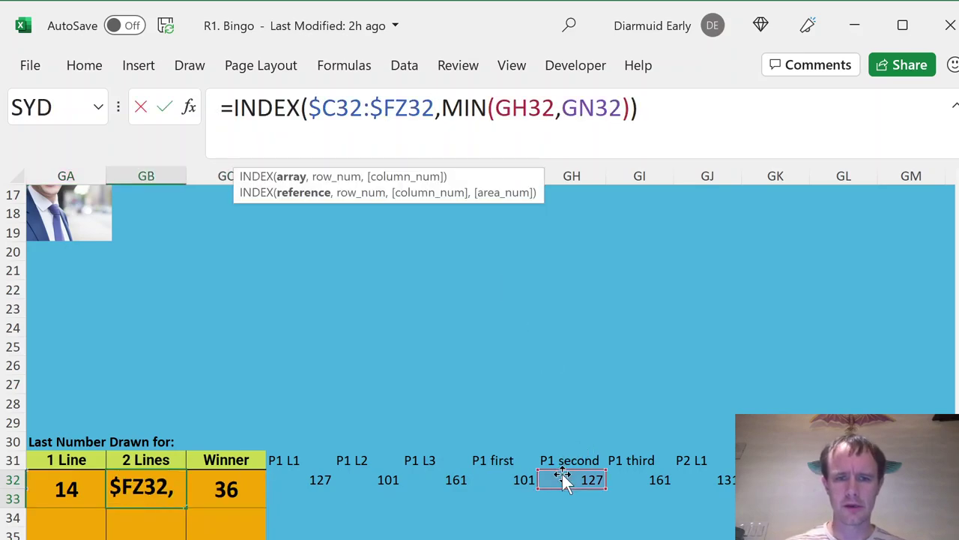
left_click(434, 131)
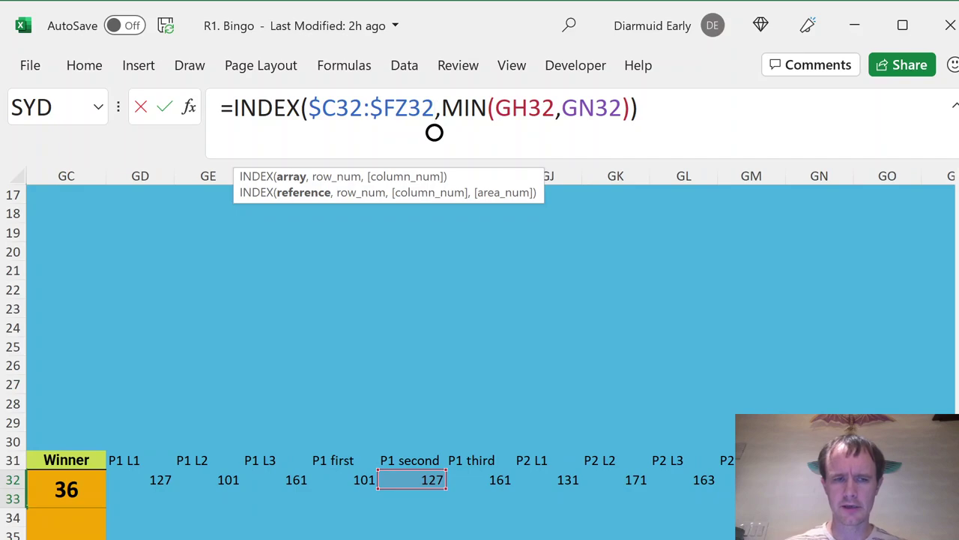
key("Tab")
key("F2")
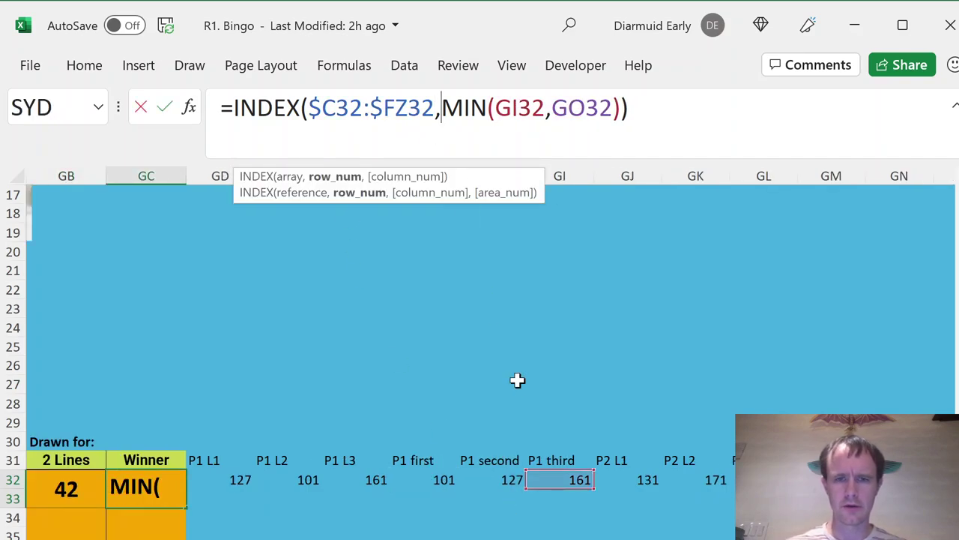
key("Escape")
key("Left")
key("Left")
key("Left")
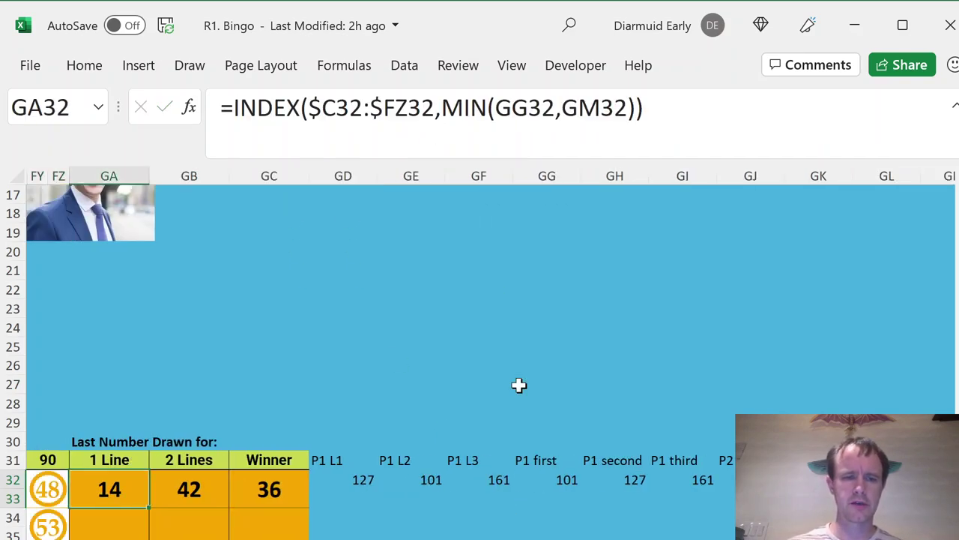
key("Right")
key("Right")
key("ctrl+Home")
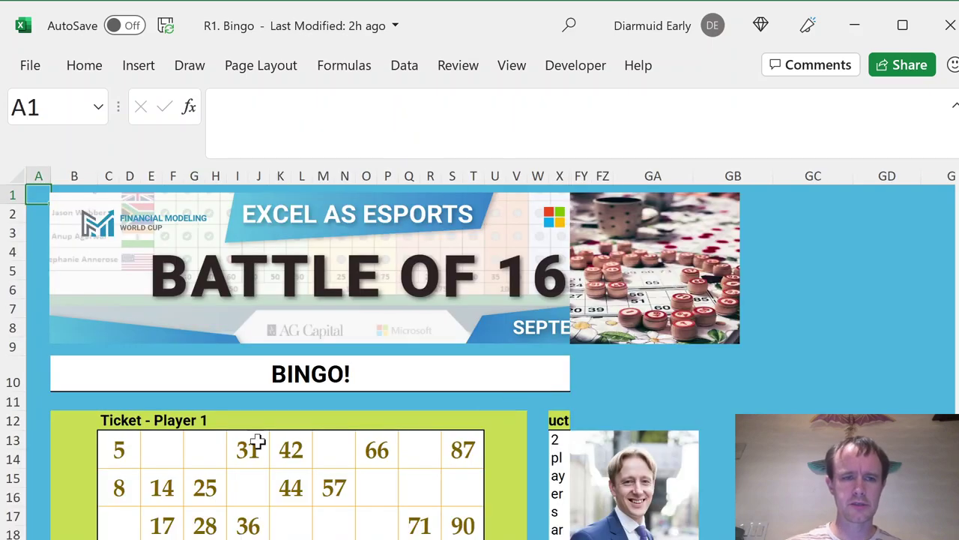
left_click(235, 459)
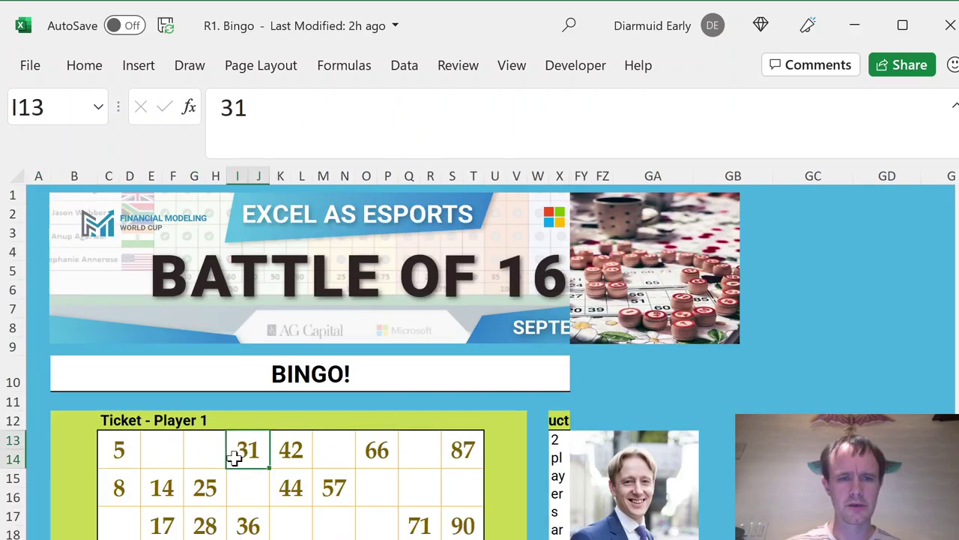
left_click(163, 489)
left_click(287, 460)
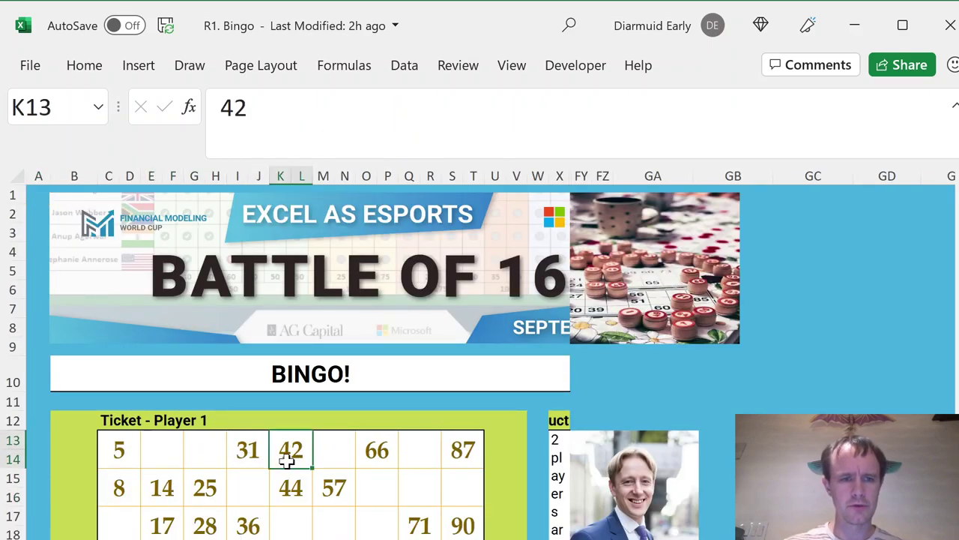
left_click(247, 525)
left_click(705, 516)
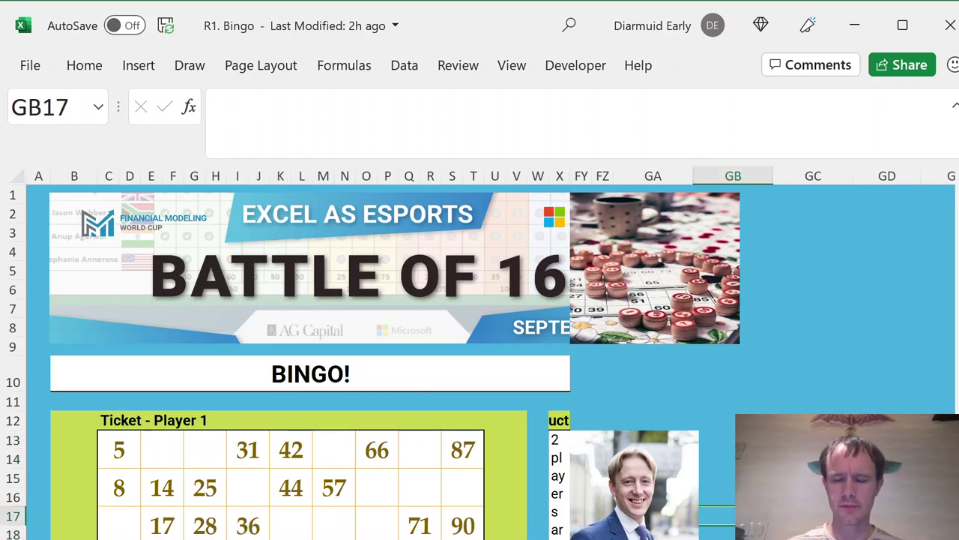
key("Right")
key("Right")
key("Down")
key("Down")
key("Down")
key("Right")
key("Right")
key("Right")
key("Right")
key("Down")
key("Down")
key("Right")
key("Down")
key("Down")
key("Down")
key("Right")
key("Right")
key("Down")
key("Down")
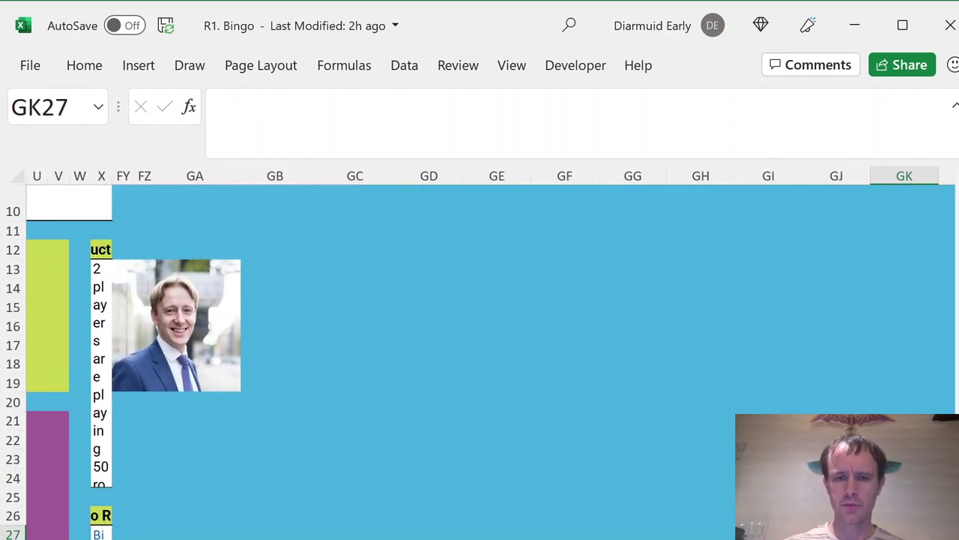
key("Left")
key("Down")
key("Down")
key("Down")
key("Down")
key("Down")
key("Down")
- Copy game 1's block of result and helper formulas starting at GA32
key("Left")
key("Left")
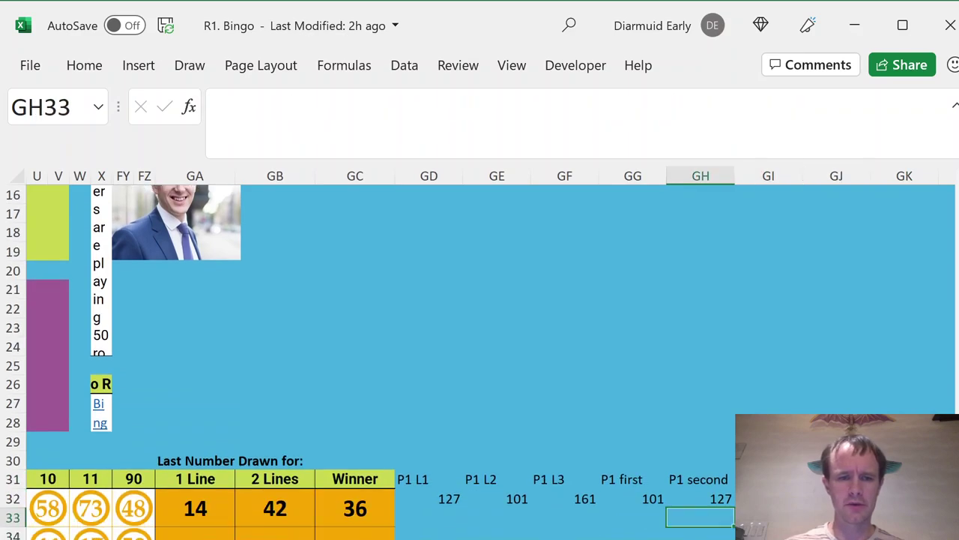
key("Left")
key("Left")
key("Left")
key("Left")
key("Left")
key("Left")
key("Left")
key("shift+Right")
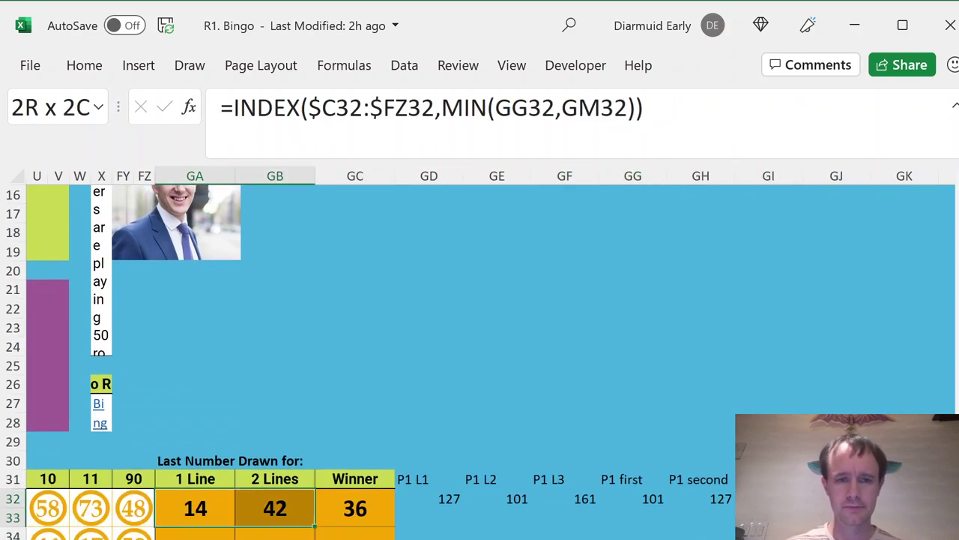
key("shift+Right")
key("shift+Right")
key("shift+Right")
key("shift+Right")
key("shift+Right")
key("shift+Right")
key("shift+Right")
key("shift+Right")
key("shift+Right")
key("shift+Right")
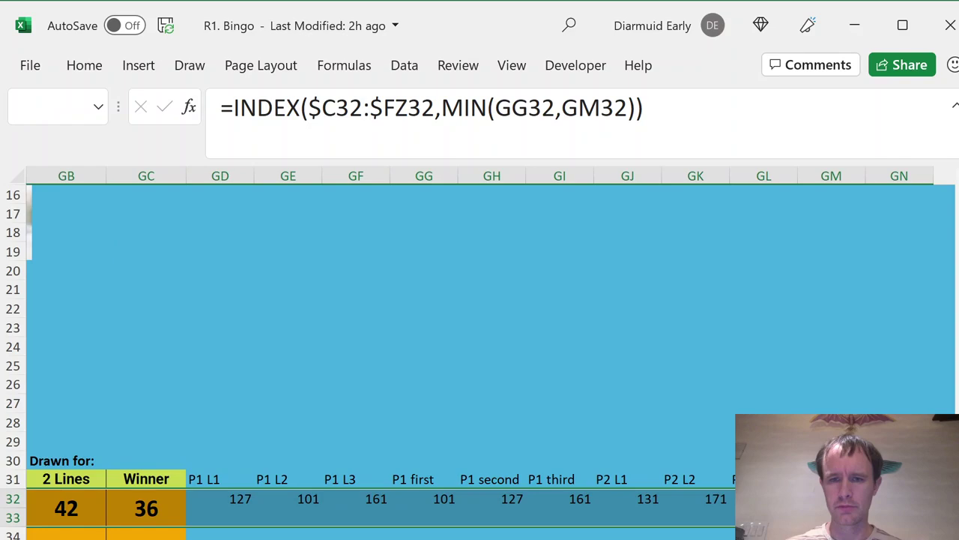
key("shift+Right")
key("shift+Right")
key("ctrl+c")
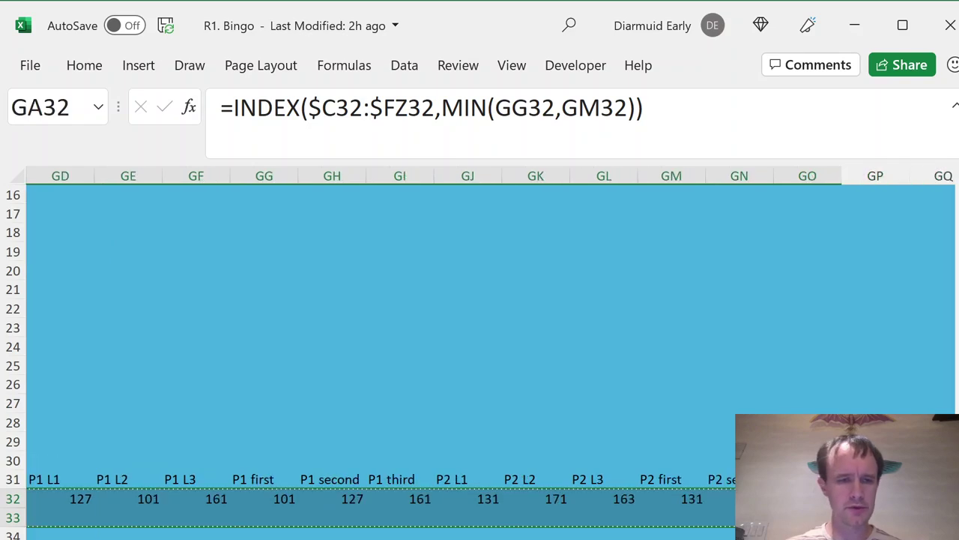
- Paste the formulas over GA32:GO131 to cover all 100 games
key("Left")
key("Left")
key("Right")
key("Right")
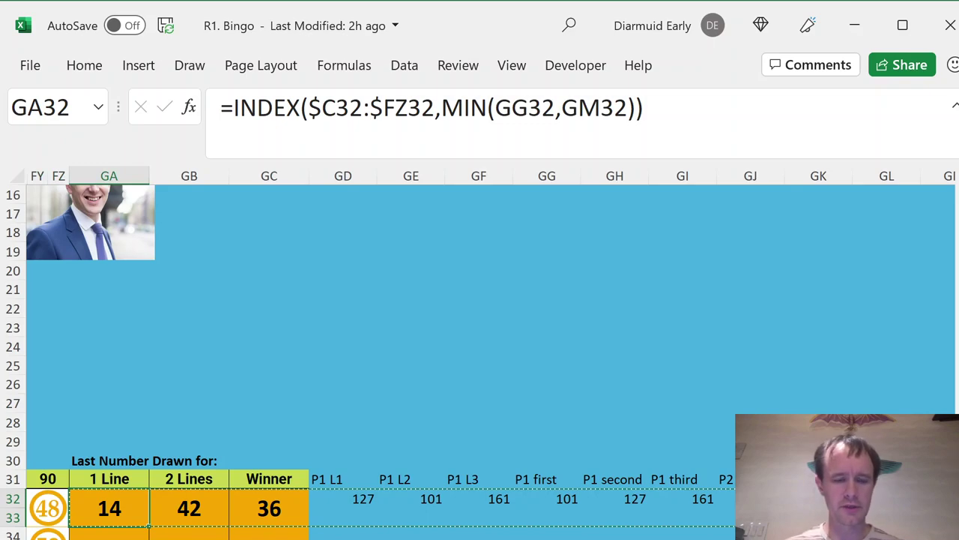
key("shift+Down")
key("shift+Down")
key("shift+Down")
key("shift+Down")
key("shift+Down")
key("shift+Down")
key("shift+Down")
key("shift+Down")
key("shift+Down")
key("shift+Down")
key("shift+Down")
key("shift+Down")
key("shift+Down")
key("shift+Down")
key("shift+Down")
key("shift+Down")
key("shift+Down")
key("shift+Down")
key("shift+Down")
key("shift+Down")
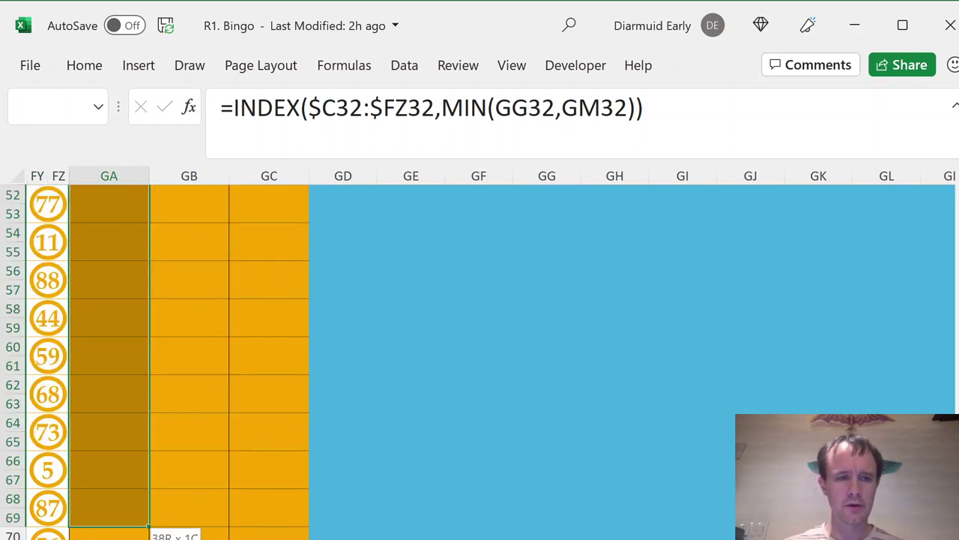
key("shift+Down")
key("shift+Down")
key("shift+Down")
key("shift+Down")
key("shift+Down")
key("shift+Down")
key("shift+Down")
key("shift+Down")
key("shift+Down")
key("shift+Down")
key("shift+Down")
key("shift+Down")
key("shift+Down")
key("shift+Down")
key("shift+Down")
key("shift+Down")
key("shift+Down")
key("shift+Down")
key("shift+Down")
key("shift+Down")
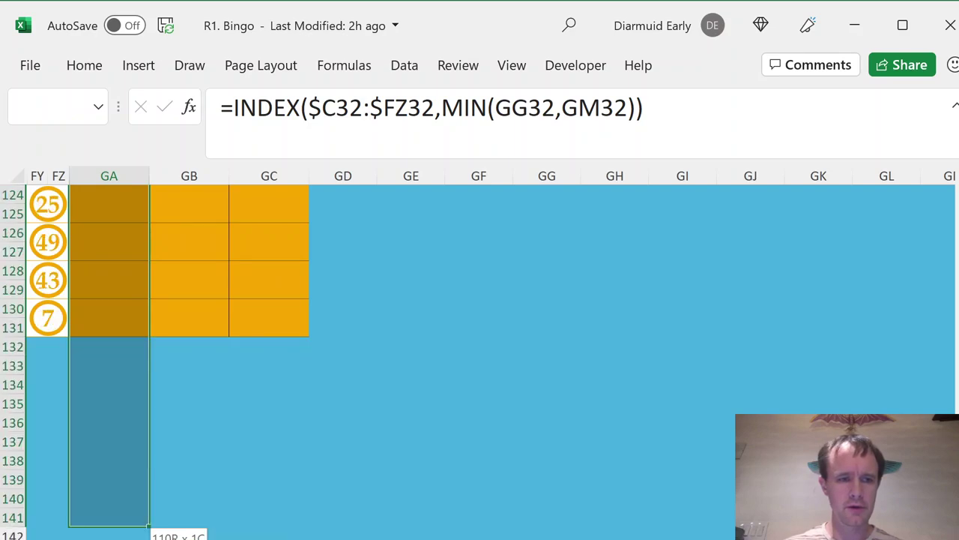
key("shift+Up")
key("shift+Up")
key("shift+Up")
key("shift+Up")
key("shift+Up")
key("shift+Up")
key("shift+Up")
key("shift+Up")
key("shift+Up")
key("shift+Up")
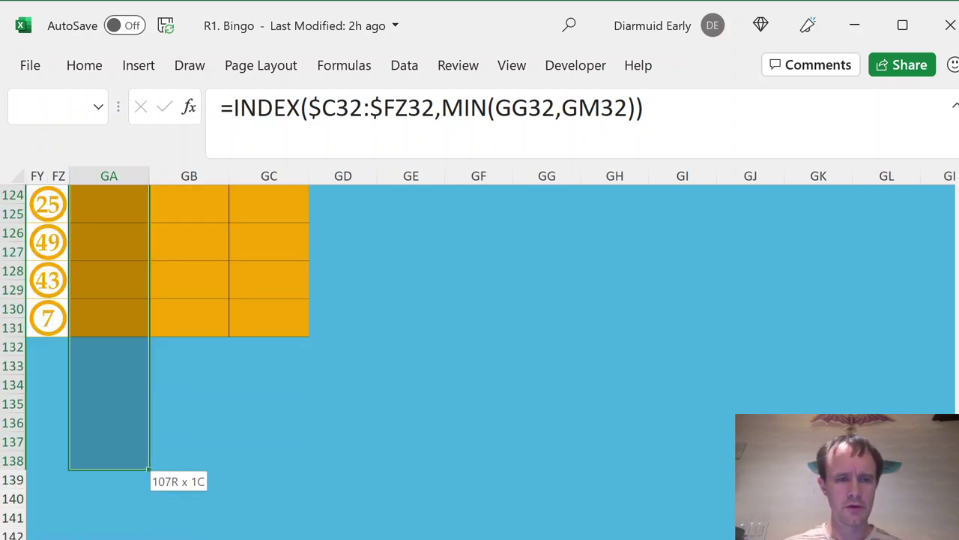
key("shift+Right")
key("shift+Right")
key("shift+Right")
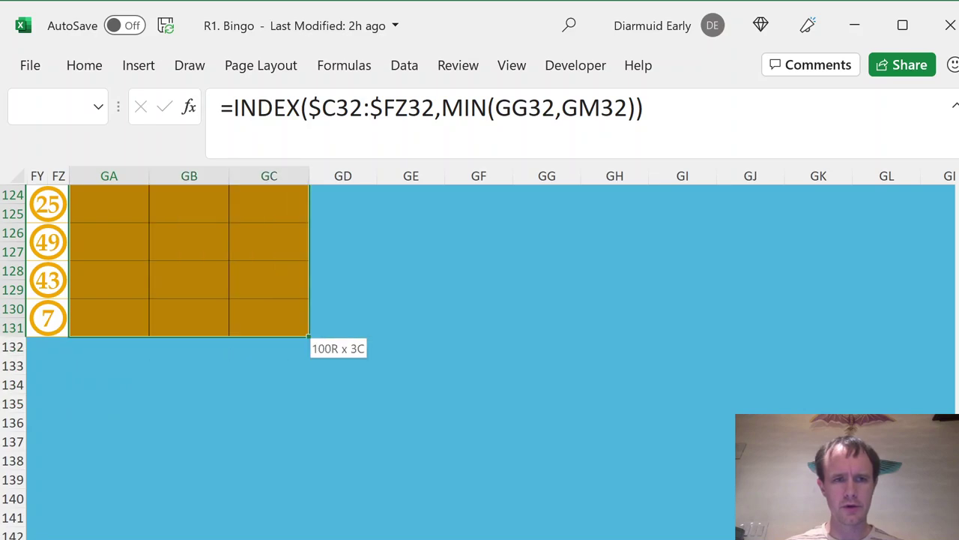
key("shift+Right")
key("shift+Right")
key("shift+Right")
key("shift+Right")
key("shift+Right")
key("shift+Right")
key("shift+Right")
key("shift+Right")
key("shift+Right")
key("shift+Right")
key("shift+Right")
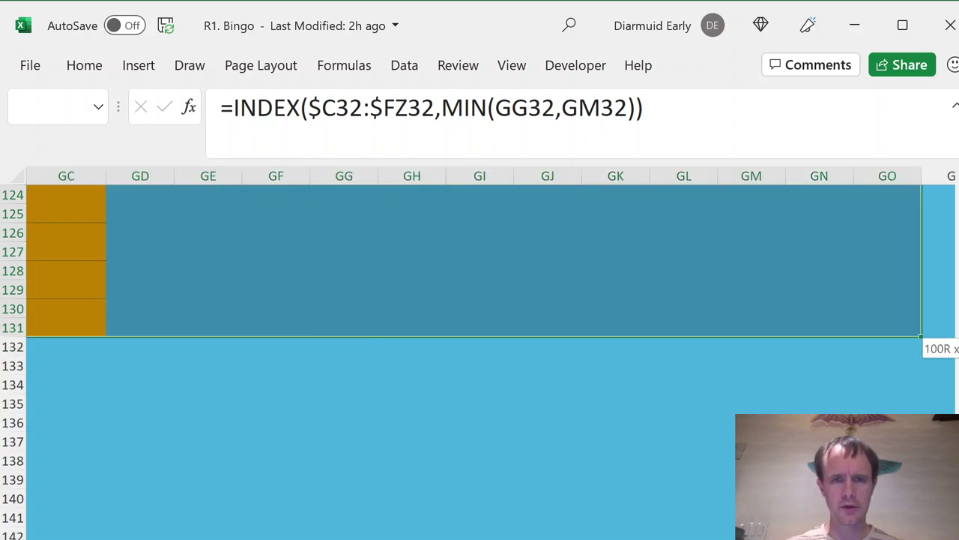
key("ctrl+v")
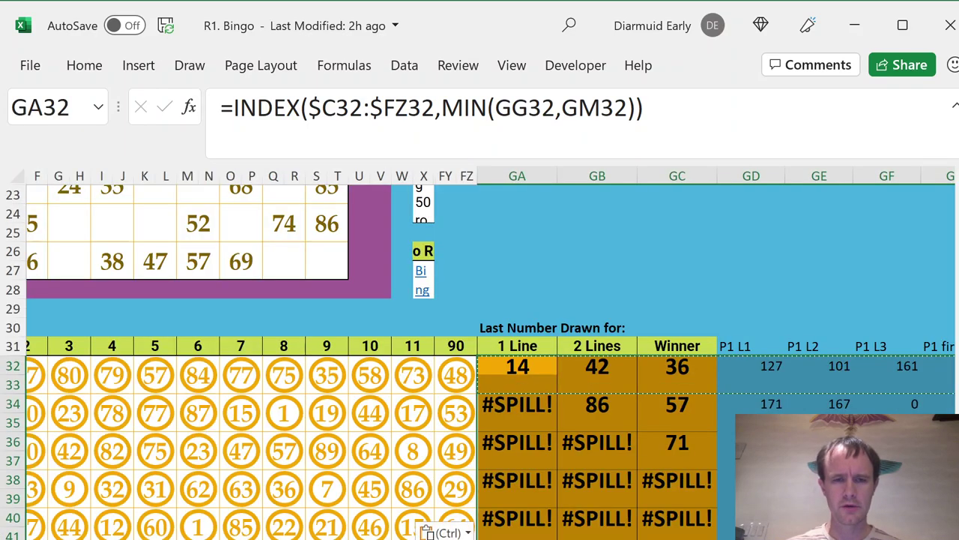
- Undo the all-games paste and return to game 1's 1 Line cell
key("Down")
key("Down")
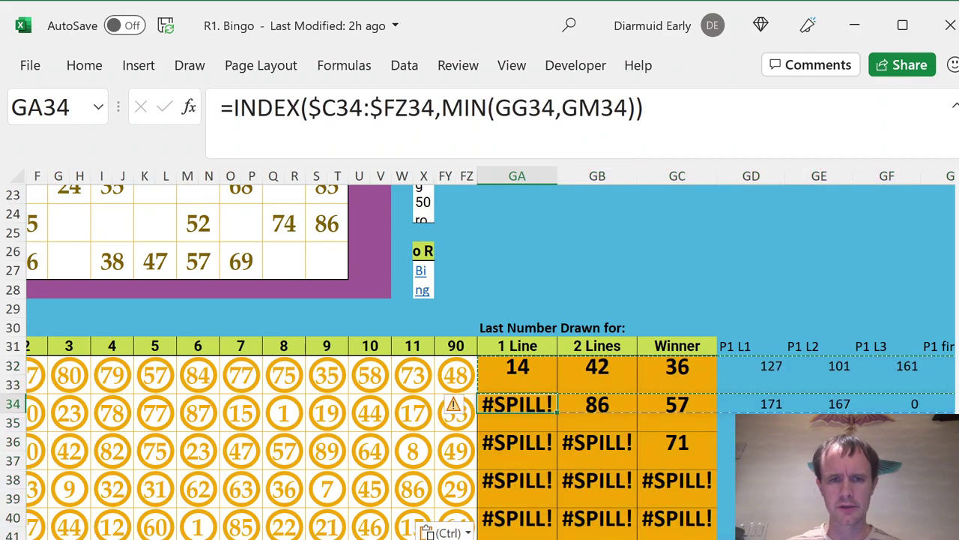
key("Up")
key("Up")
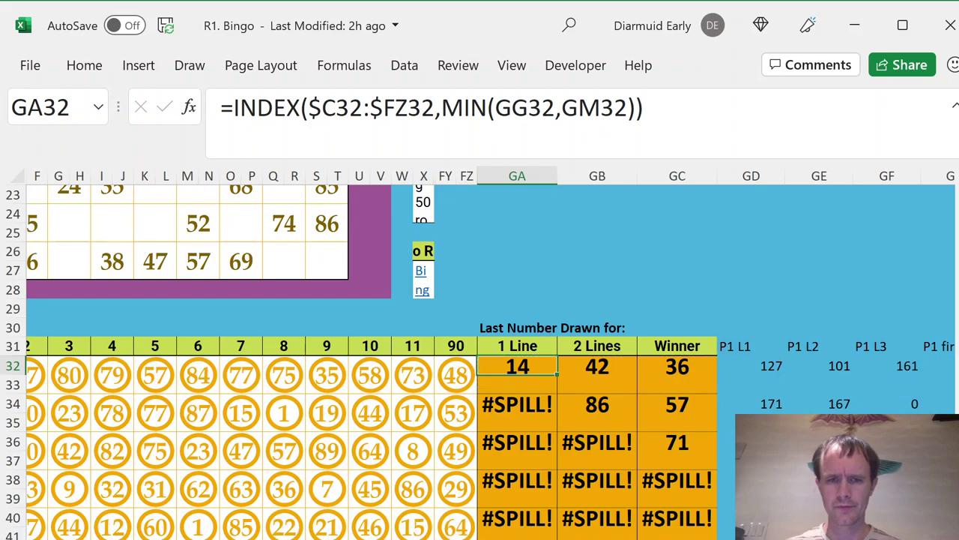
key("Left")
key("Right")
key("Down")
key("Down")
key("Down")
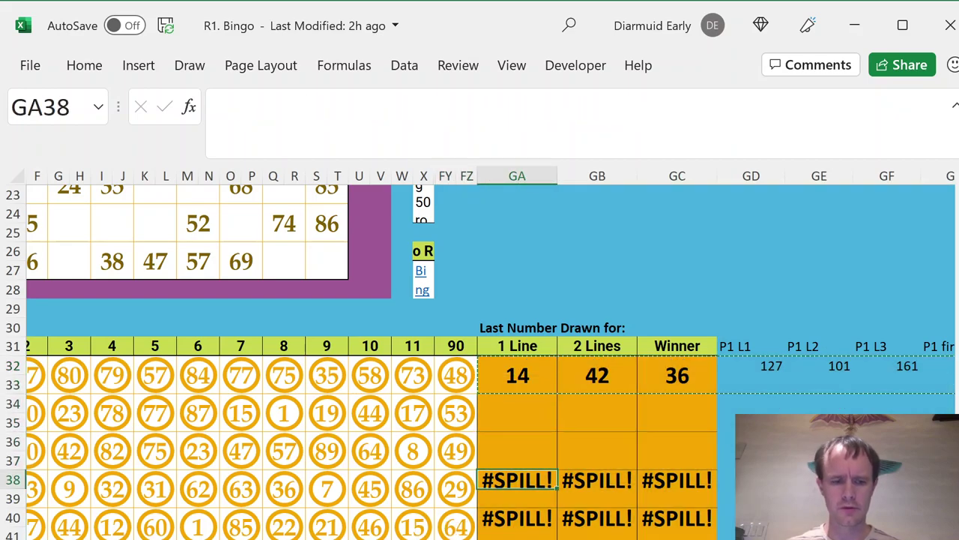
key("Up")
key("Up")
key("Up")
key("Up")
key("Down")
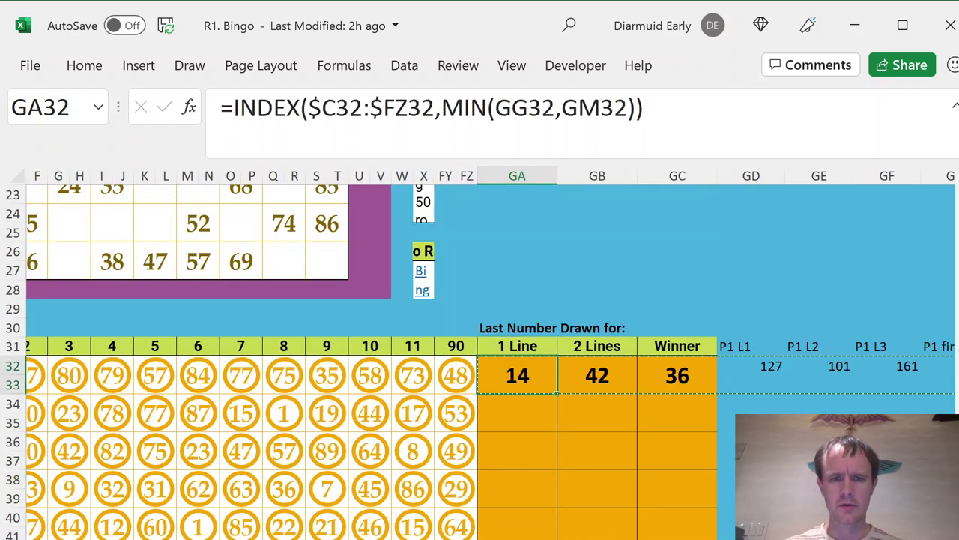
- Copy game 1's GA32:GO33 formula block and paste it at GA34 for game 2
key("shift+Right")
key("shift+Right")
key("shift+Right")
key("shift+Right")
key("shift+Right")
key("shift+Right")
key("shift+Right")
key("shift+Right")
key("shift+Right")
key("shift+Right")
key("shift+Right")
key("shift+Right")
key("shift+Right")
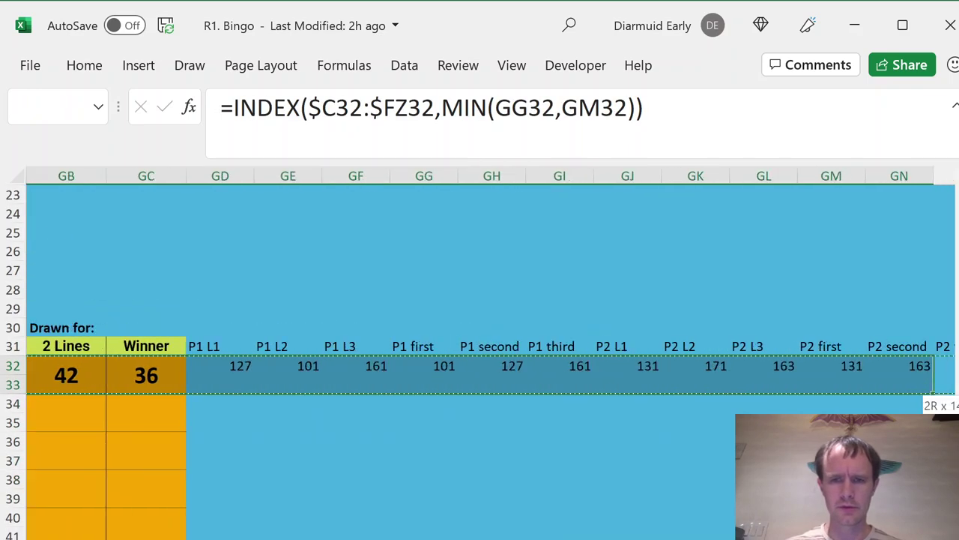
key("shift+Right")
key("shift+Right")
key("shift+Left")
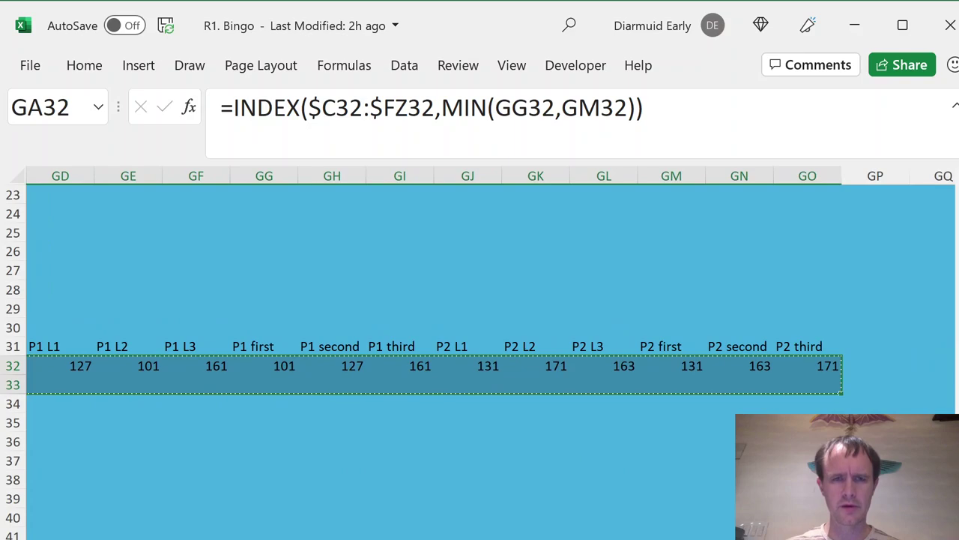
key("Down")
key("Down")
key("Up")
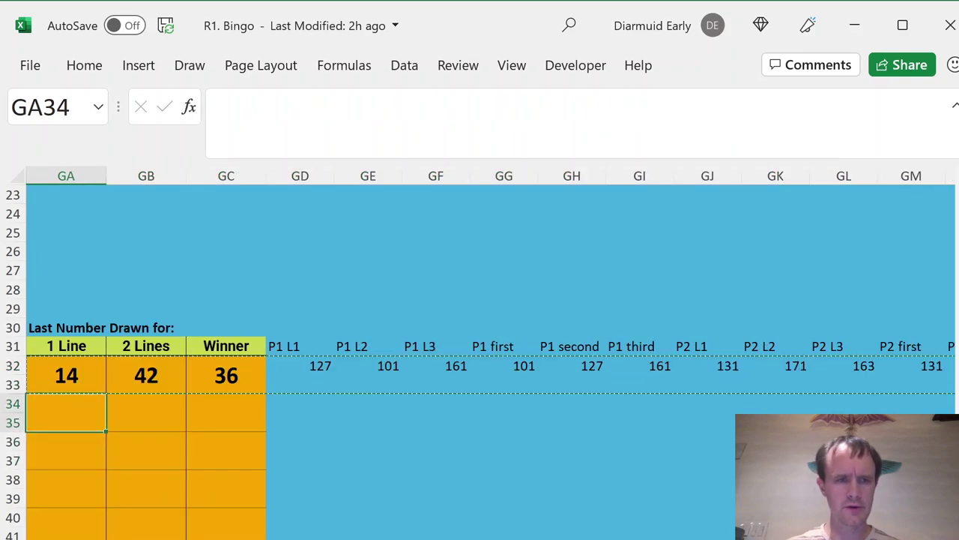
key("ctrl+v")
- Check game 2's 2 Lines result and inspect the #SPILL! formula in GA34
key("Left")
key("Right")
key("Right")
key("Right")
key("Left")
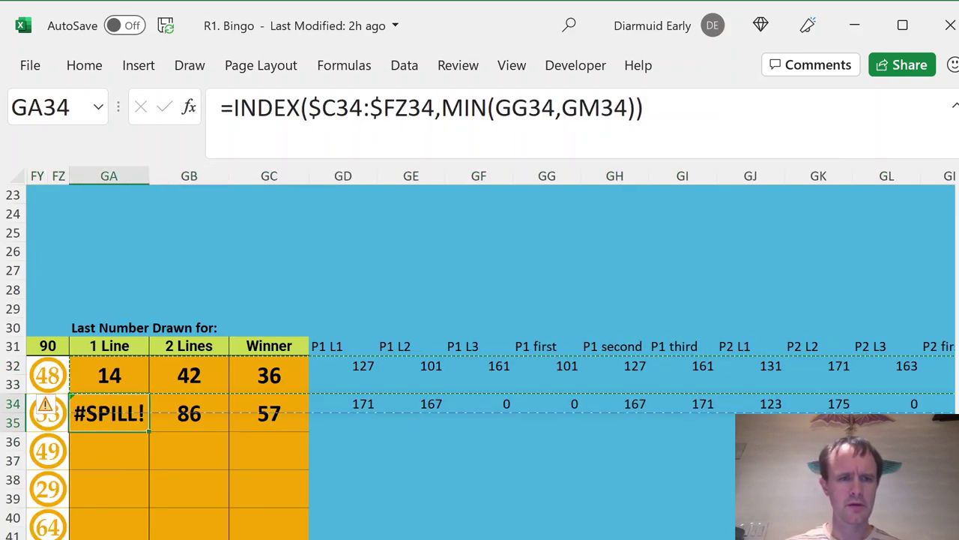
key("F2")
key("Left")
key("Left")
key("Left")
key("Left")
key("Left")
key("Left")
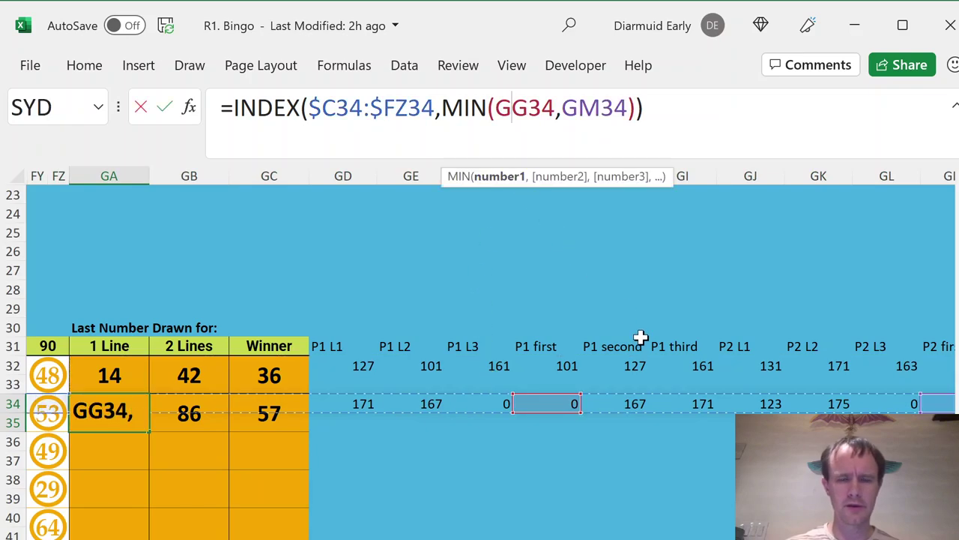
key("Escape")
- Inspect the GF34 helper formula's references without changing it
left_click(539, 405)
left_click(490, 403)
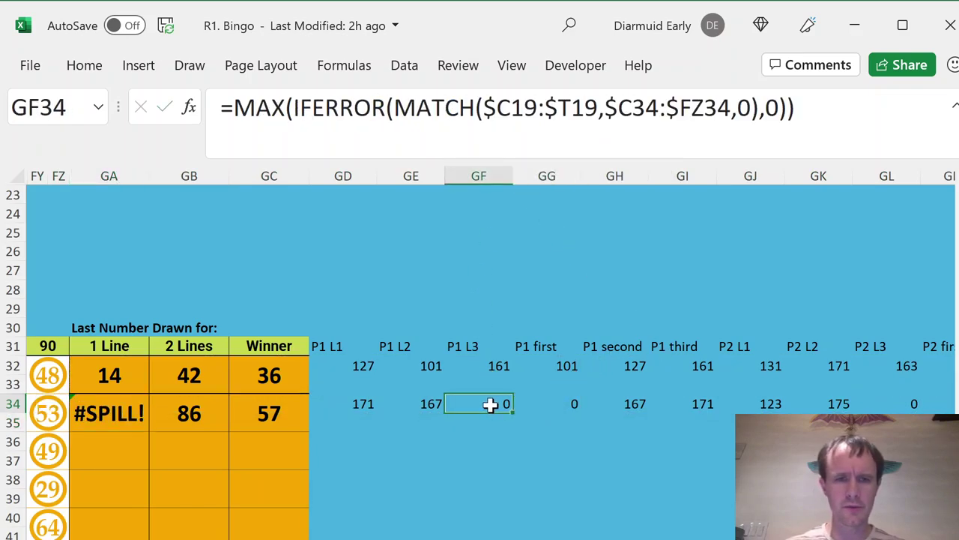
double_click(480, 404)
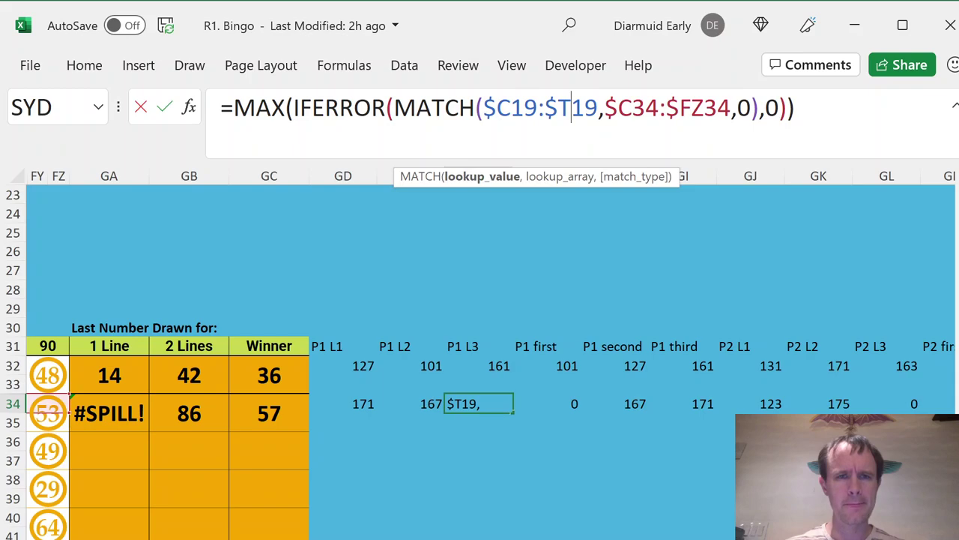
key("Escape")
- Make the ticket range in GD32's MATCH formula absolute with $ signs
left_click(353, 366)
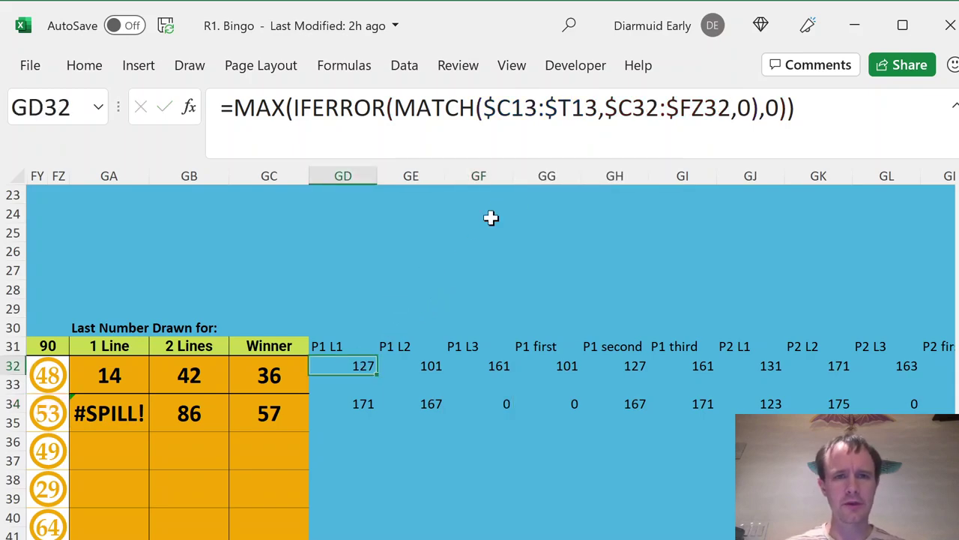
left_click(511, 108)
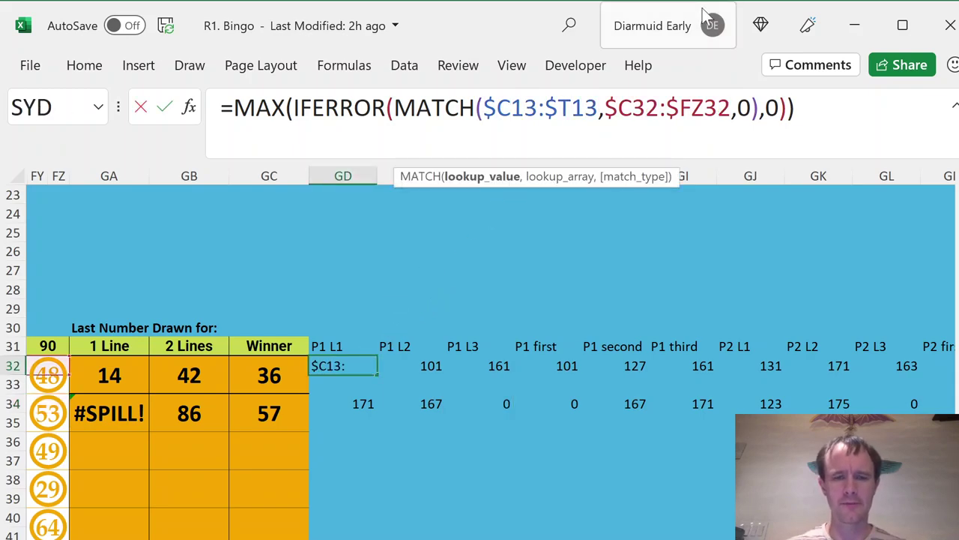
type("$")
key("Right")
key("Right")
key("Right")
key("Right")
type("$")
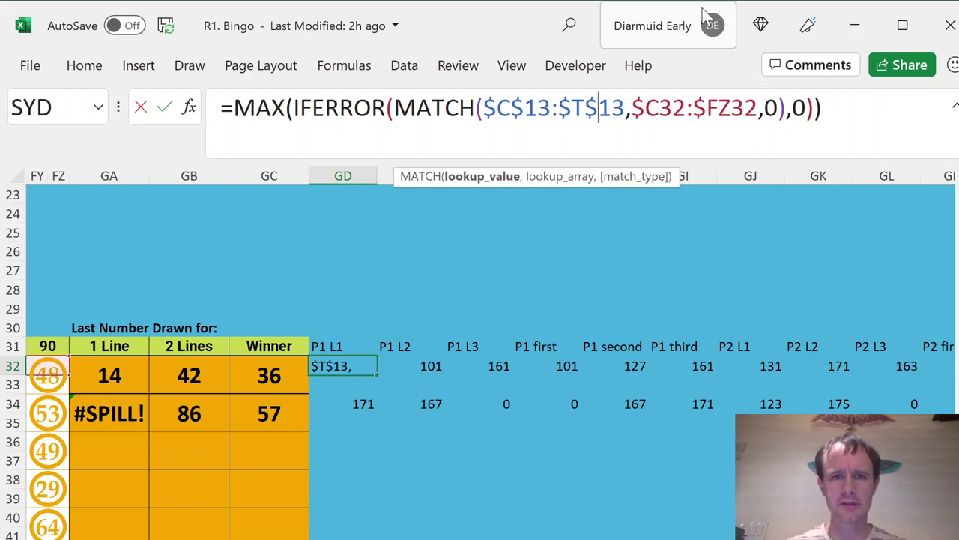
key("Tab")
- Anchor GE32's ticket range with $ signs and verify the locked row reference
left_click(497, 108)
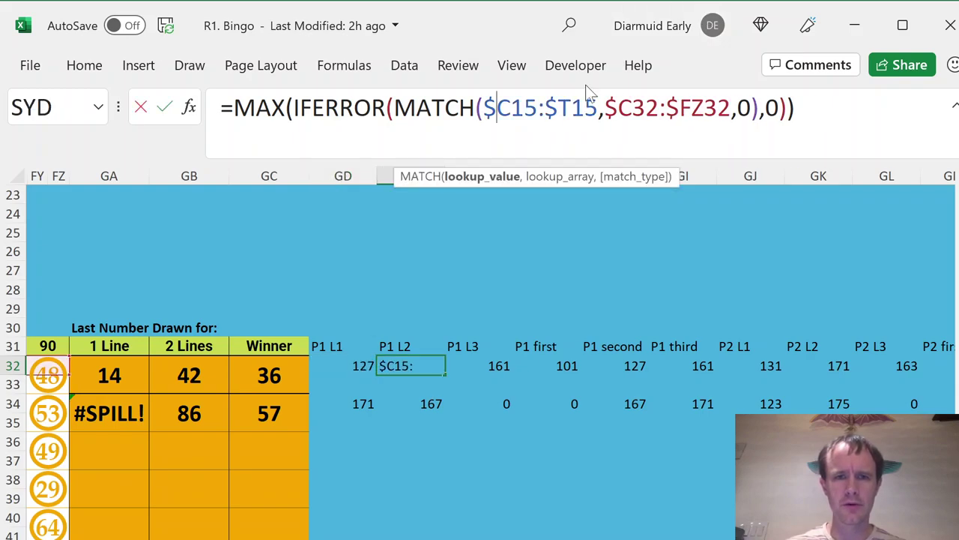
key("Right")
type("$")
key("Right")
key("Right")
key("Right")
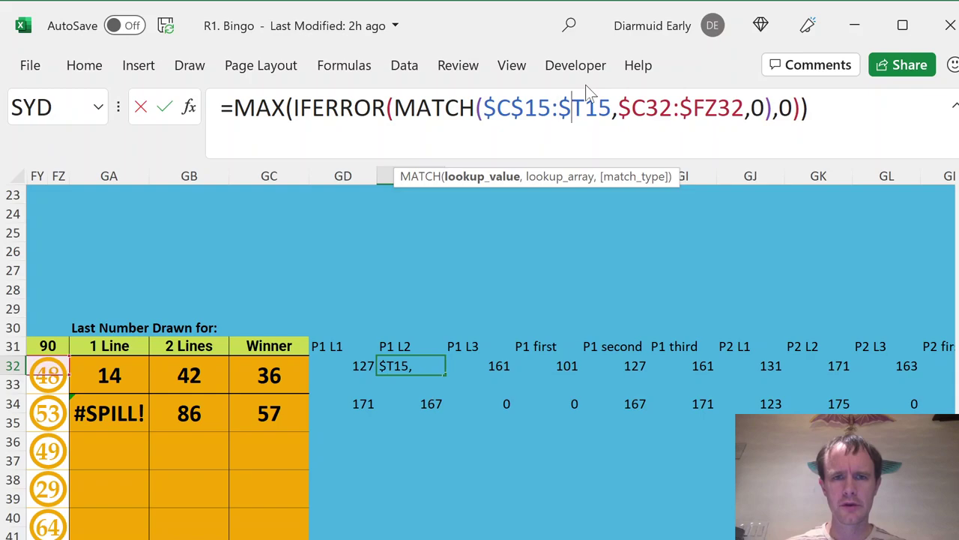
type("$")
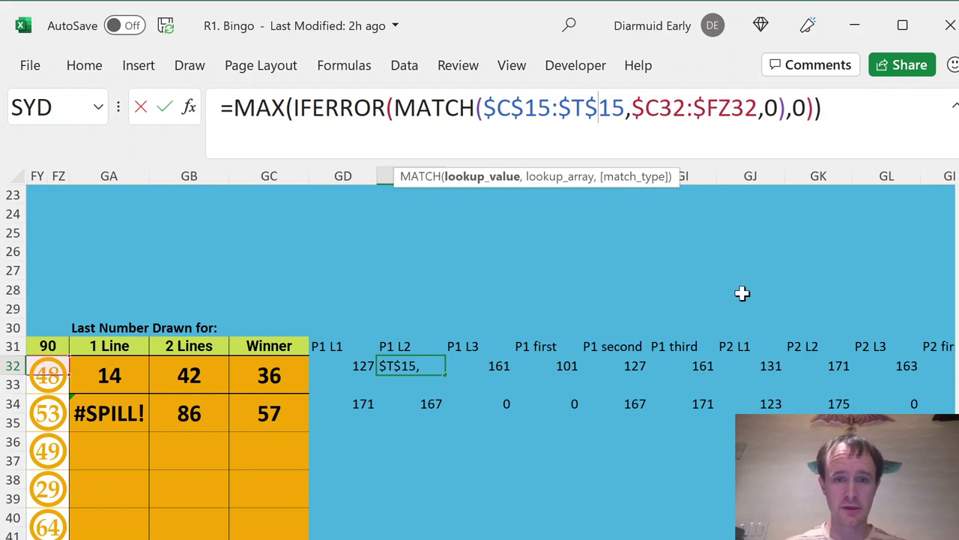
left_click_drag(511, 108, 585, 108)
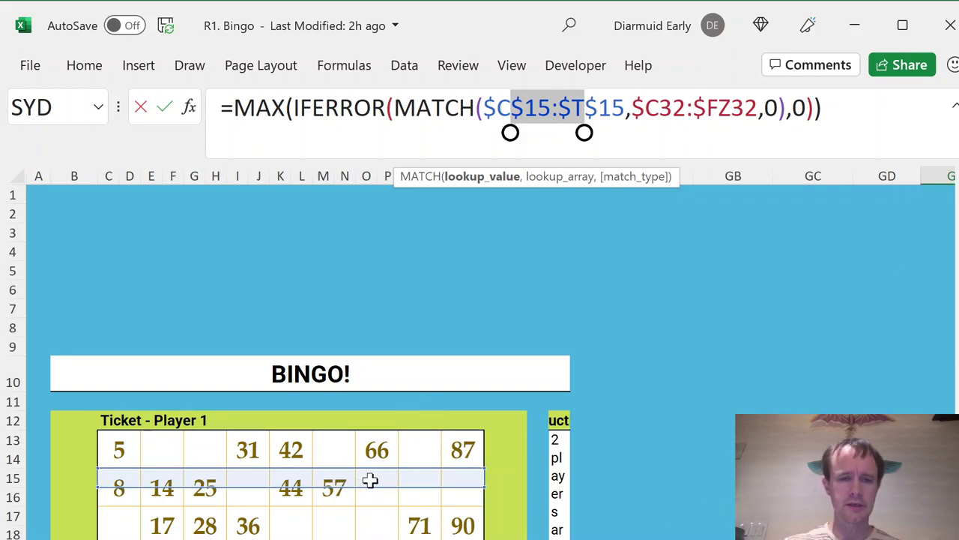
scroll(370, 480, "down", 6)
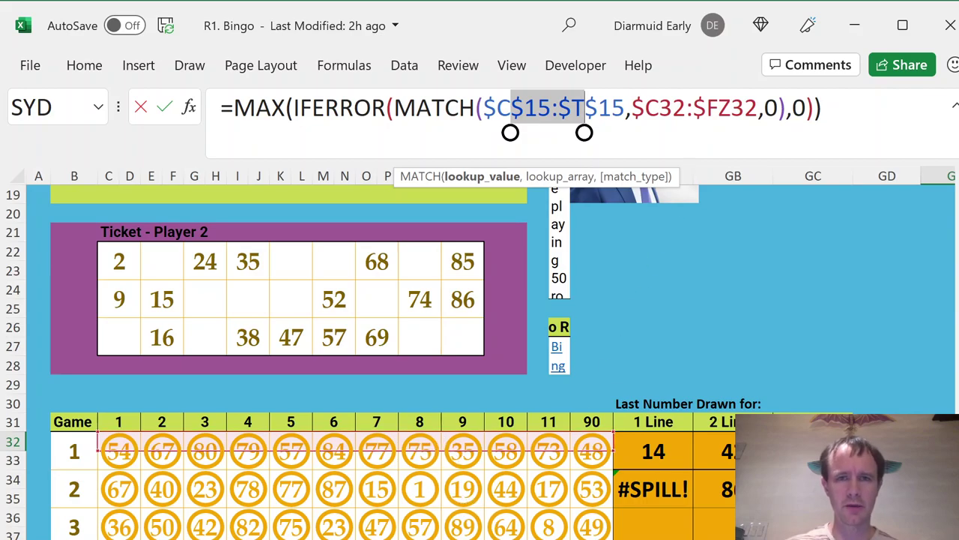
left_click(667, 108)
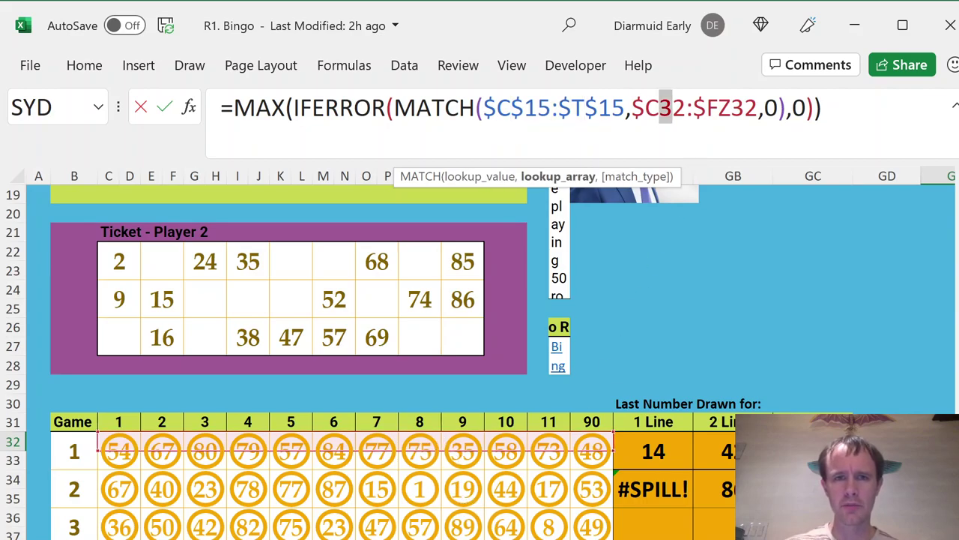
key("Escape")
- Lock GF32's ticket reference as $C$17 and GJ32's range as $C$22:$T$22
left_click(515, 111)
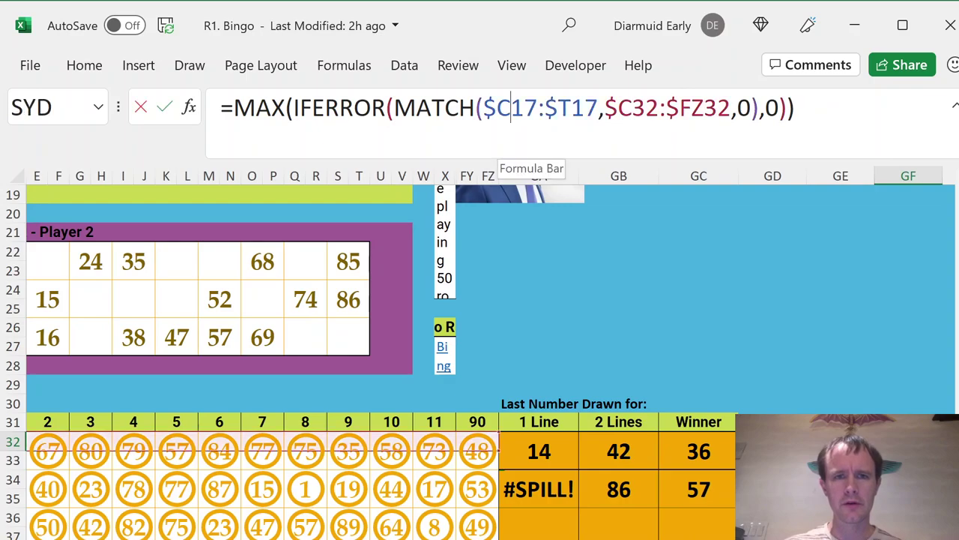
key("F4")
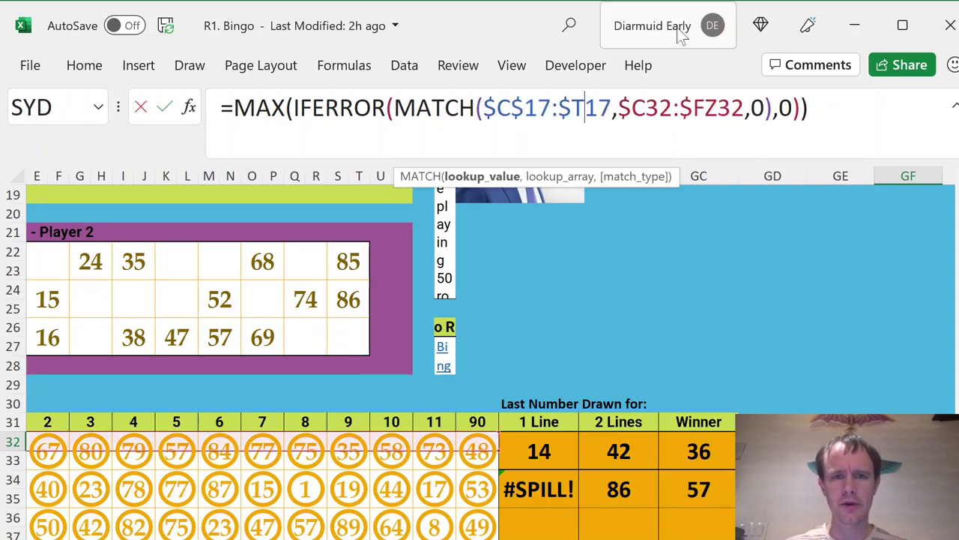
type("$")
key("Tab")
key("Tab")
key("Tab")
key("Tab")
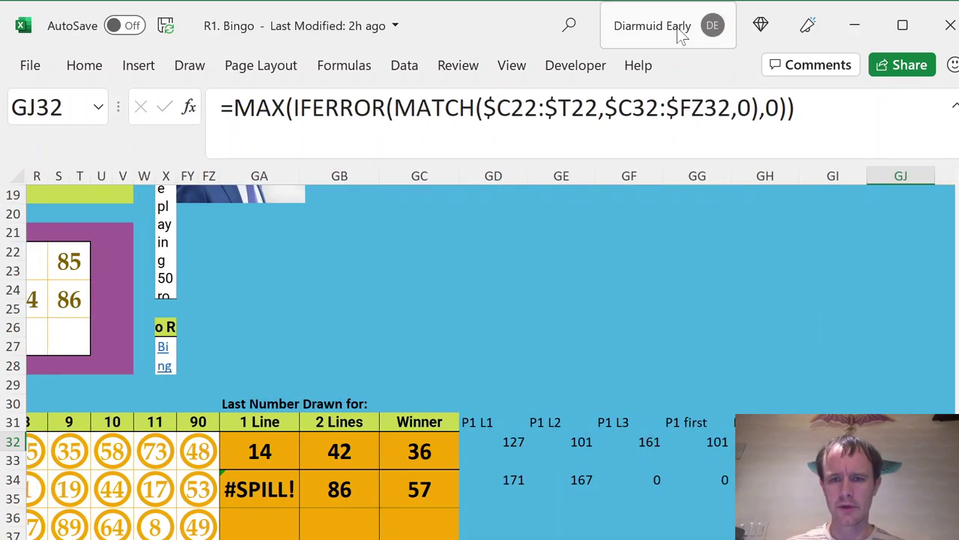
left_click(511, 108)
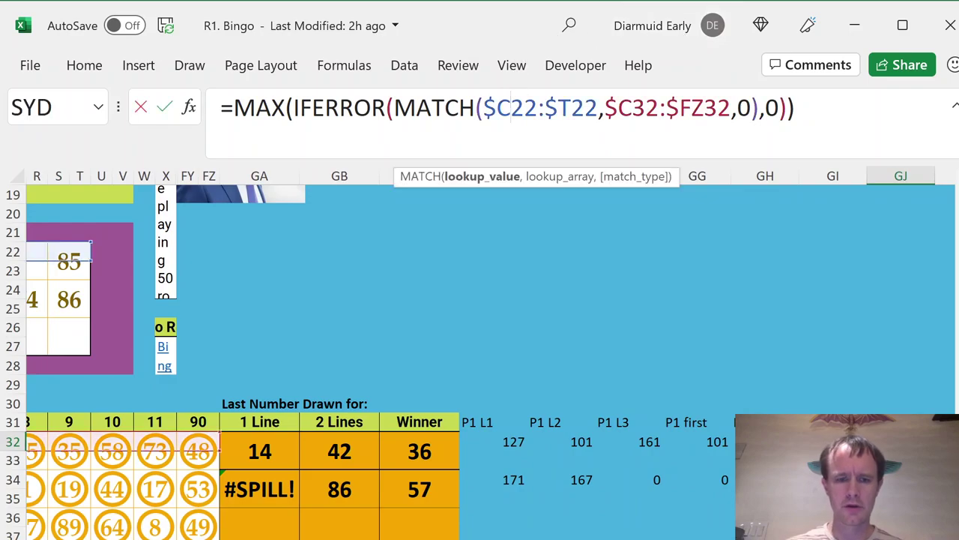
left_click(525, 108)
key("F4")
key("Right")
key("Right")
key("Right")
key("Right")
key("F4")
key("Tab")
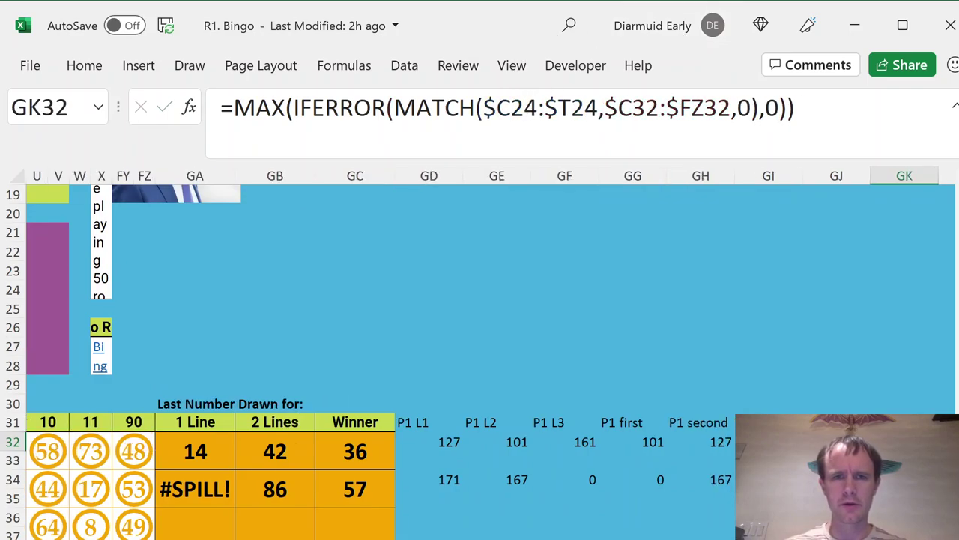
- Anchor the ticket ranges in GK32 and the next helper formula, then return to game 1's 1 Line cell
left_click(511, 108)
type("$")
key("Right")
key("Right")
key("Right")
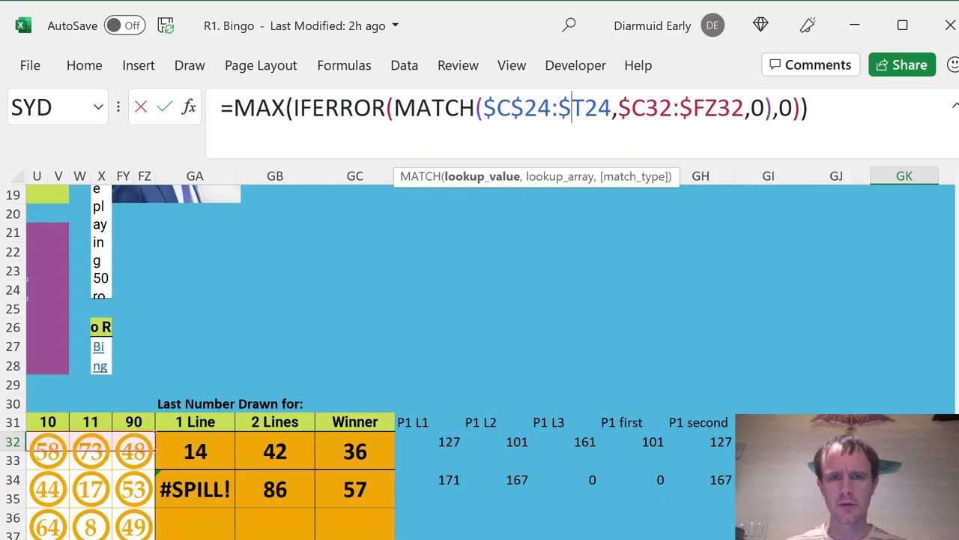
type("$")
key("Tab")
left_click(511, 107)
type("$")
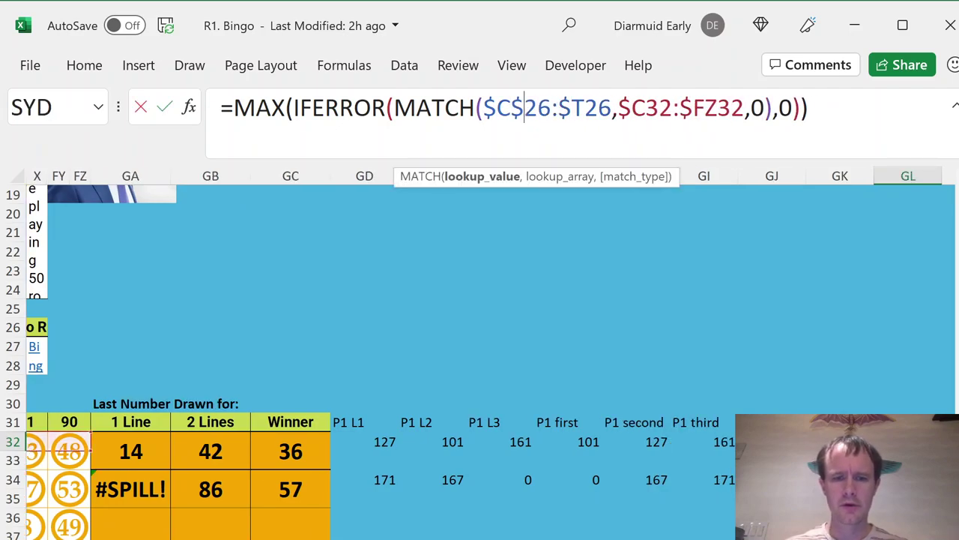
key("Right")
key("Right")
key("Right")
type("$")
key("Return")
key("Left")
key("Left")
key("Left")
key("Left")
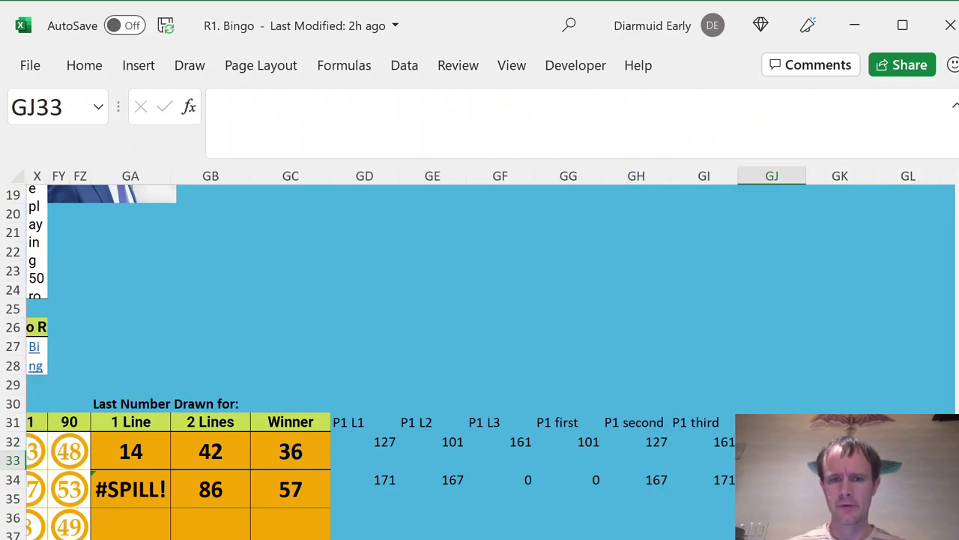
key("Up")
key("Left")
key("Left")
key("Left")
key("Left")
key("Left")
key("Left")
key("Left")
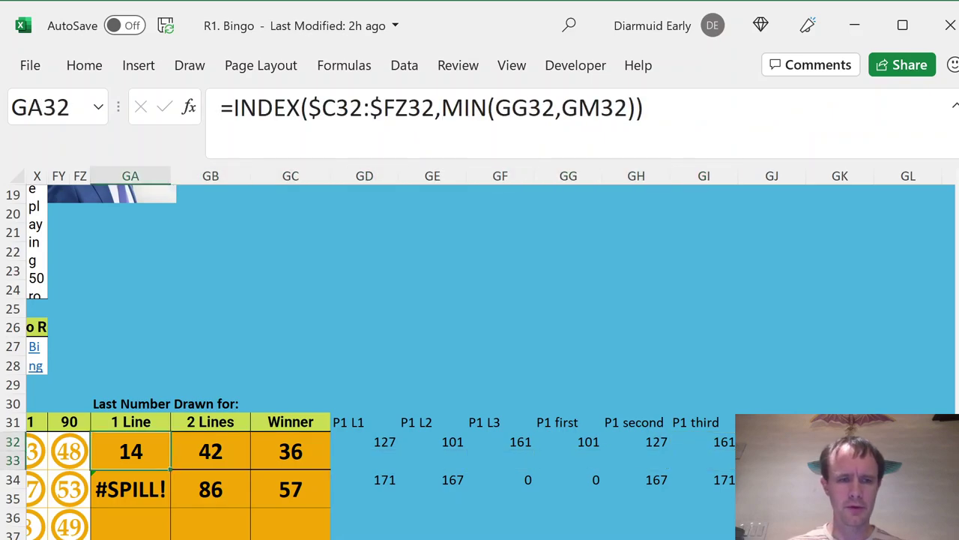
- Copy game 1's results and helper formulas across GA32:GO33
key("shift+Down")
key("shift+Right")
key("shift+Right")
key("shift+Right")
key("ctrl+shift+Right")
key("ctrl+c")
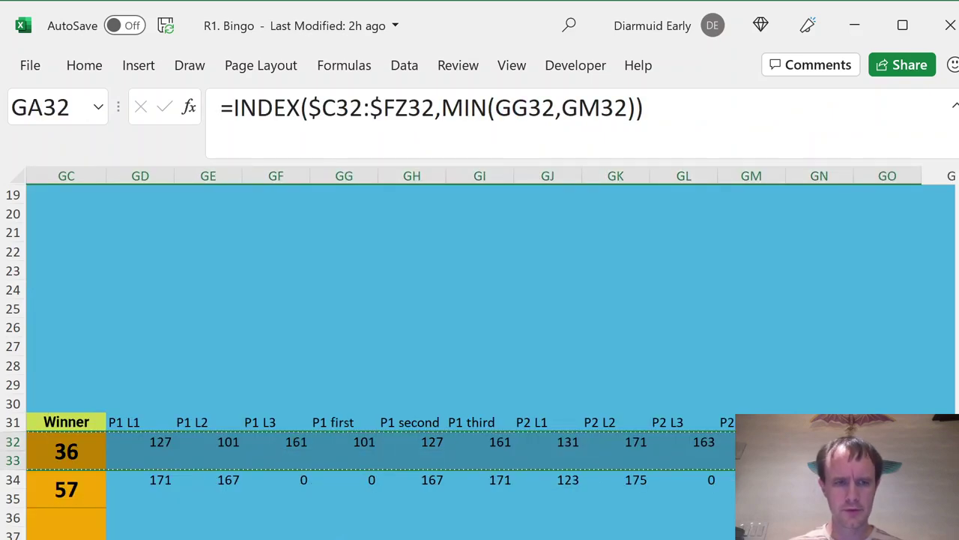
- Paste the formulas into games 2 and 3 and the remaining game rows
key("Down")
key("Down")
key("ctrl+v")
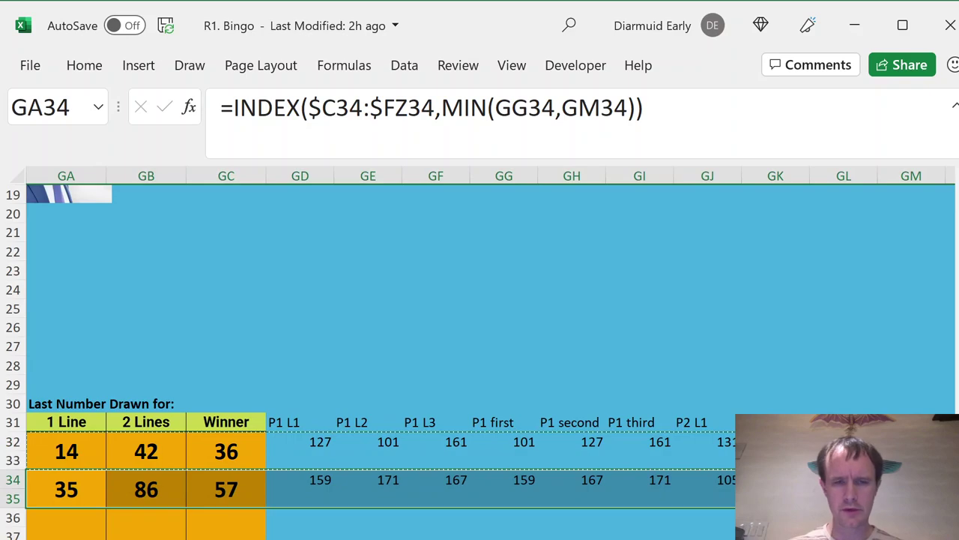
key("Down")
key("Down")
key("ctrl+v")
key("Down")
key("Down")
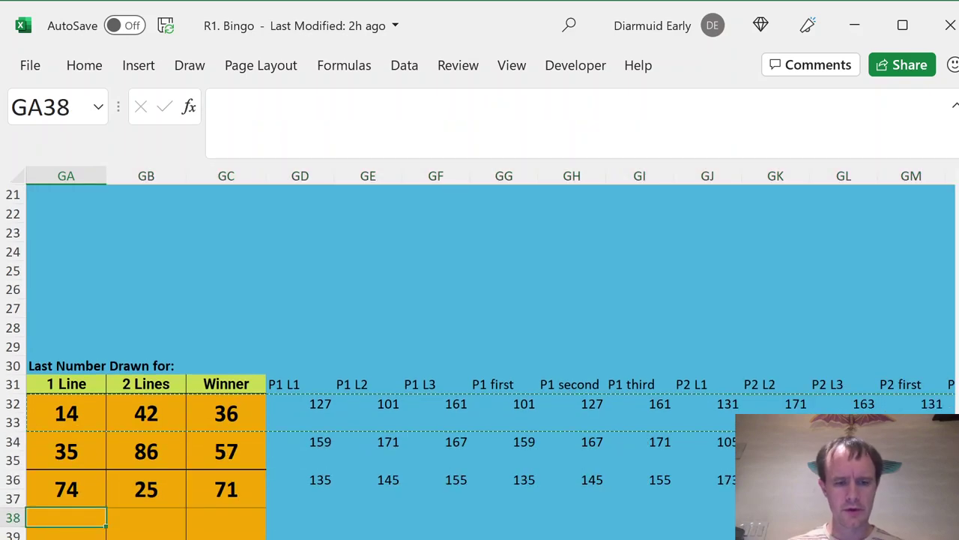
left_click_drag(75, 518, 104, 239)
key("ctrl+v")
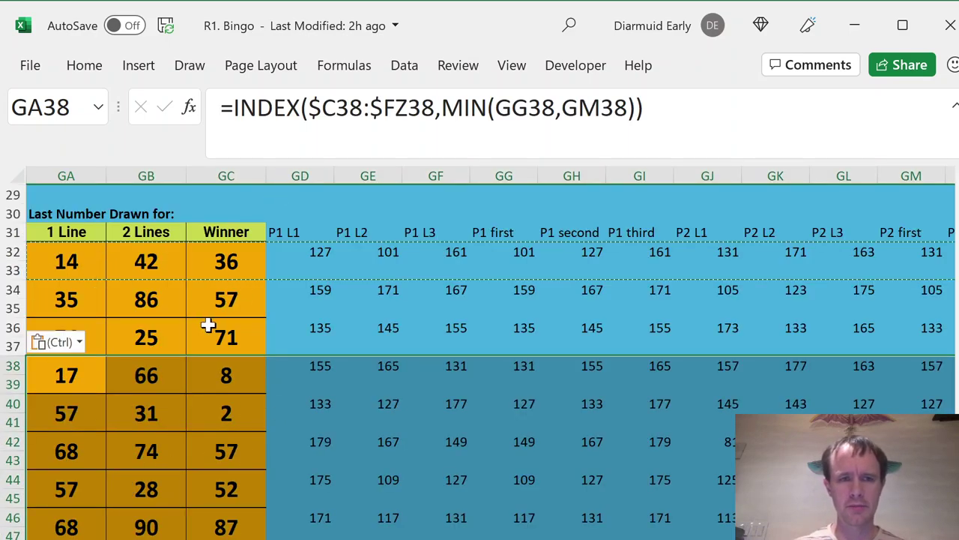
left_click(232, 255)
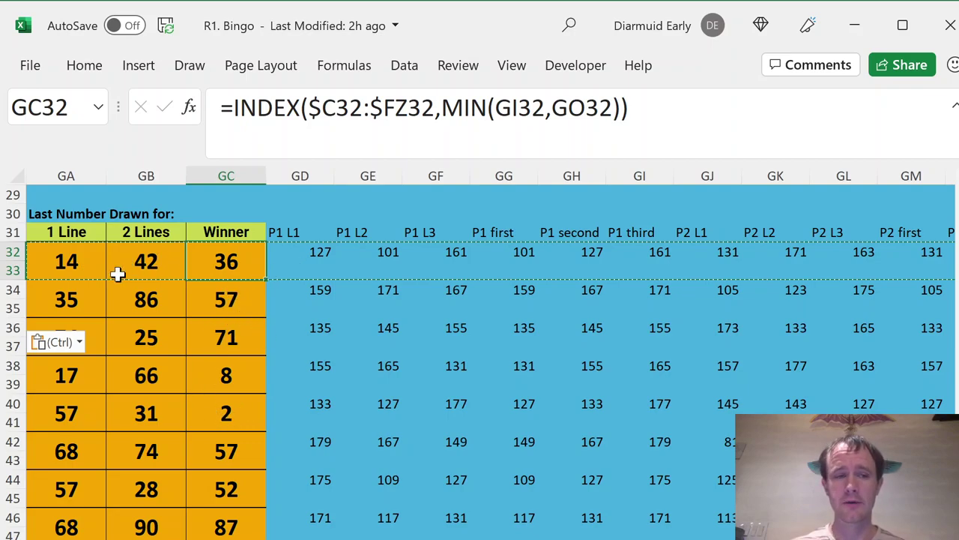
- Reselect game 1's results through the last helper column and paste the formulas again
left_click(60, 264)
key("shift+Right")
key("shift+Right")
key("shift+Right")
key("shift+Right")
key("shift+Right")
key("shift+Right")
key("shift+Right")
key("shift+Right")
key("shift+Right")
key("shift+Right")
key("shift+Right")
key("shift+Right")
key("shift+Right")
key("shift+Right")
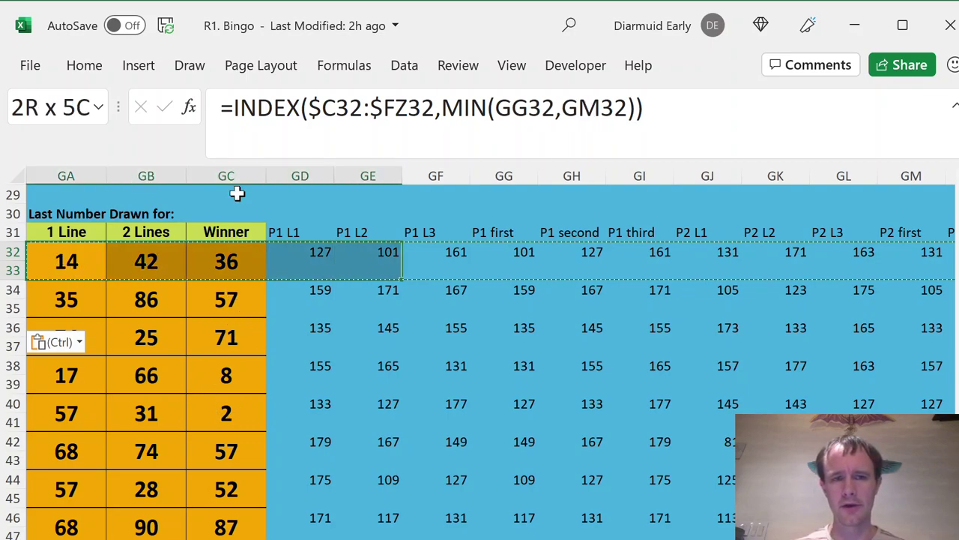
key("shift+Right")
key("shift+Left")
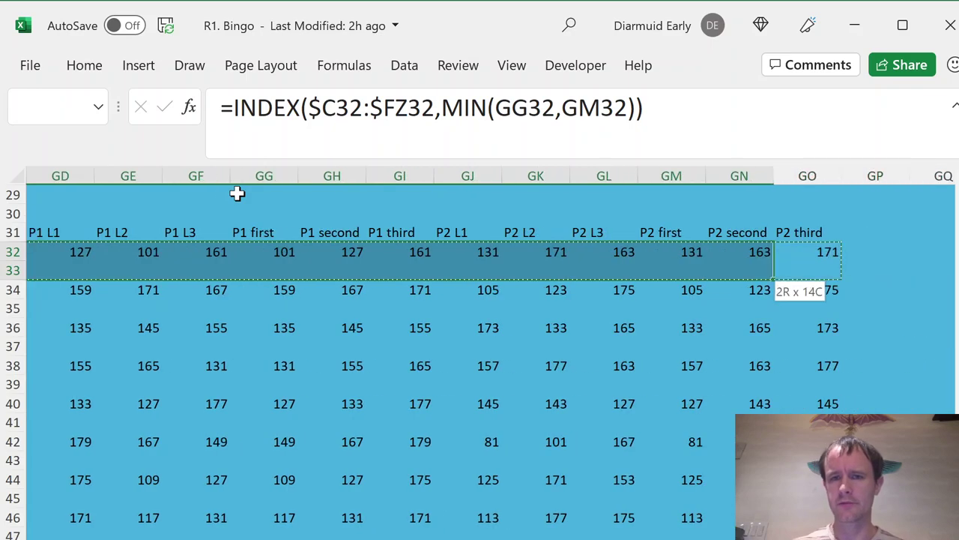
key("ctrl+v")
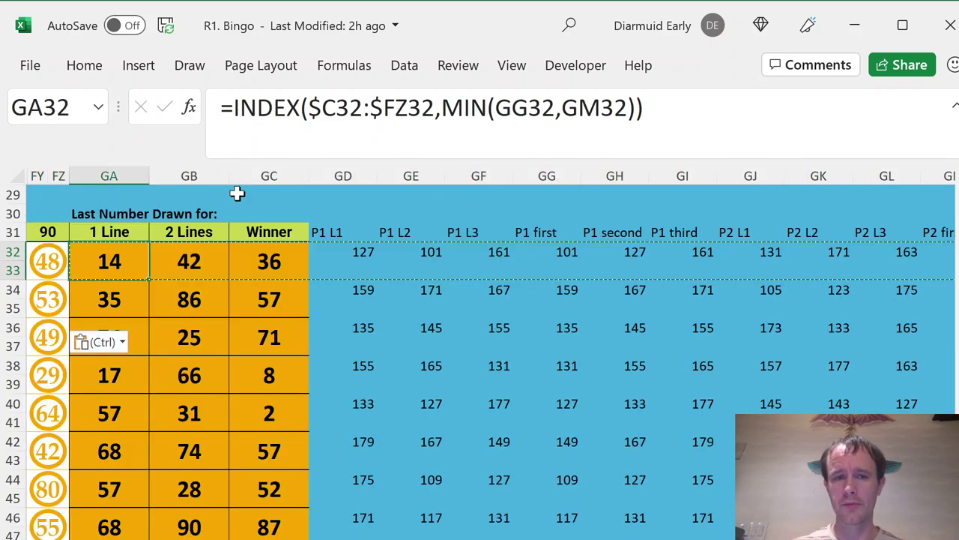
- Paste game 1's formulas over games 1–9 across all result and helper columns
key("shift+Down")
key("ctrl+shift+Down")
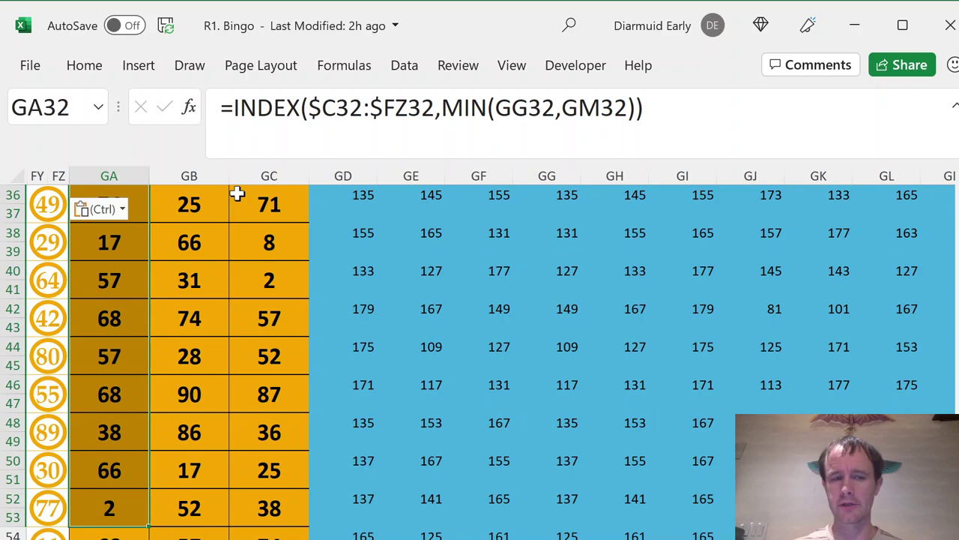
key("ctrl+shift+Up")
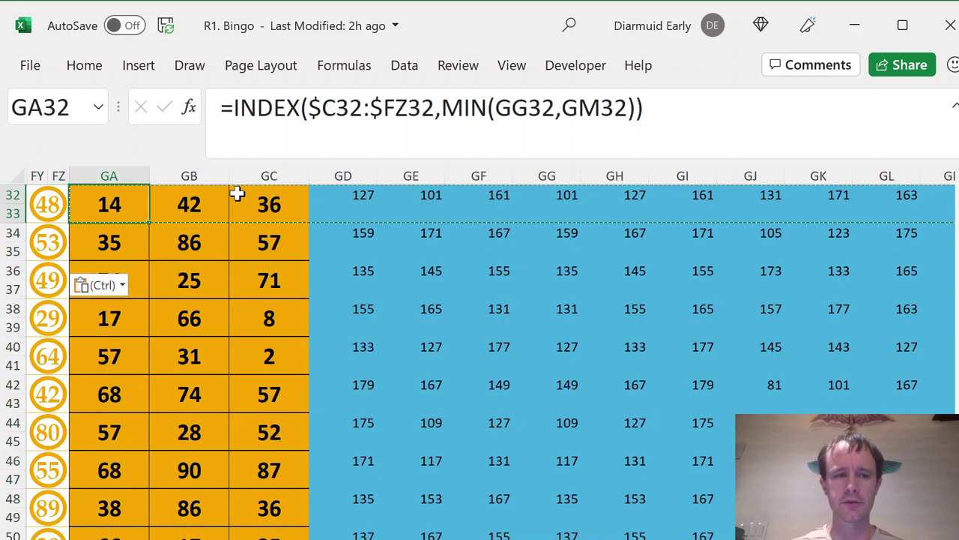
key("shift+Down")
key("shift+Down")
key("shift+Down")
key("shift+Down")
key("shift+Down")
key("shift+Down")
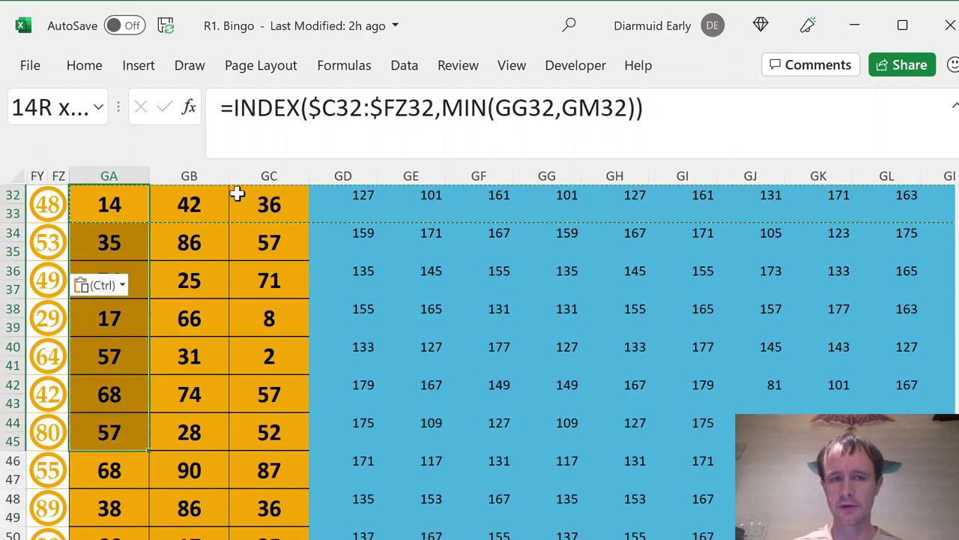
key("shift+Right")
key("shift+Right")
key("shift+Right")
key("shift+Right")
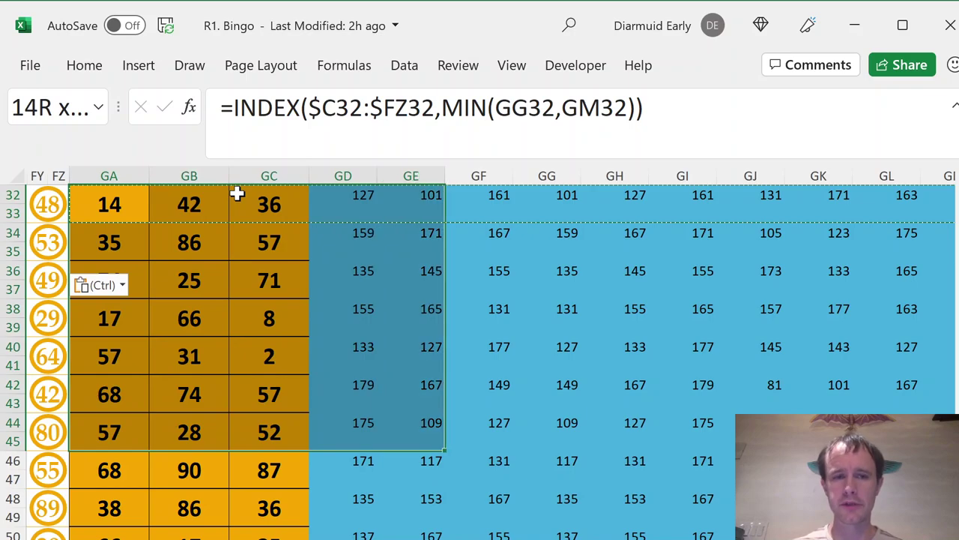
key("ctrl+shift+Right")
key("shift+Left")
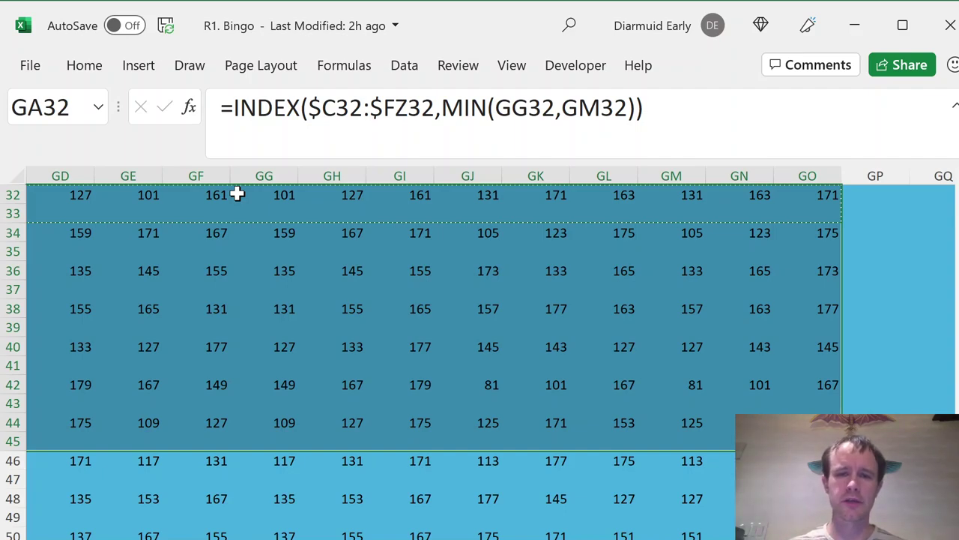
key("shift+Down")
key("shift+Down")
key("shift+Down")
key("shift+Down")
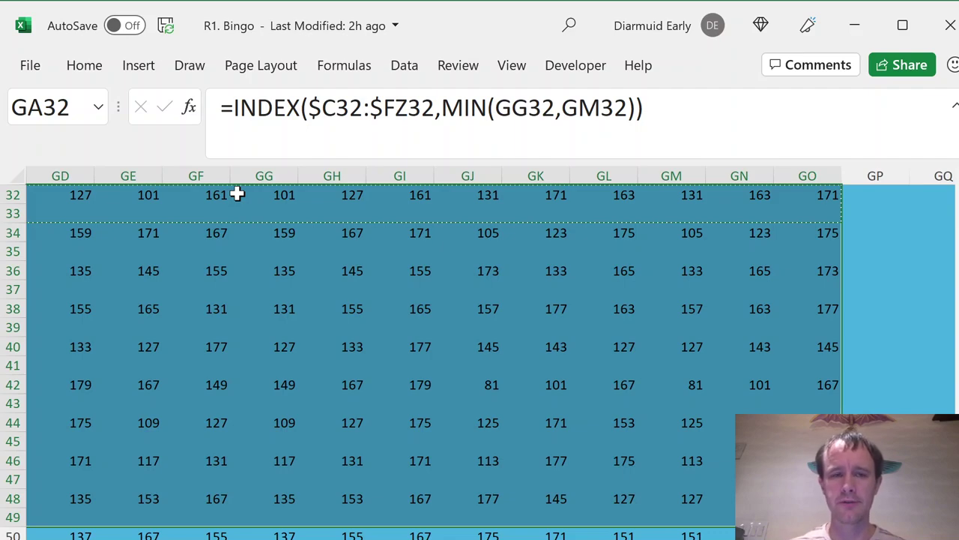
key("ctrl+v")
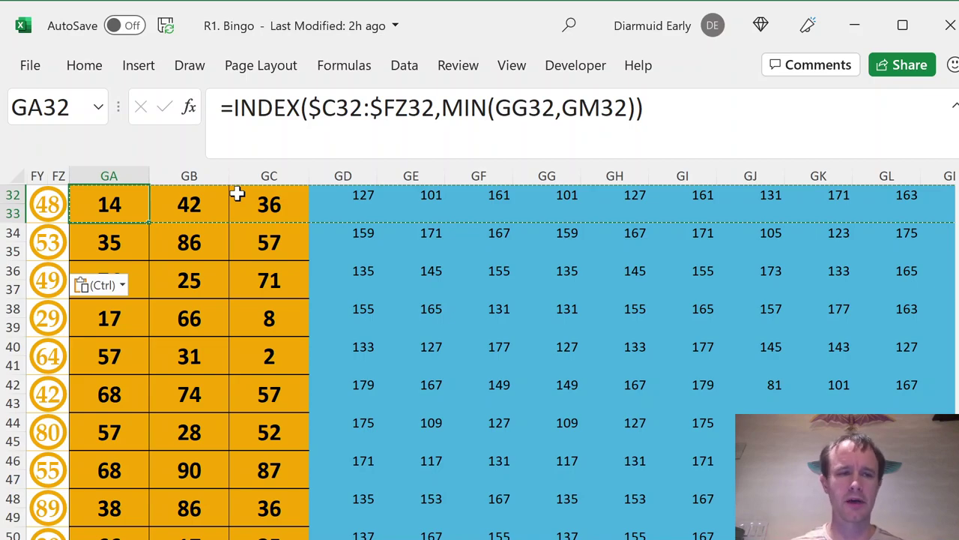
- Dismiss the paste options and return to the Game header at the sheet's start
key("Up")
key("Up")
key("Up")
key("Up")
key("Down")
key("Down")
key("Down")
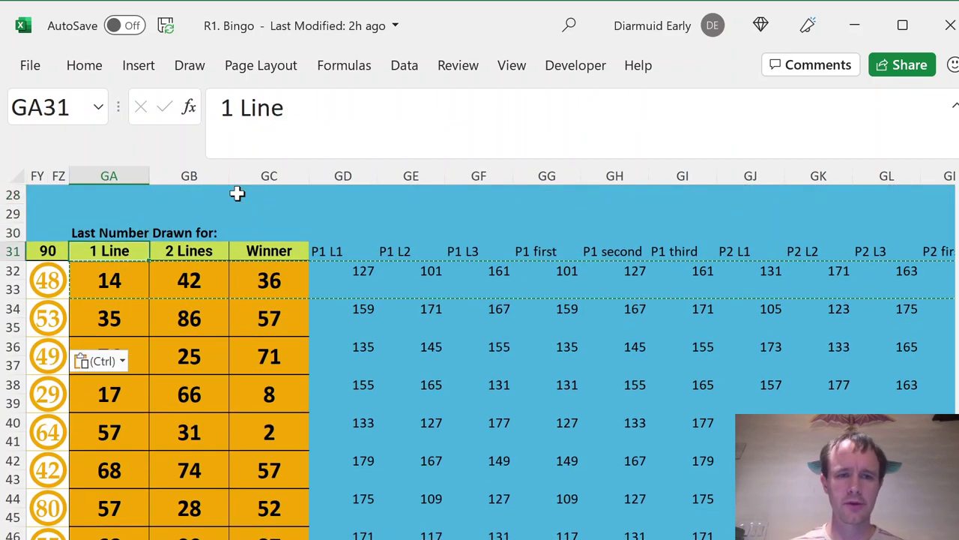
key("ctrl")
key("ctrl")
key("Down")
key("Down")
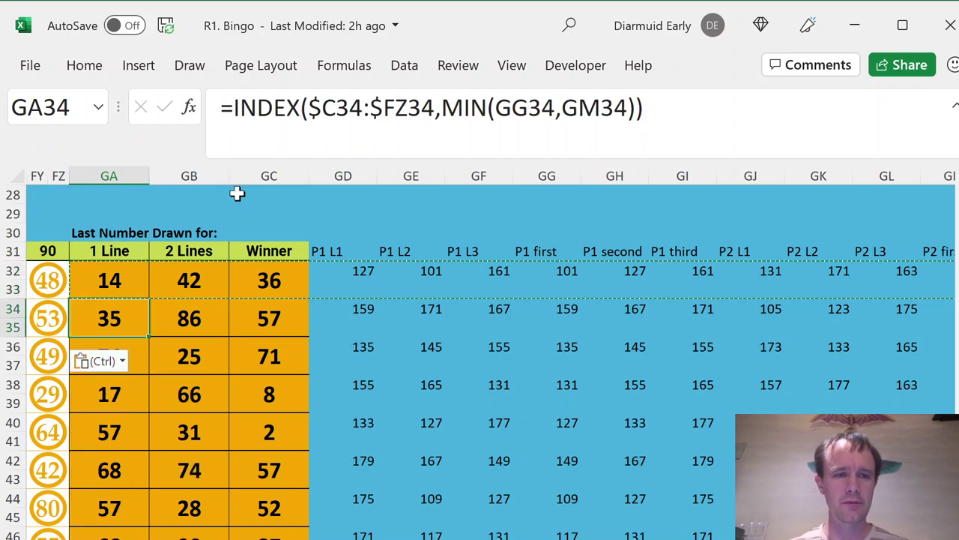
key("Up")
key("shift+Right")
key("shift+Right")
key("shift+Right")
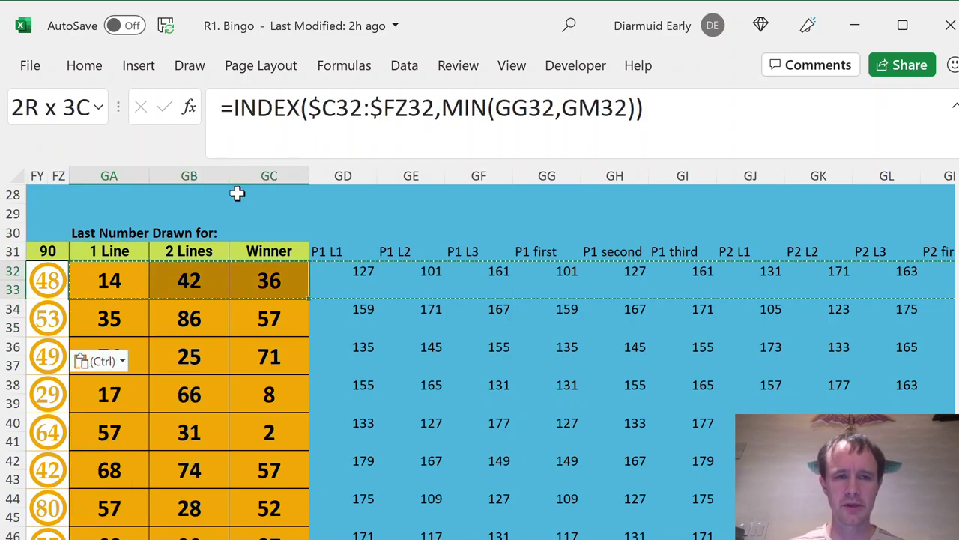
key("ctrl+shift+Right")
key("shift+Left")
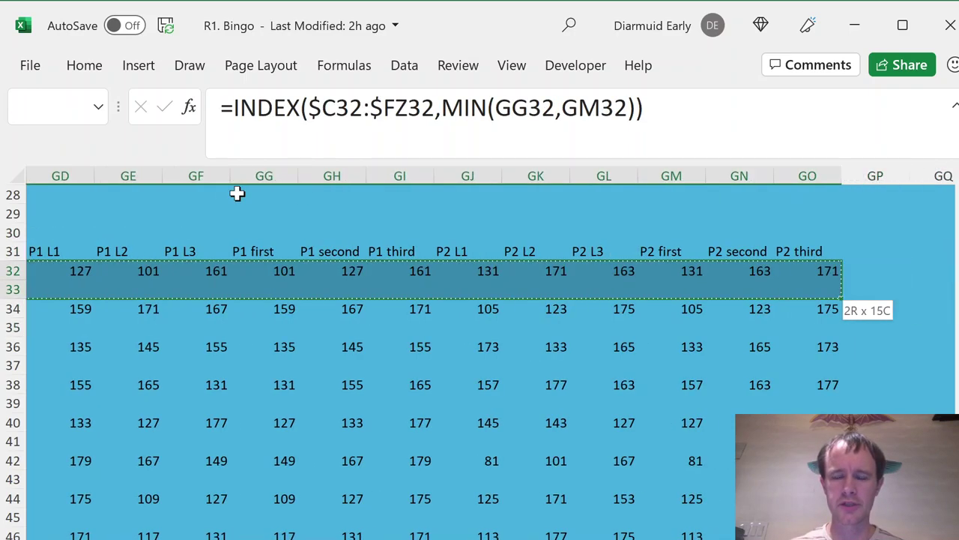
key("ctrl+shift+Left")
key("Up")
key("Left")
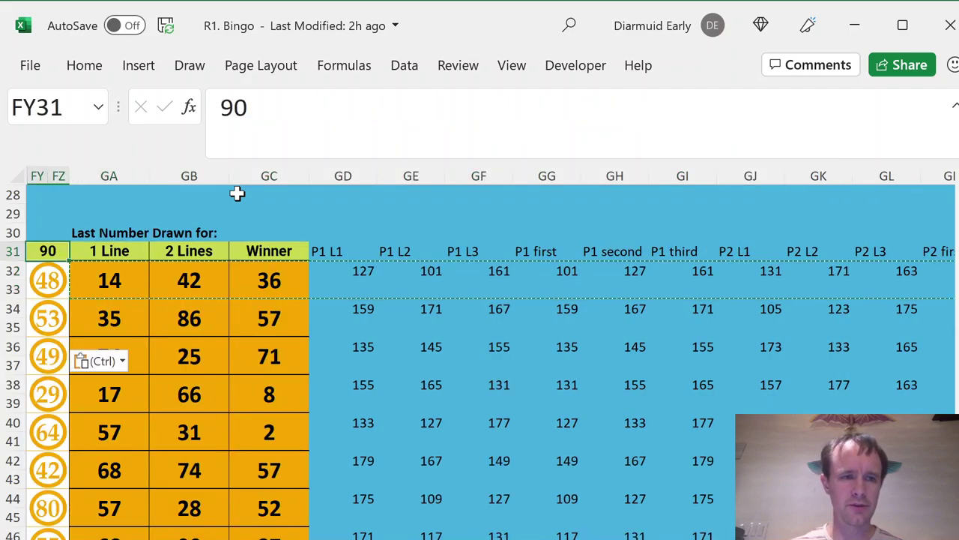
key("Home")
key("Right")
key("Down")
key("Down")
key("Down")
key("Down")
key("Down")
key("Down")
key("Down")
key("Down")
key("Down")
key("Down")
key("Down")
key("Down")
key("Down")
key("Down")
key("Down")
key("Down")
key("Down")
key("Down")
key("Down")
key("Down")
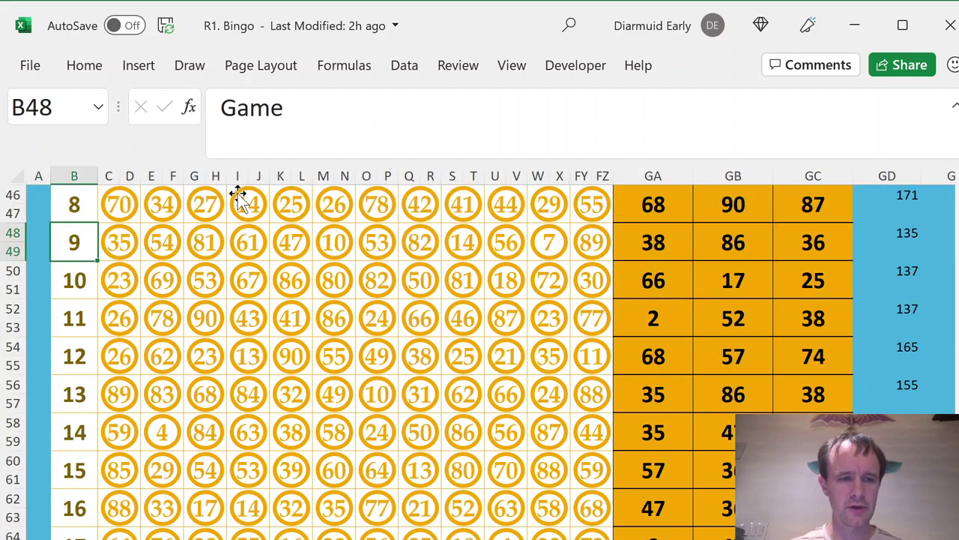
key("Up")
key("Up")
key("Up")
key("Up")
key("Up")
key("Up")
key("Up")
key("Up")
key("Up")
key("Up")
key("Up")
key("Up")
key("Up")
key("Up")
key("Up")
key("Up")
key("Up")
key("Up")
key("Up")
key("Up")
key("Up")
key("Up")
key("Up")
key("Up")
key("Up")
key("Up")
key("Up")
key("Up")
key("Up")
key("Up")
key("Up")
key("Up")
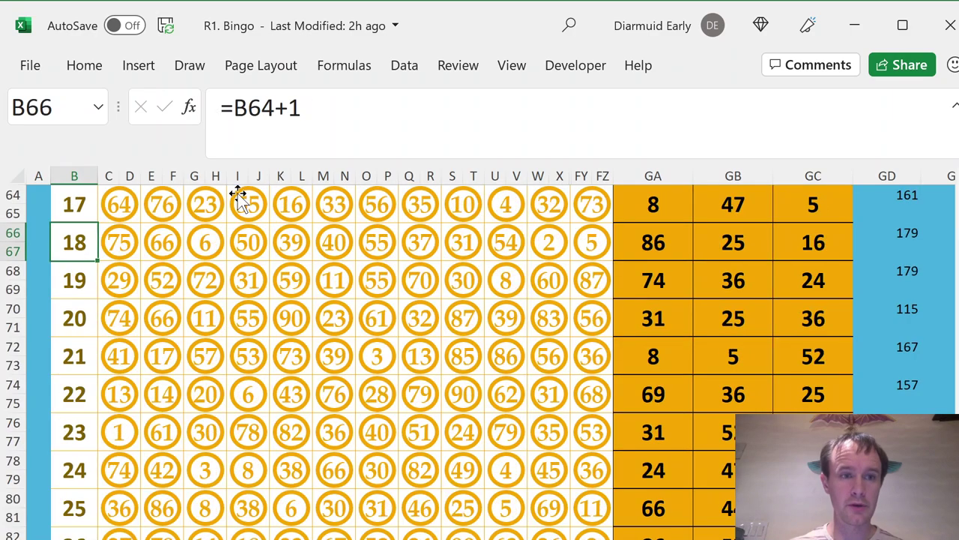
key("Down")
key("Right")
key("Right")
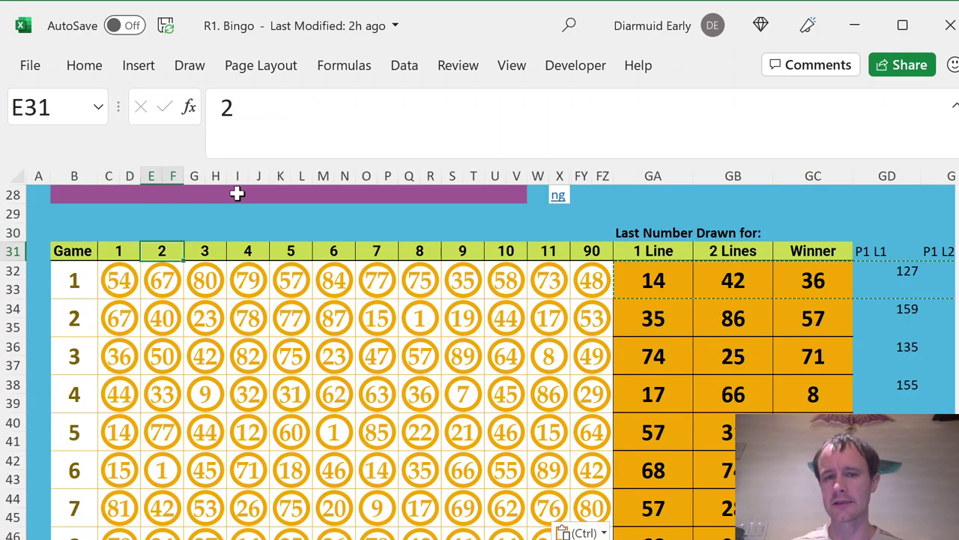
key("ctrl+Right")
key("Left")
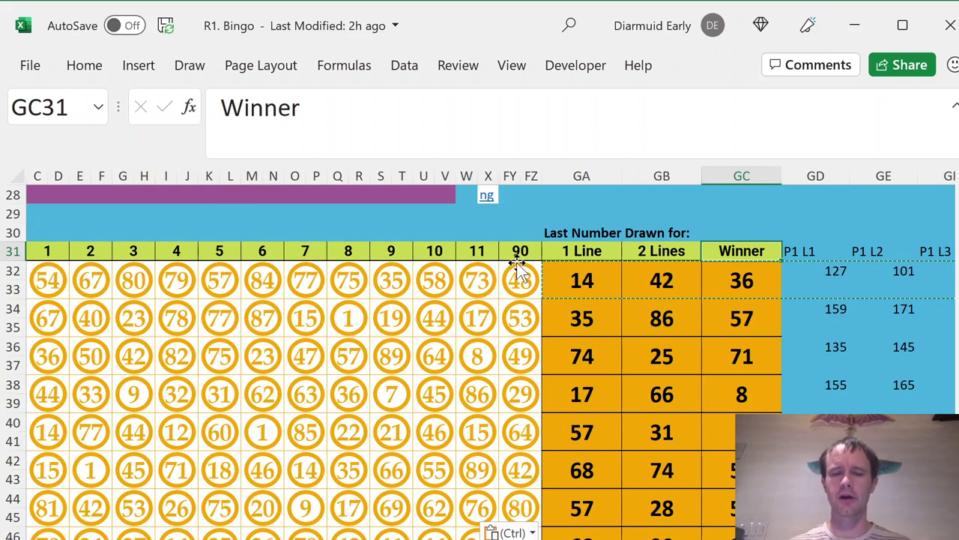
key("Up")
key("Up")
key("Up")
key("Up")
key("Up")
key("Up")
key("Up")
key("Up")
key("Up")
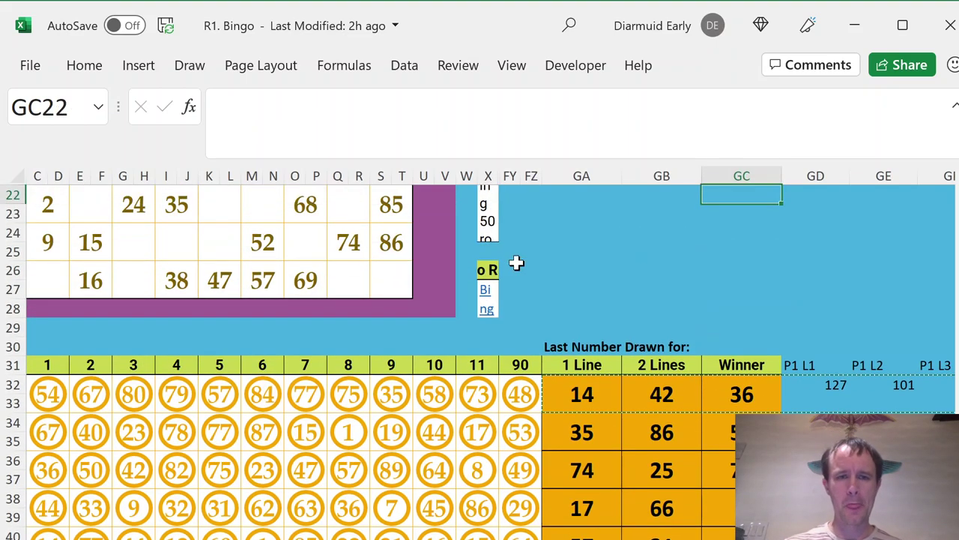
key("Down")
key("Left")
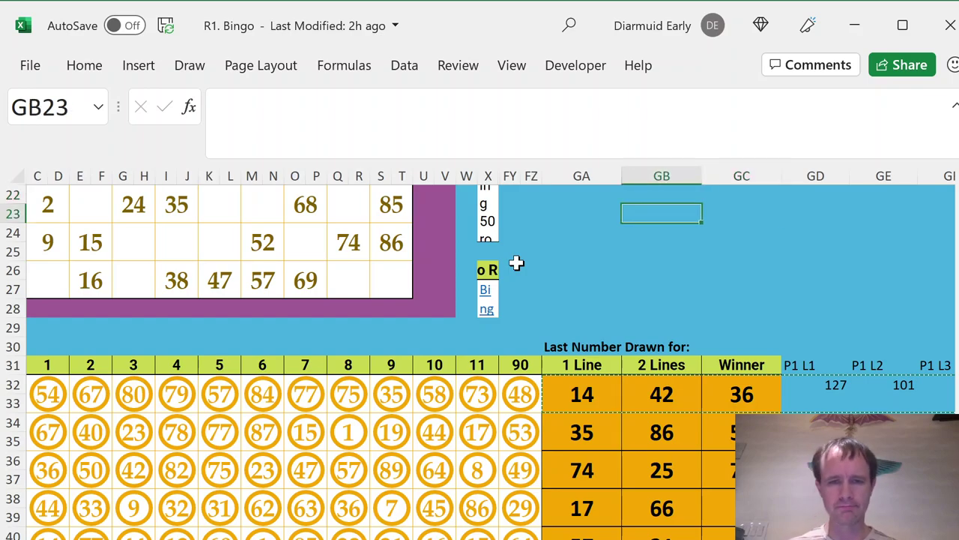
- Minimize R1. Bingo and R1. Board Game updated to reveal R1. Tetris Scoring - Free
left_click(858, 30)
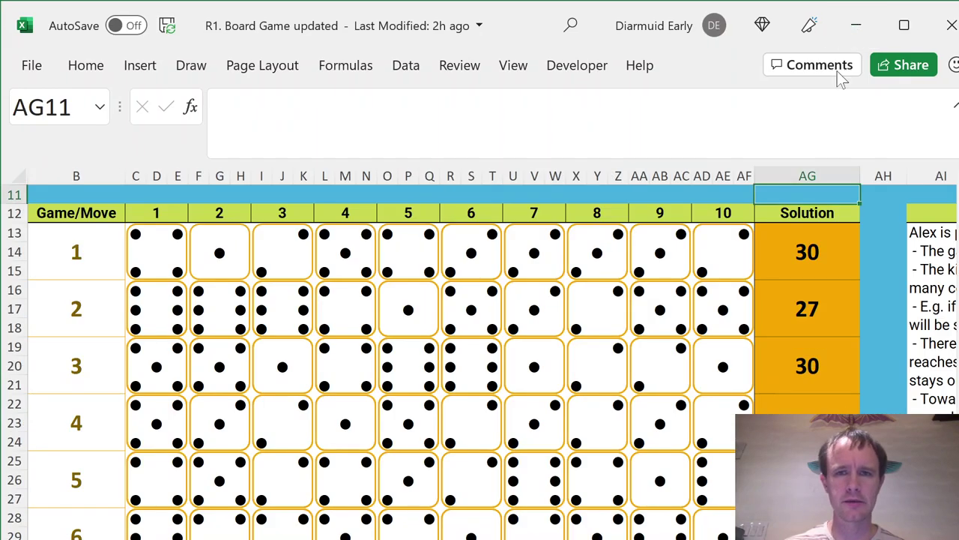
left_click(859, 33)
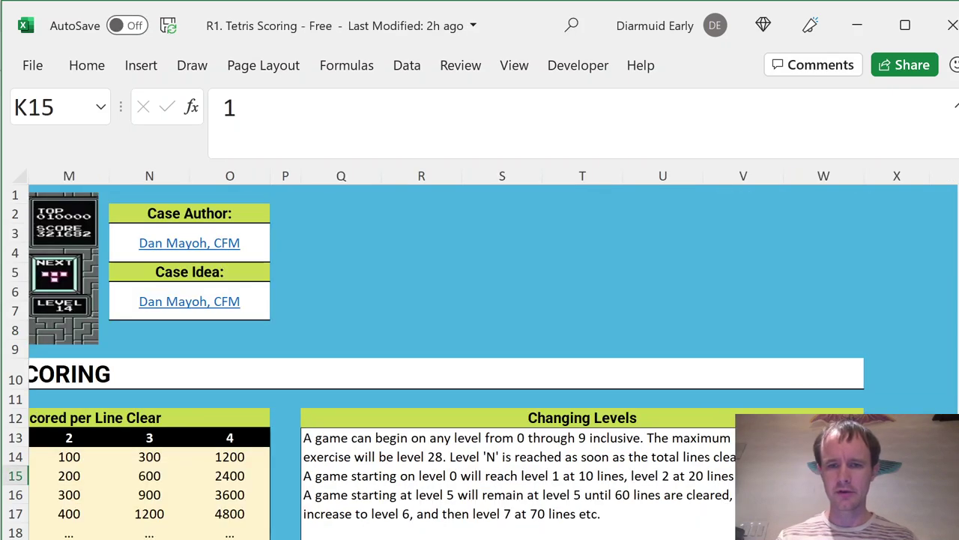
left_click(298, 430)
key("Up")
key("Up")
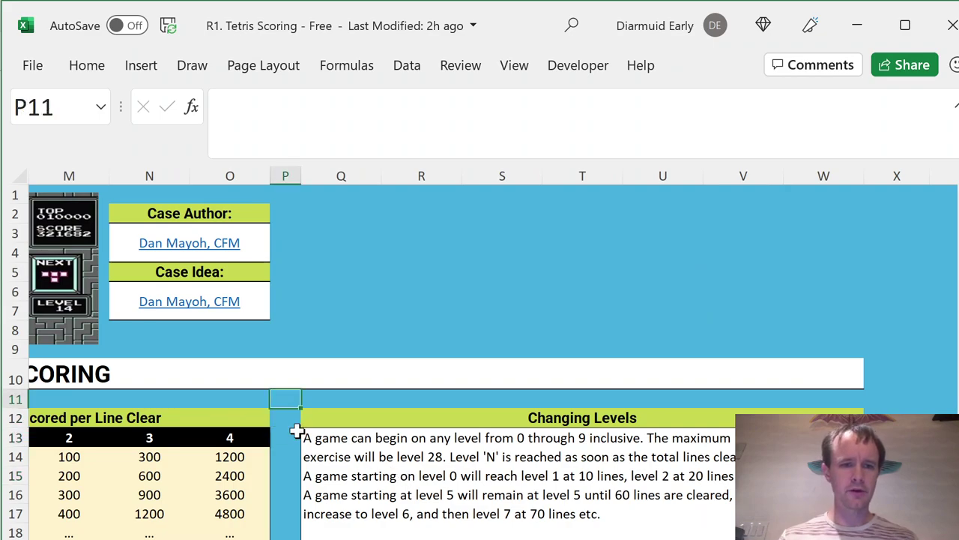
key("Home")
key("Down")
key("Down")
key("Down")
key("Down")
key("Down")
key("Down")
key("Down")
key("Down")
key("Down")
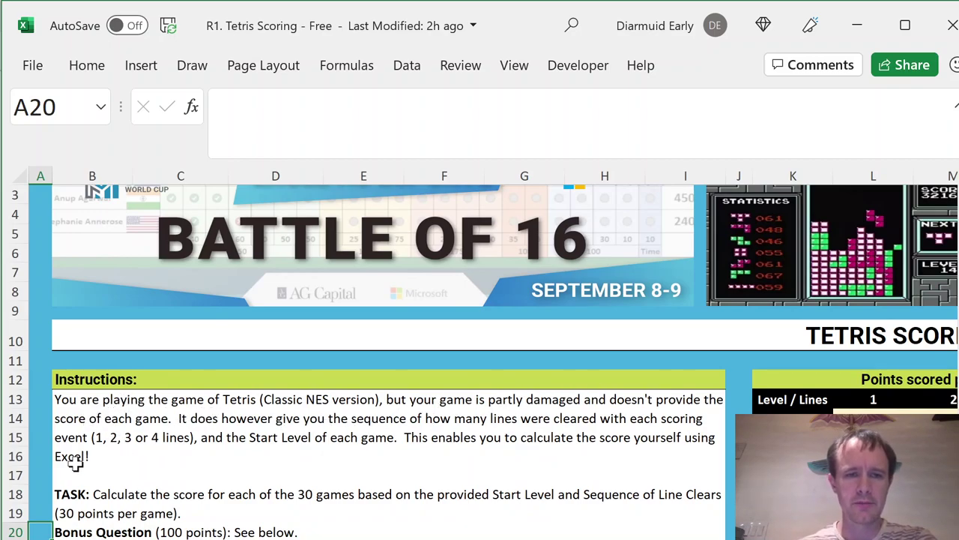
key("Down")
key("Down")
key("Down")
key("Down")
key("Up")
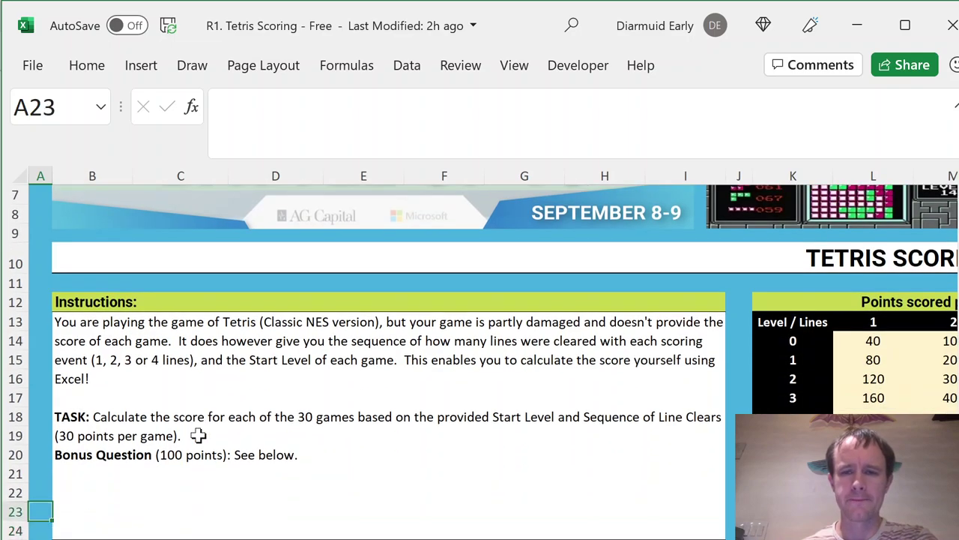
key("Down")
key("Down")
key("Down")
key("Down")
key("Down")
key("Down")
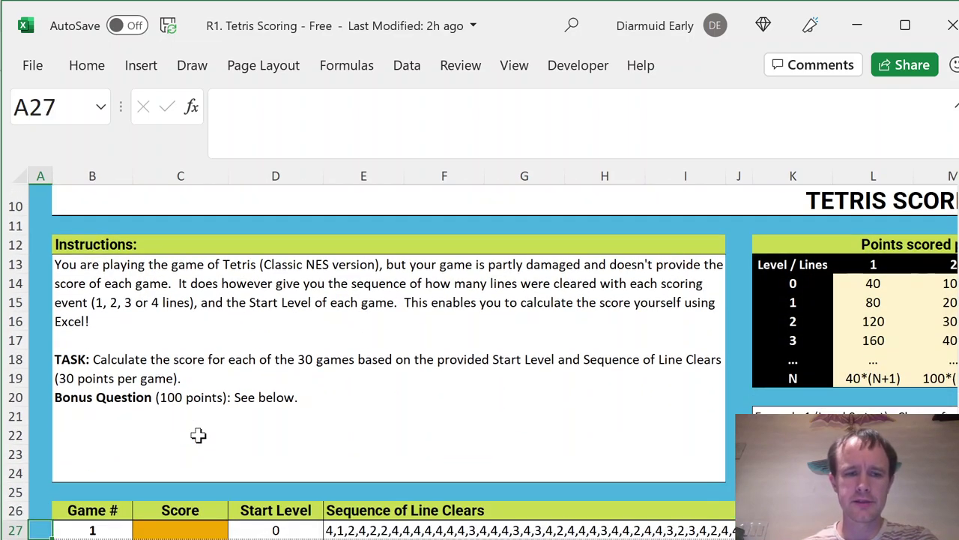
key("Down")
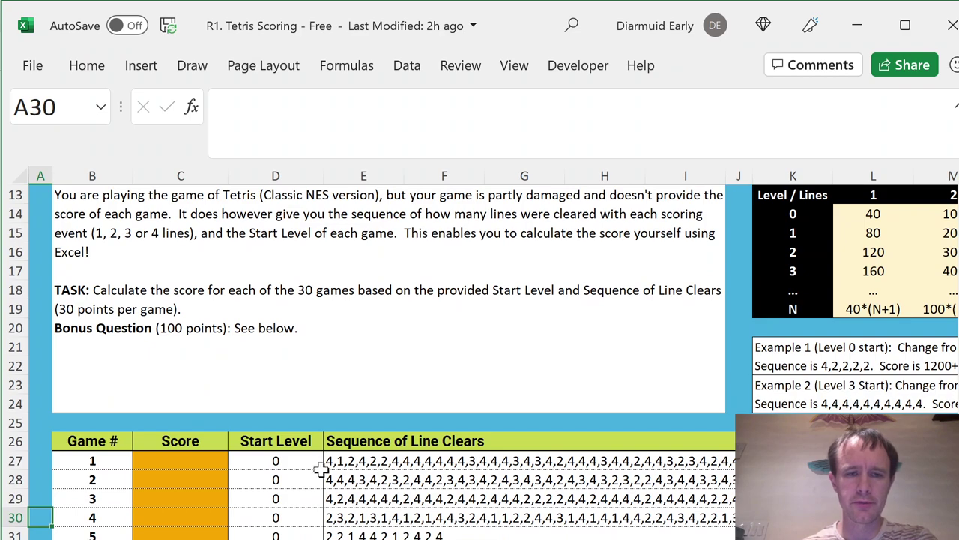
left_click(260, 466)
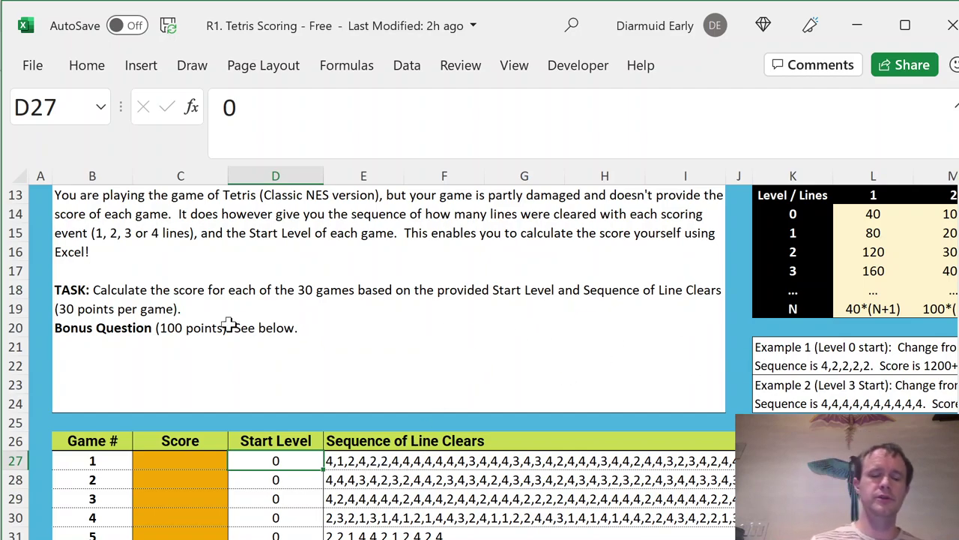
left_click(169, 299)
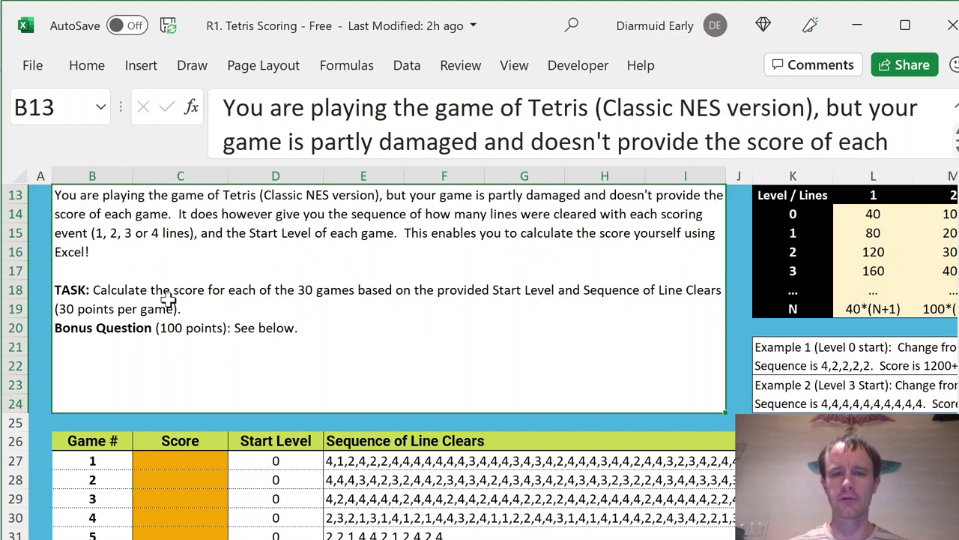
left_click(794, 328)
key("Up")
key("Up")
key("Right")
key("Up")
key("Up")
key("Up")
key("Up")
key("Up")
key("Up")
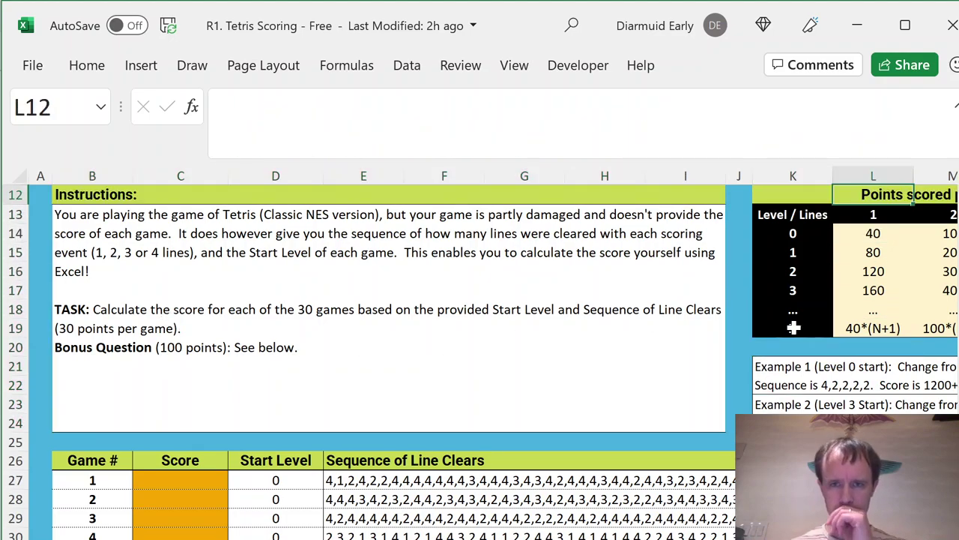
key("Up")
key("Right")
key("Right")
key("Right")
key("Right")
key("Right")
key("Right")
key("Left")
key("Left")
key("Left")
key("Left")
key("Left")
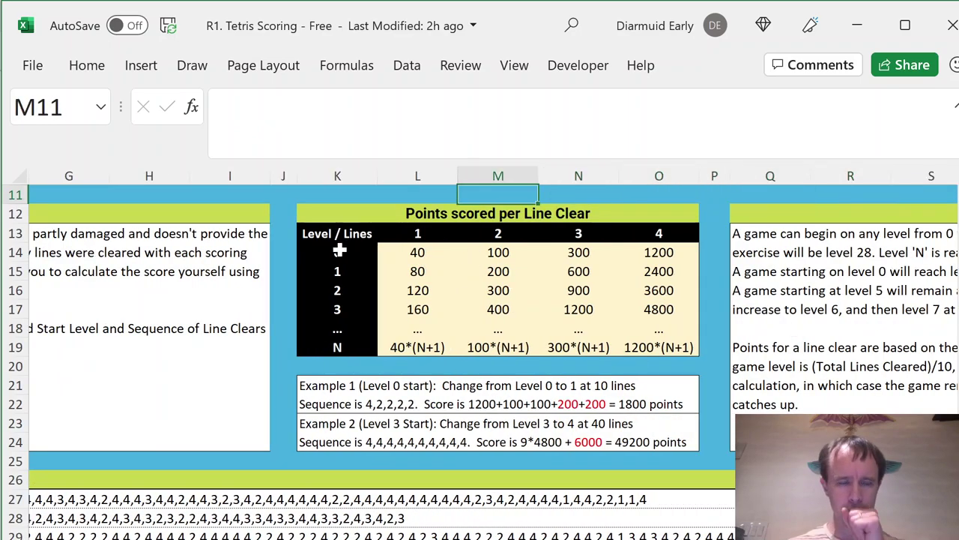
left_click_drag(339, 250, 338, 347)
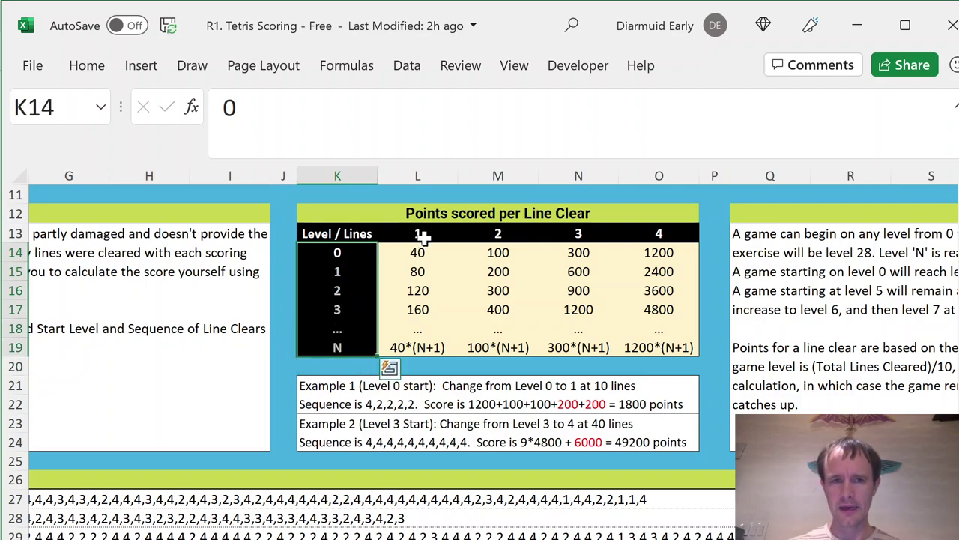
left_click_drag(423, 236, 661, 235)
left_click(420, 253)
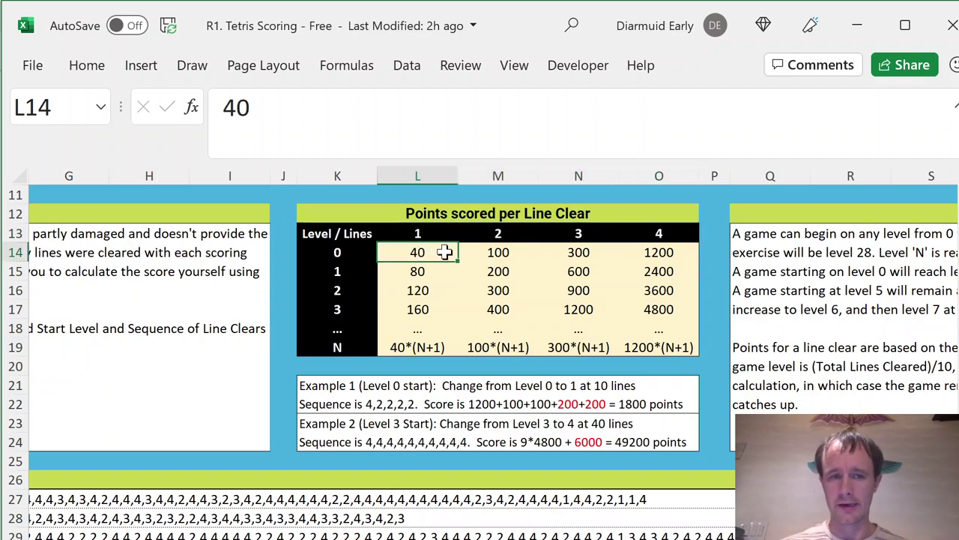
left_click(435, 271)
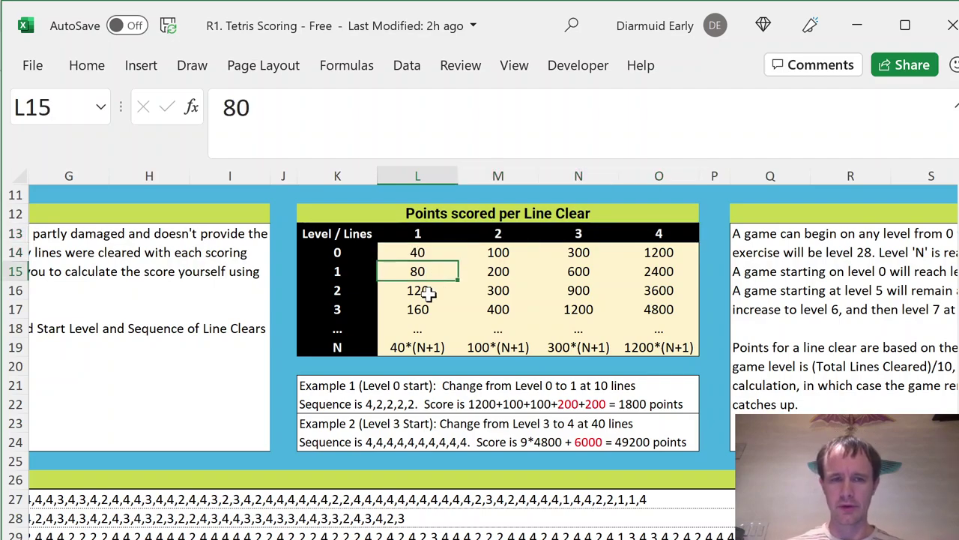
left_click(426, 345)
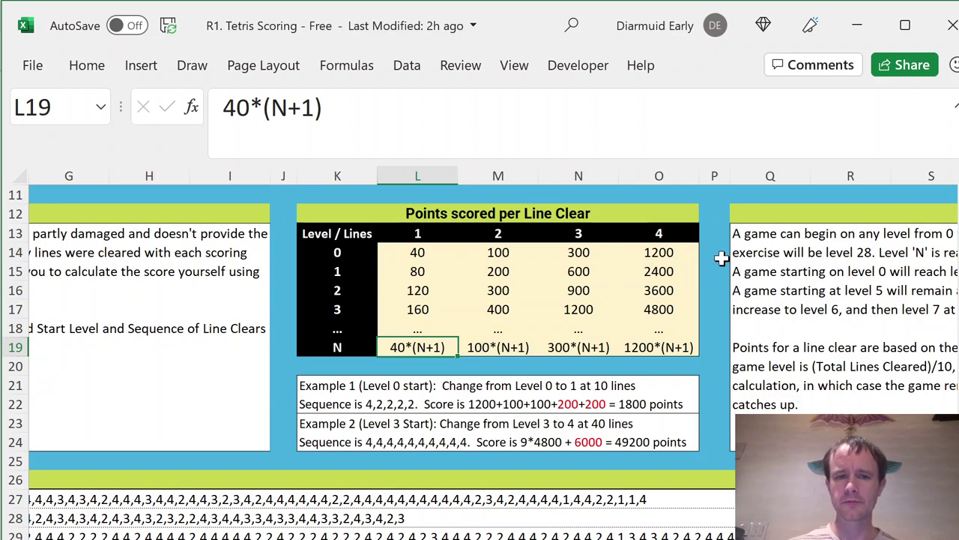
left_click(311, 388)
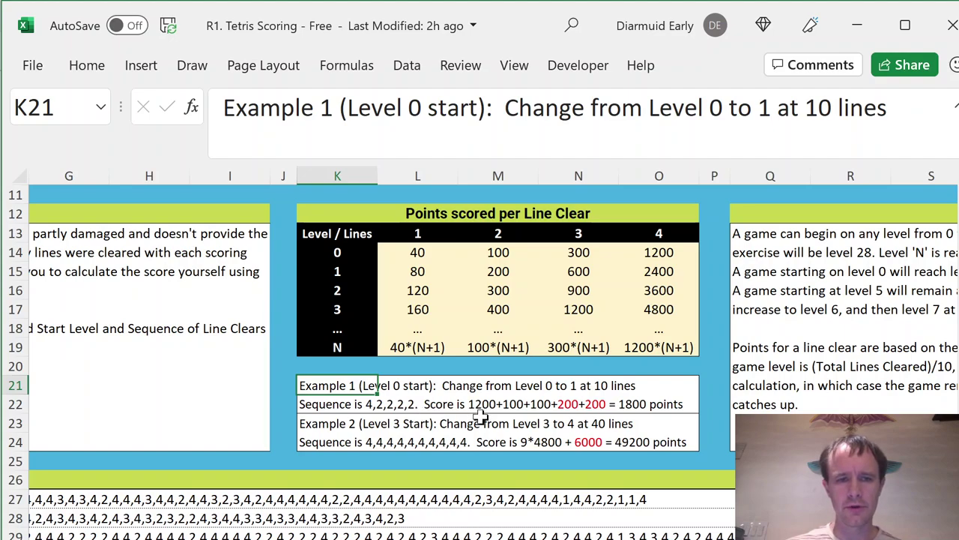
left_click(655, 249)
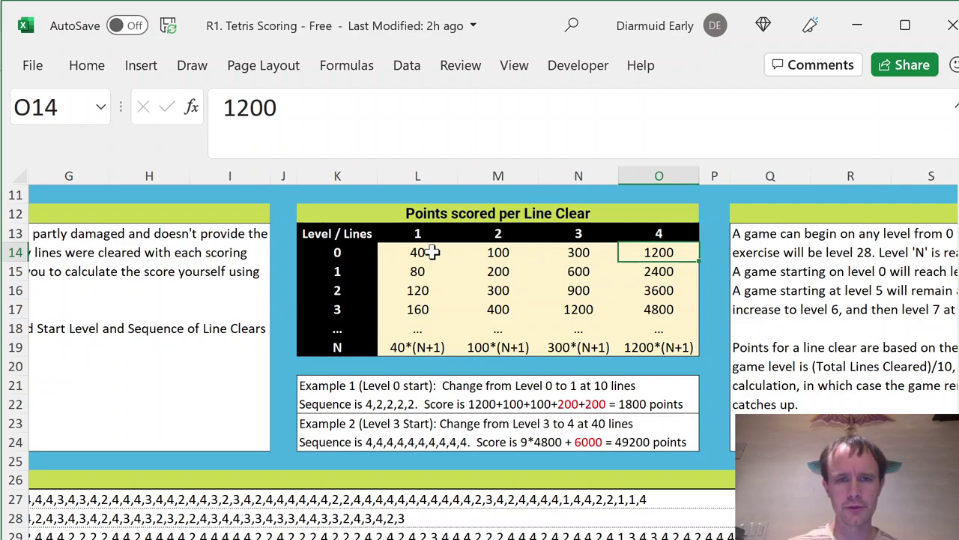
left_click(483, 252)
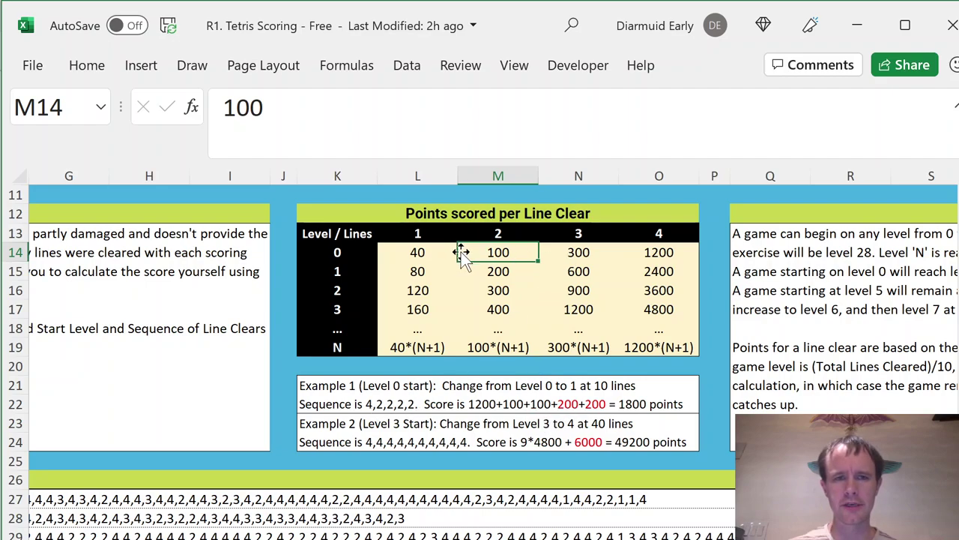
left_click(523, 273)
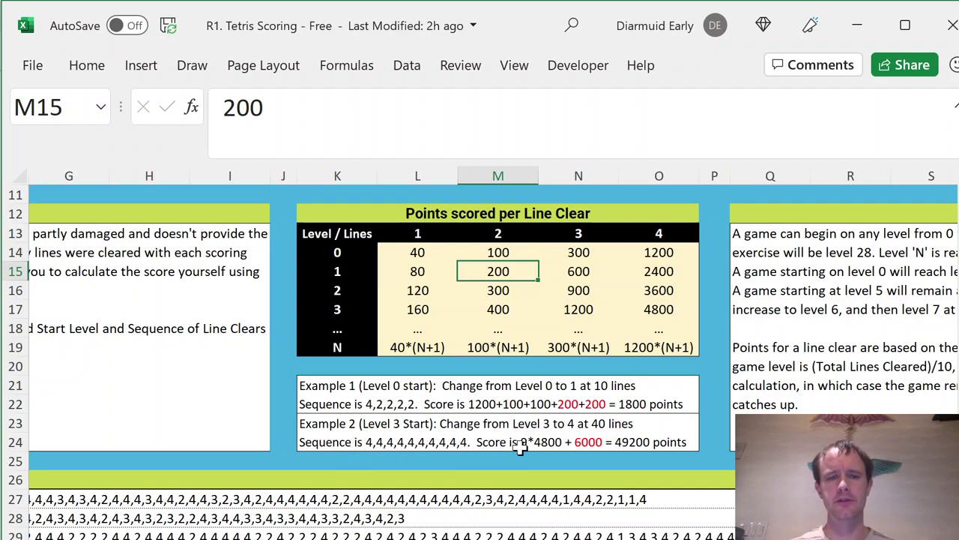
left_click(659, 310)
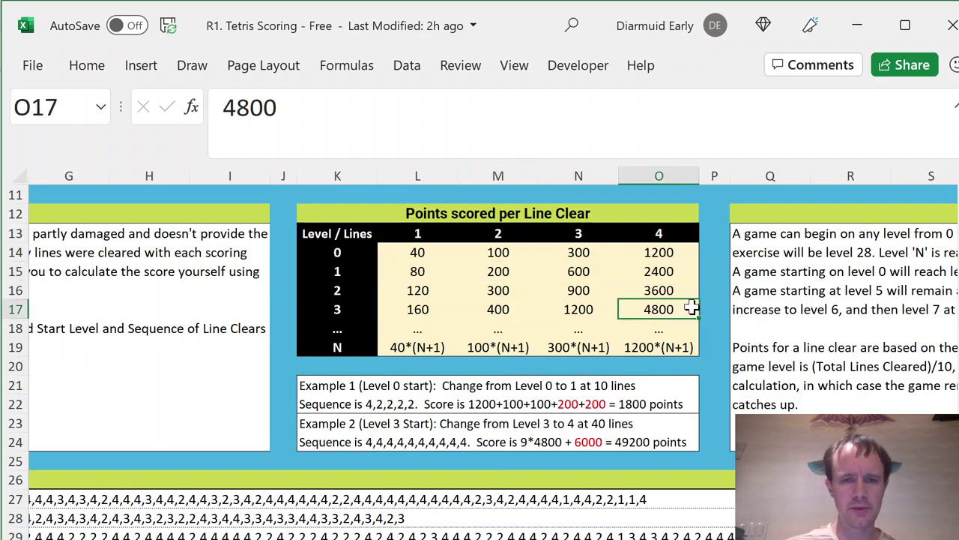
left_click(678, 330)
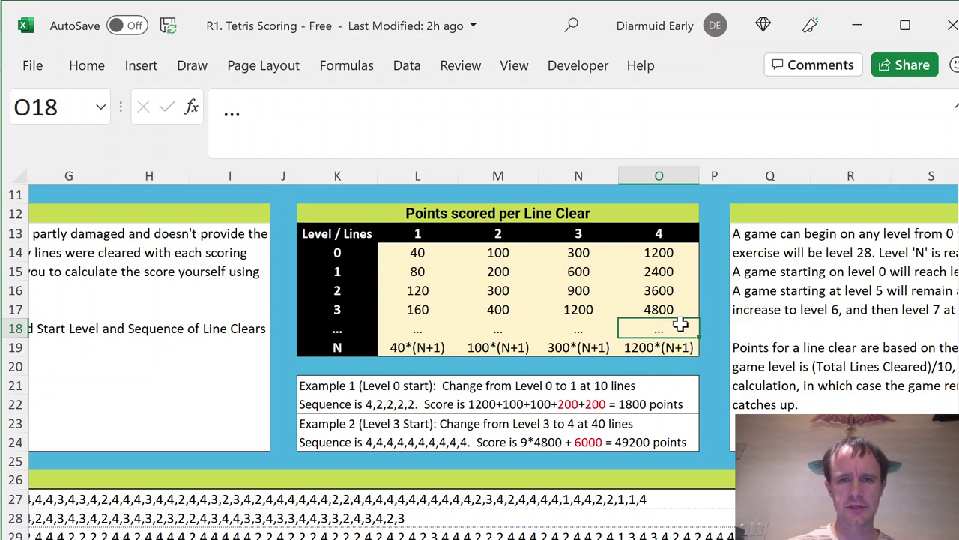
left_click(789, 242)
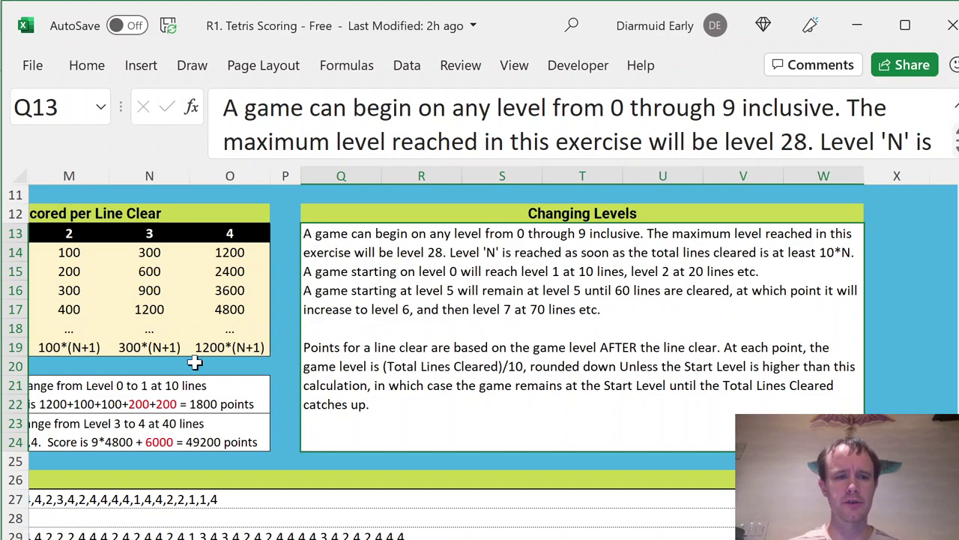
left_click(164, 387)
key("Left")
key("Left")
key("Left")
key("Left")
key("Right")
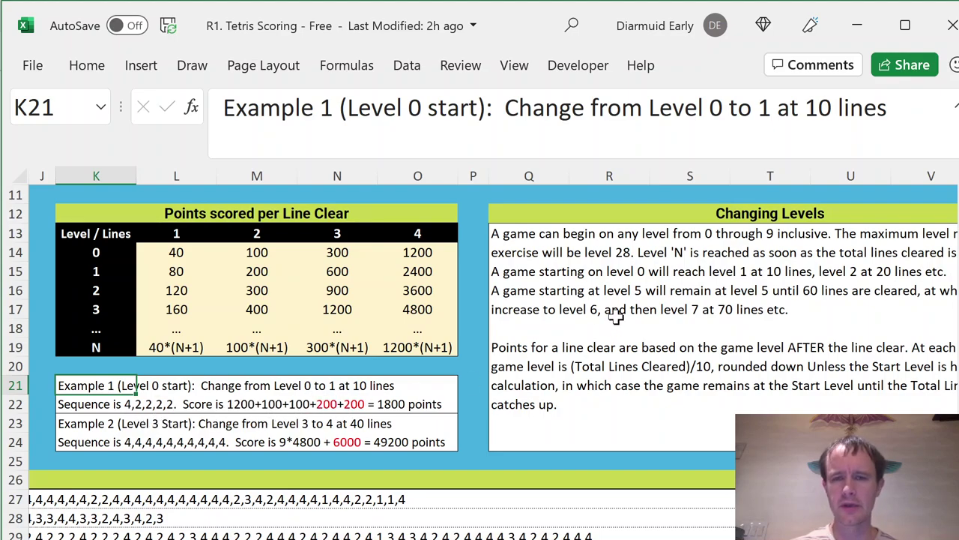
left_click(711, 290)
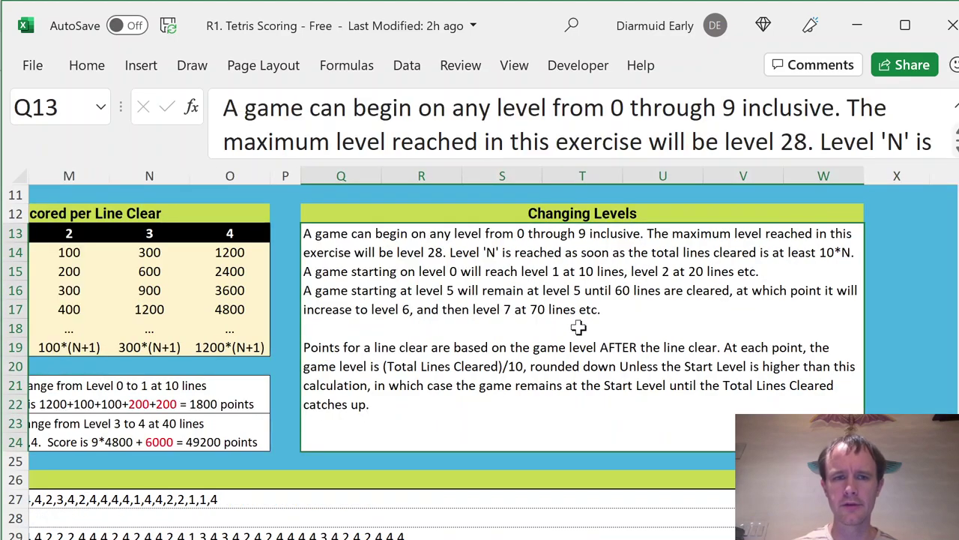
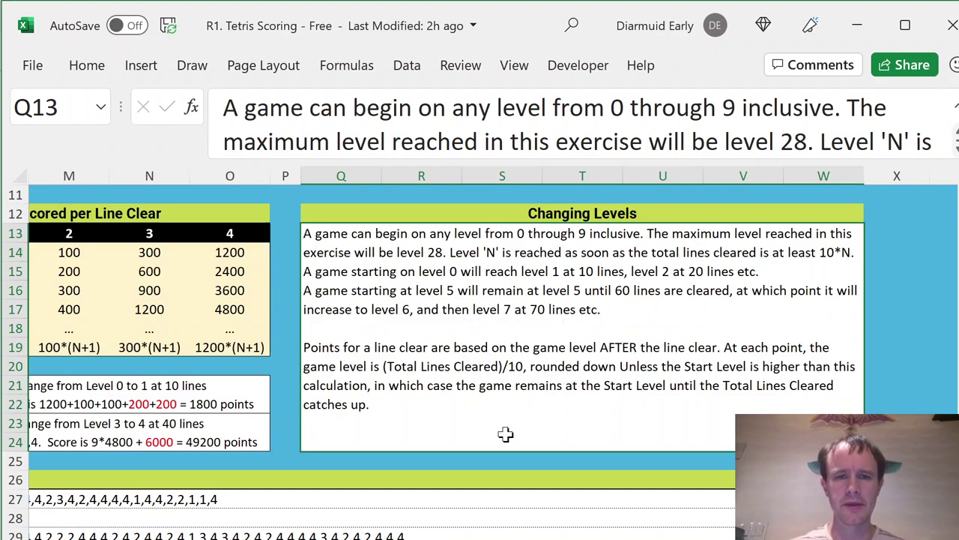
- Review the game table, the task instructions and the 30 line-clear sequences in E27:E56
left_click(291, 443)
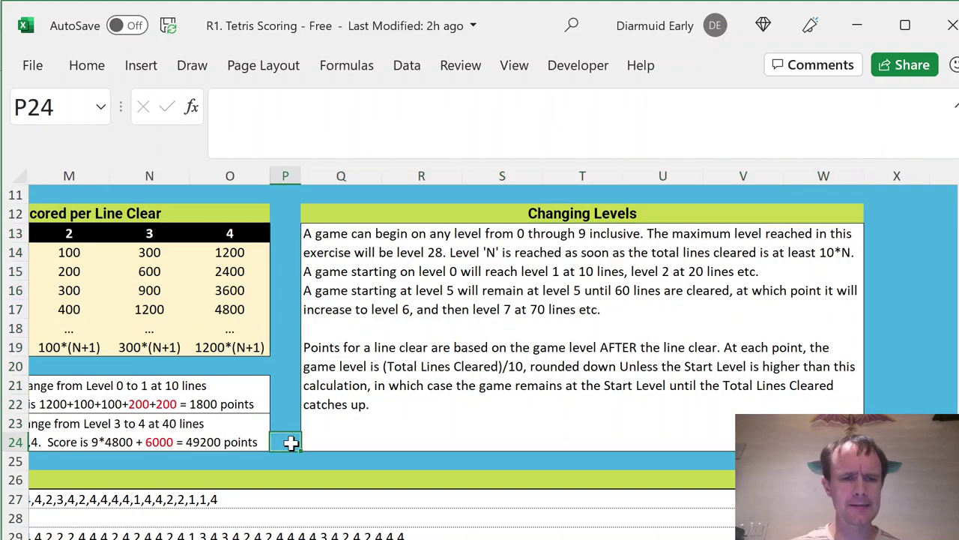
key("Down")
key("Left")
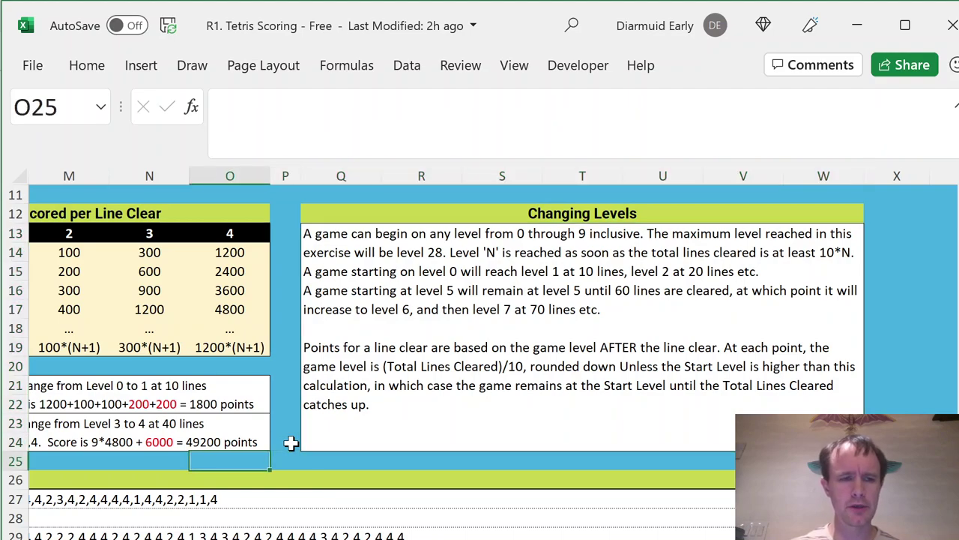
key("Home")
key("Down")
key("Right")
key("Right")
key("Right")
key("Right")
key("Down")
key("Down")
key("Up")
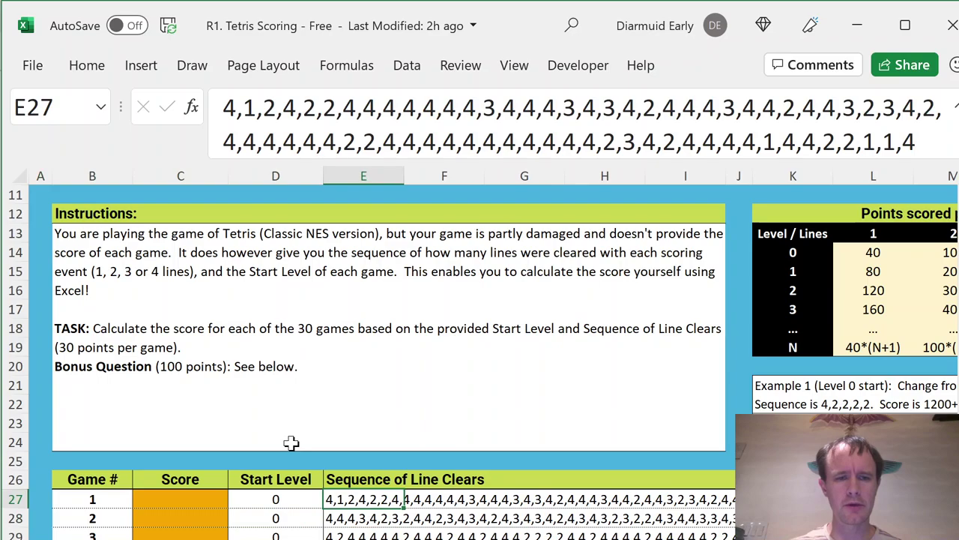
scroll(290, 443, "down", 9)
key("Up")
key("Down")
key("Right")
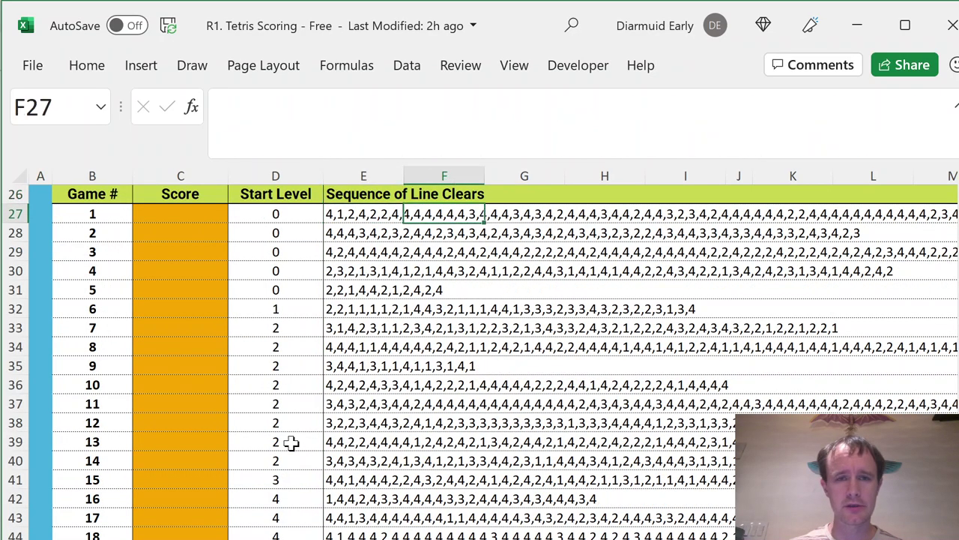
key("Right")
key("Right")
key("Right")
key("Right")
key("Right")
key("Right")
key("Right")
key("Right")
key("Right")
key("Right")
key("Right")
key("Right")
key("Right")
key("Right")
key("Right")
key("Right")
key("Right")
key("Right")
key("Left")
key("Left")
key("Left")
key("Left")
key("Left")
key("Left")
key("Left")
key("Left")
key("Left")
key("Left")
key("Left")
key("Left")
key("Left")
key("Left")
key("Left")
key("Left")
key("Left")
key("Left")
key("Left")
key("Left")
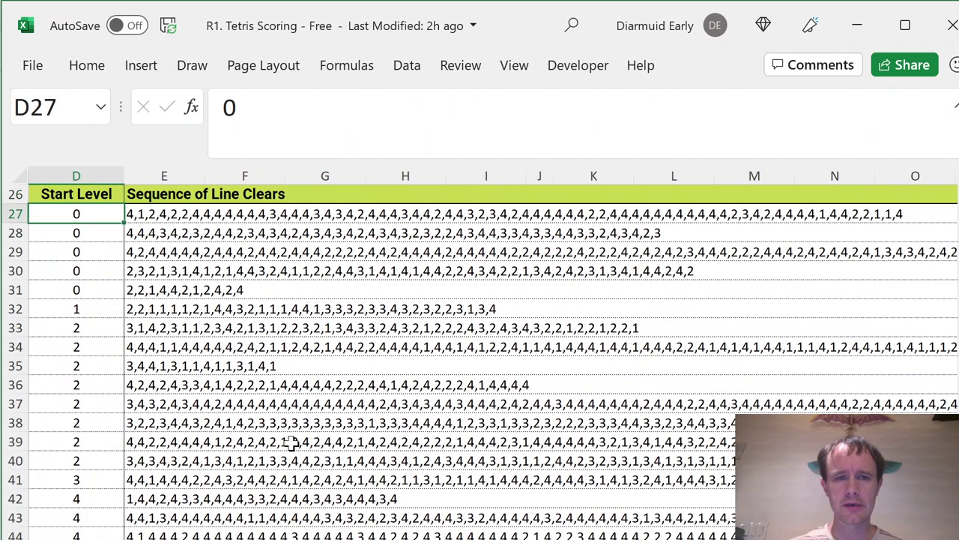
key("Left")
key("Left")
key("Left")
key("Right")
key("Right")
key("Right")
key("Right")
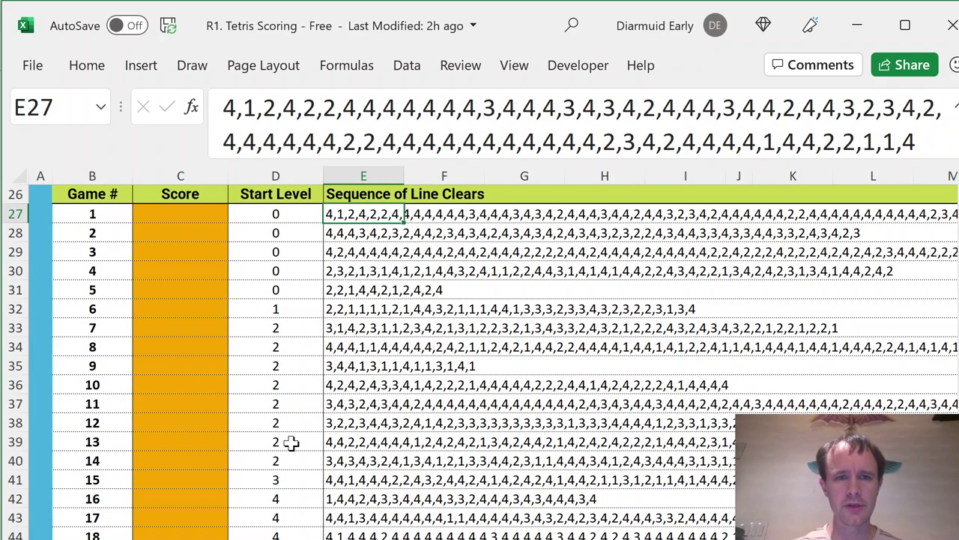
key("ctrl+shift+Down")
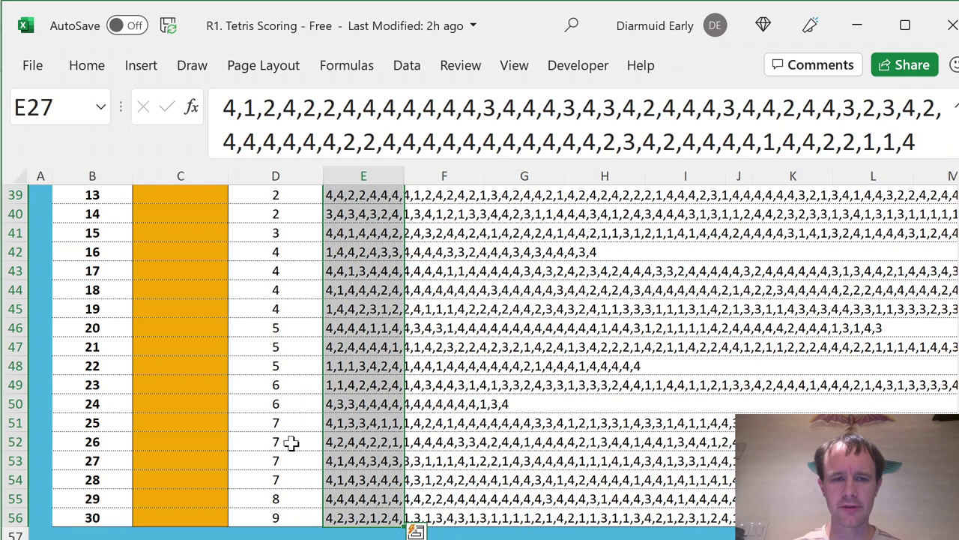
key("ctrl+Down")
key("ctrl+Up")
key("Down")
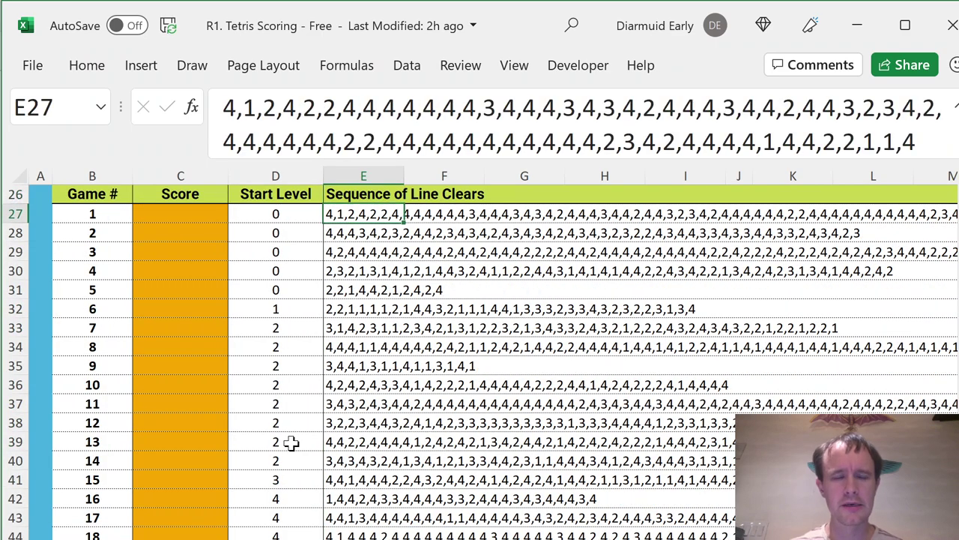
key("Up")
key("ctrl+Up")
key("ctrl+Down")
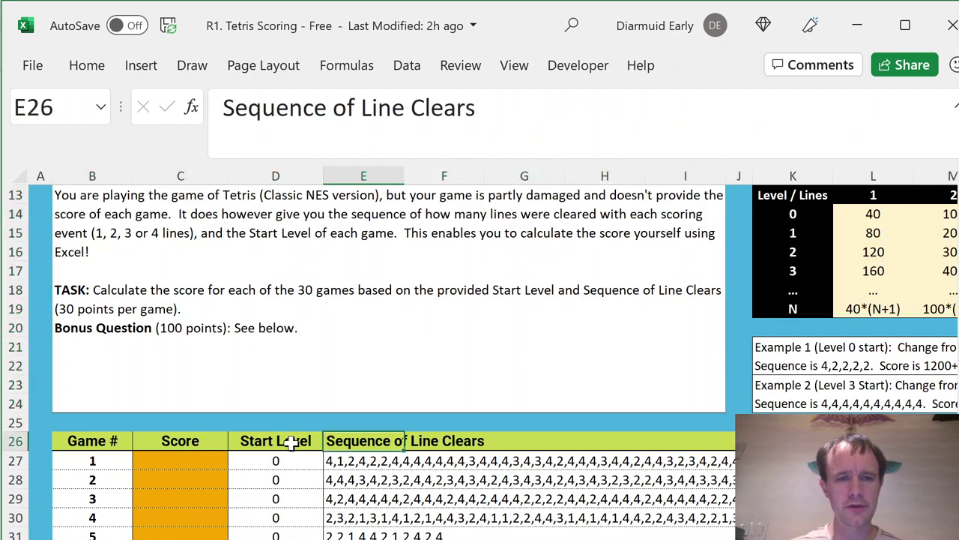
key("Down")
key("ctrl+shift+Down")
key("Down")
key("Down")
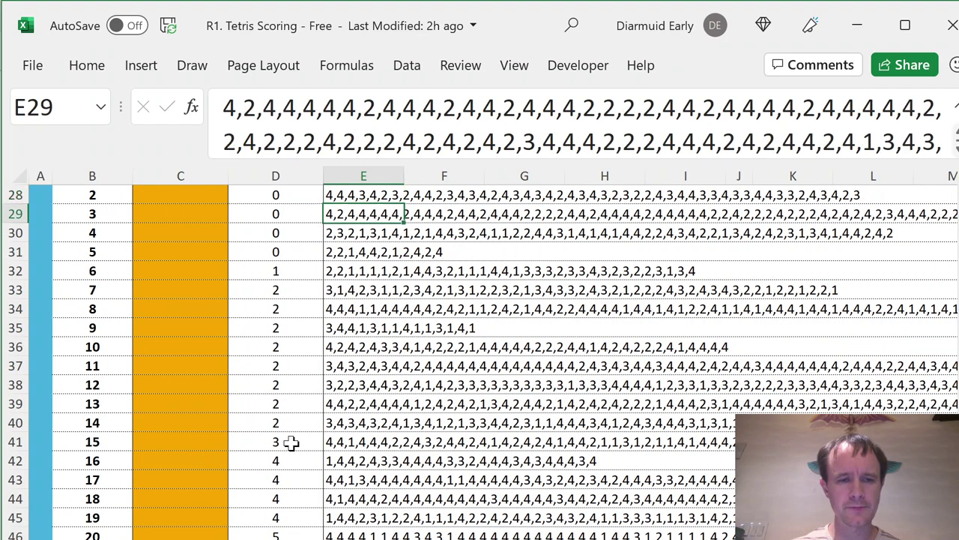
key("ctrl+Down")
key("ctrl+Up")
key("ctrl+Up")
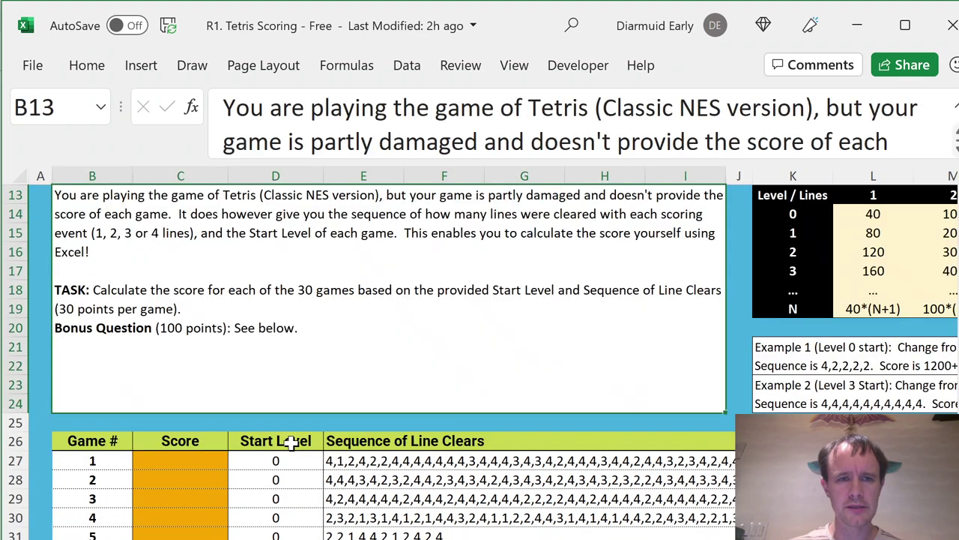
key("Up")
key("Down")
key("ctrl+Down")
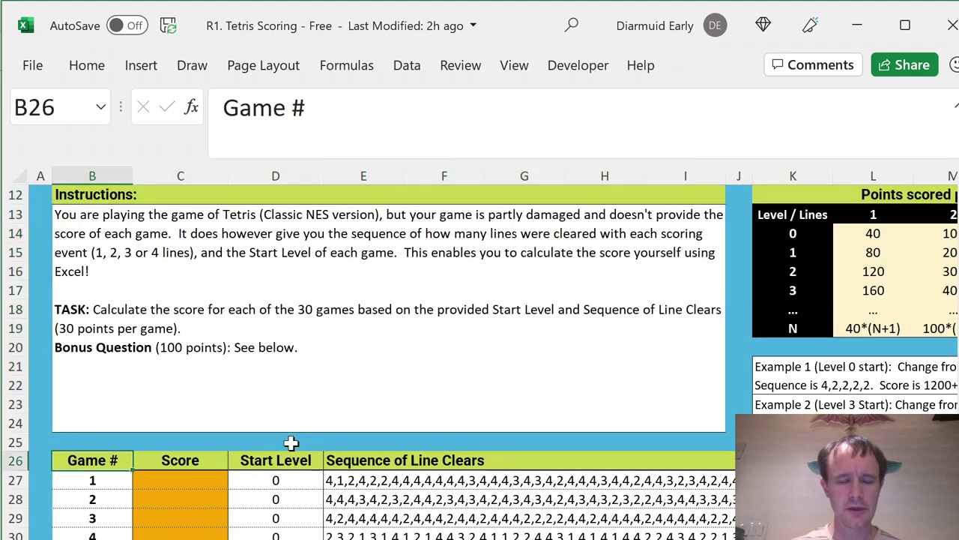
key("Down")
key("Right")
key("Right")
key("Right")
key("ctrl+Down")
key("Down")
key("Down")
key("Down")
key("Down")
key("Down")
key("Down")
key("Down")
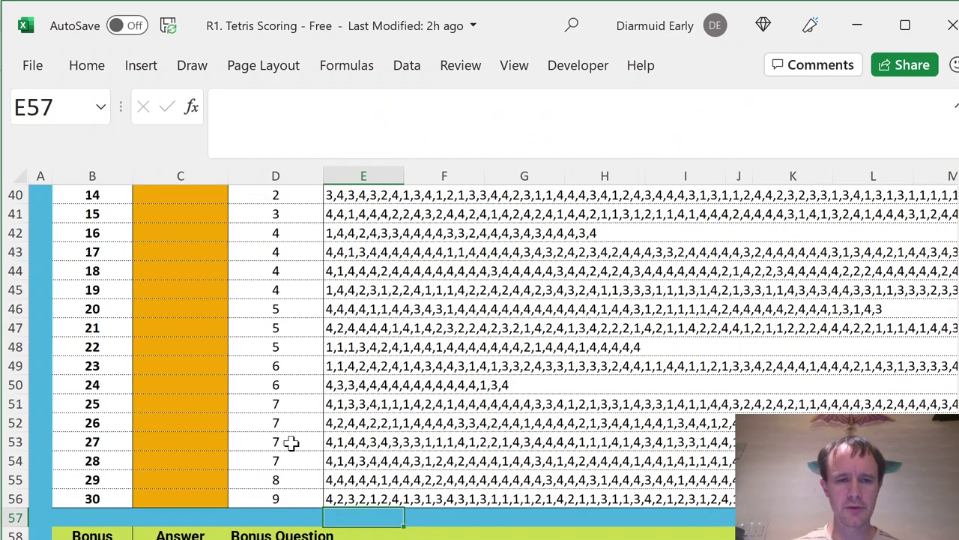
key("Up")
key("Up")
key("Up")
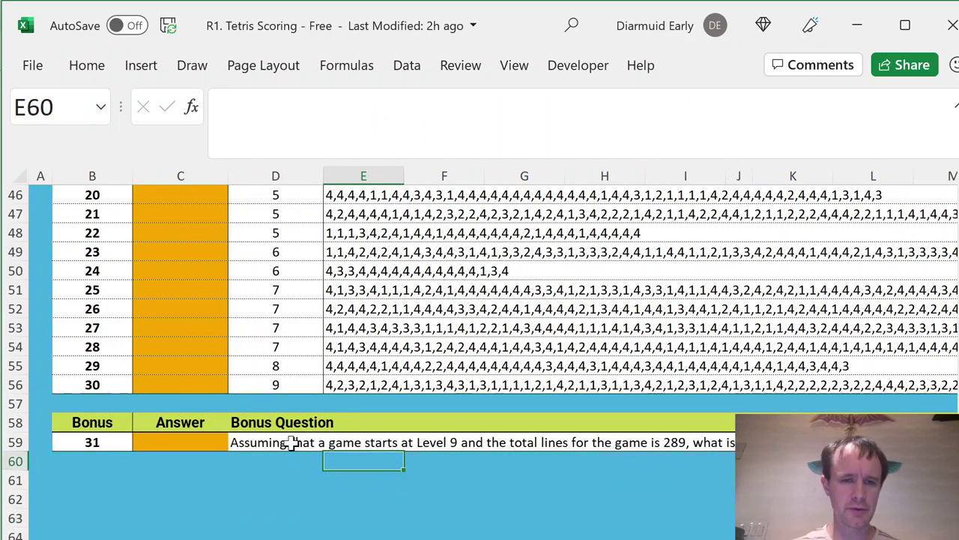
key("ctrl+Up")
key("ctrl+Up")
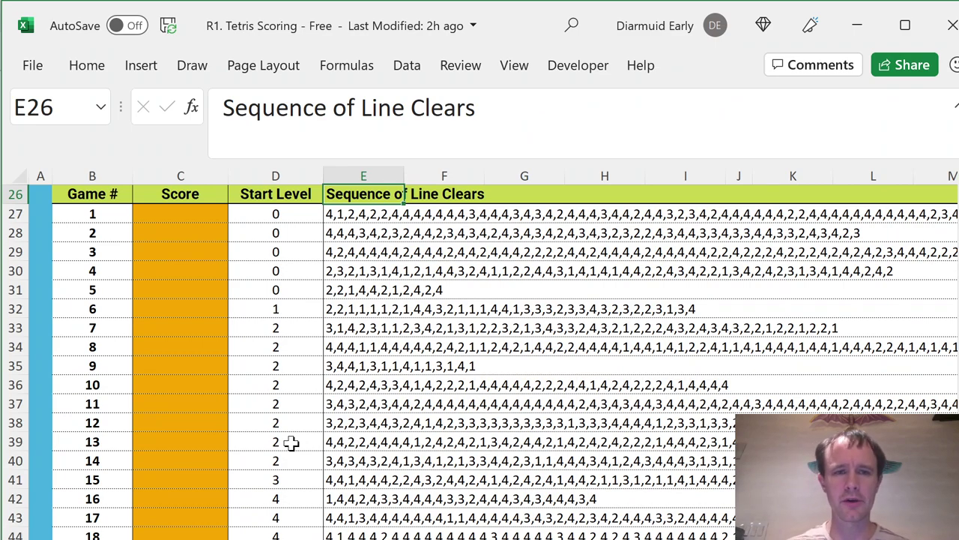
- Check the table's width and how far the Game # and sequence columns extend
key("Up")
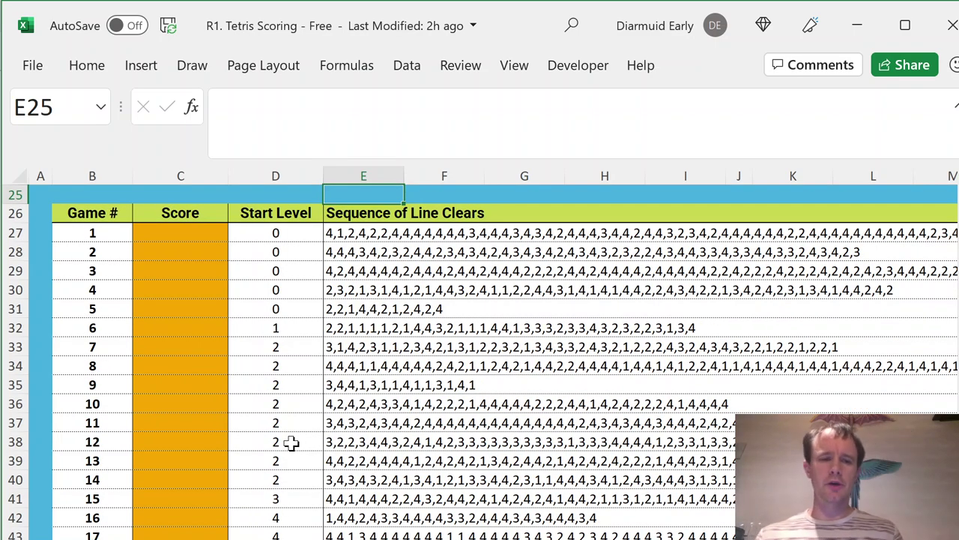
key("Right")
key("Right")
key("Right")
key("Right")
key("Right")
key("Right")
key("Right")
key("Right")
key("Right")
key("Right")
key("Right")
key("Right")
key("Right")
key("Right")
key("Right")
key("Right")
key("Right")
key("Right")
key("Right")
key("Right")
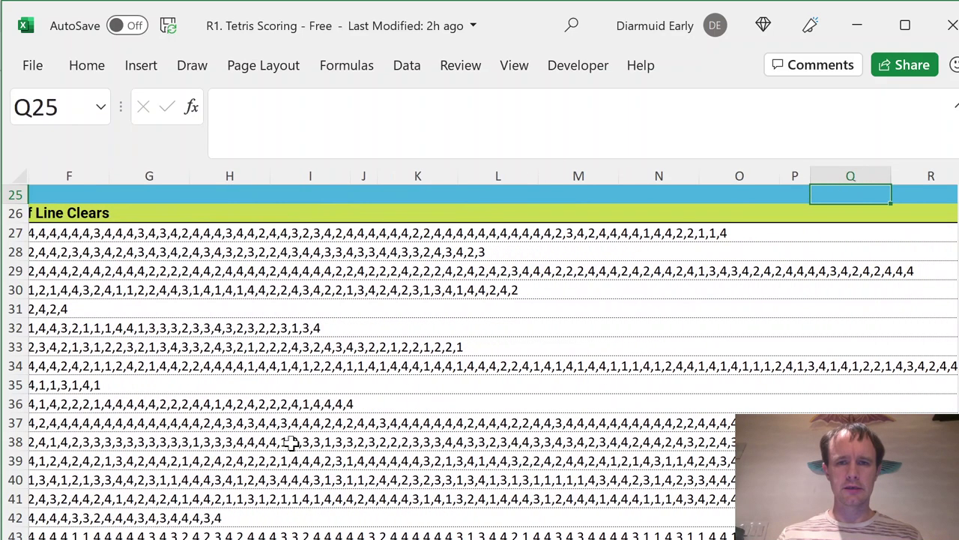
key("Down")
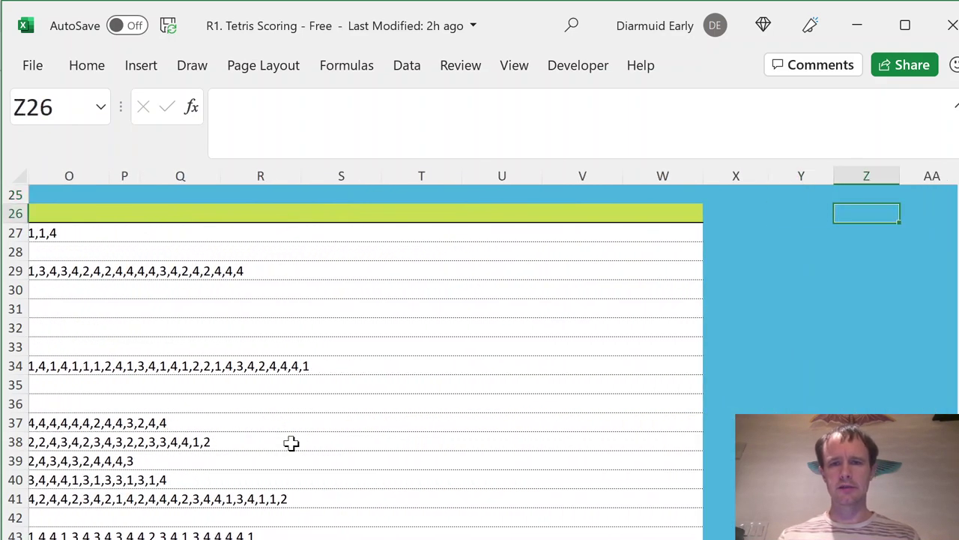
key("Right")
key("Left")
key("Left")
key("Left")
key("Down")
key("Home")
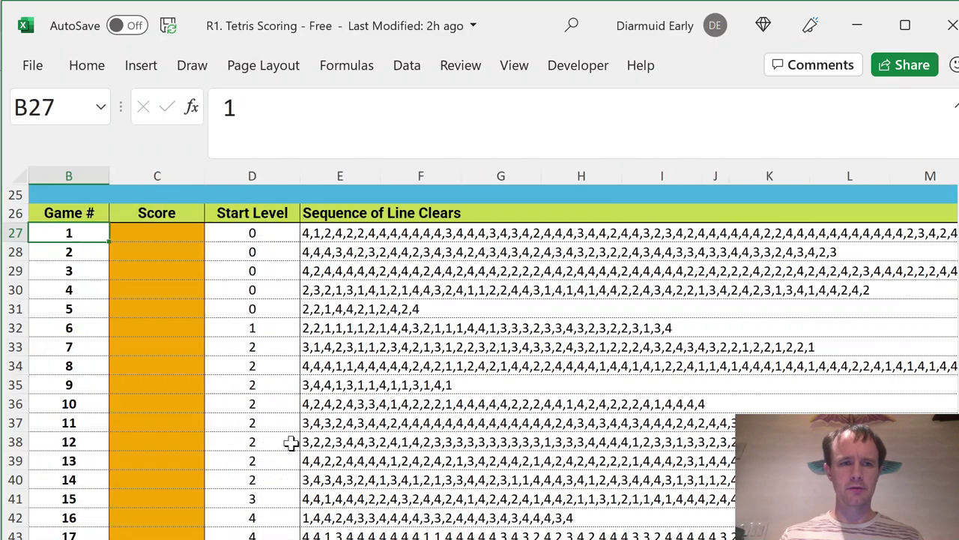
key("ctrl+shift+Down")
key("Up")
key("Right")
key("Right")
key("Right")
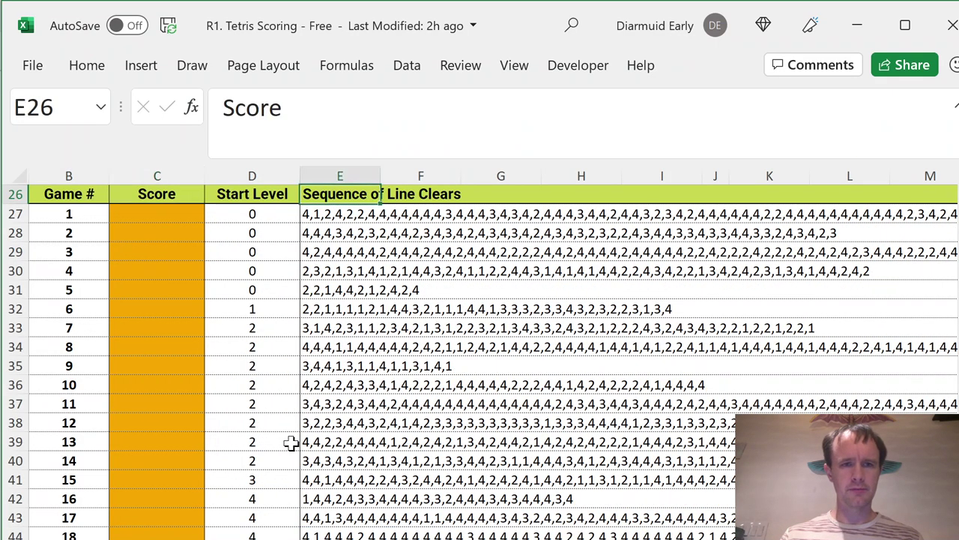
key("Down")
key("ctrl+shift+Down")
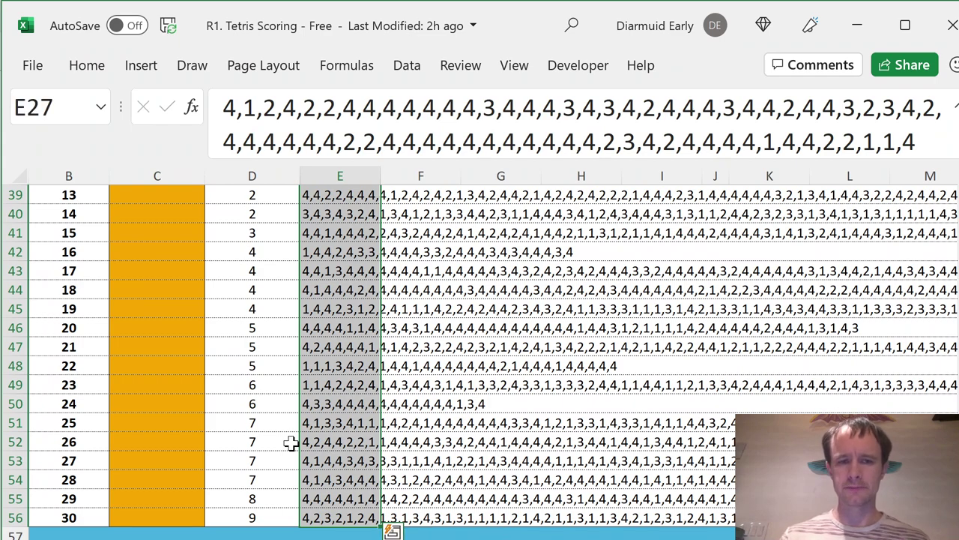
key("Up")
key("Down")
key("ctrl+shift+Down")
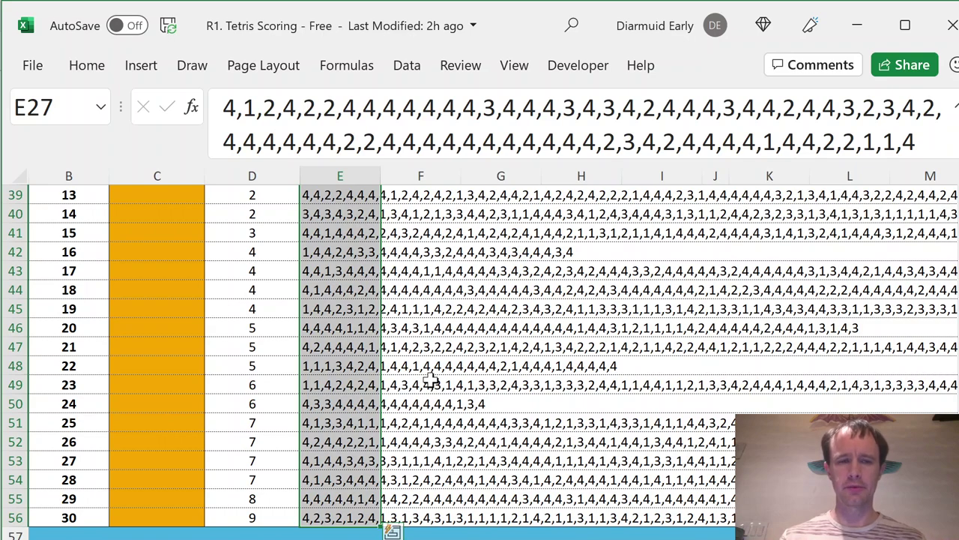
key("Up")
key("Down")
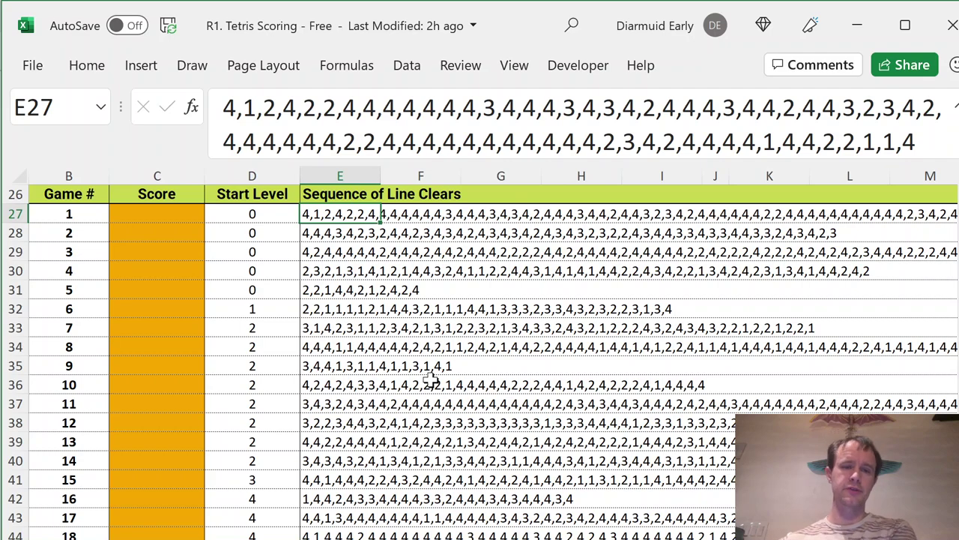
- Enter the label Game in AA26 with game number 1 in AB26
scroll(431, 378, "down", 4)
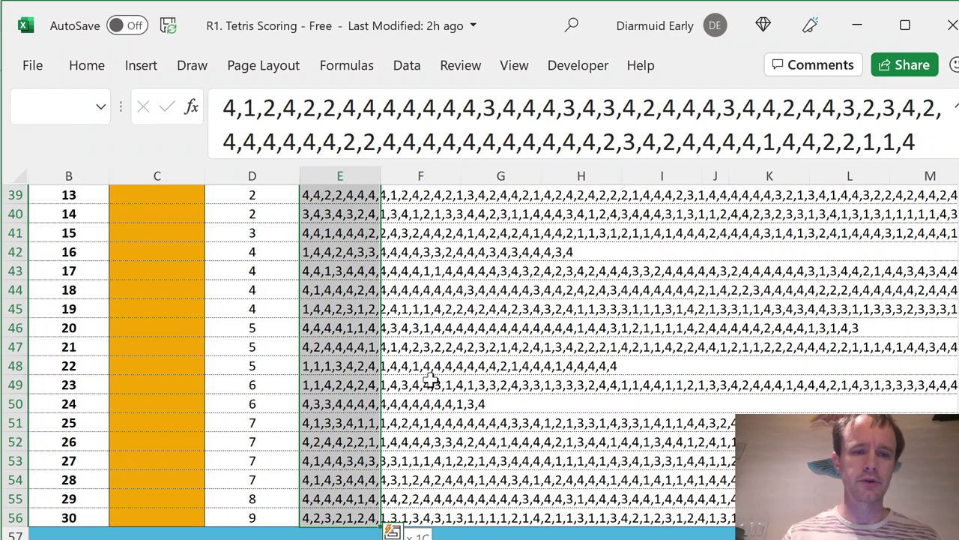
key("Up")
key("Right")
key("Right")
key("Right")
key("Right")
key("Right")
key("Right")
key("Right")
key("Right")
key("Right")
key("Right")
key("Right")
key("Right")
key("Right")
key("Right")
key("Right")
key("Right")
key("Right")
key("Right")
key("Right")
key("Right")
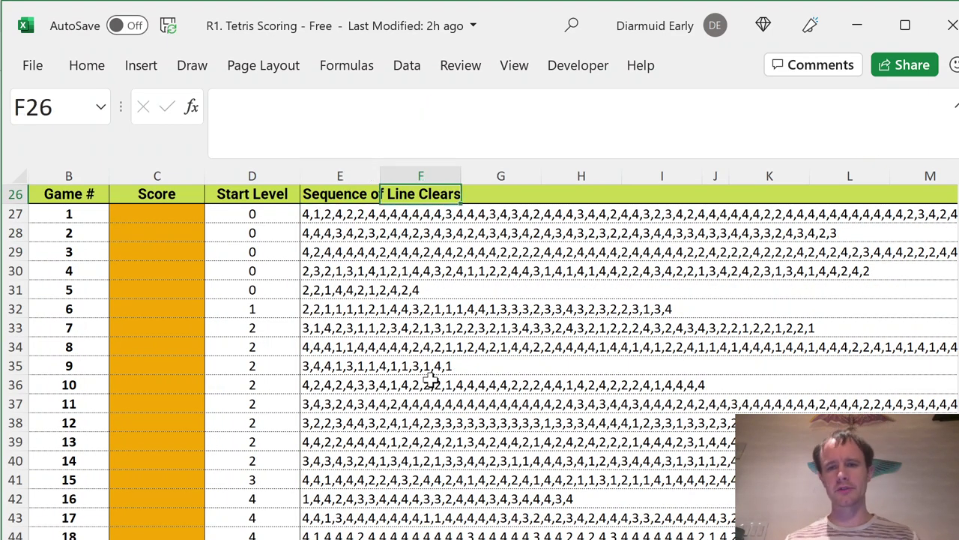
key("Up")
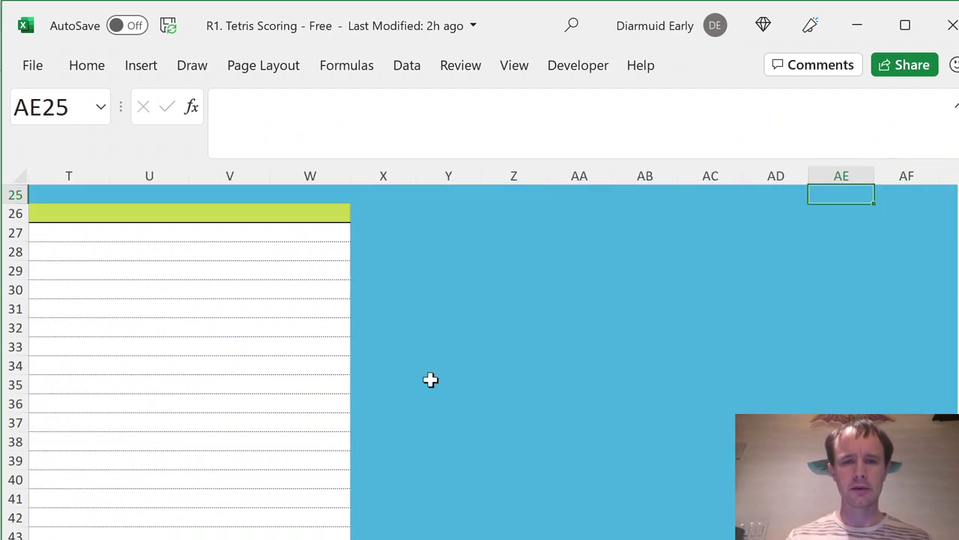
key("Up")
key("Left")
key("Left")
key("Left")
key("Down")
key("Down")
key("Left")
key("Up")
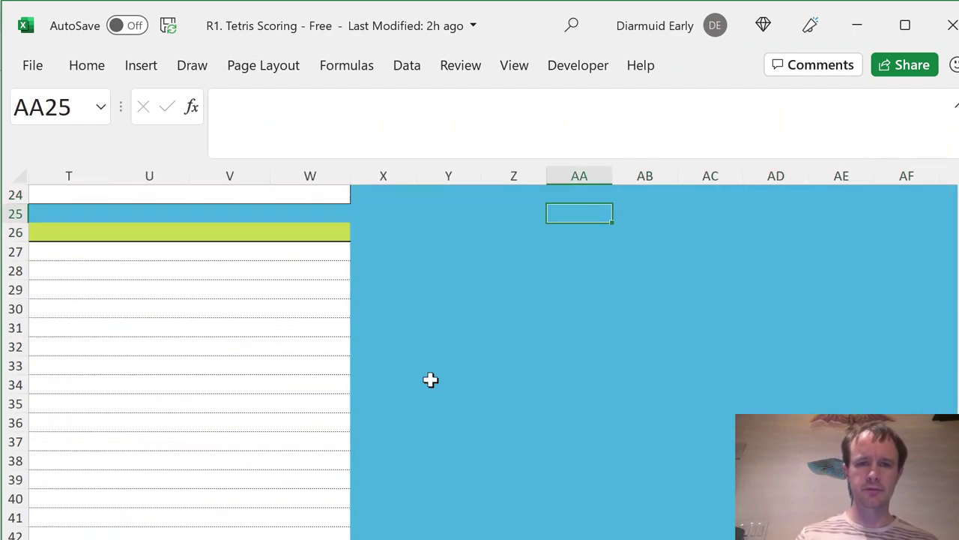
key("Down")
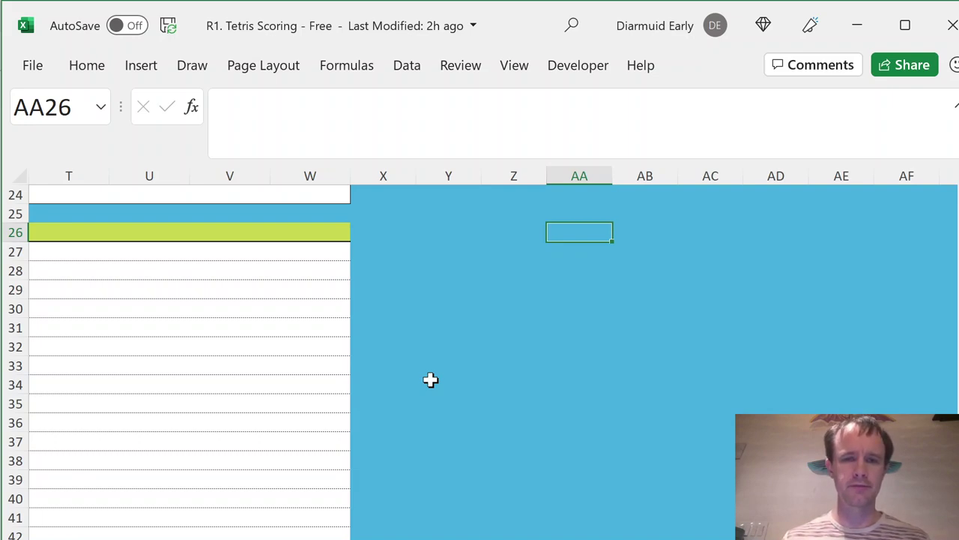
key("Up")
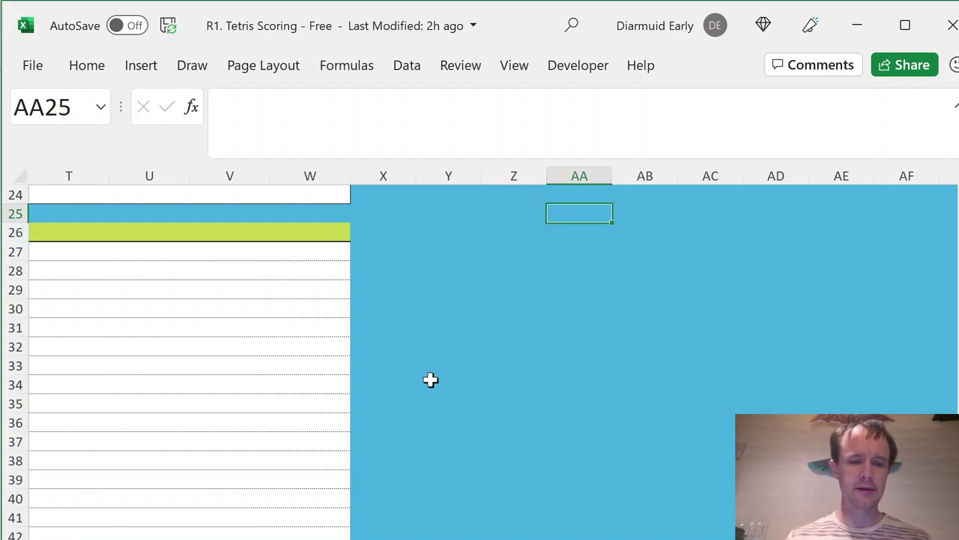
key("Down")
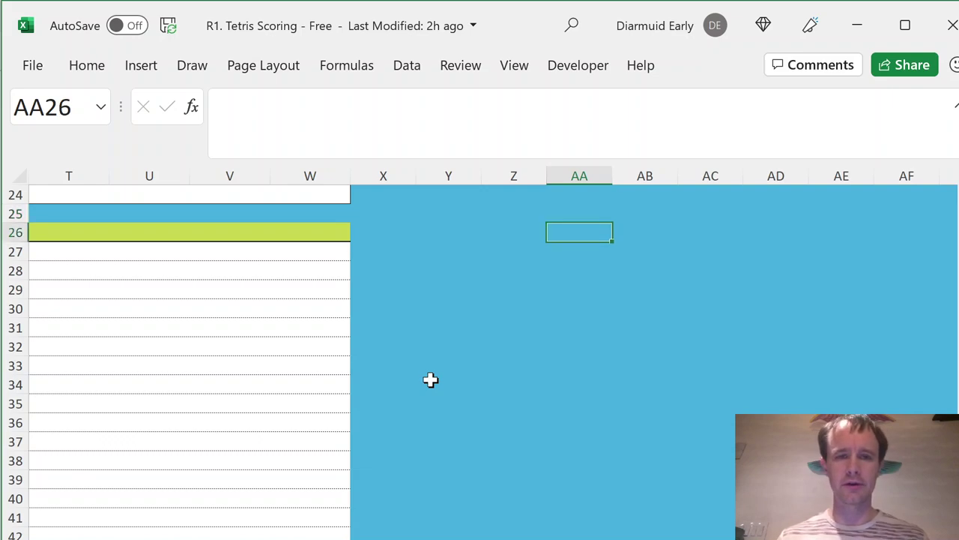
type("Game")
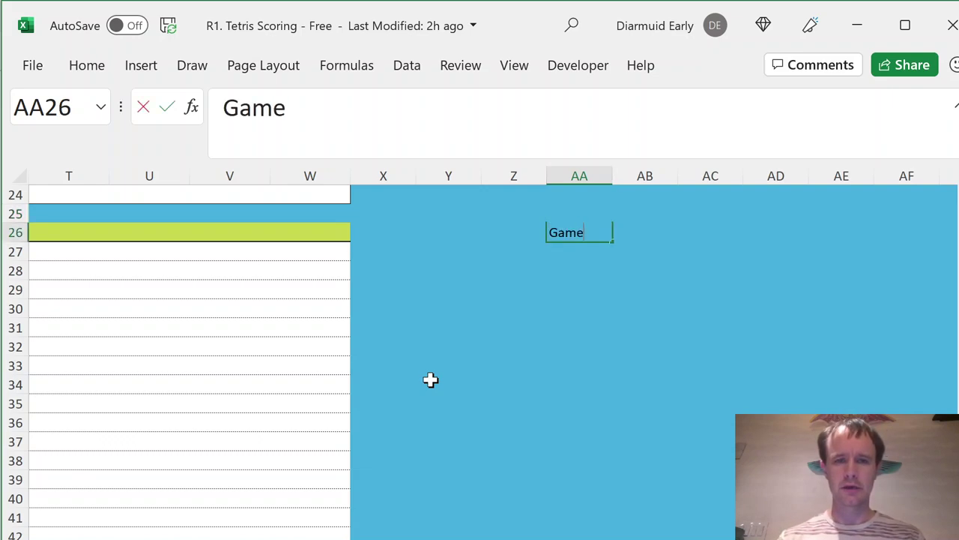
key("Right")
type("1")
key("Return")
- Label AA28 as Clears, discarding an initial 'Round' entry
key("Left")
key("Down")
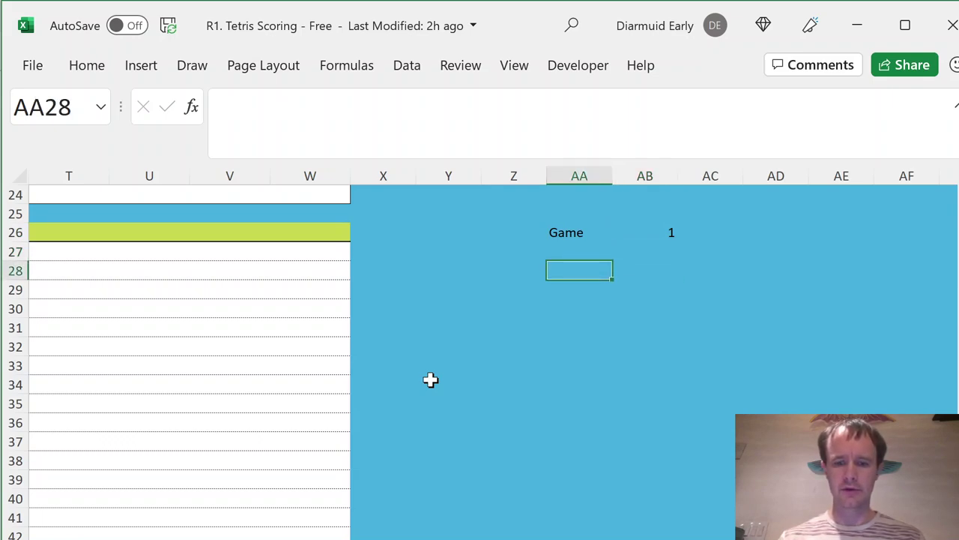
type("Round")
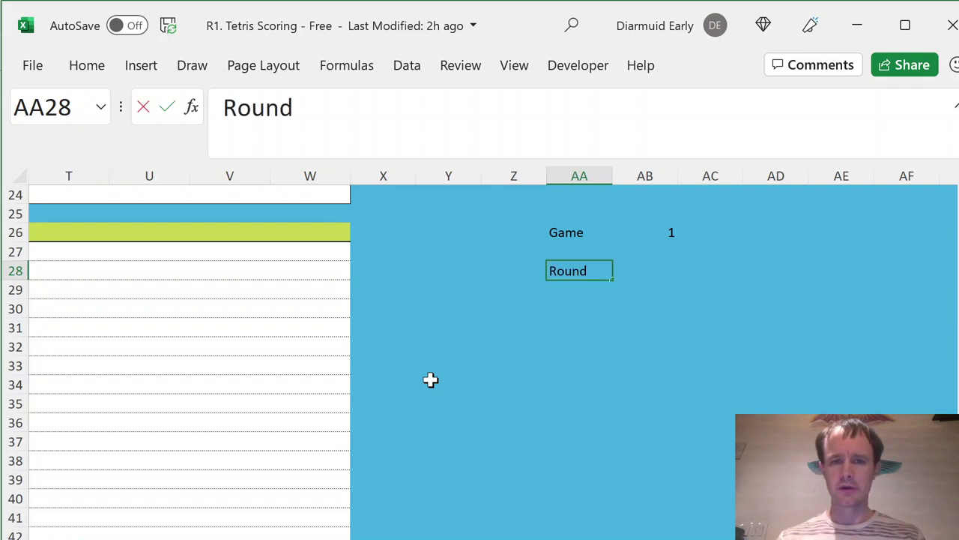
key("Escape")
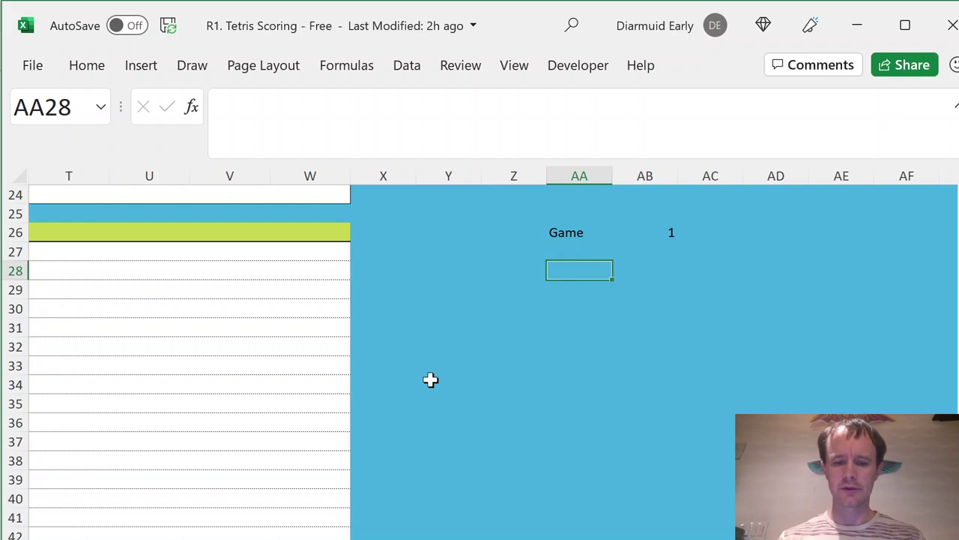
type("Clears")
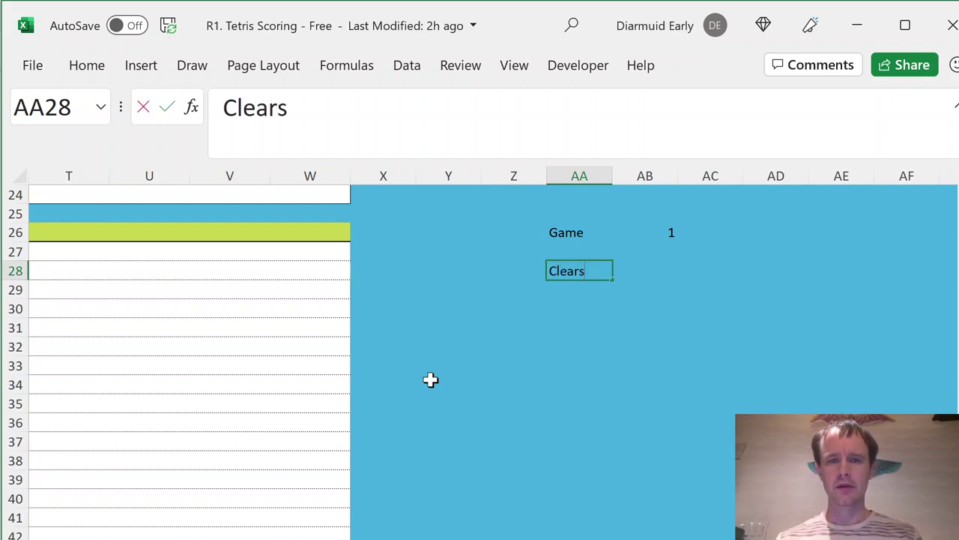
key("Tab")
key("Return")
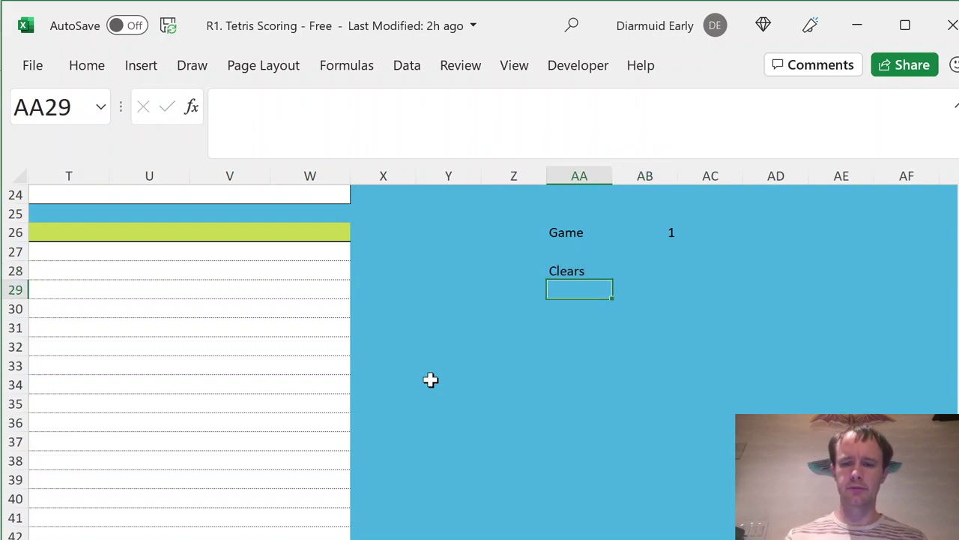
- Enter =INDEX(E27:E56,AB26) in AA29 to fetch the chosen game's clears
type("=INDEX(")
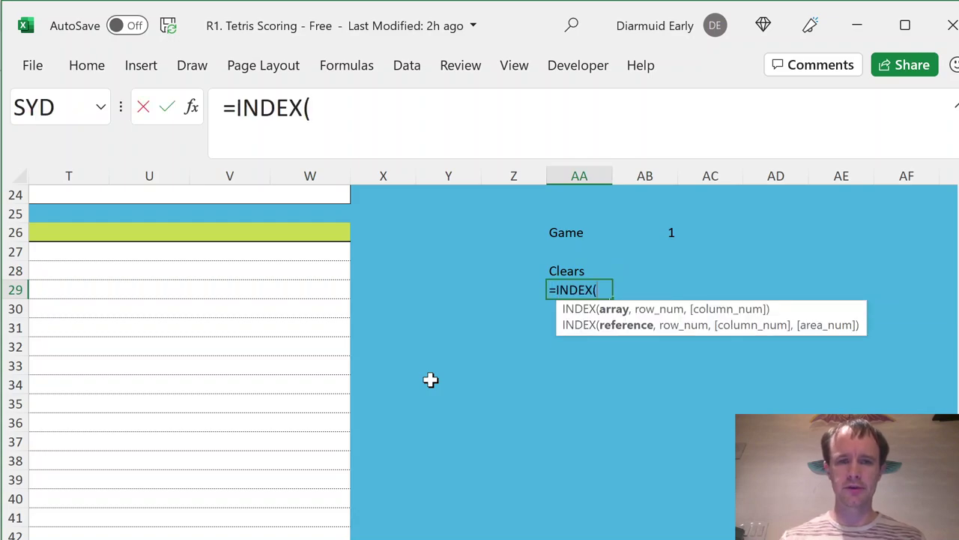
key("Up")
key("Left")
key("Up")
key("Left")
key("Left")
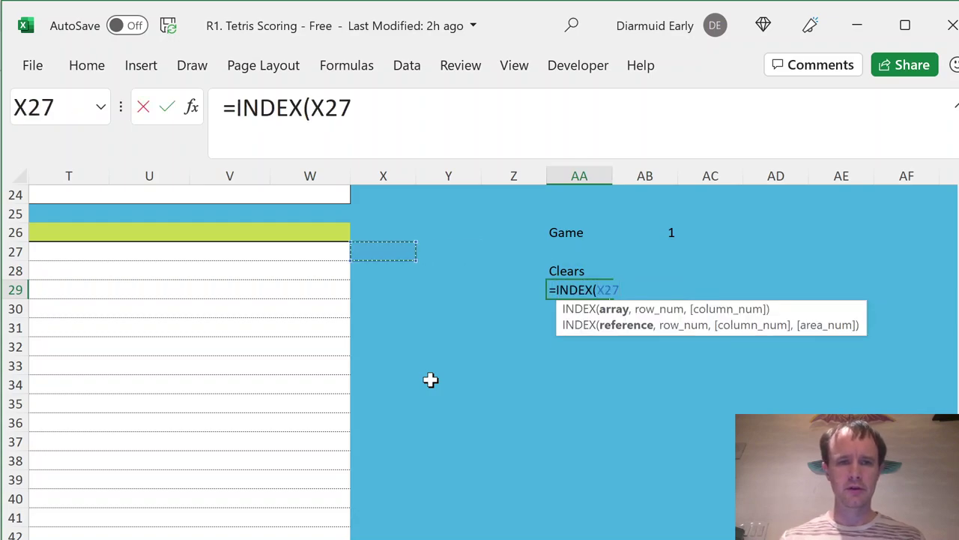
key("ctrl+Left")
key("ctrl+shift+Down")
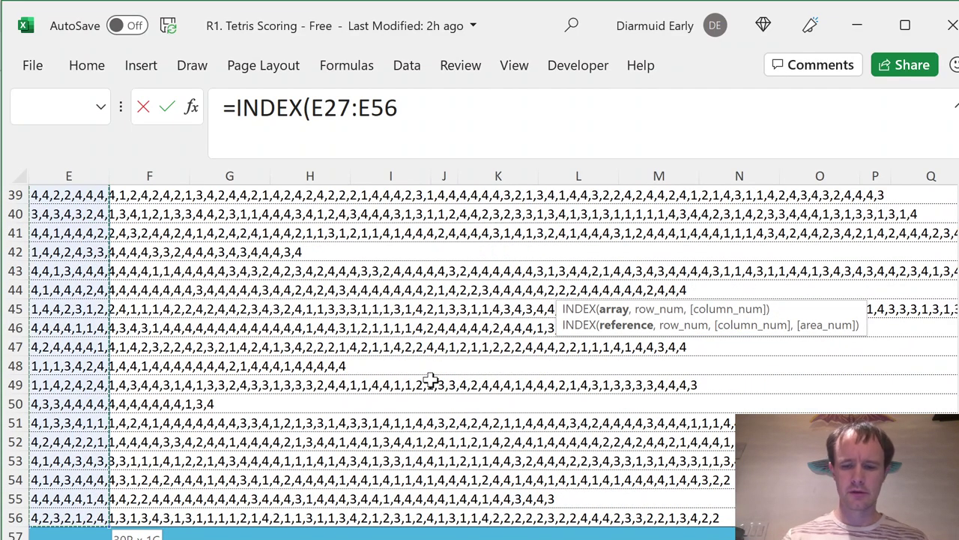
type(",")
key("Up")
key("Right")
key("Up")
key("Up")
key("Up")
key("Right")
key("Down")
key("Left")
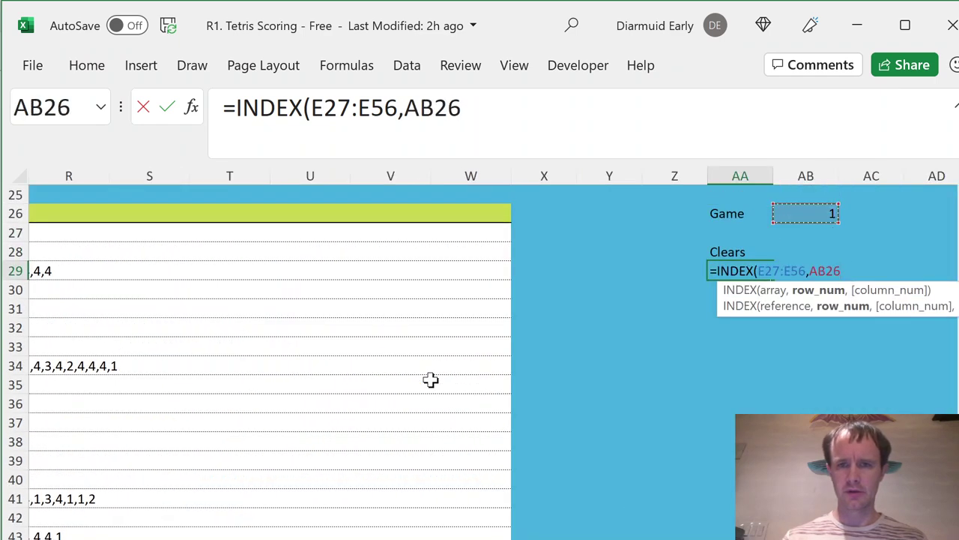
key("Return")
- Change the game number in AB26 to 2, then to 3
key("Up")
key("Up")
key("Right")
key("Up")
key("Up")
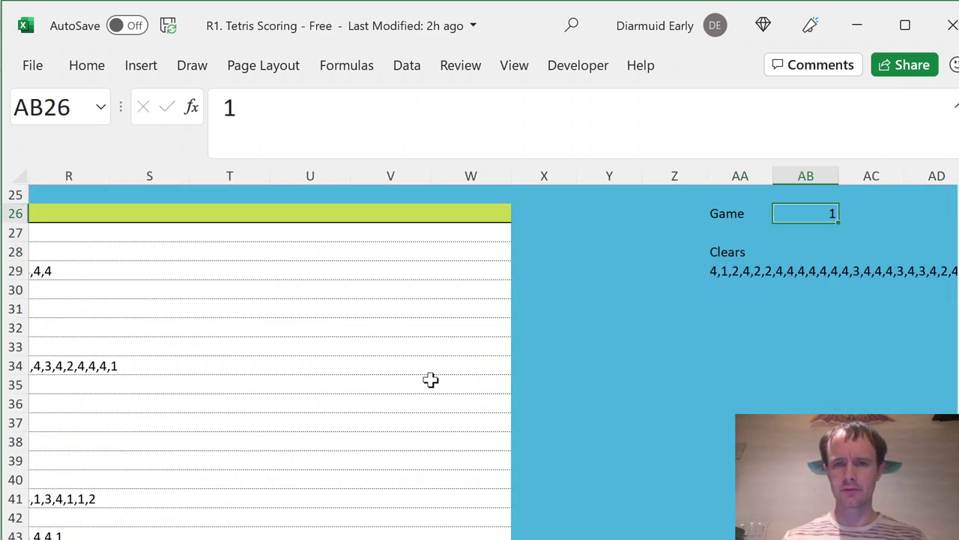
type("2")
key("Return")
key("Up")
type("3")
key("Return")
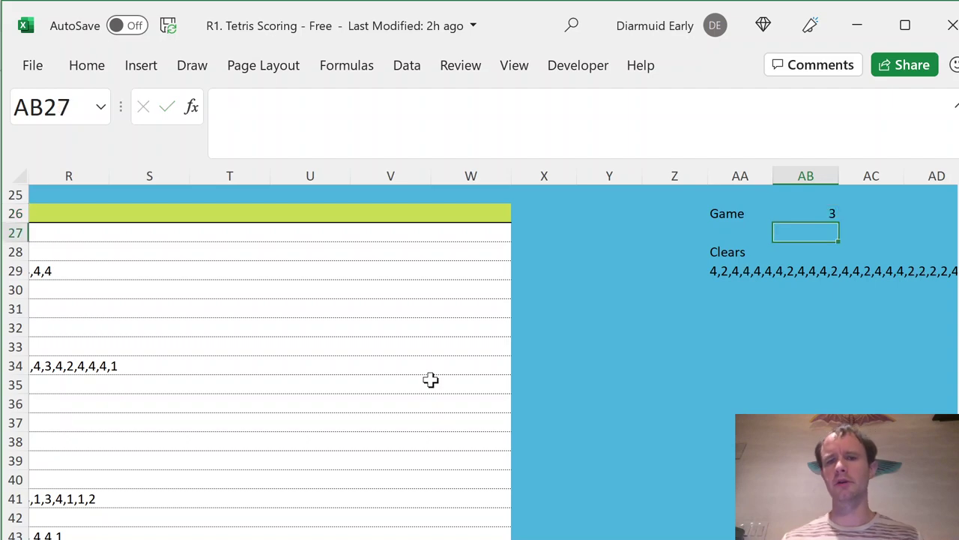
key("Up")
- Inspect the Clears formula and game number, then try and cancel a MID edit
left_click(725, 271)
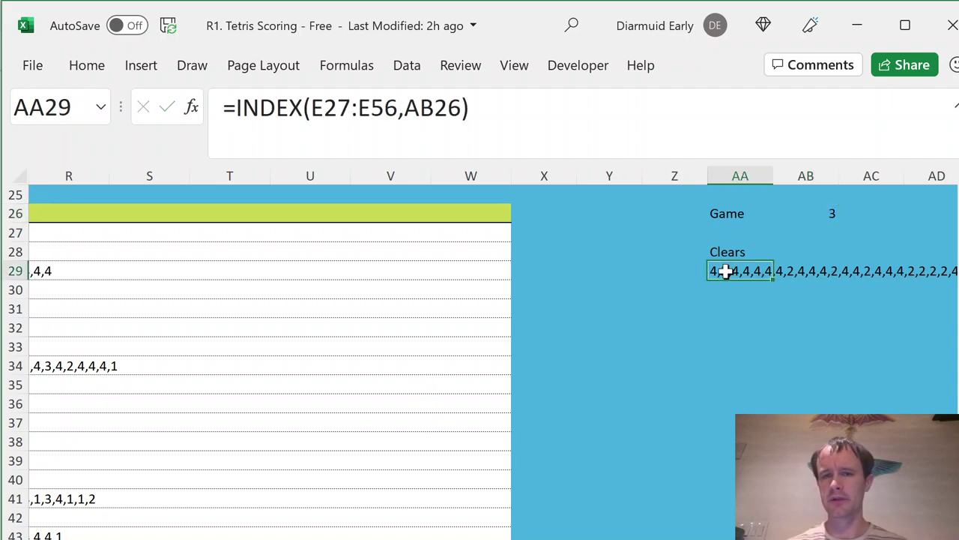
left_click(828, 211)
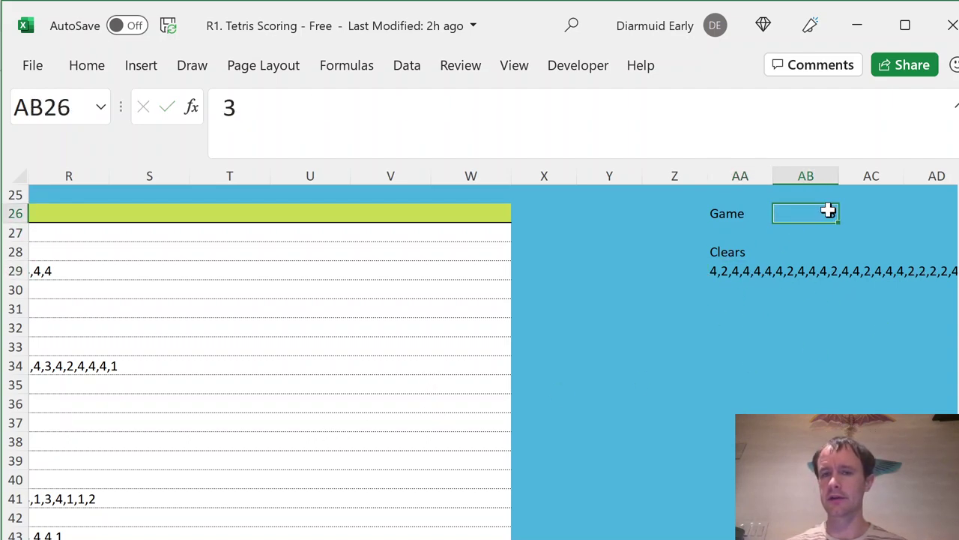
left_click(722, 270)
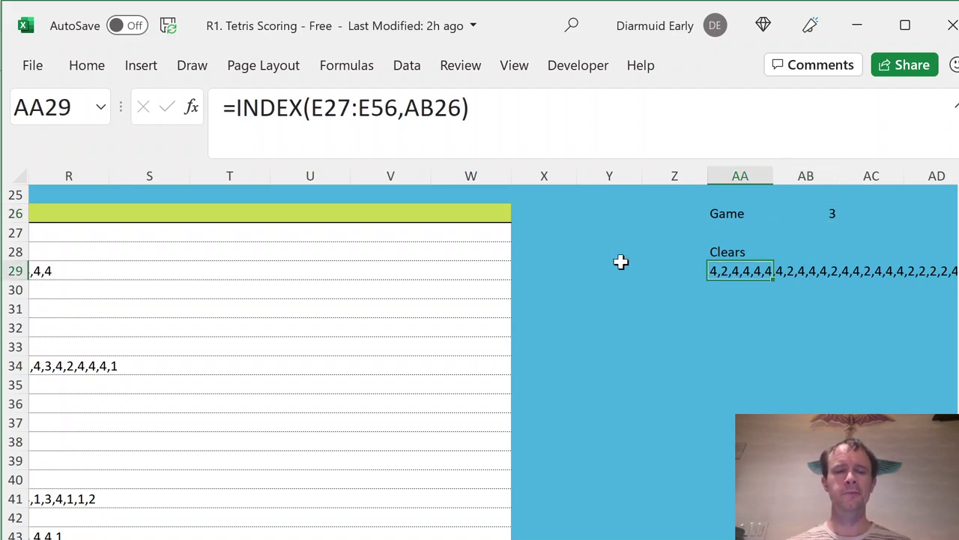
left_click(233, 146)
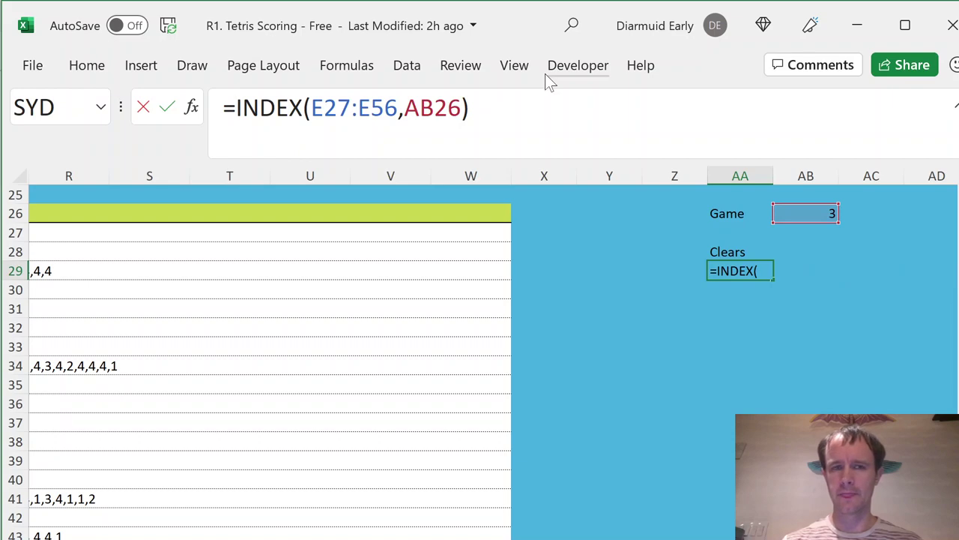
type("mid")
key("Tab")
key("Escape")
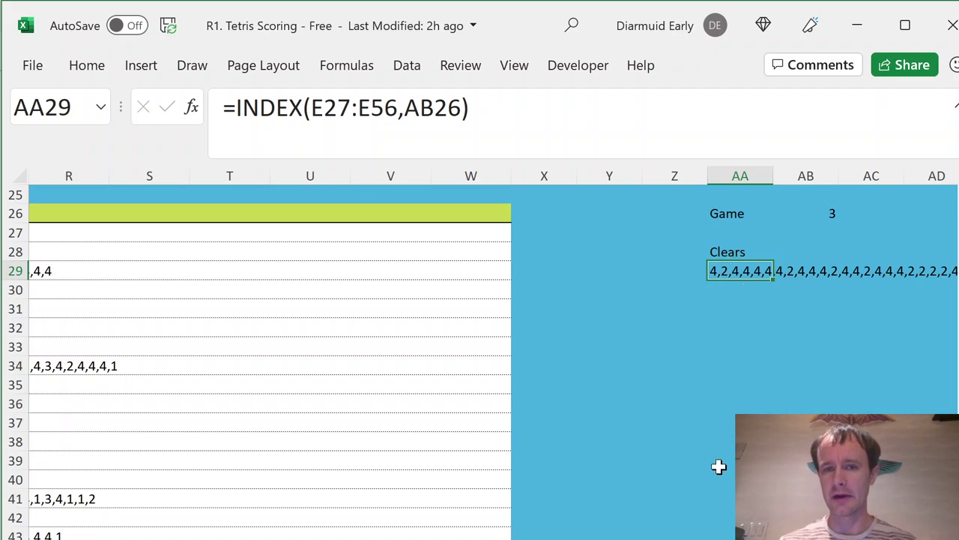
- Rewrite AA29 as =MID(INDEX(E27:E56,AB26),{1,3,5,7,...},1)
left_click(236, 108)
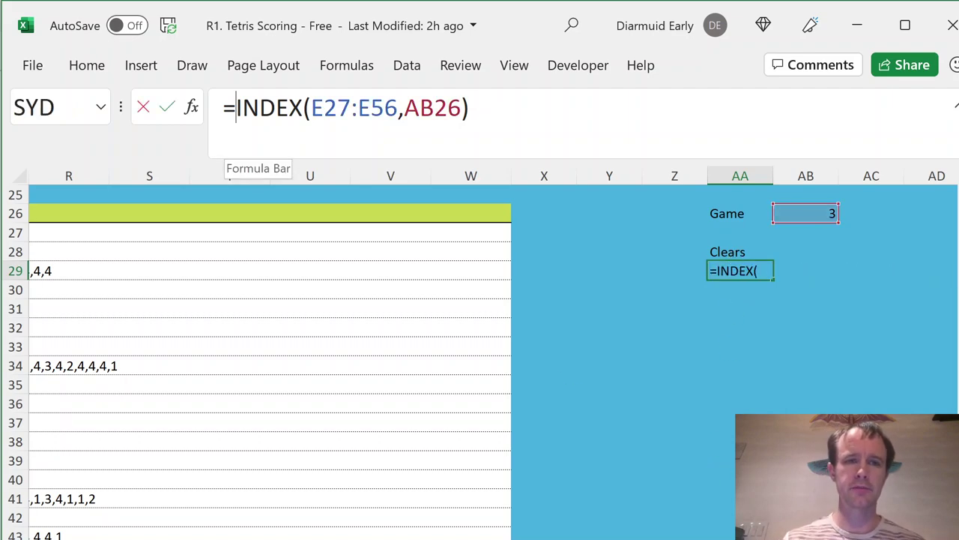
type("mid(")
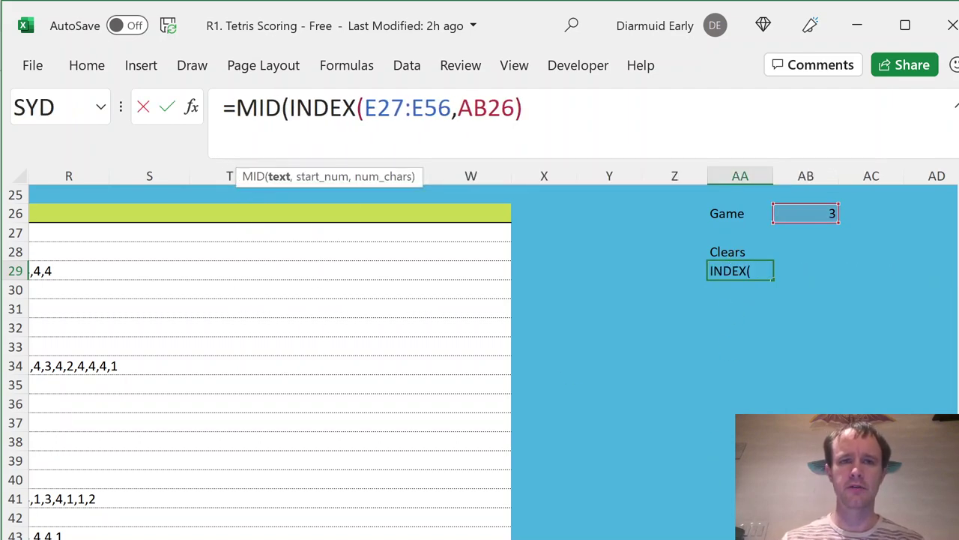
key("End")
type(",{")
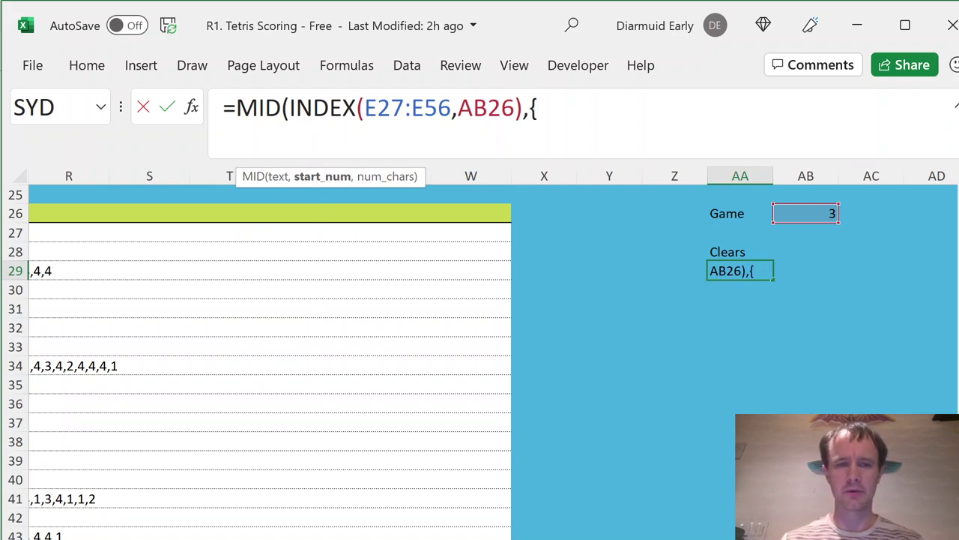
type("1,3,")
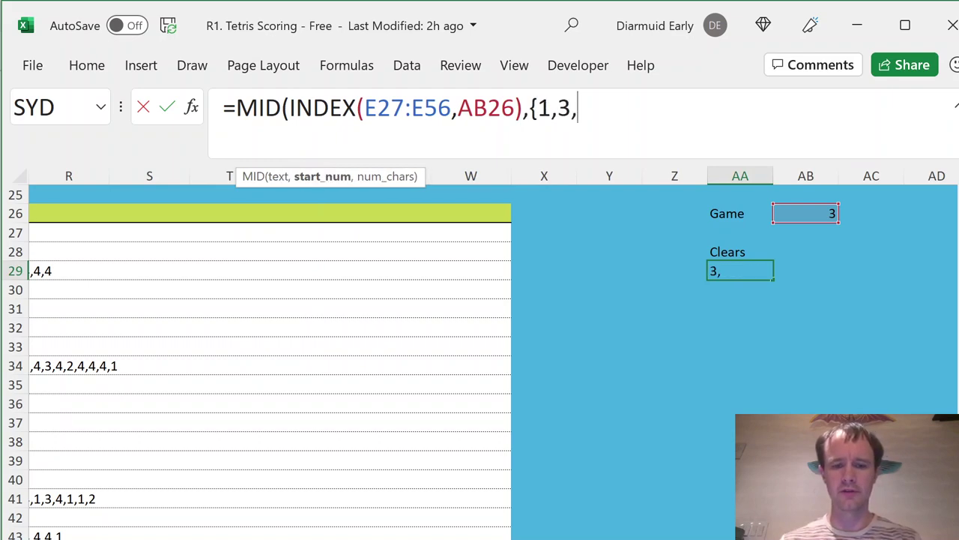
type("5,7}")
key("BackSpace")
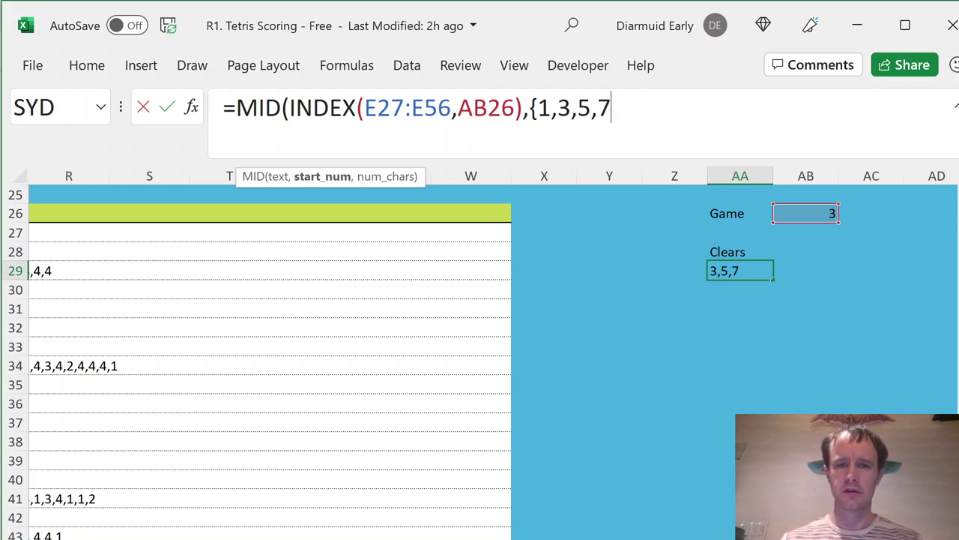
type(",...},1")
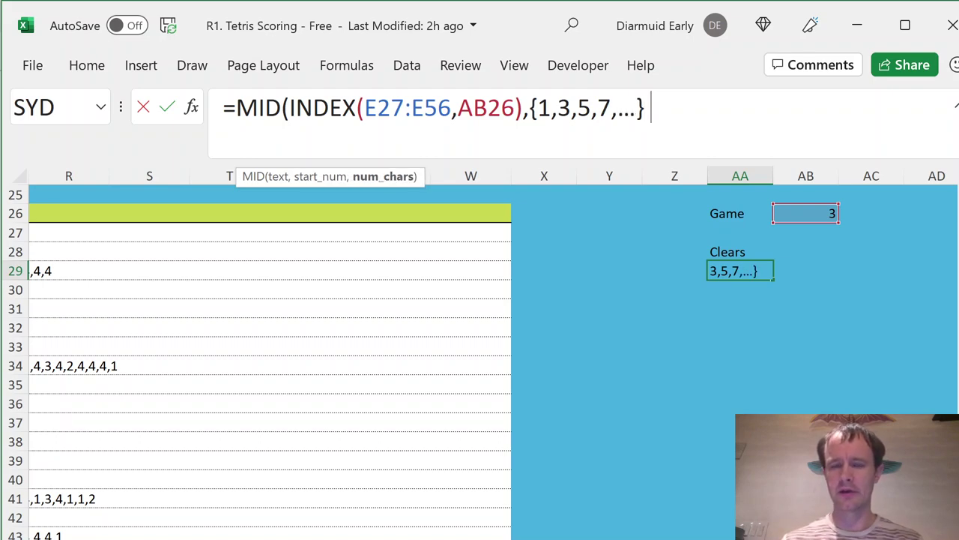
type(")")
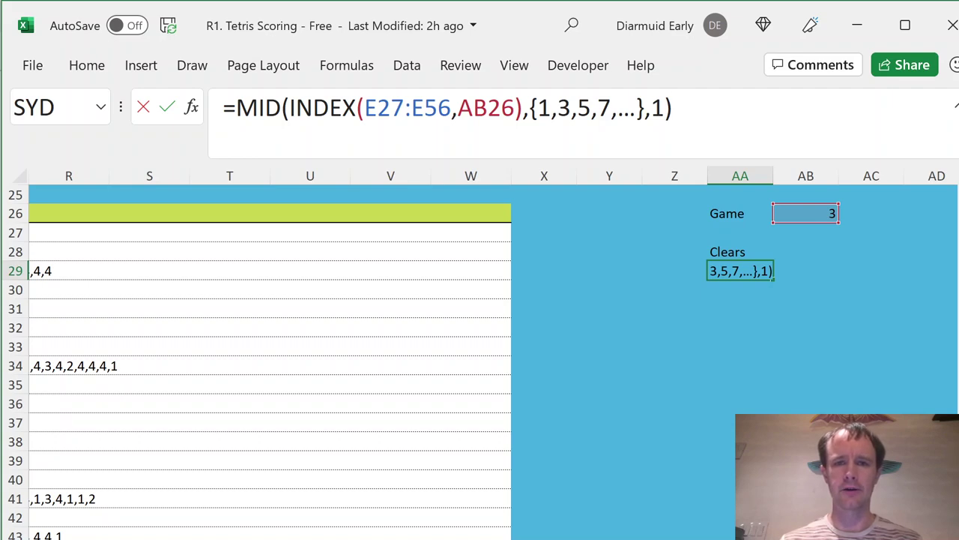
- Delete the hard-coded {1,3,5,7,...} start-position array, leaving that argument empty
left_click(534, 108)
left_click(651, 108)
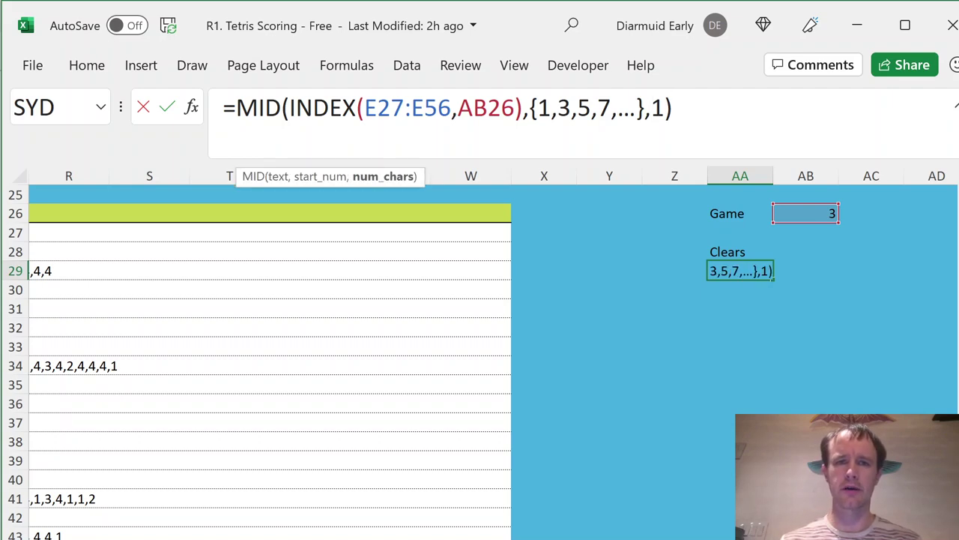
left_click(570, 108)
left_click(651, 108)
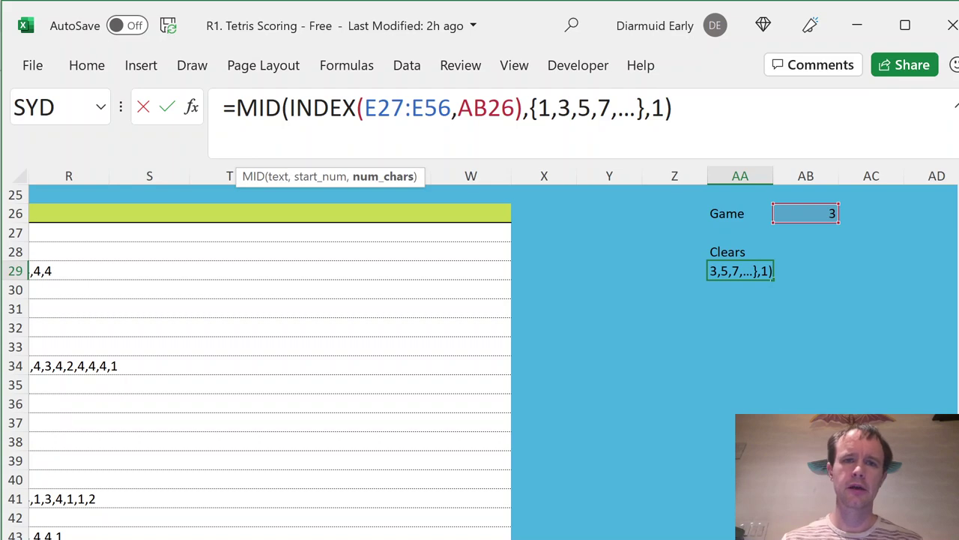
left_click(529, 108)
left_click(645, 108, "shift")
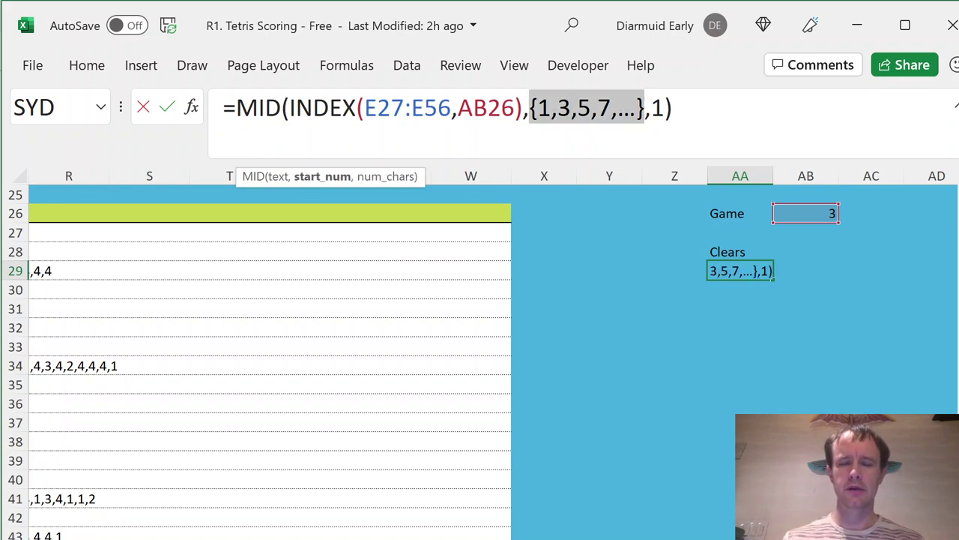
key("BackSpace")
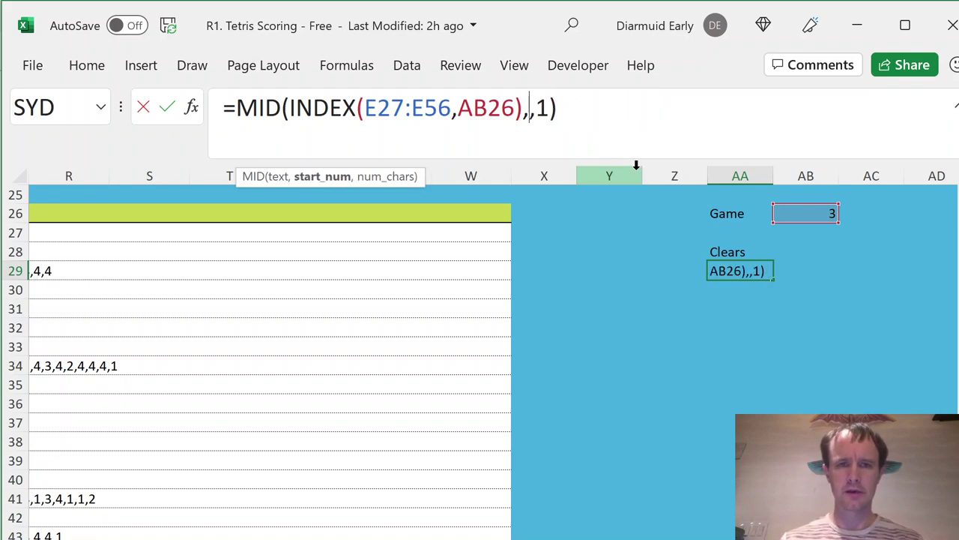
- In AA29, make SEQUENCE's row count (LEN(INDEX(E27:E56,AB26))+1)/2
type("seq")
key("Tab")
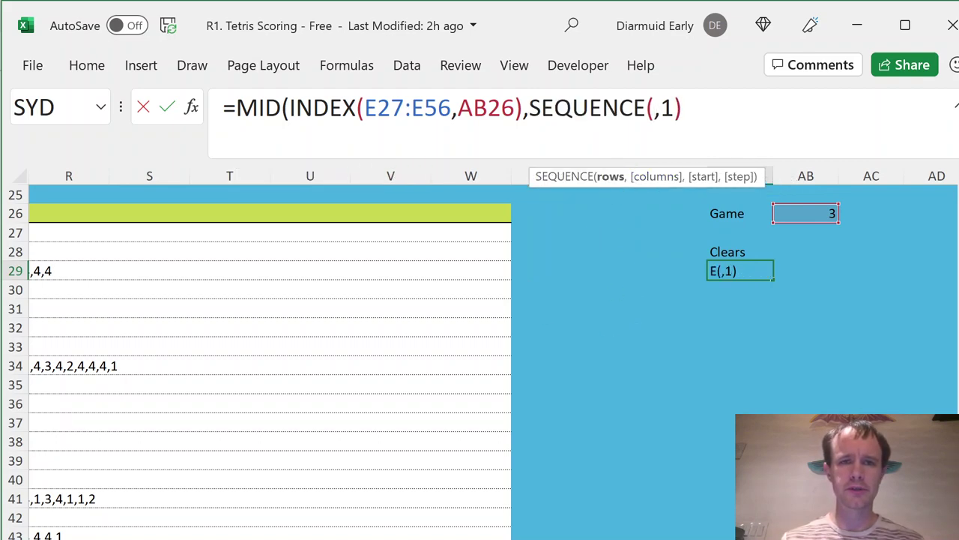
left_click_drag(522, 108, 289, 108)
key("ctrl+c")
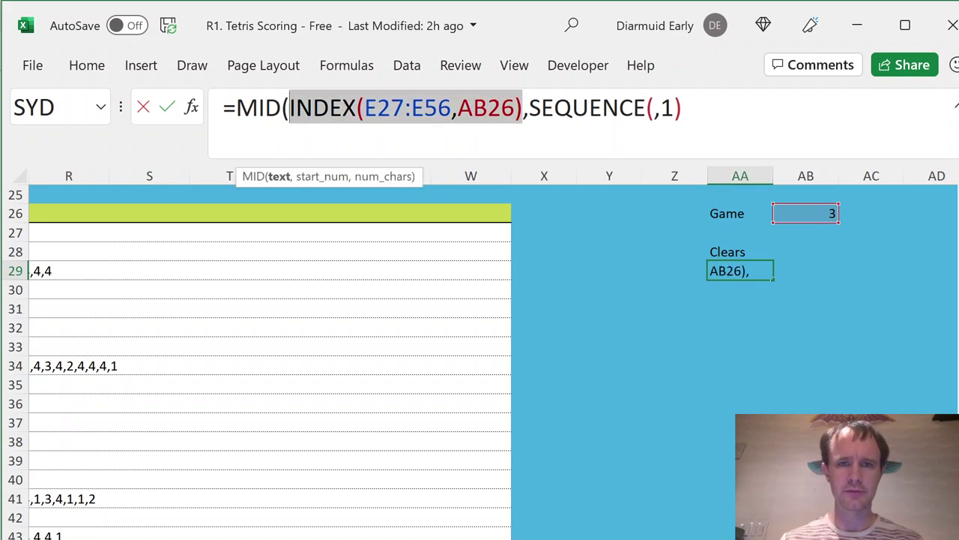
left_click(654, 107)
type("len")
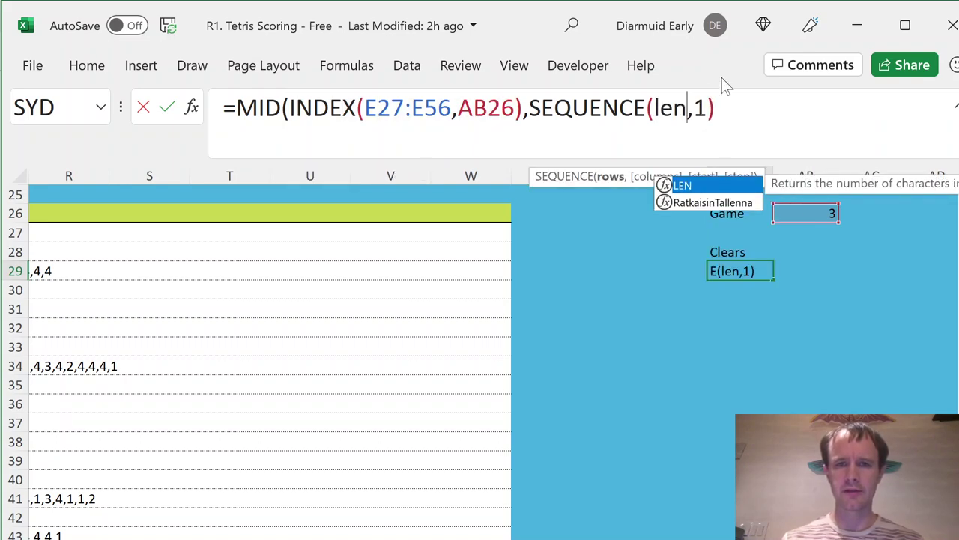
key("Tab")
key("ctrl+v")
type(")")
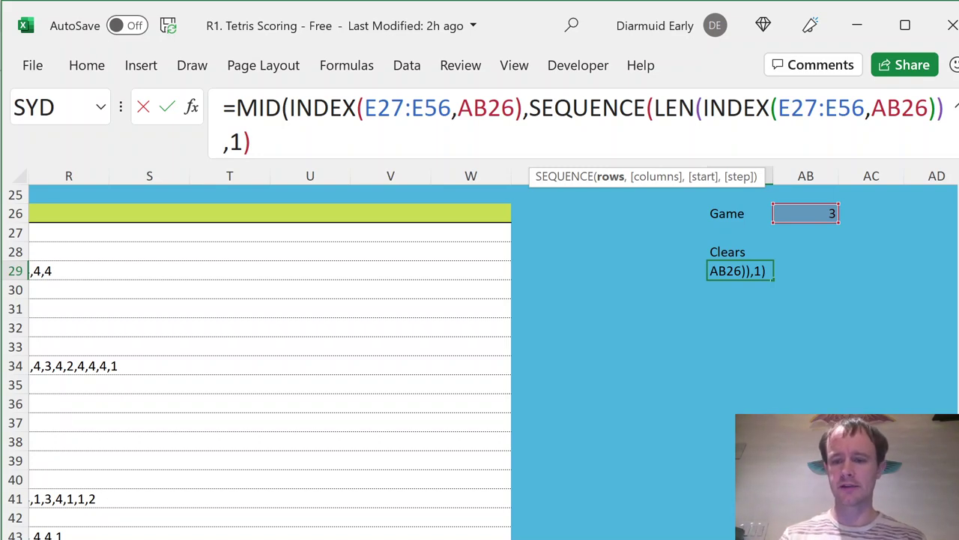
type("+1)/")
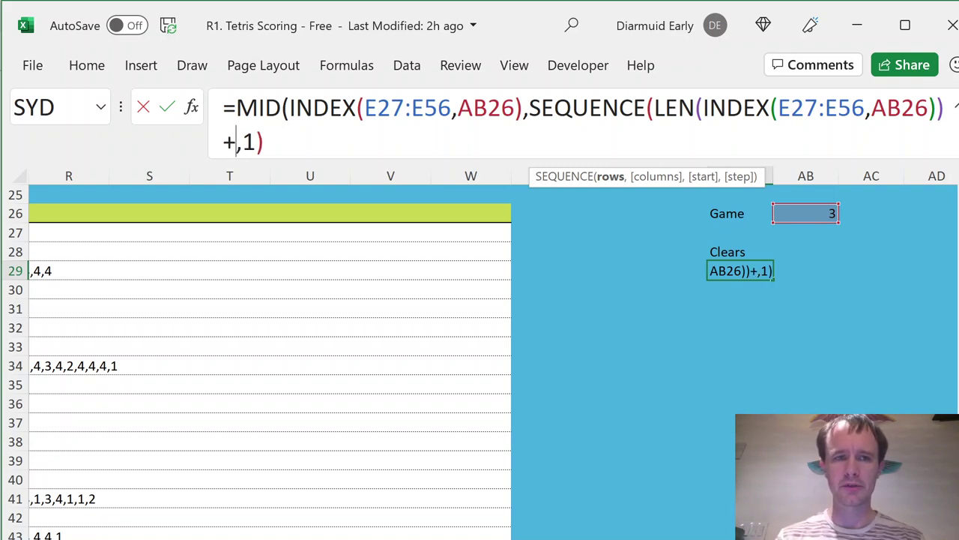
type("2")
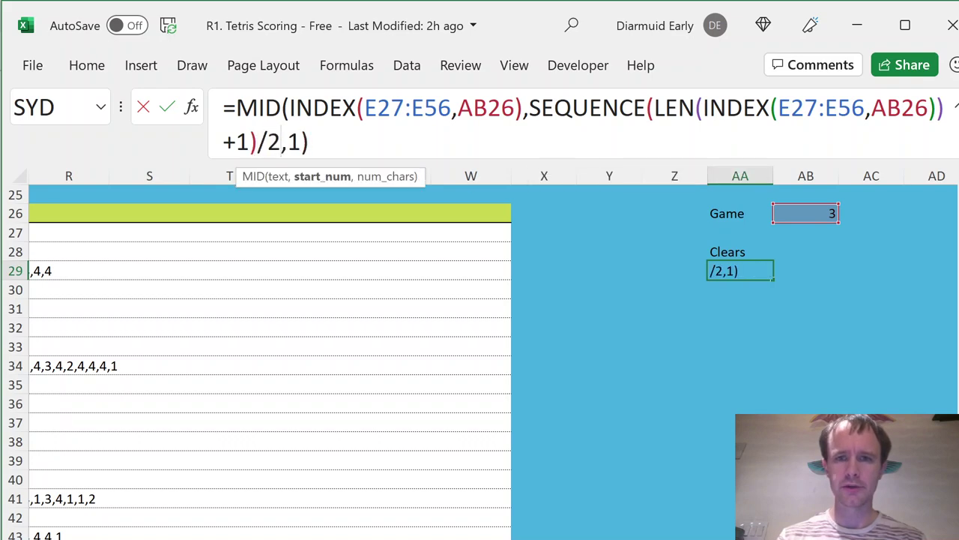
- Remove the stray parentheses and leftover ,1) around the LEN and INDEX parts
left_click(705, 108)
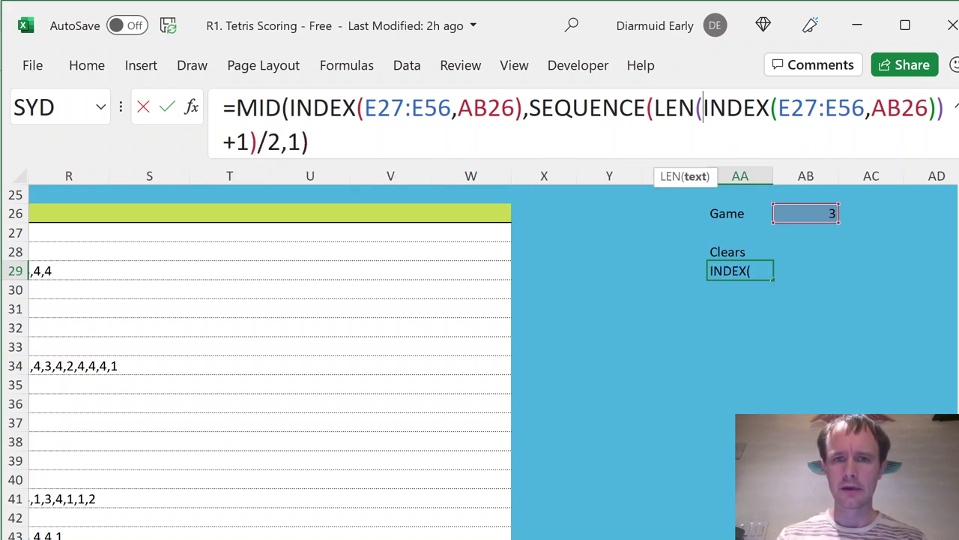
type("(")
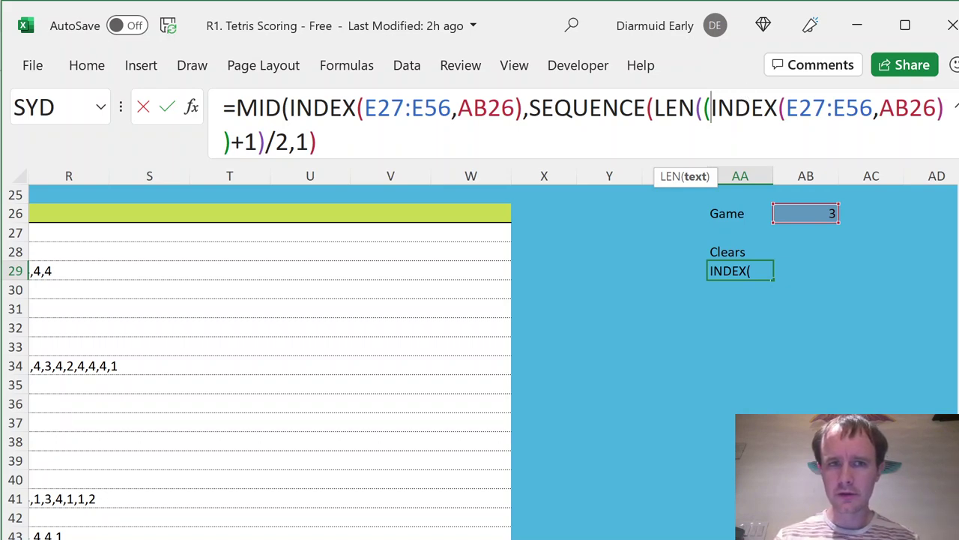
left_click(226, 142)
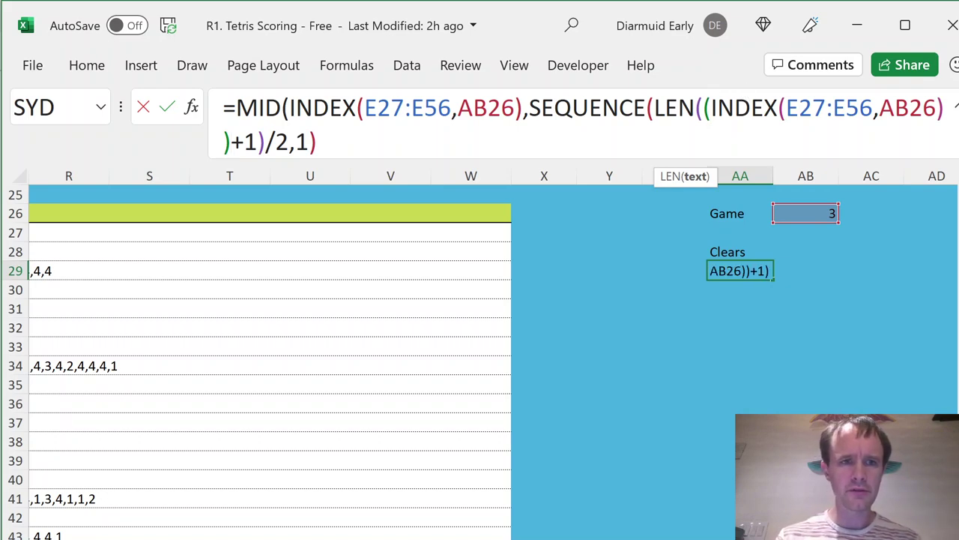
key("Delete")
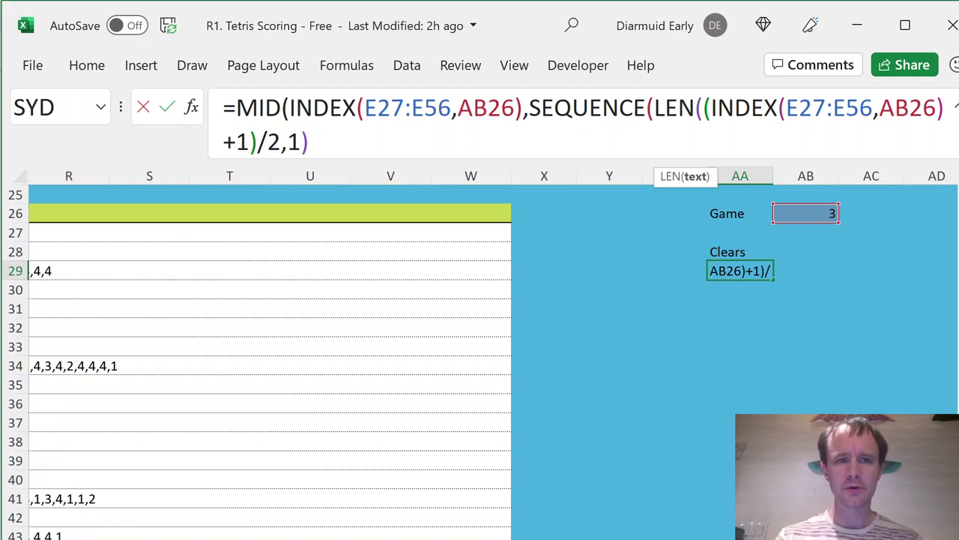
key("Right")
key("Right")
key("Right")
key("Right")
key("Right")
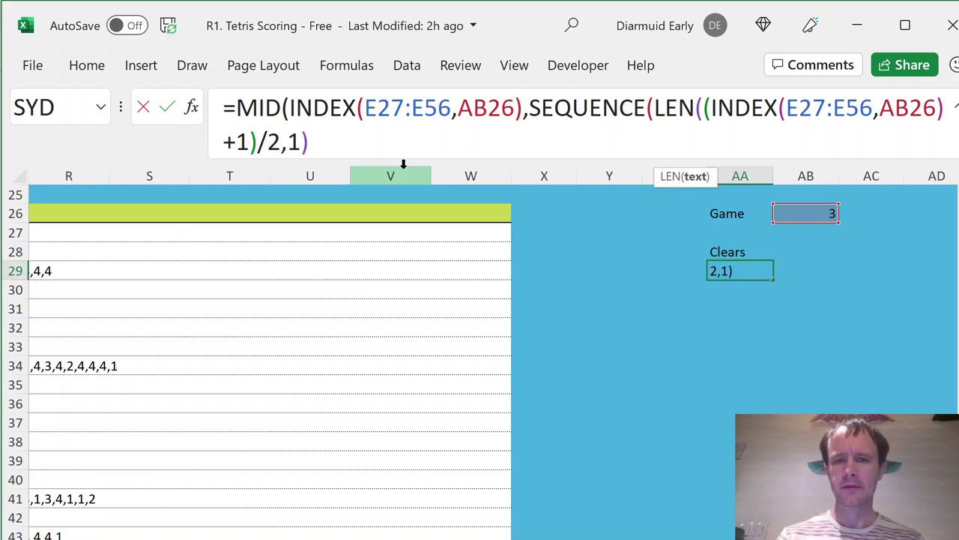
key("Delete")
key("Delete")
key("Delete")
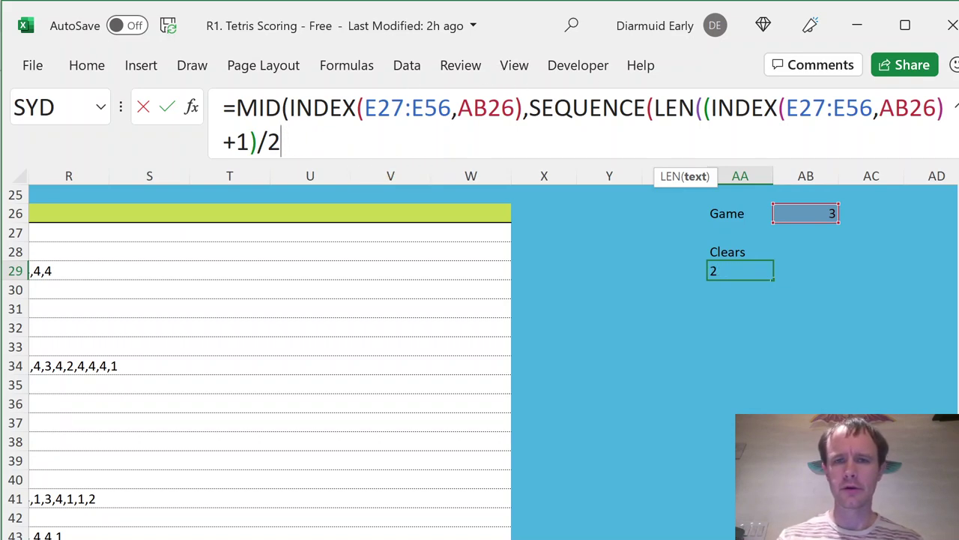
left_click(715, 108)
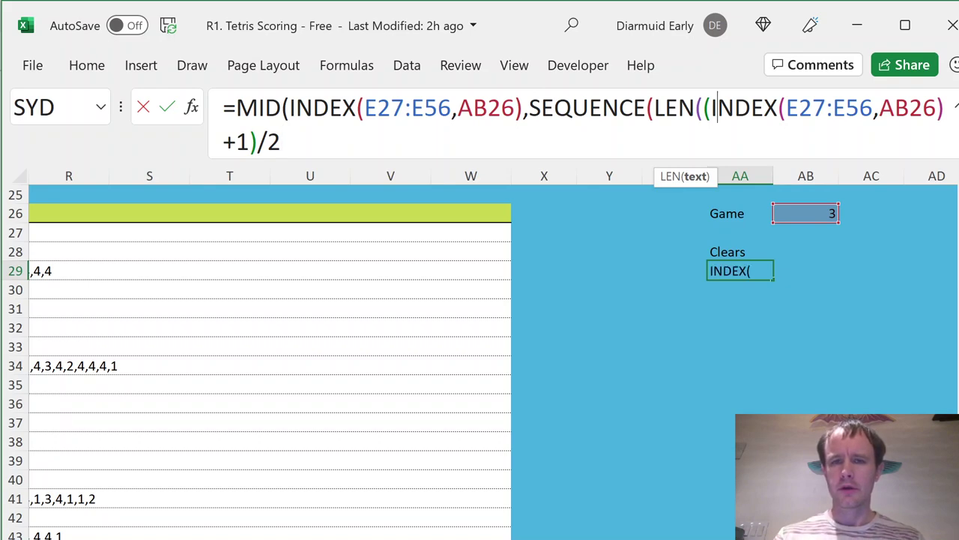
key("ctrl+Right")
key("ctrl+Right")
key("Right")
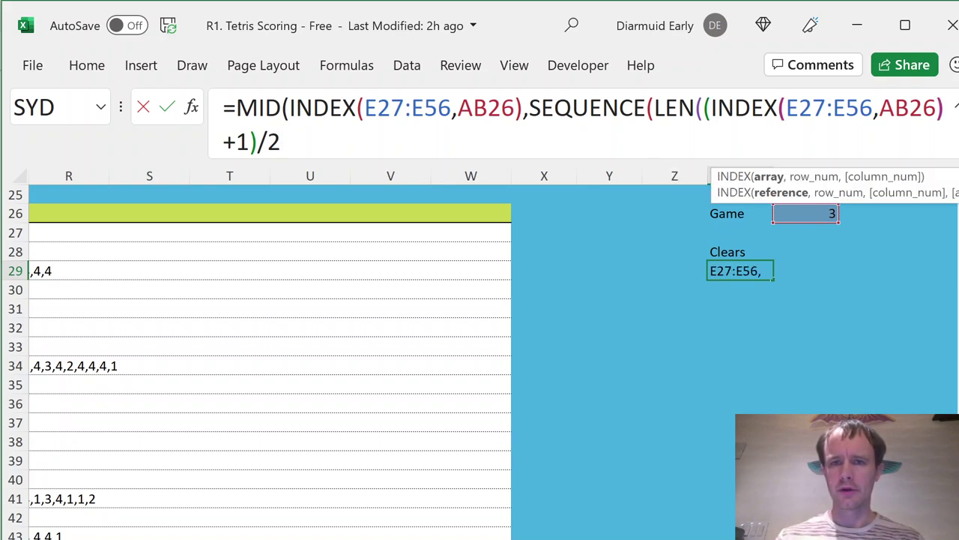
key("Left")
key("ctrl+Left")
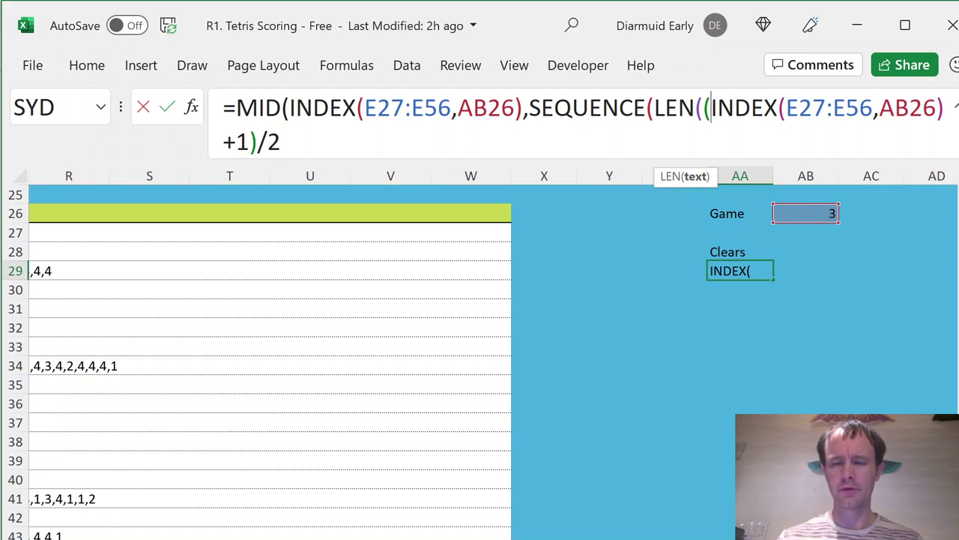
key("BackSpace")
- Rebalance the parentheses and close with ,1)) so game 3's characters spill down AA
key("Left")
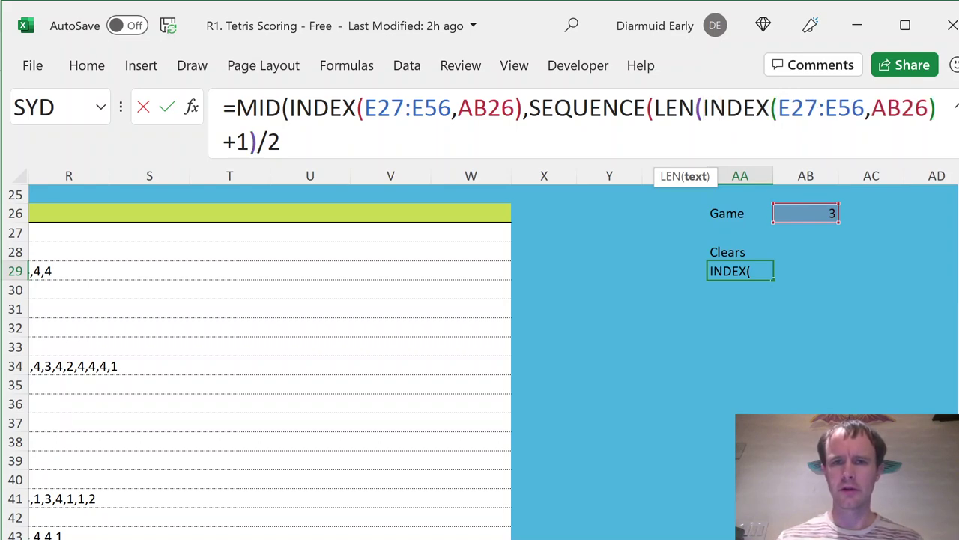
key("Right")
key("Left")
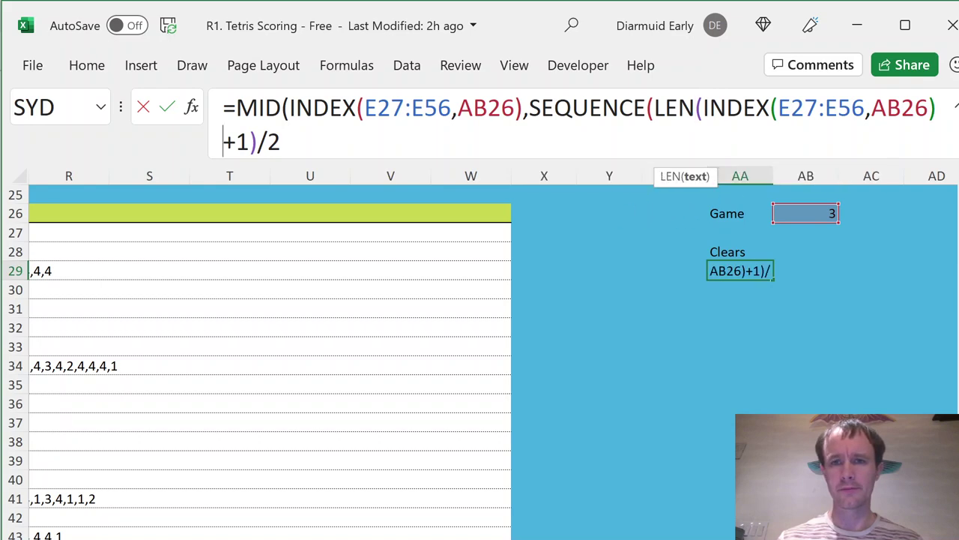
key("End")
type(")")
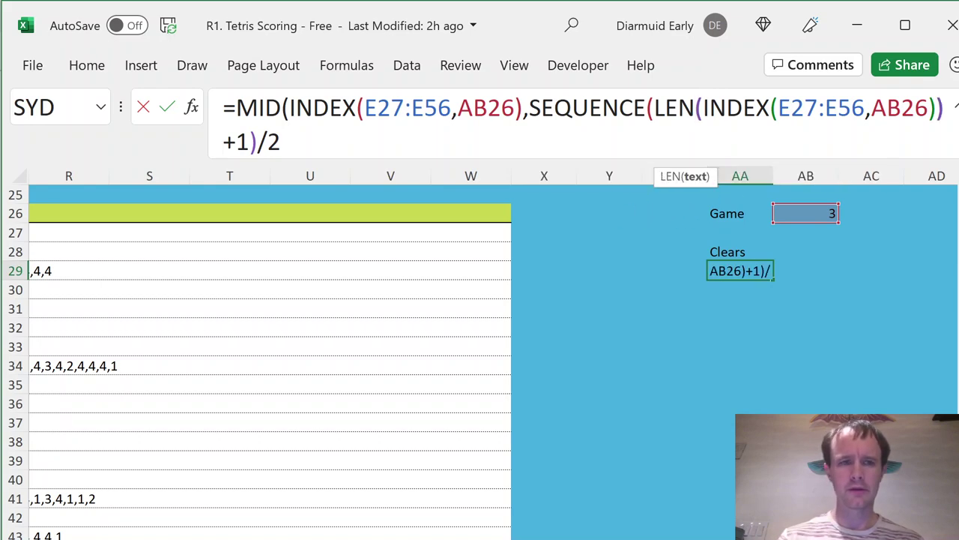
left_click(654, 108)
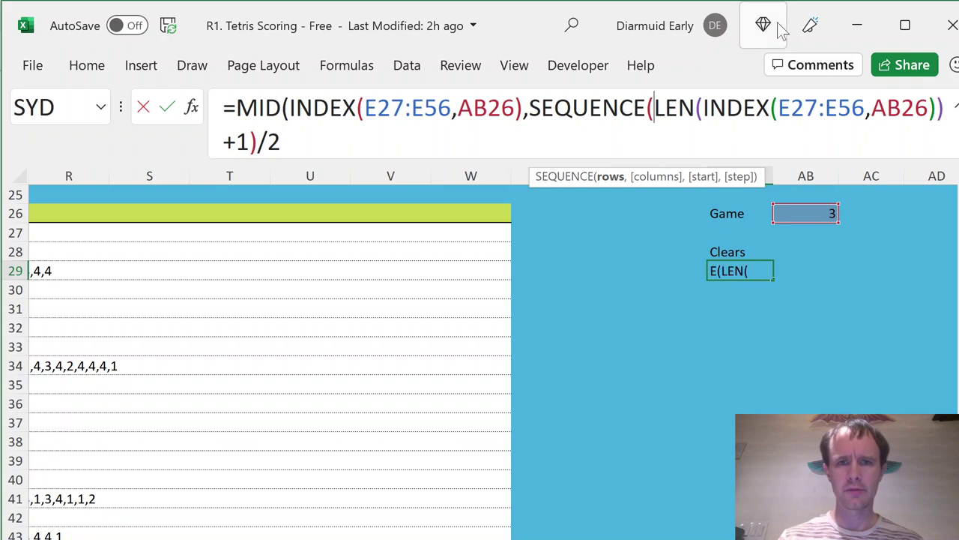
type("(")
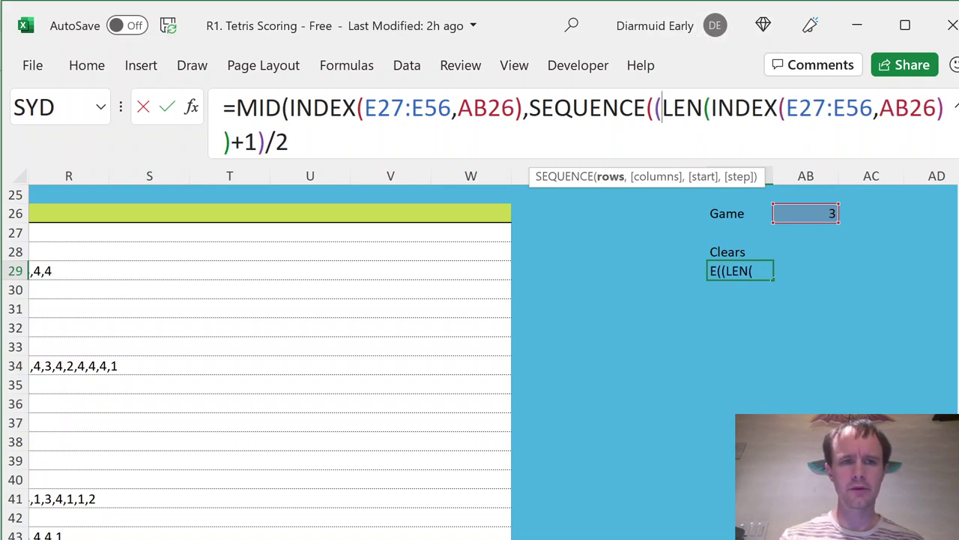
left_click(289, 141)
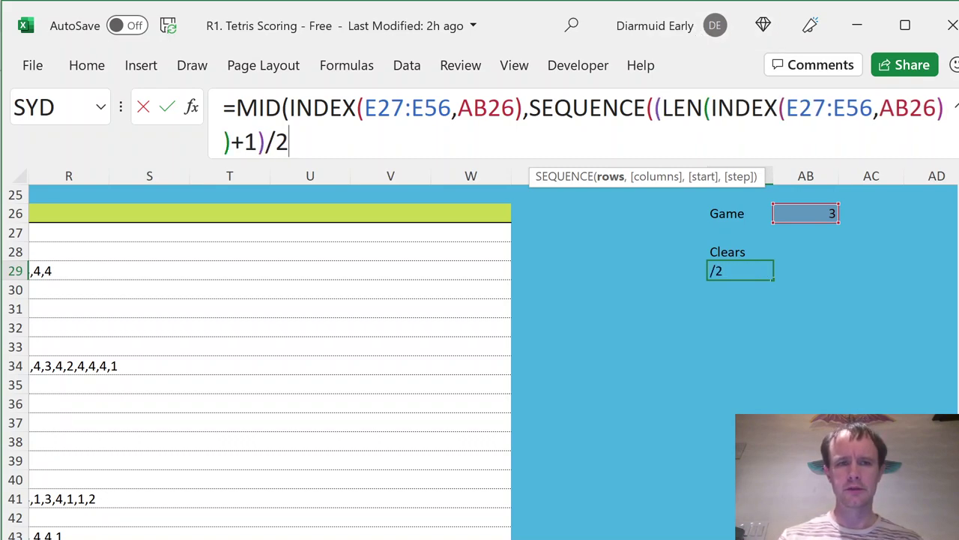
type("),1)")
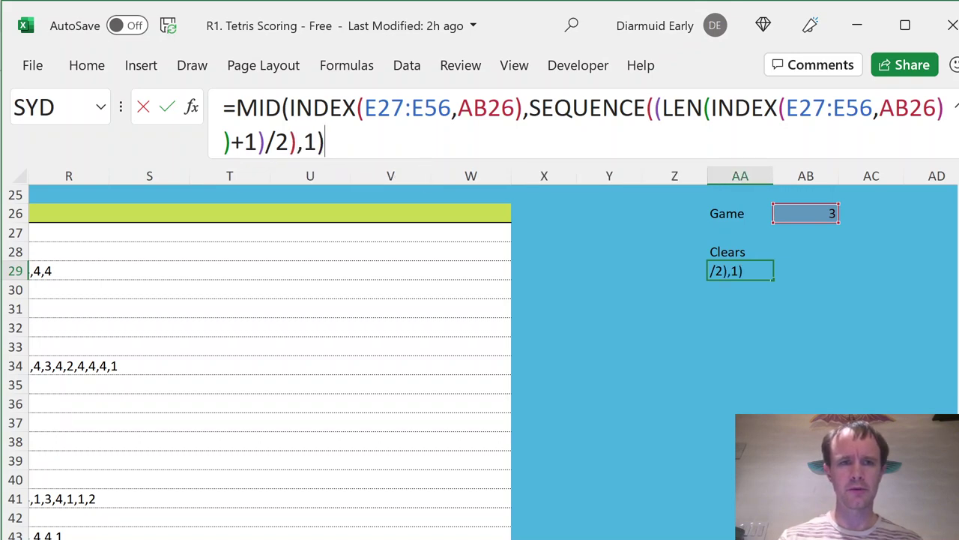
key("ctrl+Return")
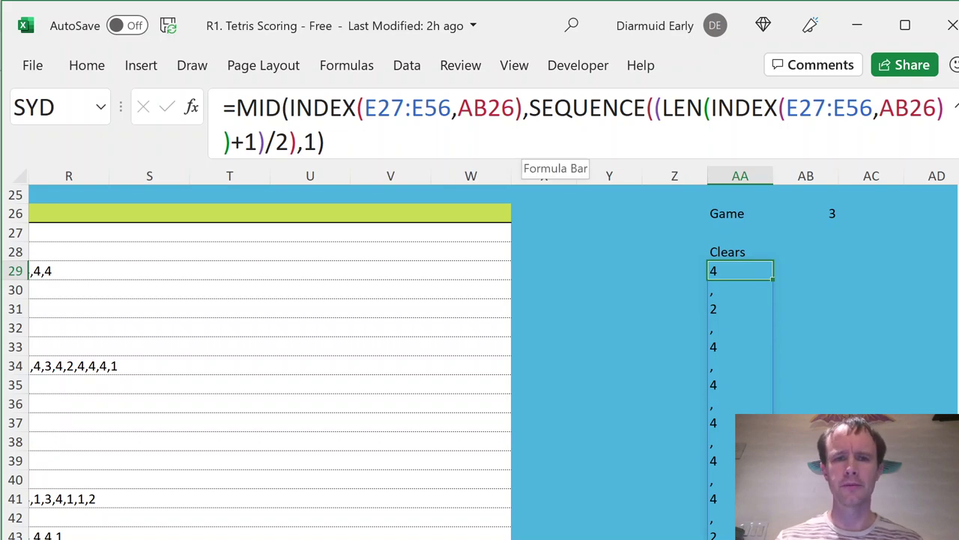
- Give SEQUENCE a step of 2 (…/2,,,2) so AA lists only game 3's clears, then check the spill
key("Return")
key("Delete")
left_click(717, 270)
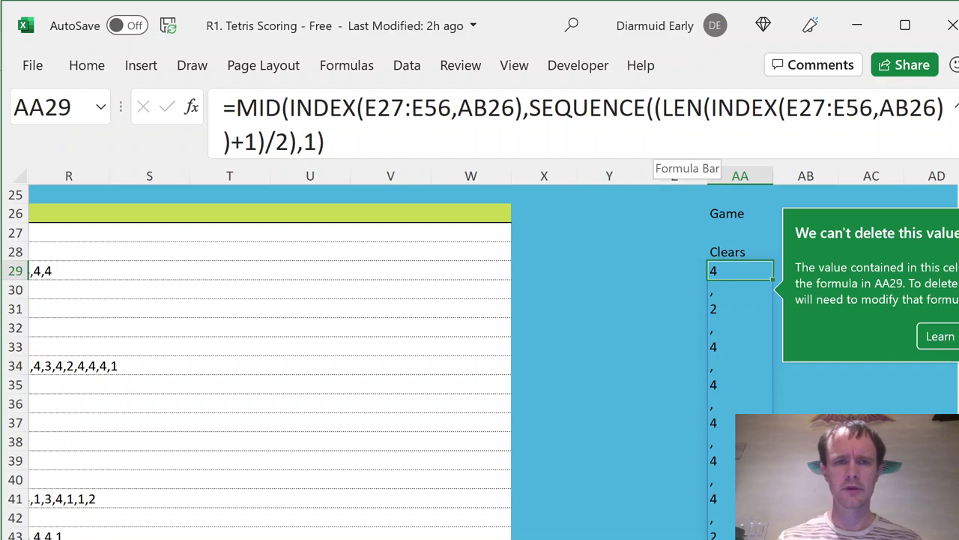
left_click(288, 143)
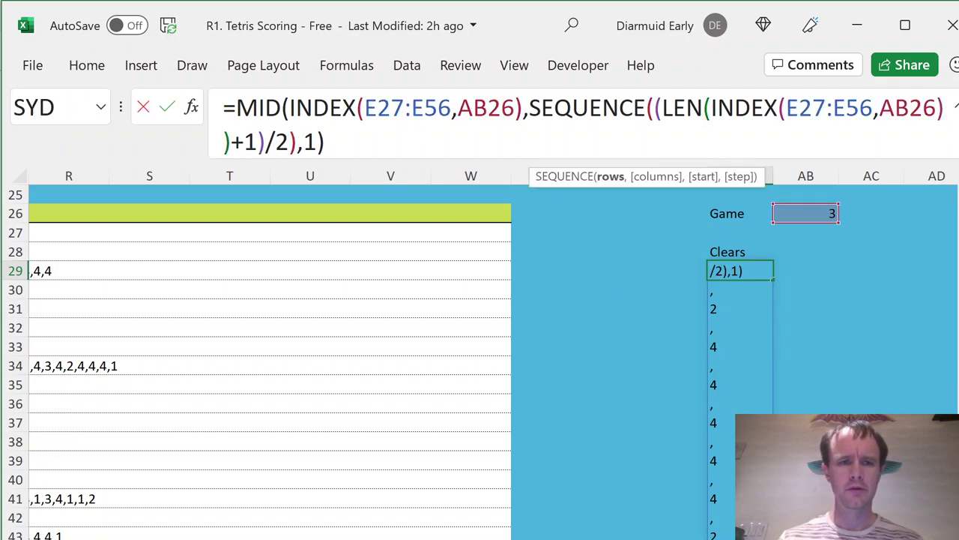
type(",")
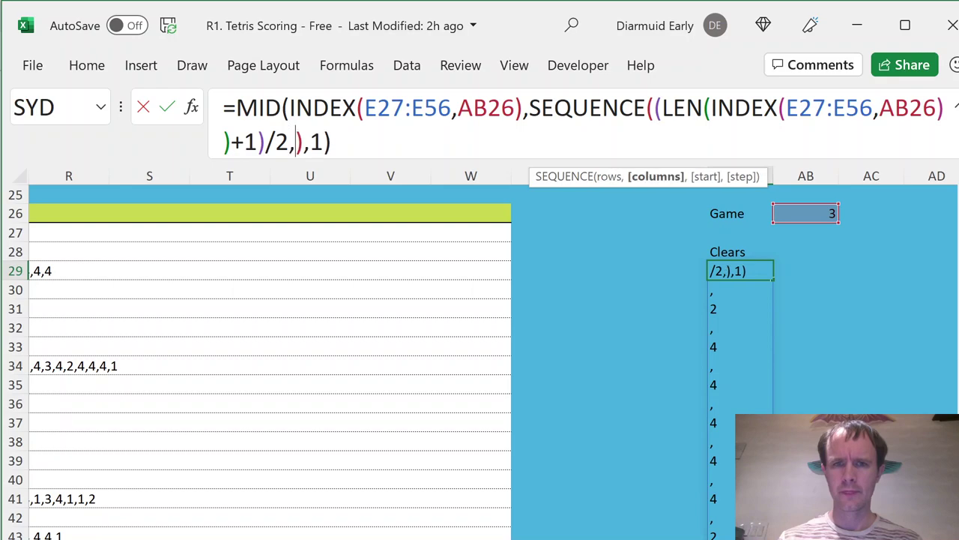
type(",,2")
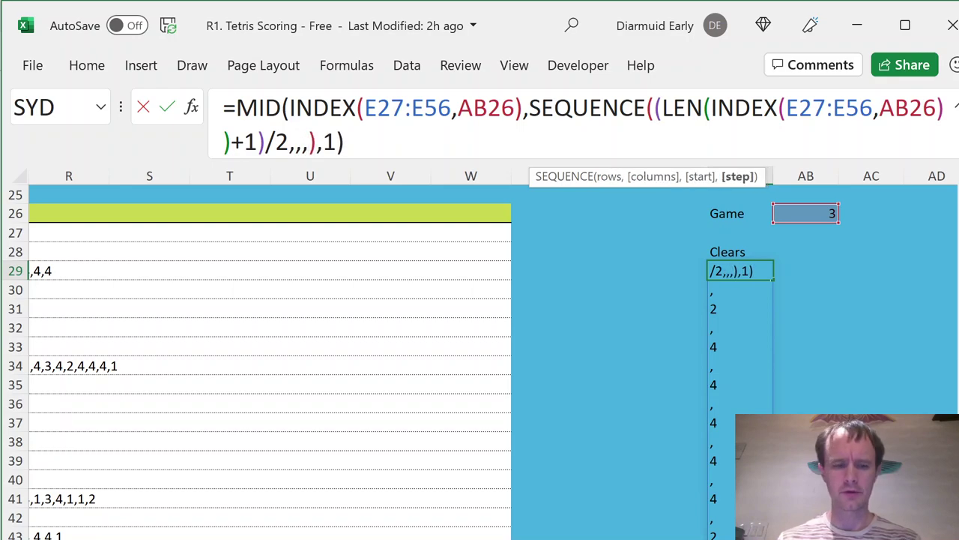
key("Return")
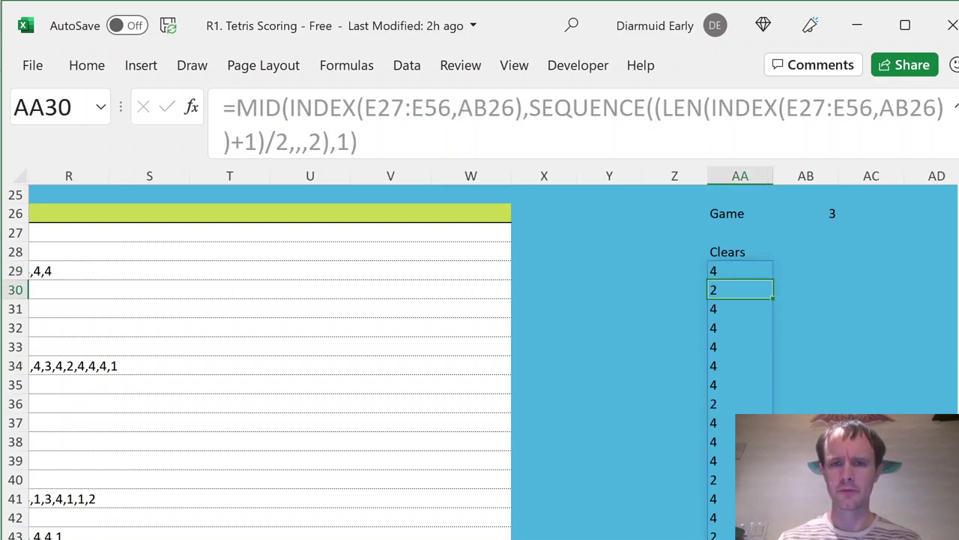
key("Up")
key("ctrl+shift+Down")
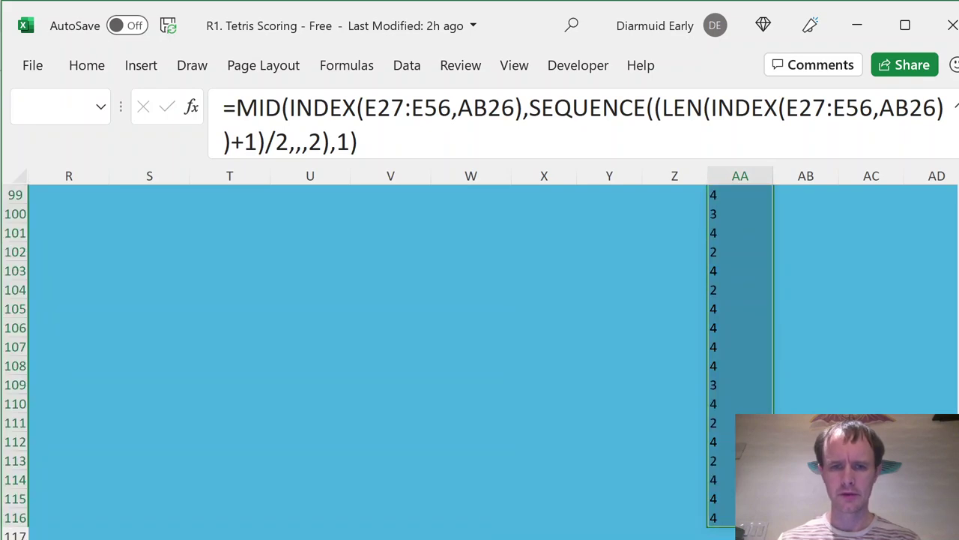
key("Up")
key("Up")
key("Up")
- Compute game 3's clear-sequence length with a scratch =LEN formula in Y27
key("Down")
key("Left")
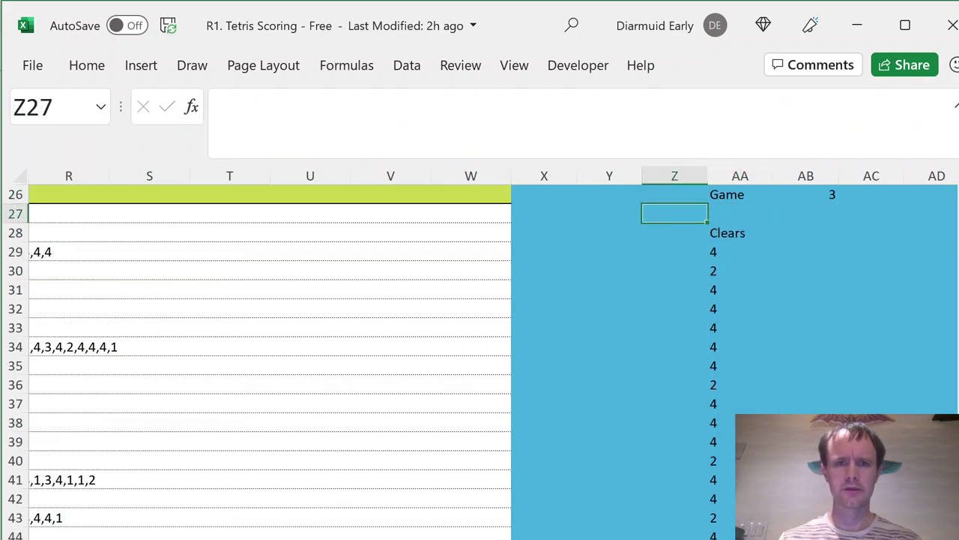
key("Left")
type("=LEN(")
key("Left")
key("Left")
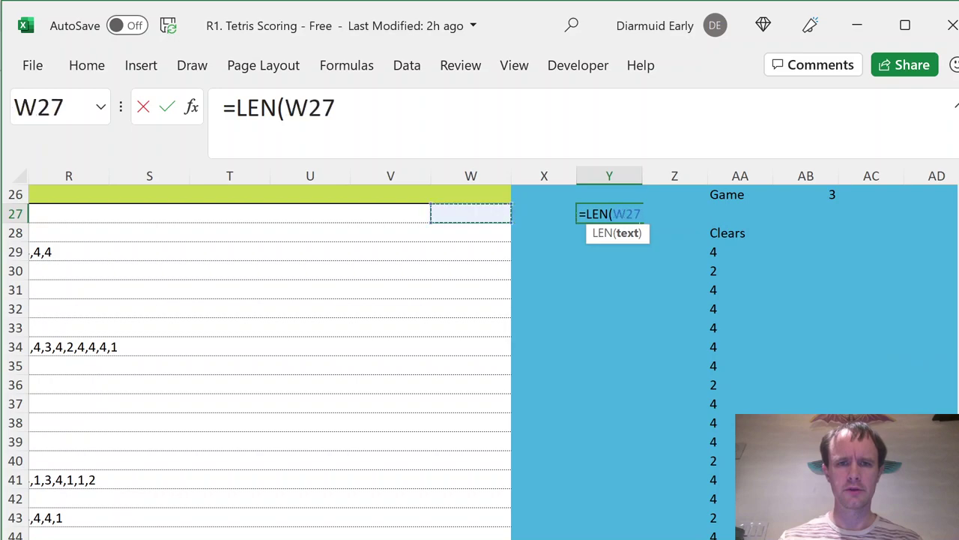
key("ctrl+Left")
key("Down")
key("Down")
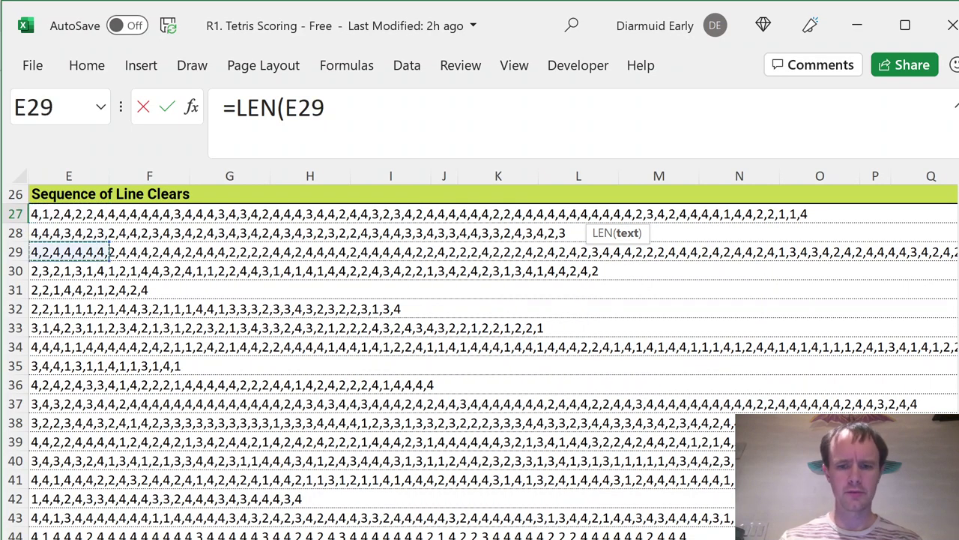
key("ctrl+Return")
key("Down")
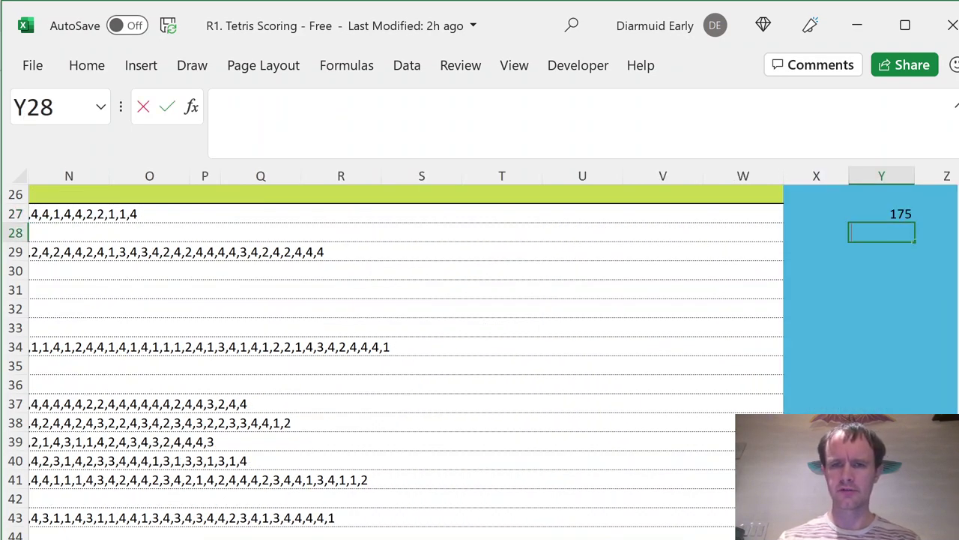
- Add scratch formulas in Y28 and Y29 for the length plus one, then halved
type("=")
key("Up")
type("+1")
key("ctrl+Return")
key("Down")
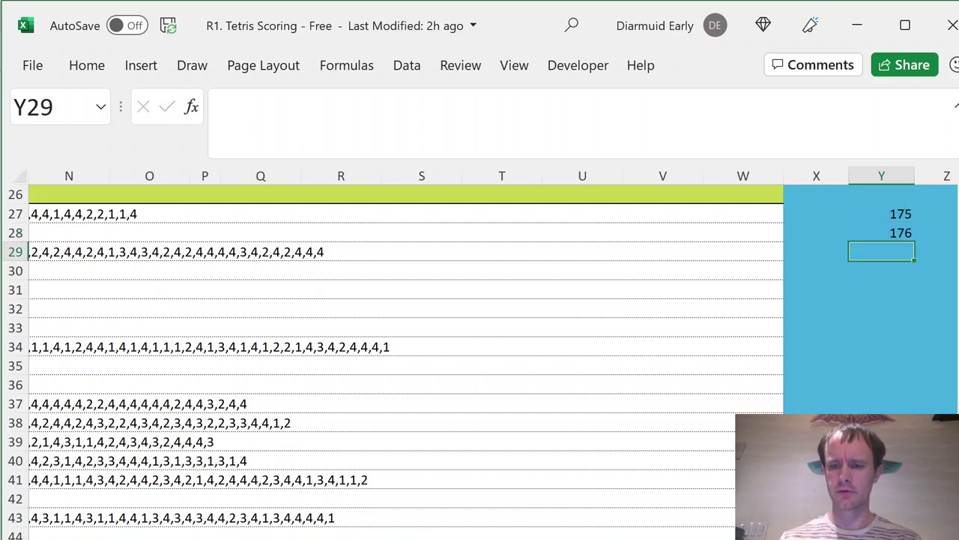
type("=")
key("Up")
type("/")
key("ctrl+Return")
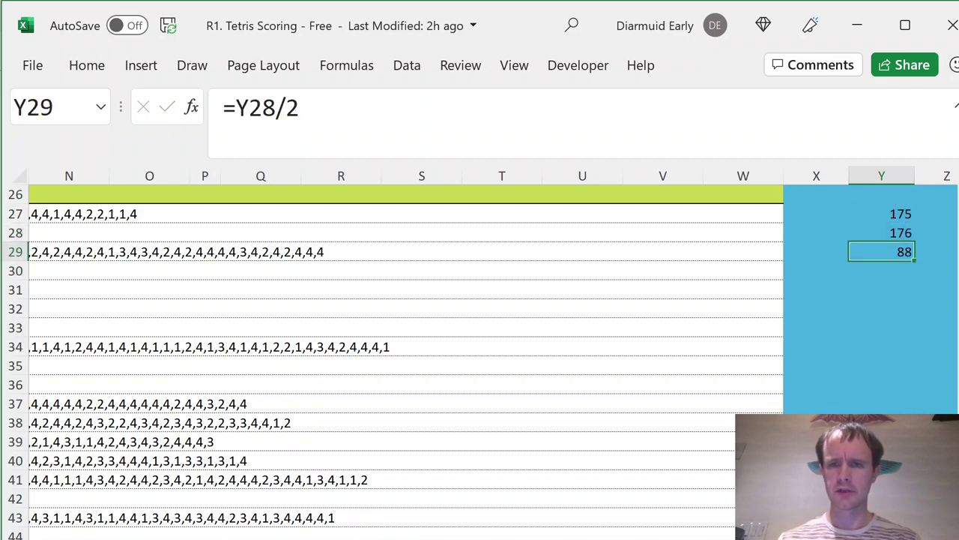
- Delete the scratch calculations in Y27:Y29 and review the Clears list
key("Up")
key("Up")
key("shift+Down")
key("shift+Down")
key("Delete")
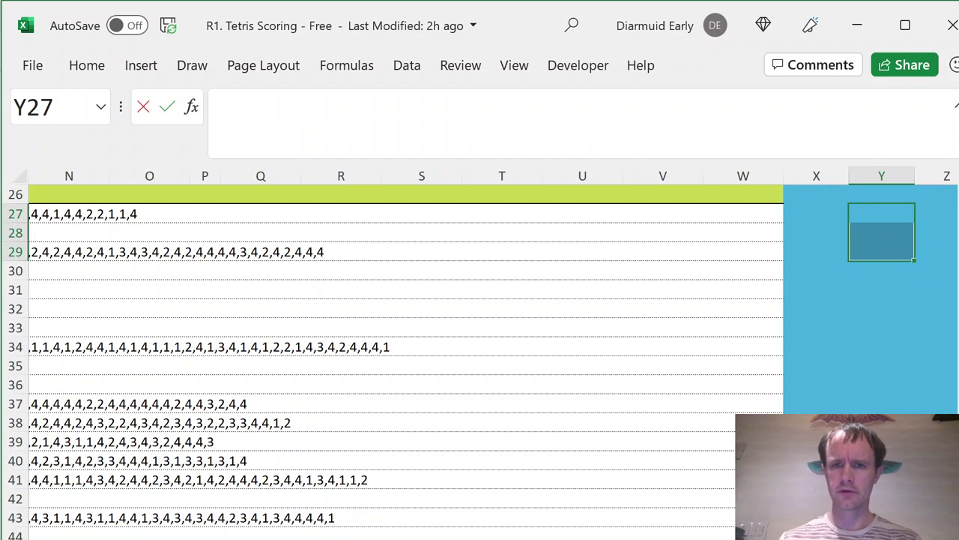
key("Down")
key("Down")
key("Right")
key("Right")
key("Up")
key("Down")
key("Down")
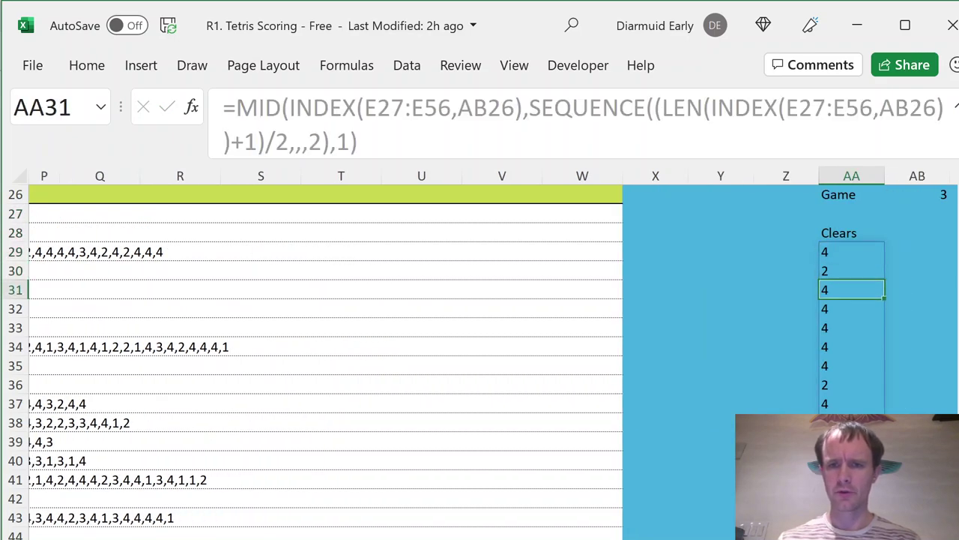
key("Down")
key("Down")
key("Down")
key("Down")
key("Down")
key("Down")
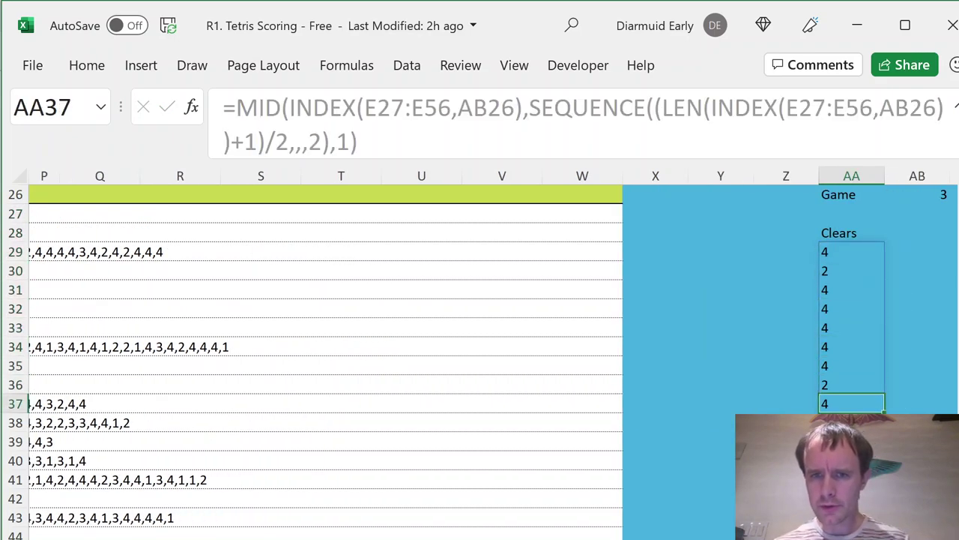
key("Down")
key("Down")
key("Down")
key("Down")
key("ctrl+Down")
key("ctrl+Up")
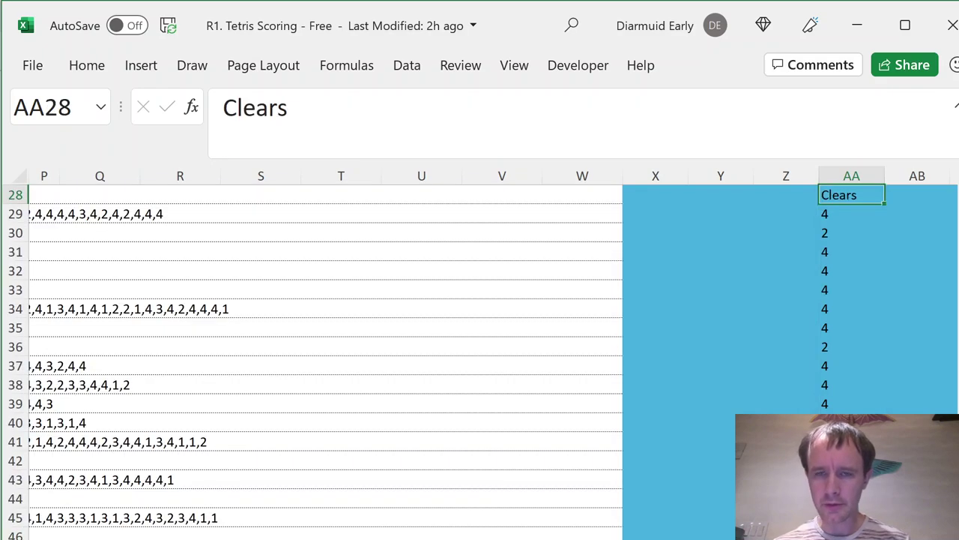
- Set the Game cell AB26 to 1 and check game 1's clears (4,1,2,4,2,2,...)
key("Up")
key("Up")
key("Right")
type("1")
key("ctrl+Return")
key("Down")
key("Down")
key("Left")
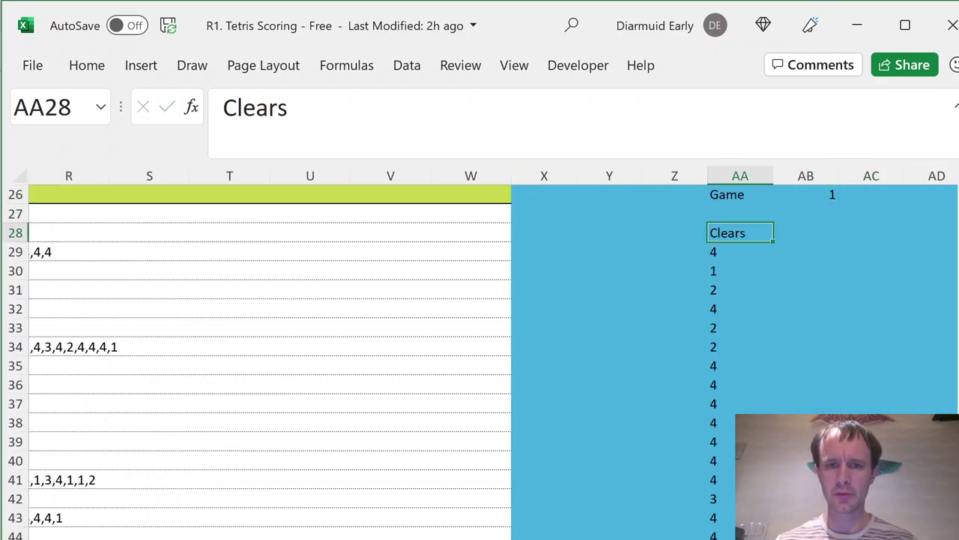
key("Down")
key("Down")
key("Down")
key("Down")
key("Down")
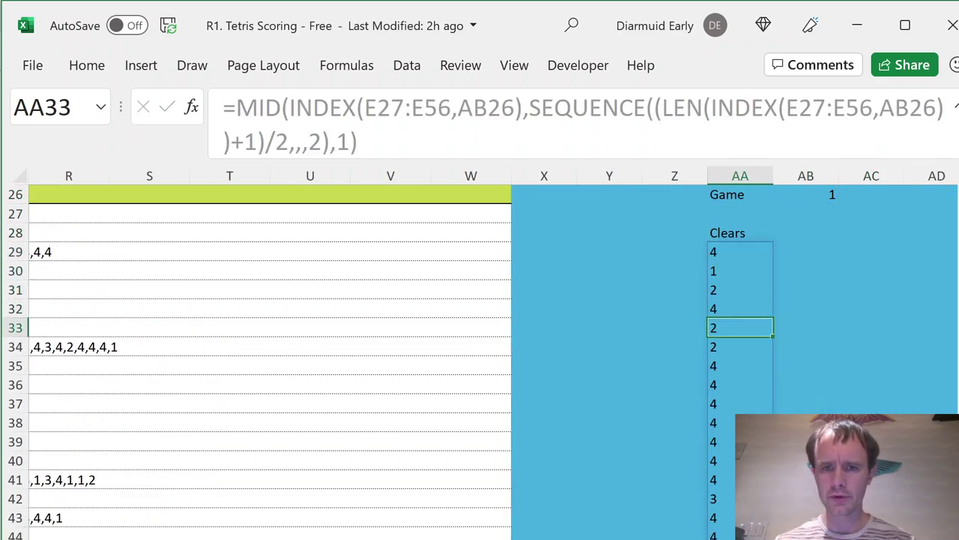
key("Down")
key("Down")
key("Up")
key("Up")
key("Up")
key("Up")
key("ctrl+Left")
key("ctrl+Left")
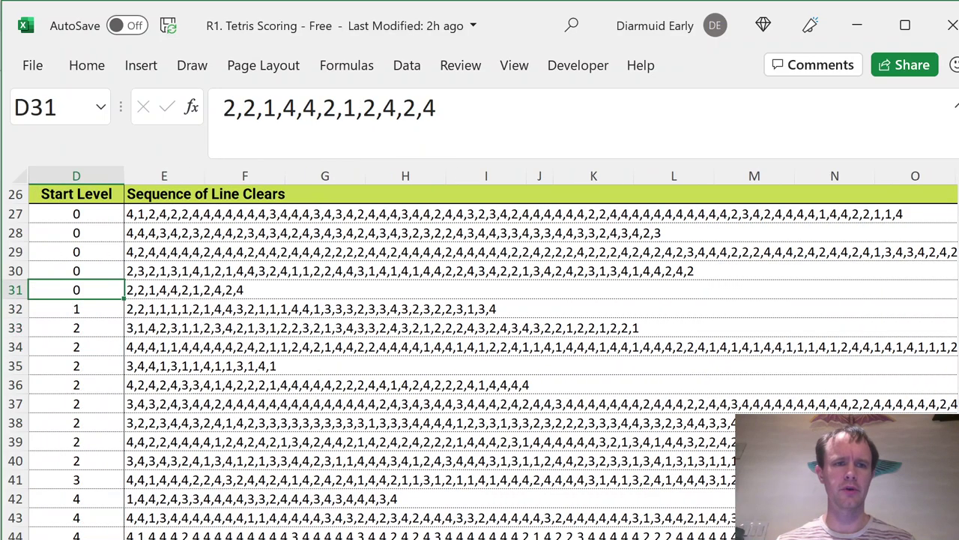
key("ctrl+Left")
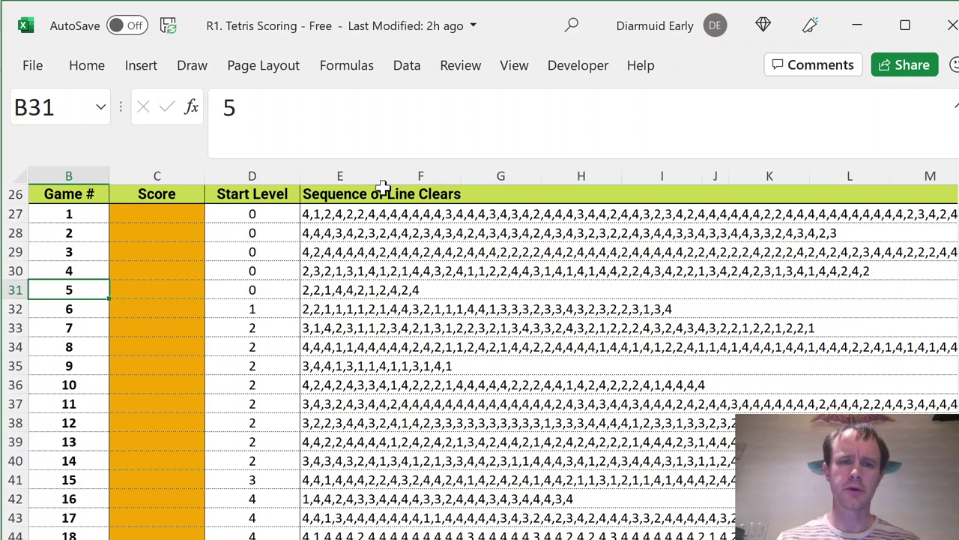
- Enter the heading 'Level' in AB28 beside the Clears heading
left_click(325, 199)
key("ctrl+Right")
key("ctrl+Right")
key("Down")
key("Right")
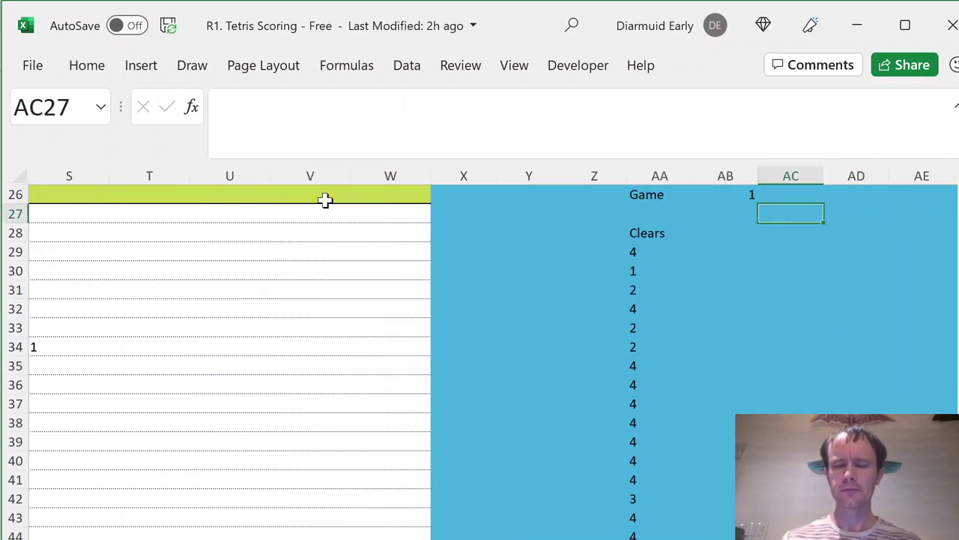
key("Left")
key("Left")
key("Down")
key("Down")
key("Up")
key("Right")
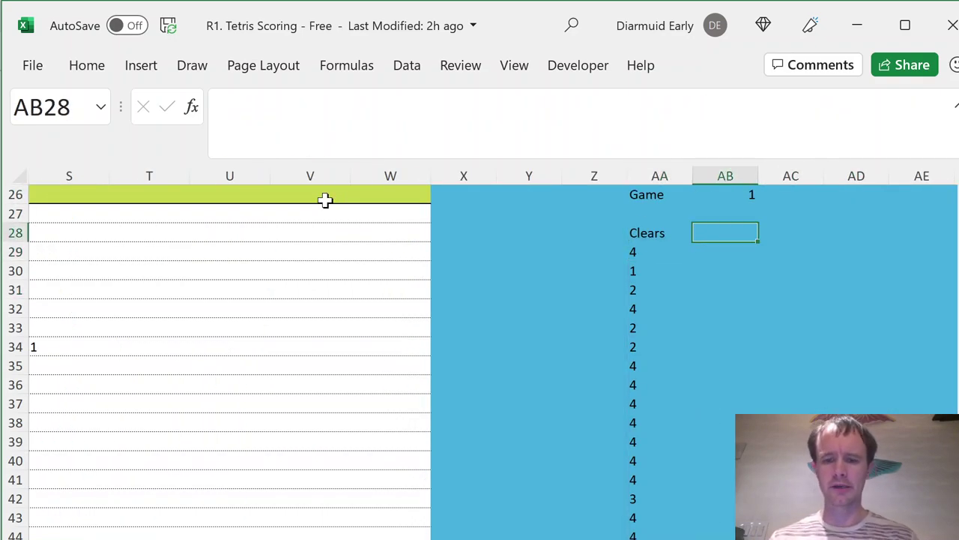
type("Level")
key("Tab")
key("Up")
key("Left")
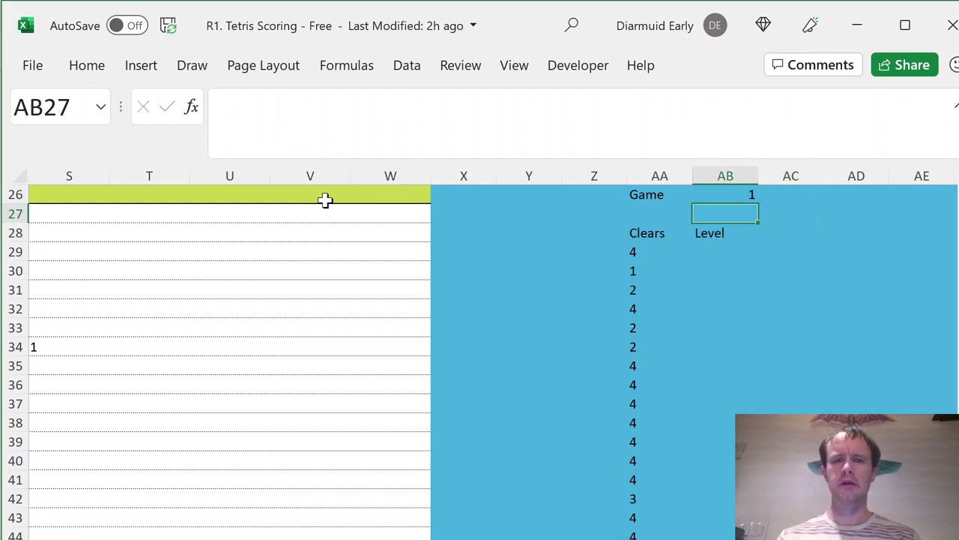
key("Up")
key("Up")
key("Right")
key("Down")
key("Down")
key("Left")
key("Down")
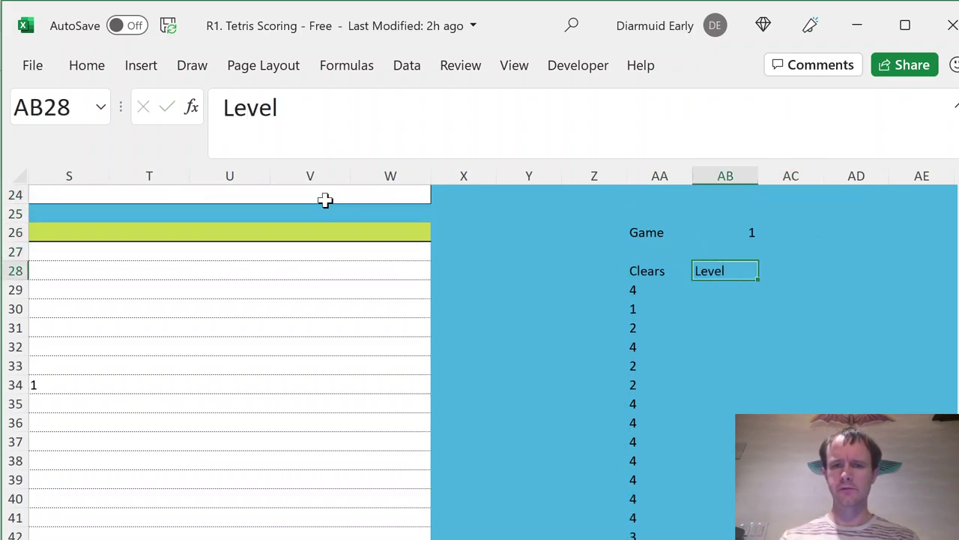
key("Down")
- Start AB29's formula as =MAX(INDEX($D$27:$D$56,$AB$26) to fetch the start level
type("=")
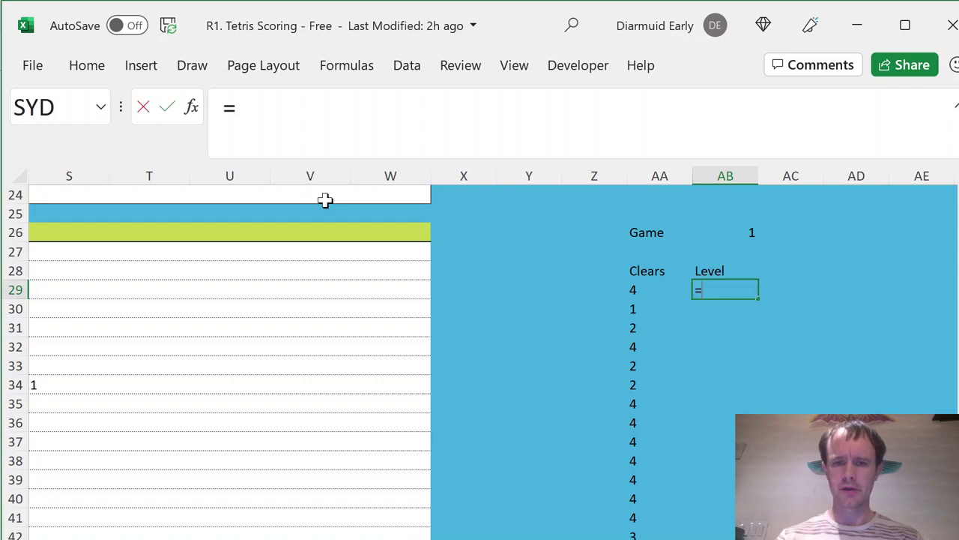
type("MAX(in")
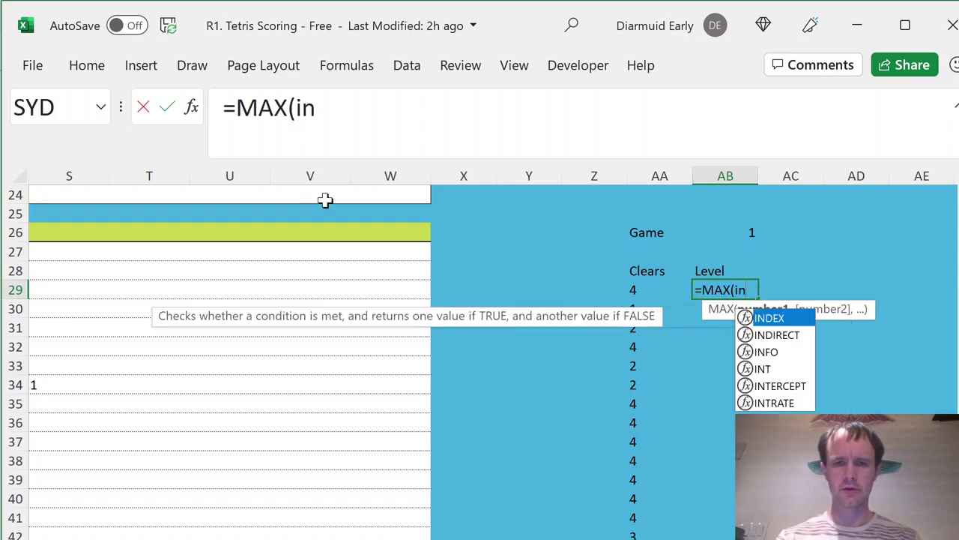
key("Tab")
key("Left")
key("ctrl+Left")
key("ctrl+Left")
key("Left")
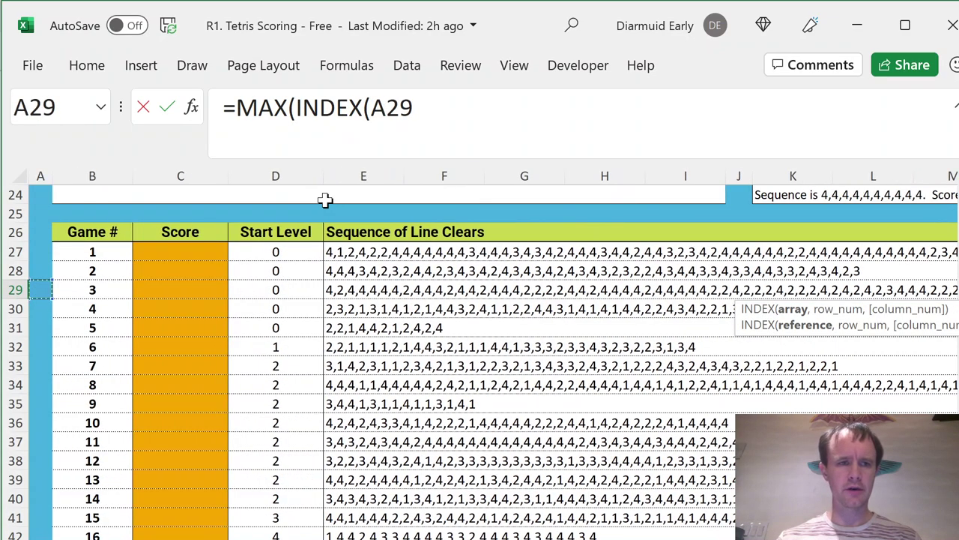
key("Up")
key("Up")
key("Right")
key("Right")
key("Right")
key("ctrl+shift+Down")
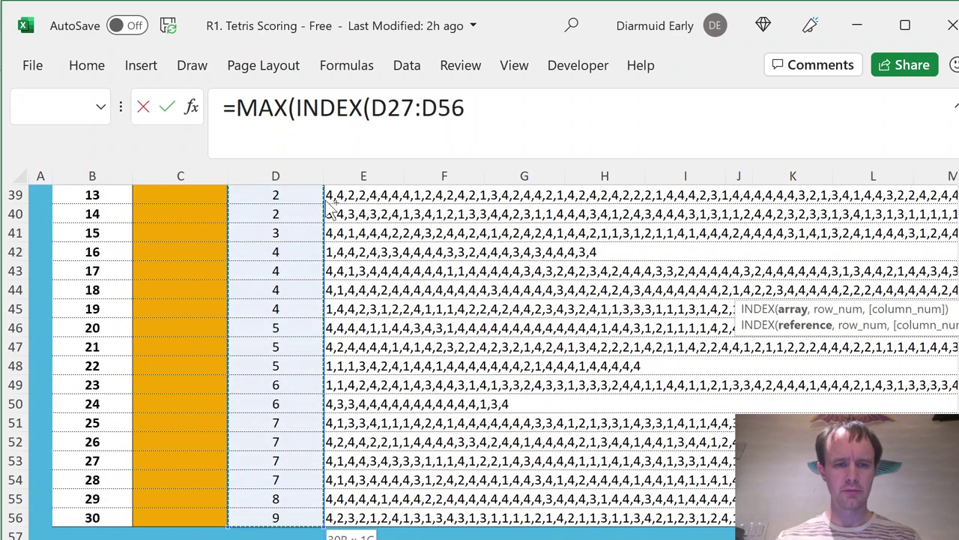
key("F4")
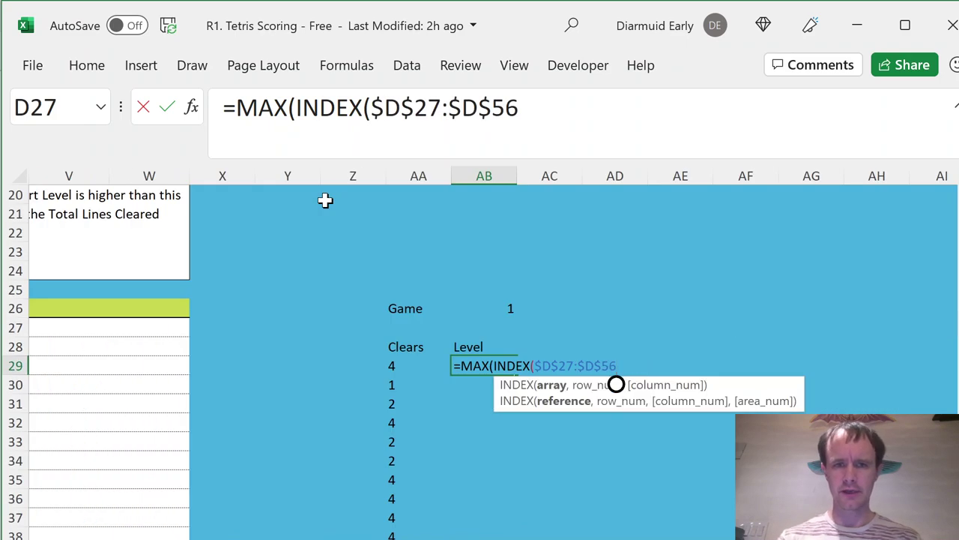
type(",")
key("Up")
key("Up")
key("Up")
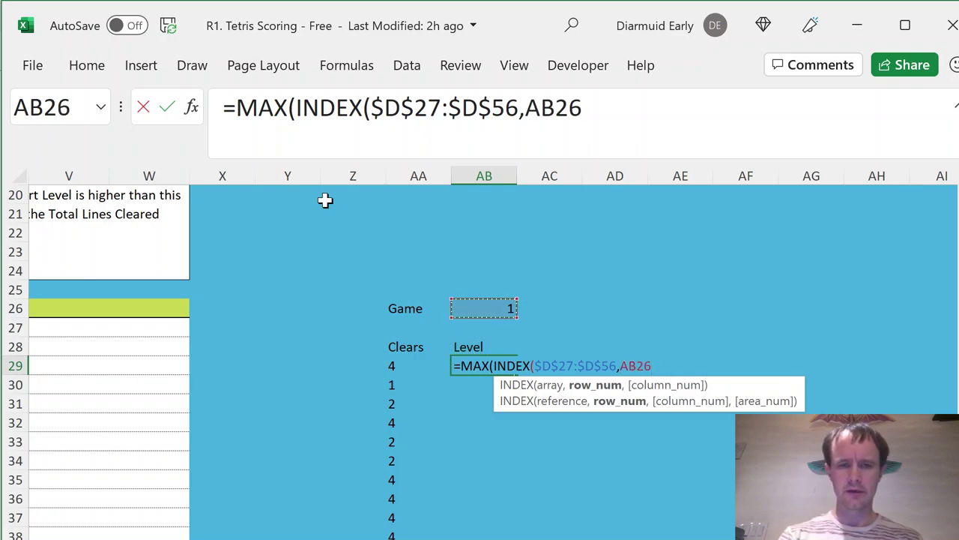
key("F4")
- Finish it with INT(SUM(AA$29:AA29)/10) and enter it, giving 0
type("),")
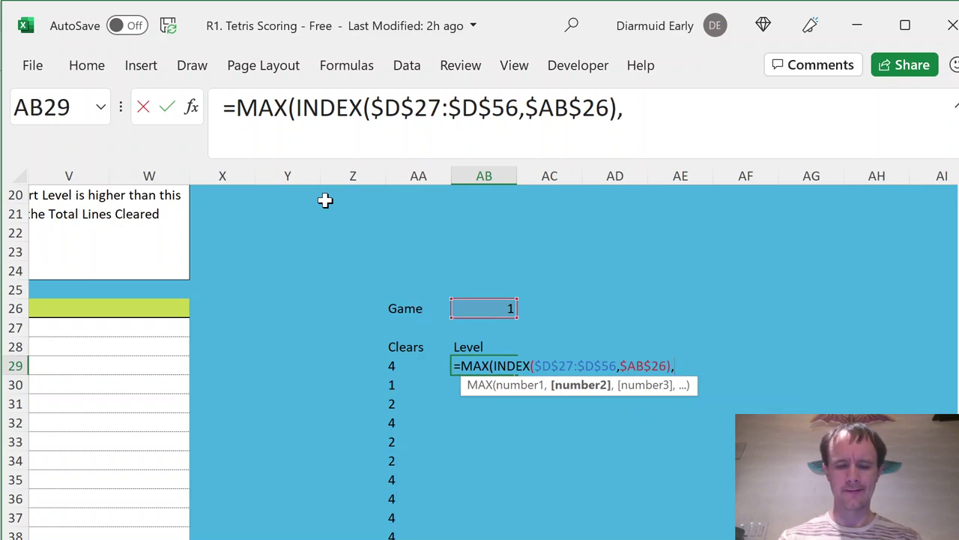
type("sum")
key("Tab")
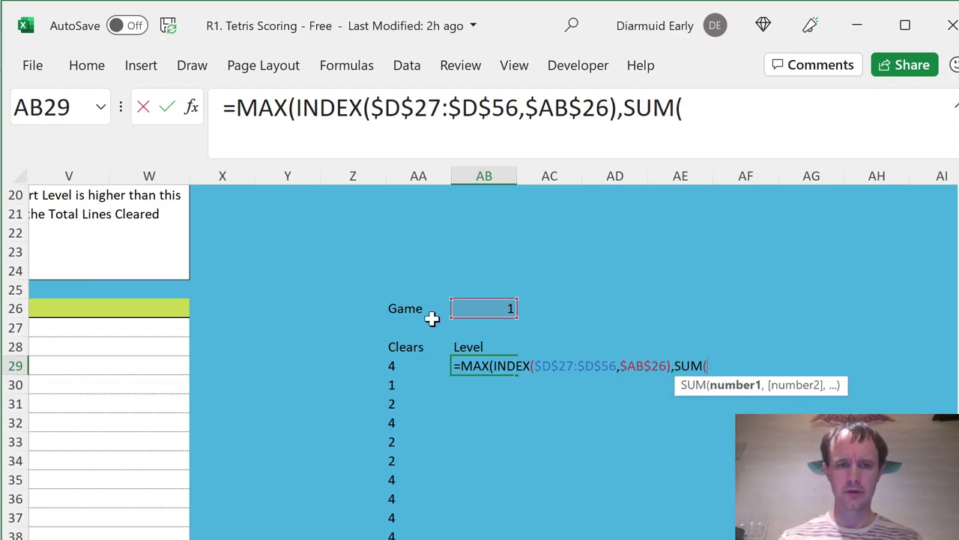
left_click(405, 365)
type(":AA29")
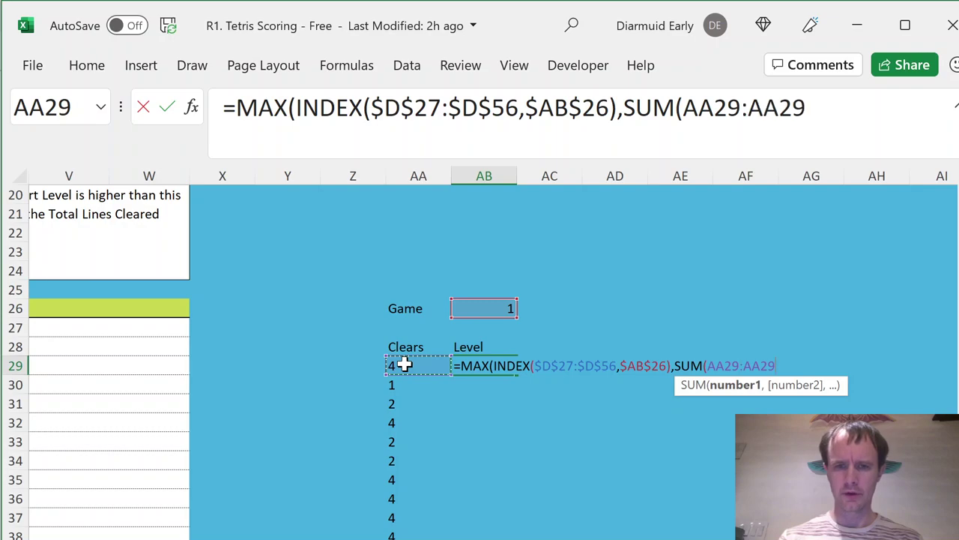
type(")")
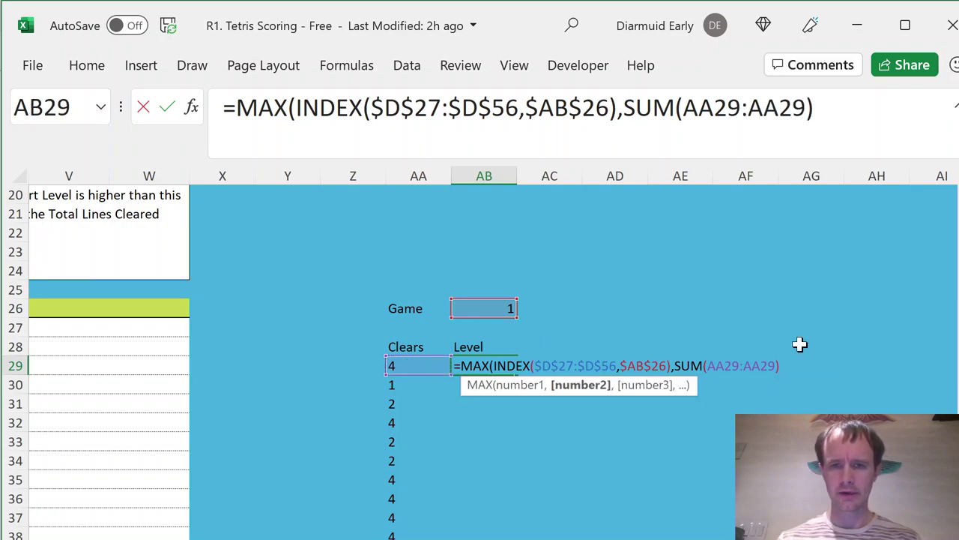
key("Left")
key("Left")
key("Left")
key("Left")
key("Left")
key("Left")
key("Left")
key("Left")
type("$")
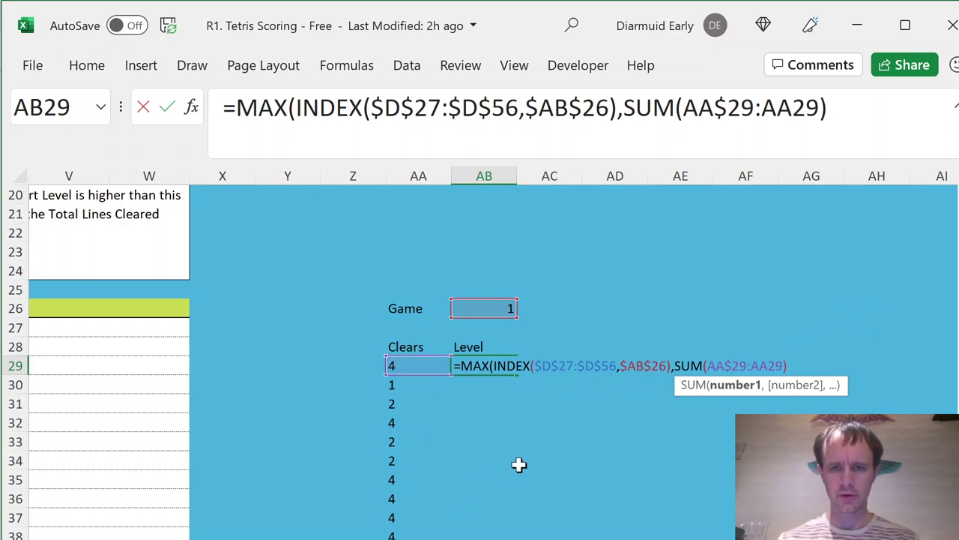
key("End")
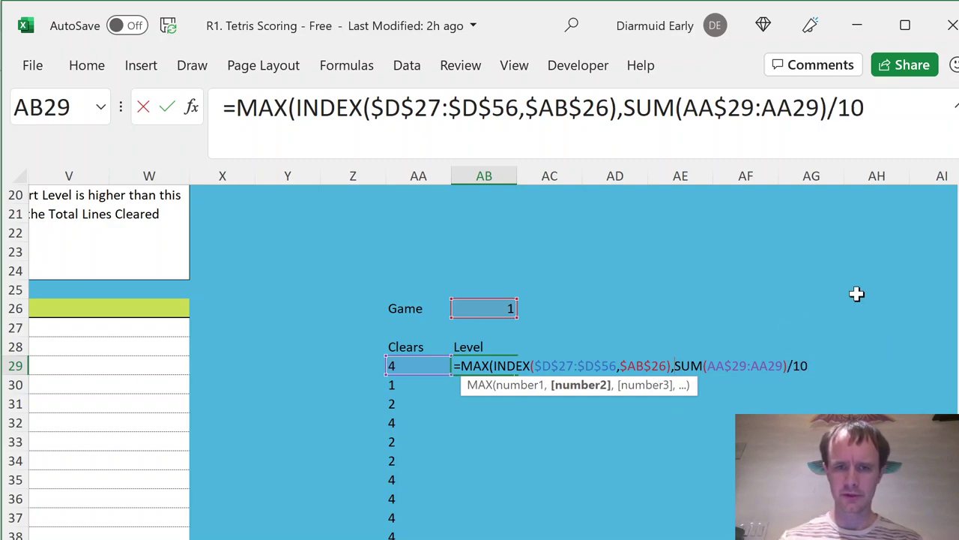
type("int(")
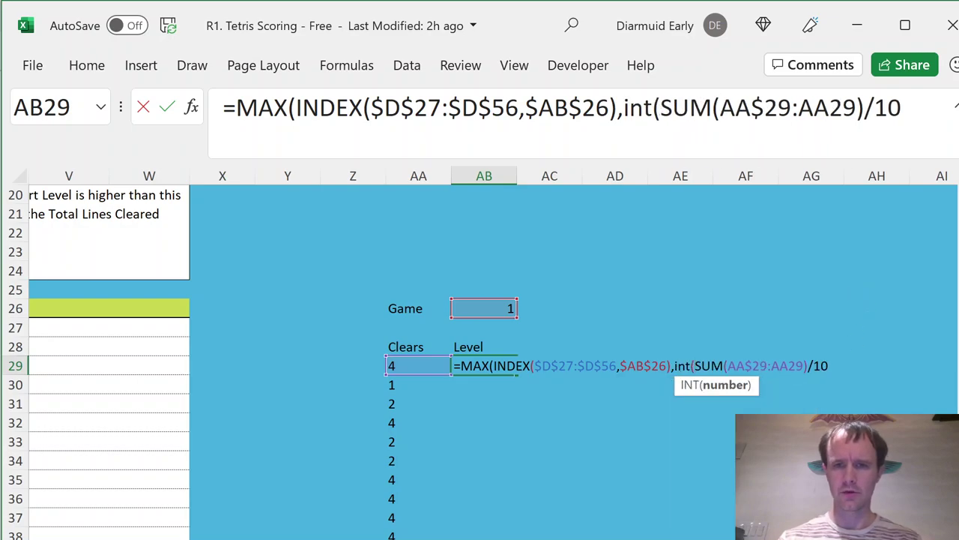
type(")")
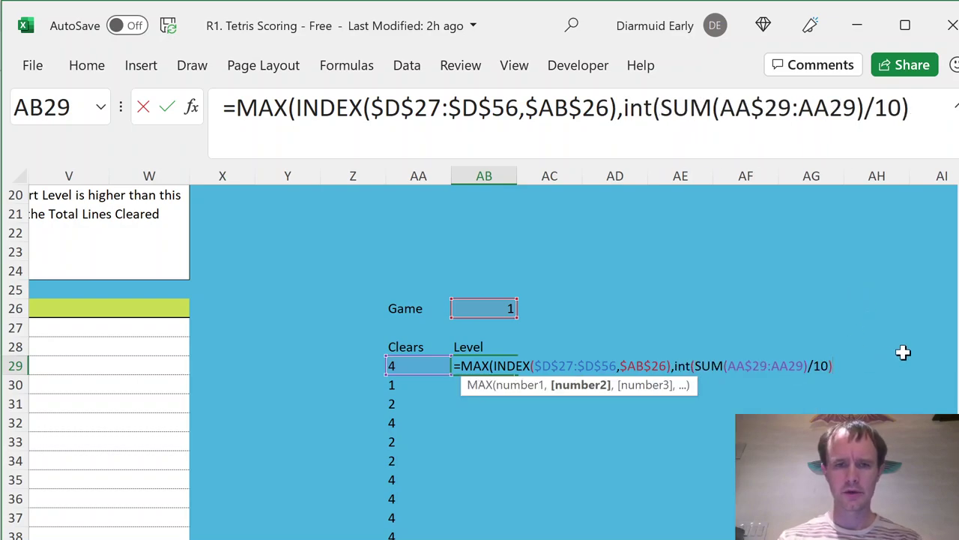
key("Return")
key("Up")
- Commit AB29's level formula and copy it down to AB30 and AB31
key("Down")
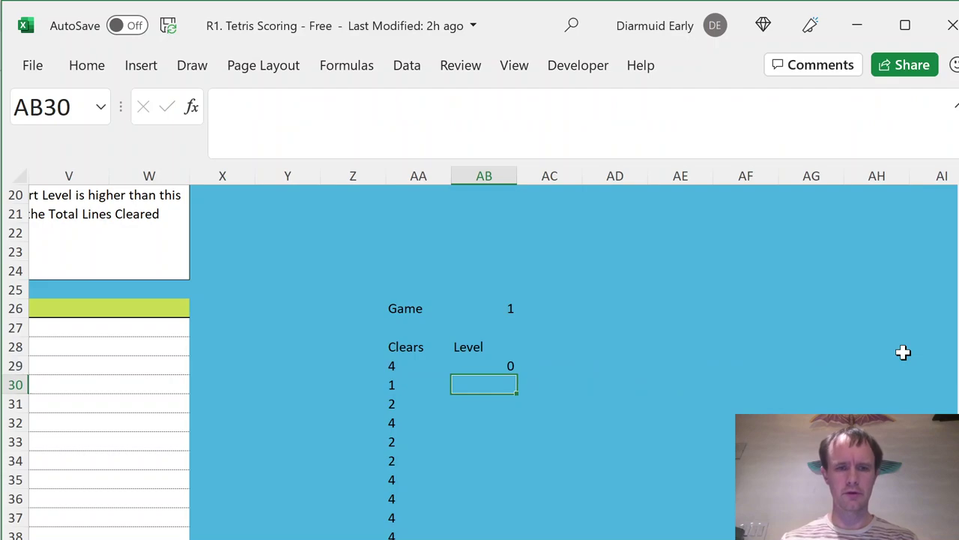
key("ctrl+d")
key("Down")
key("ctrl+d")
- Prefix AA29's clears formula with 1* so the Clears values become numbers
key("Left")
key("Up")
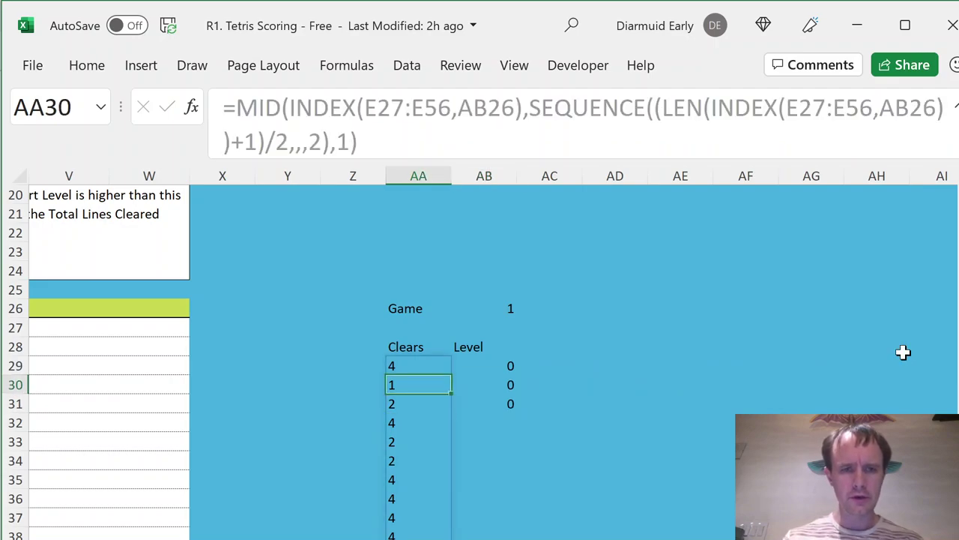
key("Up")
key("shift+Down")
key("shift+Down")
key("shift+Down")
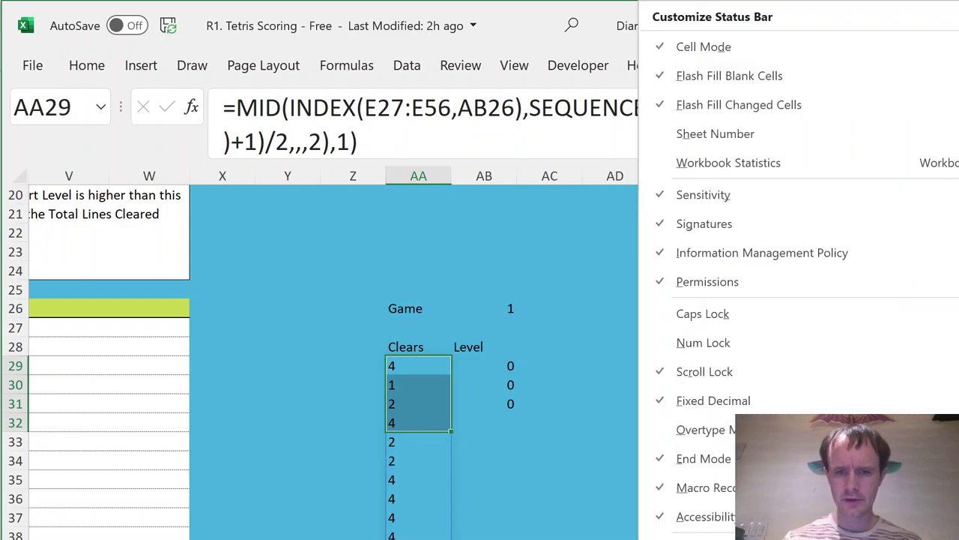
key("Escape")
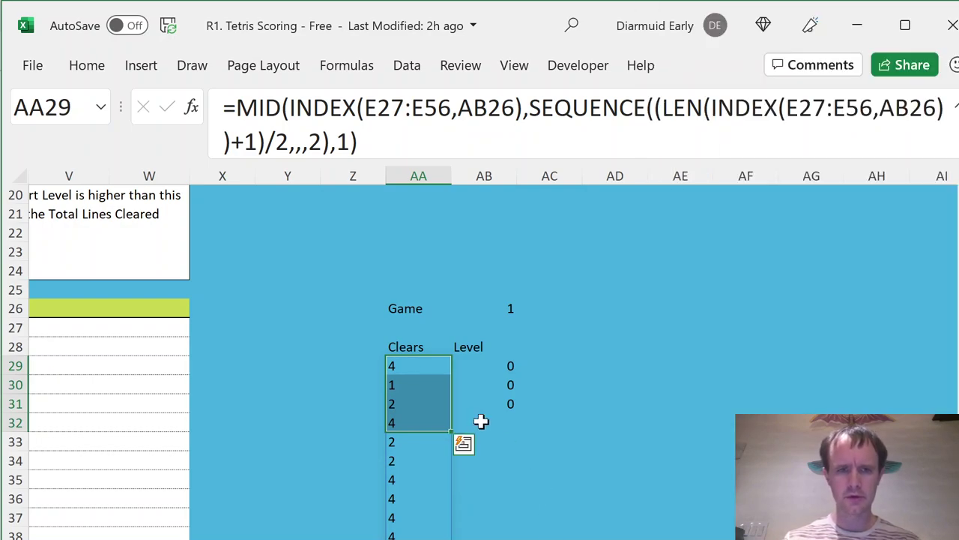
left_click(412, 371)
left_click(237, 108)
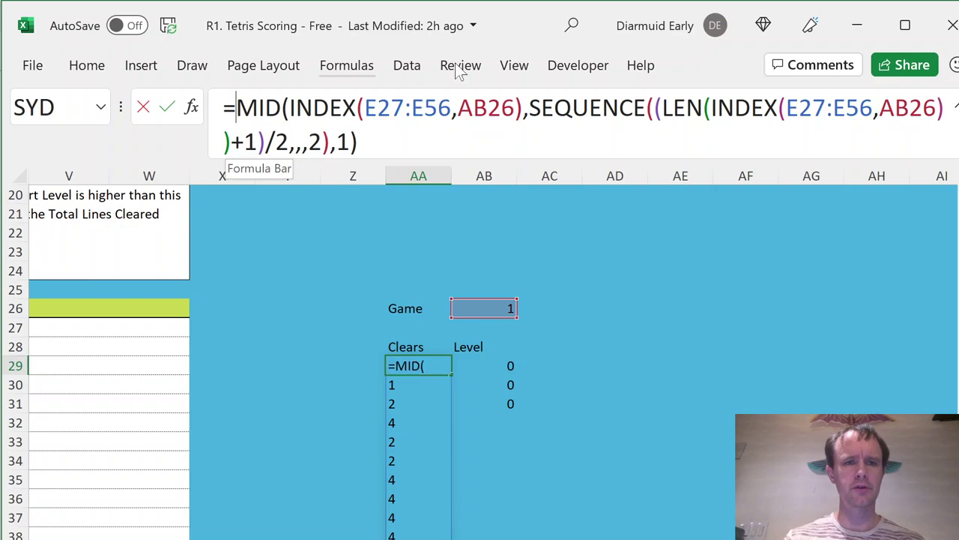
type("1*")
key("Return")
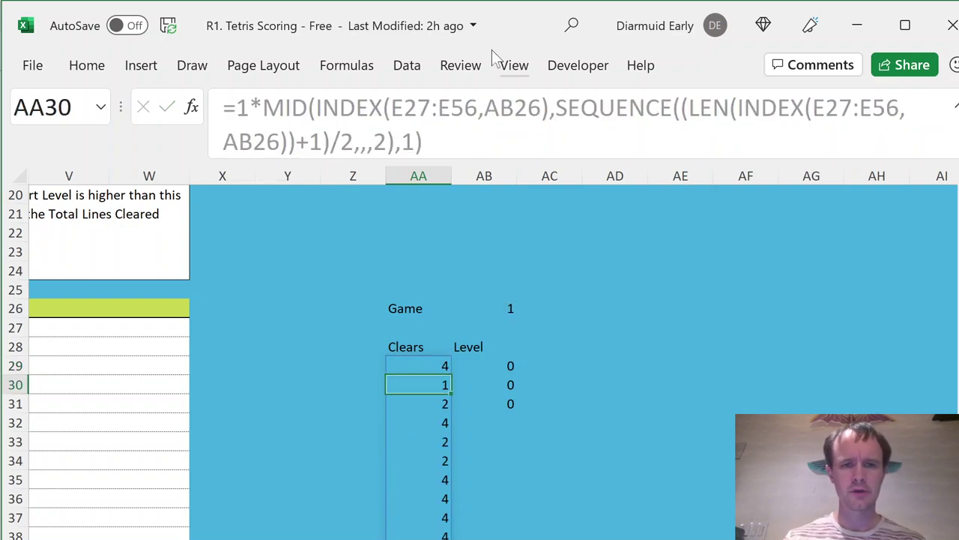
key("Up")
key("shift+Down")
key("shift+Down")
key("shift+Down")
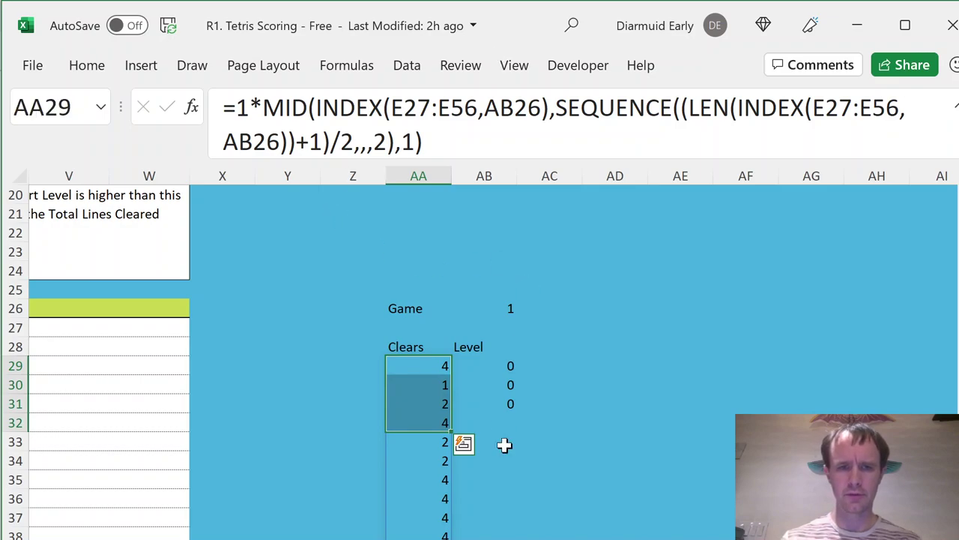
- Fill the Level formula into AB32 and then down through AB43
left_click(490, 422)
key("ctrl+d")
key("Left")
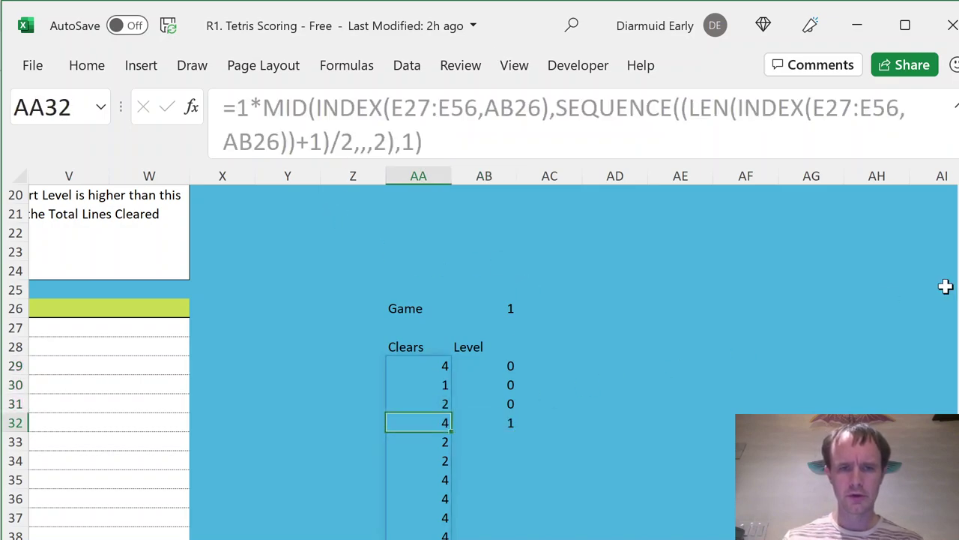
key("Up")
key("Up")
key("Up")
key("shift+Down")
key("shift+Down")
key("shift+Down")
key("shift+Down")
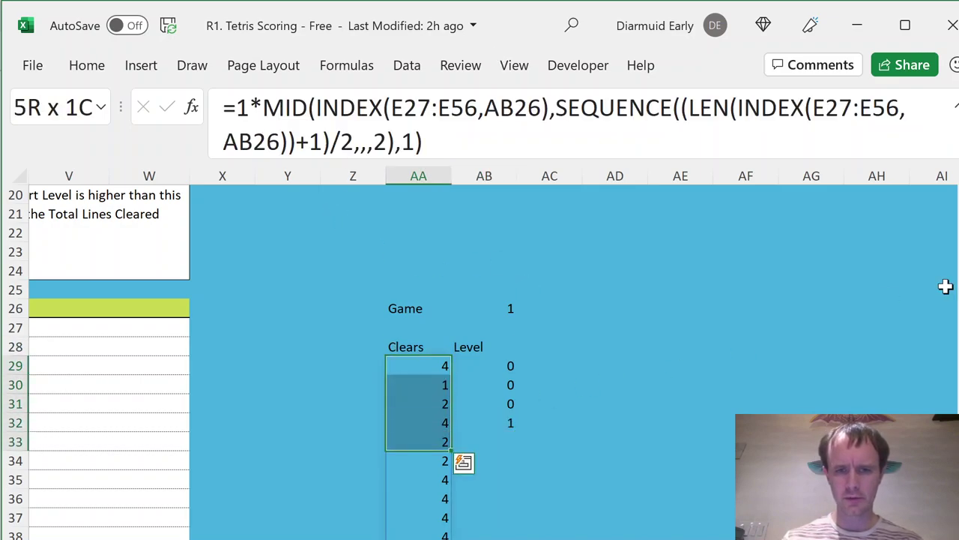
key("shift+Down")
key("shift+Down")
key("shift+Down")
key("shift+Down")
key("shift+Down")
key("shift+Down")
key("shift+Down")
key("shift+Down")
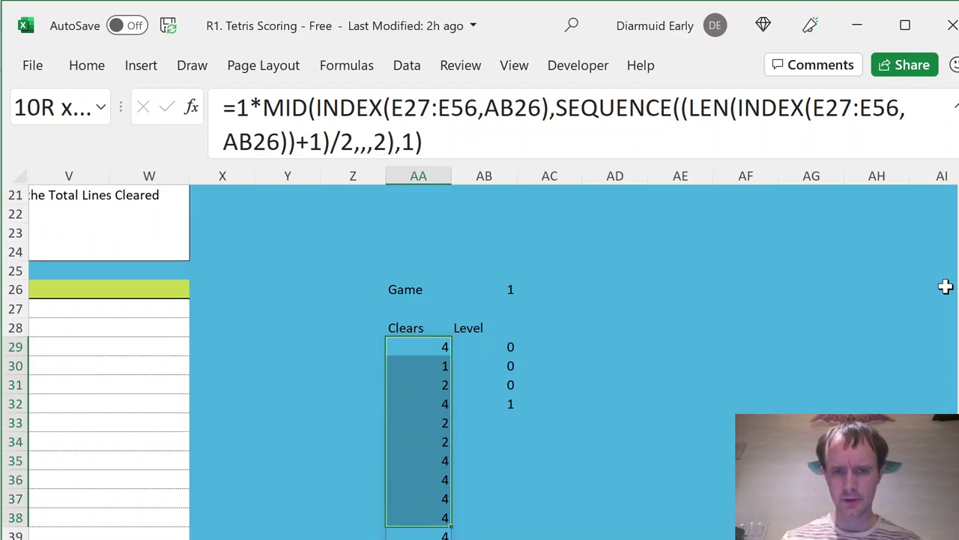
key("shift+Down")
key("shift+Down")
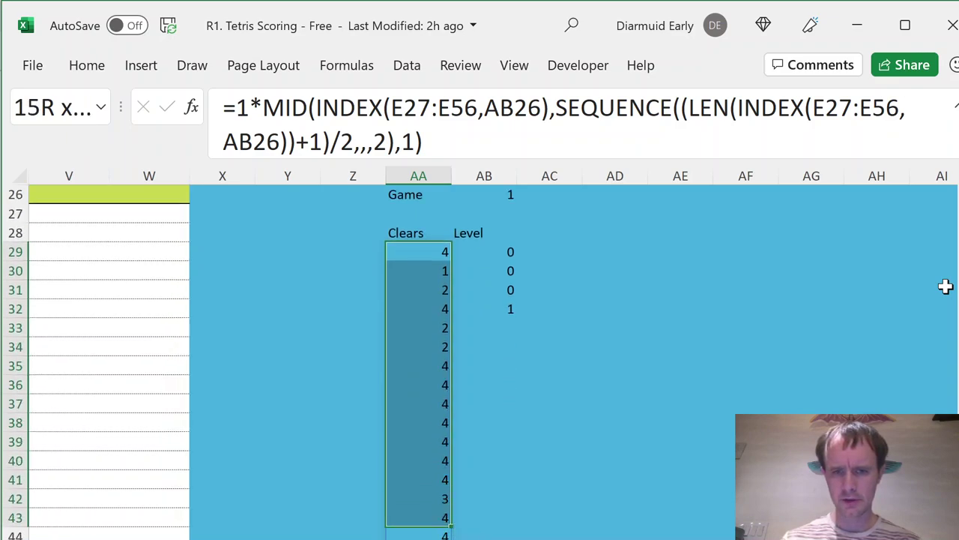
key("shift+Down")
key("shift+Up")
key("shift+Return")
key("Right")
key("ctrl+shift+Up")
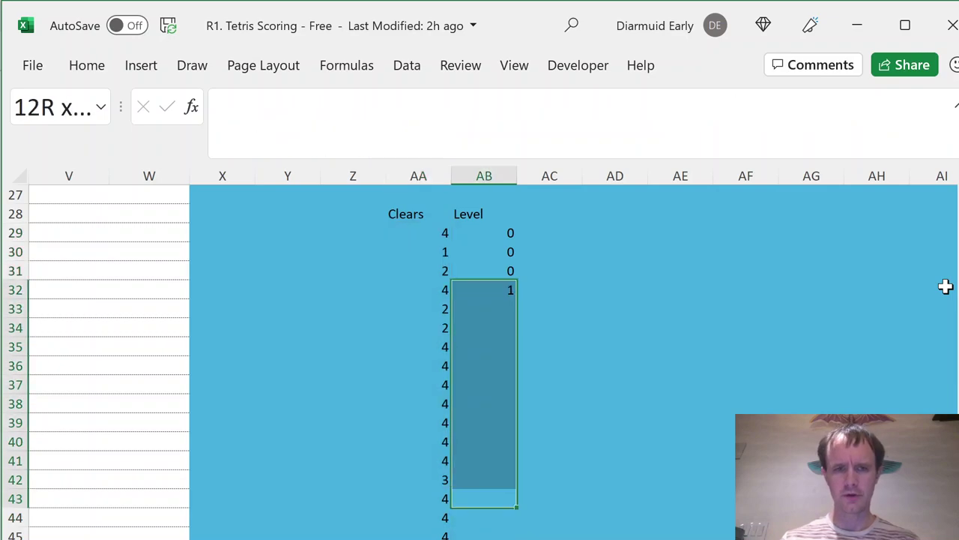
key("ctrl+d")
key("shift+BackSpace")
- Review the Clears and Level values from row 43 back up to the first formula
key("Left")
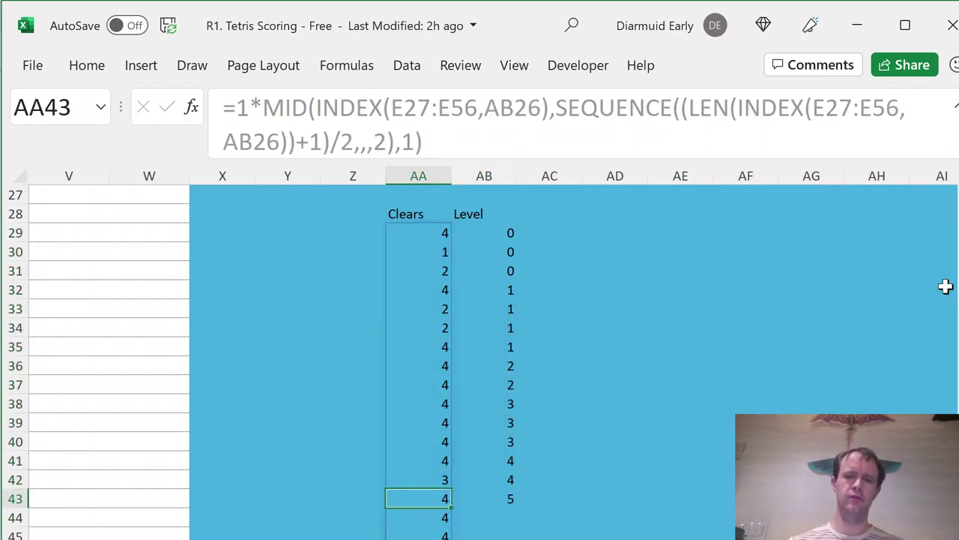
key("Up")
key("ctrl+Up")
key("Right")
key("Down")
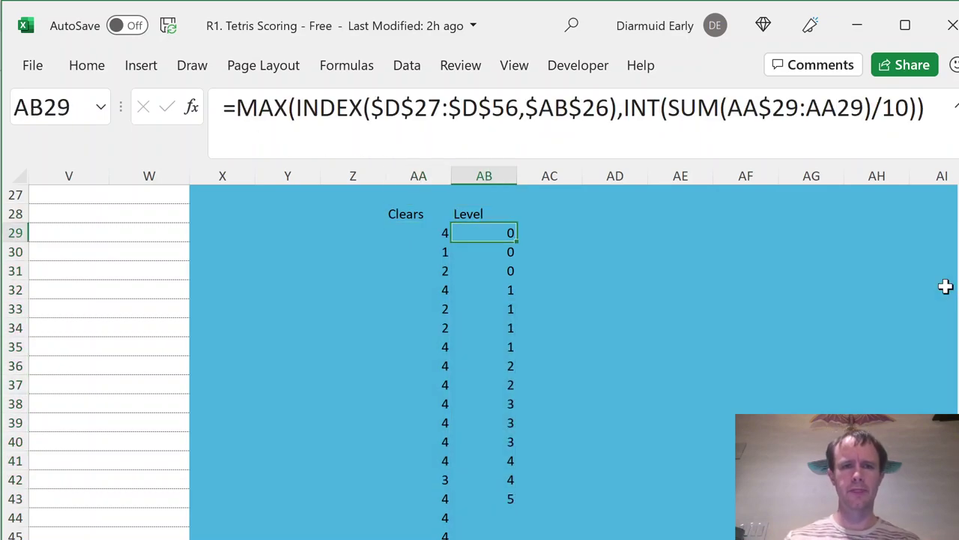
key("Left")
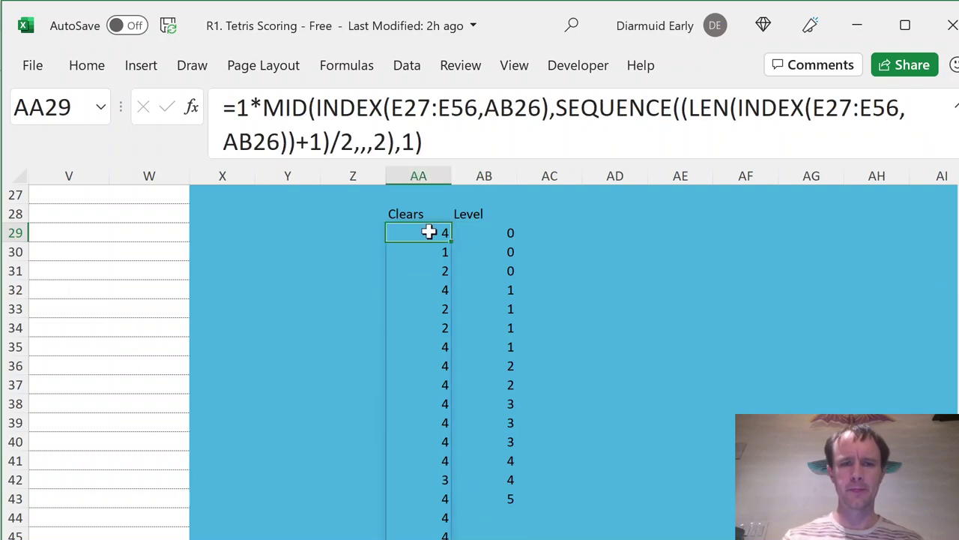
key("Left")
key("Left")
key("Left")
key("Up")
key("Up")
key("Up")
key("Left")
- Enter the clear-count formula =(LEN(E27)+1)/2 in cell X27
key("Down")
key("Right")
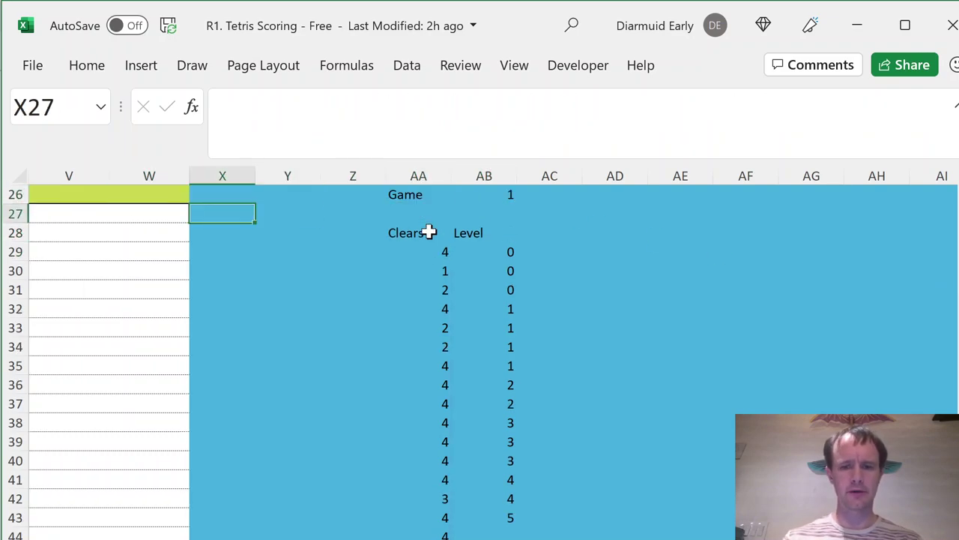
type("=max")
key("Tab")
type("len")
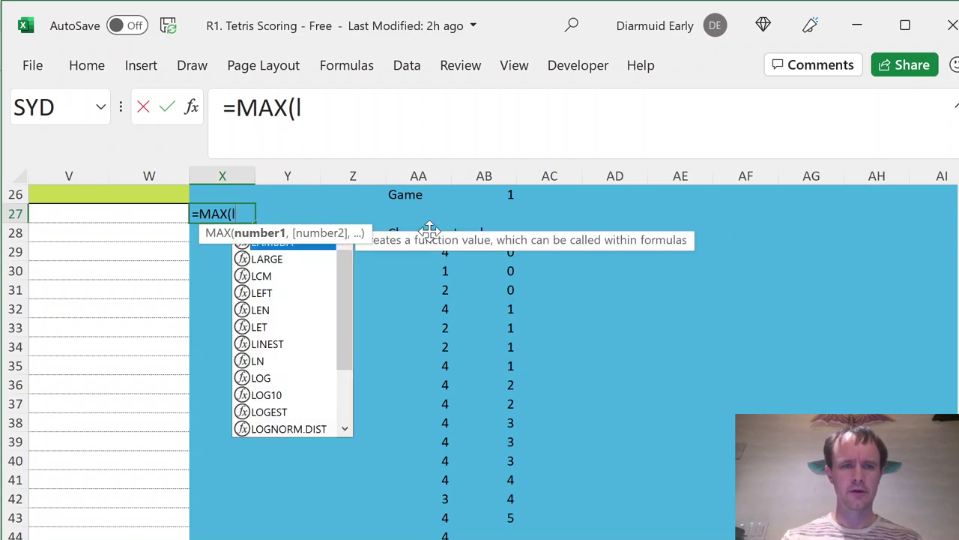
key("Tab")
key("BackSpace")
key("BackSpace")
key("BackSpace")
key("BackSpace")
key("BackSpace")
key("BackSpace")
key("BackSpace")
key("BackSpace")
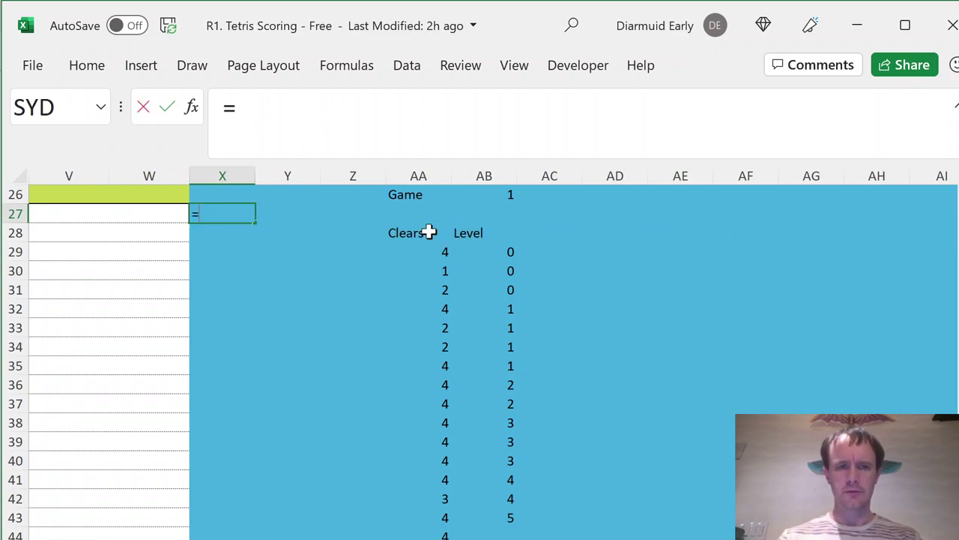
type("len")
key("Tab")
key("ctrl+Left")
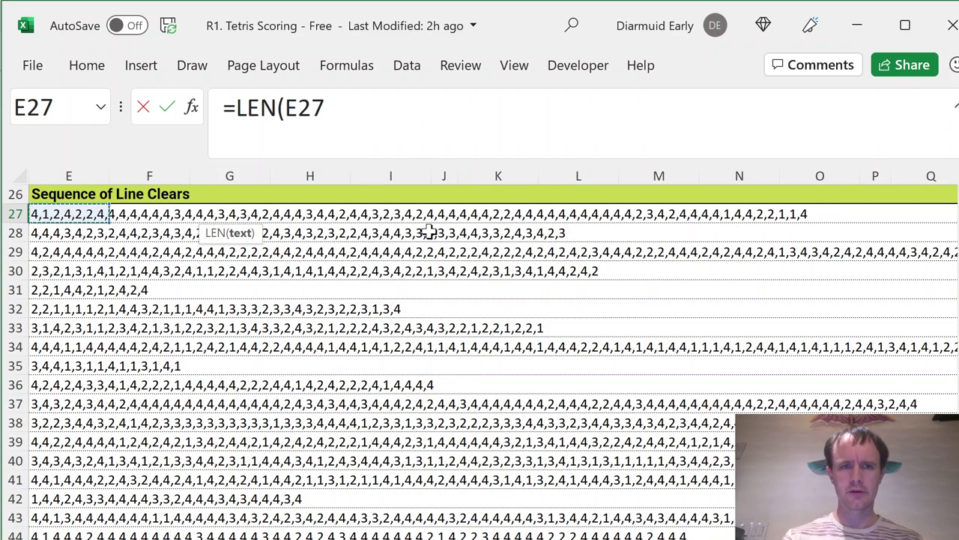
type(")+1)/2")
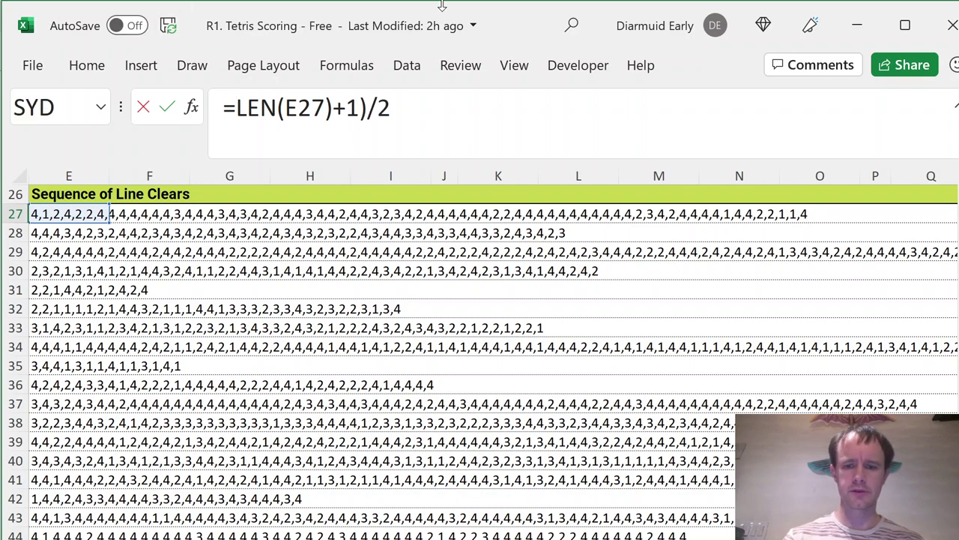
key("Return")
- Fill the X27 count formula down column X to row 56 for every game
key("Right")
key("Right")
key("Right")
key("Right")
key("Down")
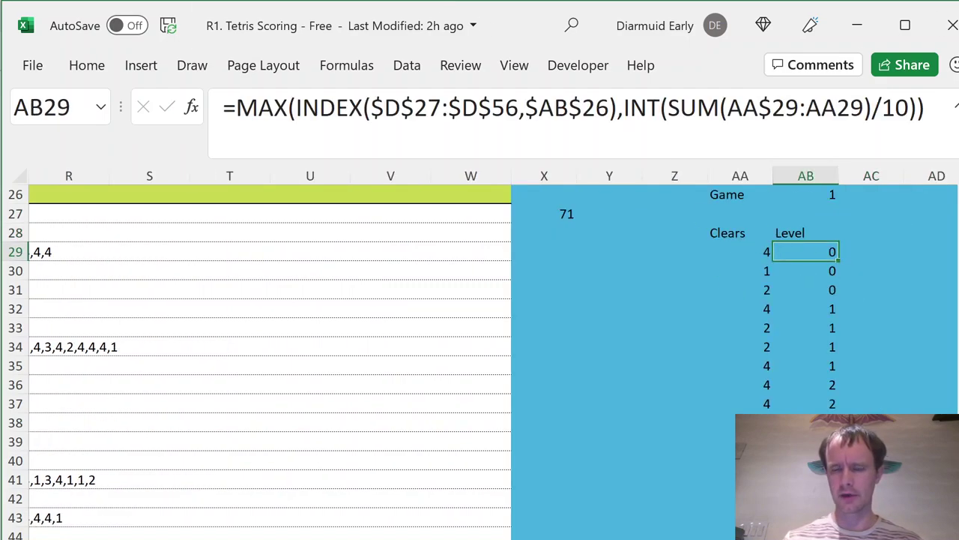
left_click(737, 249)
left_click(561, 215)
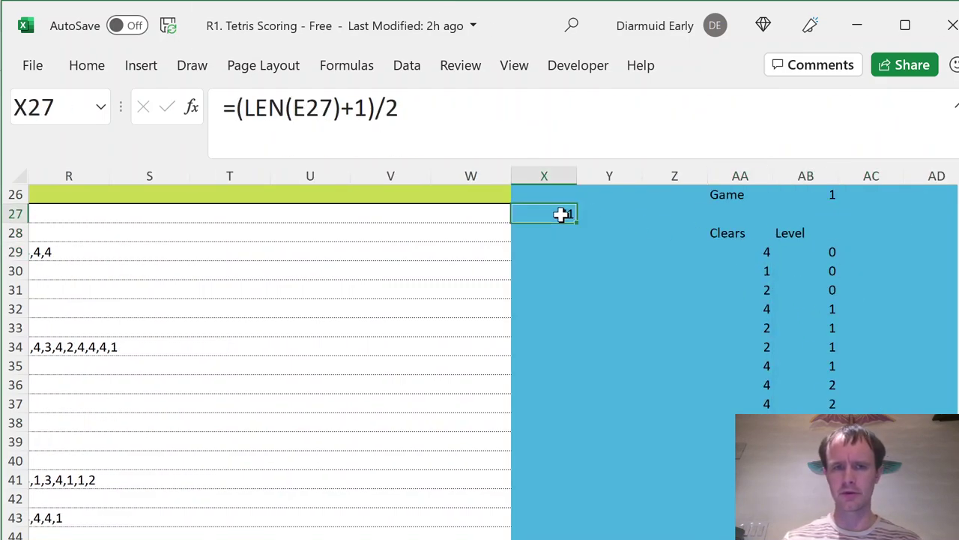
key("shift+Down")
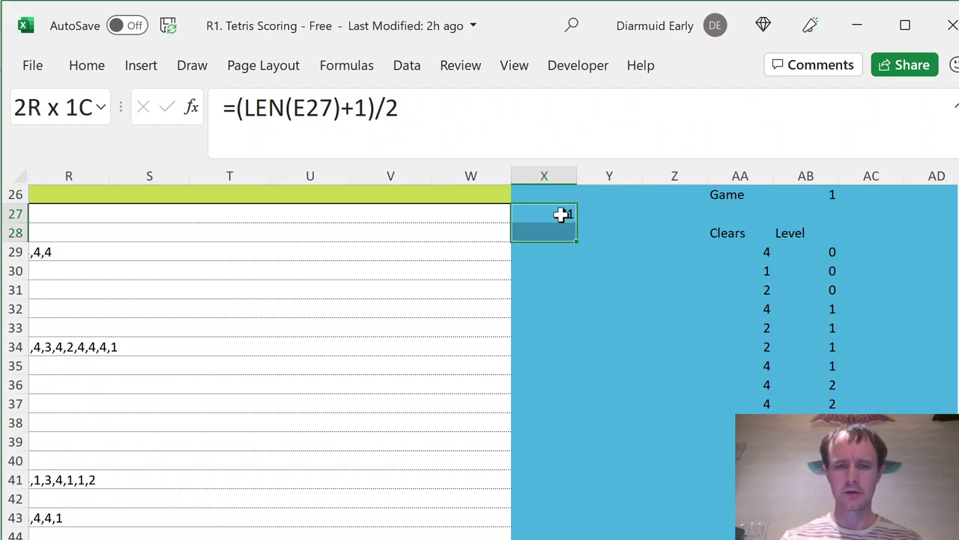
key("shift+Down")
key("shift+Down")
key("shift+Down")
key("shift+Down")
key("shift+Down")
key("shift+Down")
key("shift+Down")
key("shift+Down")
key("shift+Down")
key("shift+Down")
key("shift+Down")
key("shift+Down")
key("shift+Down")
key("shift+Down")
key("shift+Down")
key("shift+Down")
key("shift+Down")
key("shift+Down")
key("shift+Down")
key("shift+Down")
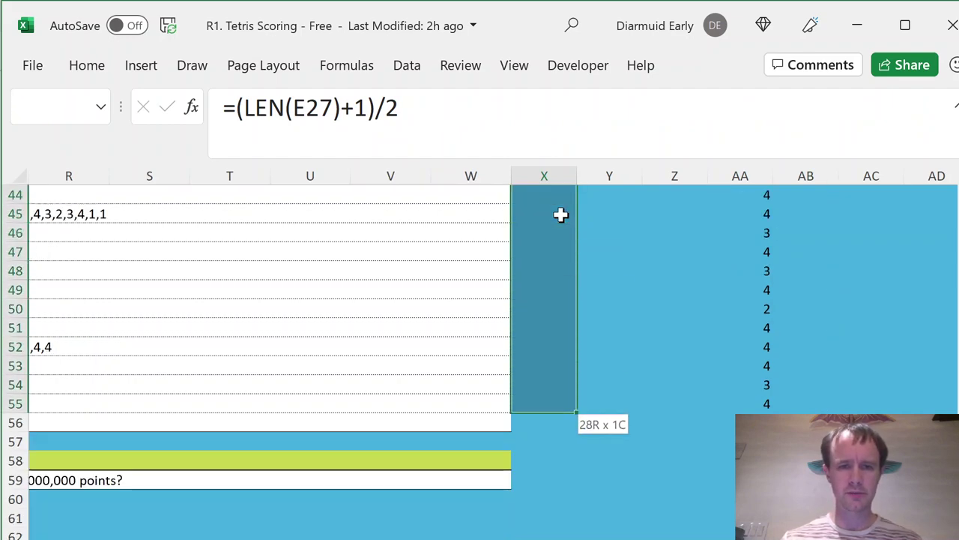
key("ctrl+d")
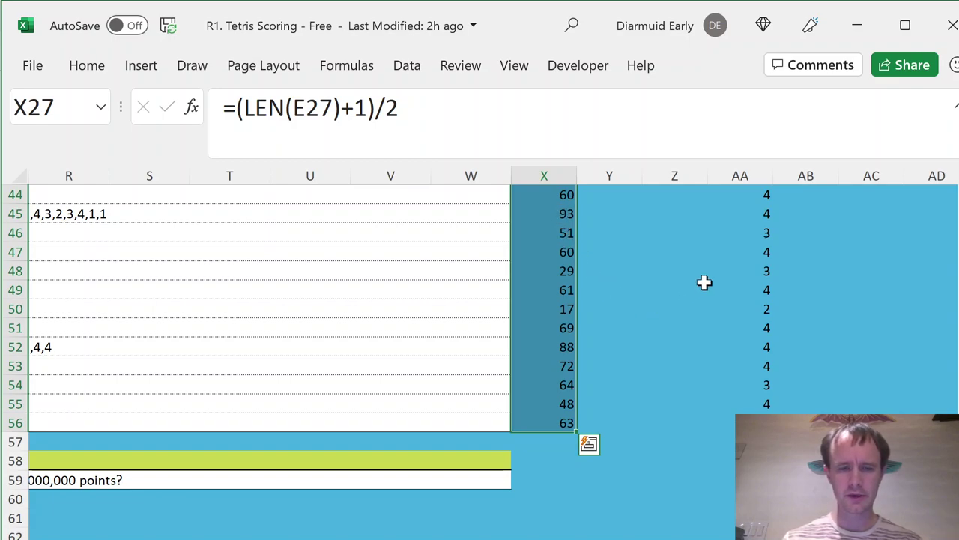
key("ctrl+BackSpace")
key("Right")
key("Right")
key("Right")
key("Right")
- Extend the Level formula a few more rows past the end of column AB
key("Down")
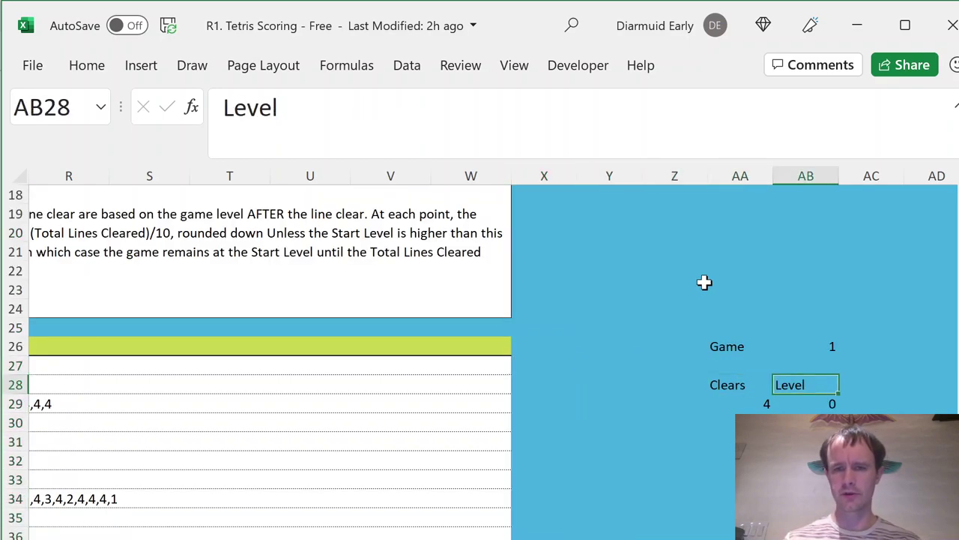
key("Down")
key("shift+Down")
key("shift+Down")
key("shift+Down")
key("shift+Down")
key("shift+Down")
key("shift+Down")
key("shift+Down")
key("shift+Down")
key("shift+Down")
key("shift+Down")
key("shift+Down")
key("shift+Down")
key("shift+Down")
key("shift+Down")
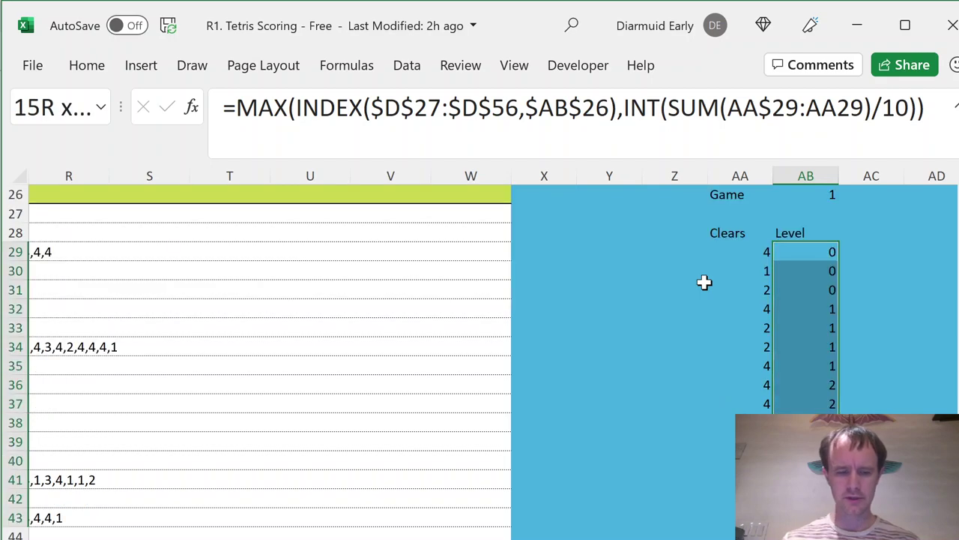
key("shift+Down")
key("shift+Down")
key("shift+Down")
key("shift+Down")
key("shift+Down")
key("shift+Down")
key("shift+Down")
key("shift+Down")
key("shift+Down")
key("shift+Down")
key("shift+Down")
key("shift+Down")
key("shift+Down")
key("shift+Down")
key("shift+Down")
key("shift+Down")
key("shift+Down")
key("shift+Down")
key("shift+Down")
key("shift+Down")
key("shift+Down")
key("shift+Down")
key("shift+Down")
key("shift+Down")
key("shift+Down")
key("shift+Down")
key("shift+Down")
key("shift+Down")
key("shift+Down")
key("shift+Down")
key("shift+Down")
key("shift+Down")
key("shift+Down")
key("shift+Down")
key("shift+Down")
key("shift+Down")
key("shift+Down")
key("shift+Down")
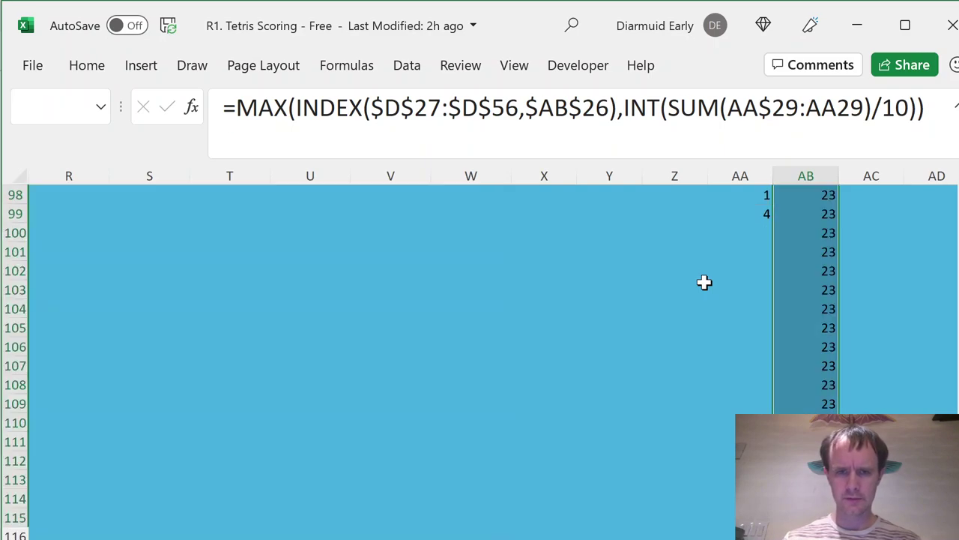
key("ctrl+Down")
key("shift+Down")
key("shift+Down")
key("shift+Down")
key("shift+Down")
key("shift+Down")
key("shift+Down")
key("shift+Down")
key("shift+Down")
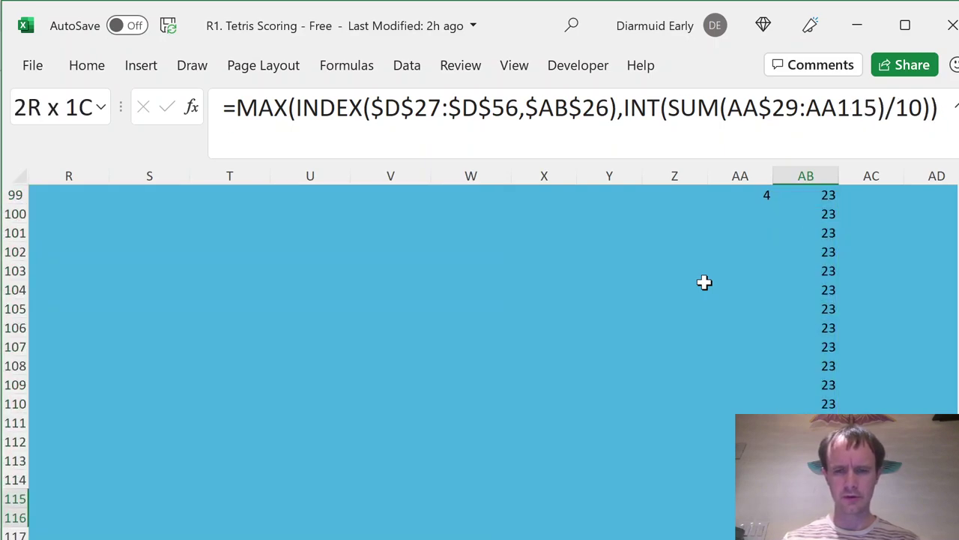
key("ctrl+d")
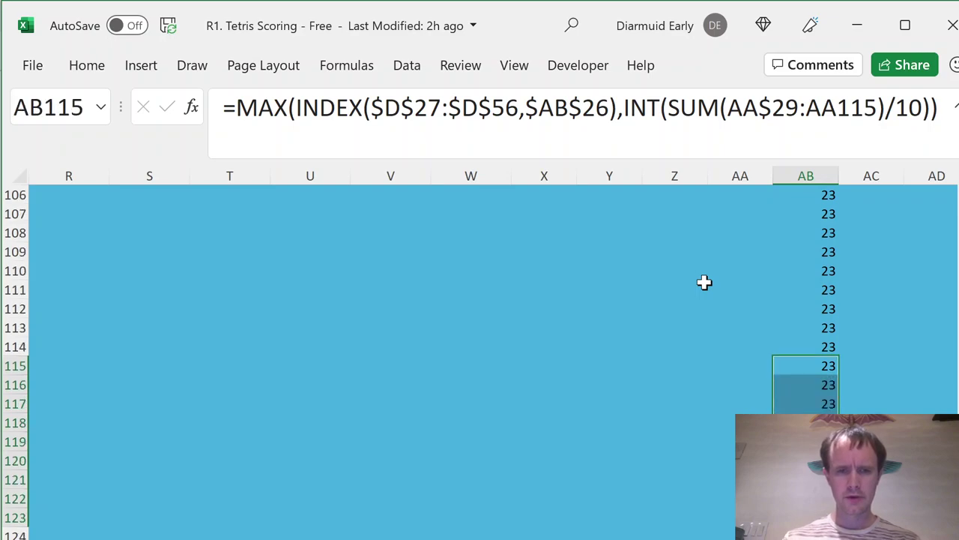
- Check that the Level formulas span AB29:AB123, then move to AC28 beside Level
key("ctrl+Up")
key("Down")
key("ctrl+shift+Down")
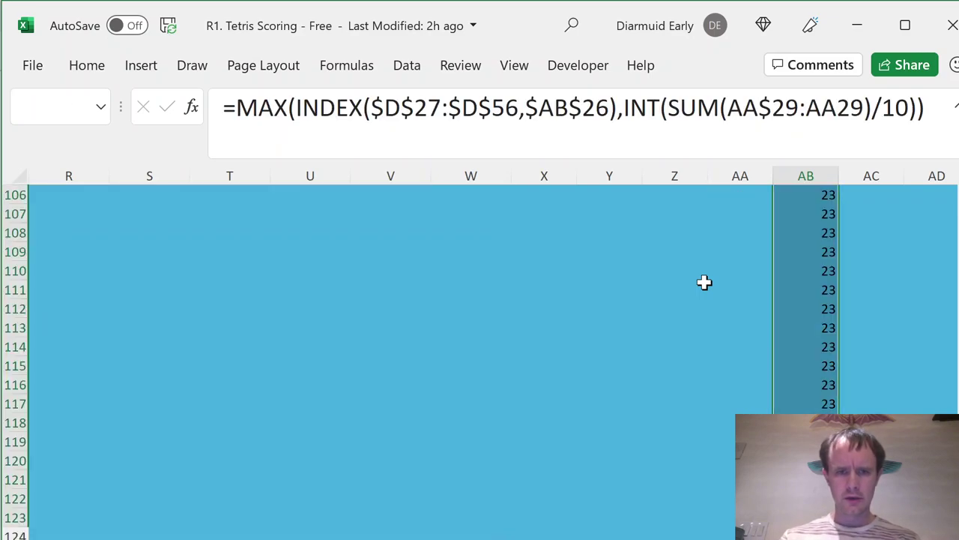
key("ctrl+Down")
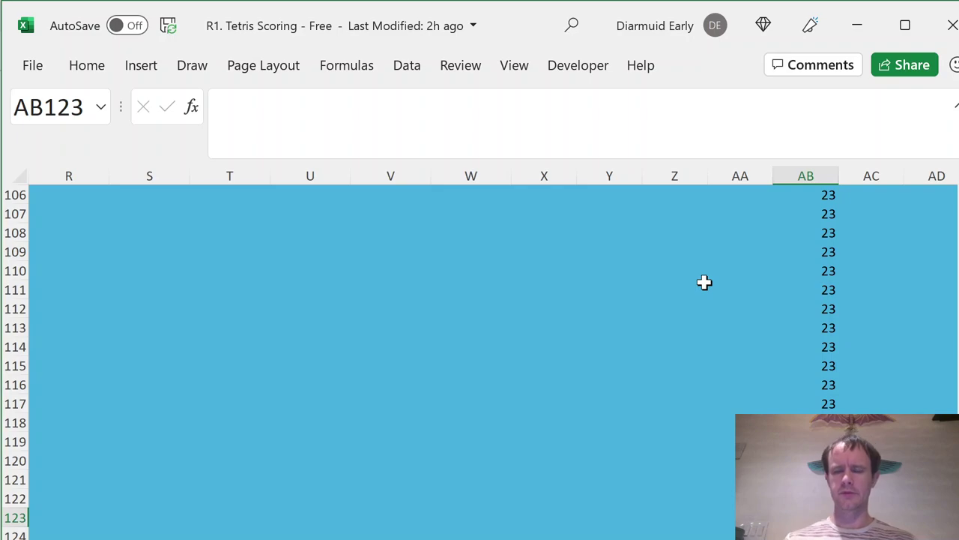
key("Up")
key("ctrl+Up")
key("Right")
- Enter the 'Score' heading in AC28 and move toward the points table
type("S")
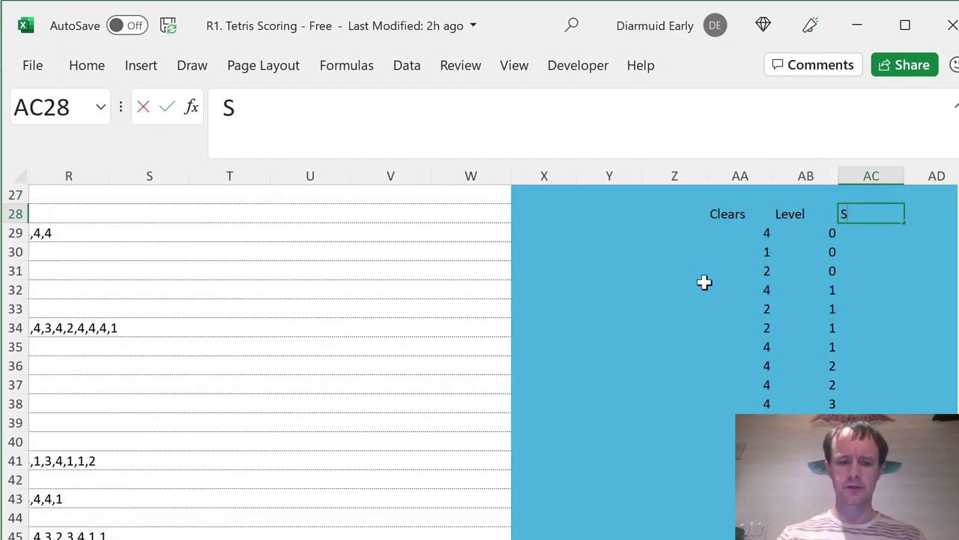
type("core")
key("Right")
key("Right")
key("Down")
key("Left")
key("Left")
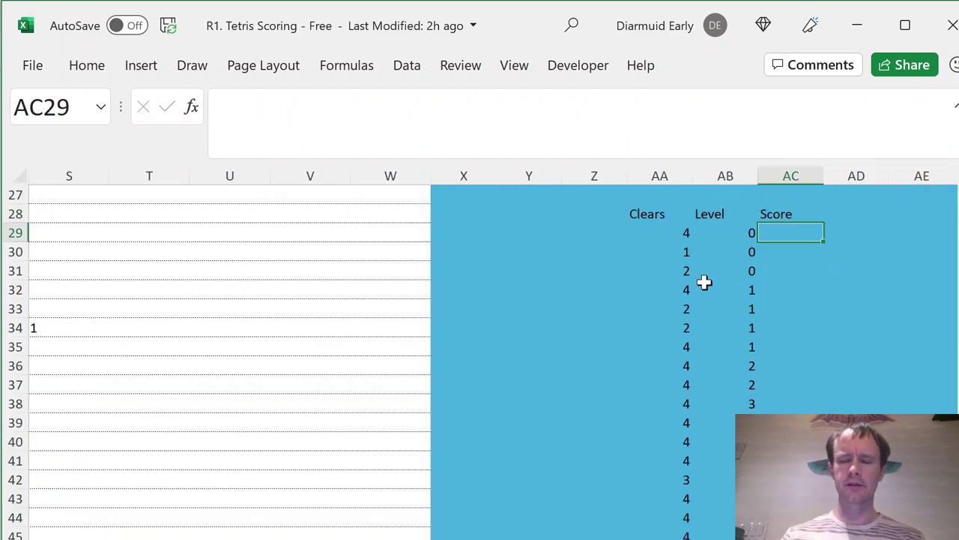
key("ctrl+Up")
key("ctrl+Up")
key("Left")
key("Left")
key("Left")
key("Left")
key("Left")
key("Left")
key("Left")
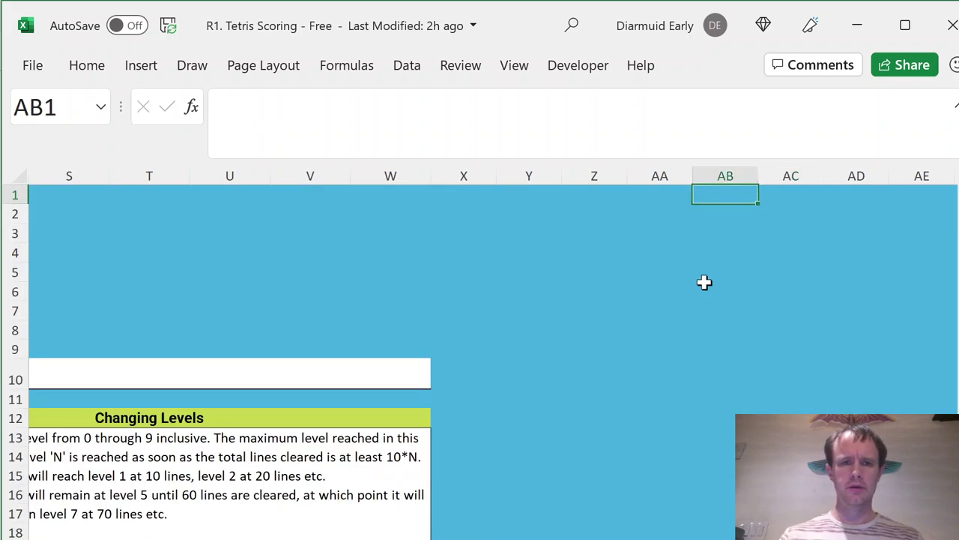
key("Left")
key("Left")
key("Left")
key("Left")
key("Left")
key("Left")
key("Left")
key("Left")
key("Left")
key("Left")
key("Left")
key("Left")
key("Right")
key("Down")
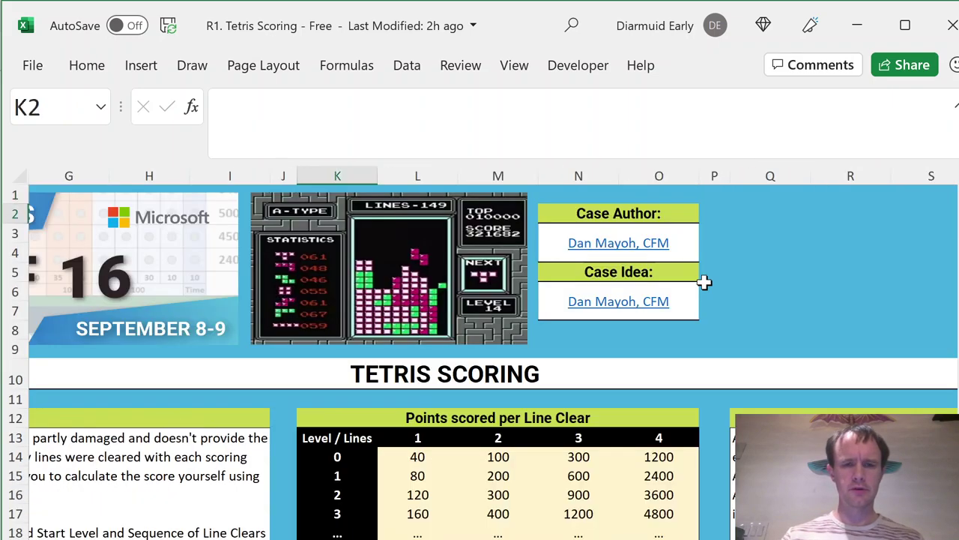
key("Down")
- Check the level-0 single-line value 40 in L14 of the points table
left_click(403, 481)
key("Down")
key("Down")
key("Down")
key("Down")
key("Down")
key("Down")
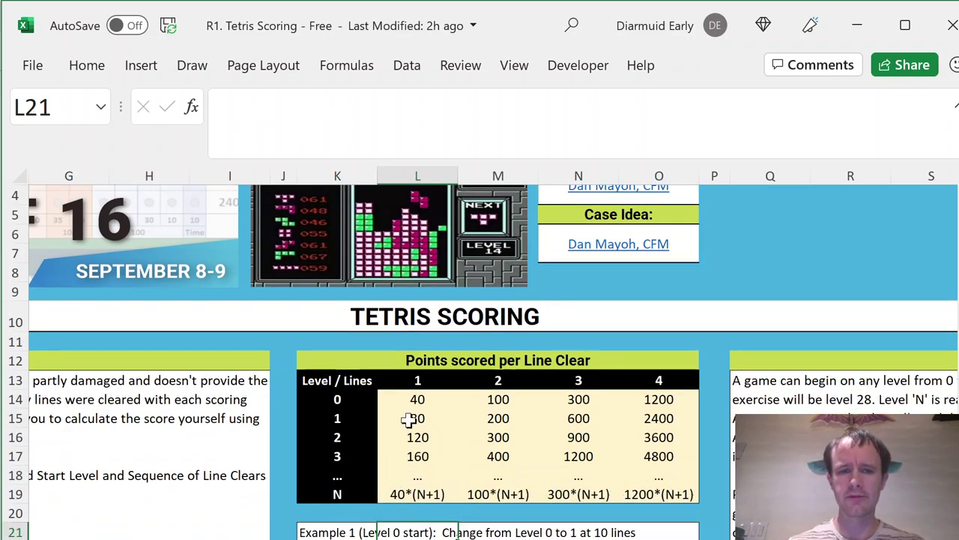
left_click(418, 396)
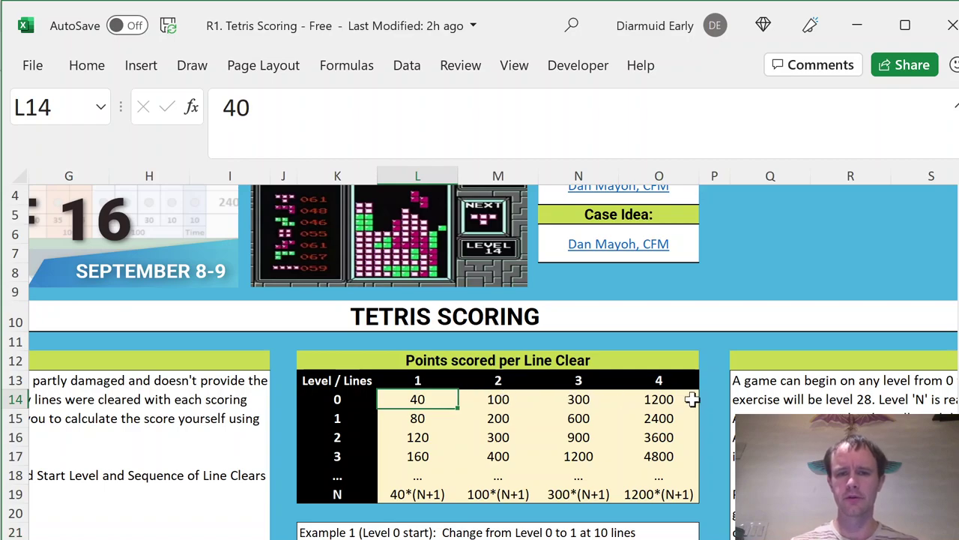
key("Right")
key("Right")
key("Right")
key("Right")
key("Right")
key("Right")
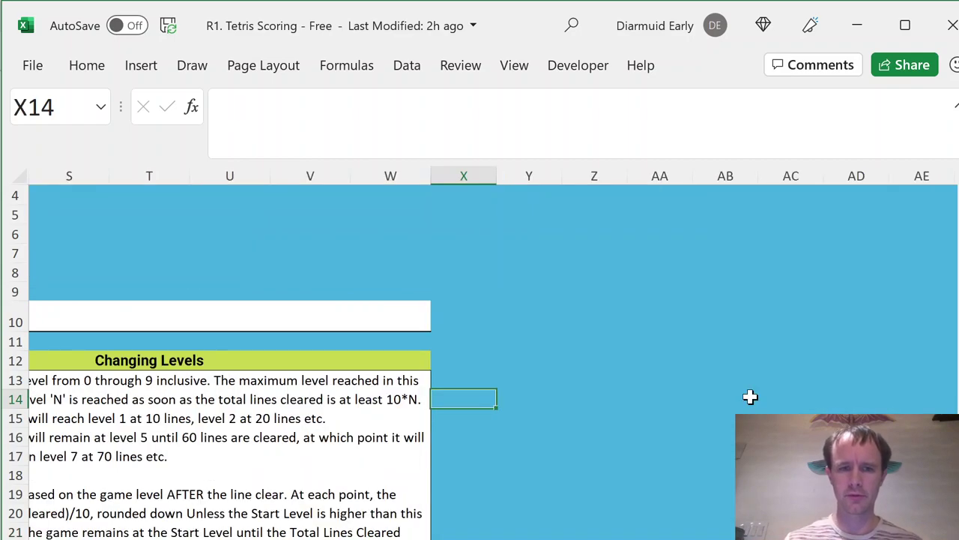
key("Page_Down")
key("Right")
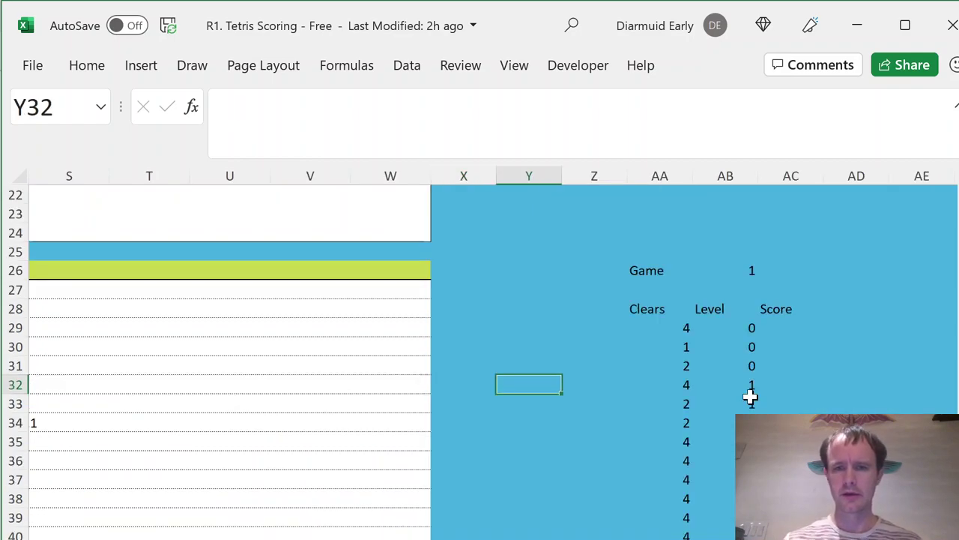
- Start the AC29 score formula as =(AB29+1)*INDEX(
left_click(782, 328)
type("=")
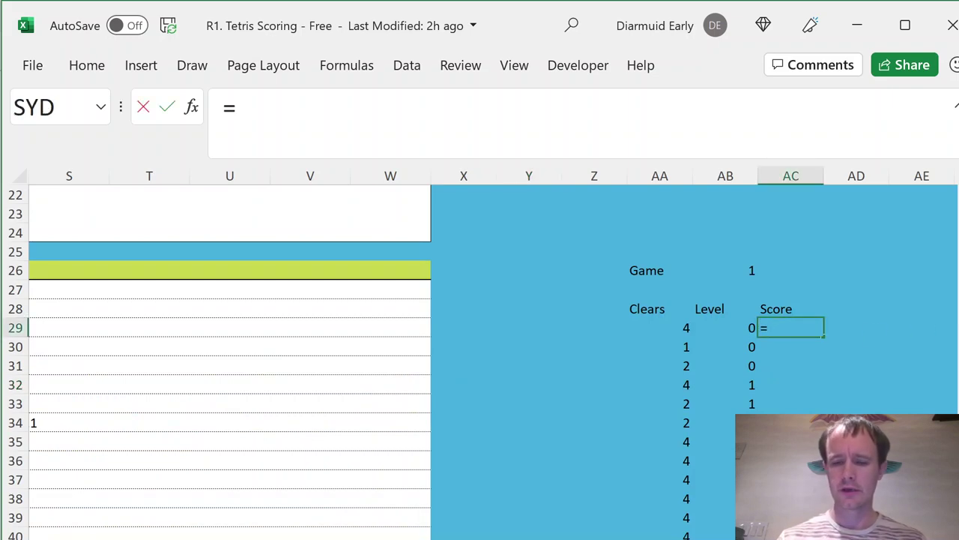
type("(")
key("Left")
type("+")
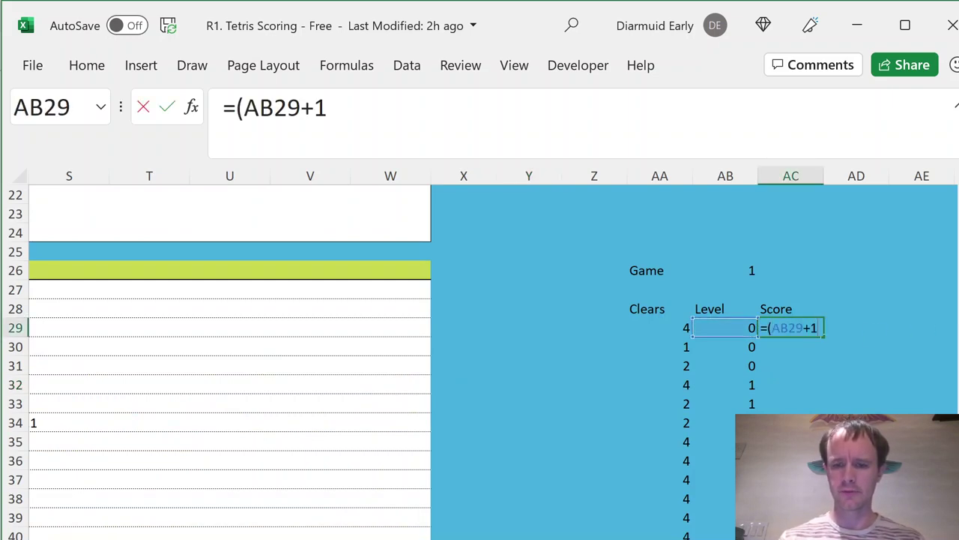
type("1)*ind")
key("Tab")
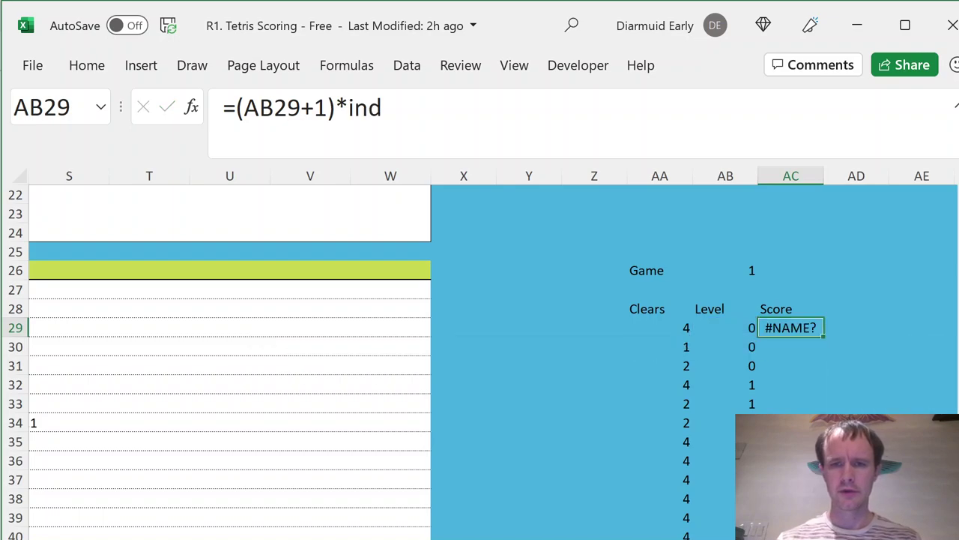
key("Left")
key("F2")
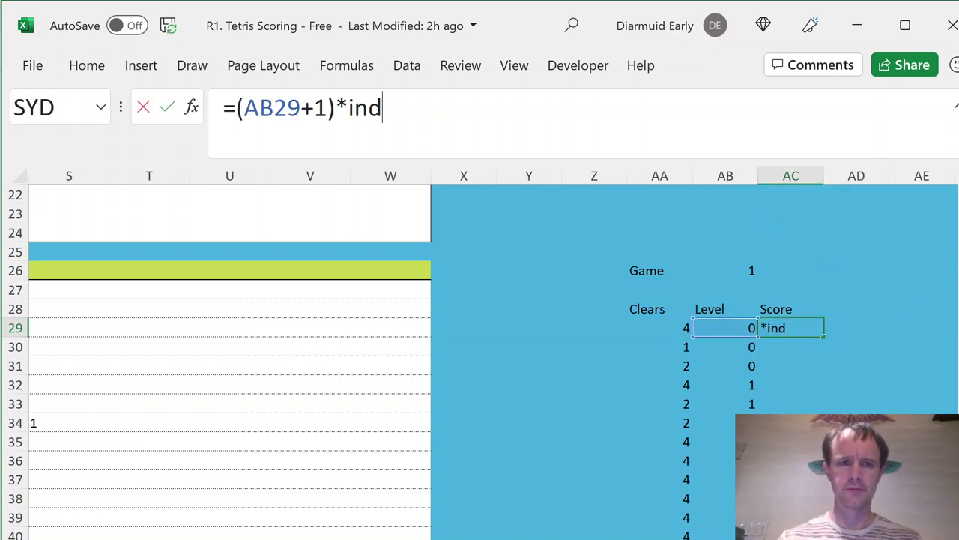
type("e")
key("Tab")
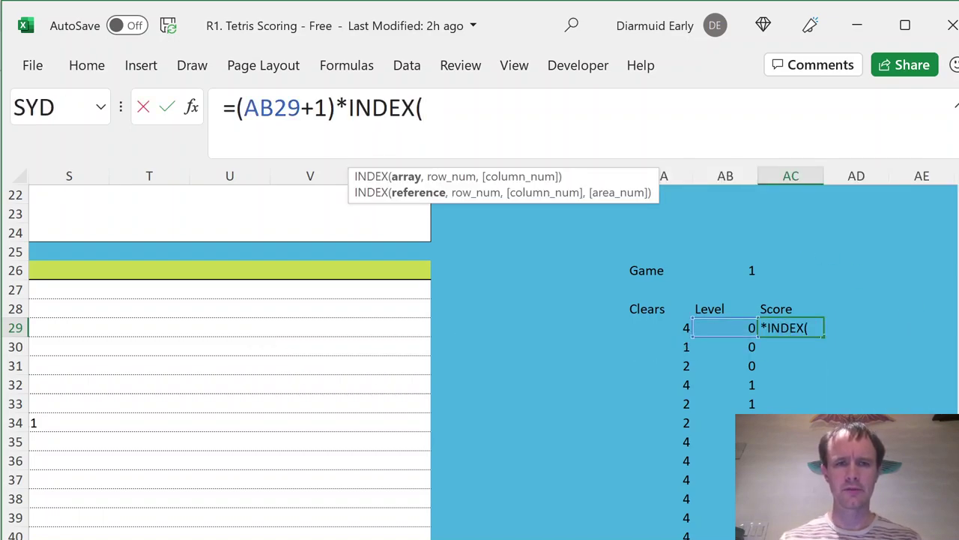
- Complete it with INDEX($L$14:$O$14,AA29), giving 1200 for the first game
left_click(516, 266)
key("ctrl+Up")
key("Down")
key("Down")
key("Left")
key("Left")
key("Left")
key("Left")
key("Left")
key("Left")
key("Left")
key("Left")
key("Left")
key("Left")
key("Left")
key("Left")
key("Left")
key("Left")
key("Left")
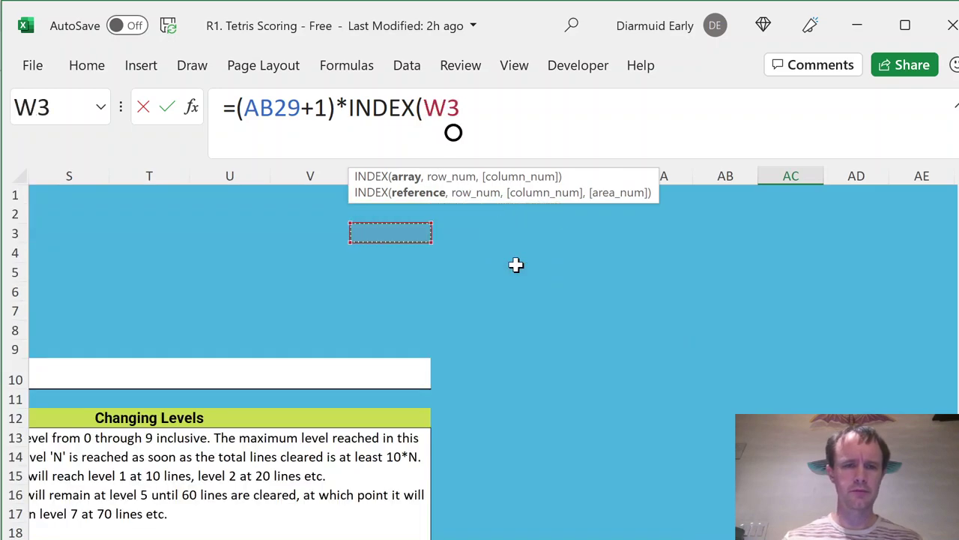
key("Left")
key("Left")
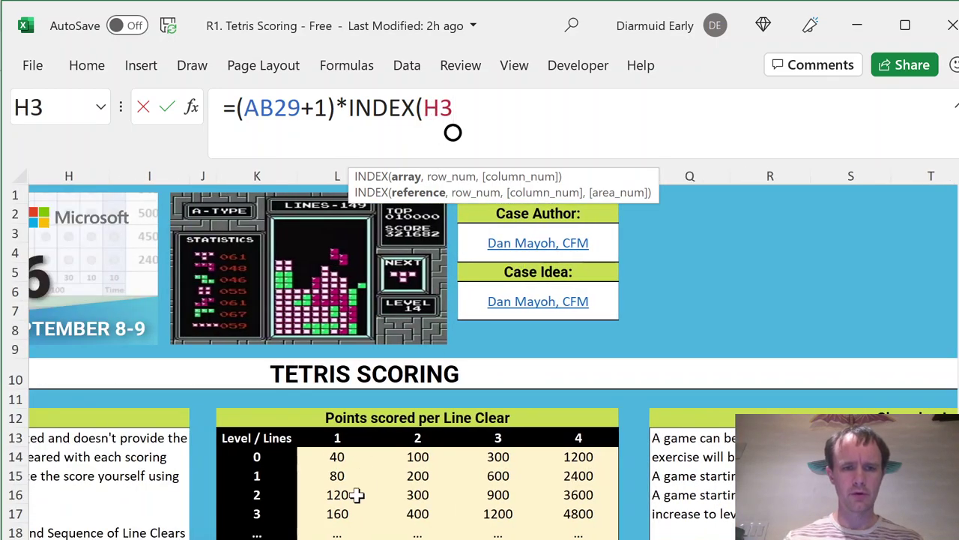
left_click(337, 458)
key("shift+Right")
key("shift+Right")
key("shift+Right")
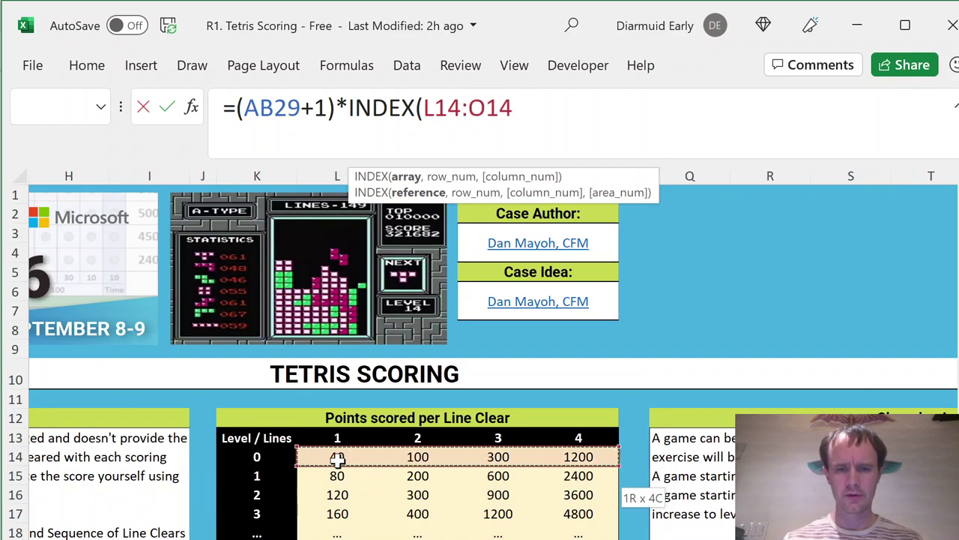
key("shift+Down")
key("shift+Down")
key("shift+Down")
key("shift+Down")
key("shift+Down")
key("shift+Down")
key("shift+Up")
key("shift+Up")
key("shift+Up")
key("shift+Up")
key("shift+Up")
key("shift+Up")
key("shift+Up")
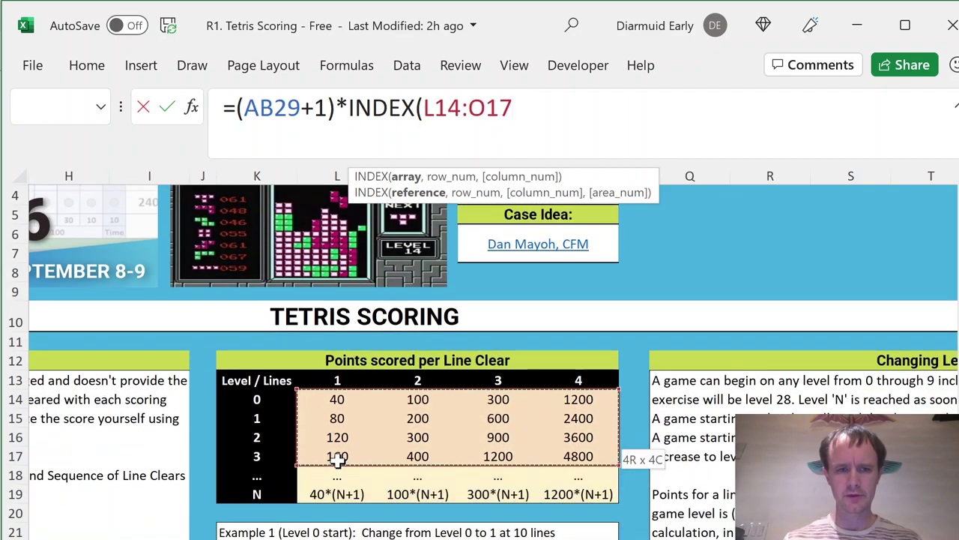
key("shift+Down")
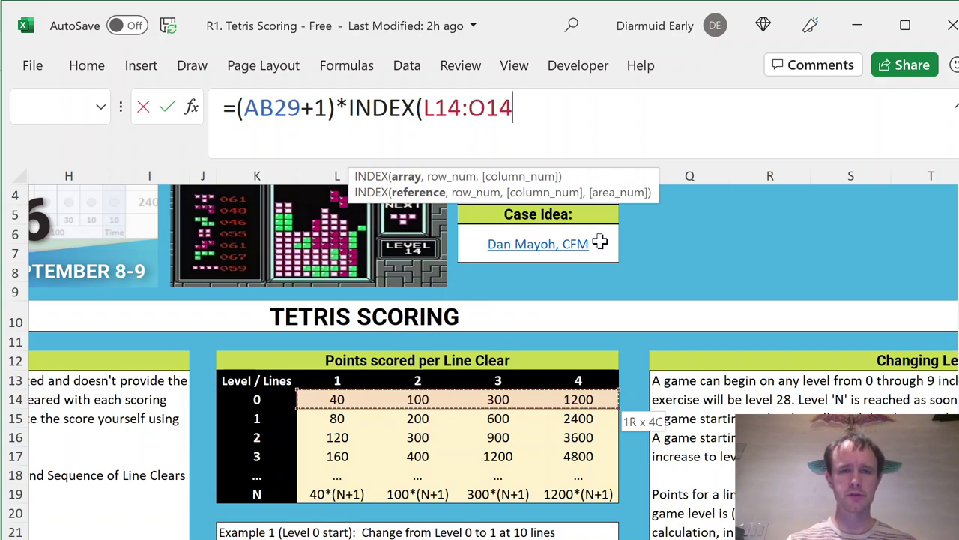
key("F4")
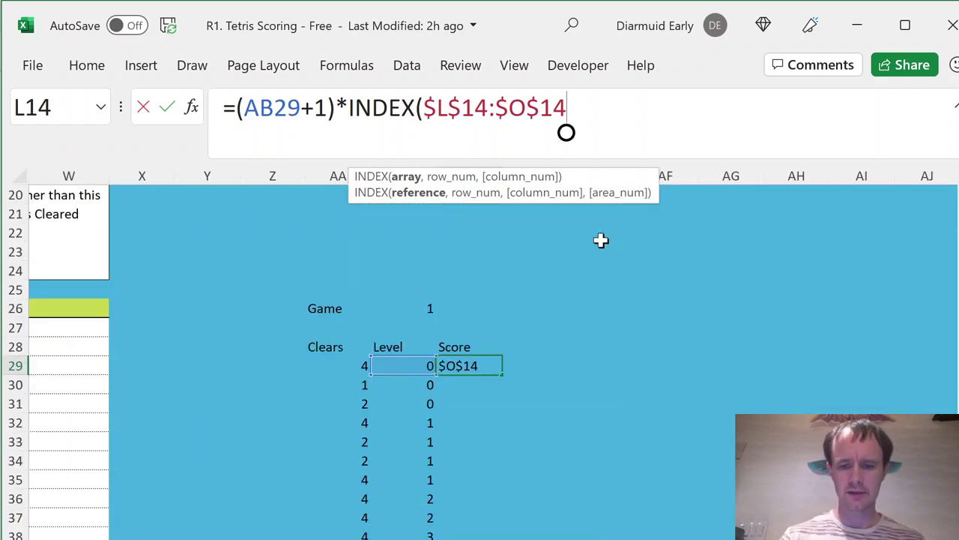
type(",")
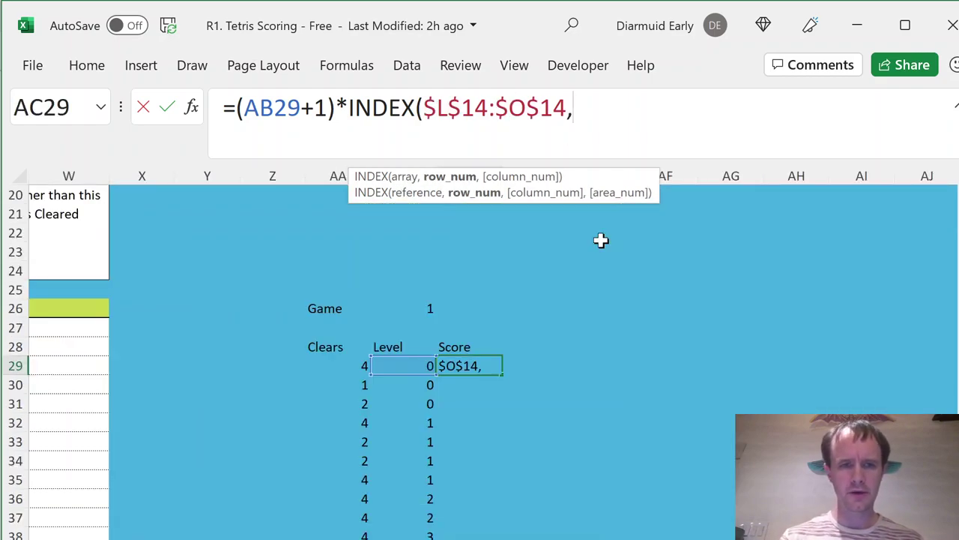
left_click(344, 366)
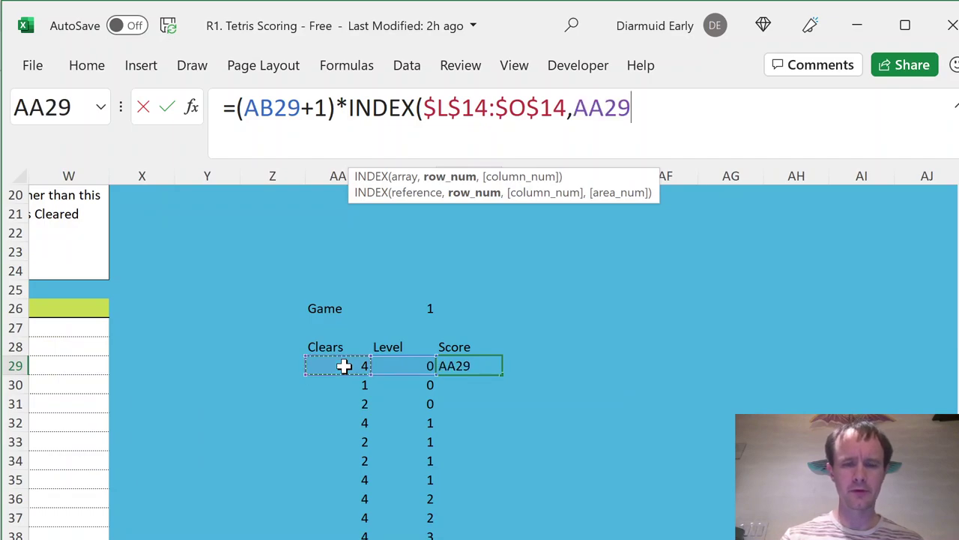
type(")")
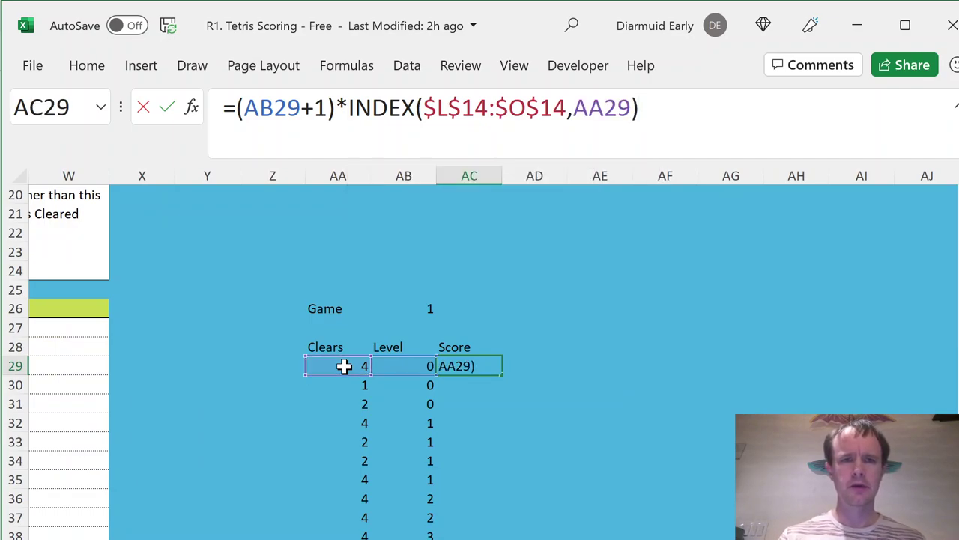
key("Return")
- Fill the score formula down AC29:AC122
key("Up")
key("Left")
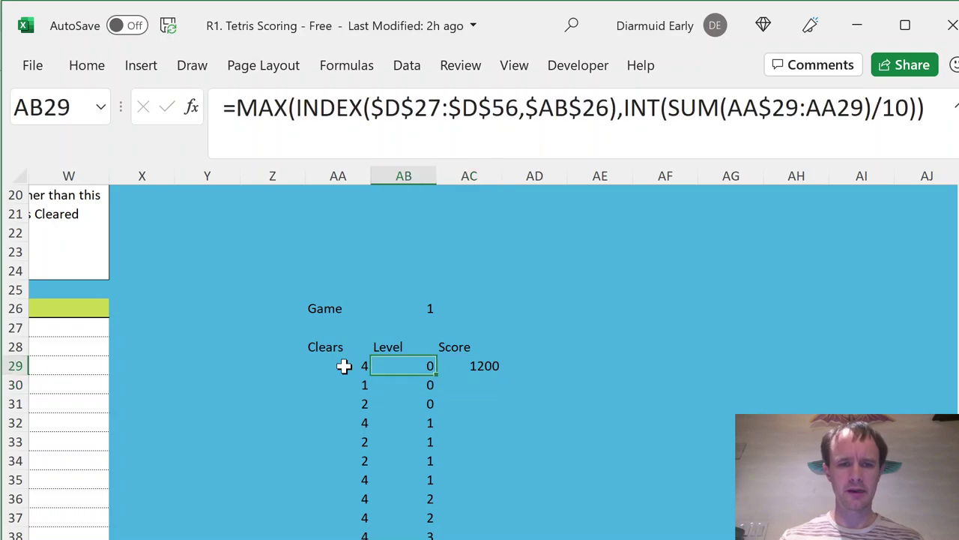
key("ctrl+Down")
key("Right")
key("ctrl+shift+Up")
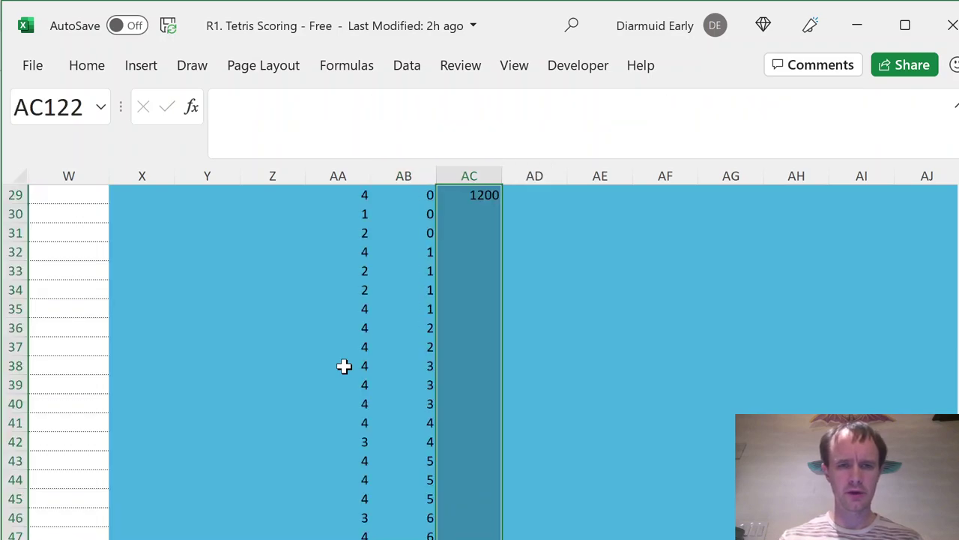
key("ctrl+d")
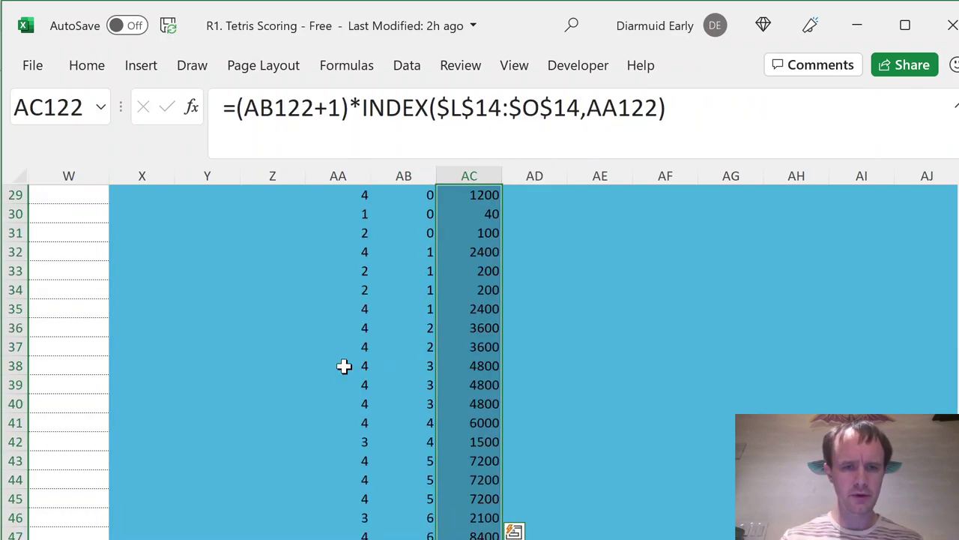
- Review the filled scores, inspecting the cells around row 100
key("shift+Return")
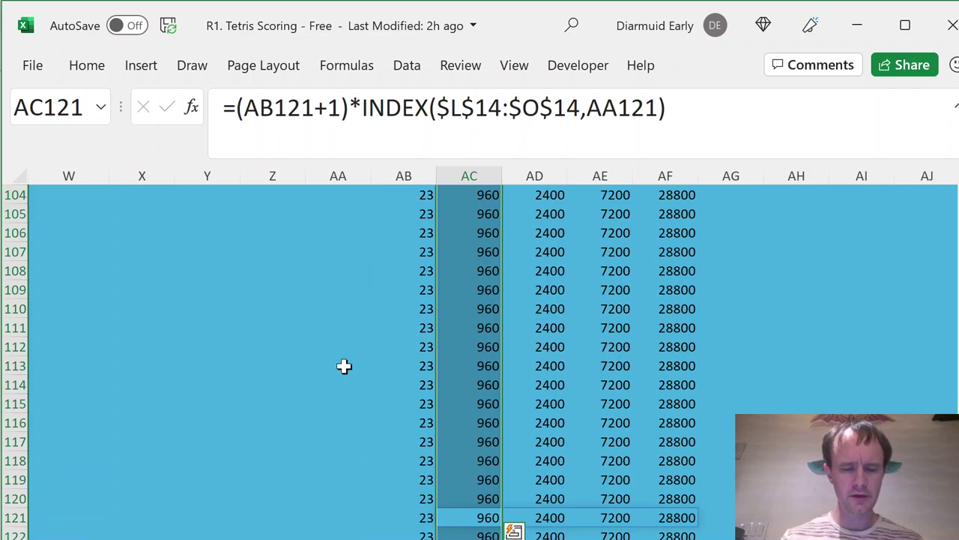
key("shift+Return")
key("ctrl+Up")
key("Down")
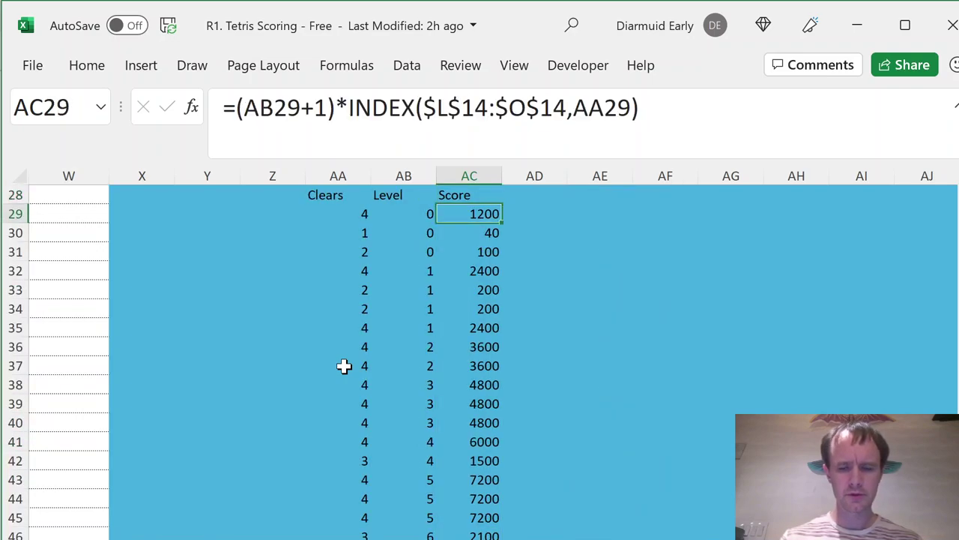
key("Page_Down")
key("Page_Down")
key("Page_Down")
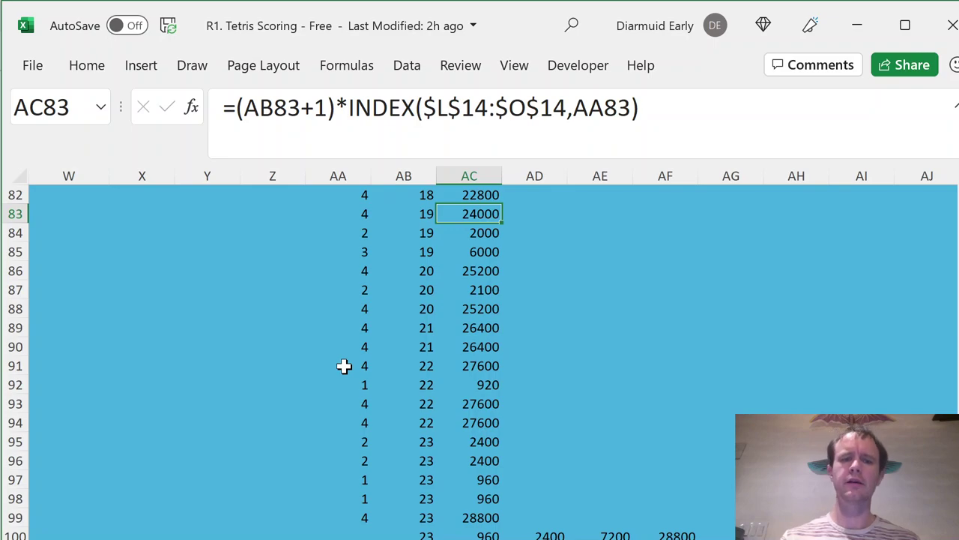
left_click(477, 533)
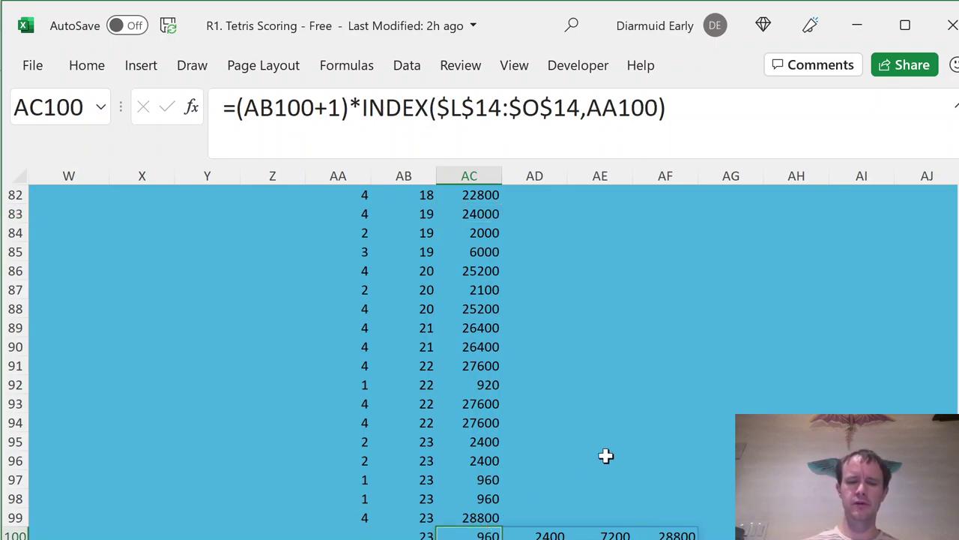
key("Down")
key("Down")
key("Up")
key("Up")
key("ctrl+shift+Right")
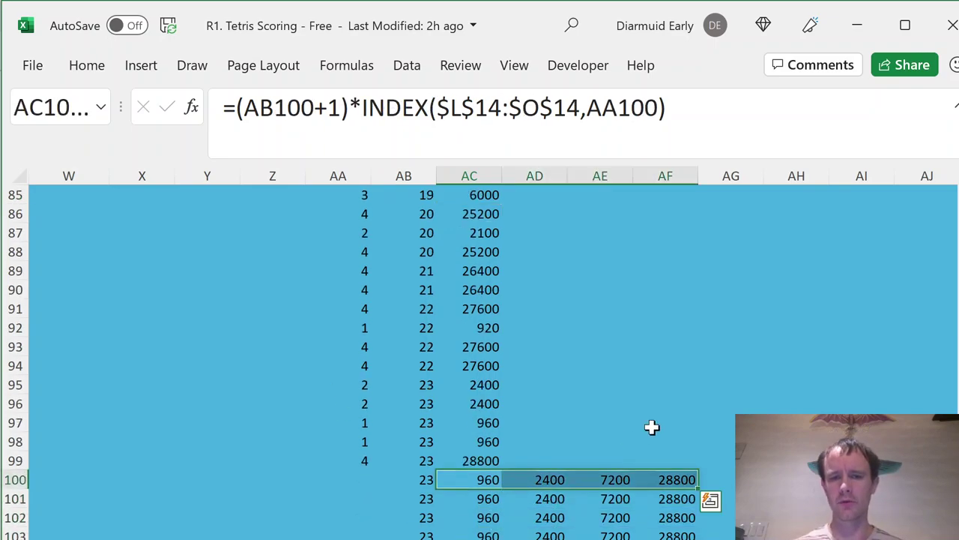
key("shift+Left")
key("shift+Left")
key("shift+Left")
key("ctrl+Up")
key("Down")
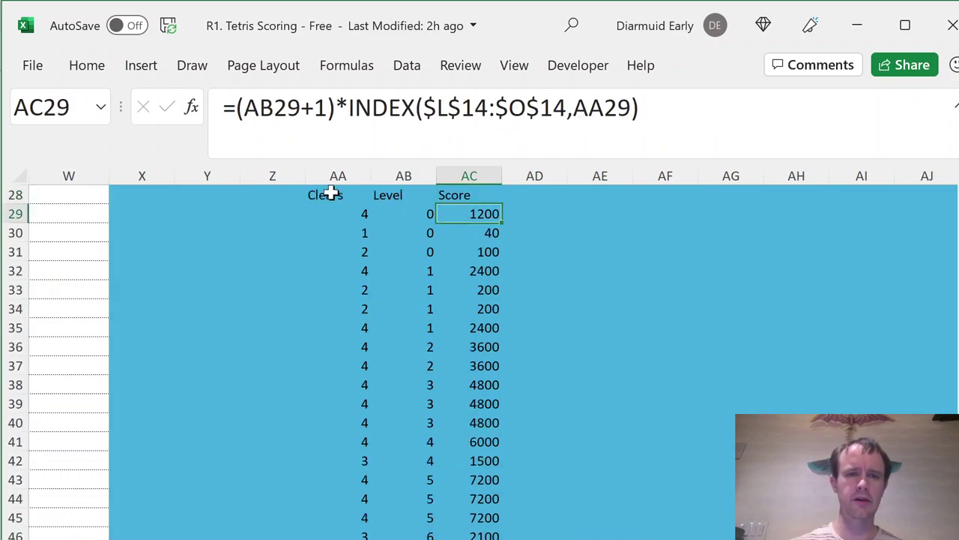
- Wrap the AC29 formula in IF(AA29>0, …, 0) so rows without clears score 0
key("F2")
key("Home")
key("Right")
type("IF")
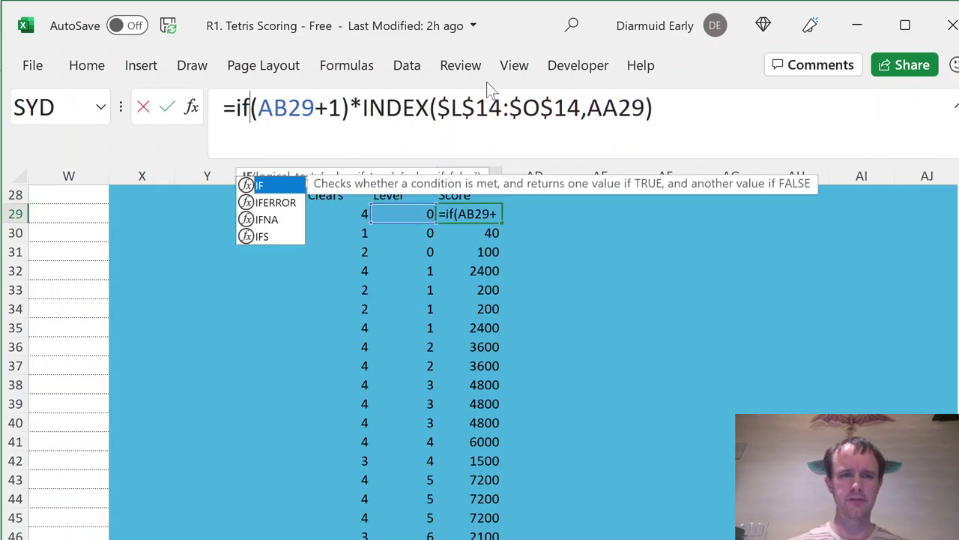
type("(")
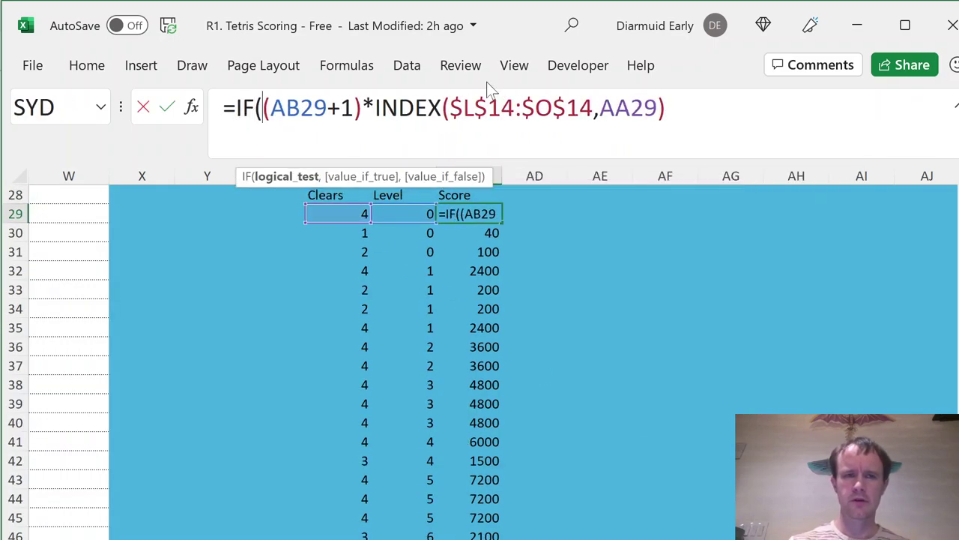
left_click(349, 212)
type(">0,")
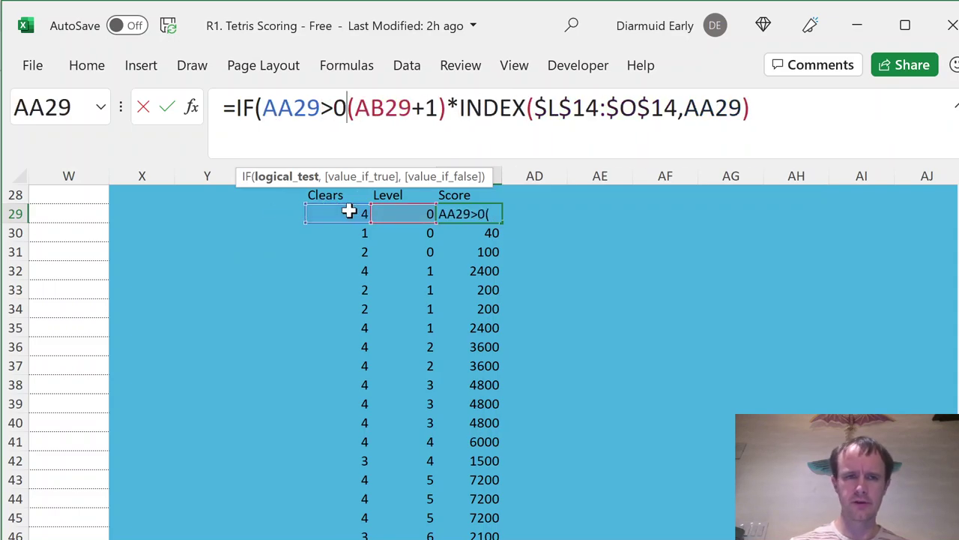
key("End")
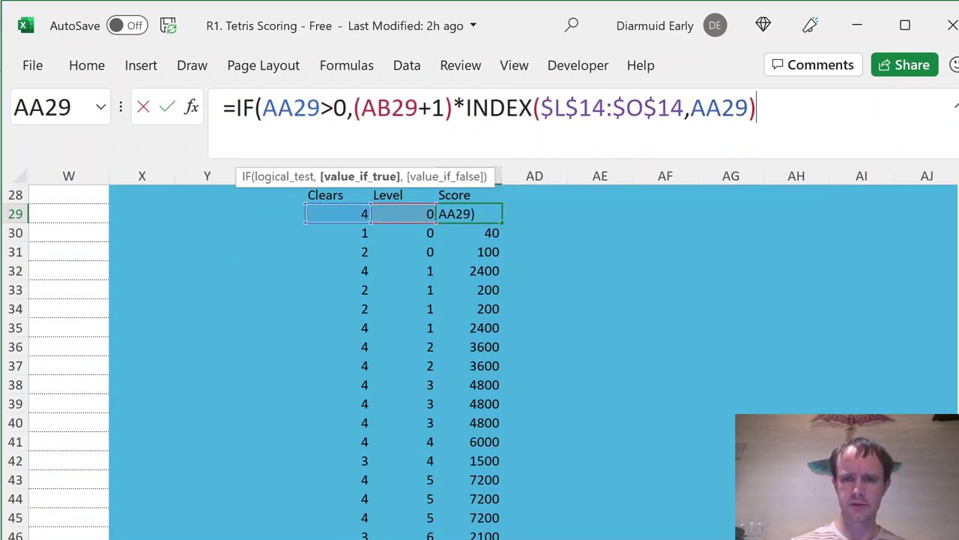
type(", 0)")
key("ctrl+Return")
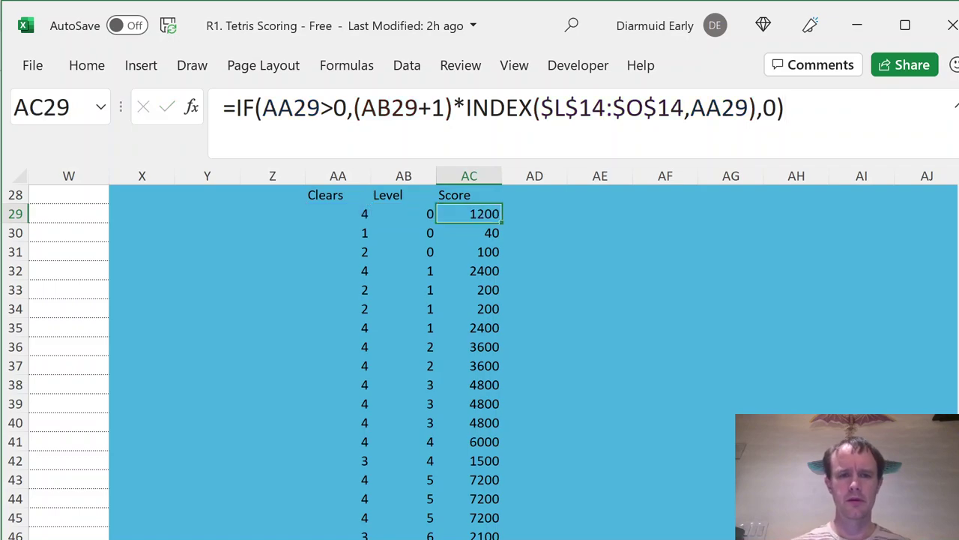
- Fill the conditional score formula down column AC to row 122
key("ctrl+shift+Down")
key("ctrl+d")
key("shift+BackSpace")
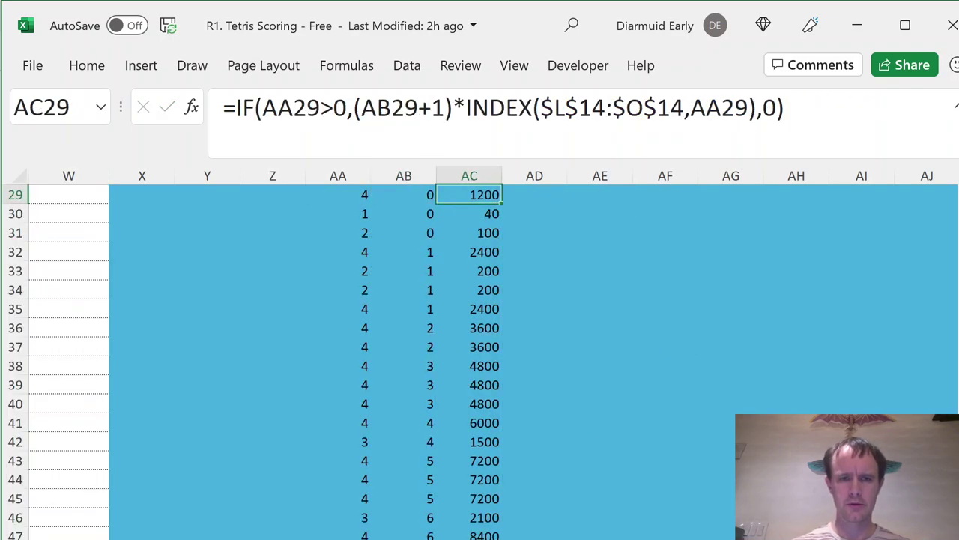
key("ctrl+shift+Down")
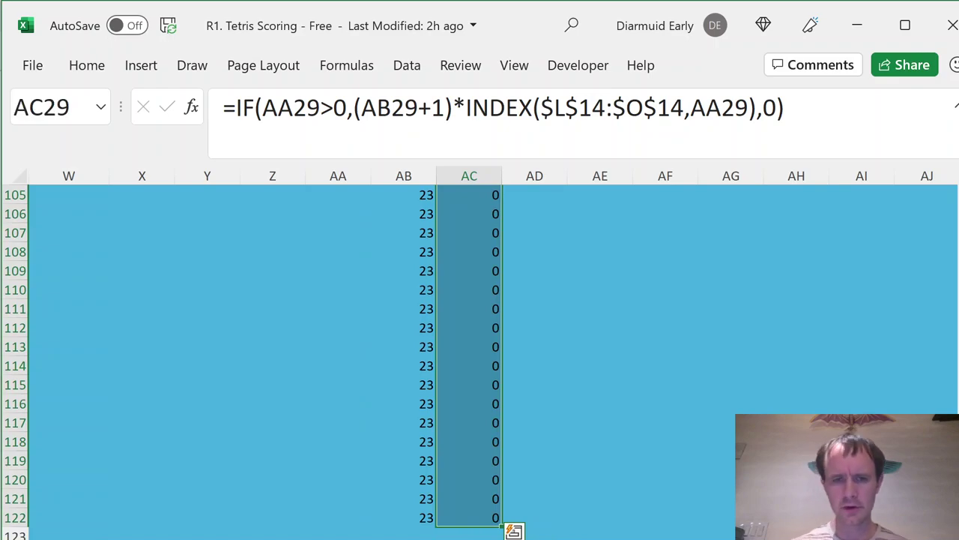
key("Up")
key("Up")
key("Up")
key("Up")
key("Up")
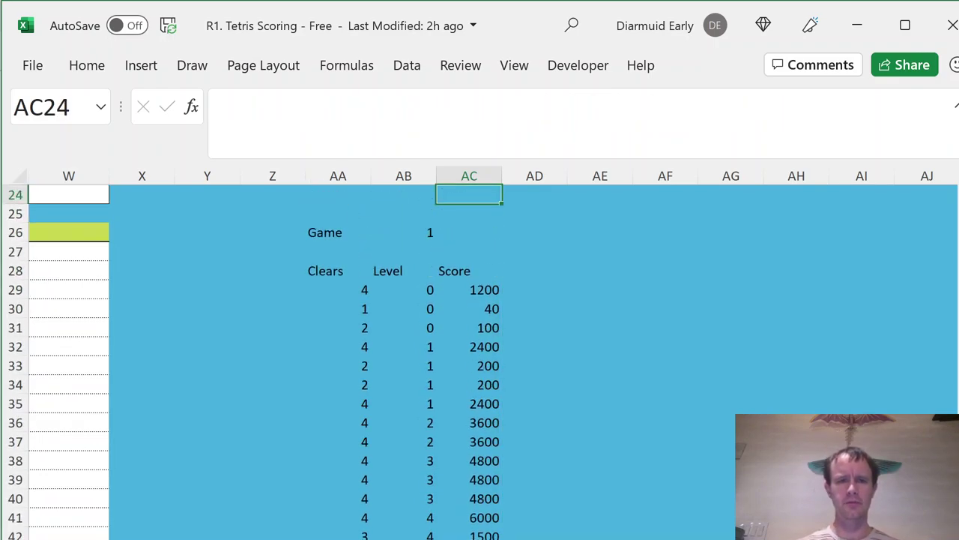
- Enter =SEQUENCE(30) in AE28 to list game numbers 1 to 30
key("Down")
key("Down")
key("Right")
key("Down")
key("Down")
key("Right")
key("Up")
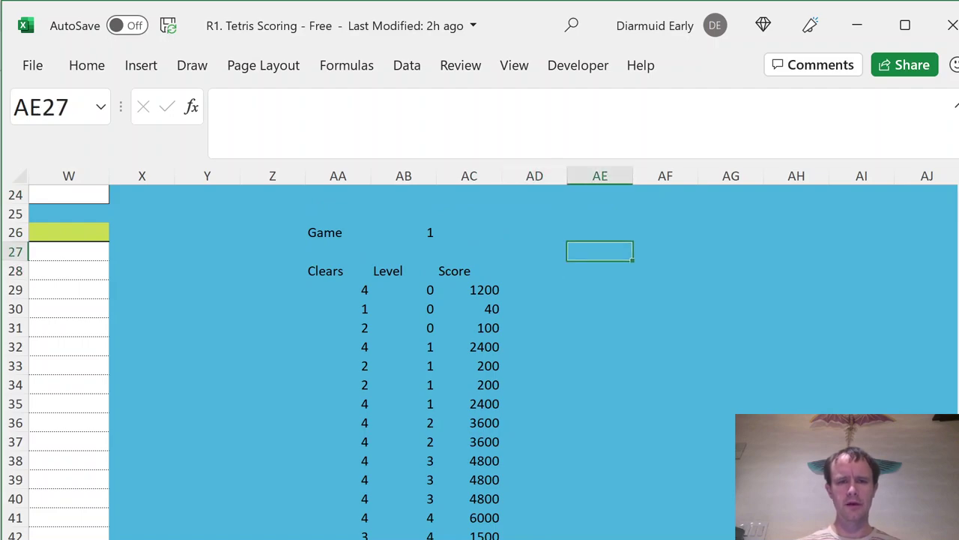
key("Down")
type("=seq")
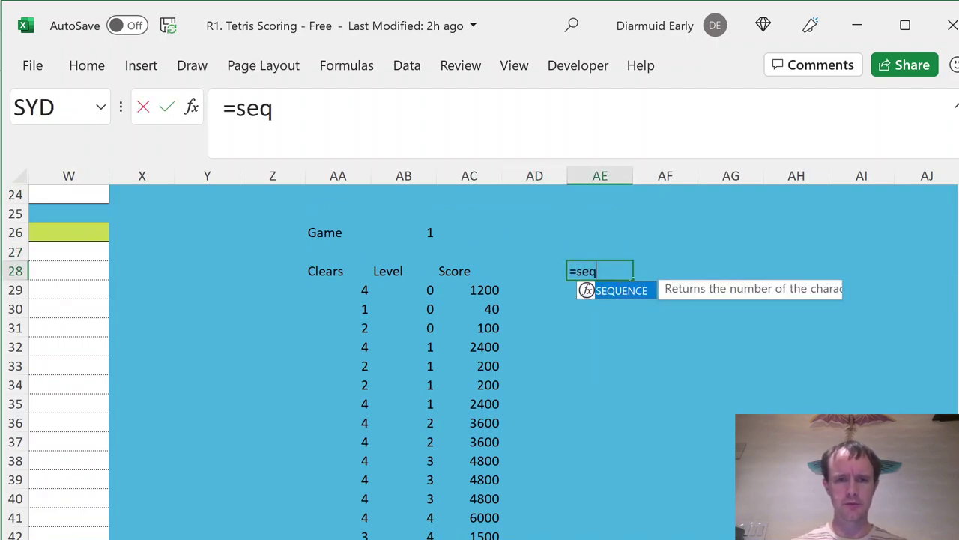
key("Tab")
type("30)")
key("Return")
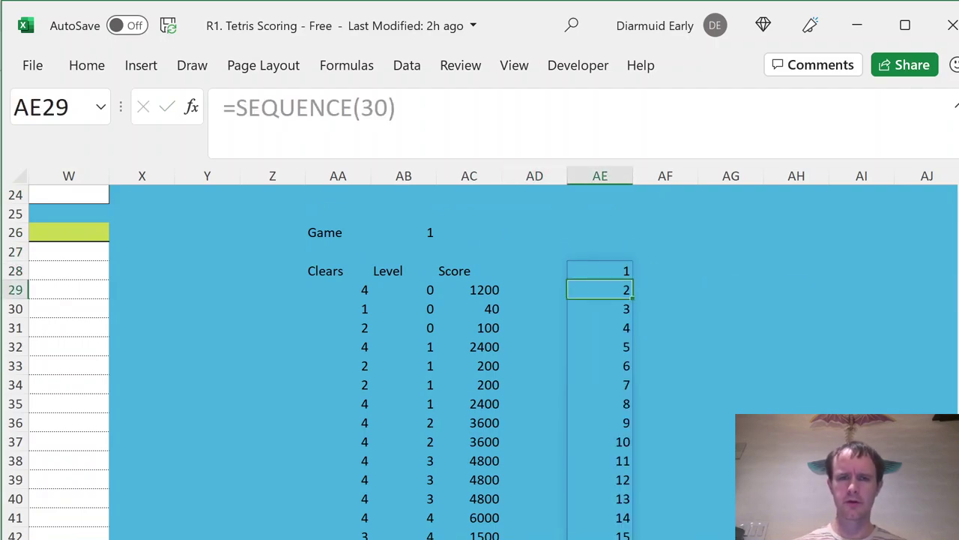
- Put =SUM(AC29:AC122) in AF27 as the total score, showing 761180
left_click(665, 251)
type("=su")
key("Tab")
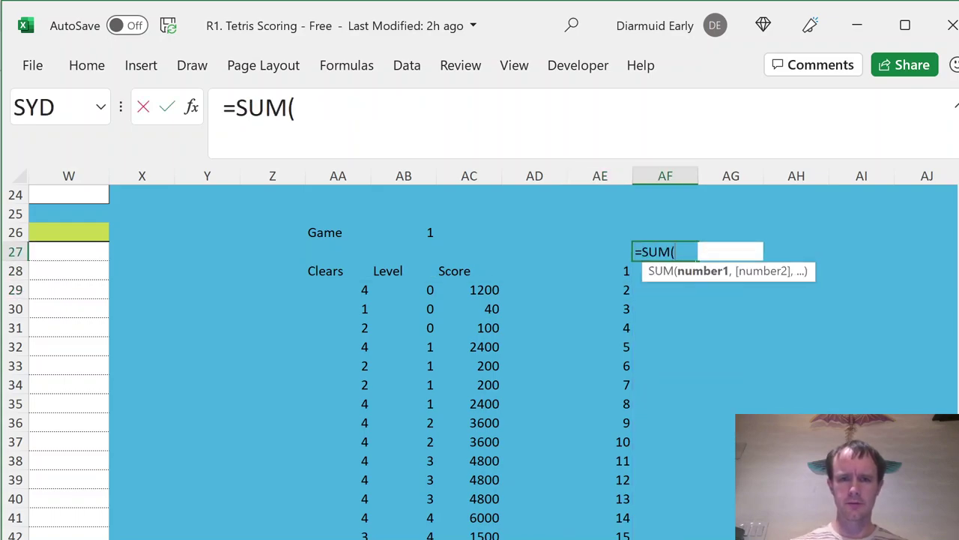
key("Left")
key("Left")
key("Left")
key("Down")
key("Down")
key("Down")
key("Up")
key("ctrl+shift+Down")
type(")")
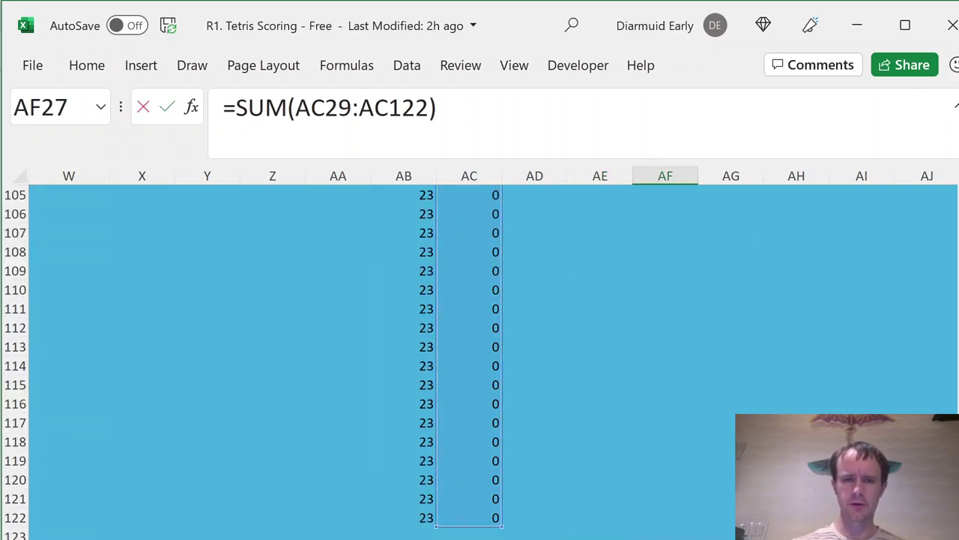
key("Return")
key("Up")
- Select AE27:AF57 and create a What-If data table with column input AB26
key("Left")
key("ctrl+shift+Down")
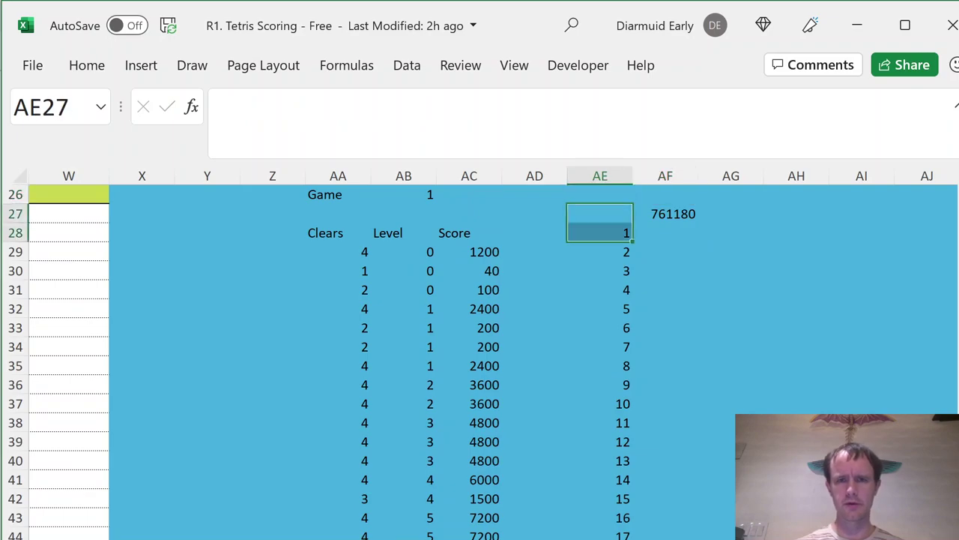
key("ctrl+shift+Down")
key("shift+Right")
key("shift+Right")
key("shift+Left")
key("alt")
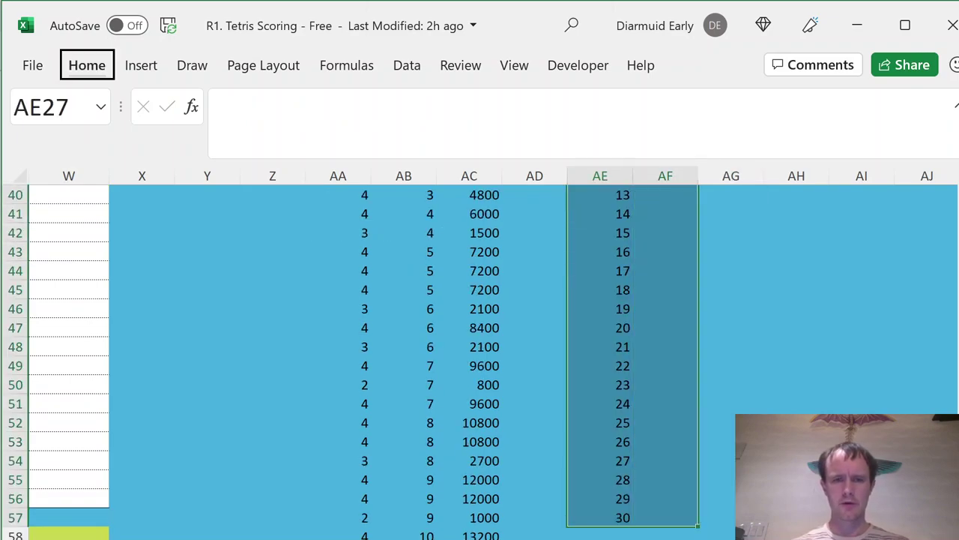
key("a")
key("w")
key("t")
key("Tab")
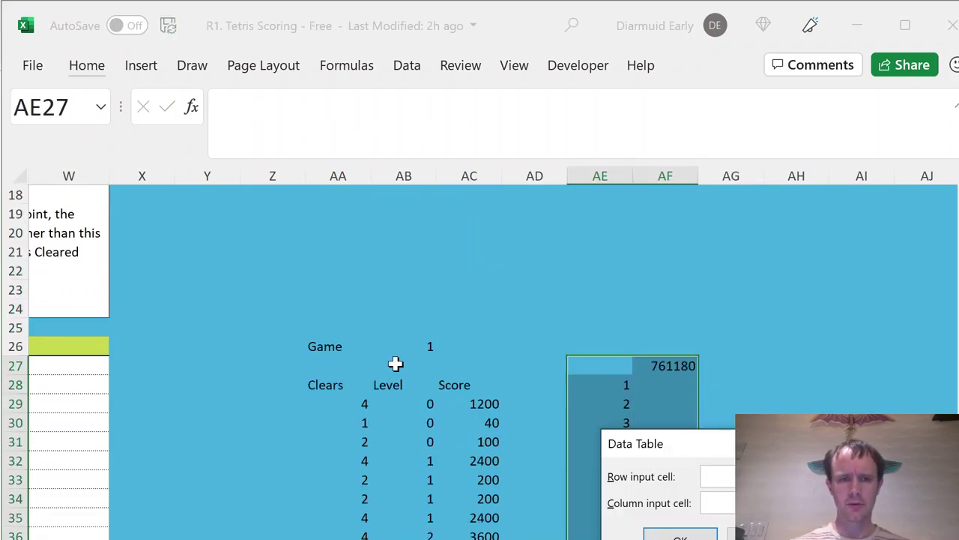
left_click(424, 349)
key("Return")
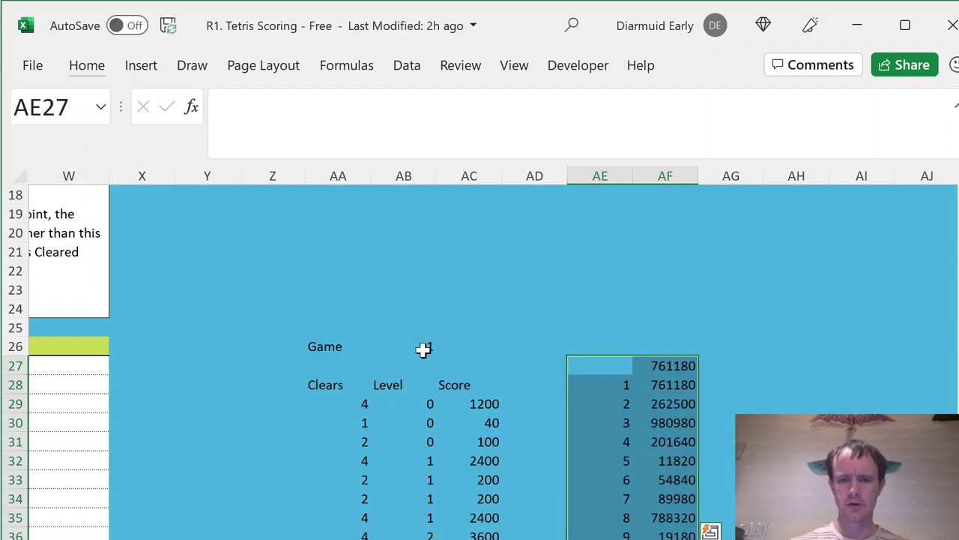
- Check the data table results, then return to game 1's row in the Game # table
key("Right")
key("Down")
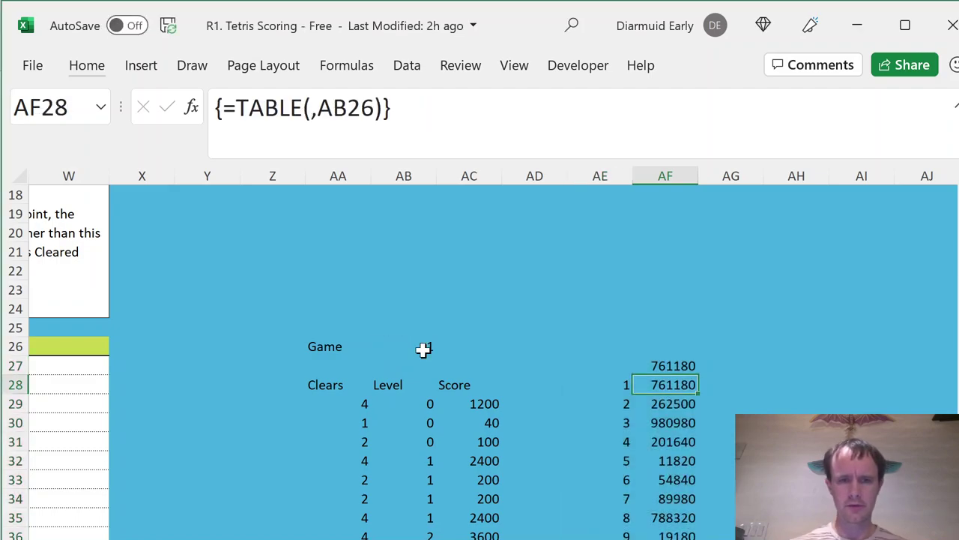
key("ctrl+Down")
key("ctrl+Up")
key("Down")
key("Left")
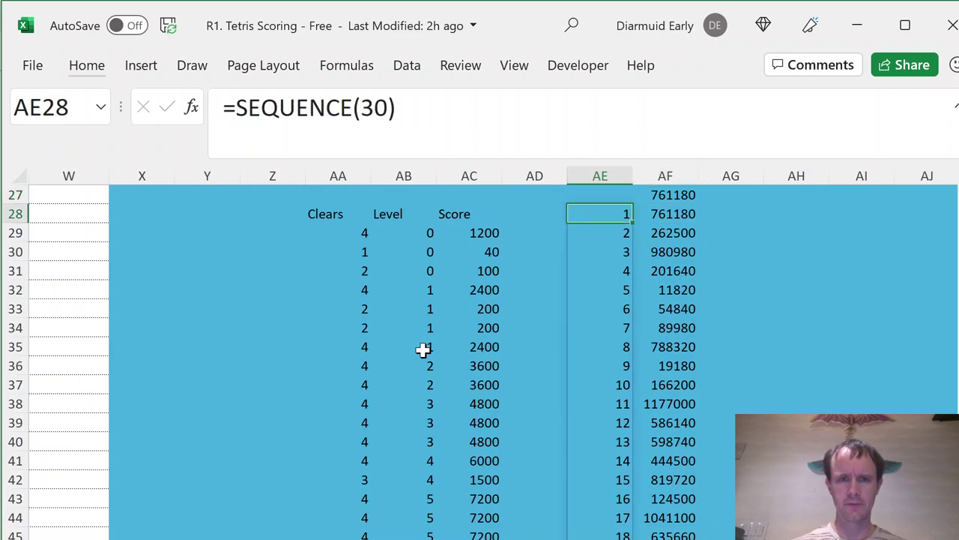
key("ctrl+Left")
key("ctrl+Left")
key("ctrl+Left")
key("ctrl+Left")
key("ctrl+Left")
key("ctrl+Left")
key("Right")
key("ctrl+Up")
- Link the 30 Score cells C27:C56 to the data table totals starting at AF28
key("Down")
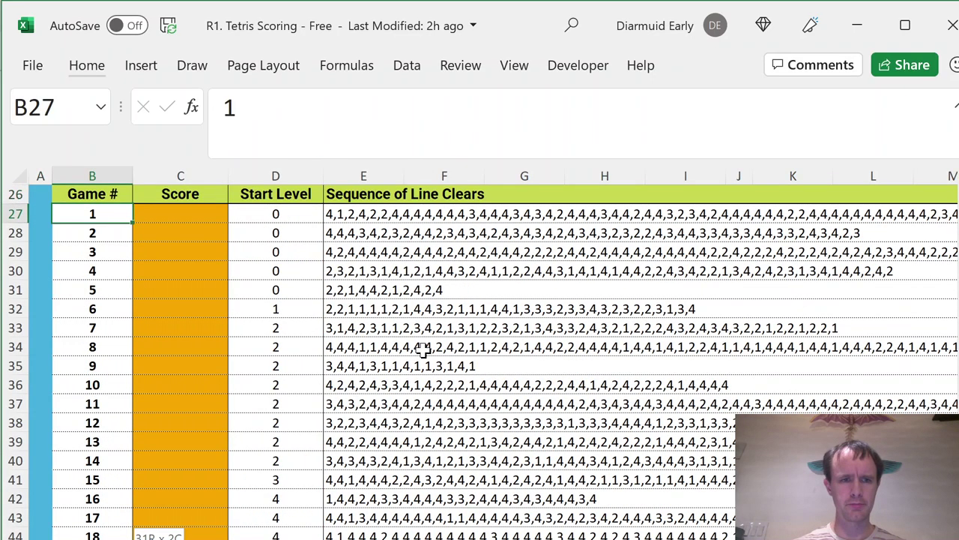
key("Right")
key("ctrl+shift+Down")
key("ctrl+BackSpace")
type("=")
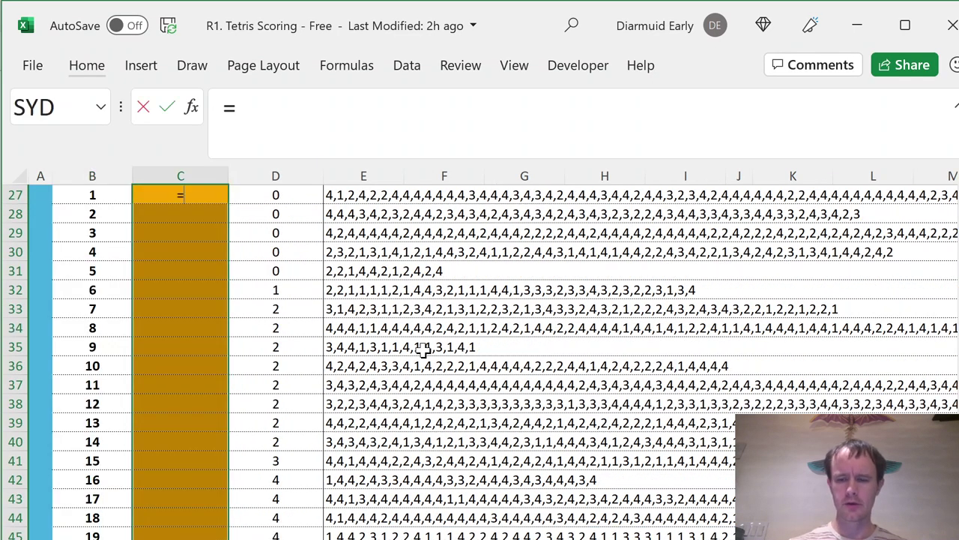
key("ctrl+Right")
key("ctrl+Right")
key("ctrl+Right")
key("ctrl+Right")
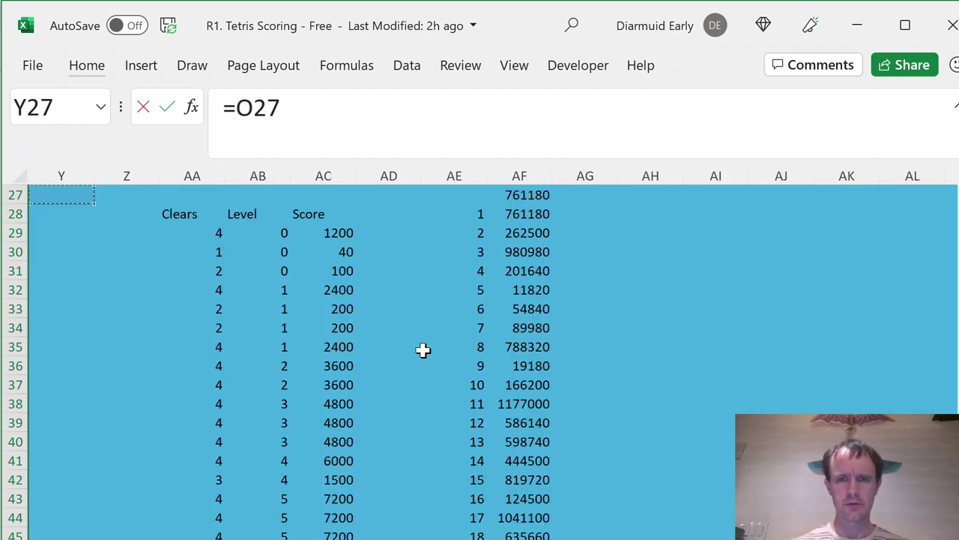
left_click(530, 213)
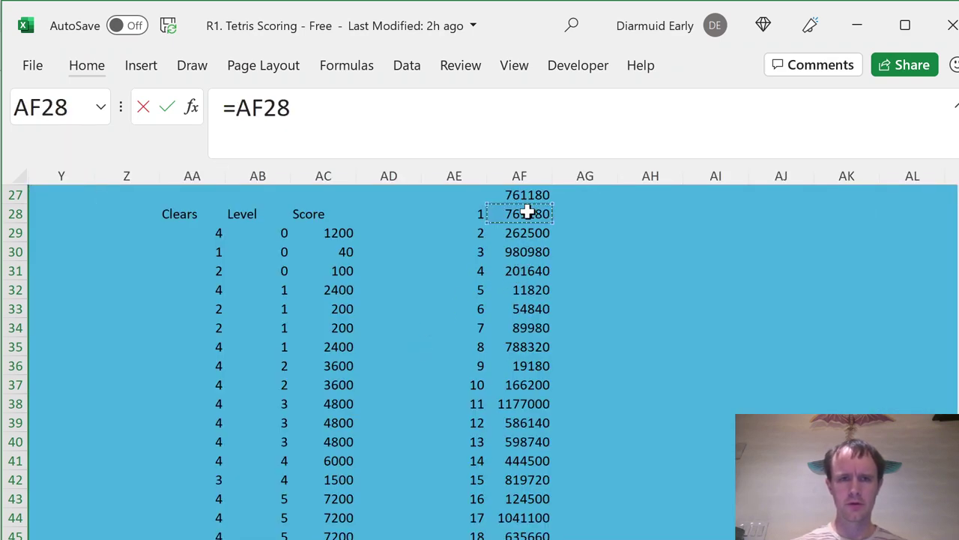
key("ctrl+Return")
key("Left")
key("Right")
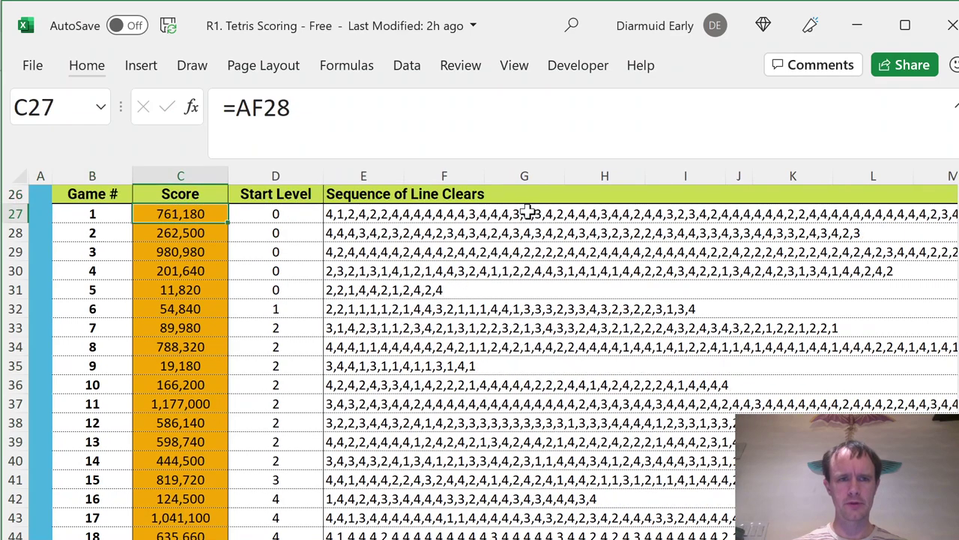
- Check the scores through game 30, then move to the bonus question in D59
key("ctrl+shift+Down")
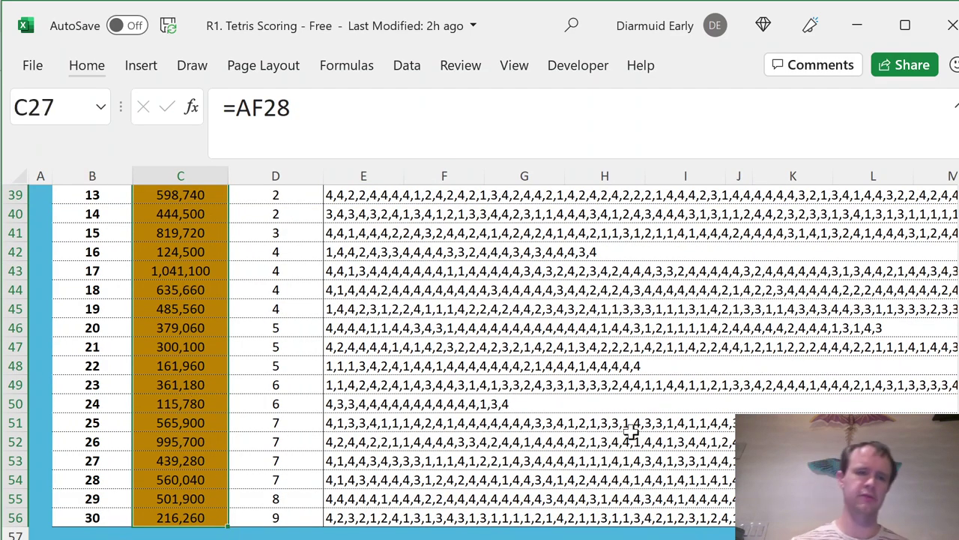
key("ctrl+shift+Up")
key("ctrl+Down")
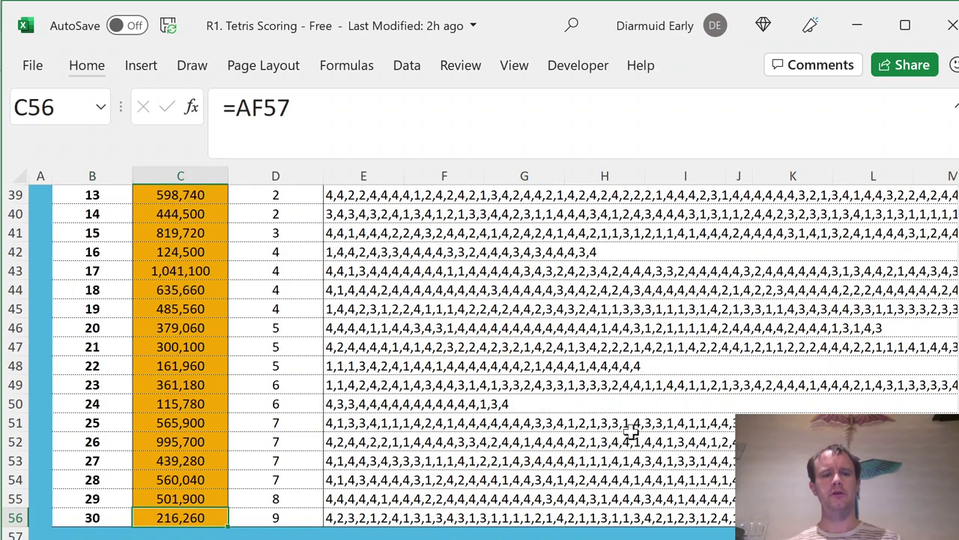
key("ctrl+Down")
key("Down")
key("Down")
key("Down")
key("Right")
key("Up")
key("Up")
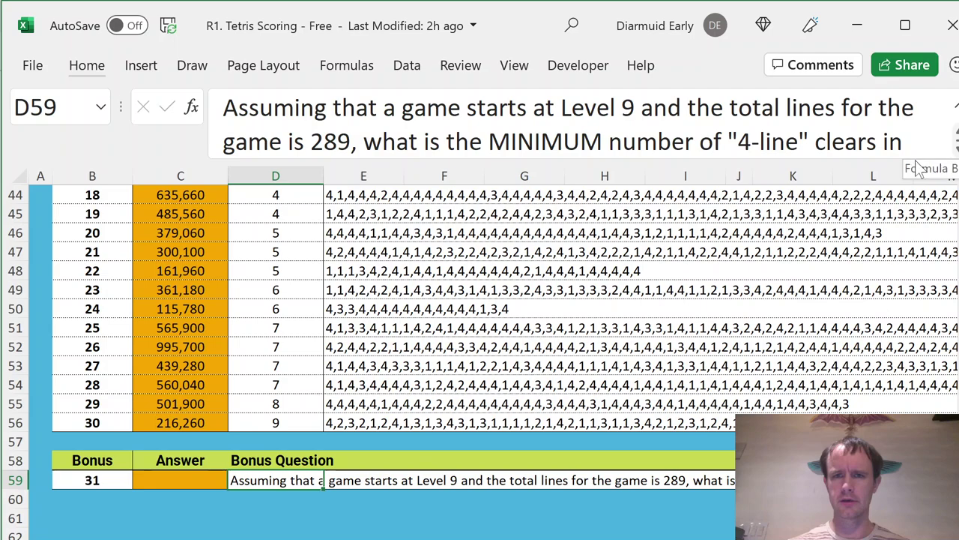
- Read the full bonus question text in D59, then jump back to the top of the sheet
left_click_drag(875, 160, 867, 230)
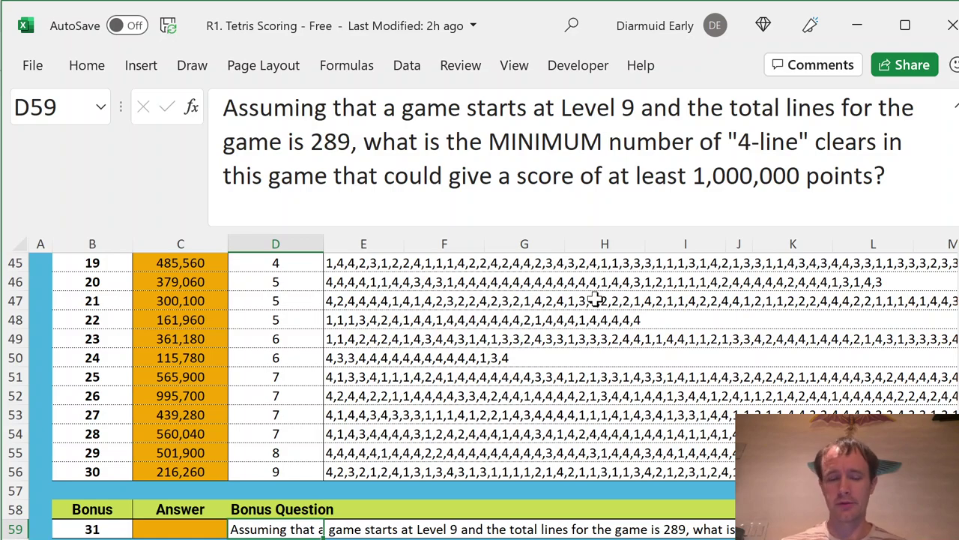
left_click(340, 488)
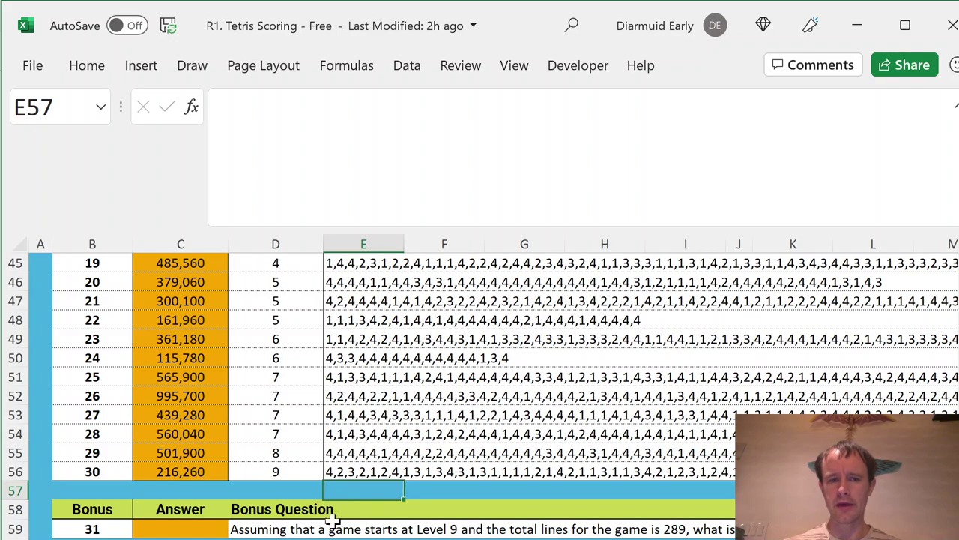
left_click(240, 528)
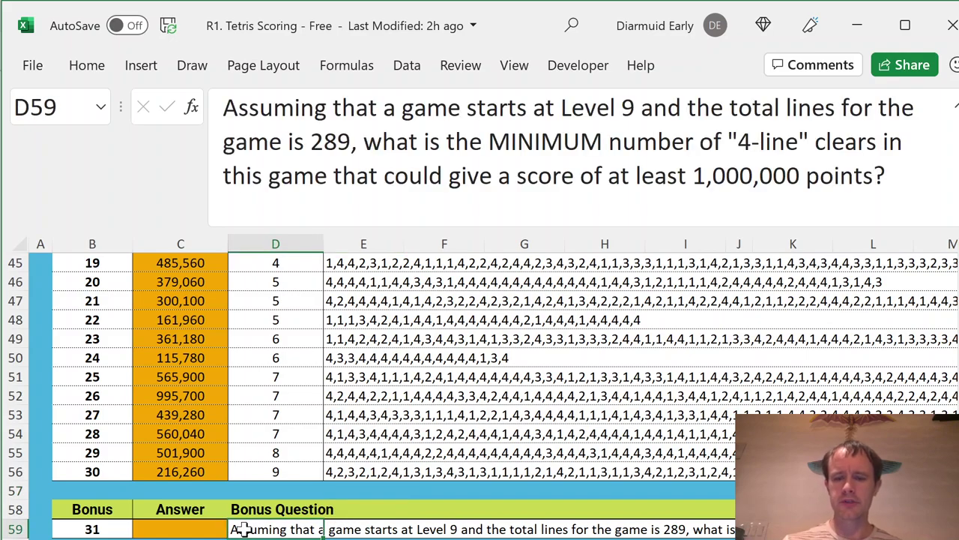
key("ctrl+Home")
key("ctrl+Right")
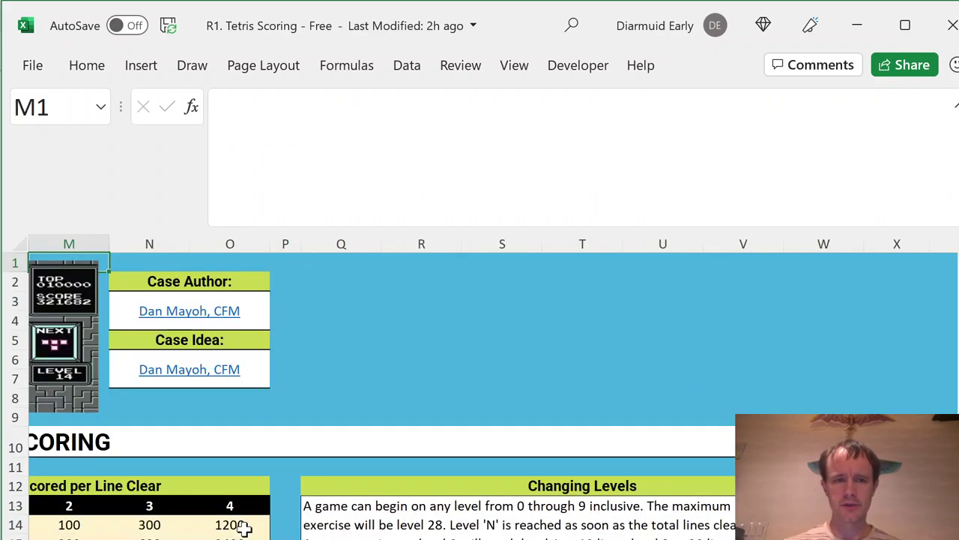
- Review the level 0 row of the Points scored per Line Clear table, from 40 up to 1200
key("Down")
key("ctrl+Down")
key("ctrl+Down")
key("Right")
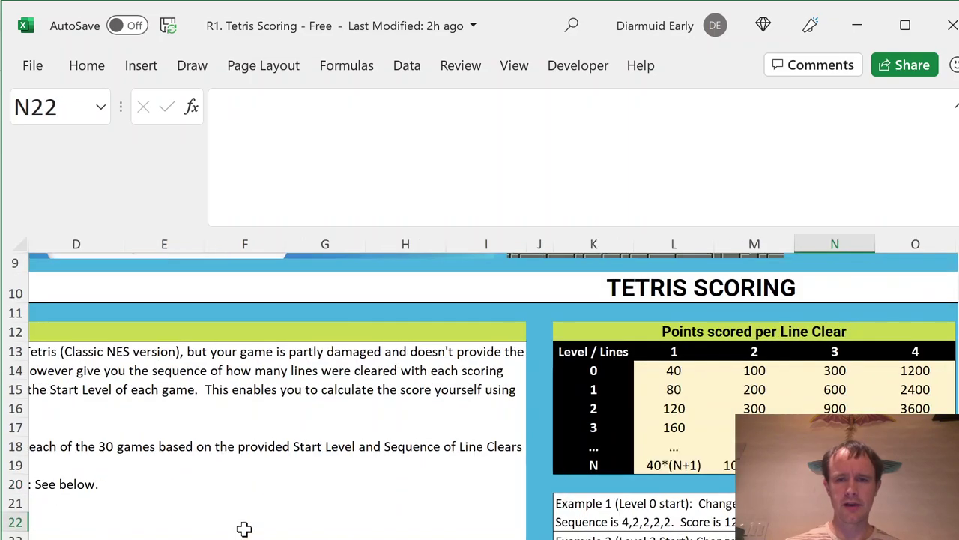
key("Right")
key("Right")
key("Right")
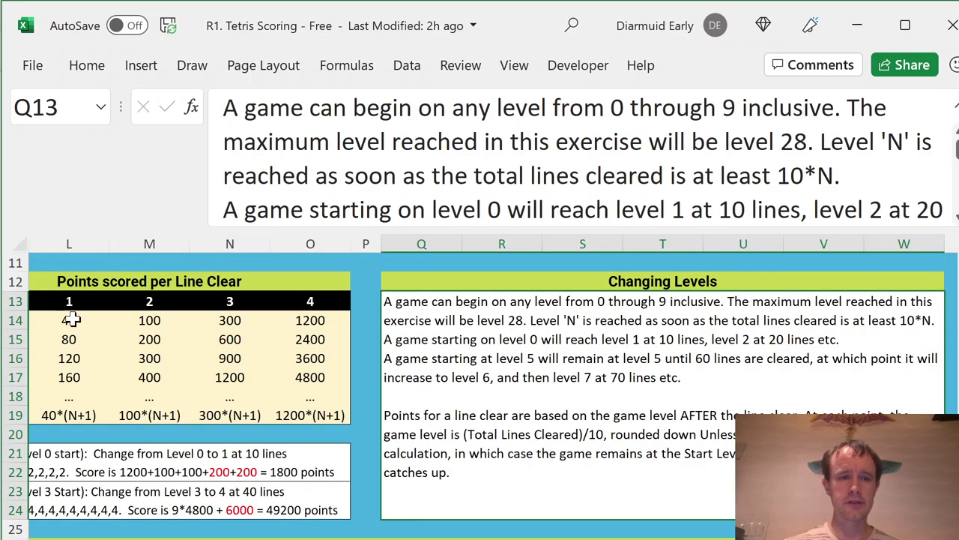
left_click(69, 320)
key("Left")
key("Left")
key("Right")
key("Right")
key("Right")
key("Left")
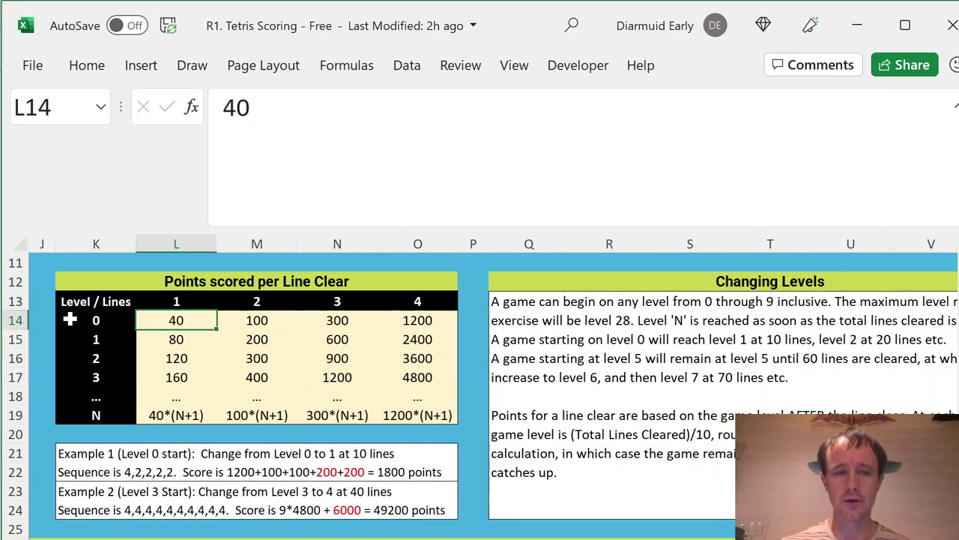
key("Right")
key("Right")
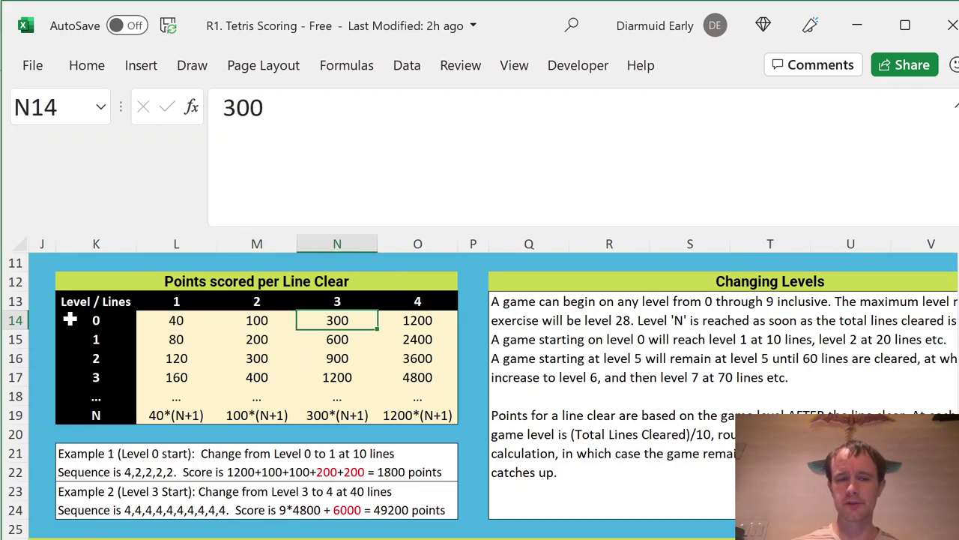
key("Right")
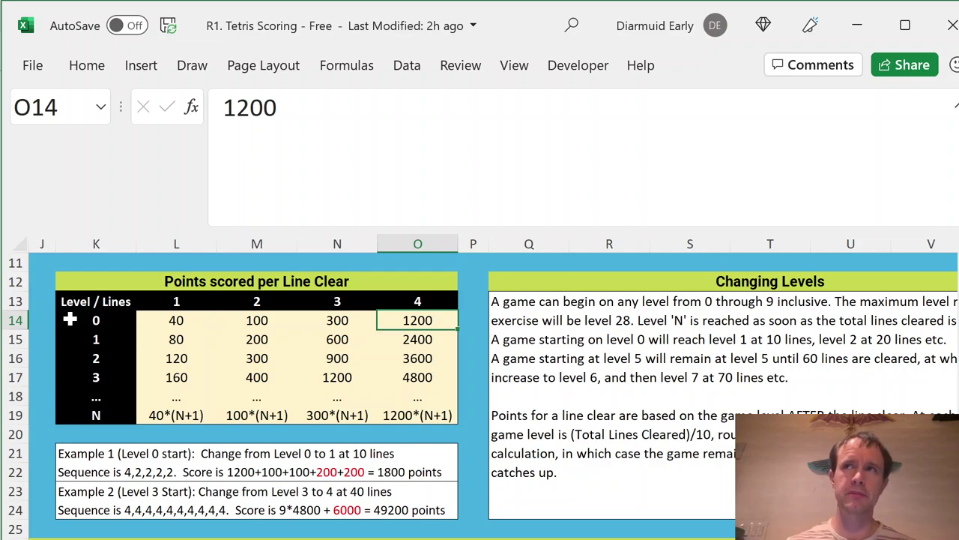
- Check the level 0 three-line score of 300, then insert a new blank worksheet
left_click(341, 319)
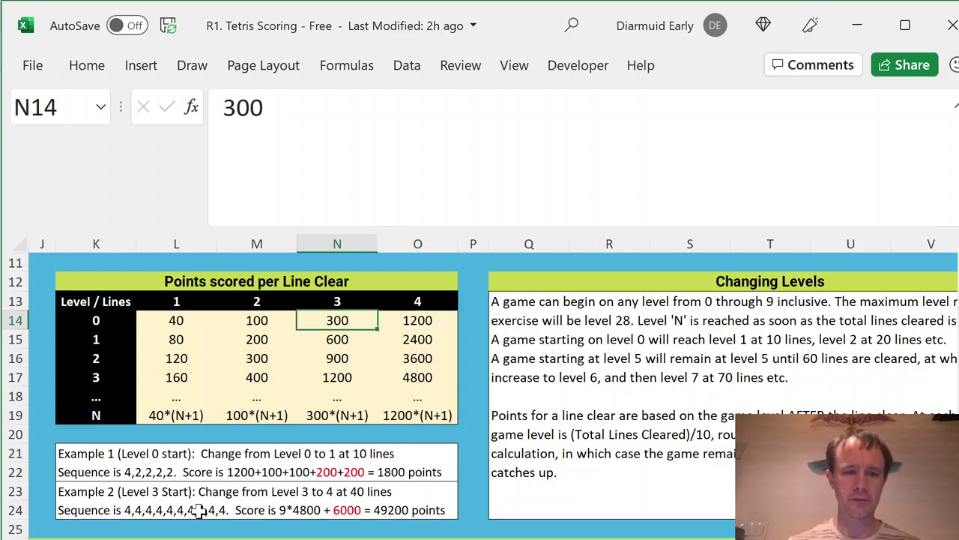
key("ctrl+Page_Down")
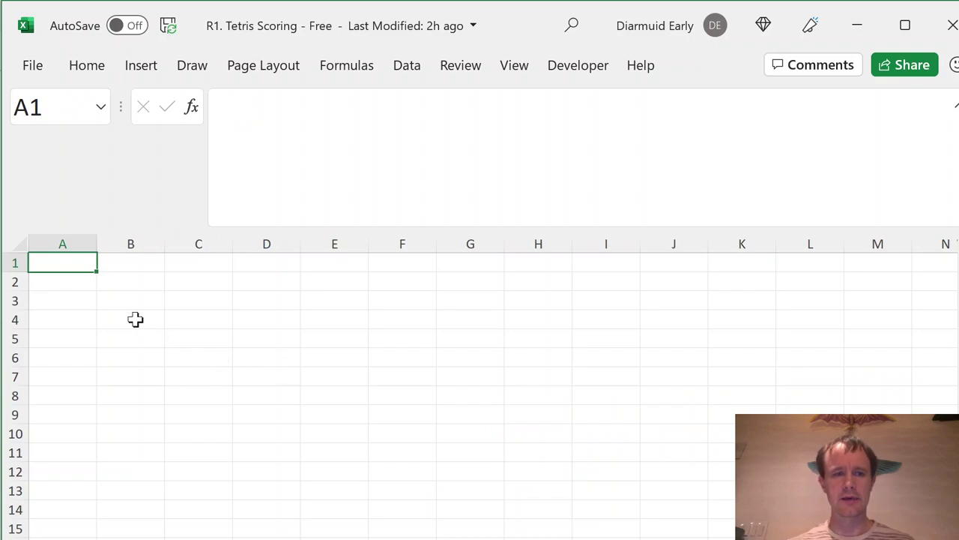
- Enter =SEQUENCE(70) in B2 to number the games 1 to 70
left_click(116, 285)
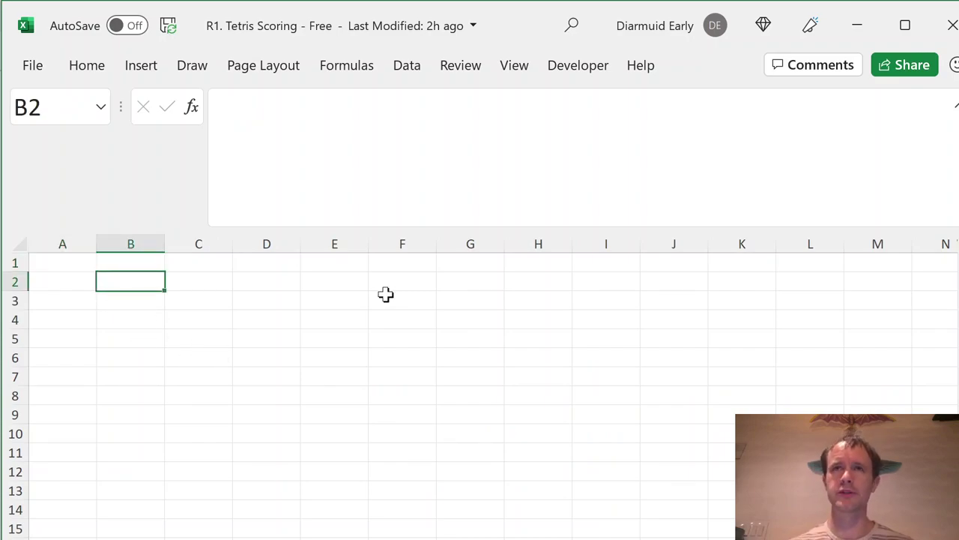
type("=seq")
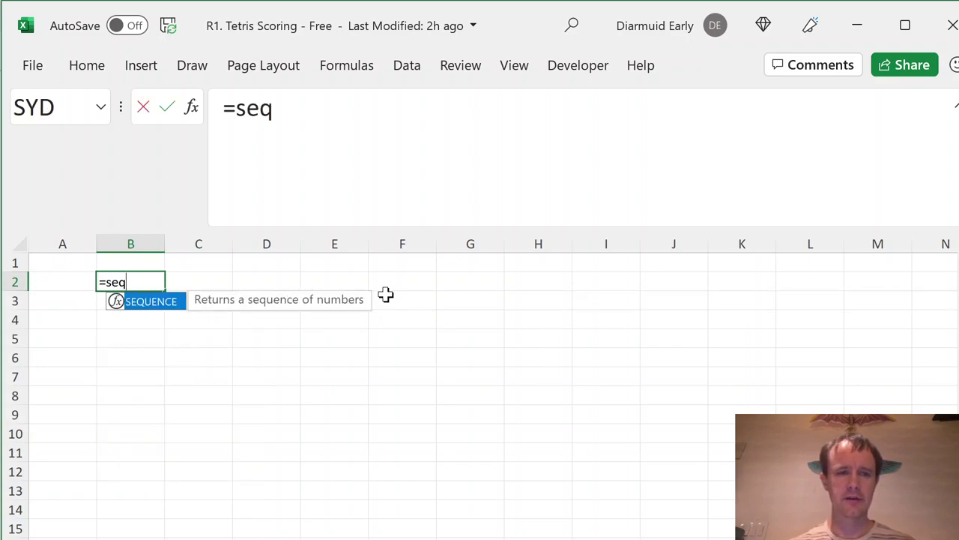
key("Tab")
type("70")
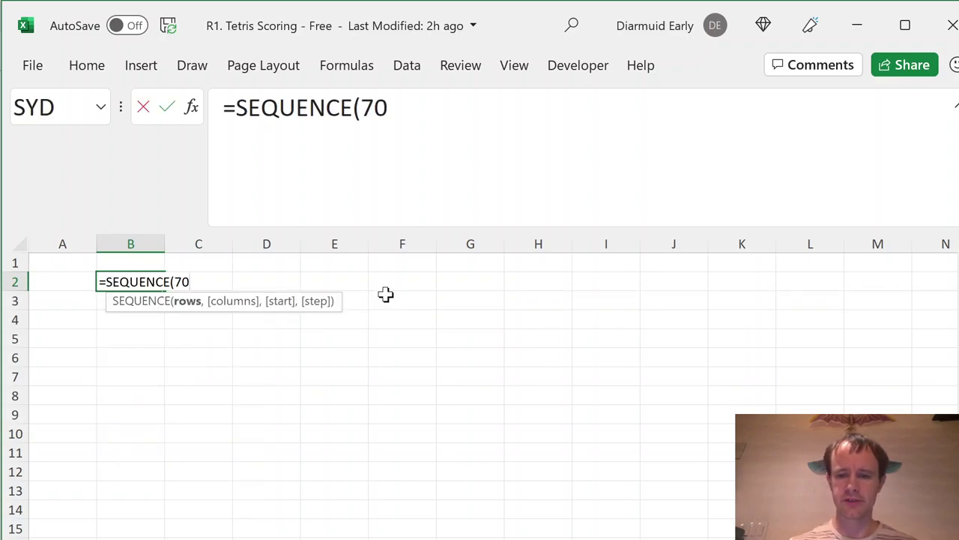
key("Return")
key("Up")
key("Right")
key("Left")
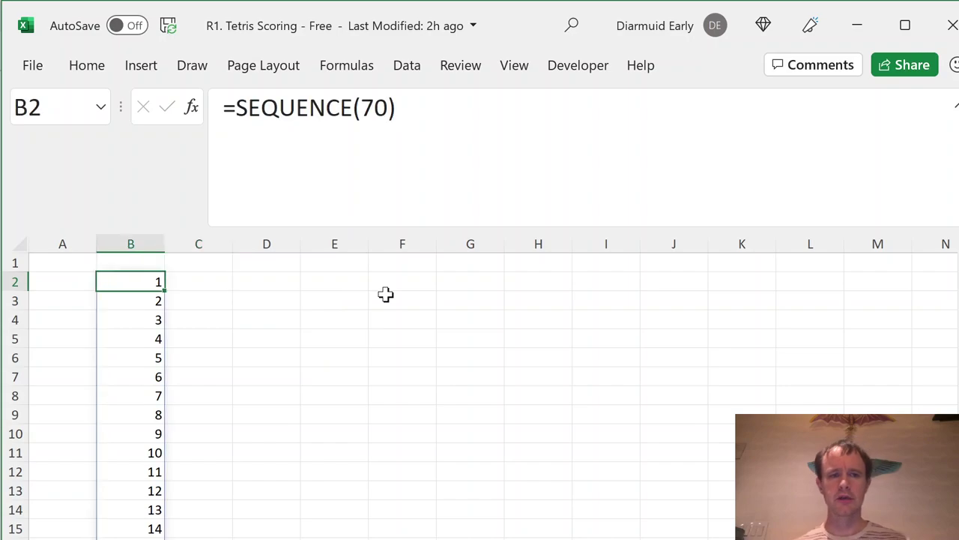
key("Down")
key("Down")
key("Down")
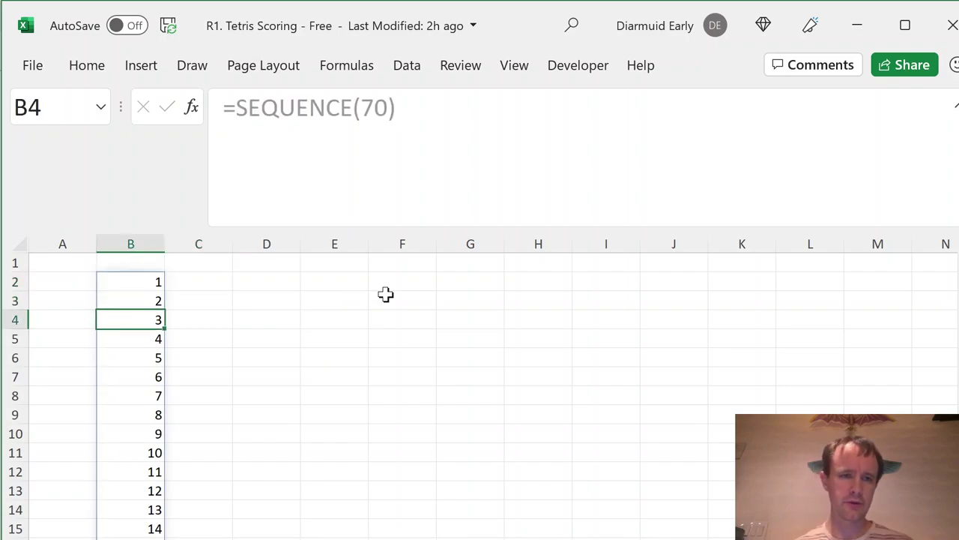
key("Up")
- Put the heading 'Clears at end' in C1 and the starting value 289 in C2
key("Right")
key("Up")
key("Up")
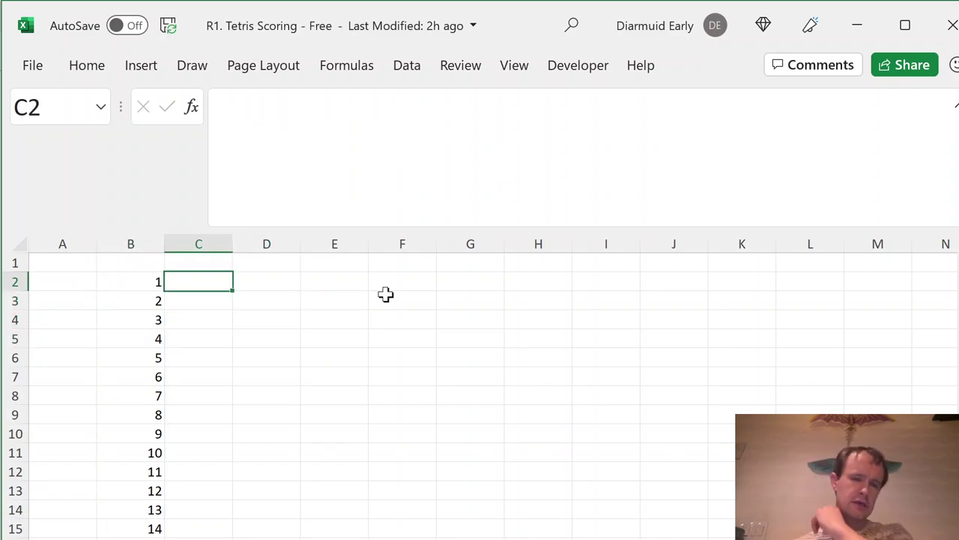
key("Up")
key("Left")
key("Right")
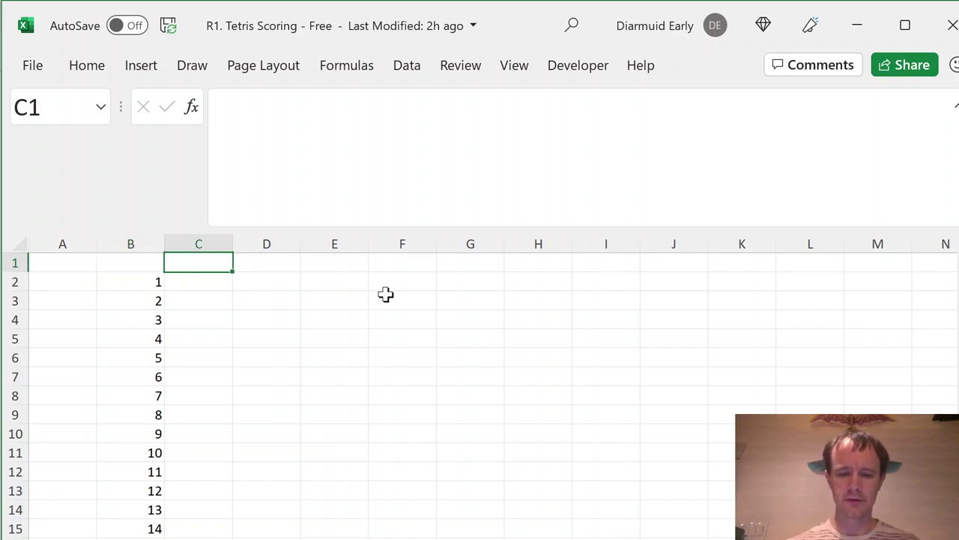
type("Clears at end")
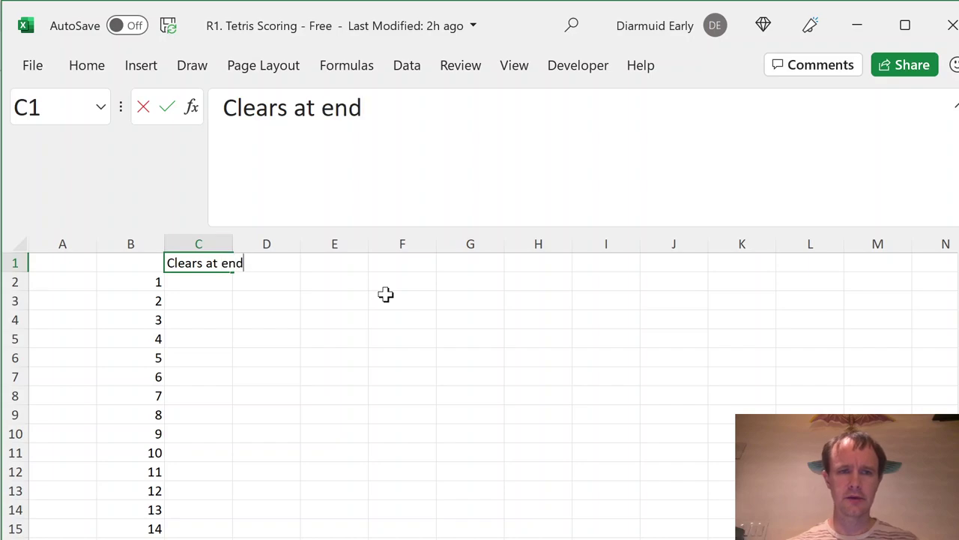
key("Return")
type("289")
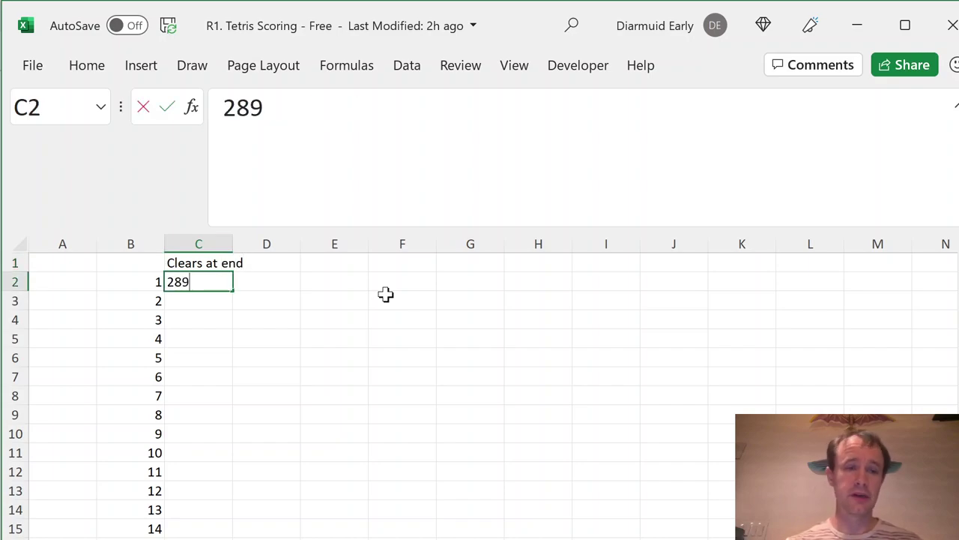
key("Return")
- Enter =C2-4 in C3 and fill it down to C71
type("=")
key("Up")
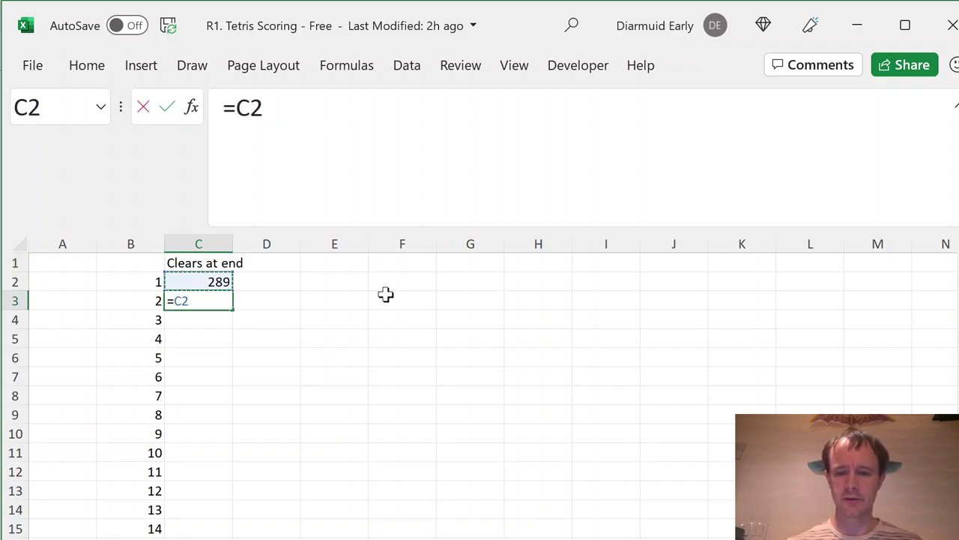
type("-4")
key("Return")
key("Up")
key("Left")
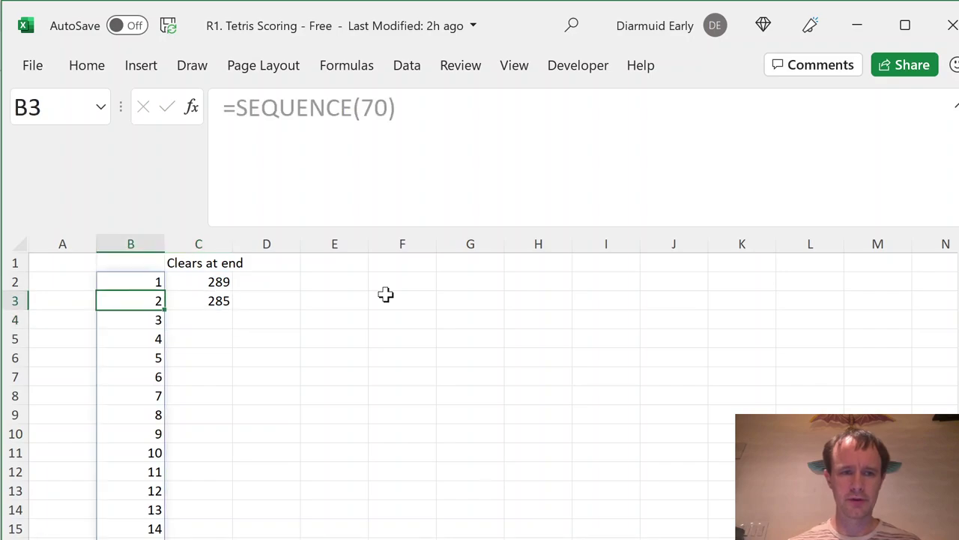
key("ctrl+Down")
key("Right")
key("ctrl+shift+Up")
key("ctrl+d")
key("ctrl+Up")
key("Down")
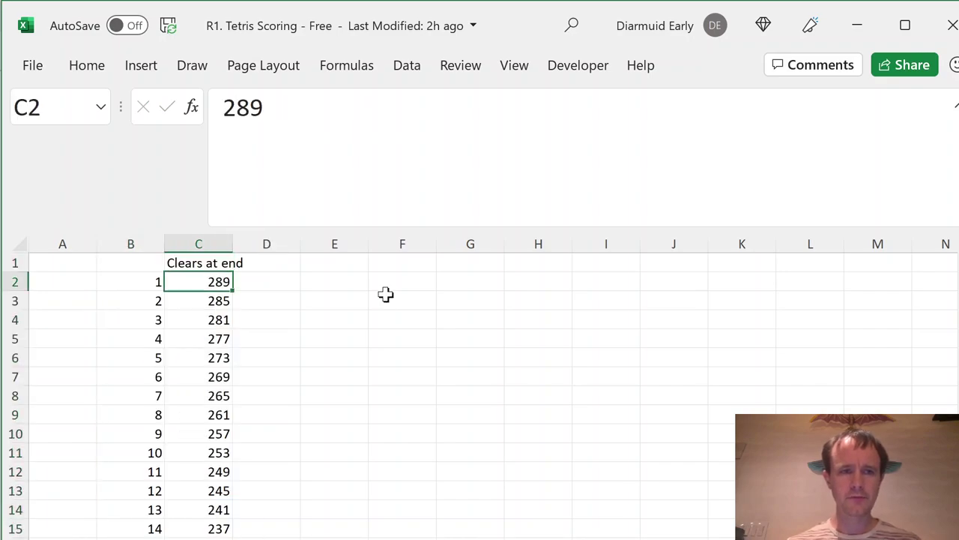
- Freeze panes at C2 so the heading row and game-number columns stay visible
key("alt")
key("w")
key("f")
key("f")
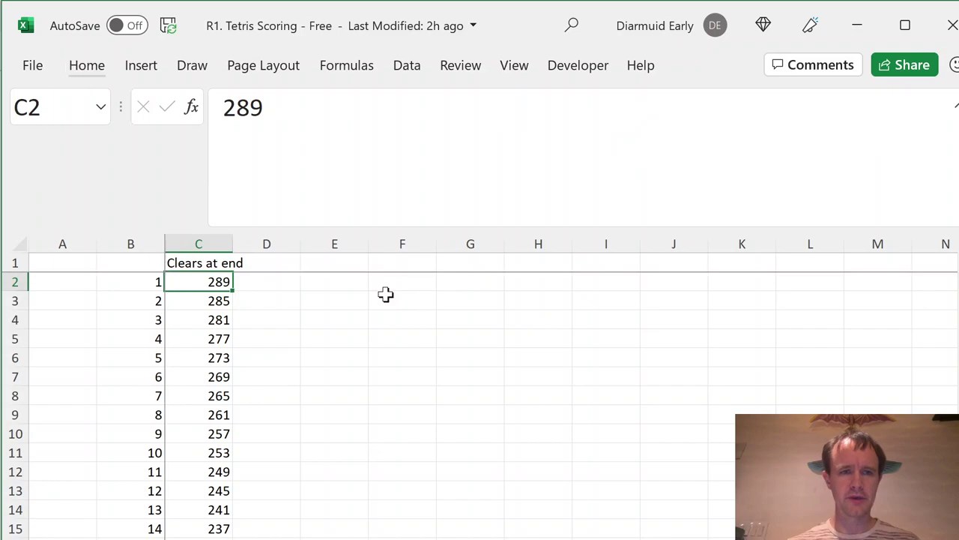
key("Up")
key("Right")
key("Left")
- Autofit column C to fit the 'Clears at end' heading
key("alt")
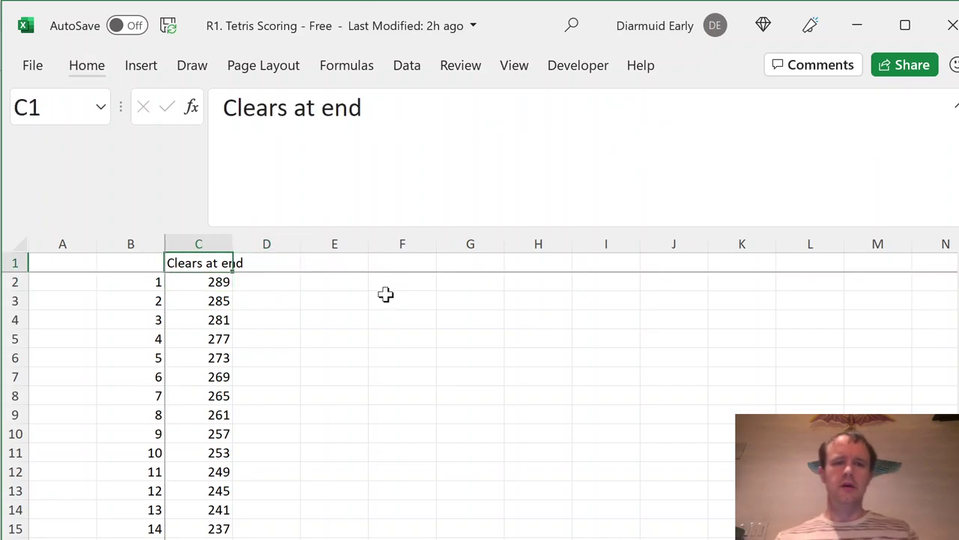
key("h")
key("o")
key("i")
key("Right")
key("Left")
key("ctrl+shift+Down")
key("alt")
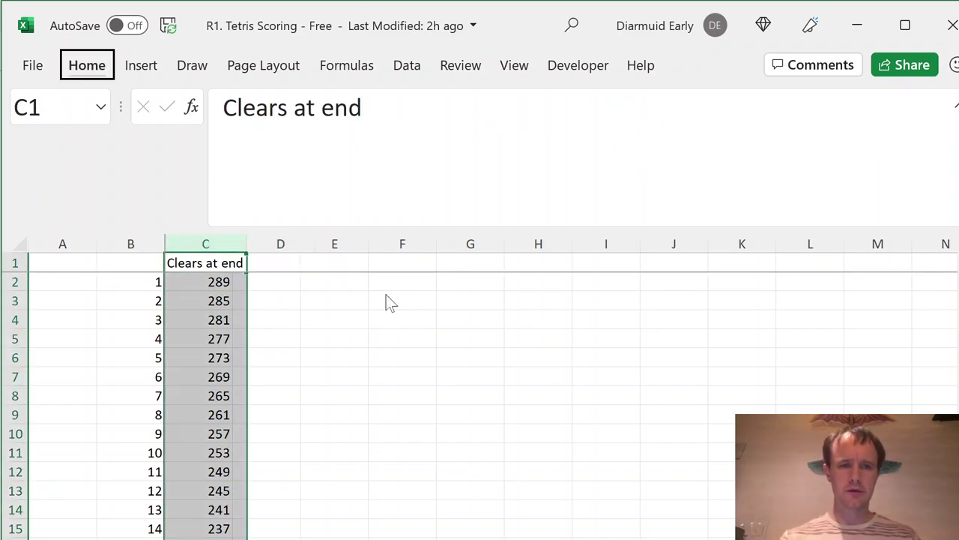
key("Right")
key("Left")
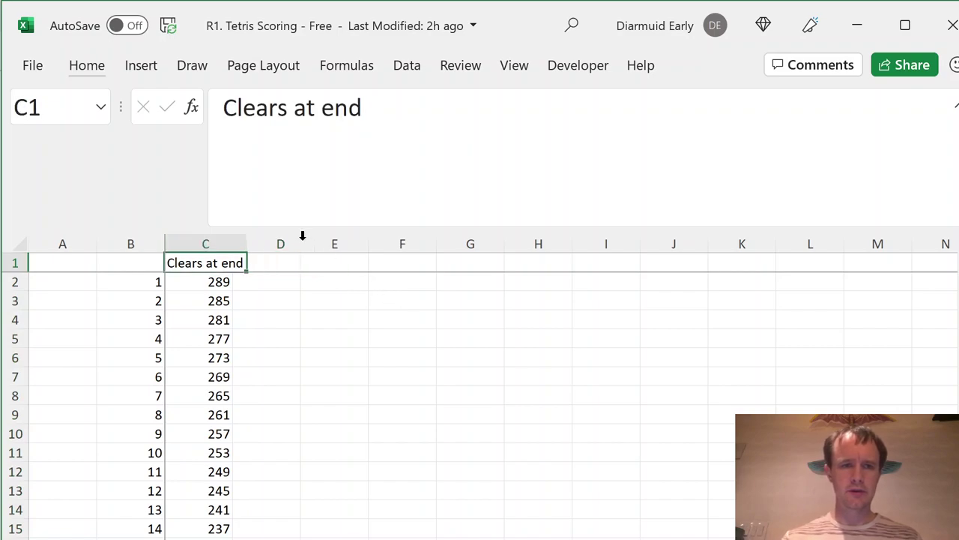
double_click(240, 245)
- Head D1 'Level' and enter =MAX(9,INT(C2/10)) in D2
left_click(281, 263)
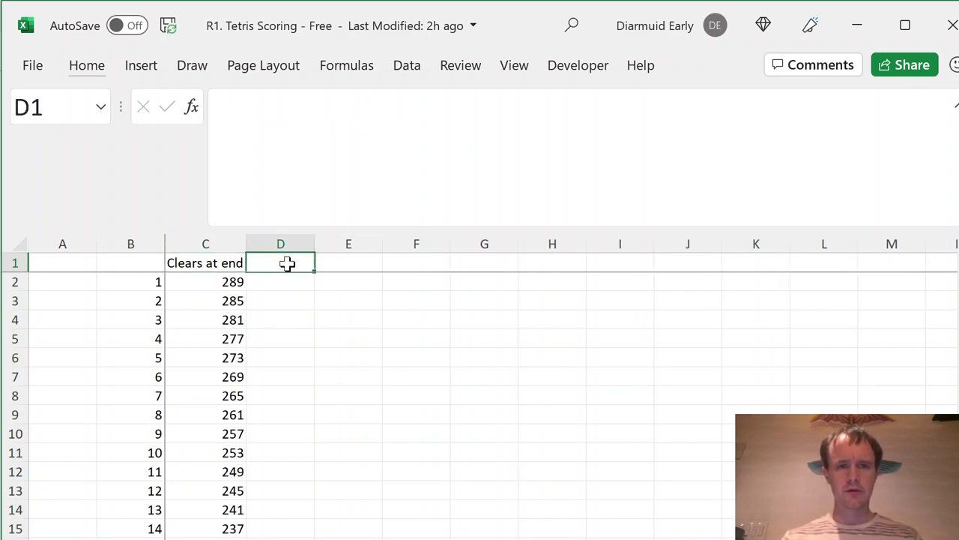
type("Level")
key("Return")
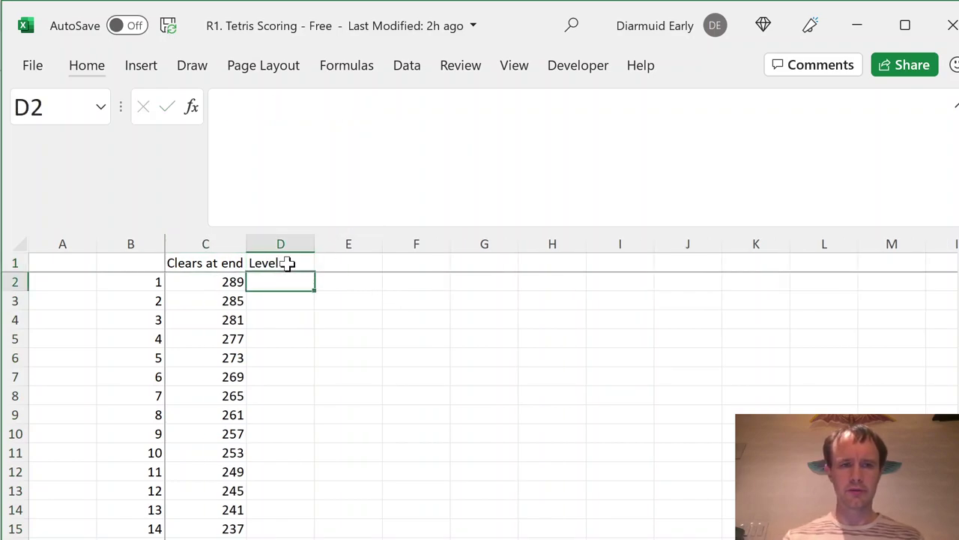
type("=")
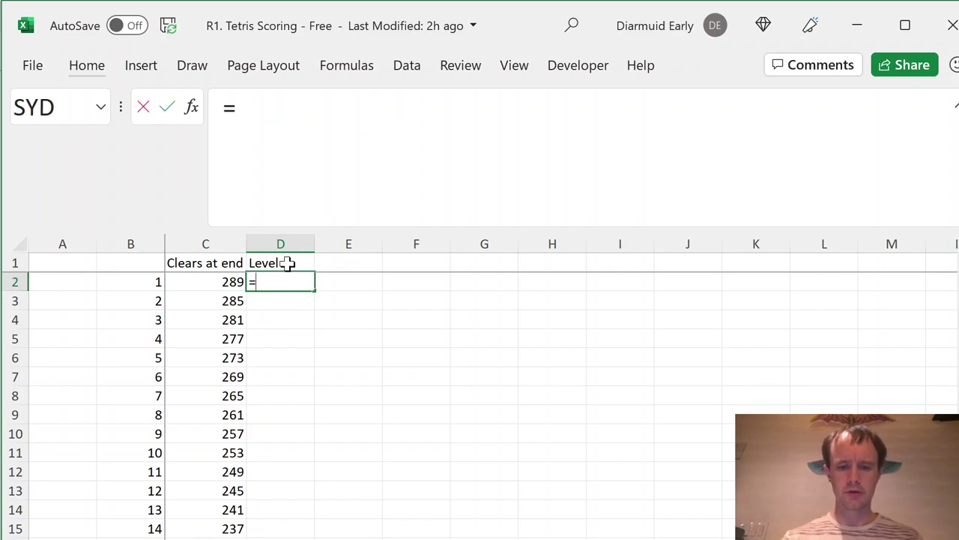
type("max")
key("Tab")
type("9,int")
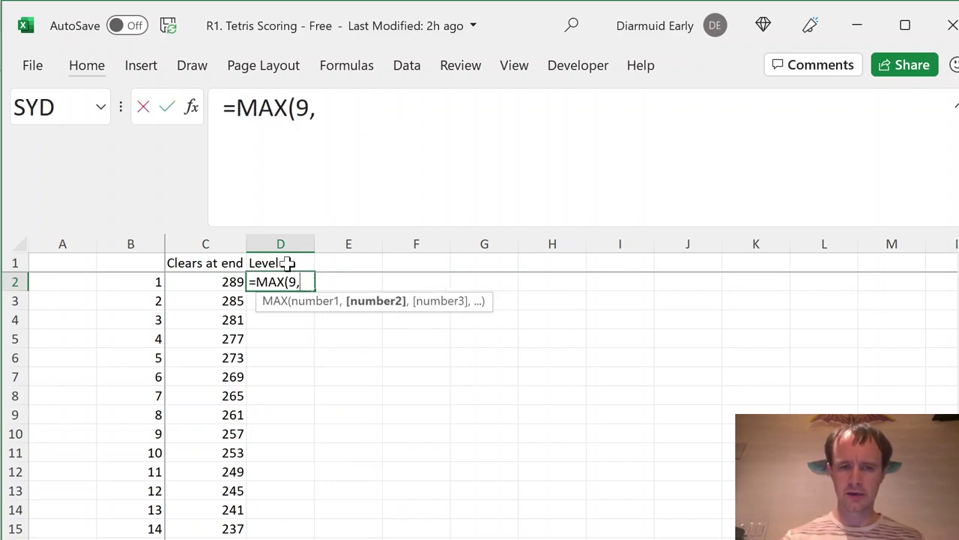
key("Tab")
key("Left")
type("/10))")
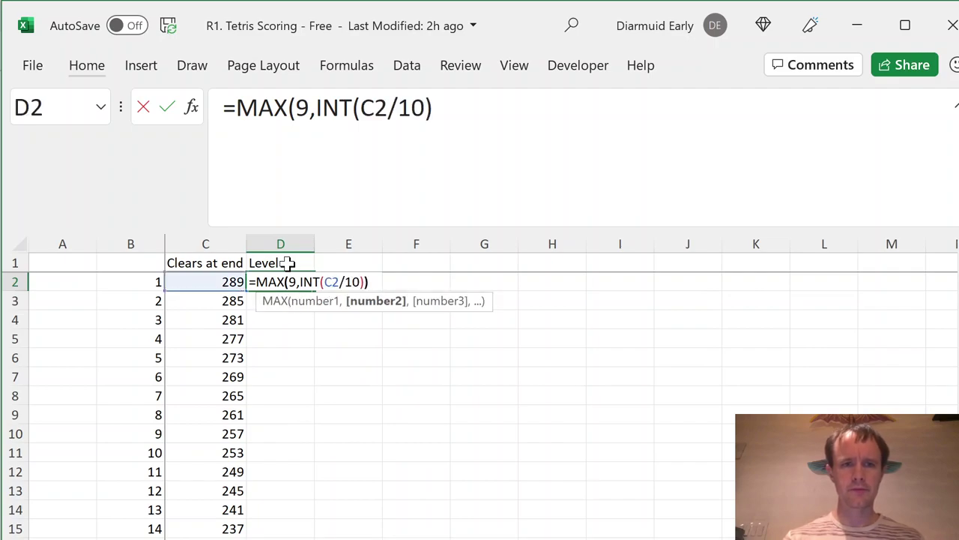
key("Return")
- Copy the level formula down through D71
key("ctrl+Down")
key("Right")
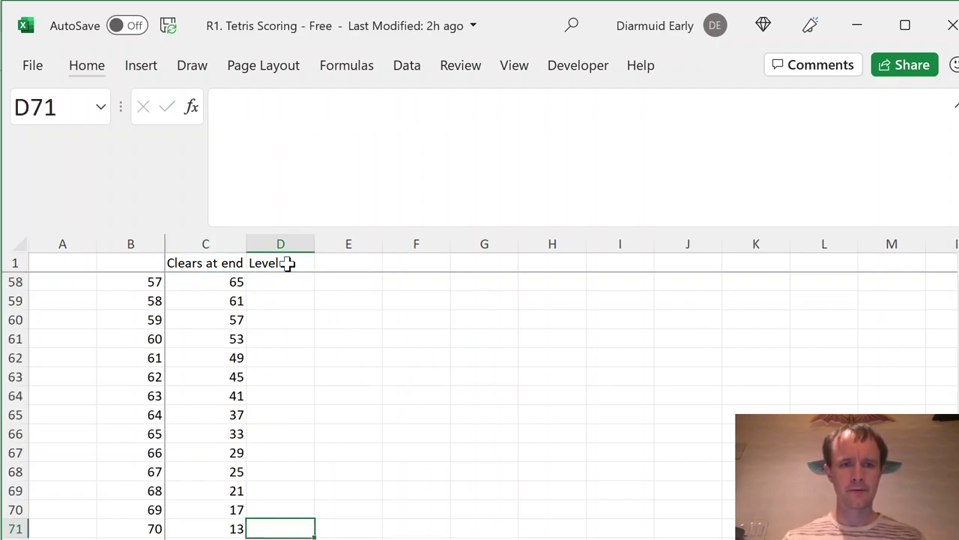
key("ctrl+shift+Up")
key("ctrl+d")
key("ctrl+Up")
- Add a 'Score' column in E with =1200*(D2+1), filled down to row 71
key("Right")
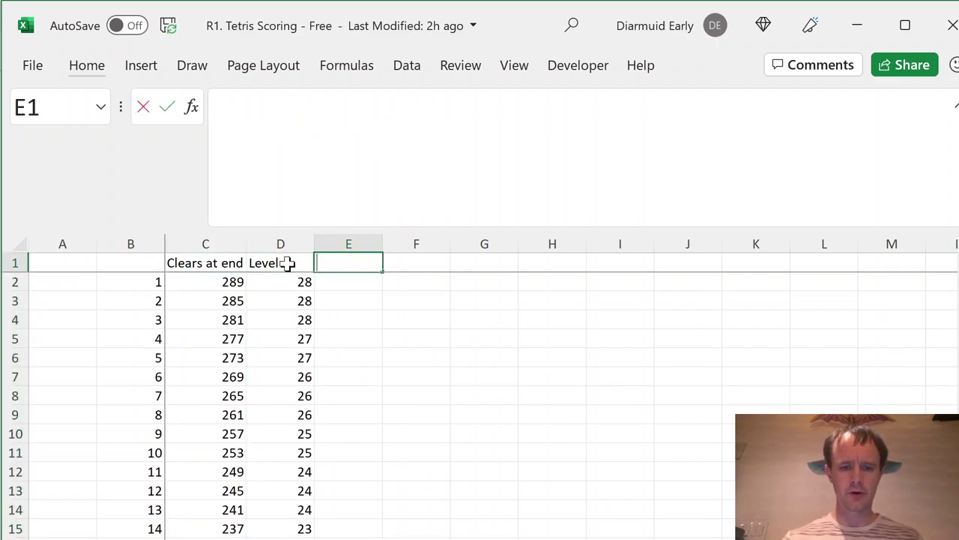
type("Score")
key("Return")
type("=")
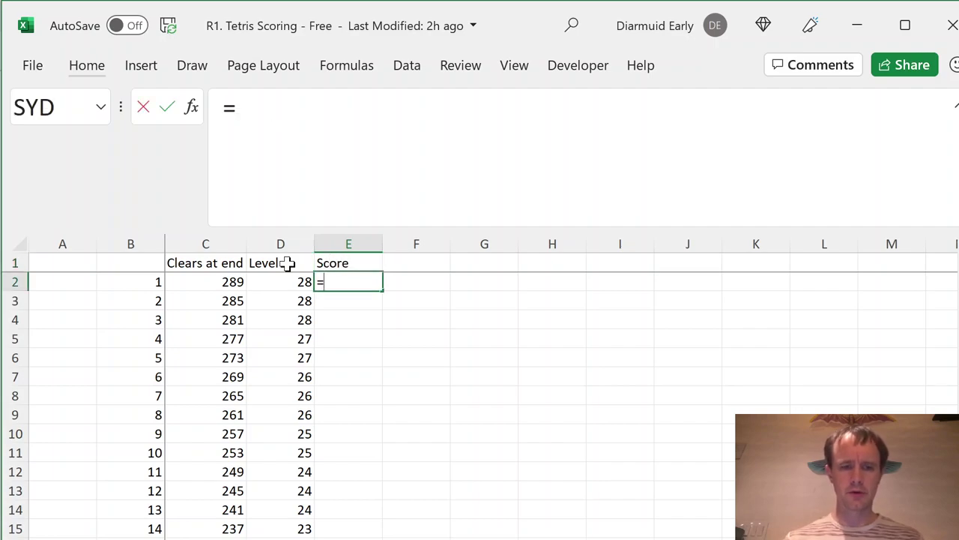
type("1200*")
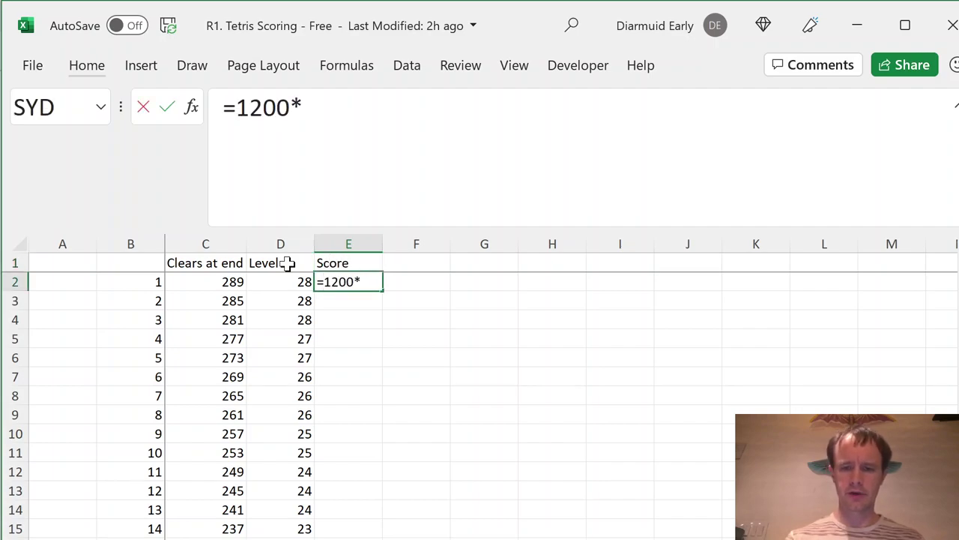
type("(D2+1)")
key("Return")
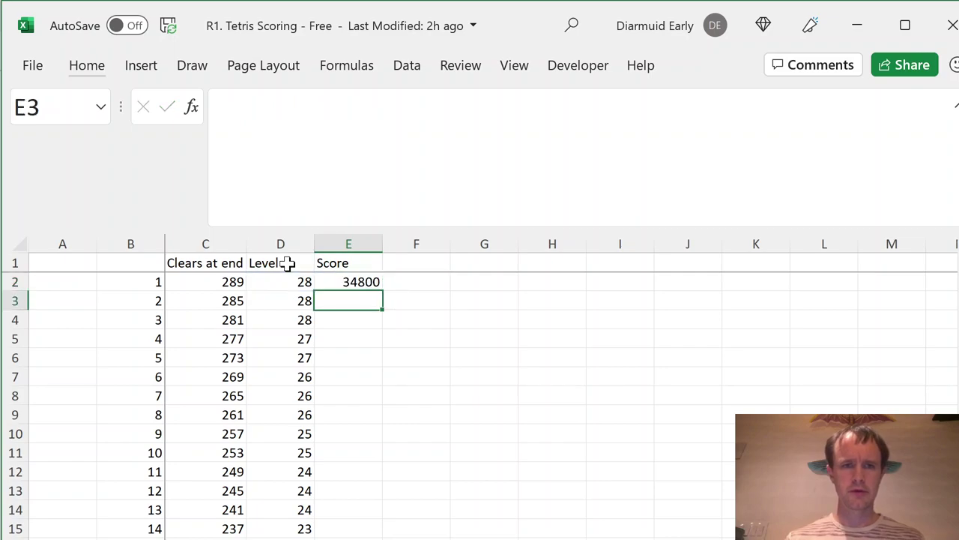
key("Up")
key("Left")
key("ctrl+Down")
key("Right")
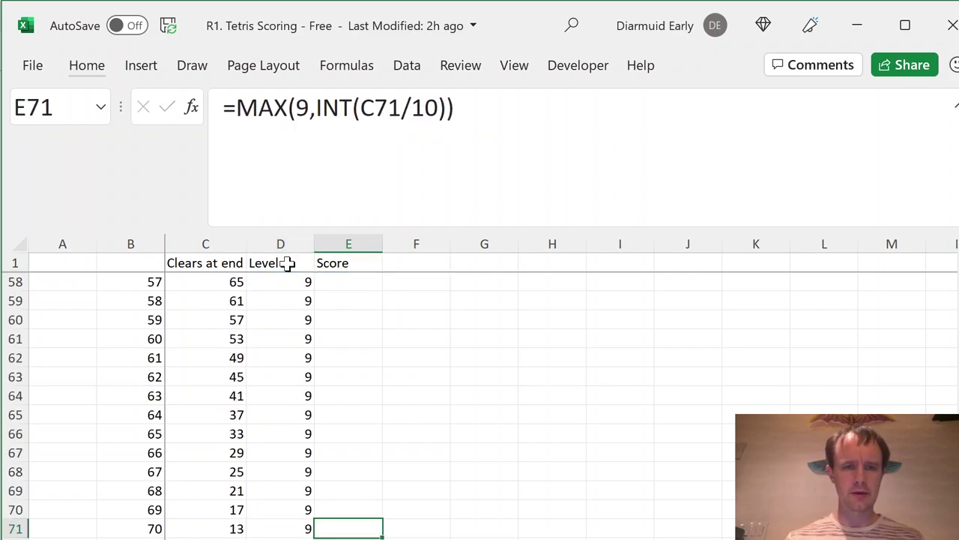
key("ctrl+shift+Up")
key("ctrl+d")
key("ctrl+Up")
- Label column F 'Cum score'
key("Right")
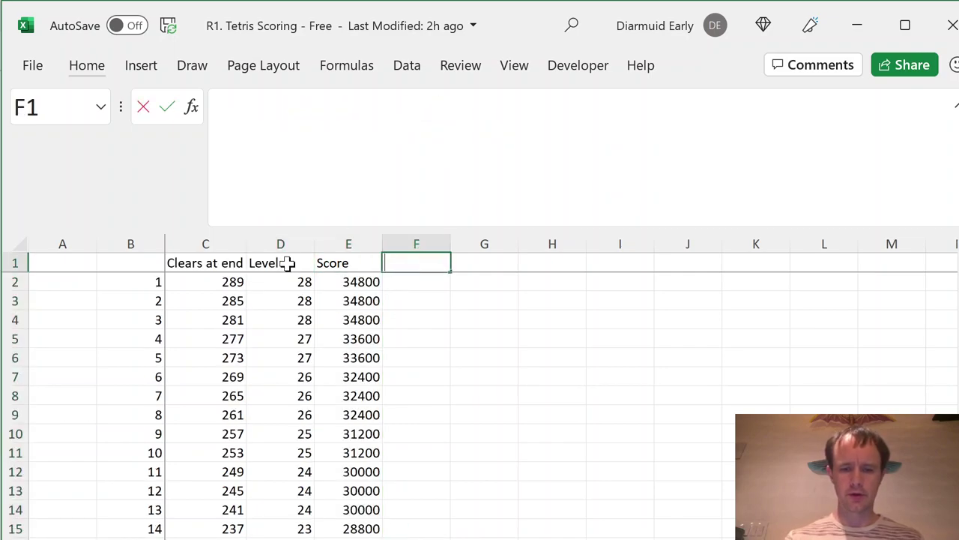
type("Cum score")
key("Return")
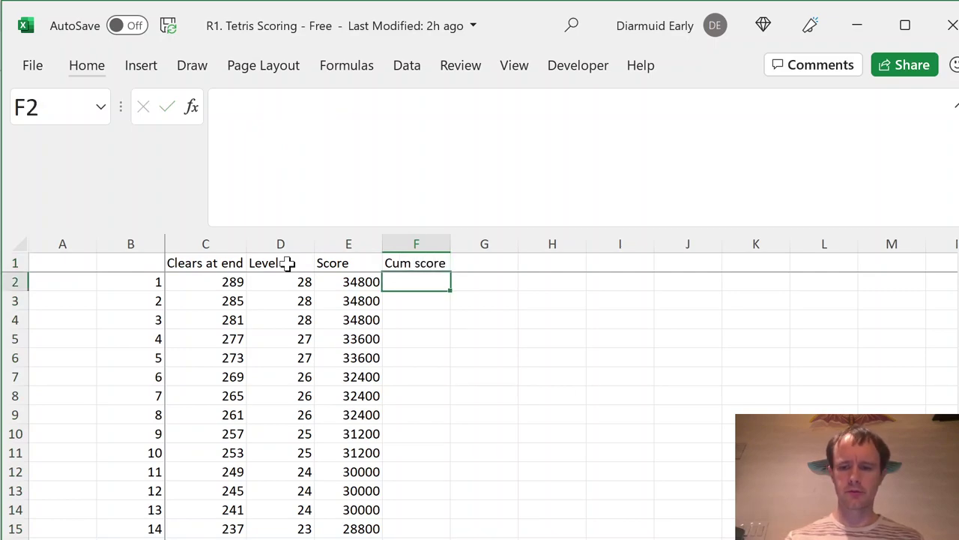
- Enter =E2 in F2 as the first cumulative value, abandoning the entry started in F3
type("=")
key("Left")
key("Return")
type("=")
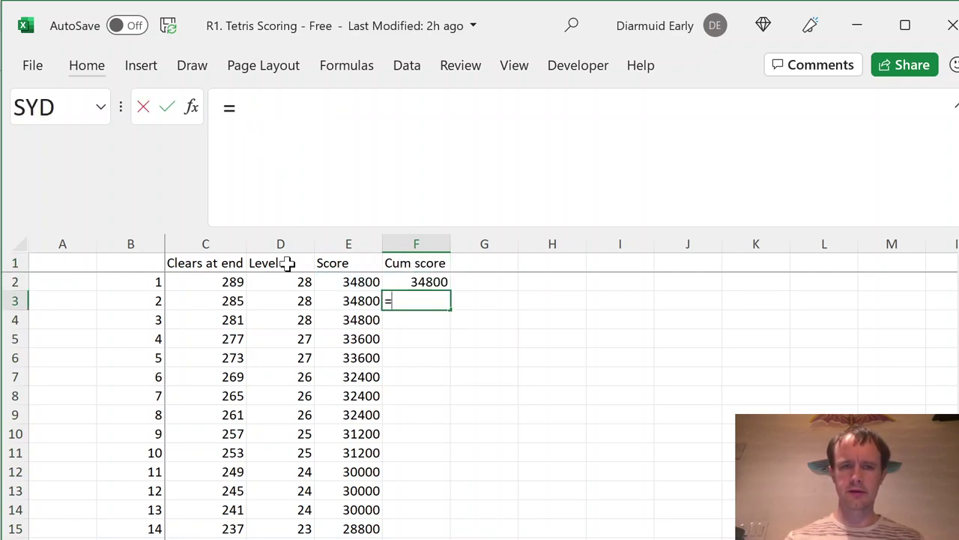
key("Escape")
key("Up")
- Replace F2 with the running-total formula =SUM(F1,E2)
type("=sum")
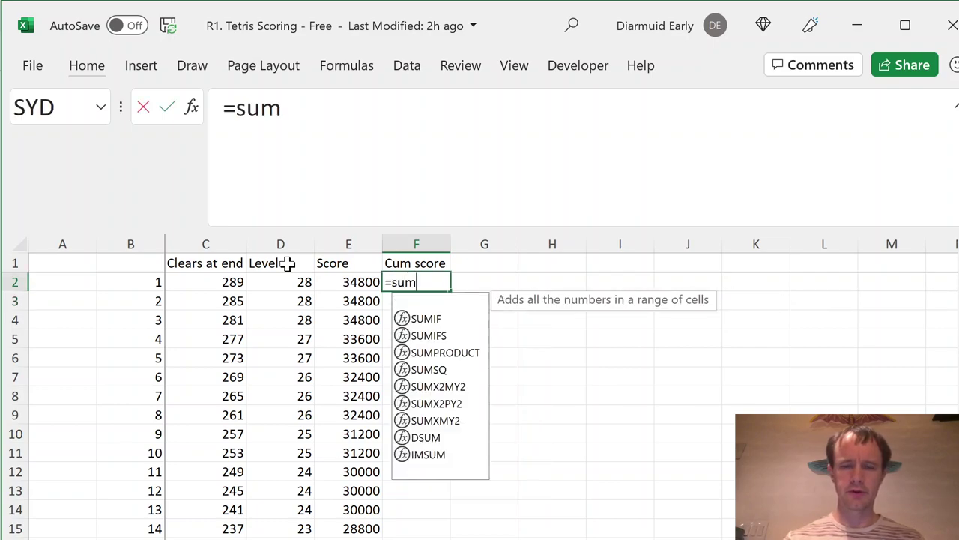
key("Tab")
key("Up")
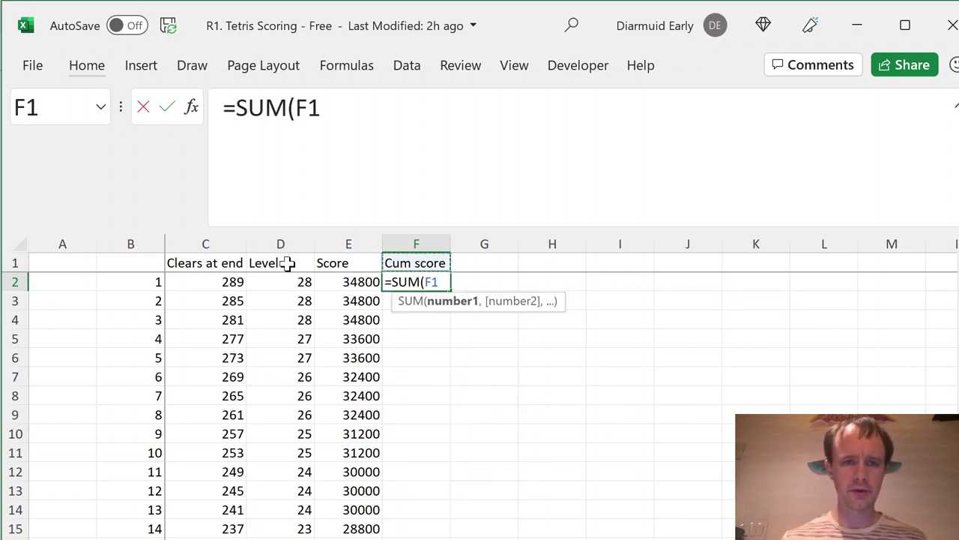
type(",")
key("Left")
type(")")
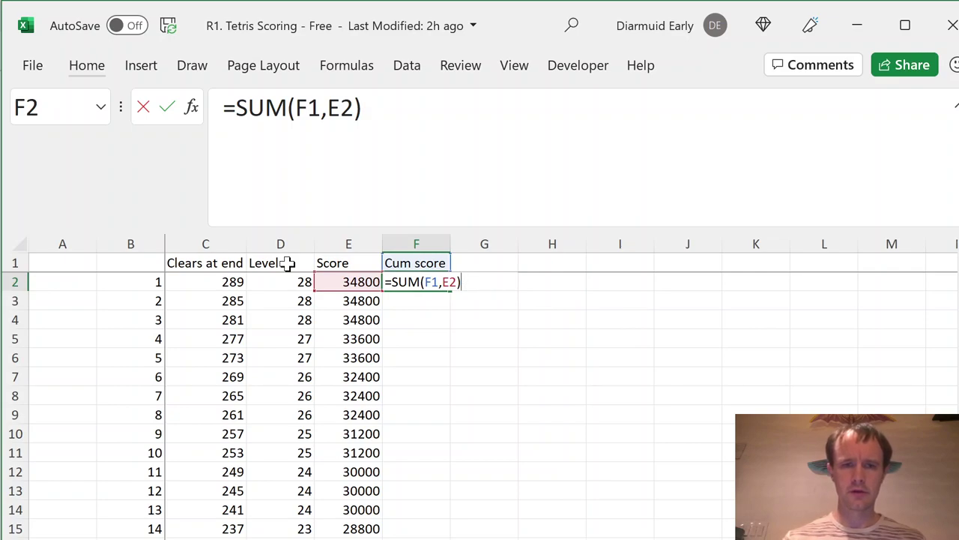
key("Return")
- Start an =E3+F2 formula in F3, then cancel it and return to F2
type("=")
key("Left")
type("+")
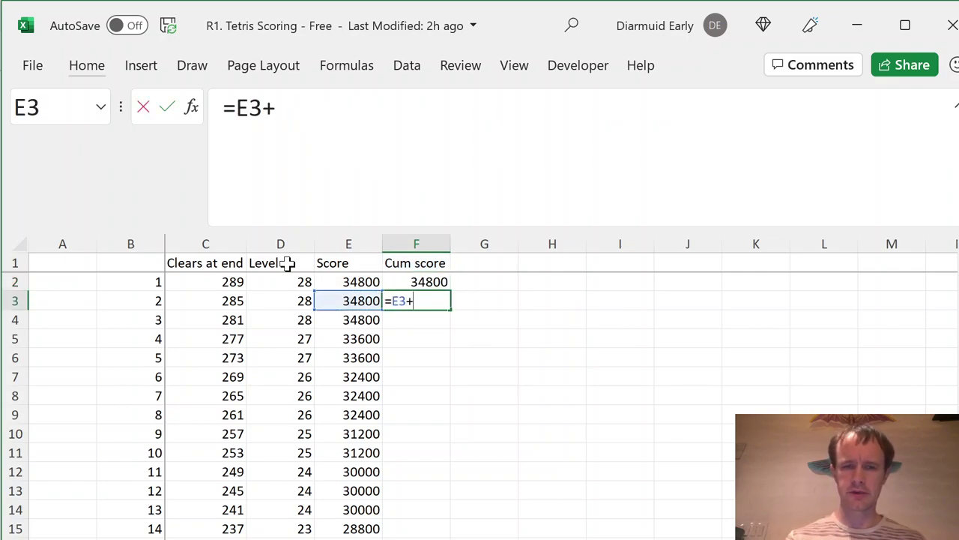
key("Up")
key("Escape")
key("Up")
- Review F2's formula and the surrounding cells, including the Cum score header
key("F2")
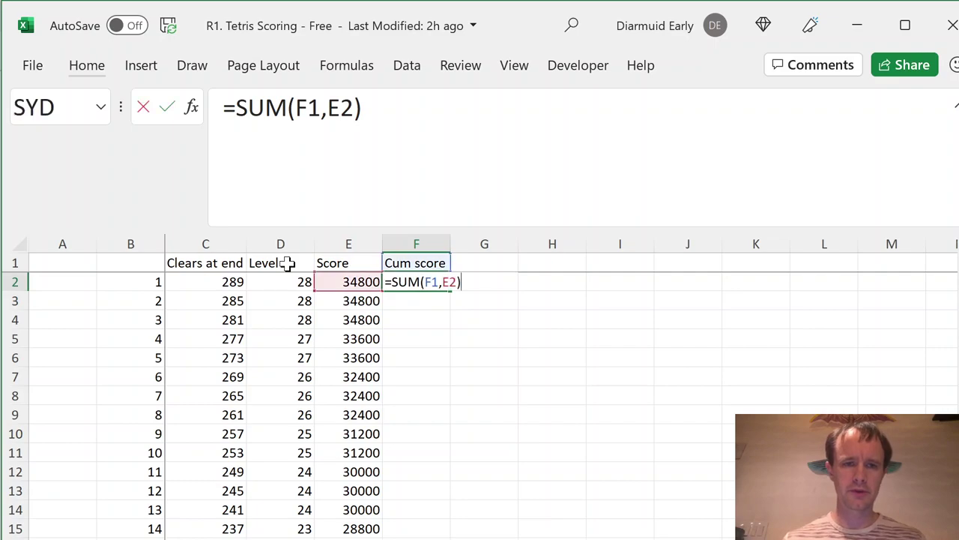
key("Escape")
key("Left")
key("Up")
key("Right")
key("Down")
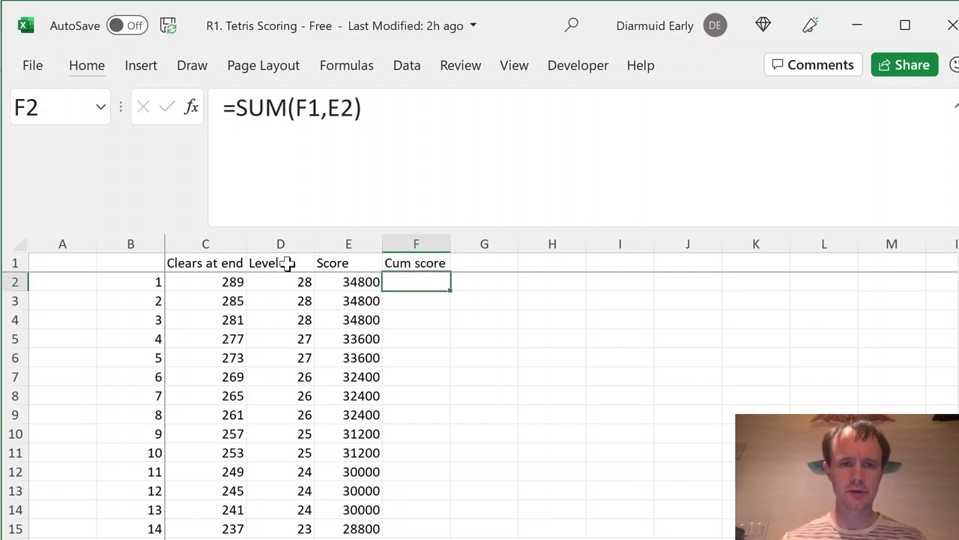
key("Up")
key("Down")
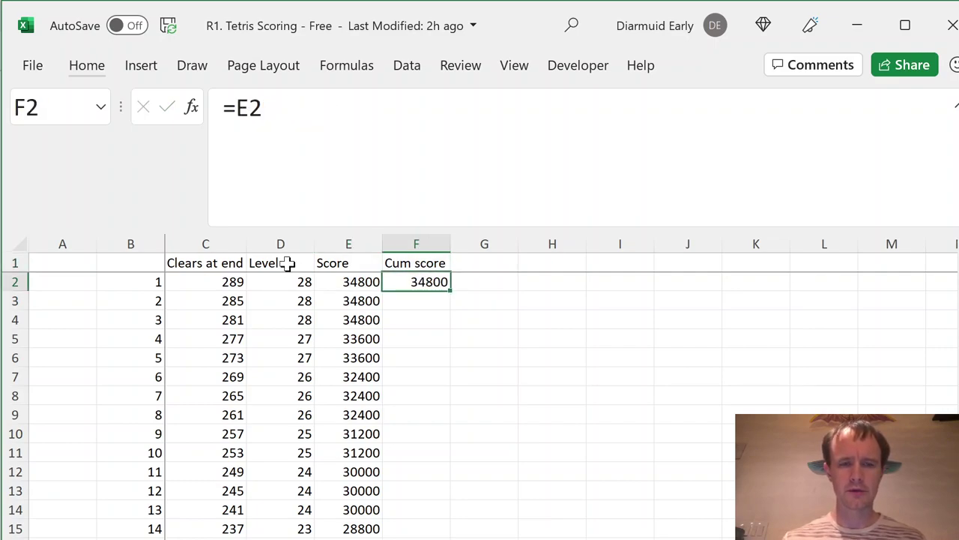
- Copy F2's formula down through F2:F71 with Ctrl+D
key("Left")
key("ctrl+Down")
key("Right")
key("ctrl+shift+Up")
key("ctrl+d")
- Check the filled column, then delete the mistaken fill from F2:F71
key("ctrl+Up")
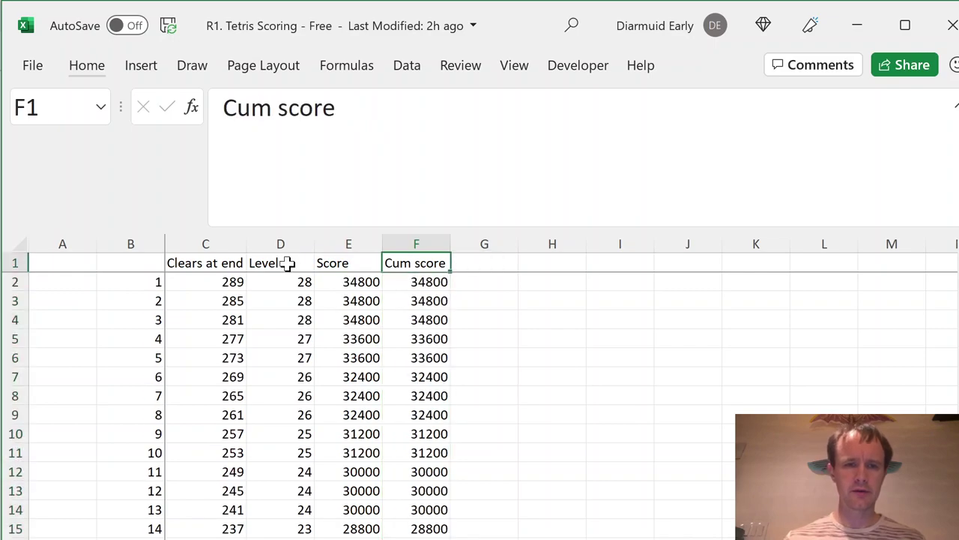
key("Down")
key("Down")
key("Up")
key("Up")
key("ctrl+Down")
key("ctrl+shift+Up")
key("Delete")
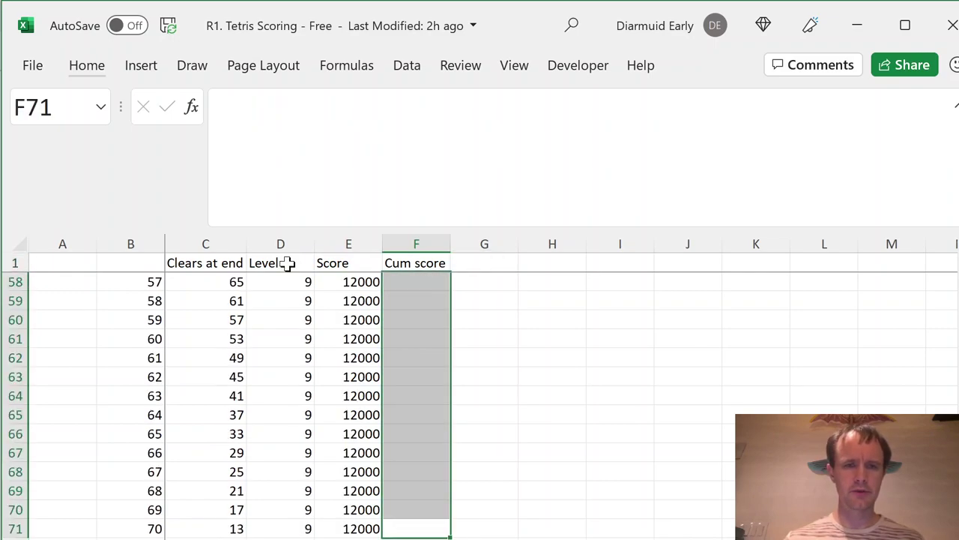
key("Up")
key("ctrl+Up")
- Re-enter =SUM(F1,E2) in F2
key("Up")
key("Down")
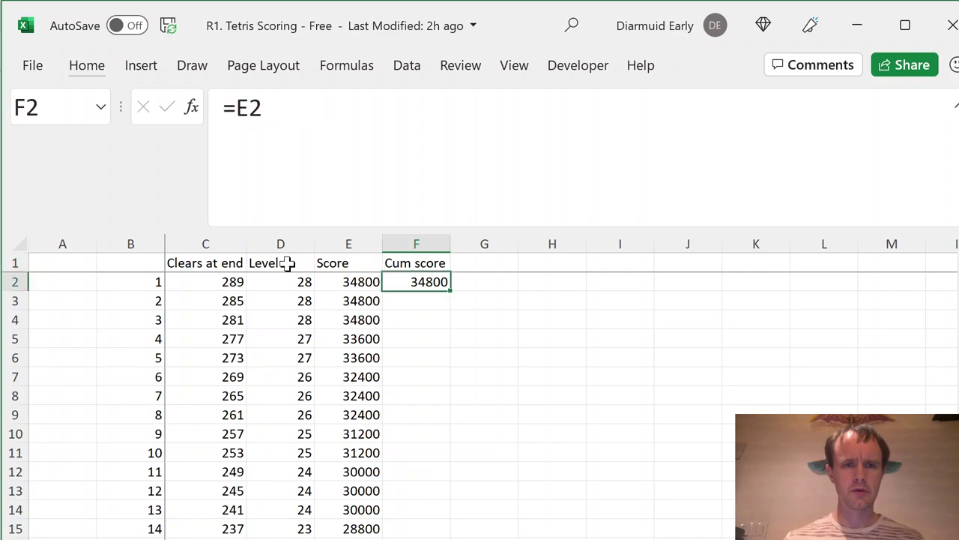
type("=su")
key("Tab")
key("Up")
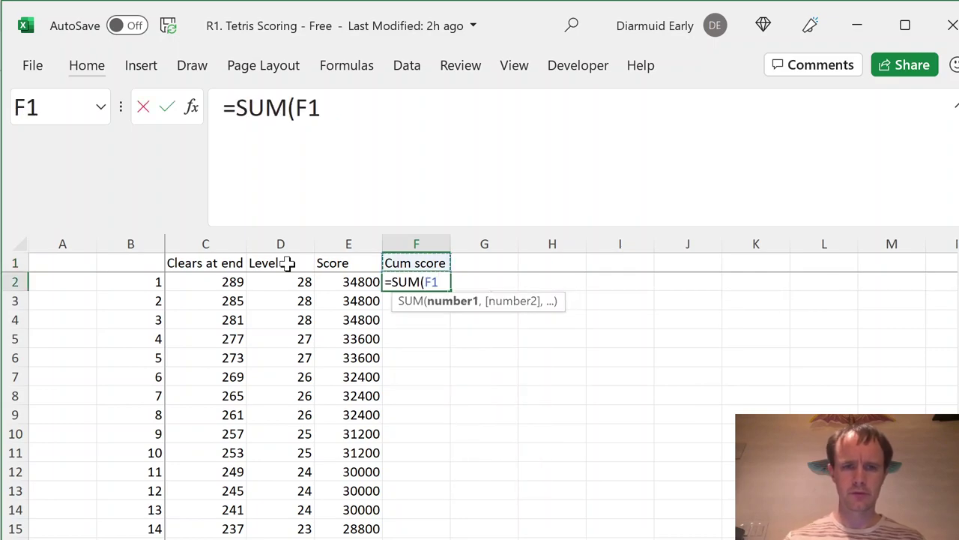
type(",")
key("Left")
key("Return")
- Fill the running total down F2:F71 and verify the formula in F2
key("Left")
key("ctrl+Down")
key("Right")
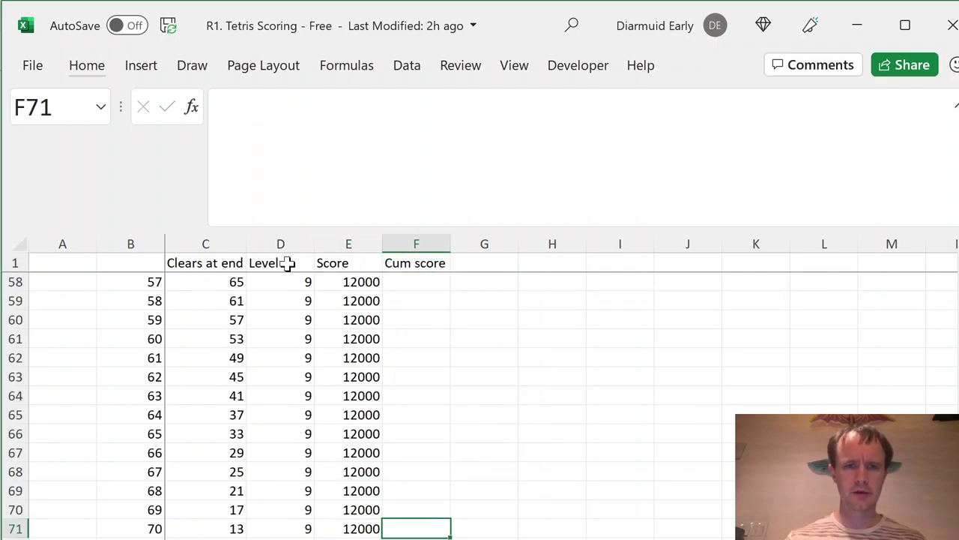
key("ctrl+shift+Up")
key("ctrl+d")
key("ctrl+Up")
key("Down")
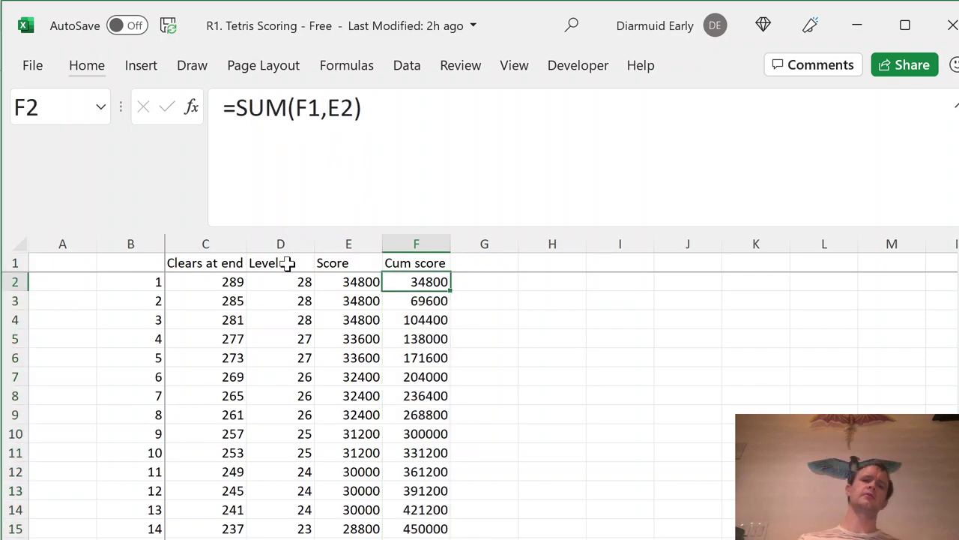
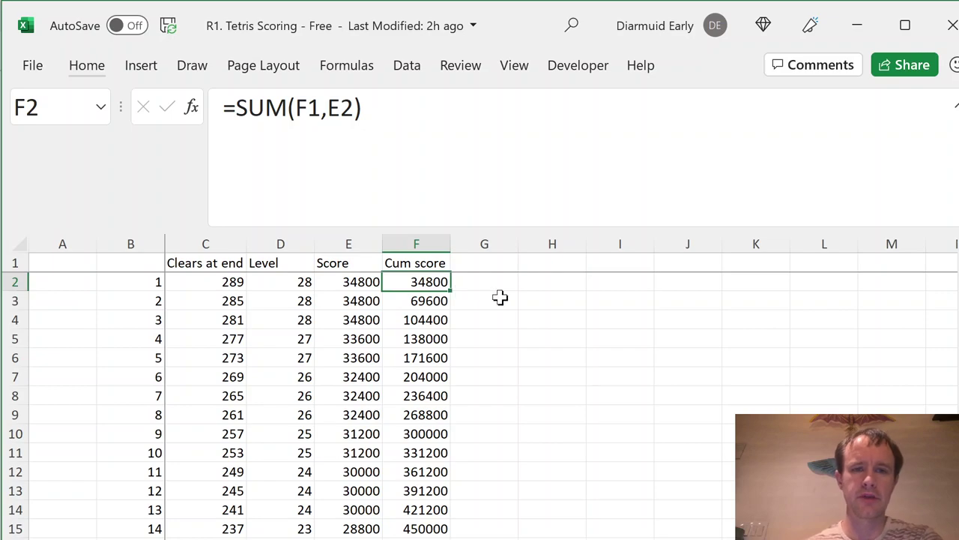
- Give F11 Comma Style with no decimal places, e.g. 331,200
left_click(422, 454)
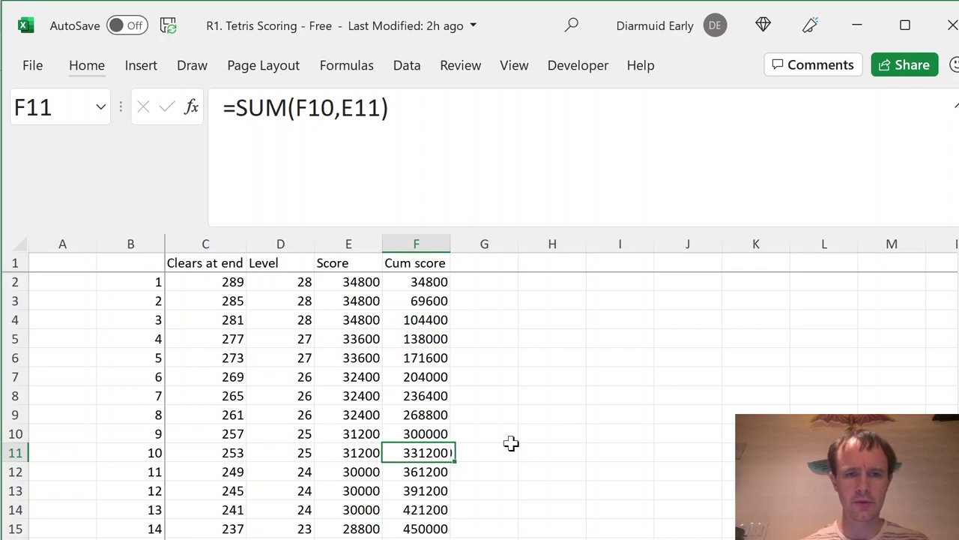
key("Right")
key("Left")
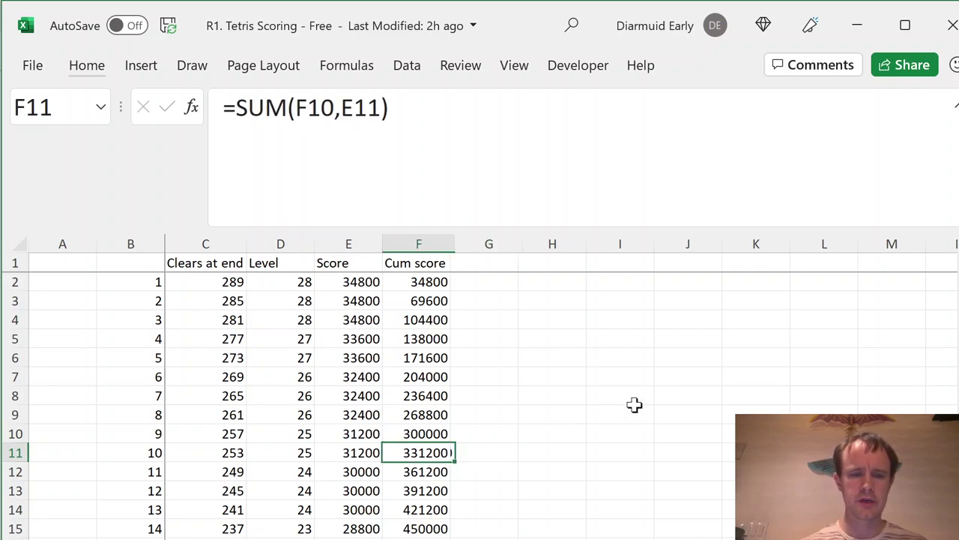
key("ctrl+Page_Up")
key("ctrl+Page_Down")
key("Right")
key("Left")
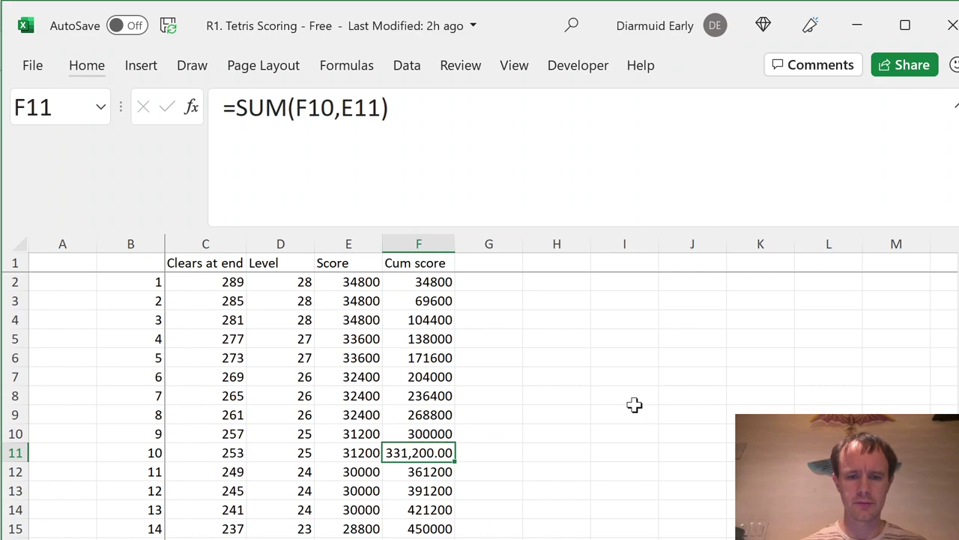
key("h")
key("9")
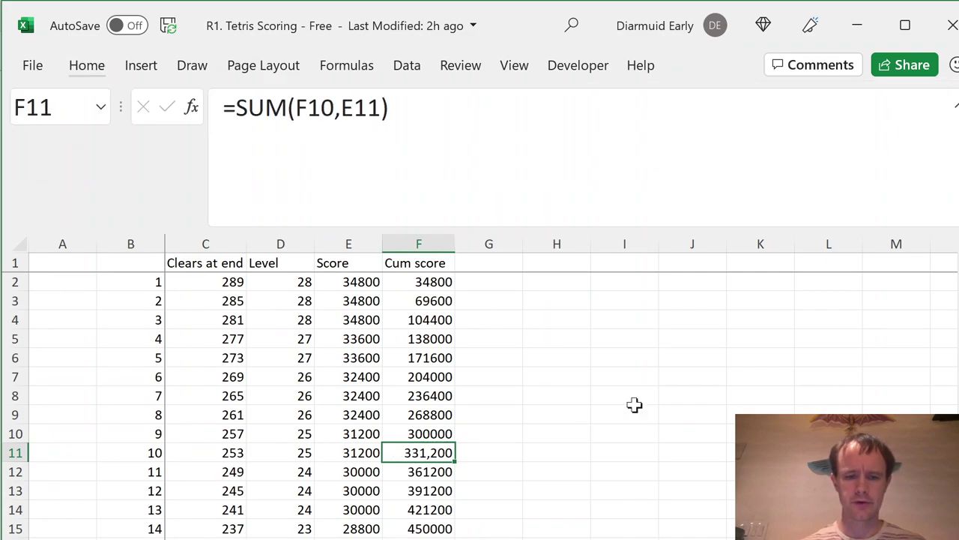
- Copy F11's number format onto the whole Cum score column F2:F71
key("ctrl+Up")
key("Down")
key("ctrl+shift+Down")
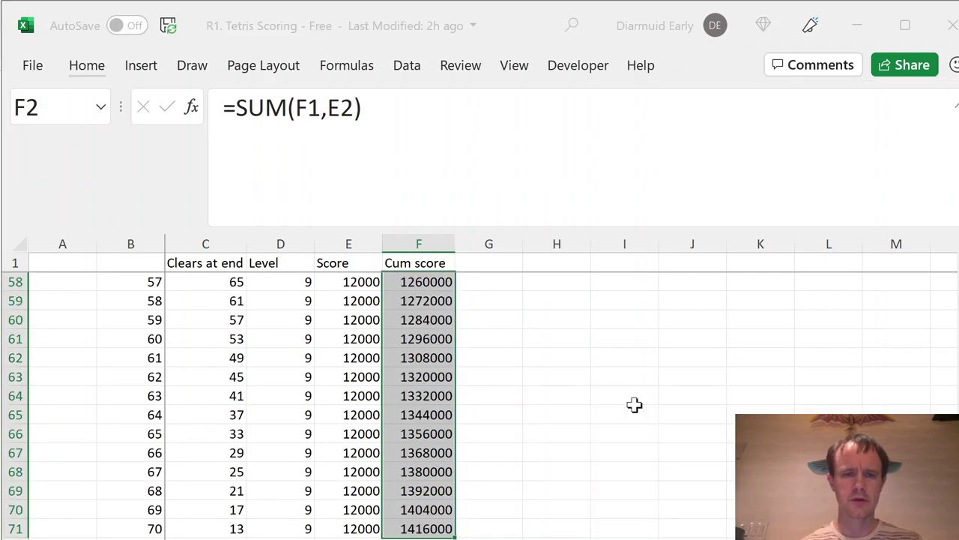
key("ctrl+v")
- Check the reformatted Cum score values down the column, inspecting rows 18 and 39
key("ctrl+Up")
key("Down")
key("Down")
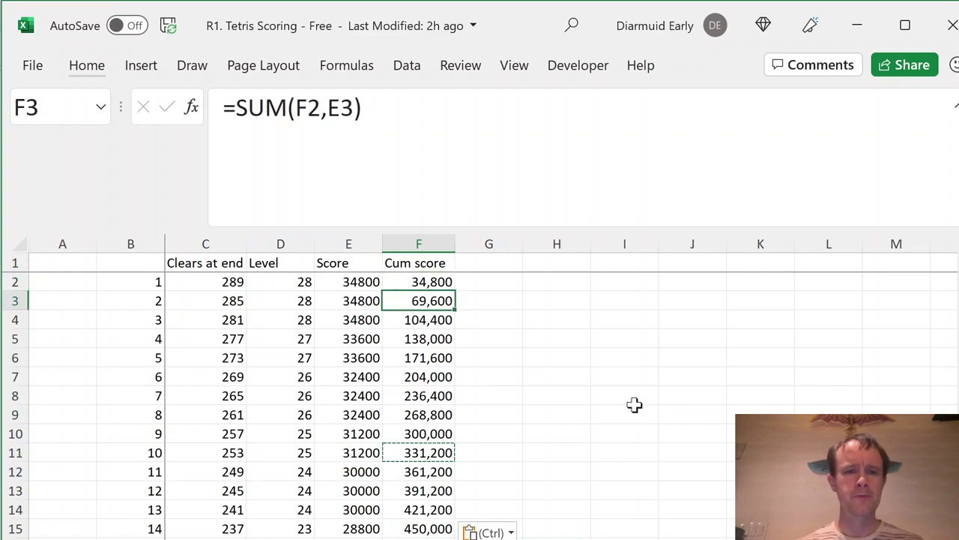
key("Down")
key("Down")
key("Down")
key("Down")
key("Down")
key("Down")
key("Down")
key("Down")
key("Down")
key("Down")
key("Down")
key("Down")
key("Down")
key("Down")
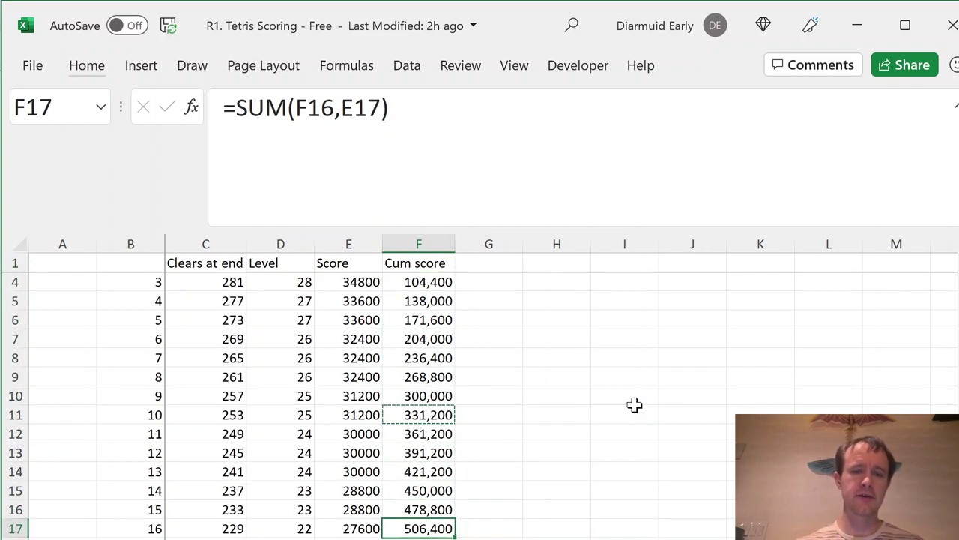
key("Down")
key("Down")
key("Up")
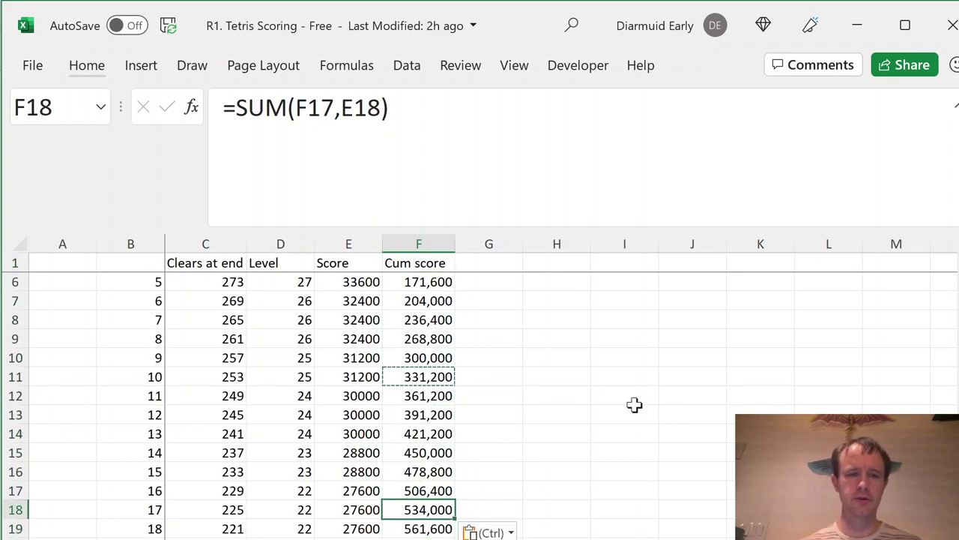
key("shift+space")
key("Down")
key("Down")
key("Down")
key("Down")
key("Down")
key("Down")
key("Down")
key("Down")
key("Down")
key("Down")
key("Down")
key("Down")
key("Down")
key("Down")
key("Down")
key("Down")
key("Down")
key("Down")
key("Down")
key("Down")
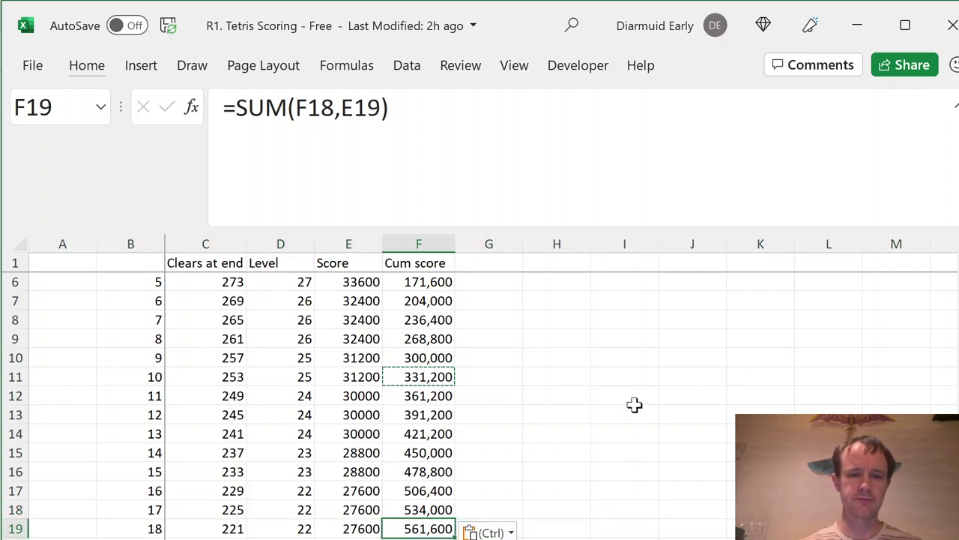
key("shift+space")
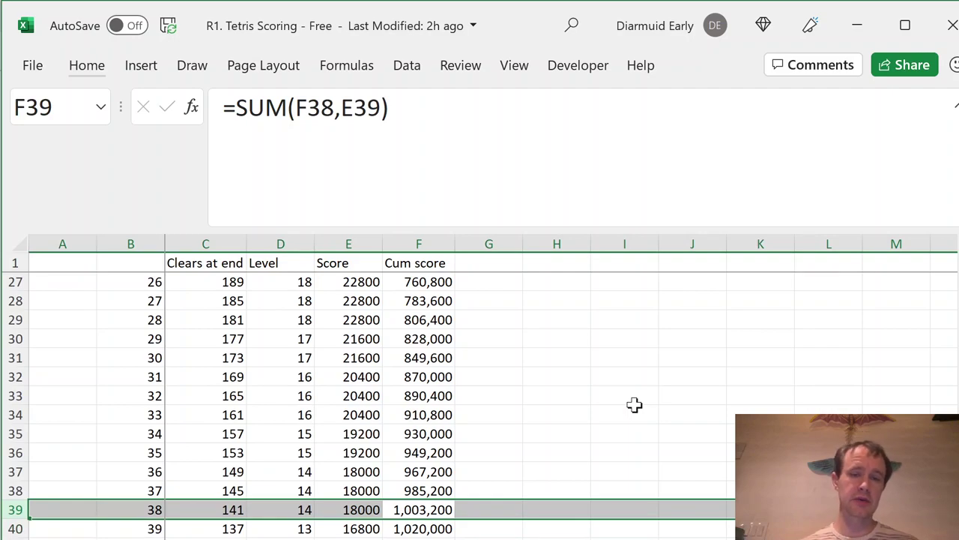
key("ctrl+Up")
key("Down")
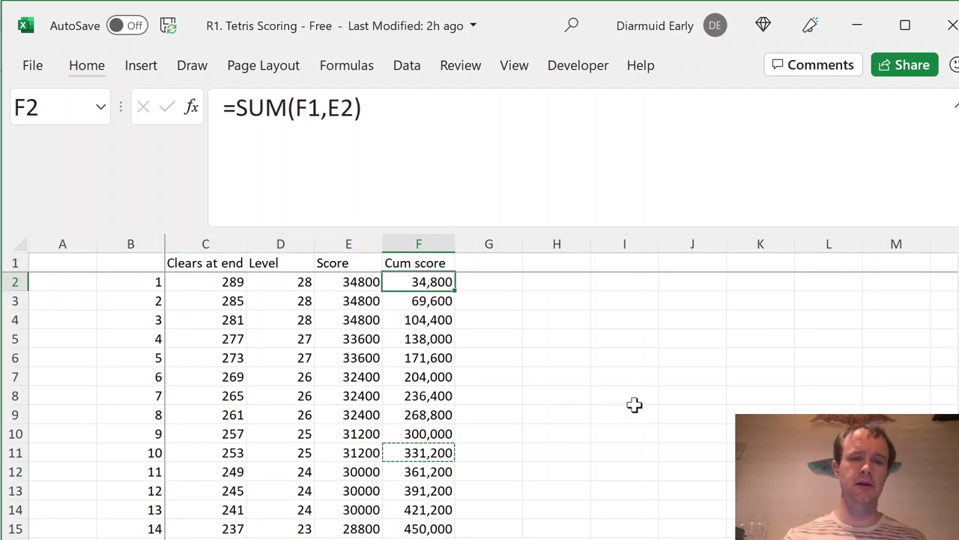
key("Up")
key("Right")
key("Right")
key("Right")
- Start a SEQUENCE formula in I2, then cancel it
key("Down")
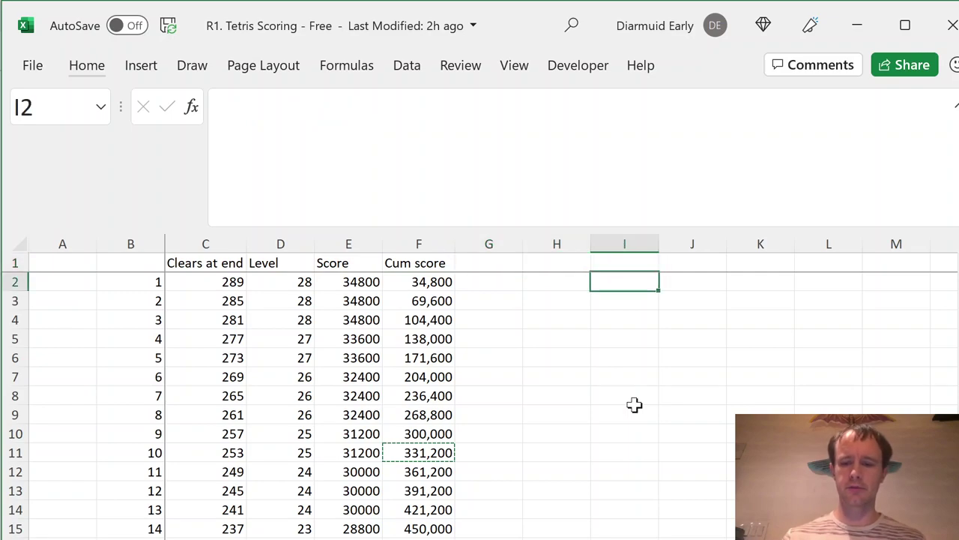
type("=seq")
key("Escape")
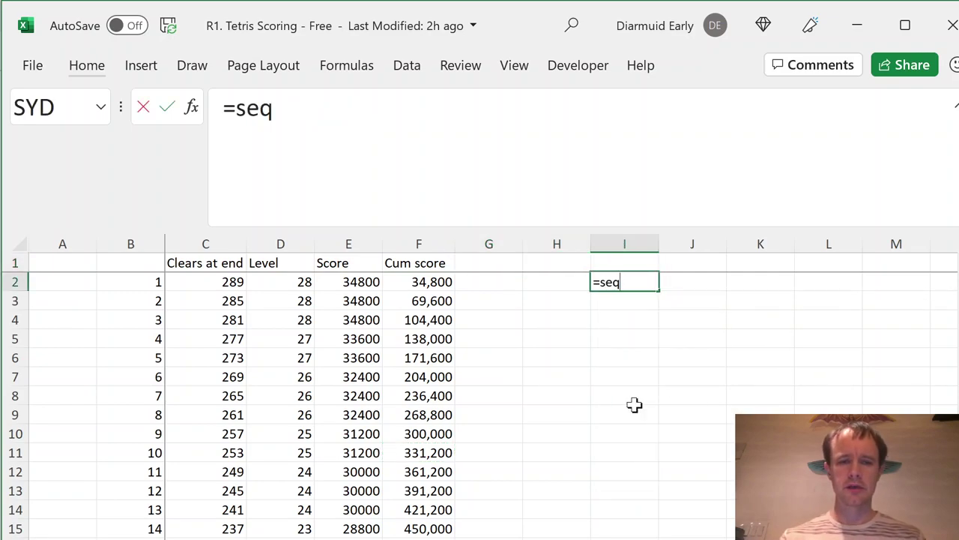
key("Escape")
key("Left")
key("Left")
key("Left")
- Inspect the clears, level and running-total values around rows 39 and 40
key("shift+Page_Down")
key("shift+Page_Down")
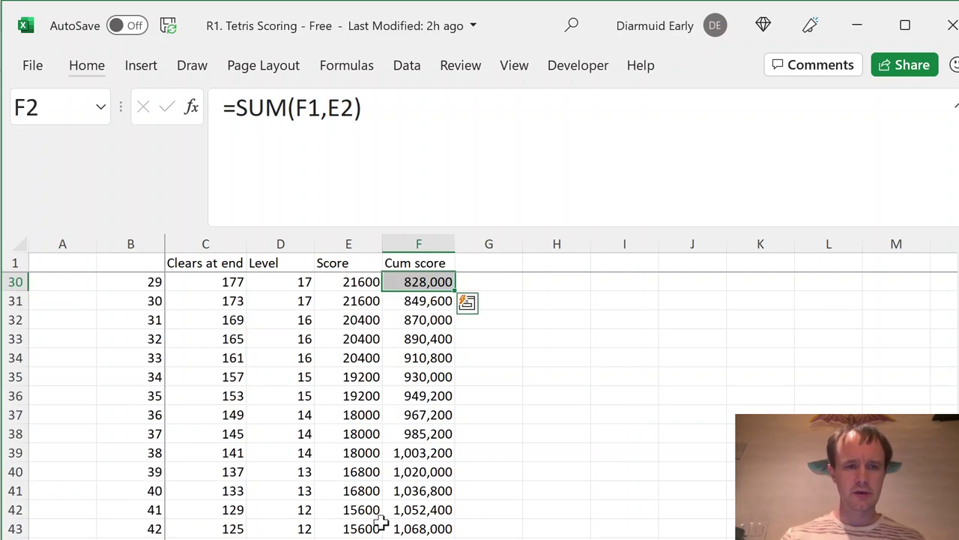
left_click(453, 468)
left_click(425, 453)
key("Left")
key("Left")
key("Left")
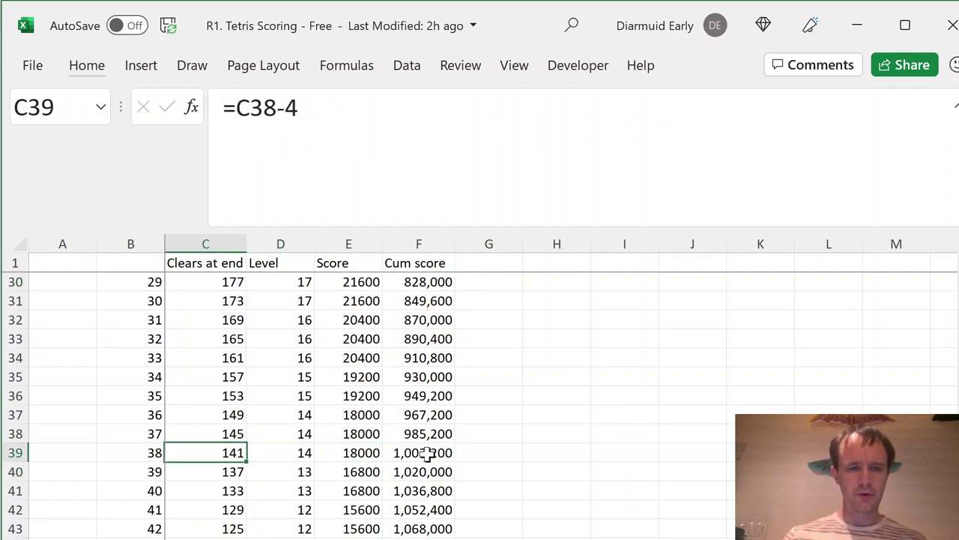
key("Right")
key("Right")
key("Right")
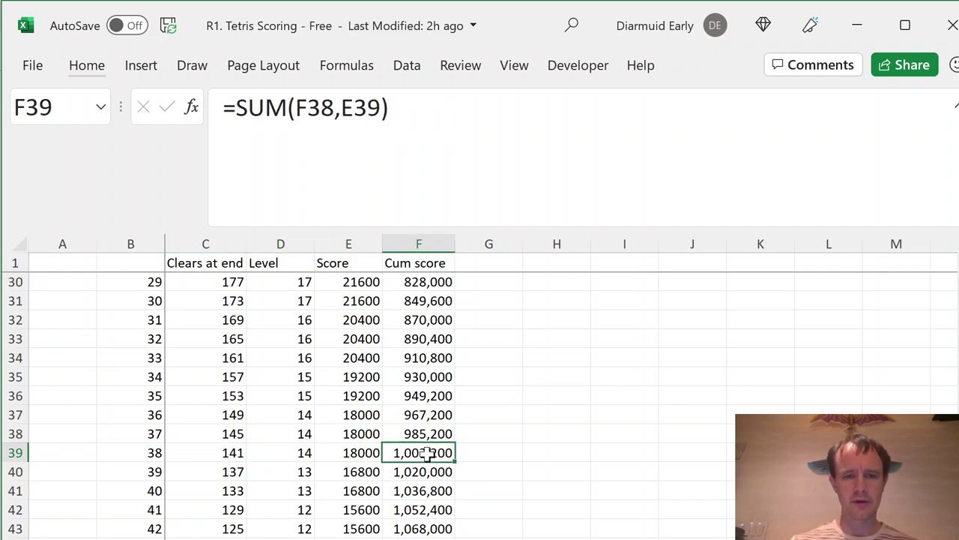
- Enter =SEQUENCE(50) in H2 so the numbers 1 to 50 spill down column H
key("Right")
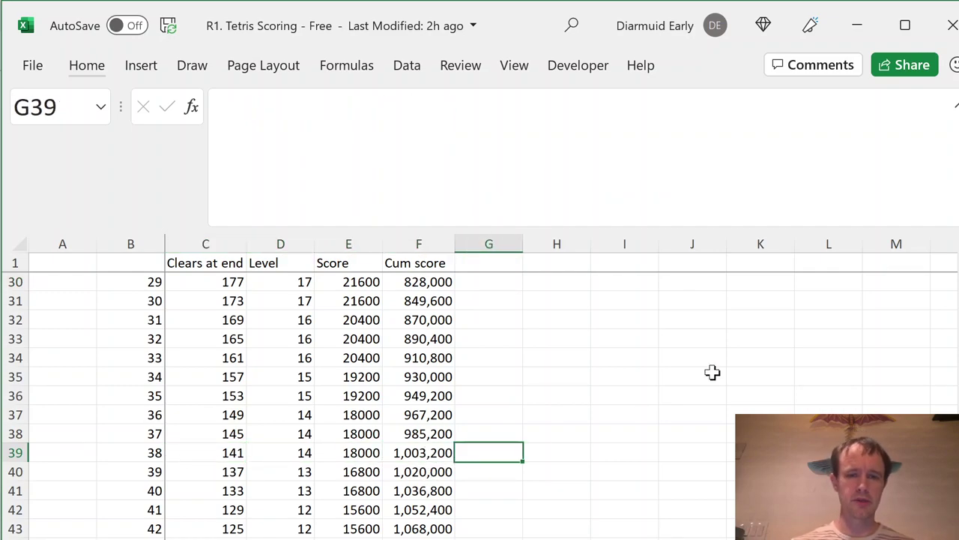
key("Right")
key("Page_Up")
key("ctrl+Up")
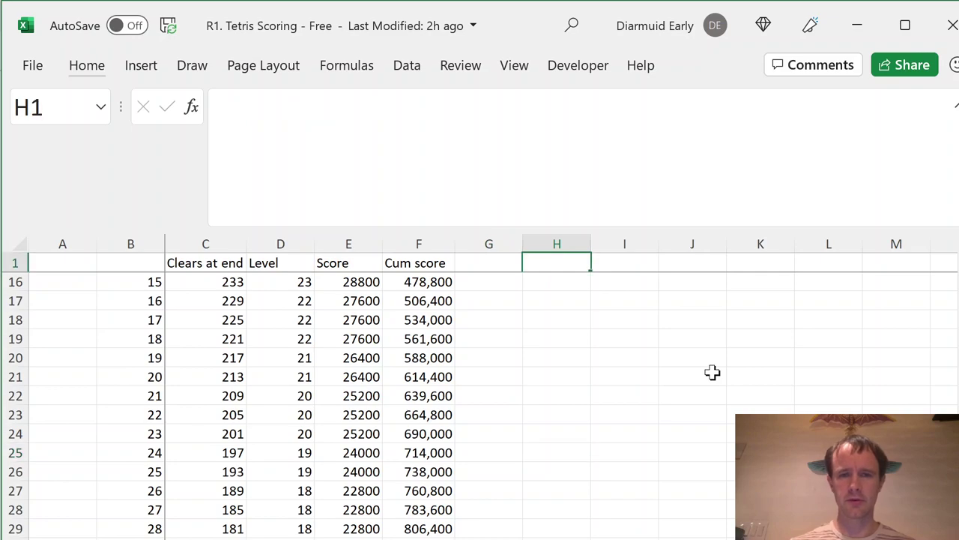
key("Down")
type("=seq")
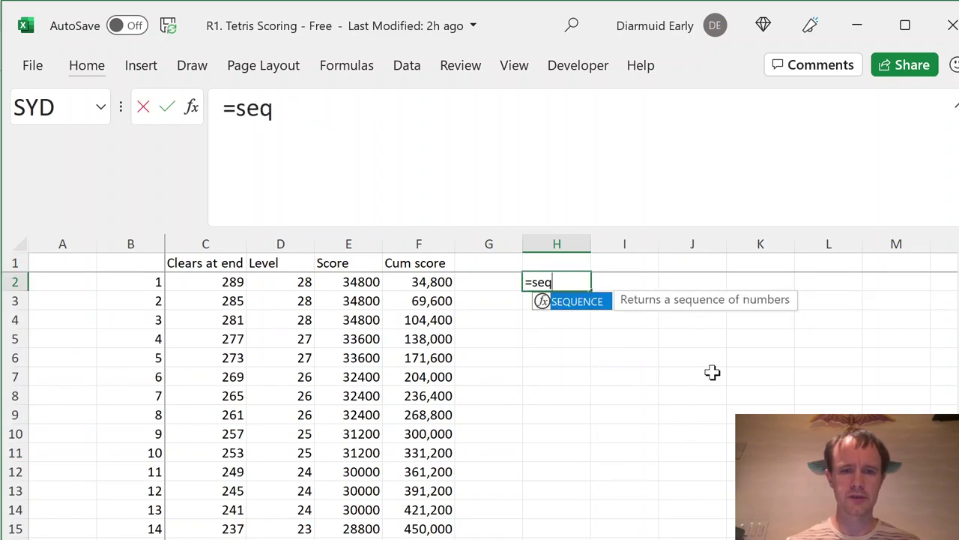
key("Tab")
type("50)")
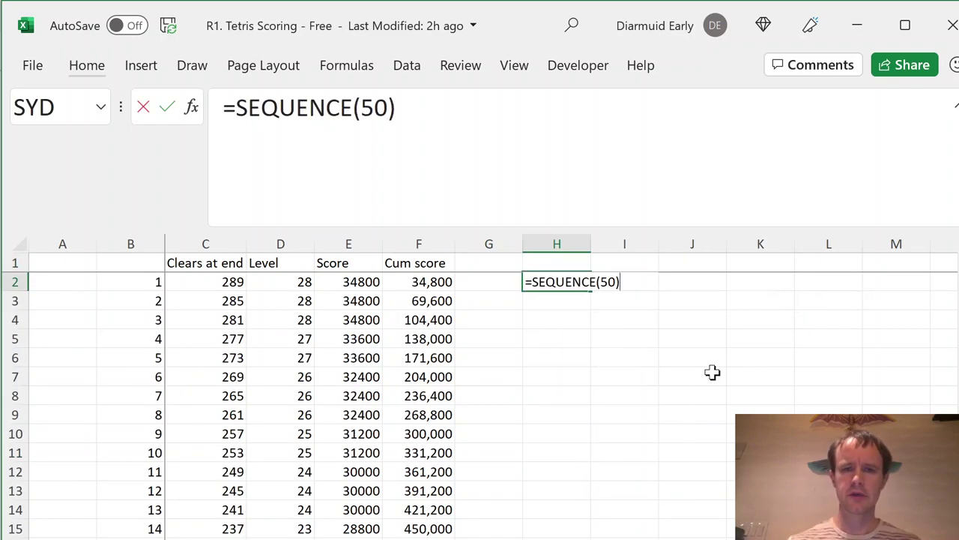
key("Return")
key("Right")
key("ctrl+Up")
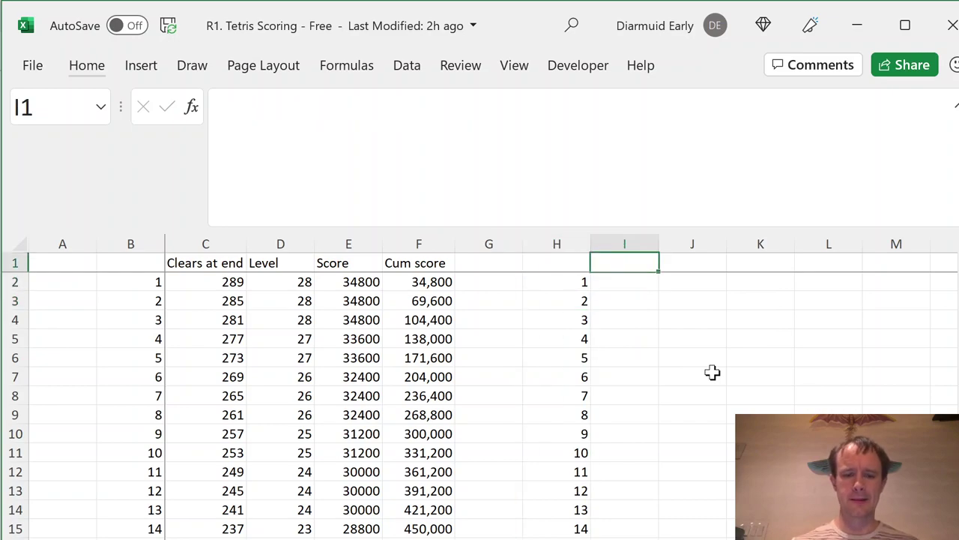
- Label I1 'Clears at end' and enter 3 as the first value in I2
type("Clears at end")
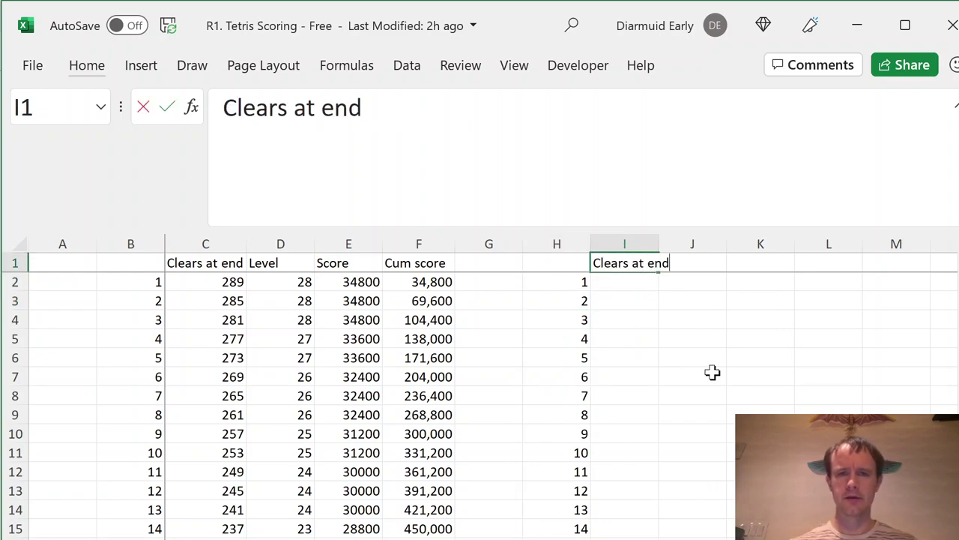
key("Return")
type("3")
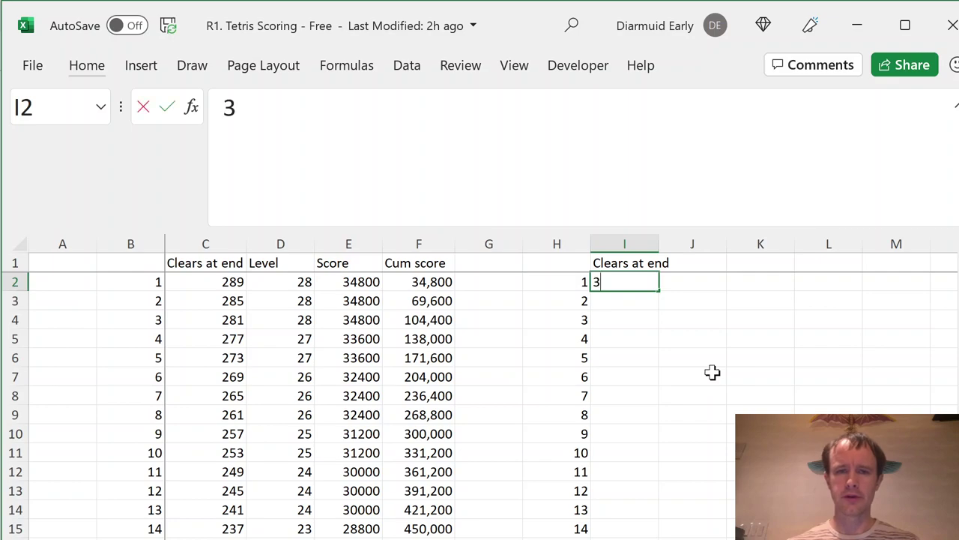
key("Return")
- Fill column I down to I51 with the add-three formula referencing the cell above
type("=")
key("Up")
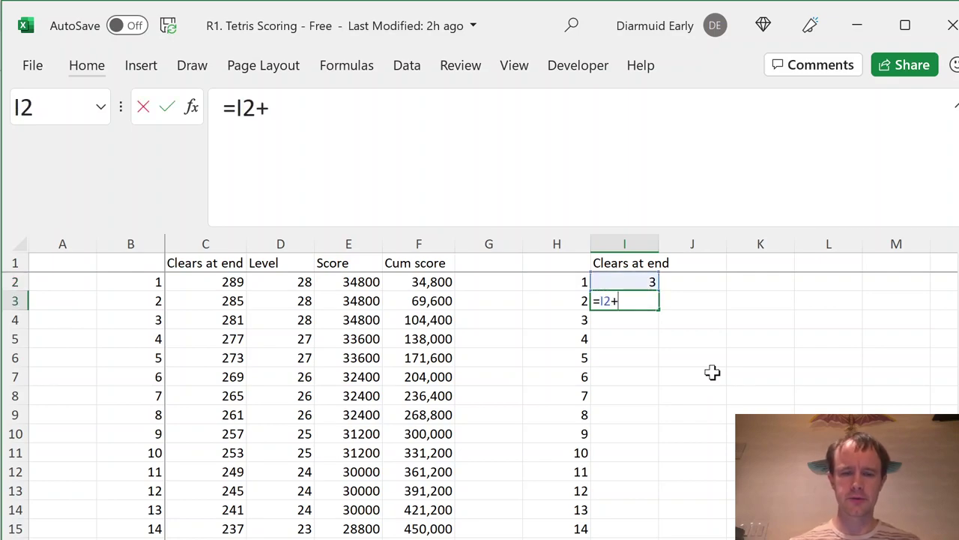
key("Return")
key("Left")
key("ctrl+Down")
key("Right")
key("ctrl+shift+Up")
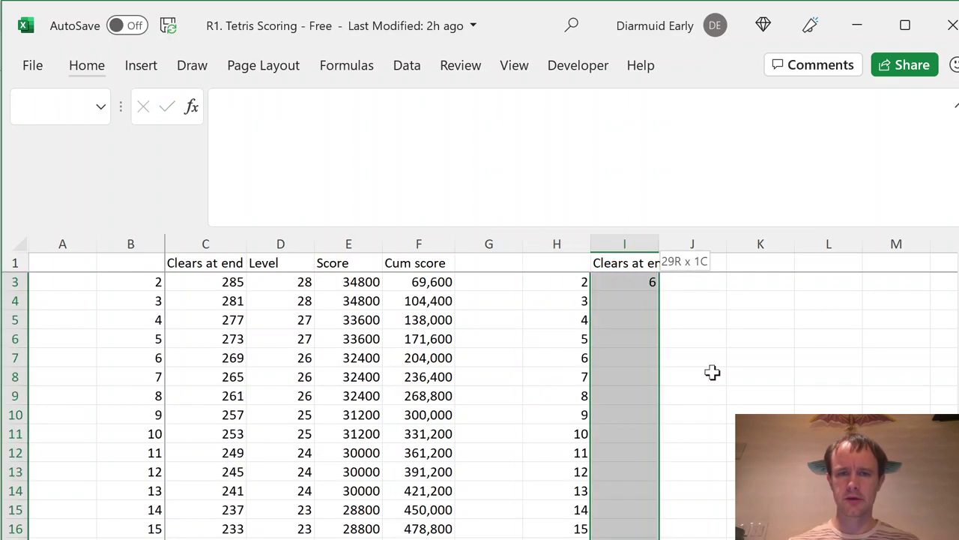
key("ctrl+d")
key("ctrl+Up")
key("Down")
key("Down")
key("Down")
key("Down")
key("Down")
key("Down")
key("Down")
key("Down")
key("Down")
key("Down")
key("Down")
key("Down")
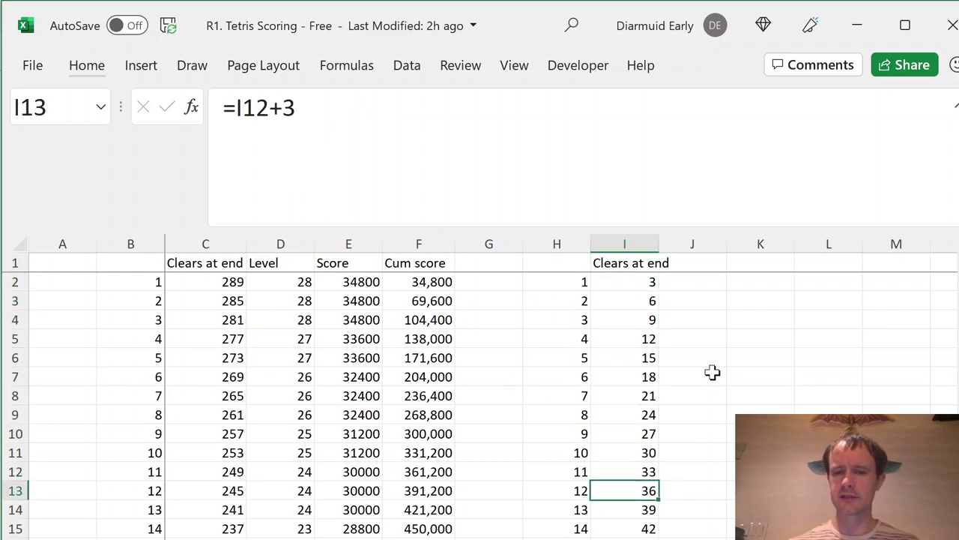
key("ctrl+Up")
- Autofit column I's width to fit the 'Clears at end' heading
key("Right")
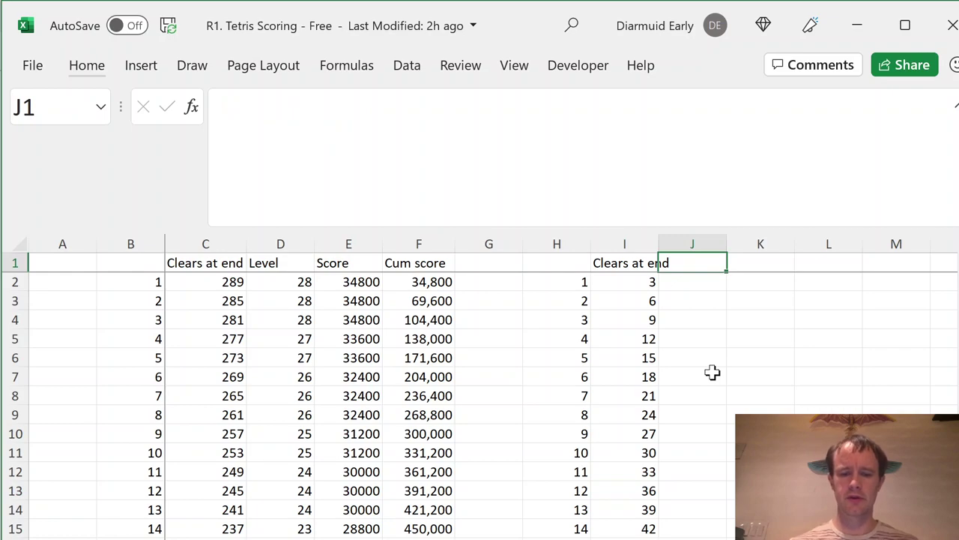
key("Left")
key("ctrl+shift+Down")
key("alt")
key("h")
key("o")
key("i")
- Head J1 'Level' and copy D2's Level formula into J2
key("Right")
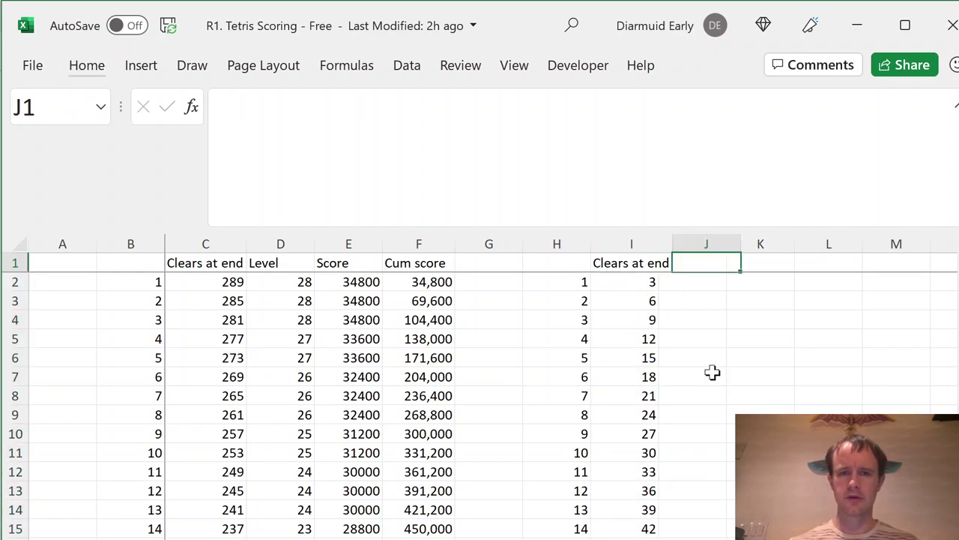
type("Level")
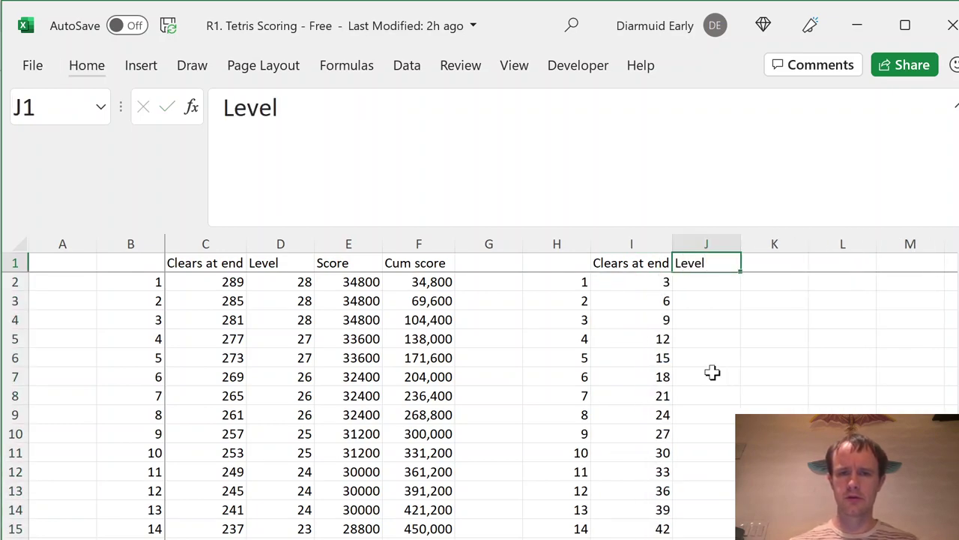
key("Return")
key("Left")
key("Left")
key("Left")
key("Left")
key("Left")
key("Left")
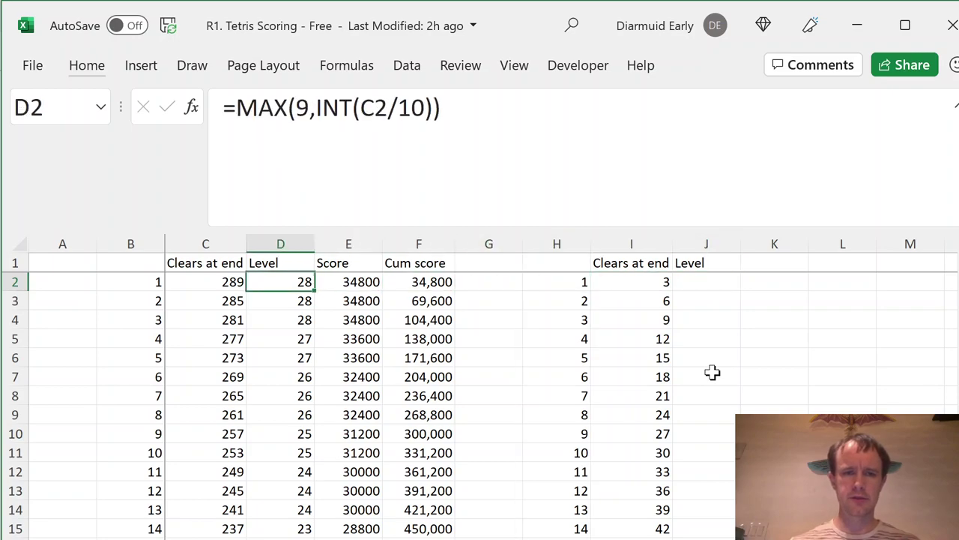
key("ctrl+c")
key("Right")
key("Right")
key("Right")
key("Right")
key("Right")
key("Right")
key("ctrl+v")
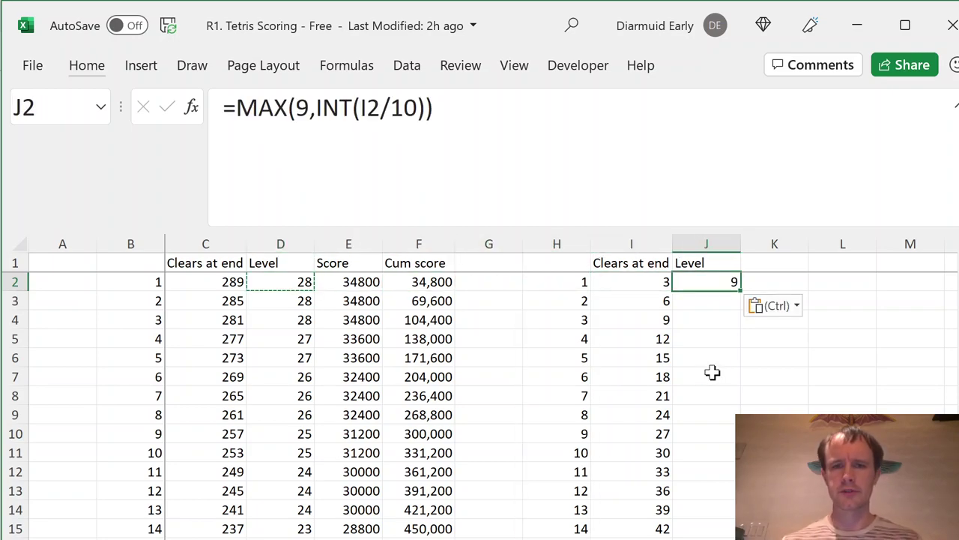
- Fill the Level formula down column J to row 51
key("shift+Down")
key("shift+Down")
key("shift+Down")
key("shift+Down")
key("shift+Down")
key("shift+Down")
key("shift+Down")
key("shift+Down")
key("shift+Down")
key("shift+Down")
key("shift+Down")
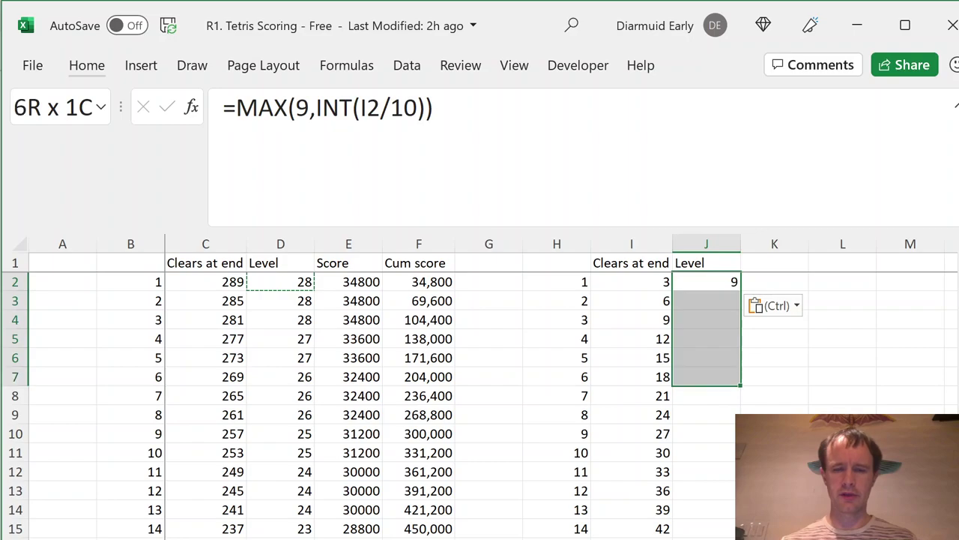
key("shift+Down")
key("shift+Down")
key("shift+Down")
key("shift+Down")
key("shift+Down")
key("shift+Down")
key("shift+Down")
key("shift+Down")
key("shift+Down")
key("shift+Down")
key("shift+Down")
key("shift+Down")
key("shift+Down")
key("shift+Down")
key("shift+Down")
key("shift+Down")
key("shift+Down")
key("shift+Down")
key("shift+Down")
key("shift+Down")
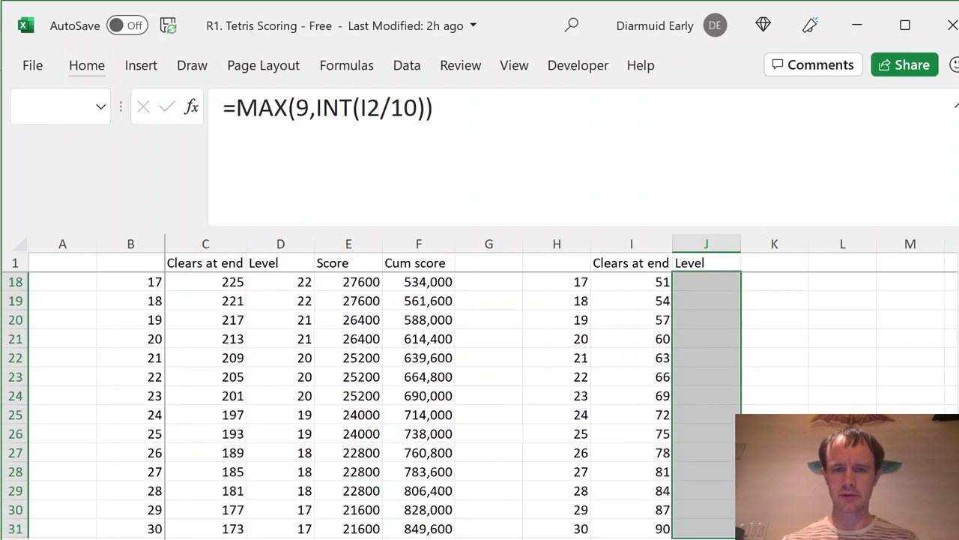
key("ctrl+d")
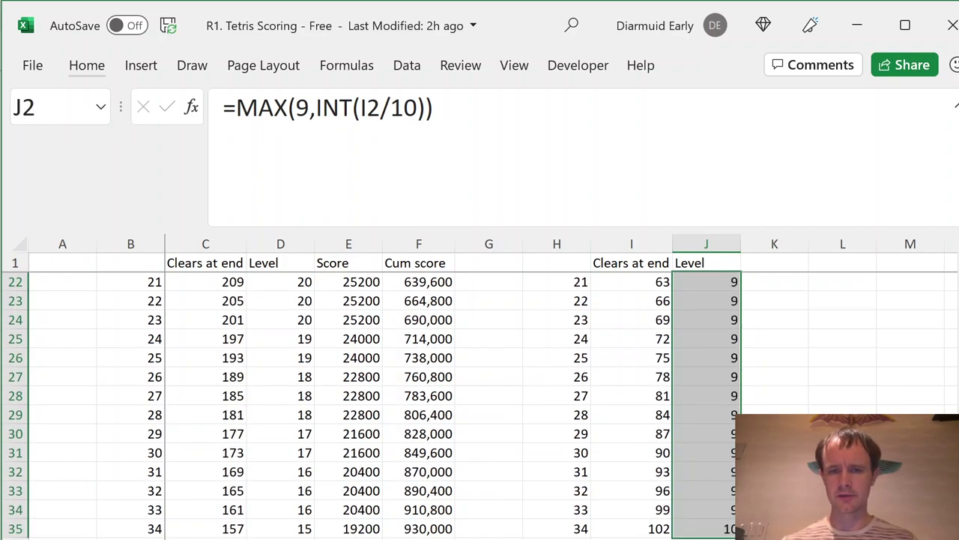
key("shift+Down")
key("shift+Down")
key("shift+Down")
key("shift+Down")
key("shift+Down")
key("shift+Down")
key("ctrl+d")
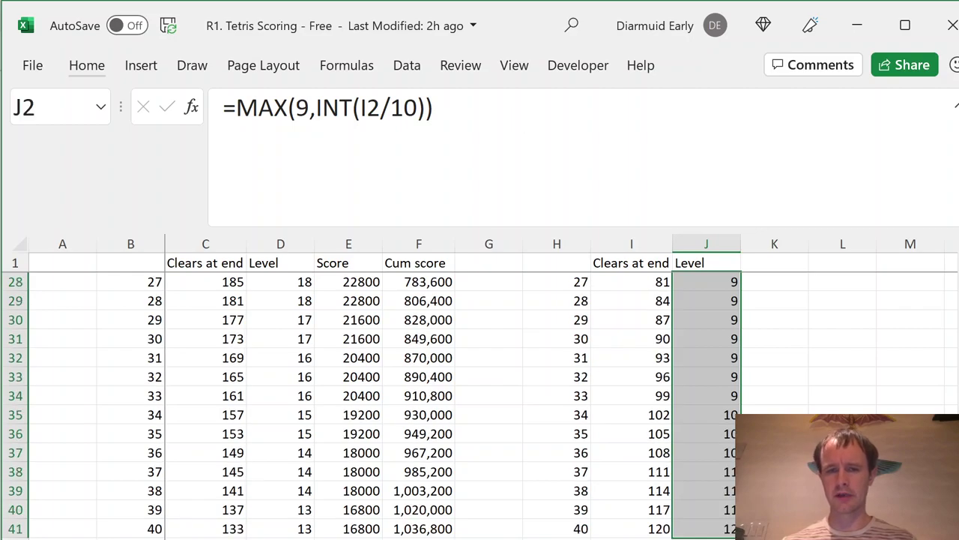
key("Left")
key("ctrl+Down")
key("Right")
key("ctrl+shift+Up")
key("ctrl+d")
key("ctrl+Up")
key("Down")
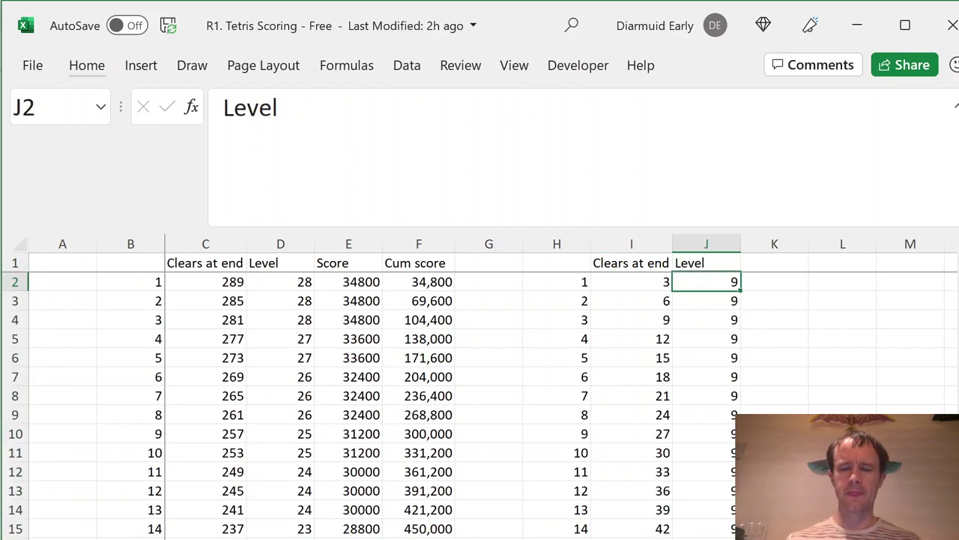
- Add a Score heading in K1 with =300*(J2+1) filled down column K
left_click(774, 263)
type("Score")
key("Return")
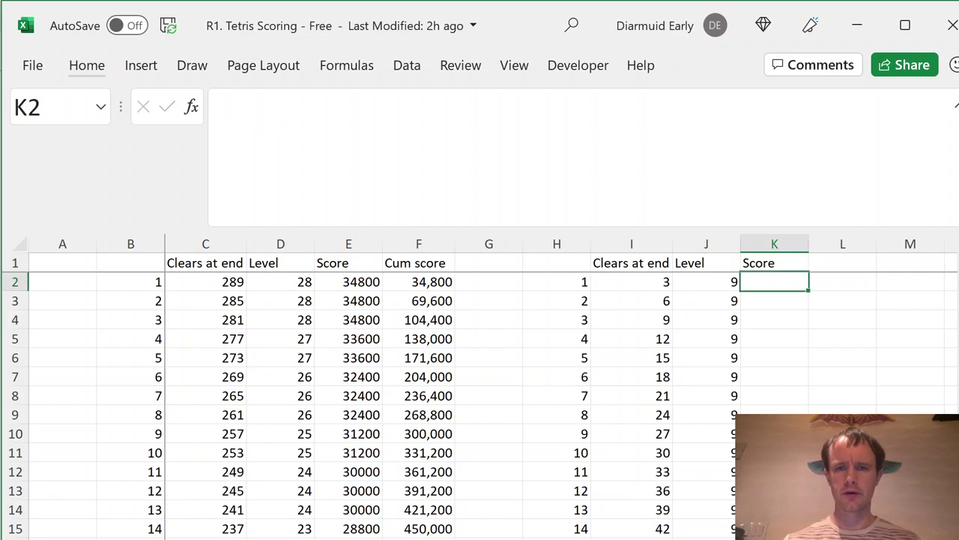
key("ctrl+Page_Up")
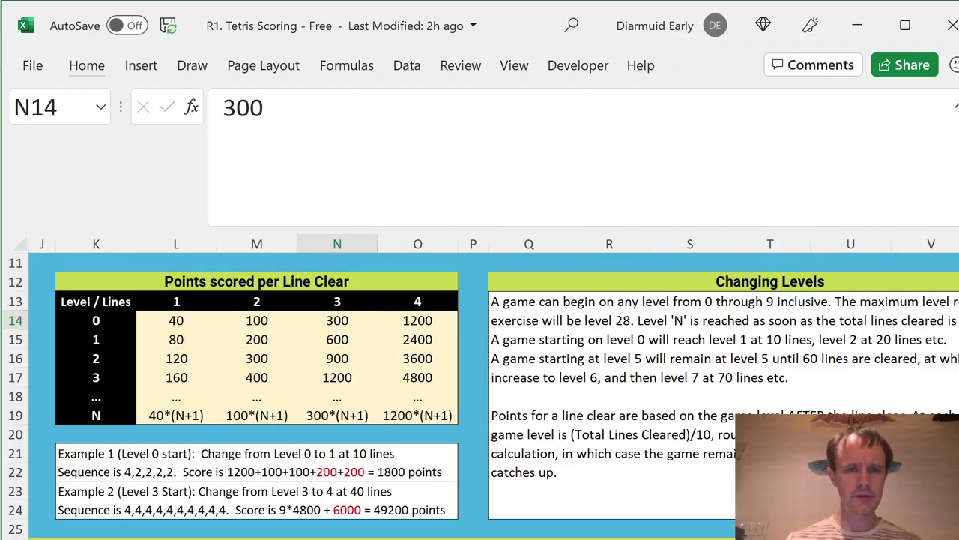
key("ctrl+Page_Down")
type("=300*")
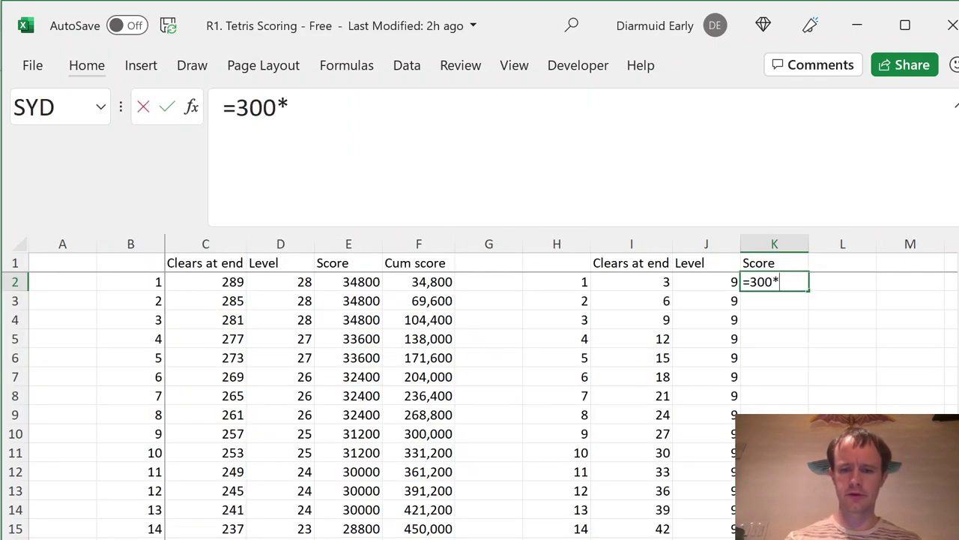
type("(J2+1)")
key("Return")
key("Left")
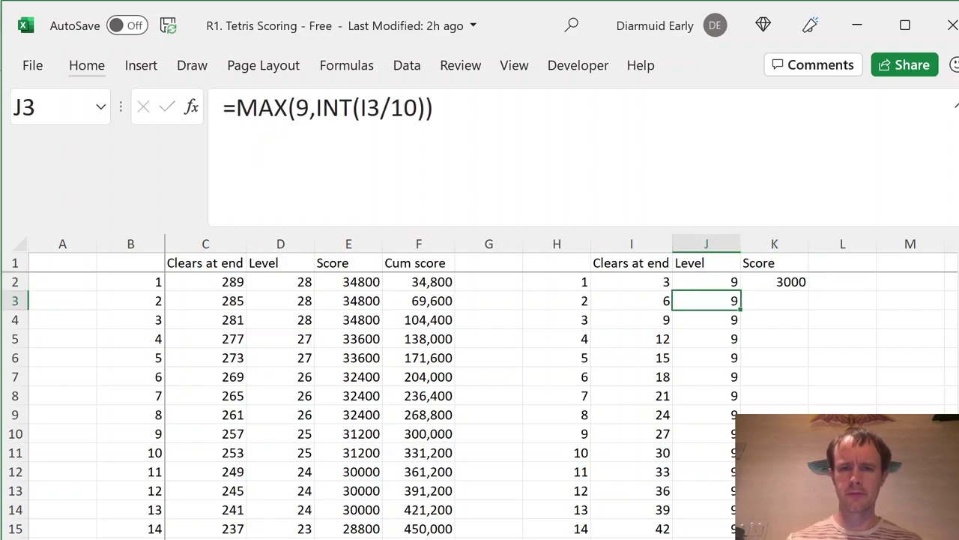
key("ctrl+Down")
key("Right")
key("ctrl+shift+Up")
key("ctrl+d")
key("ctrl+Up")
- Head L1 'Cum score' and enter the running total =SUM(K2,L1) in L2
key("Right")
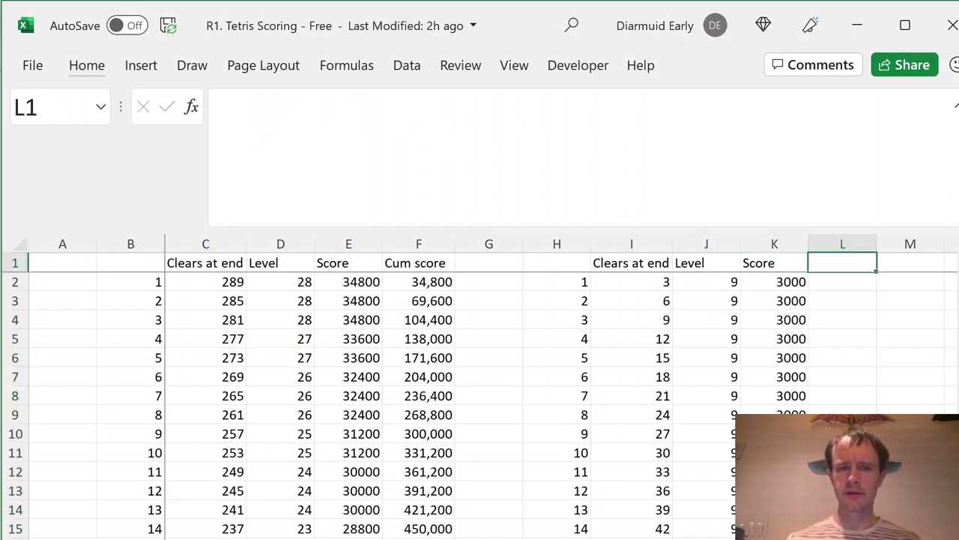
type("Cum score")
key("Return")
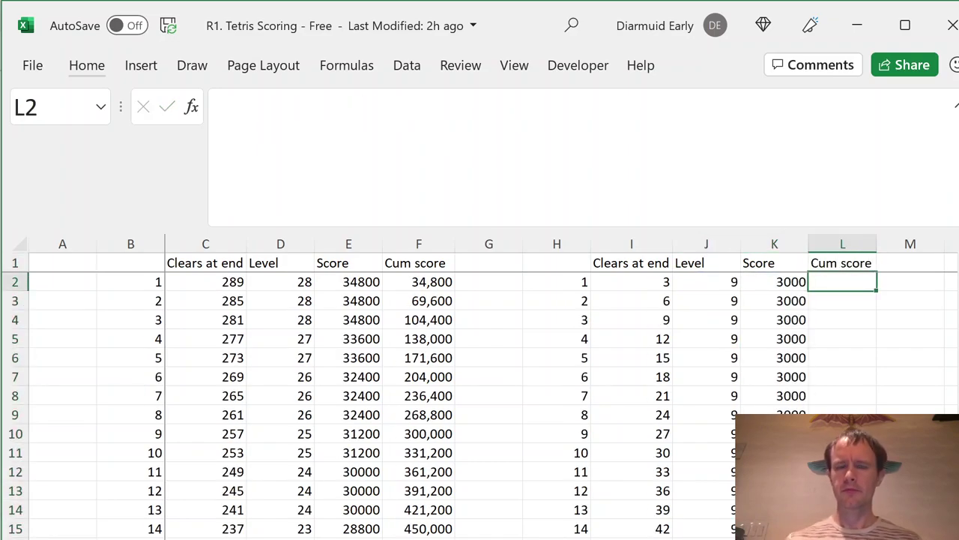
type("=sum(")
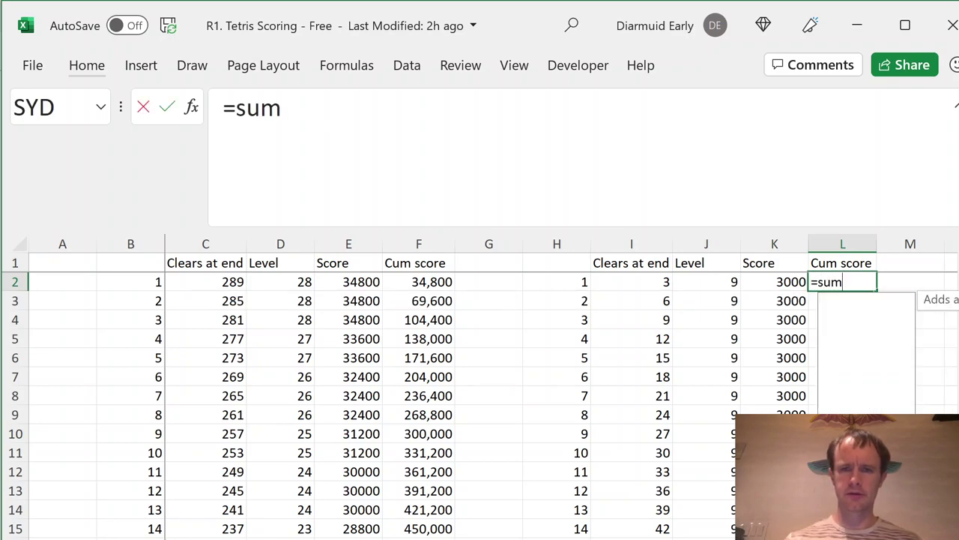
key("Left")
type(",")
key("Up")
key("Return")
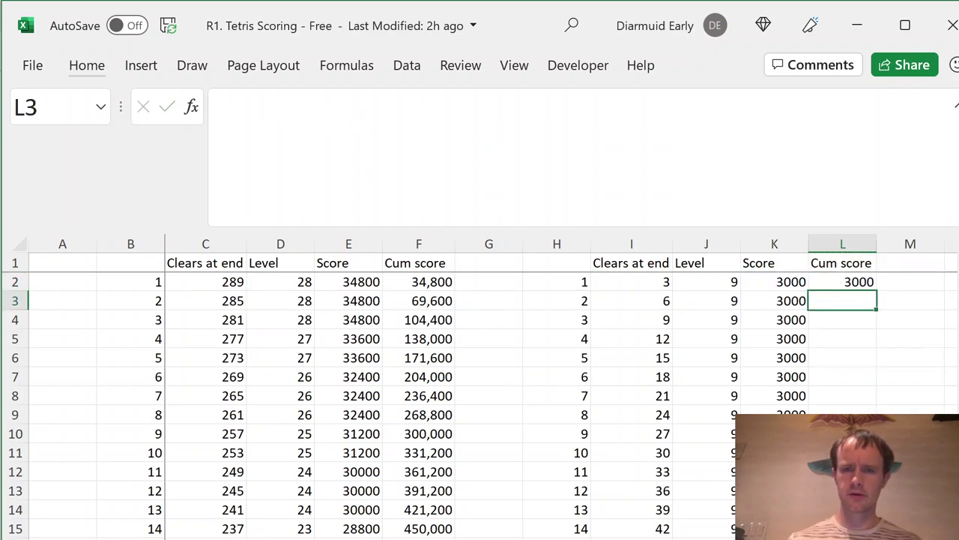
- Fill the running-total formula down column L to L51
key("Left")
key("ctrl+Down")
key("ctrl+Right")
key("Left")
key("ctrl+Left")
key("Right")
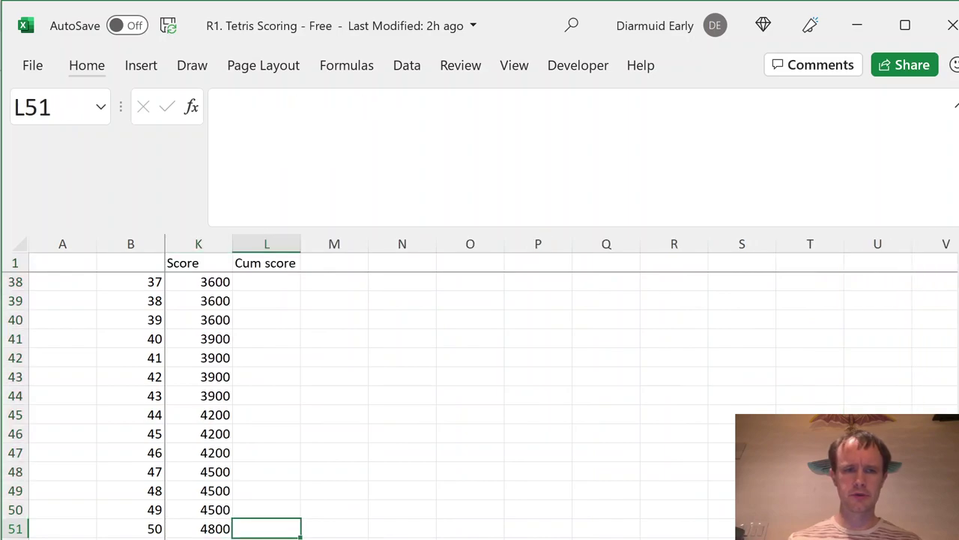
key("ctrl+shift+Up")
key("ctrl+d")
key("ctrl+Up")
key("Down")
- Format L2:L51 in Comma Style with no decimal places
key("ctrl+shift+Down")
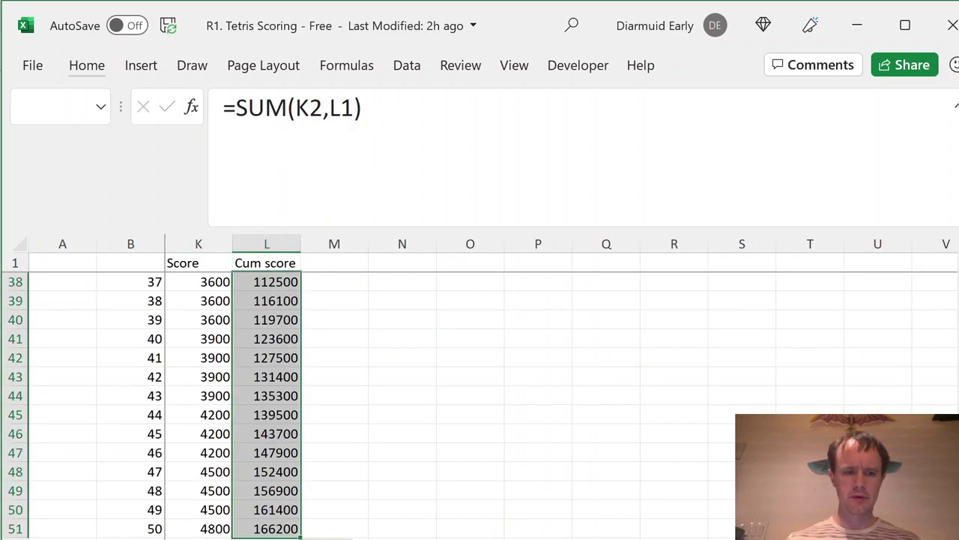
key("alt+h")
key("k")
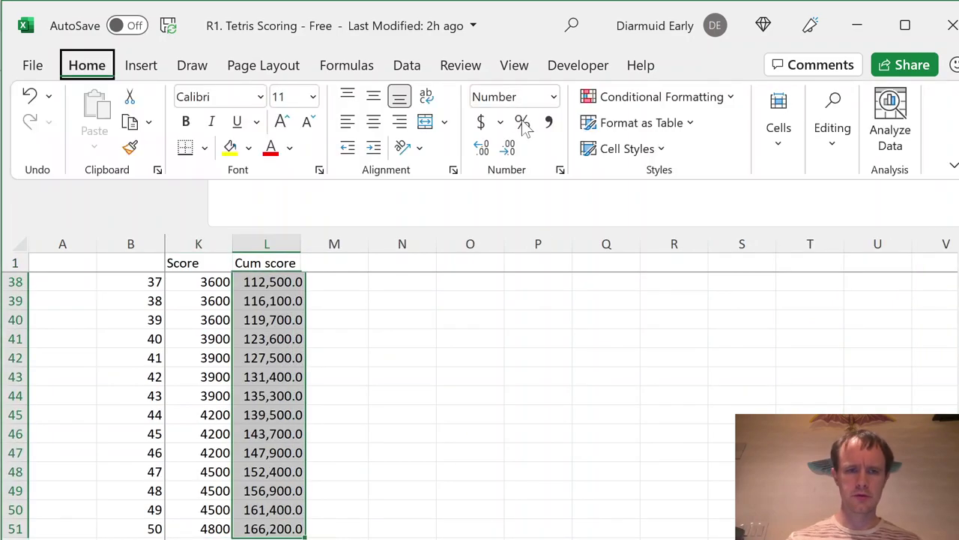
key("alt+h")
key("9")
key("9")
key("ctrl+Up")
key("Down")
key("Left")
key("Left")
key("Left")
key("Left")
key("Left")
key("Left")
key("Left")
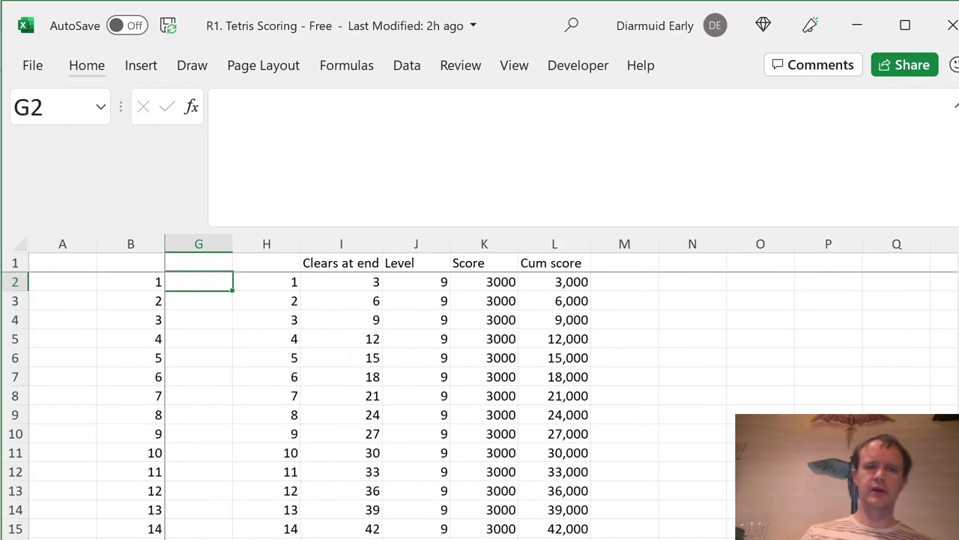
- Review the Score and Cum score formulas in E10 and F10 of the original table
key("Right")
key("Left")
key("Left")
key("Left")
key("Left")
key("Left")
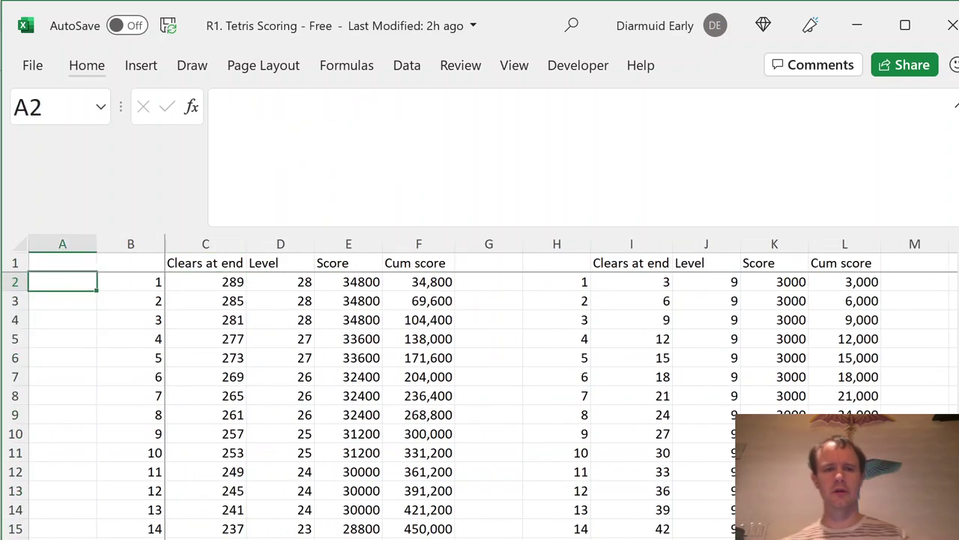
key("Down")
key("Down")
key("Right")
key("Right")
key("Right")
key("Right")
key("Down")
key("Down")
key("Down")
key("Down")
key("Down")
key("Right")
key("Right")
key("Down")
key("Left")
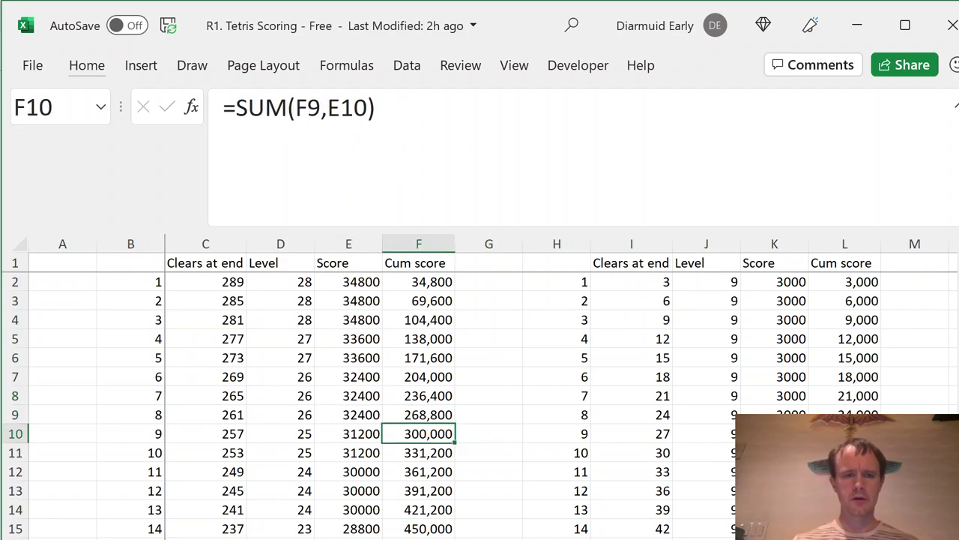
key("Left")
key("Left")
key("Left")
key("Right")
key("Right")
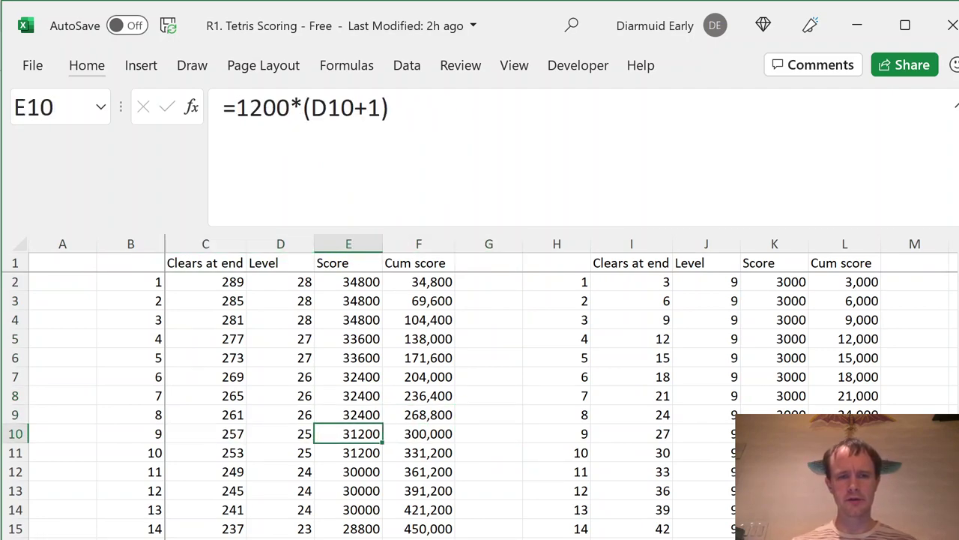
key("Right")
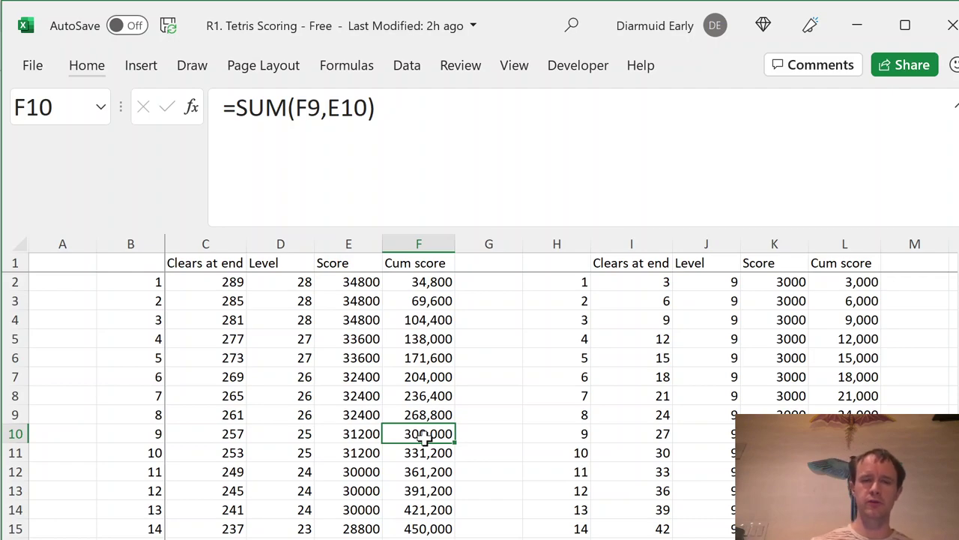
- Insert a blank column at G, ahead of the second table
key("ctrl+Up")
key("Right")
key("Down")
key("Up")
key("alt")
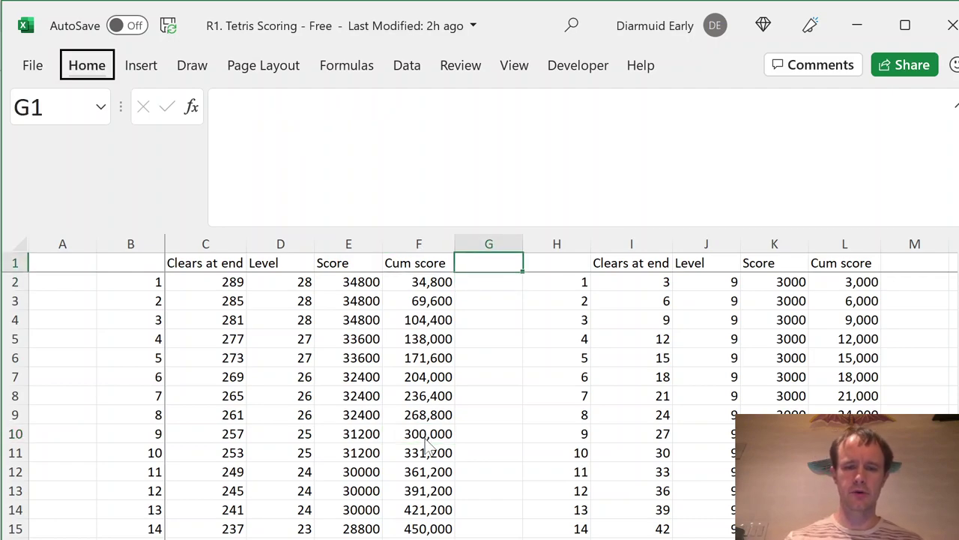
key("ctrl+z")
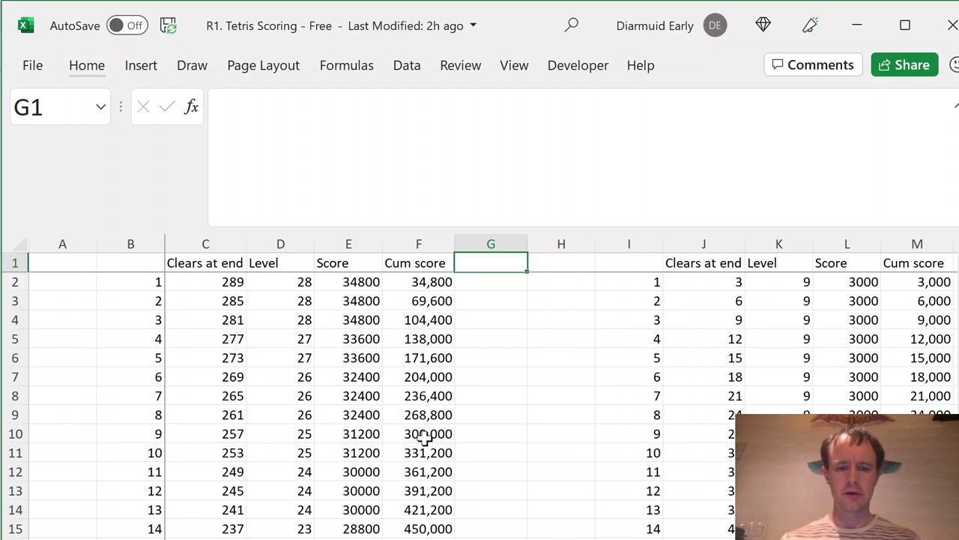
- Head column G 'Clears available before 4s'
type("Clears ")
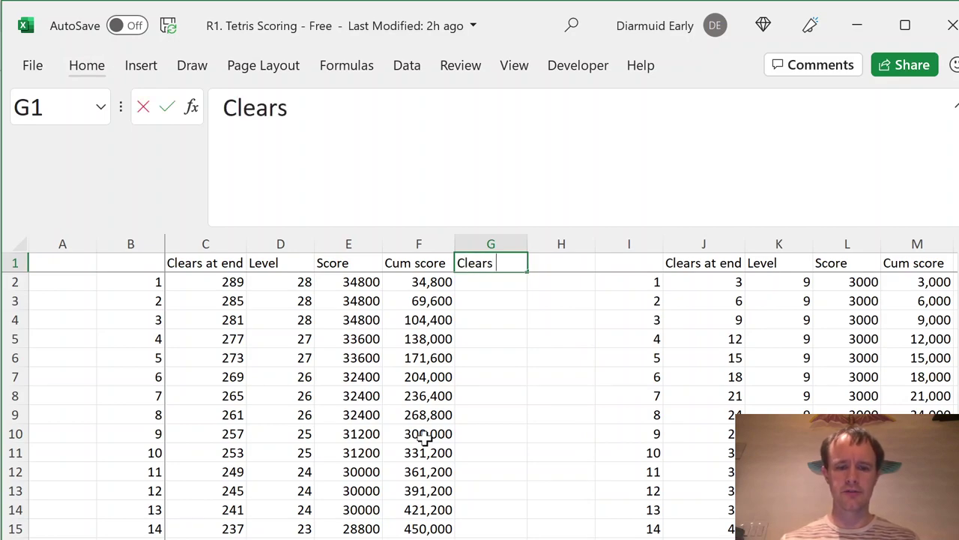
type("availab")
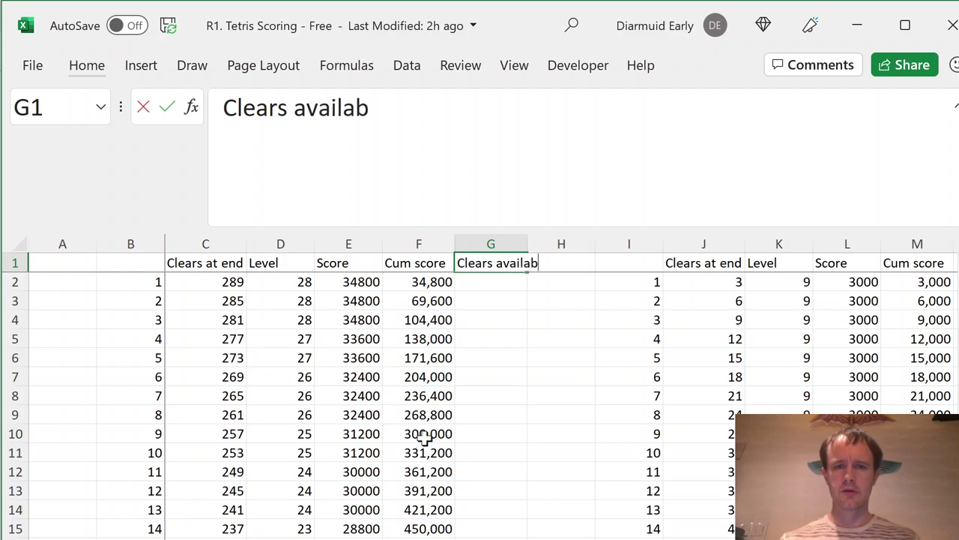
type("le befor")
key("BackSpace")
key("BackSpace")
key("BackSpace")
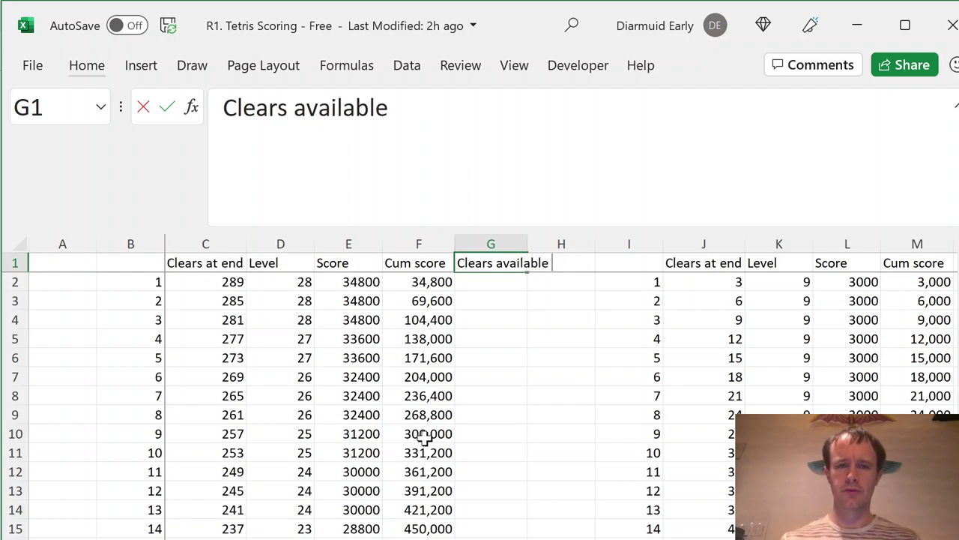
type("before 4s")
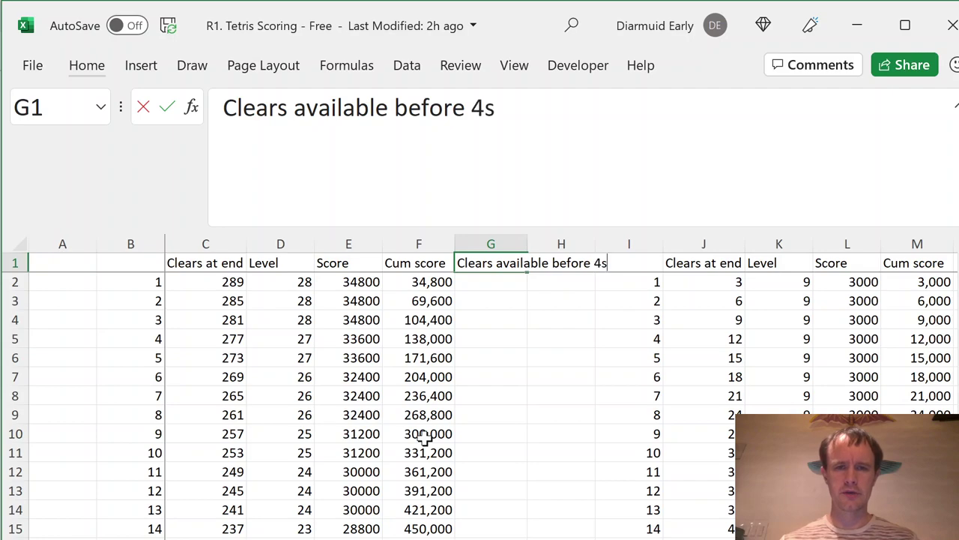
key("Return")
- Enter =C2-4 in G2 and fill it down column G
type("=")
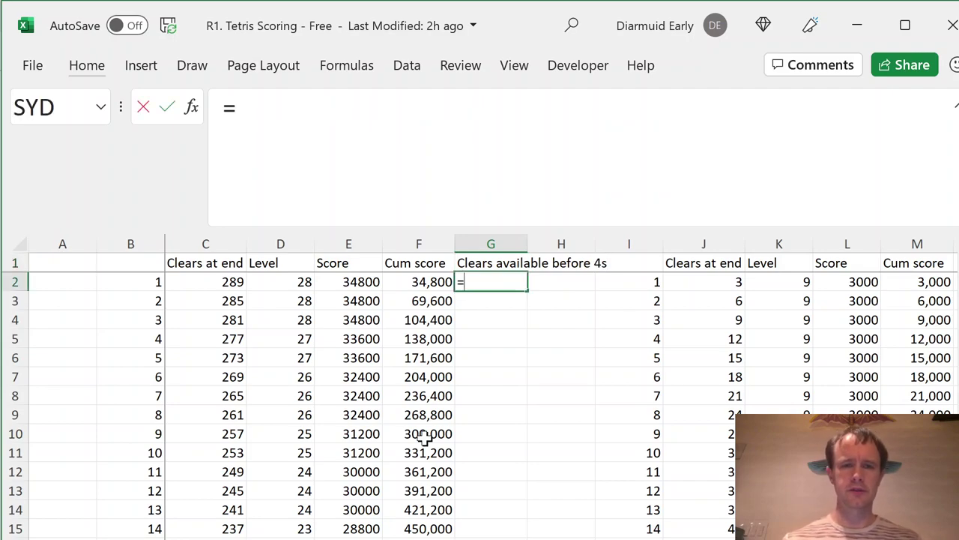
key("Left")
key("Left")
key("Left")
key("Left")
type("-4")
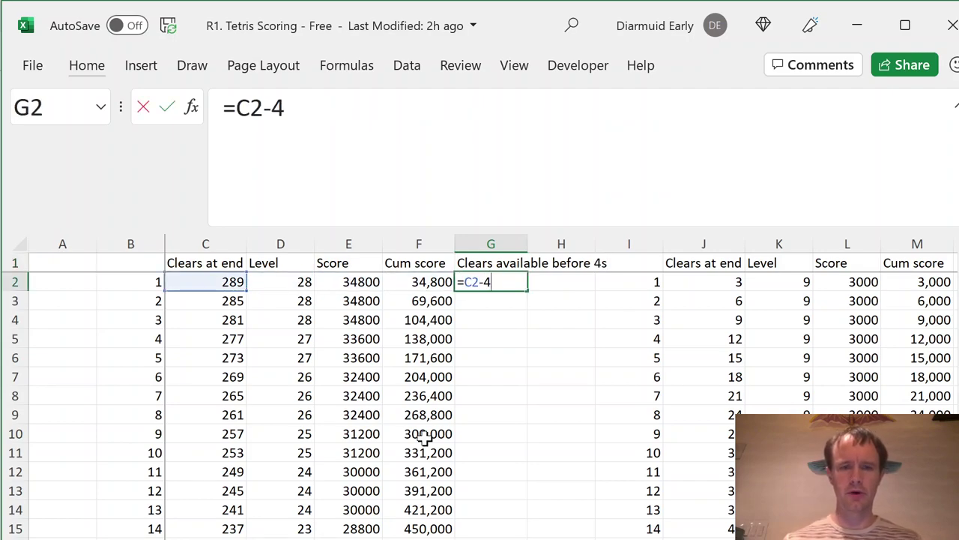
key("Return")
key("Left")
key("ctrl+Down")
key("Right")
key("ctrl+Up")
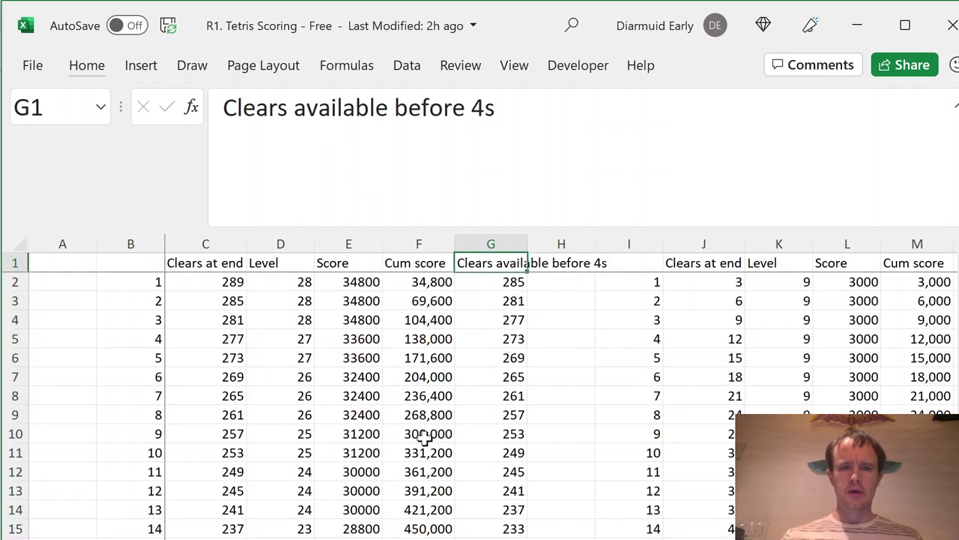
- AutoFit column G's width to its header text
key("Down")
key("Right")
key("Up")
key("Left")
key("alt")
key("h")
key("o")
key("i")
key("Right")
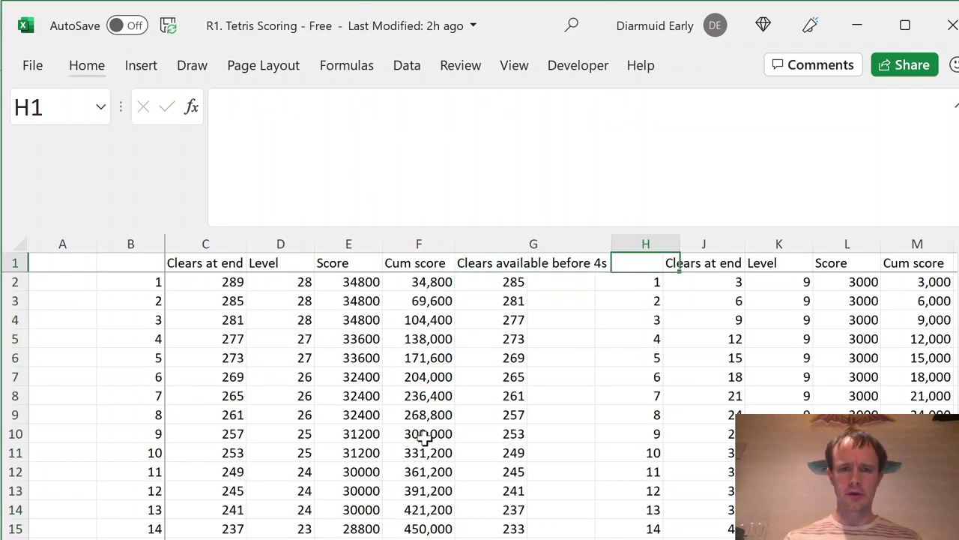
key("Left")
key("Right")
- Insert a blank column at H and head it 'Max score before'
key("alt+h")
key("i")
key("c")
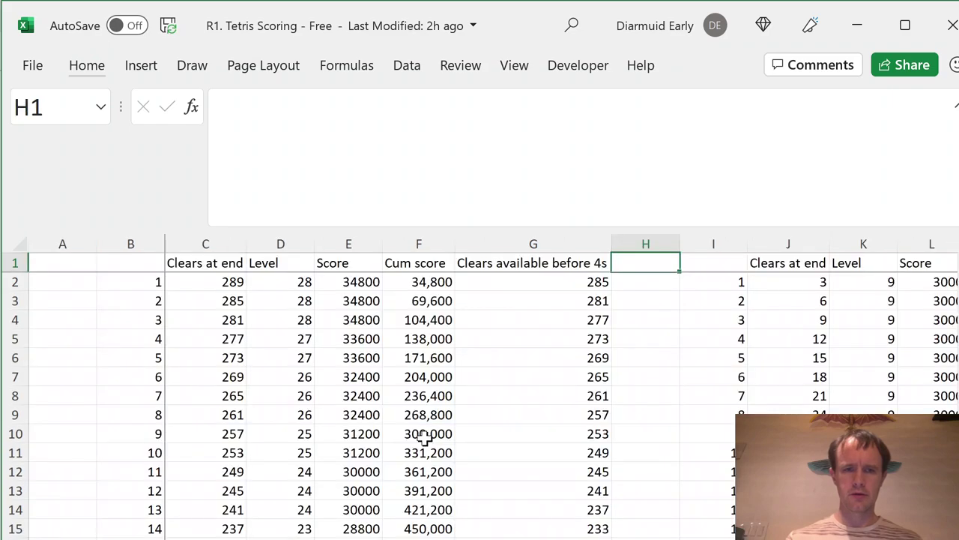
key("alt+h")
type("oi")
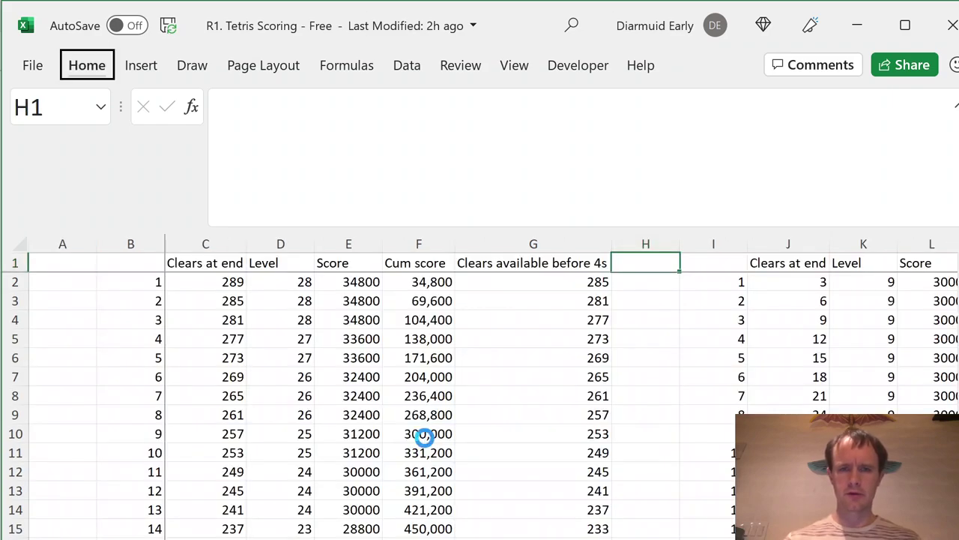
type("Max score before")
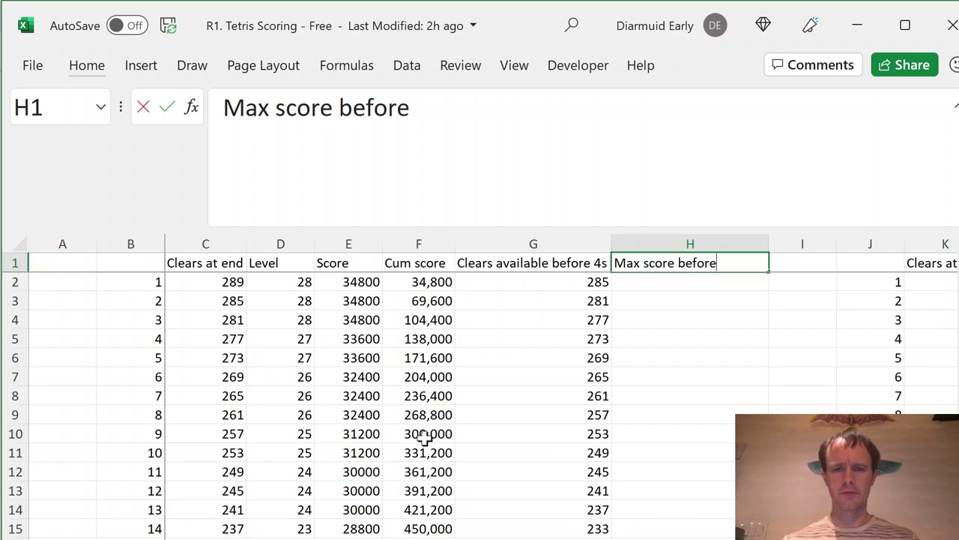
key("Return")
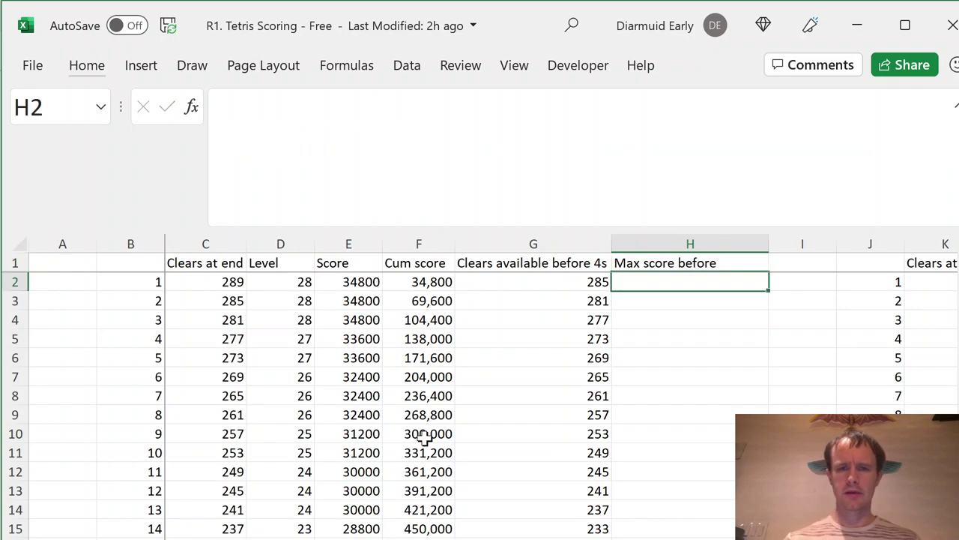
- Start a VLOOKUP on G2 in H2, then cancel it
type("=vl")
key("Tab")
key("Left")
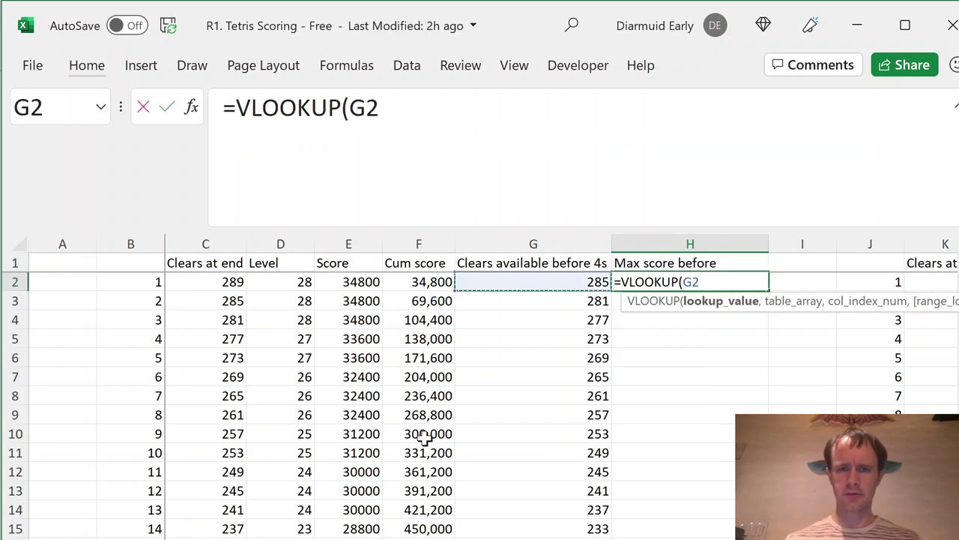
key("Escape")
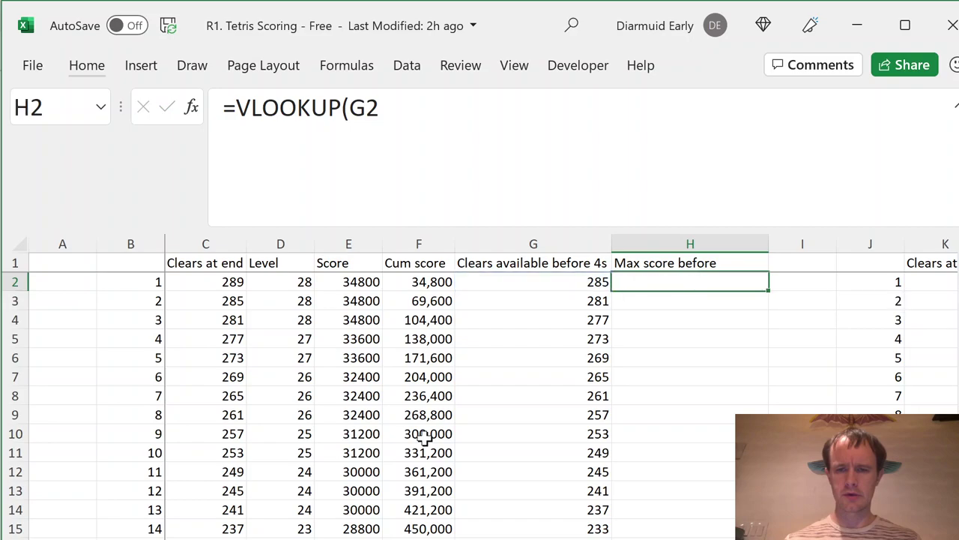
- Change the J2 row-number formula to =SEQUENCE(100)
key("Right")
key("Right")
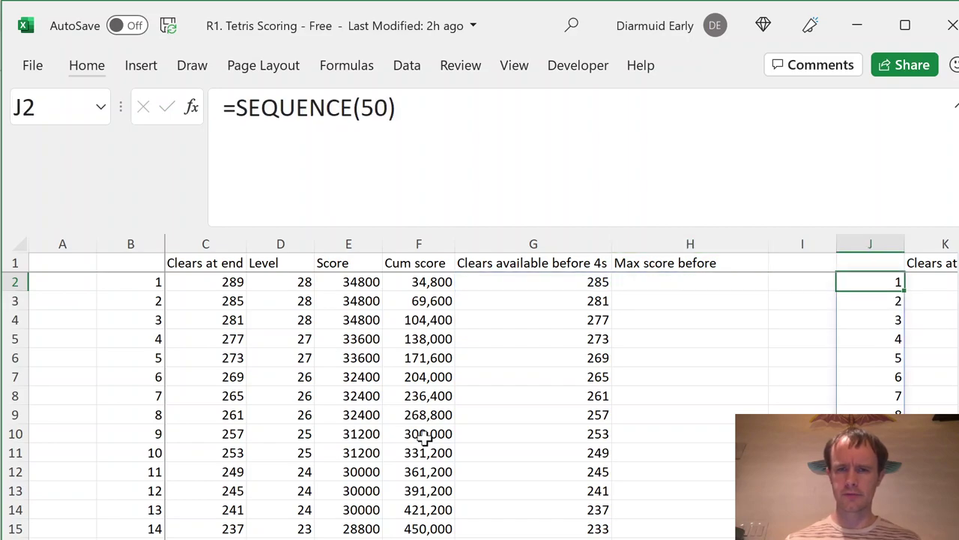
key("Right")
key("Left")
key("ctrl+Down")
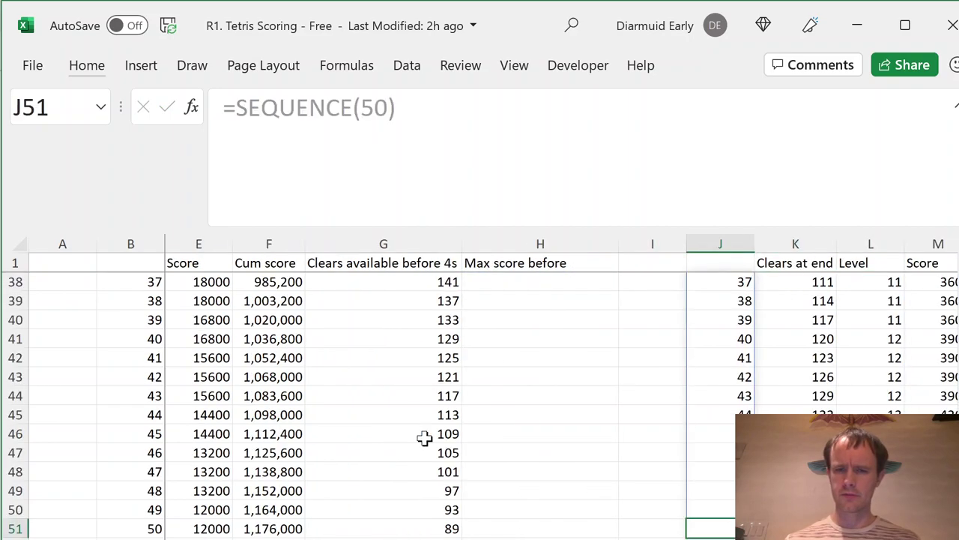
key("ctrl+Up")
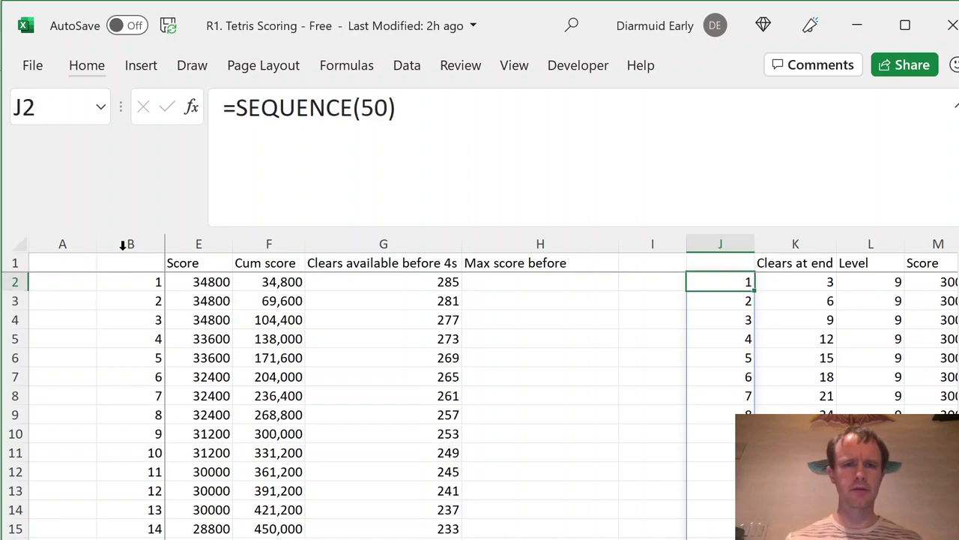
left_click(376, 216)
key("BackSpace")
type("10")
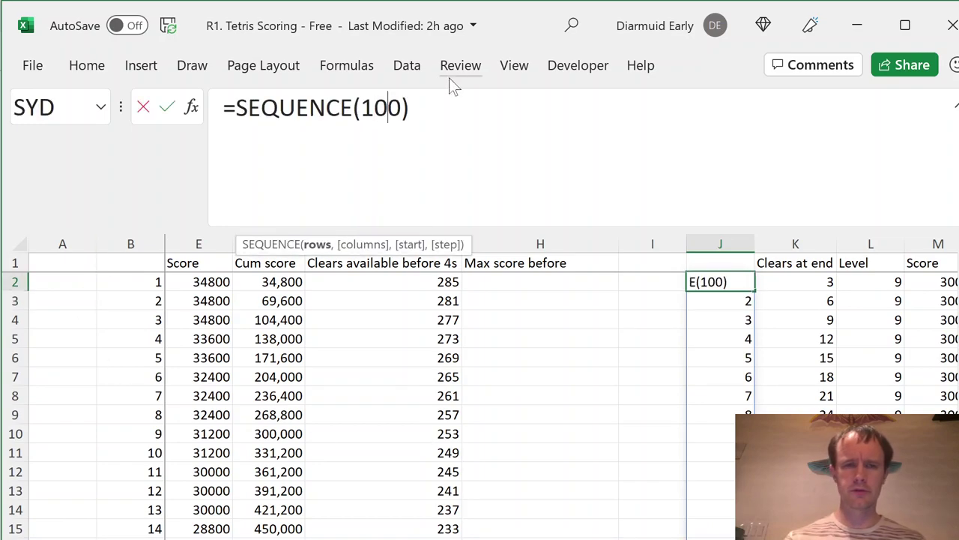
key("ctrl+Return")
- Fill the scoring table formulas down through rows 51–101 with Ctrl+D
key("Right")
key("Down")
key("Left")
key("ctrl+Down")
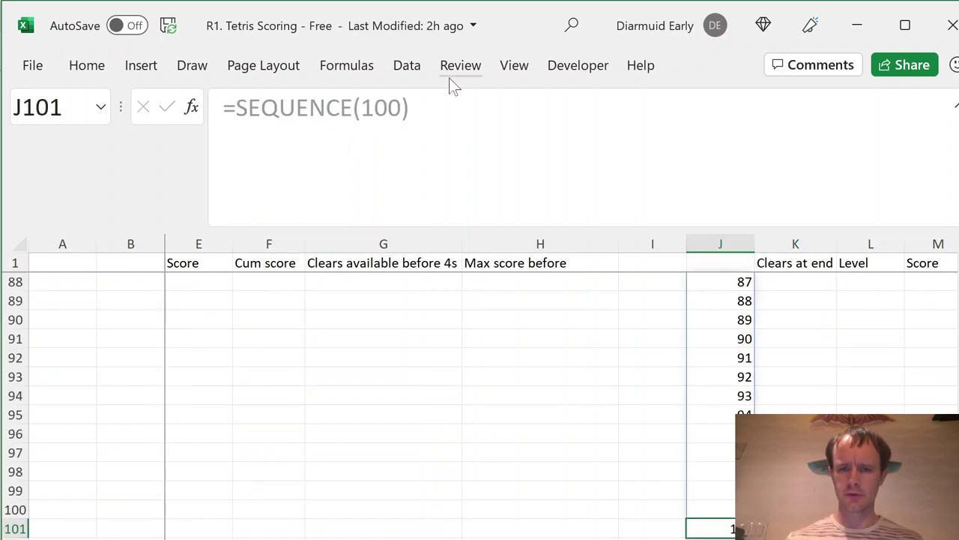
key("Right")
key("ctrl+Up")
key("ctrl+shift+Down")
key("shift+Right")
key("shift+Right")
key("shift+Right")
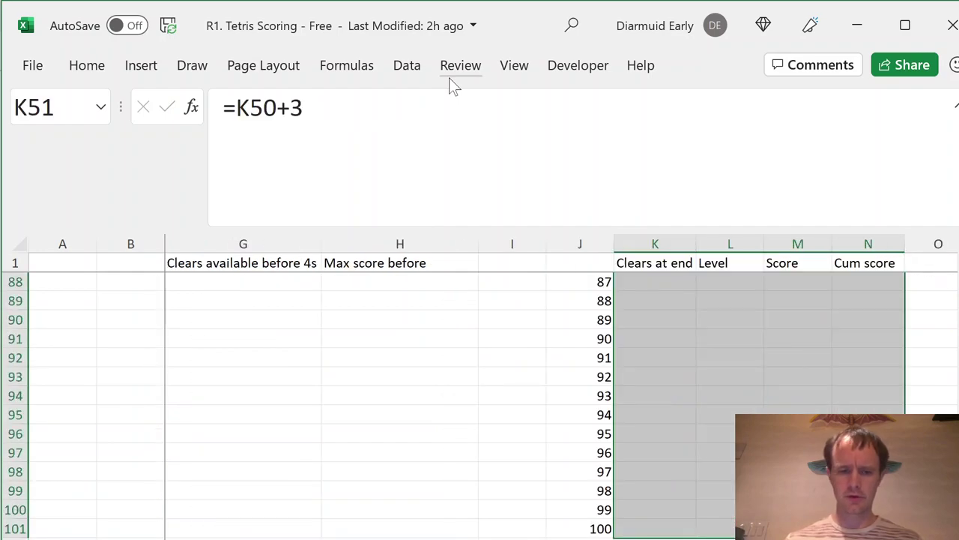
key("ctrl+d")
key("ctrl+Up")
key("Left")
key("Left")
key("Down")
key("Left")
key("Left")
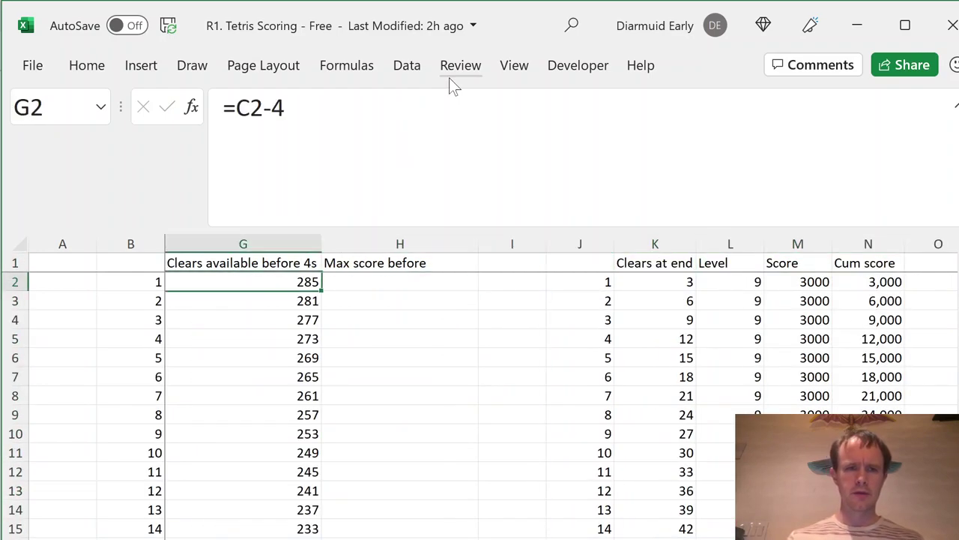
key("Right")
- Enter =VLOOKUP(G2,$K$2:$N$101,4) in H2 to fetch the matching cumulative score
type("=vl")
key("Tab")
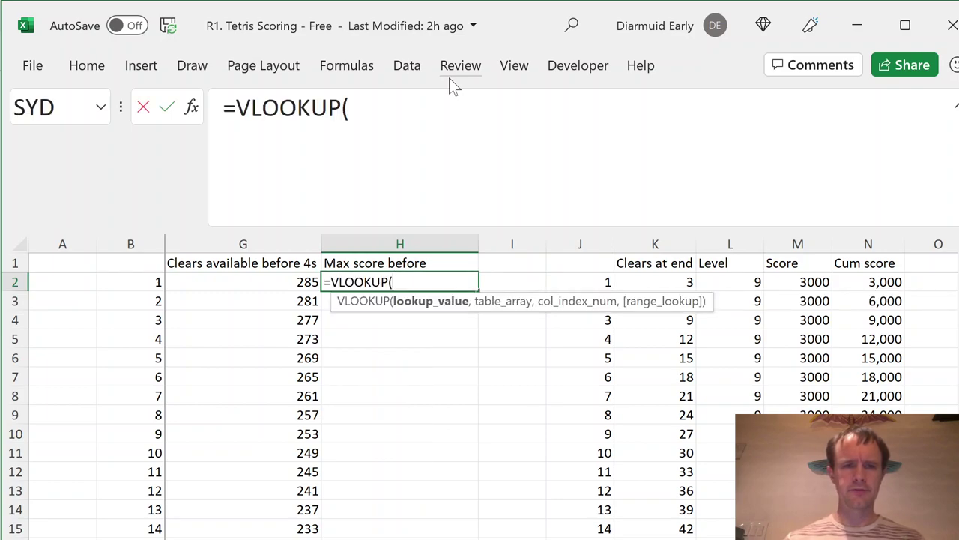
key("Left")
type(",")
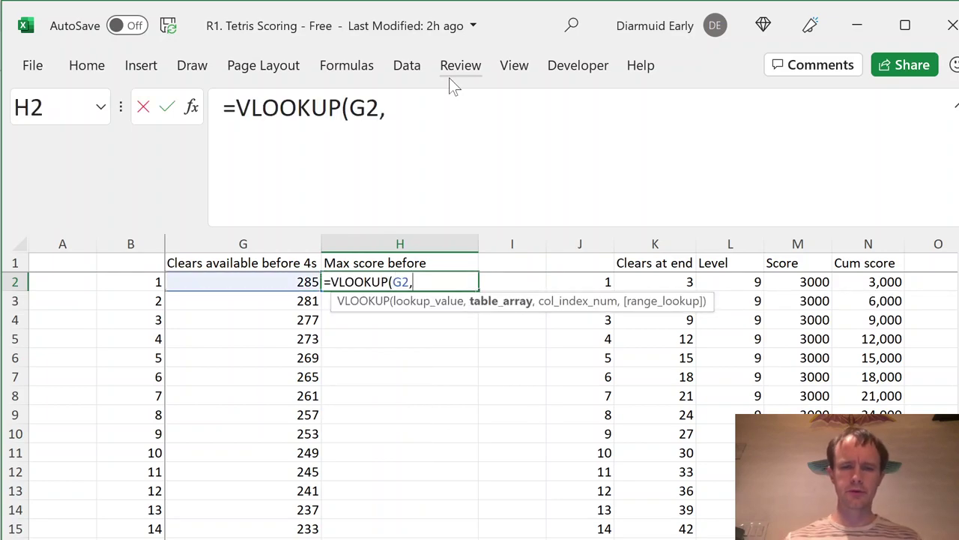
key("Right")
key("Right")
key("Right")
key("Right")
key("Left")
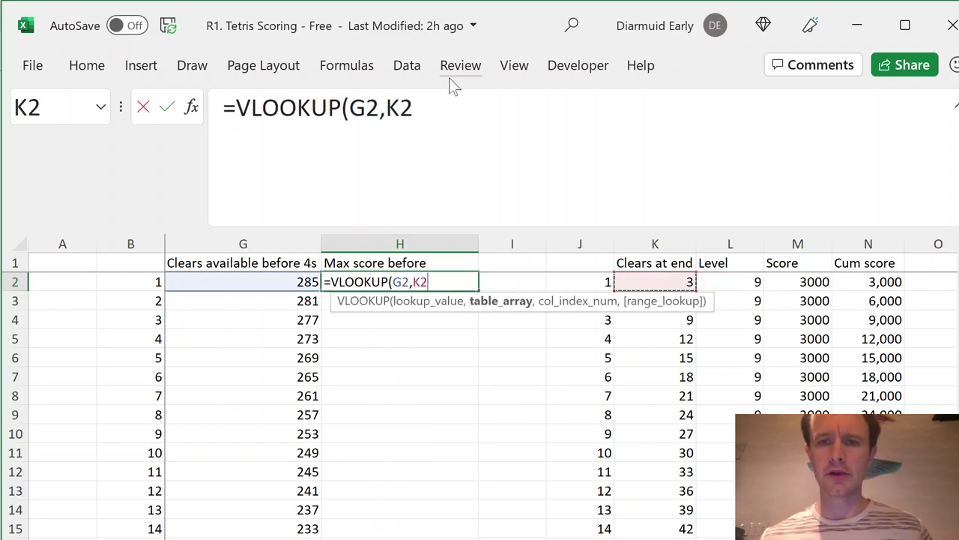
key("ctrl+shift+Down")
key("shift+Right")
key("shift+Right")
key("shift+Right")
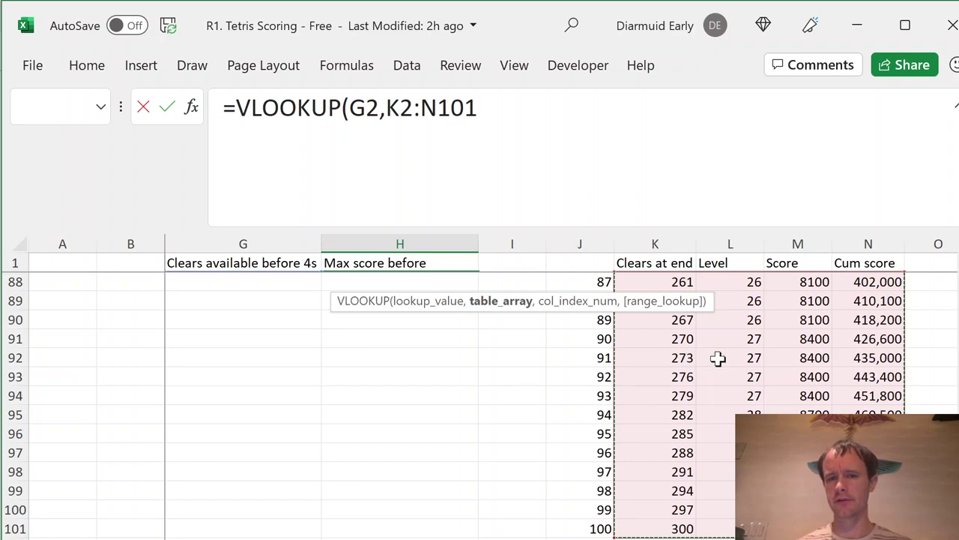
key("F4")
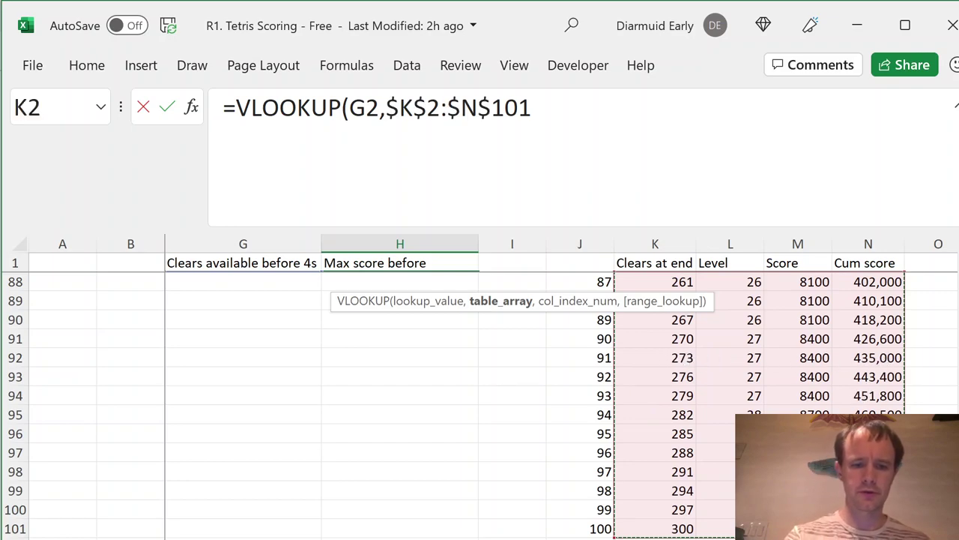
type(",4)")
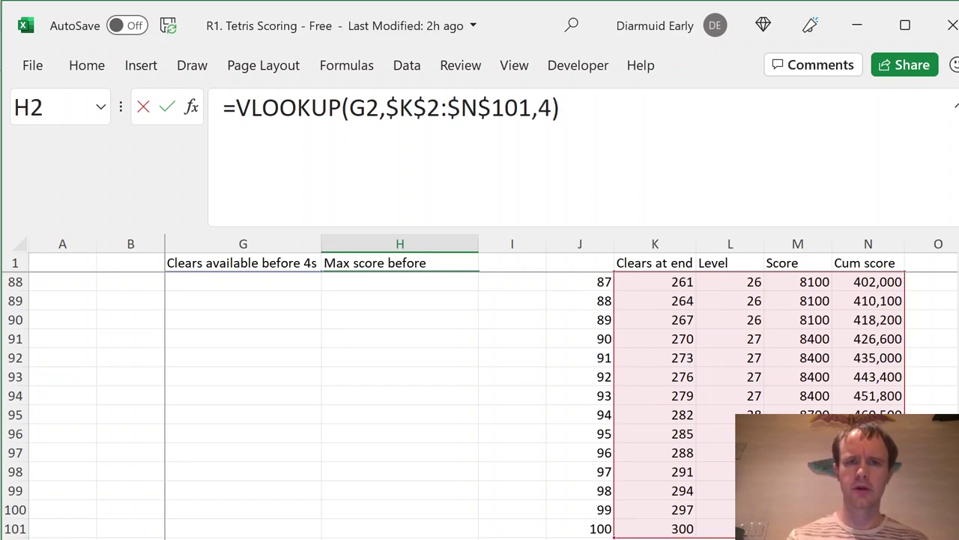
key("Return")
key("Up")
key("Left")
- Fill the H2 lookup formula down to H71
key("ctrl+Down")
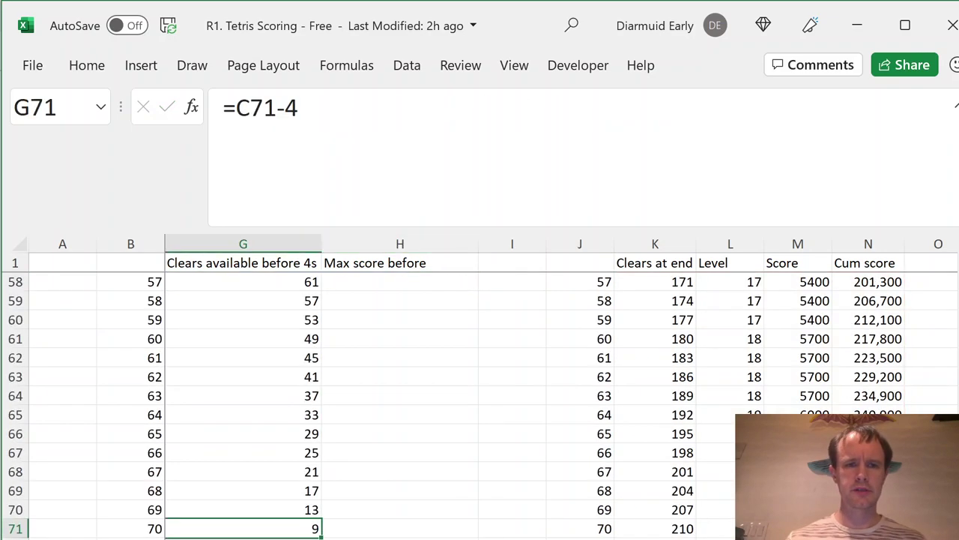
key("Right")
key("ctrl+shift+Up")
key("ctrl+d")
key("ctrl+Up")
- Head column I 'Total score'
key("Right")
key("Down")
key("Up")
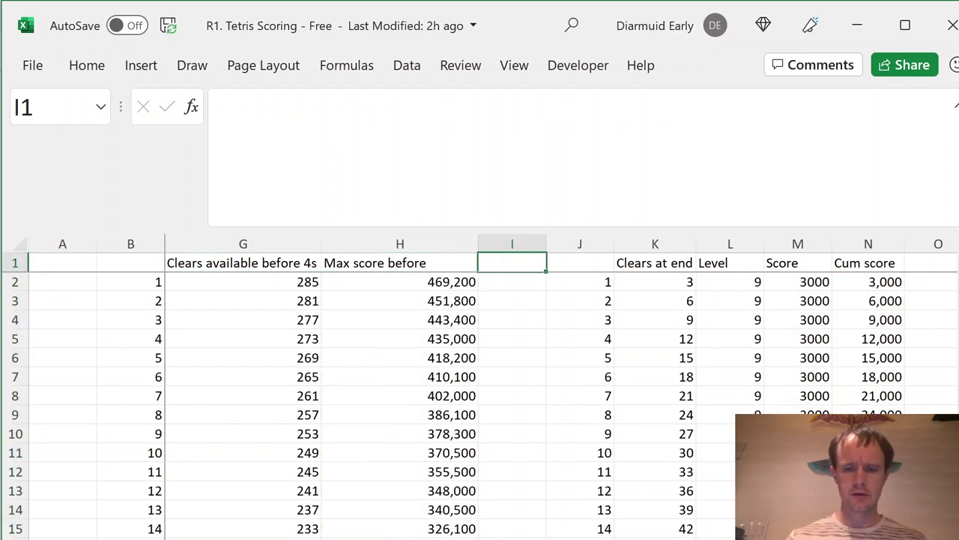
key("alt")
type("Total score")
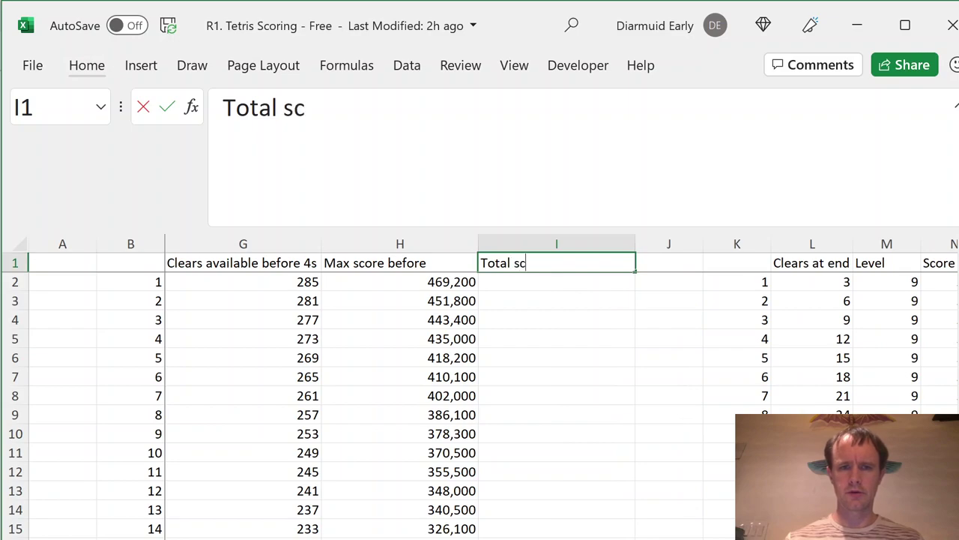
key("Return")
- Enter =F2+H2 in I2, giving a total of 504,000
type("=")
key("Left")
key("Left")
key("Left")
key("Left")
key("Right")
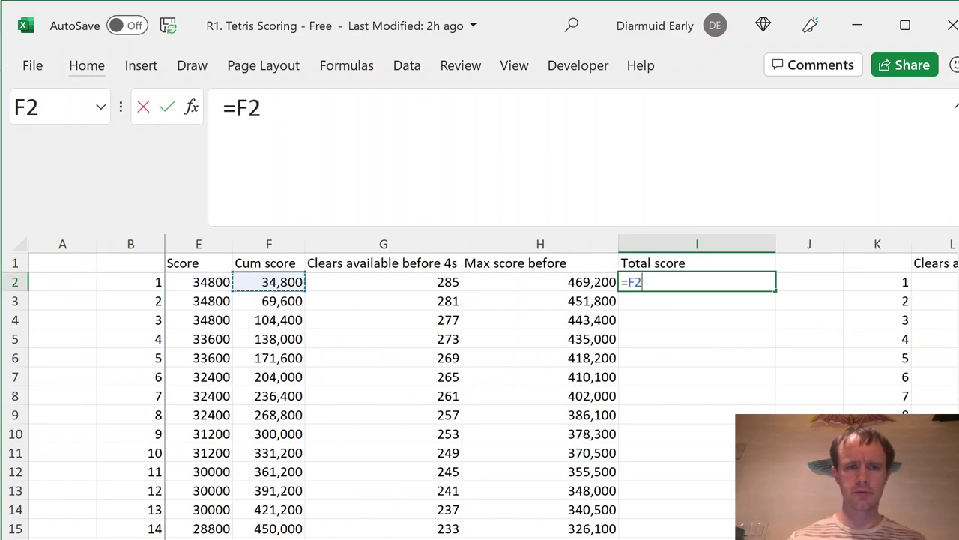
type("+")
key("Left")
key("Return")
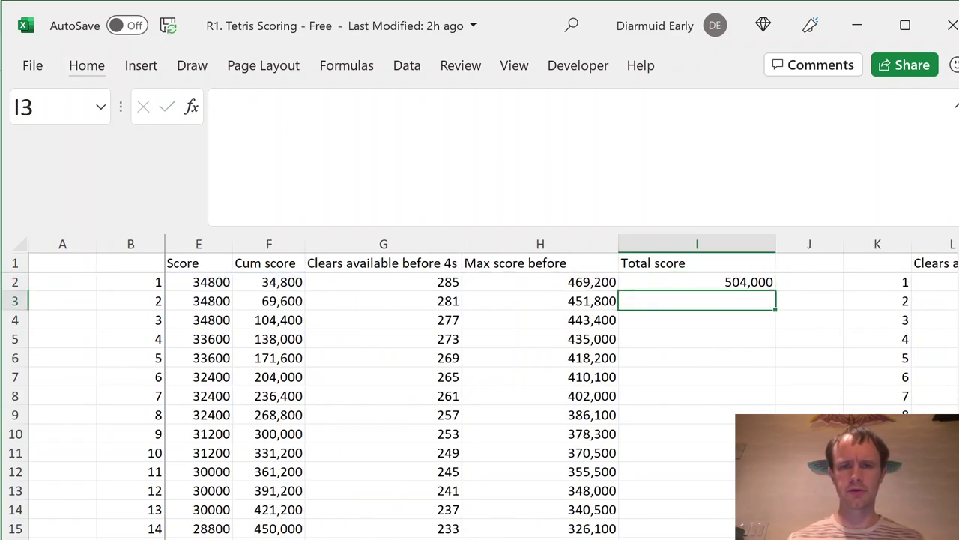
key("Up")
key("ctrl+shift+Left")
key("ctrl+Left")
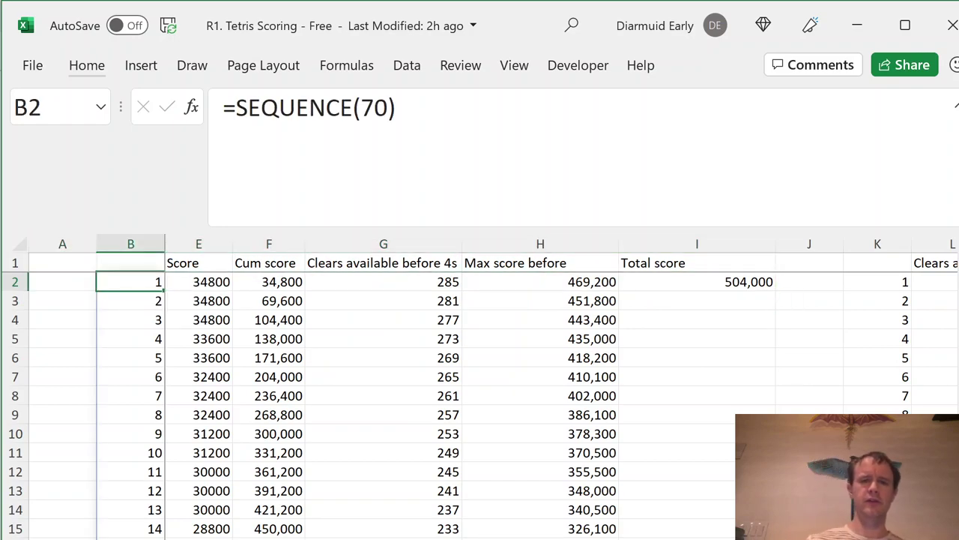
key("Right")
key("Right")
key("Right")
key("Right")
key("Right")
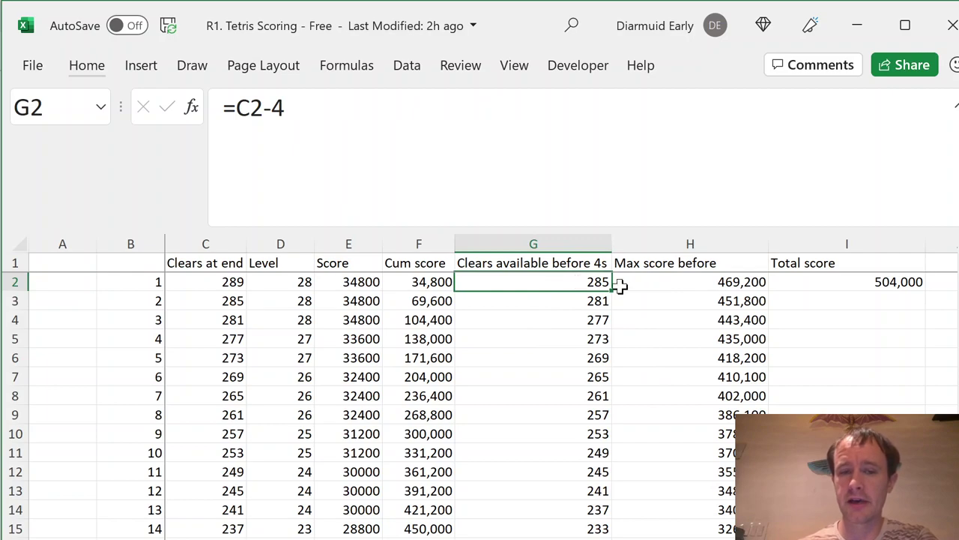
- Check the H2, F2 and I2 formulas and copy the total into I3–I6
left_click(678, 282)
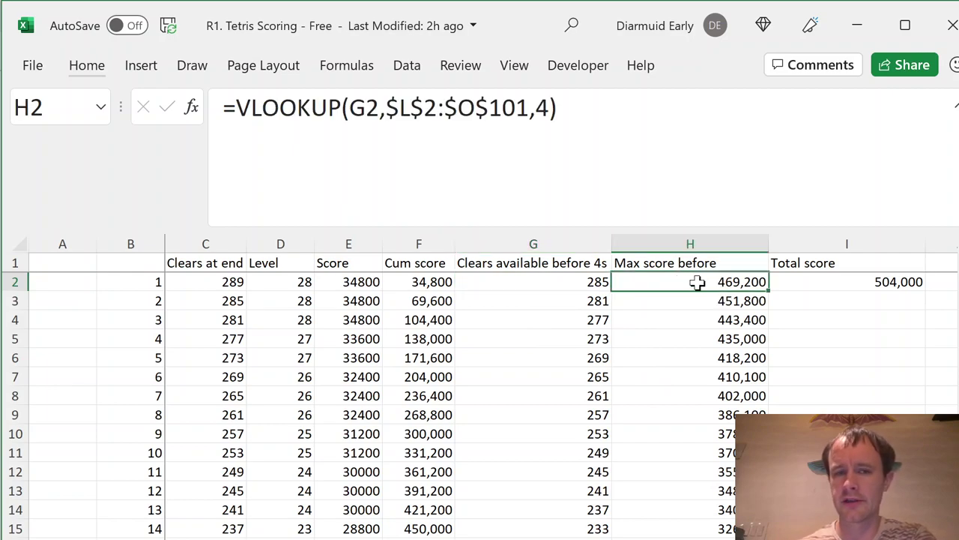
left_click(397, 282)
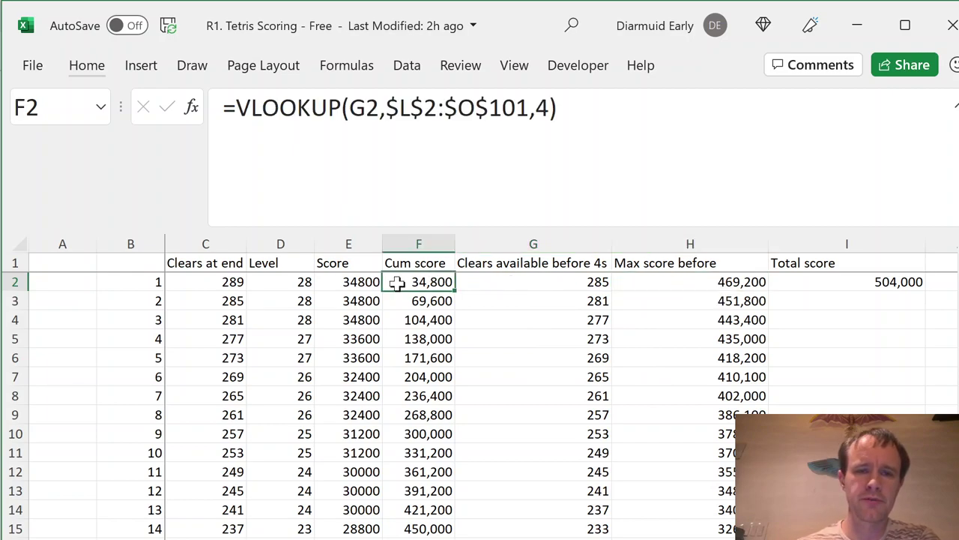
left_click(815, 282)
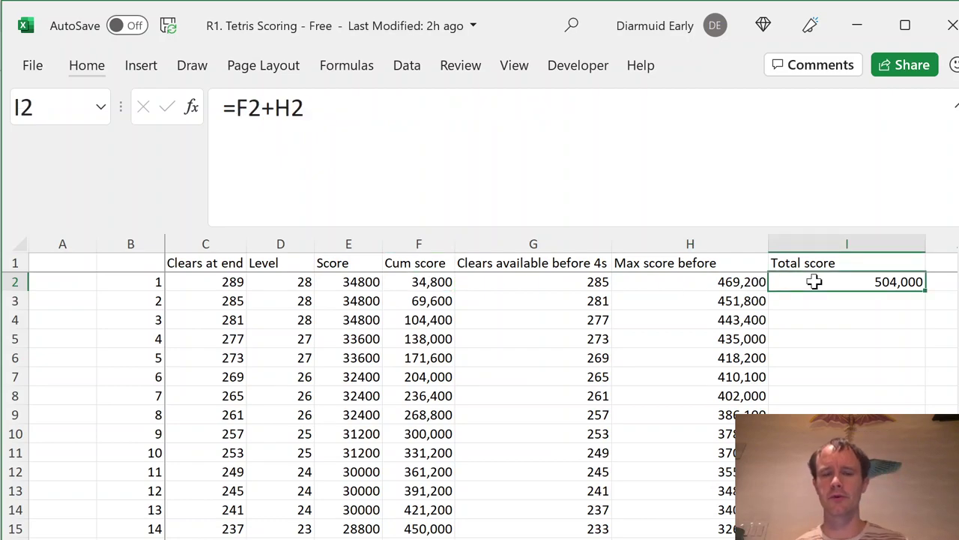
key("Down")
key("ctrl+d")
key("Down")
key("ctrl+d")
key("Down")
key("ctrl+d")
key("Down")
key("ctrl+d")
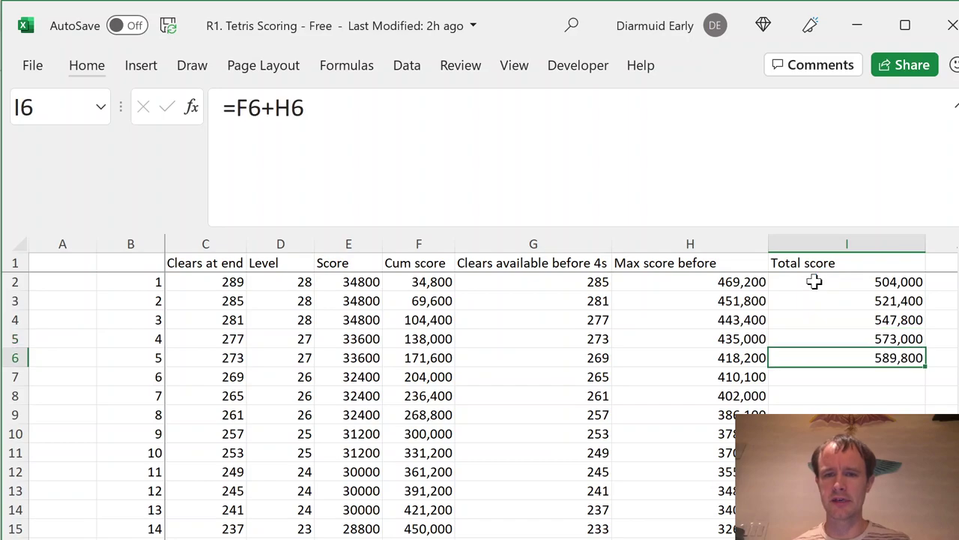
- Fill the Total score formula down column I to row 71
key("Left")
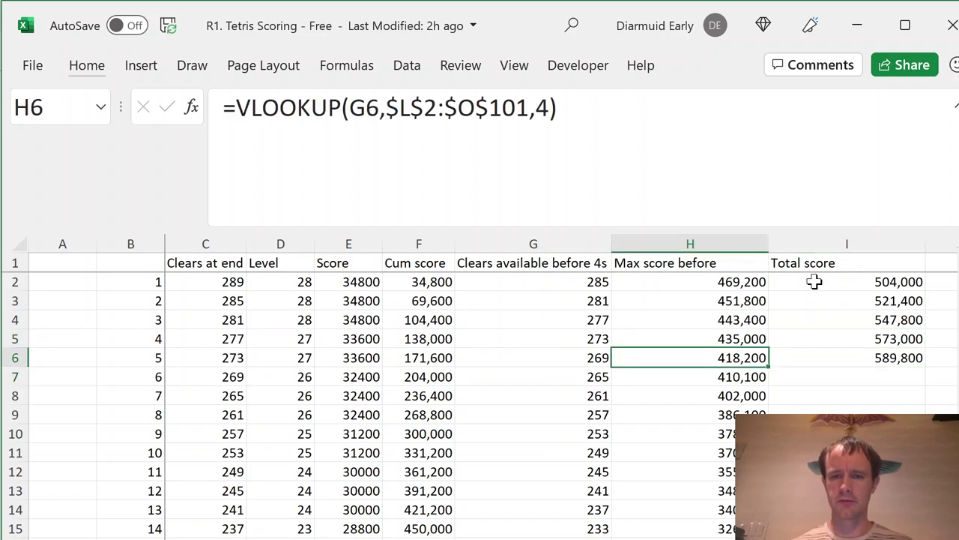
key("ctrl+Down")
key("Right")
key("ctrl+shift+Up")
key("ctrl+d")
key("ctrl+Up")
- Inspect the Clears, Cum score, VLOOKUP and Total score formulas in row 28
key("Down")
key("Down")
key("Down")
key("Down")
key("Down")
key("Down")
key("Down")
key("Down")
key("Down")
key("Down")
key("Down")
key("Down")
key("Down")
key("Down")
key("Down")
key("Down")
key("Down")
key("Down")
key("Down")
key("Down")
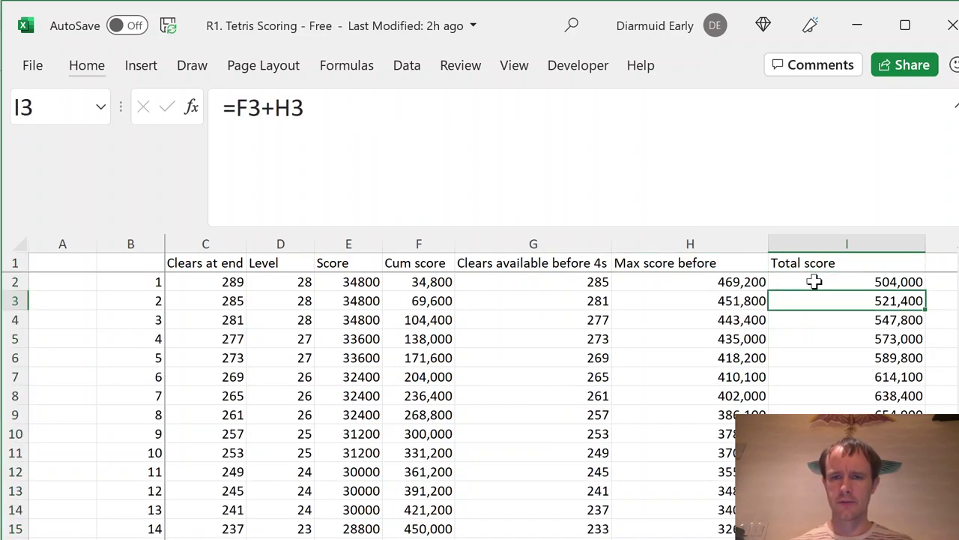
key("Down")
key("Down")
key("Down")
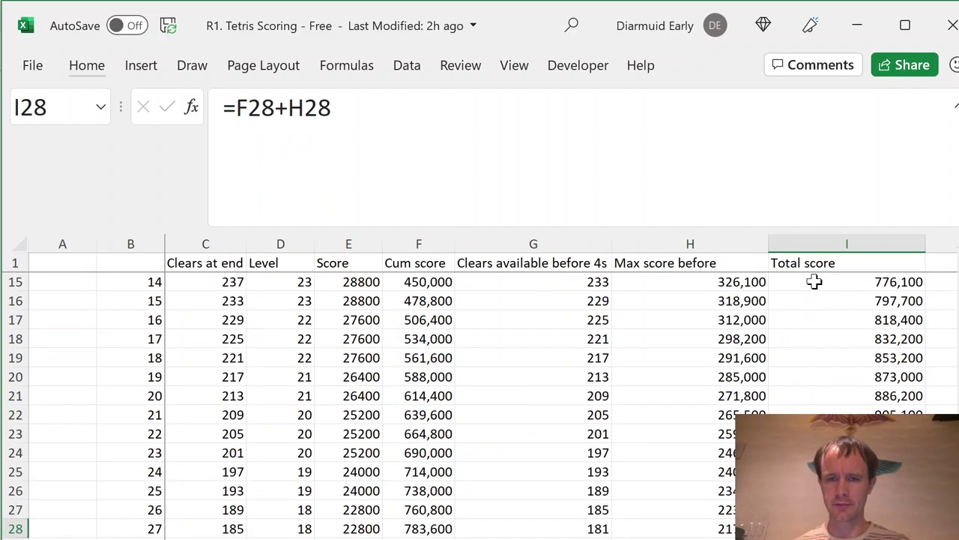
key("Down")
key("Down")
key("Up")
key("Up")
key("shift+space")
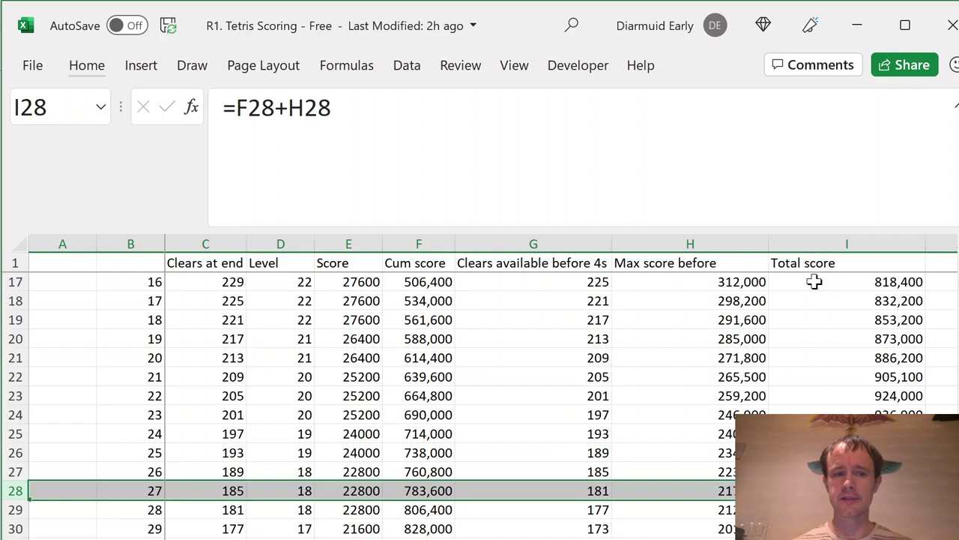
key("Left")
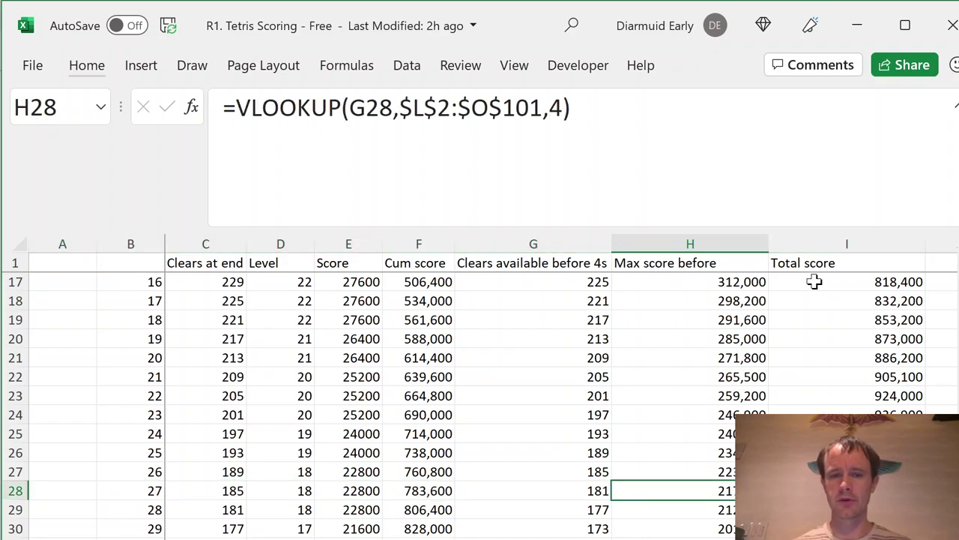
key("Left")
key("Left")
key("Right")
key("Right")
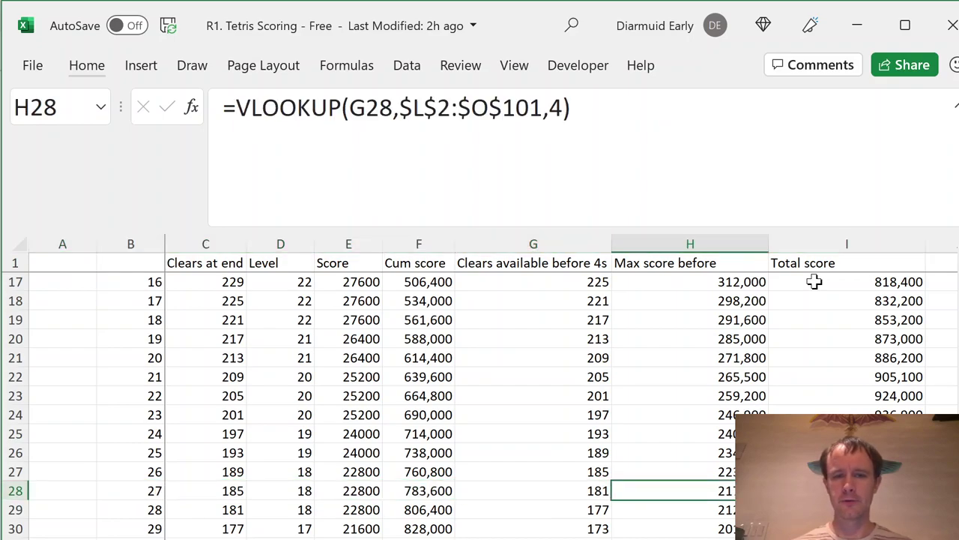
key("Left")
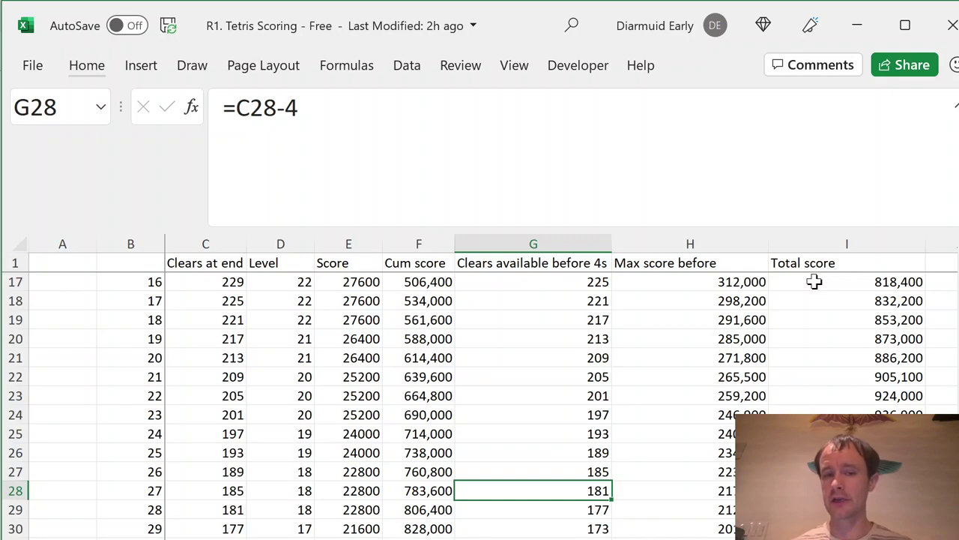
key("Right")
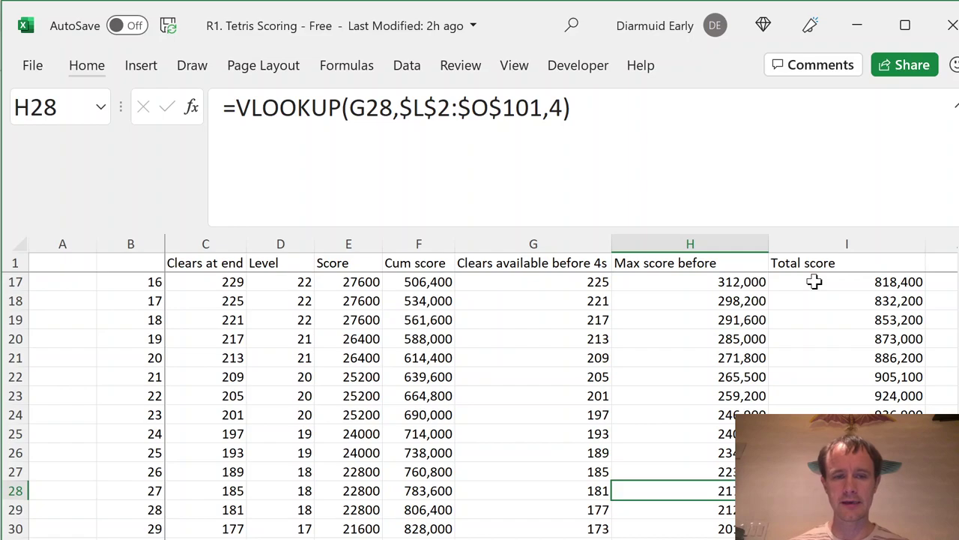
key("Left")
key("Left")
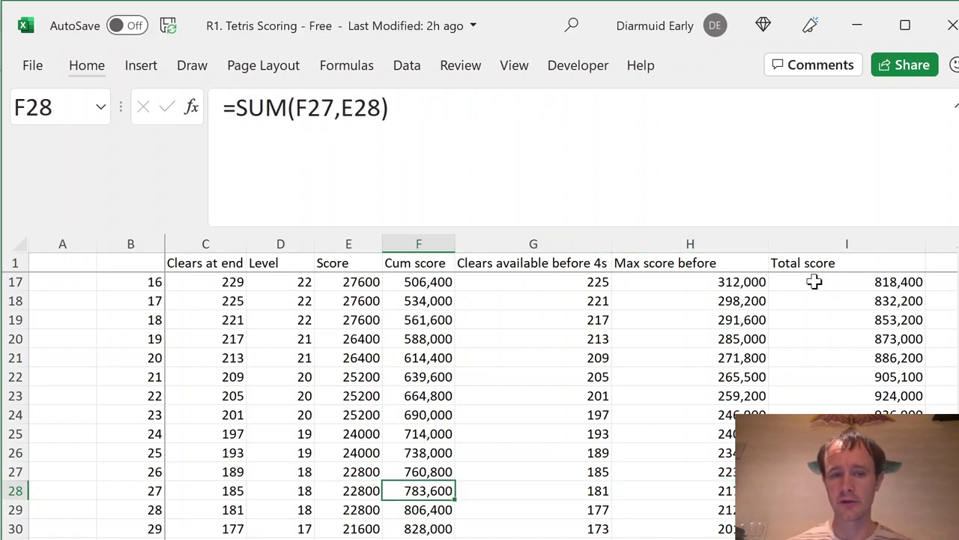
key("Right")
key("Right")
key("Right")
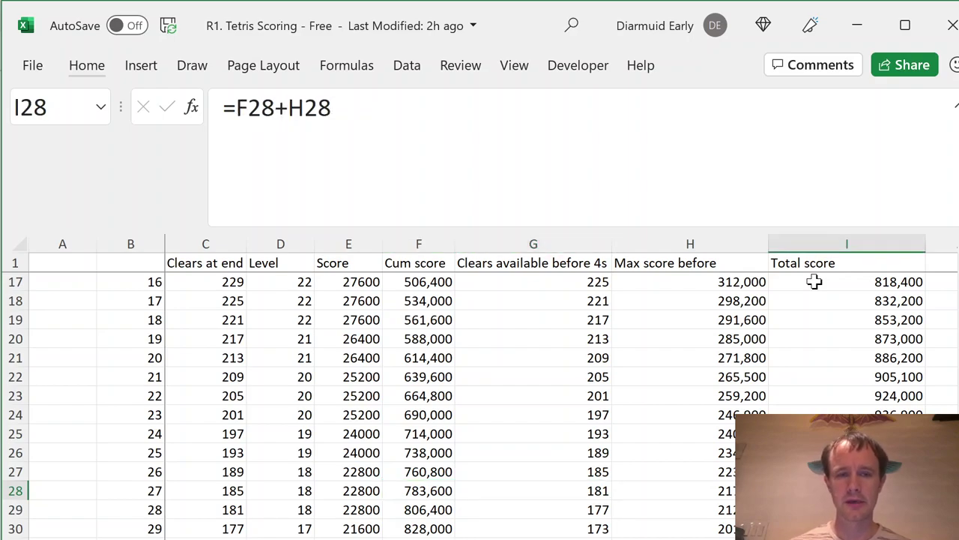
- Enter 27 in the Bonus Question answer cell C59, then return to the sheet's top
key("ctrl+Page_Up")
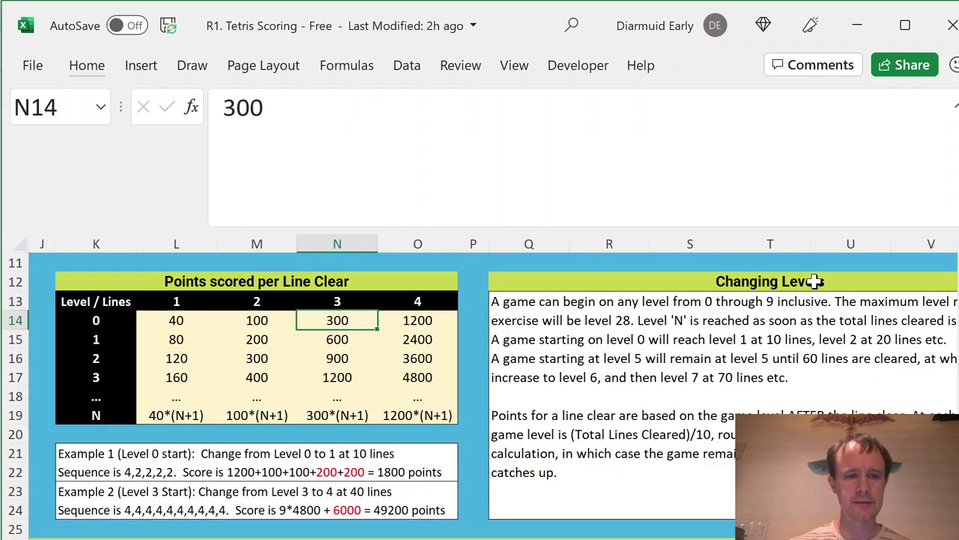
key("ctrl+Left")
key("ctrl+Left")
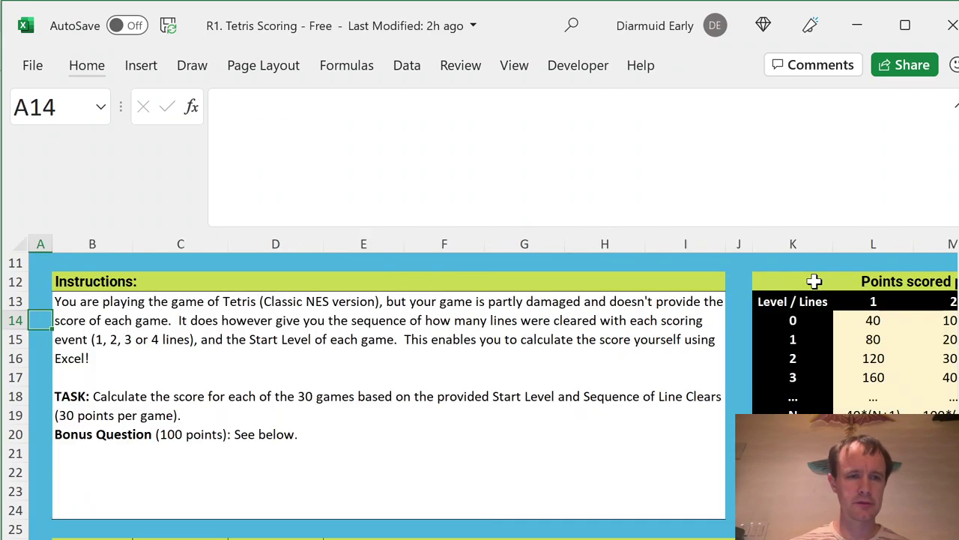
key("Right")
key("ctrl+Down")
key("ctrl+Down")
key("ctrl+Down")
key("ctrl+Down")
key("ctrl+Down")
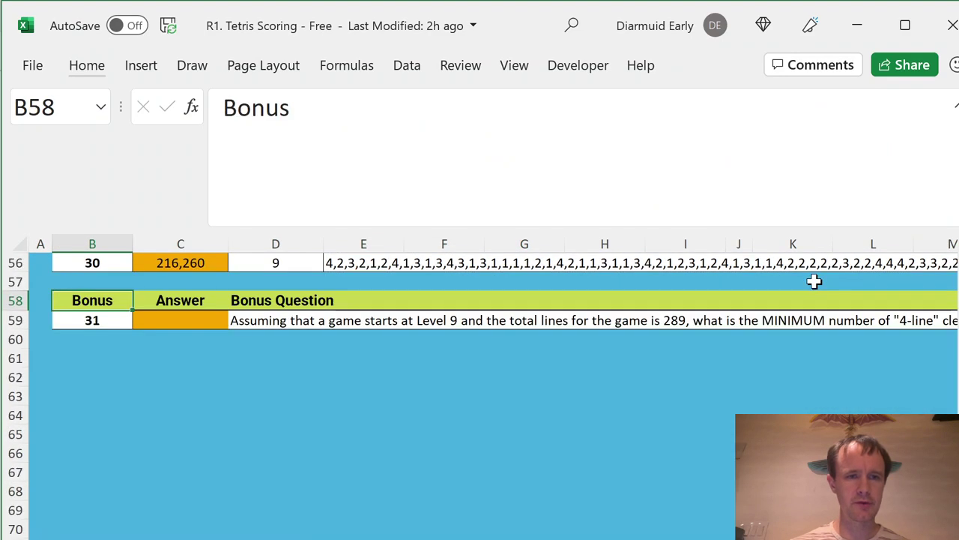
key("Right")
key("Down")
type("27")
key("Return")
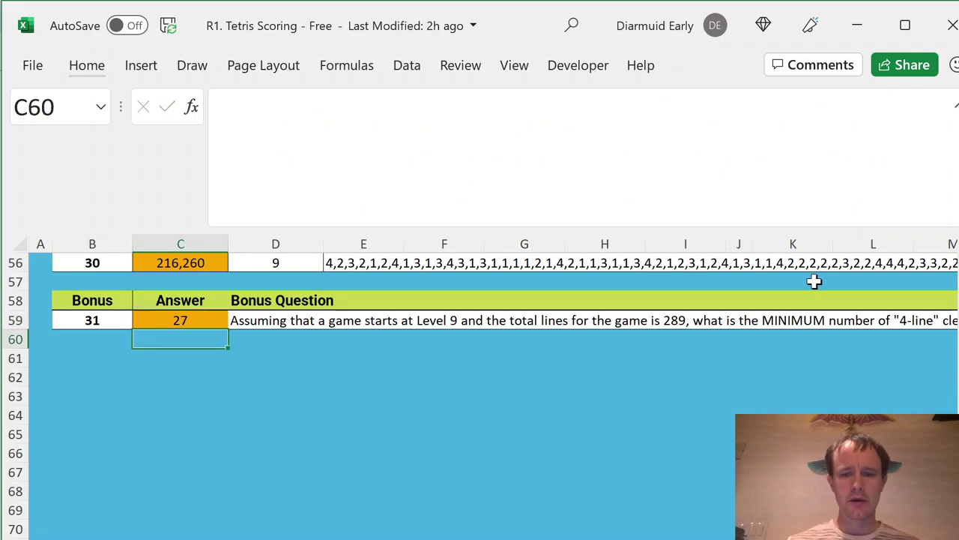
key("ctrl+Home")
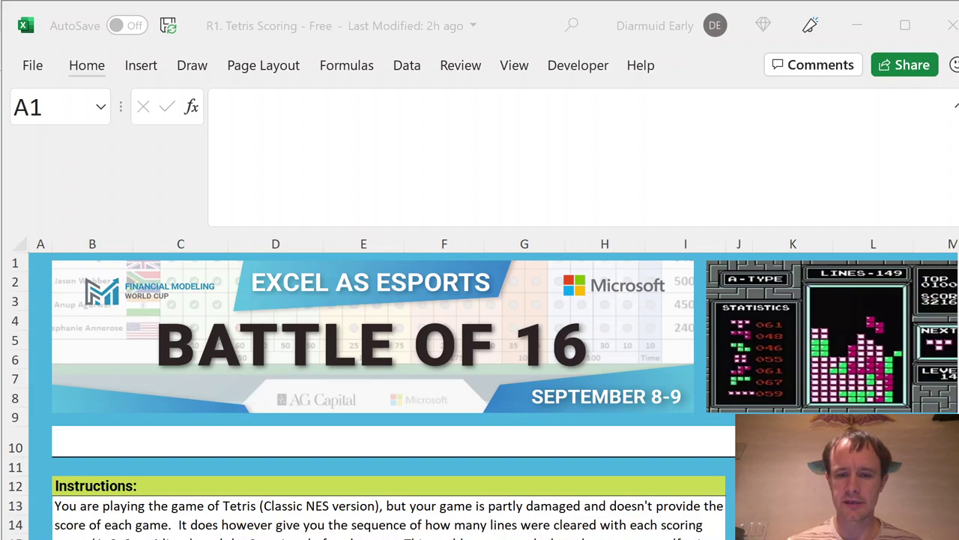
- In the Chess with No Stress workbook, scan the helper columns and the R / (L) direction offsets
key("alt+Tab")
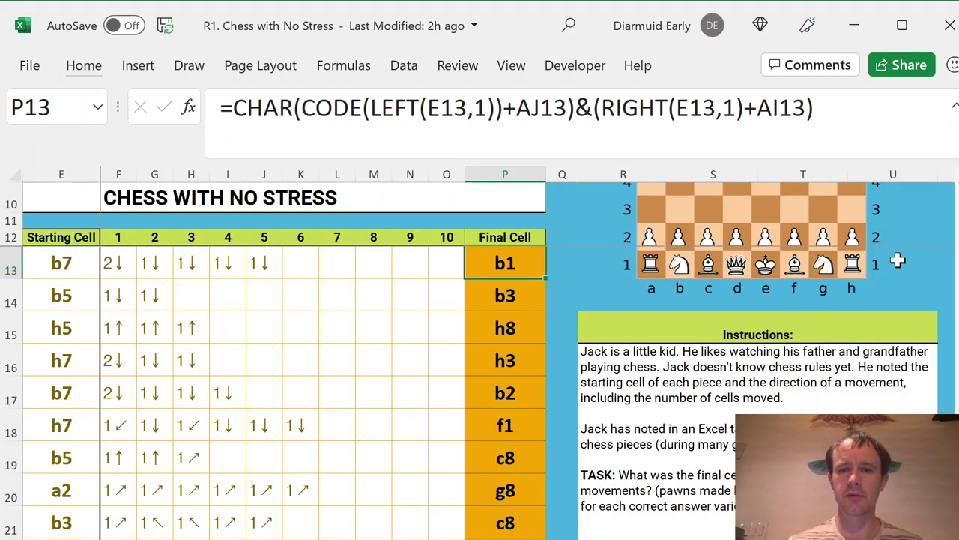
key("Right")
key("Right")
key("Right")
key("Right")
key("Right")
key("Right")
key("Right")
key("Right")
key("Right")
key("Right")
key("Right")
key("Right")
key("Right")
key("Right")
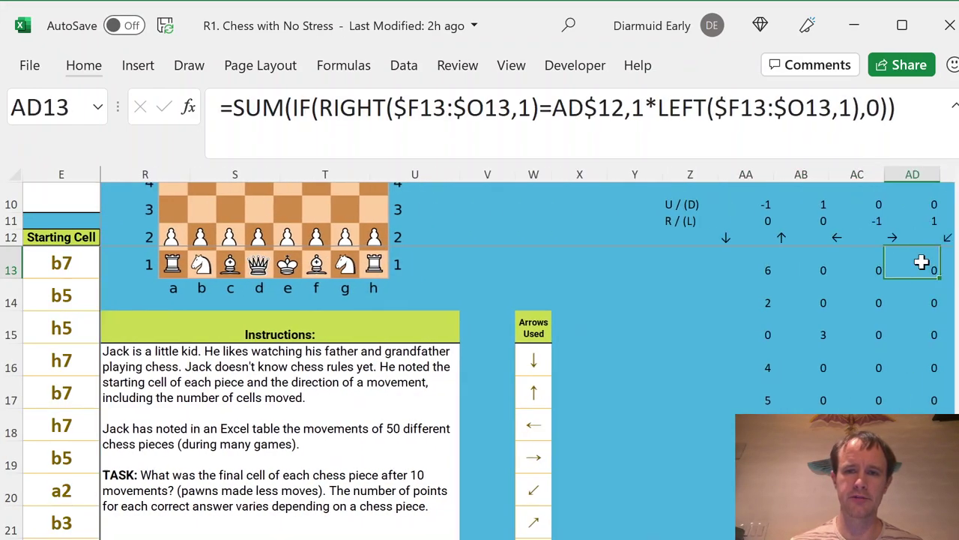
key("Right")
key("Right")
key("Right")
key("Right")
key("Right")
key("Right")
key("Right")
key("Right")
key("Right")
key("Right")
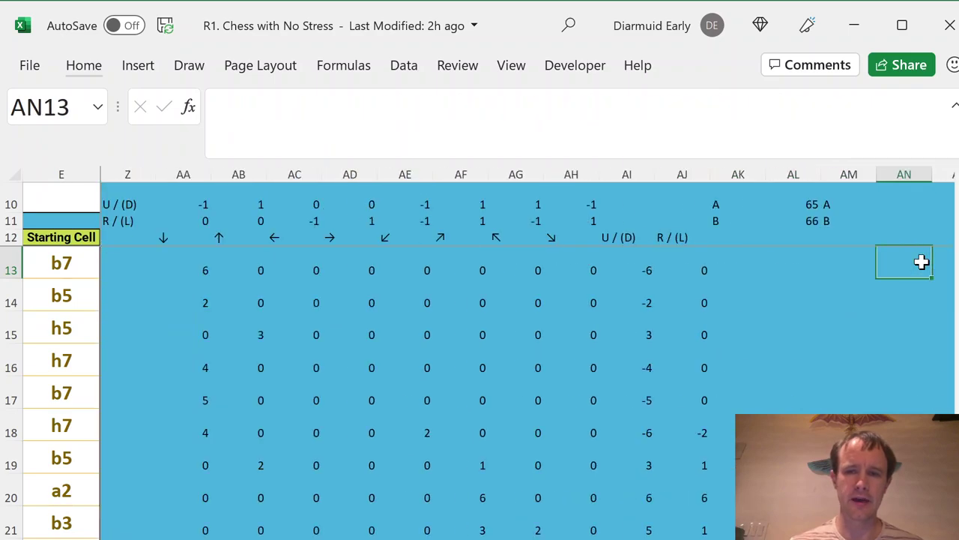
key("Left")
key("Left")
key("Left")
key("Left")
key("Left")
key("Left")
key("Up")
key("Up")
key("Left")
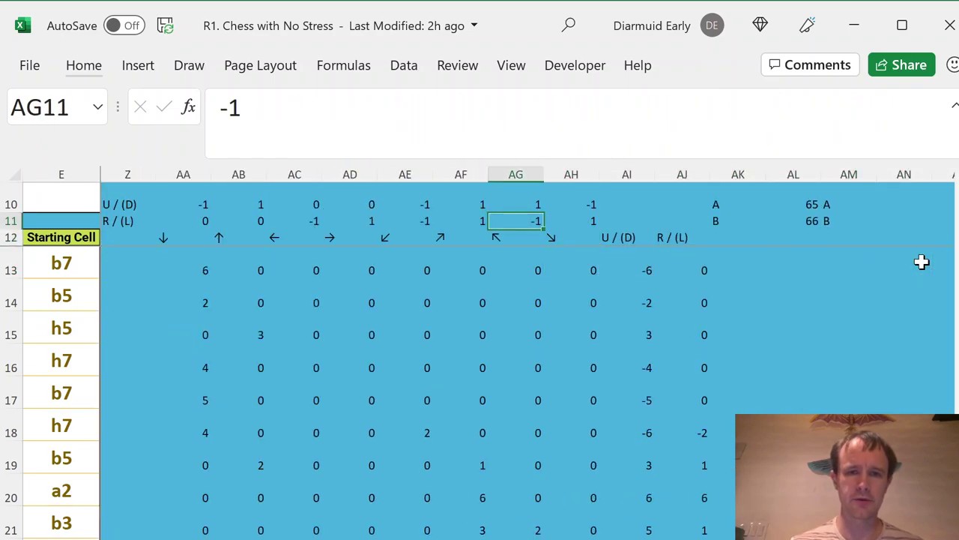
key("Left")
key("Left")
key("Left")
key("Left")
key("Left")
key("Left")
- Review the direction-count formula in AD13 and column offset total in AJ13, ending on P13's Final Cell formula
key("Down")
key("Right")
key("Down")
key("Right")
key("Right")
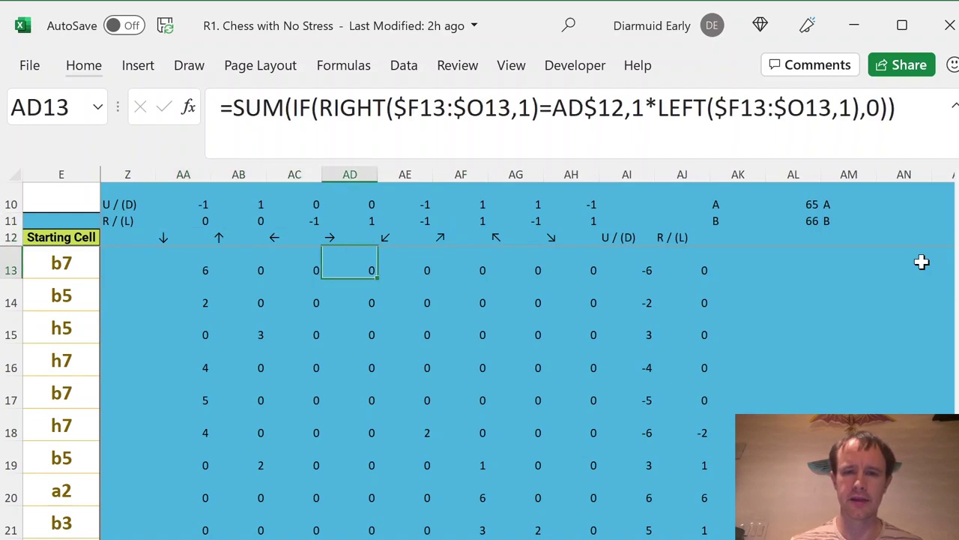
key("Right")
key("Right")
key("Right")
key("Right")
key("Right")
key("Right")
key("Left")
key("Left")
key("Left")
key("Left")
key("Left")
key("Left")
key("Left")
key("Left")
key("Left")
key("Left")
key("Left")
key("Left")
key("Left")
key("Left")
key("Left")
key("Left")
key("Left")
key("Left")
key("Left")
key("Left")
key("Left")
key("Left")
key("Left")
key("Left")
key("Left")
key("Left")
key("Right")
key("Right")
key("Right")
key("Right")
key("Right")
key("Right")
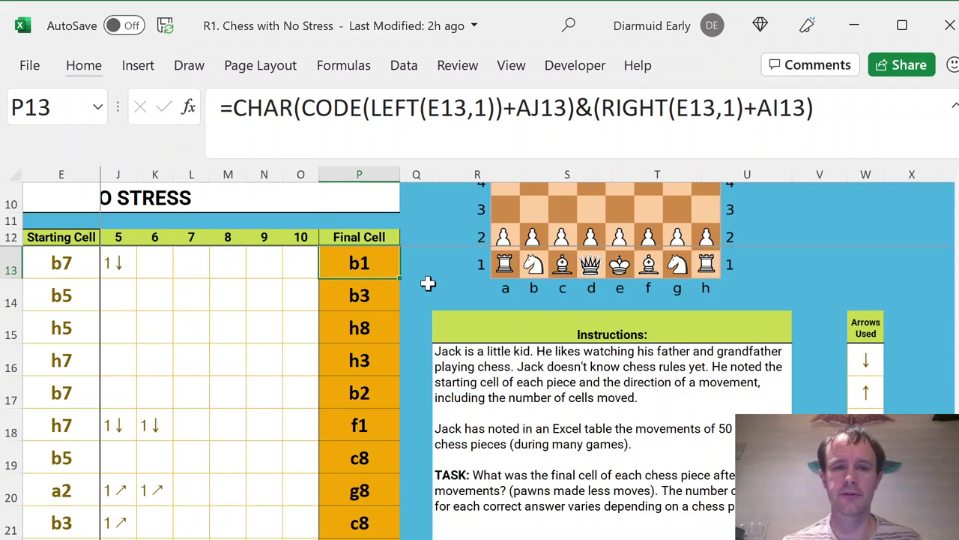
- Undo the last change to bring the first move columns back into view
key("ctrl+z")
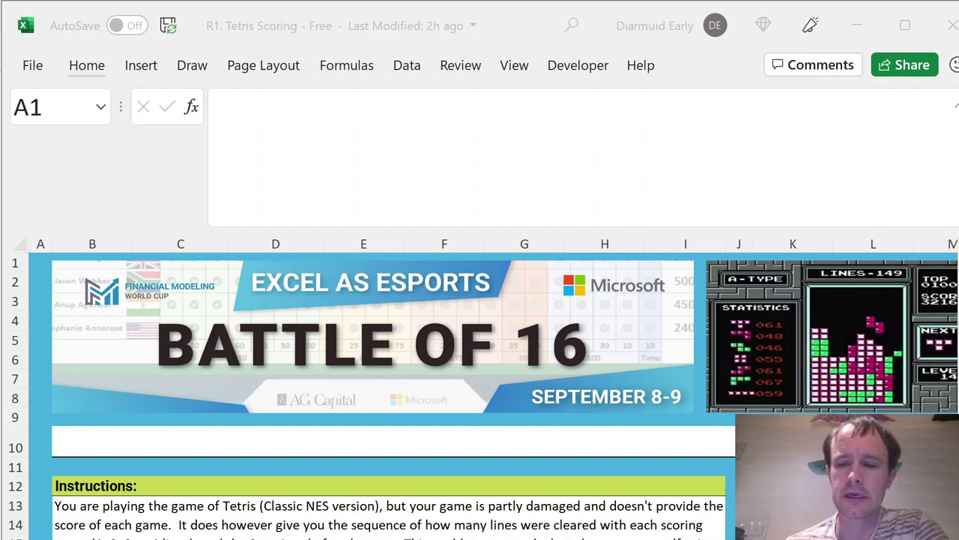
- Switch to the browser window showing the FMWC Open page
key("alt+Tab")
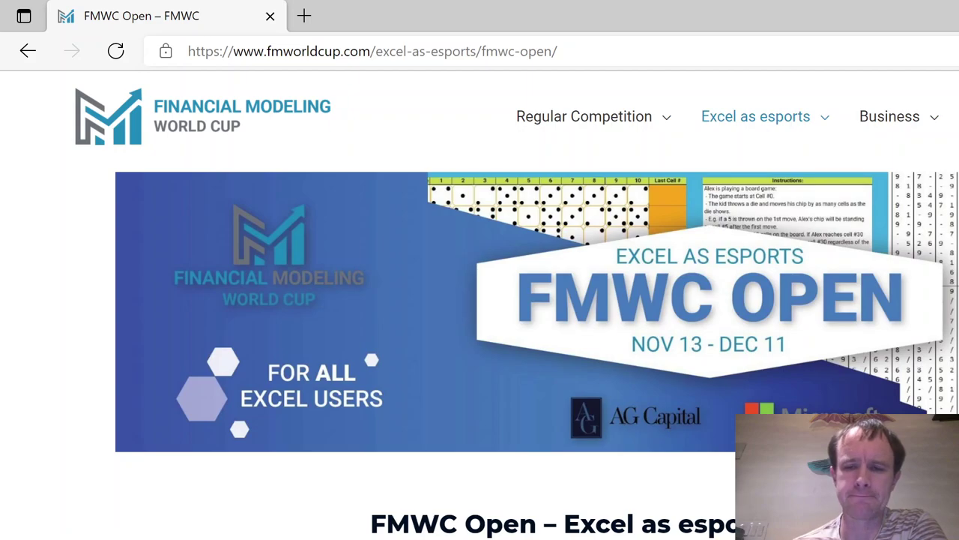
scroll(480, 299, "down", 7)
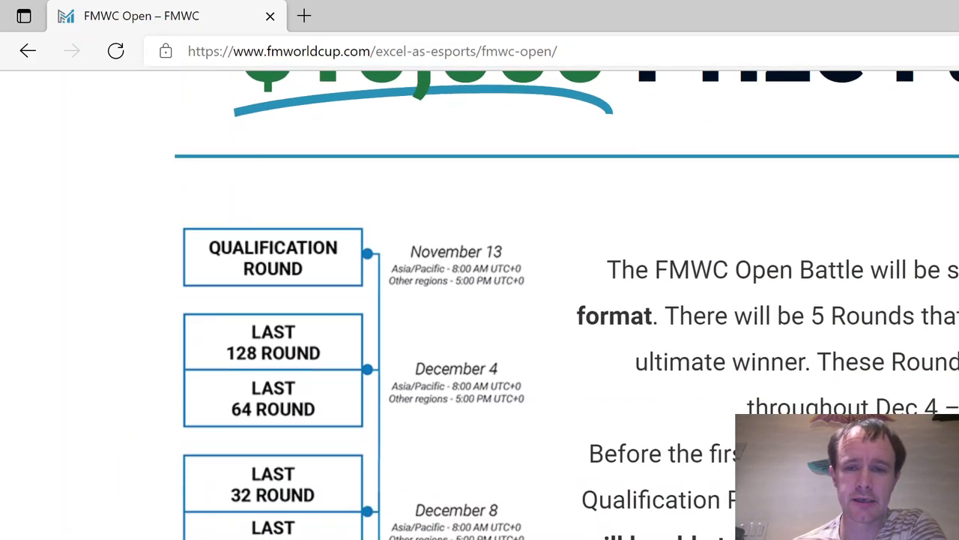
scroll(479, 299, "up", 5)
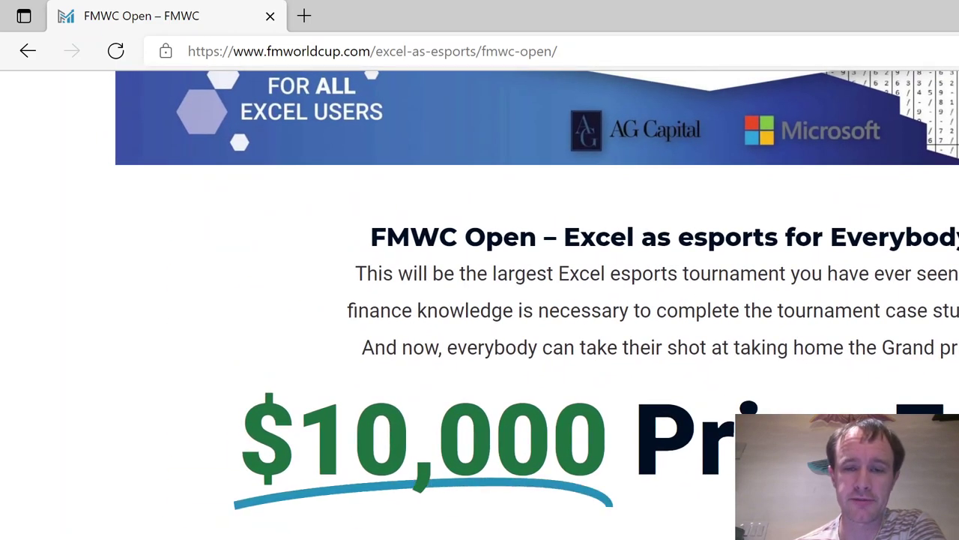
scroll(480, 300, "down", 7)
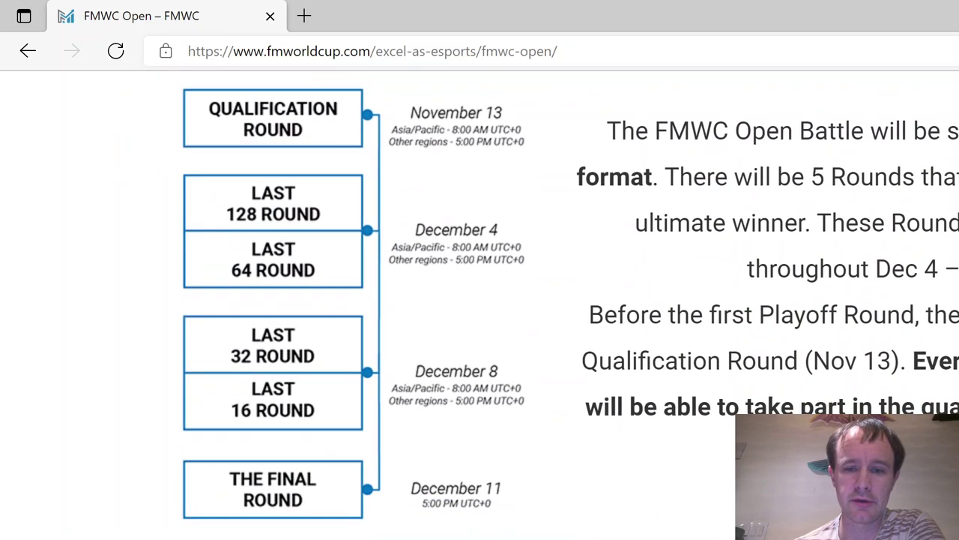
scroll(480, 300, "up", 10)
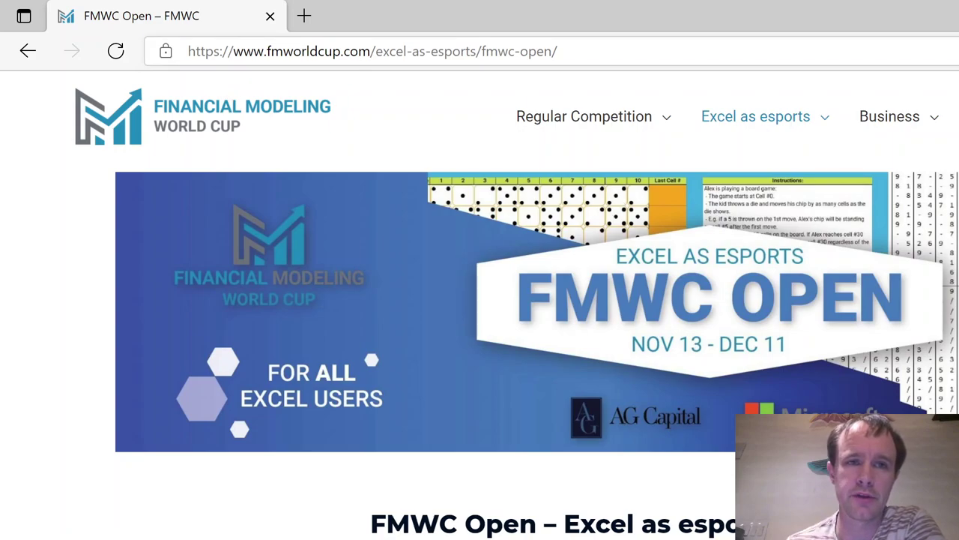
left_click_drag(267, 53, 369, 59)
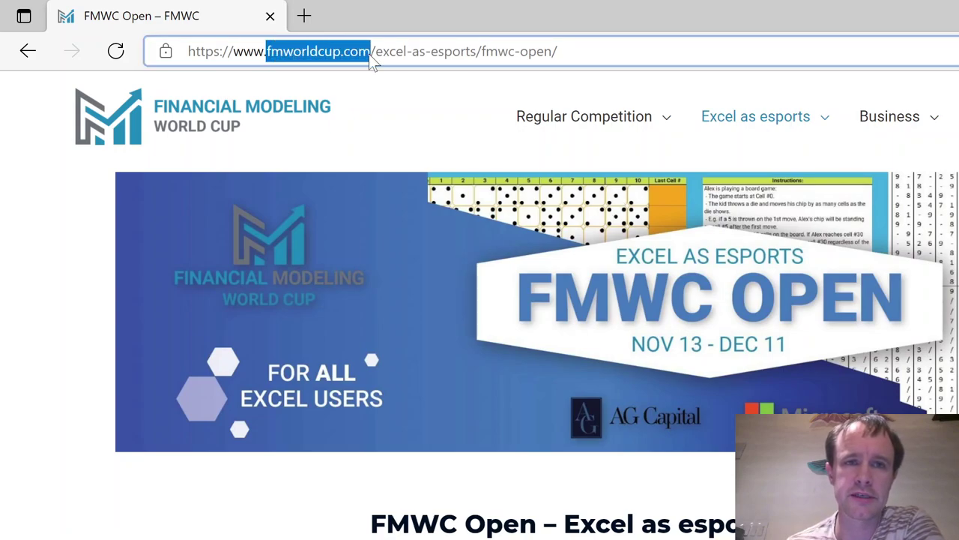
left_click(71, 524)
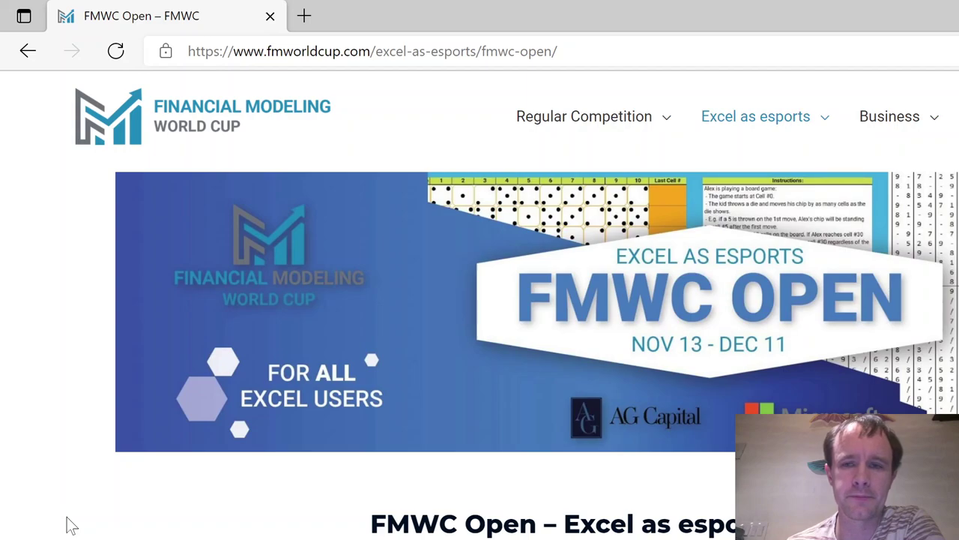